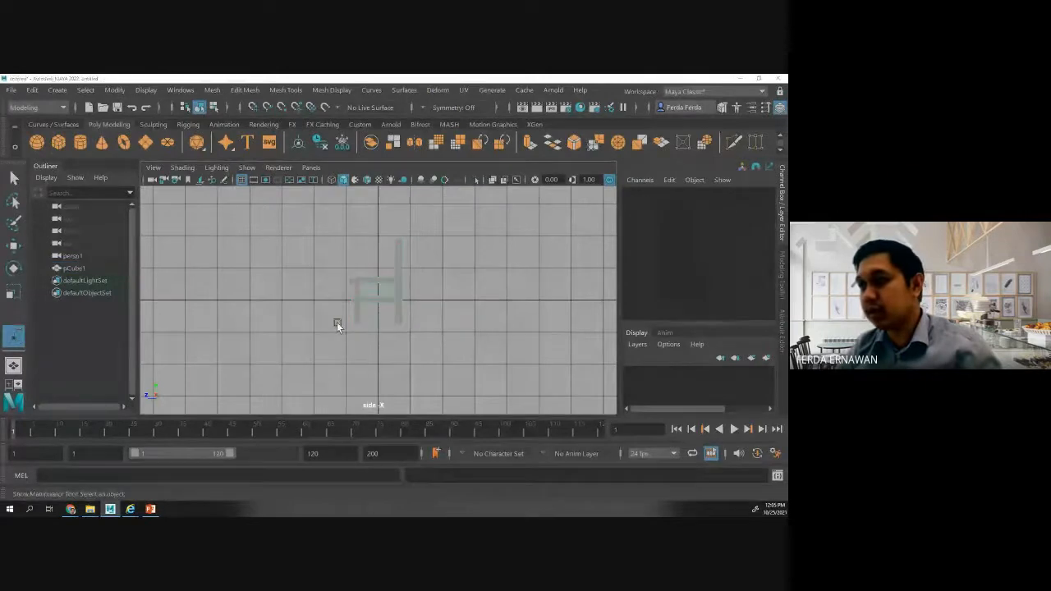
- Delete the whole bench model from the scene in the perspective view
key("space")
key("space")
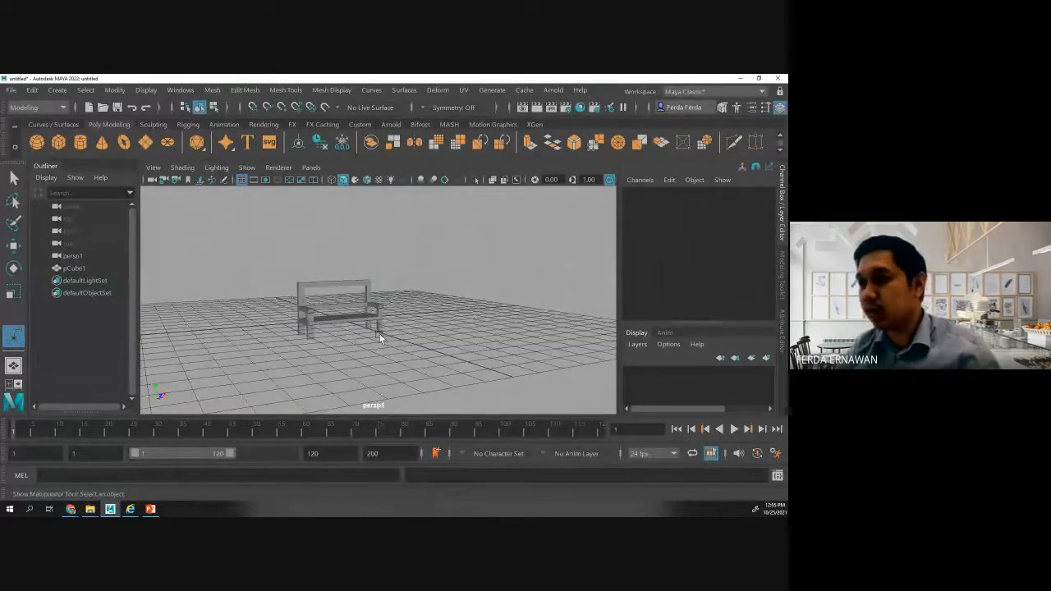
scroll(353, 330, "up", 5)
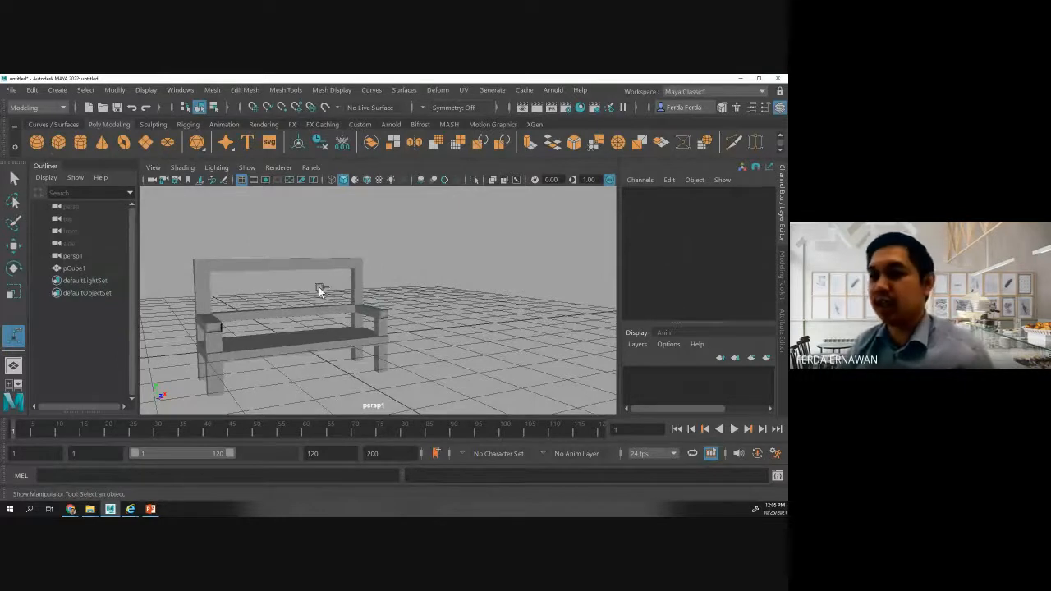
left_click_drag(170, 231, 434, 369)
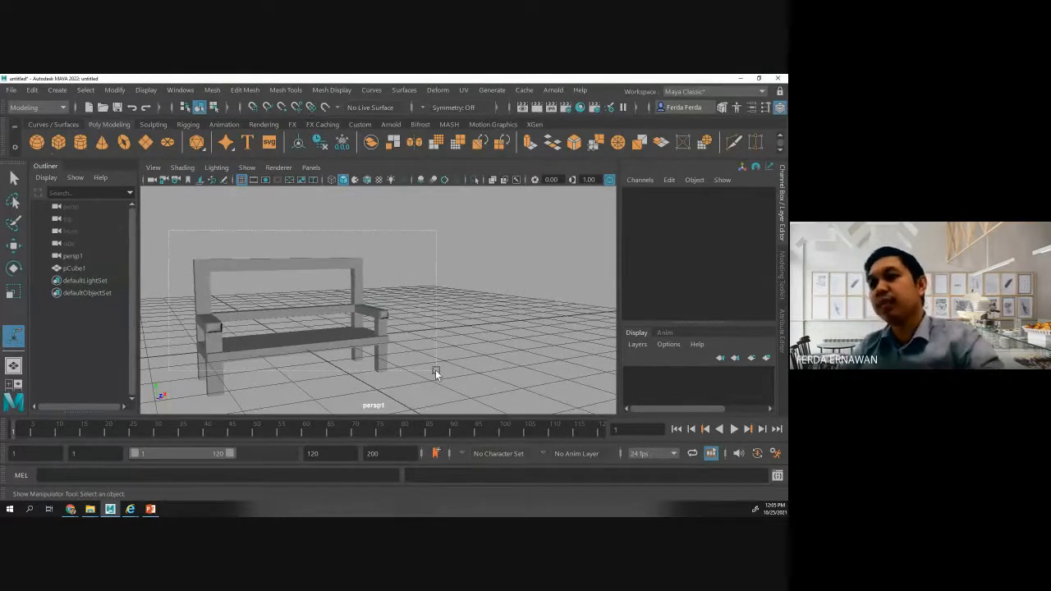
key("Delete")
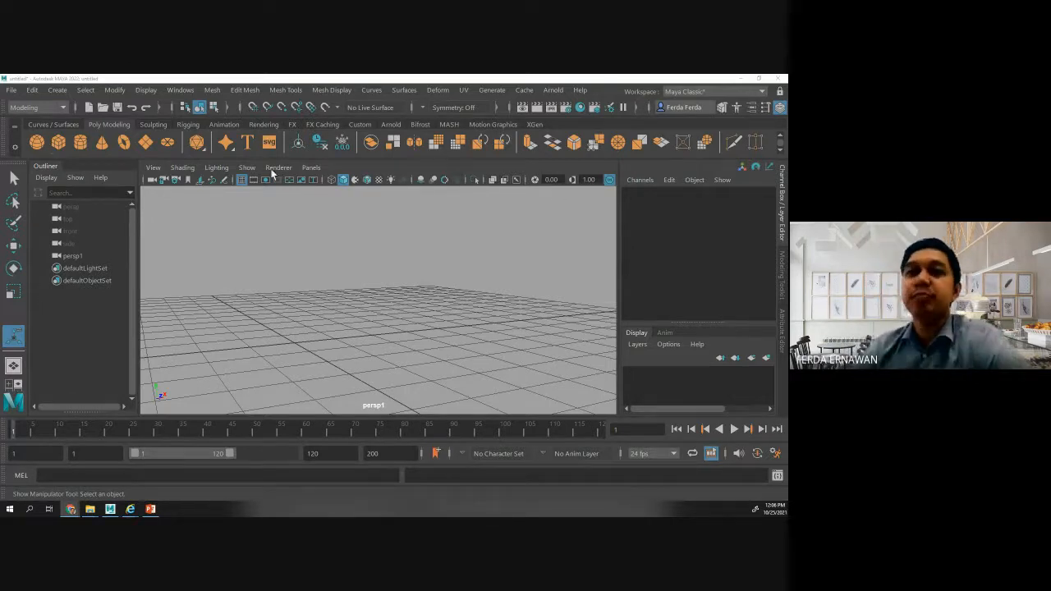
- Create a polygon sphere with radius 1 and 20 axis and height subdivisions at the grid origin
left_click(42, 142)
left_click(42, 141)
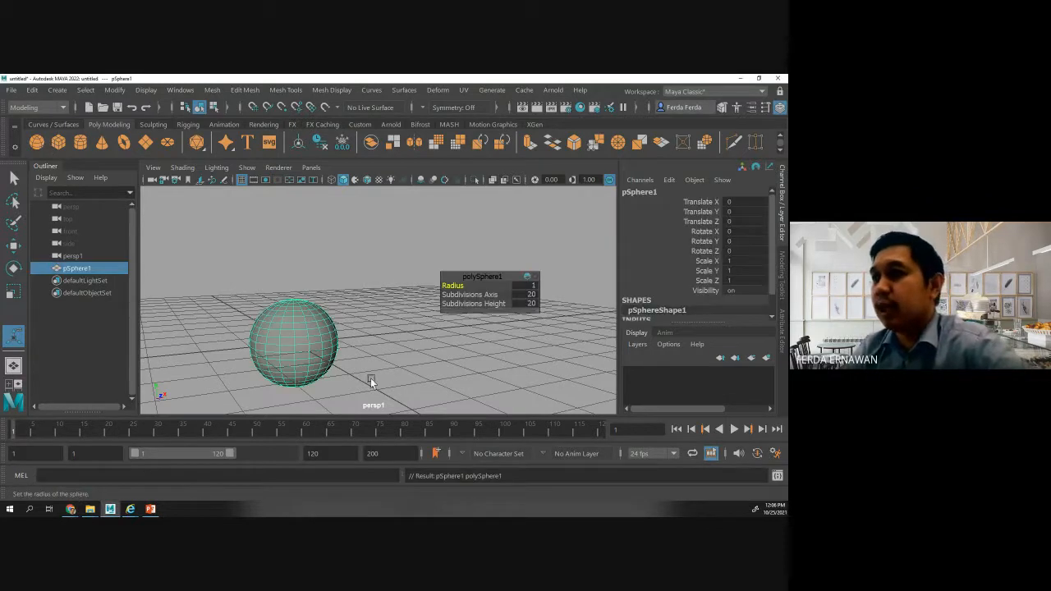
scroll(210, 331, "down", 3)
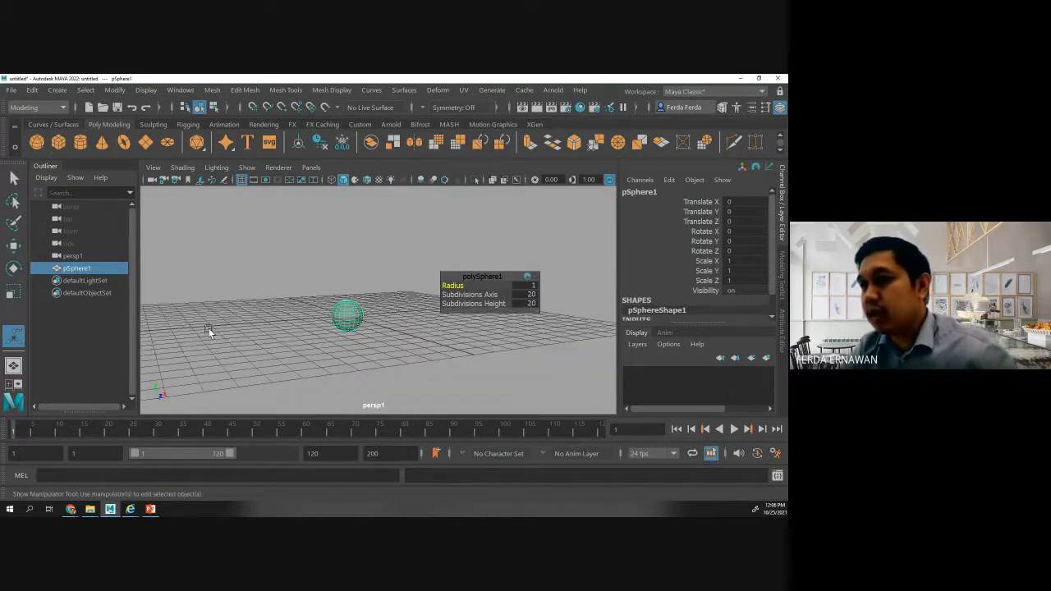
scroll(209, 328, "up", 1)
scroll(207, 336, "down", 1)
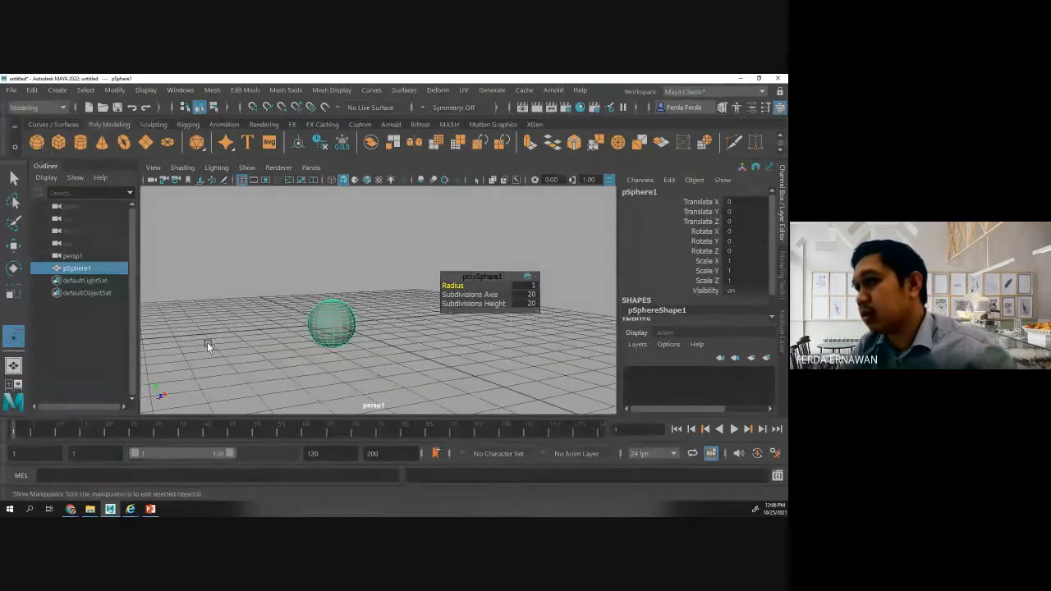
left_click_drag(207, 342, 276, 349, "alt")
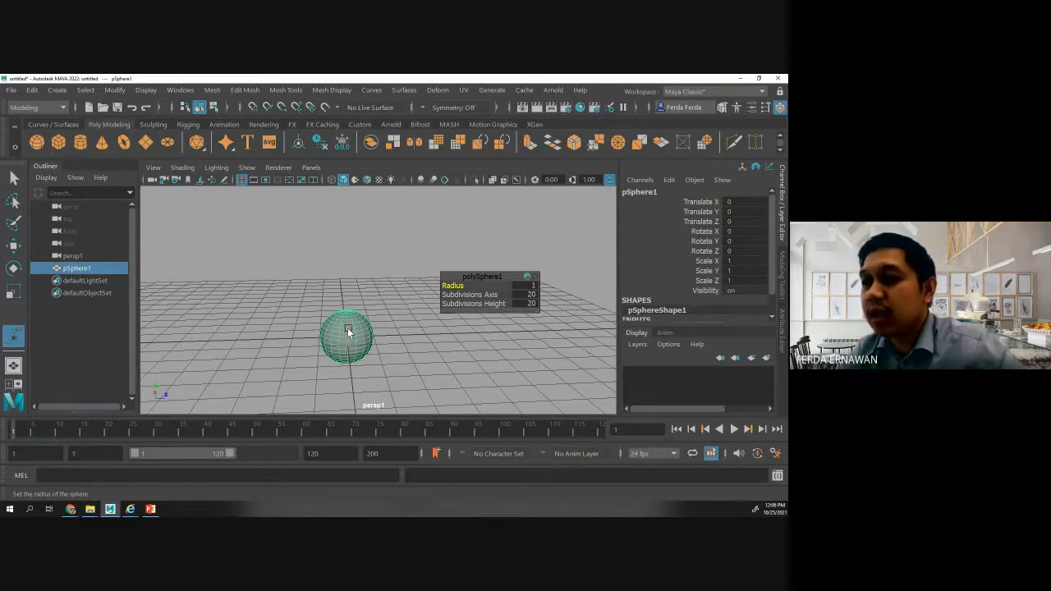
- Select all of the sphere's vertices and turn on their vertex normal display
right_click(347, 330)
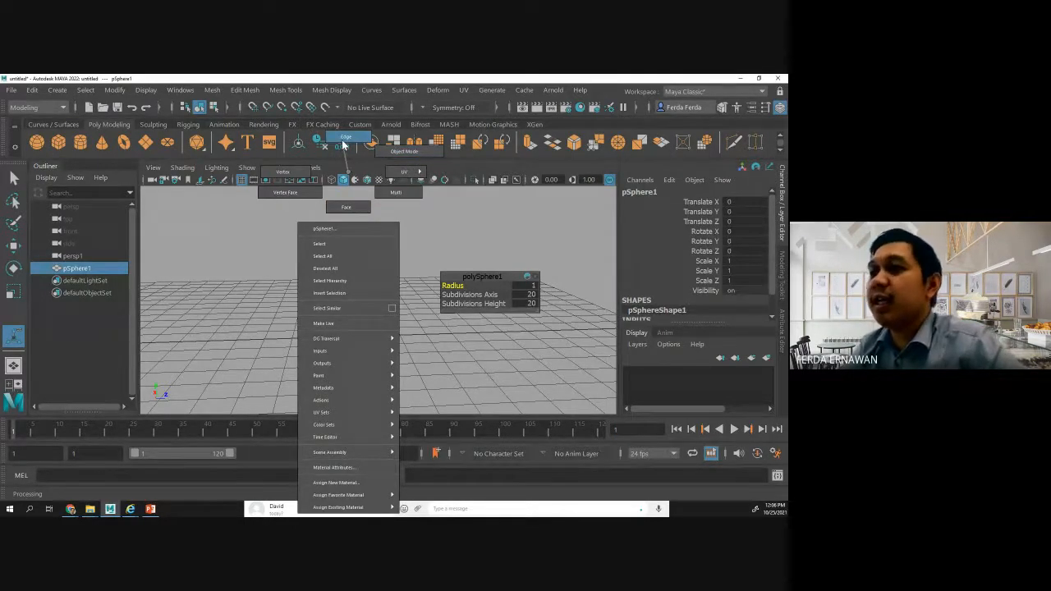
right_click_drag(344, 145, 294, 174)
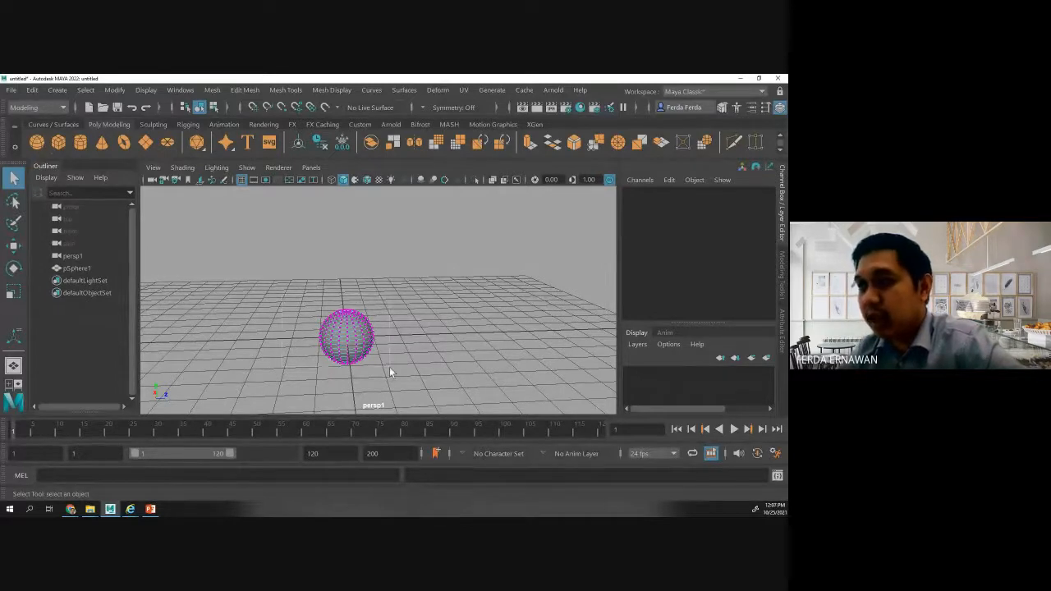
left_click_drag(405, 383, 405, 383)
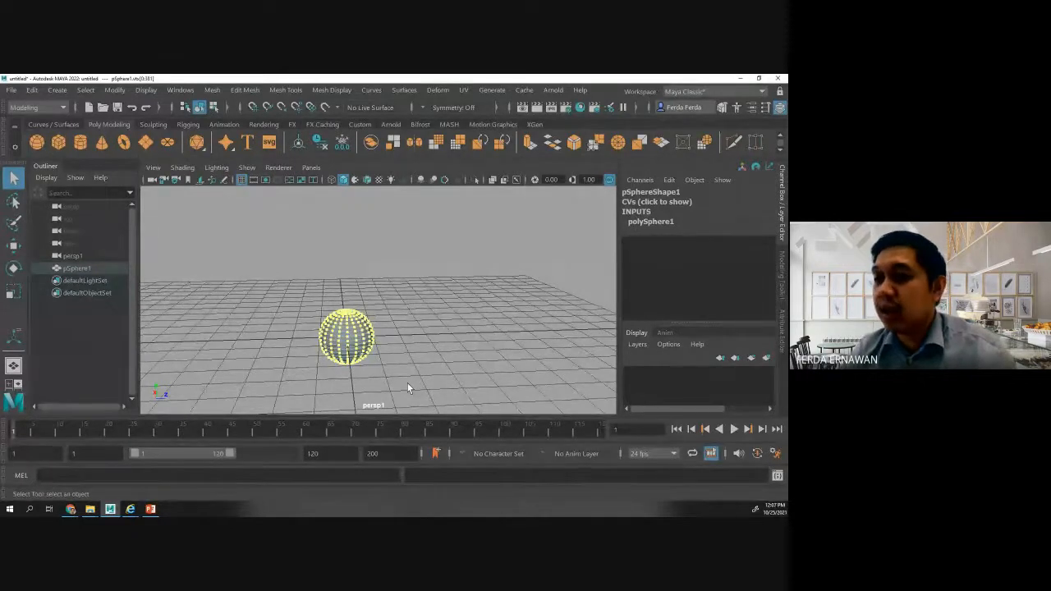
right_click(348, 344, "shift")
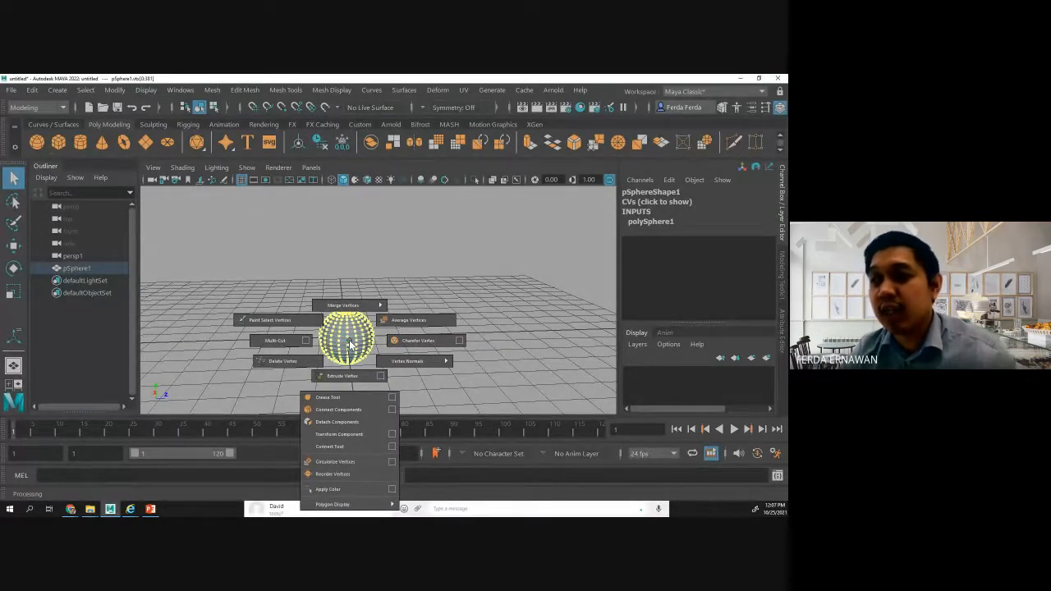
right_click_drag(349, 343, 413, 368, "shift")
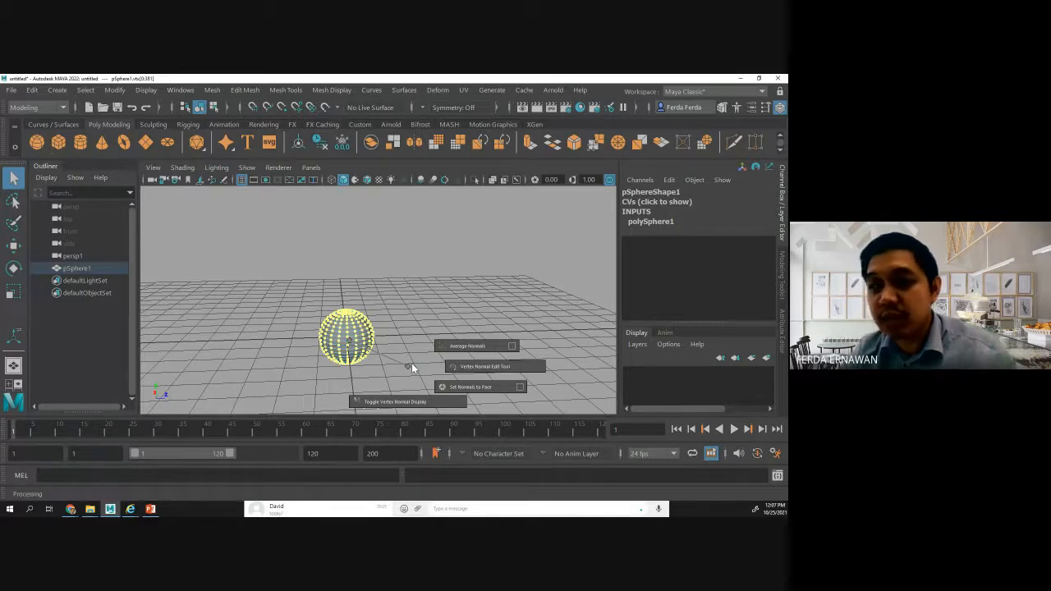
right_click_drag(412, 368, 410, 402, "shift")
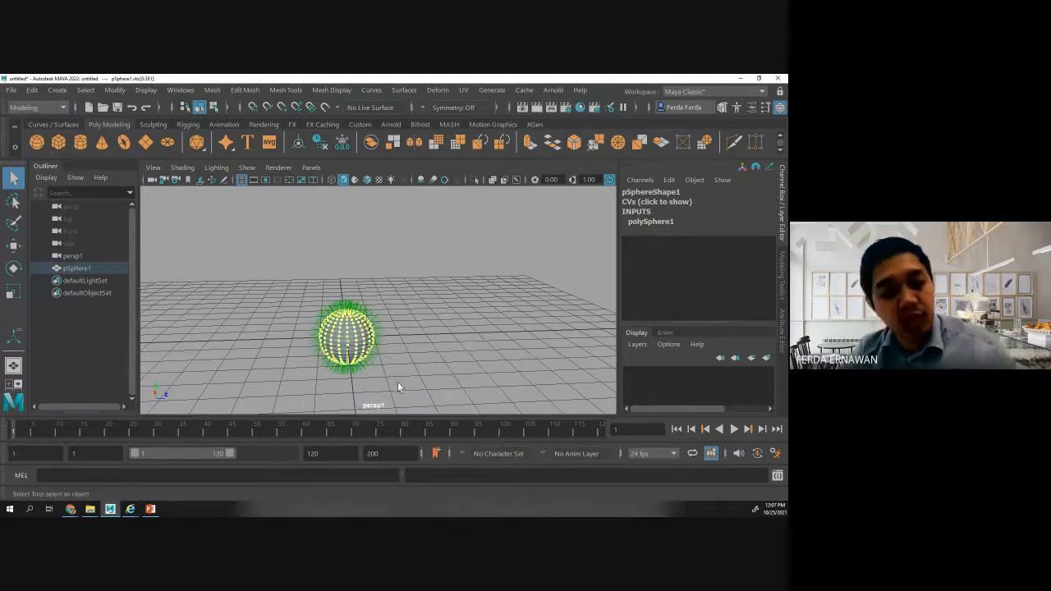
- Examine the vertex normals around the sphere up close and return the sphere to object mode
scroll(375, 376, "up", 5)
scroll(375, 376, "down", 4)
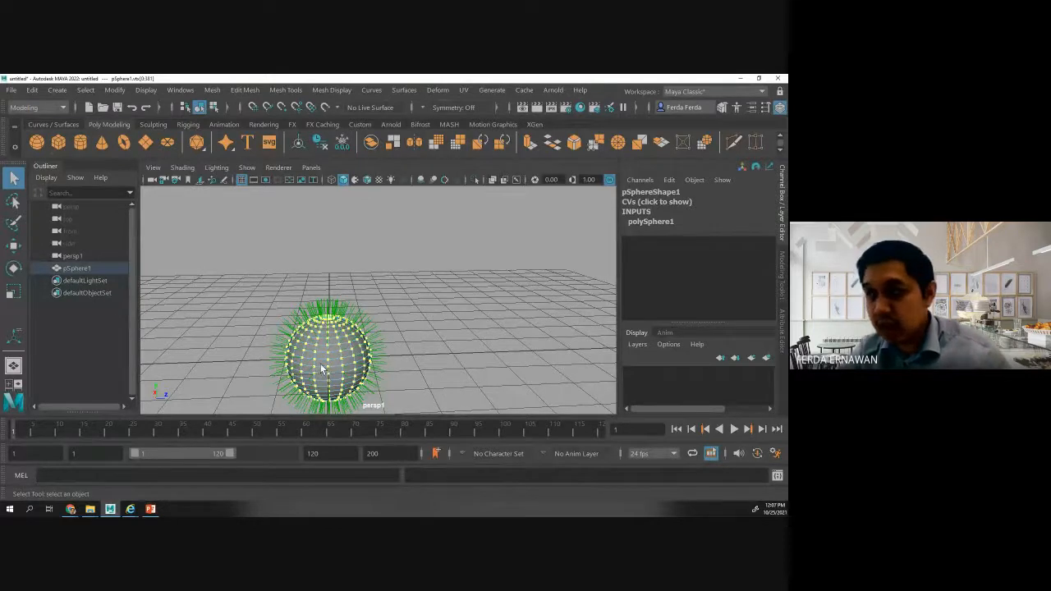
scroll(322, 370, "up", 2)
key("f")
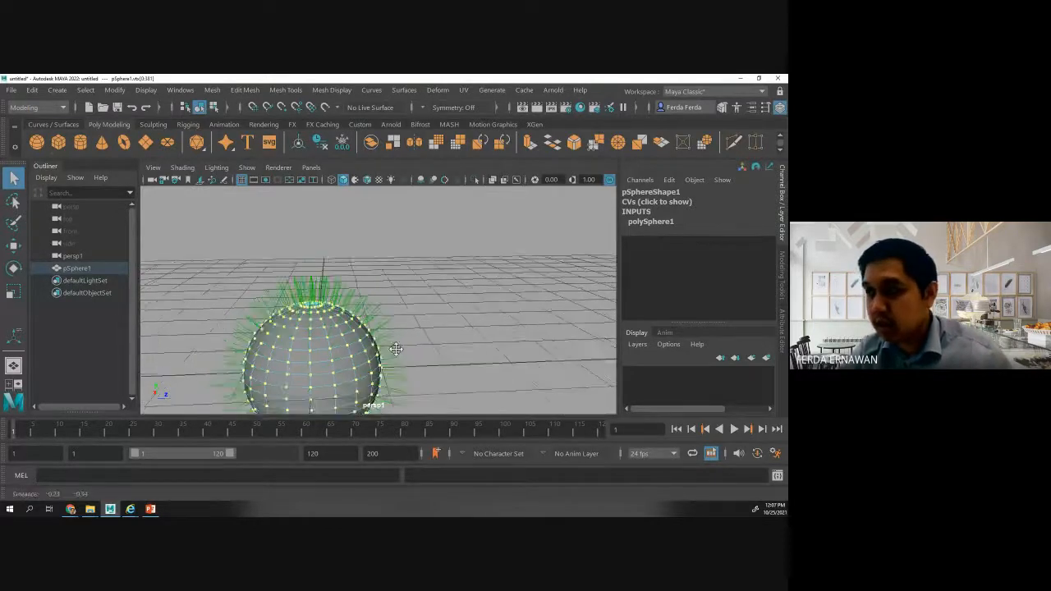
scroll(377, 306, "up", 2)
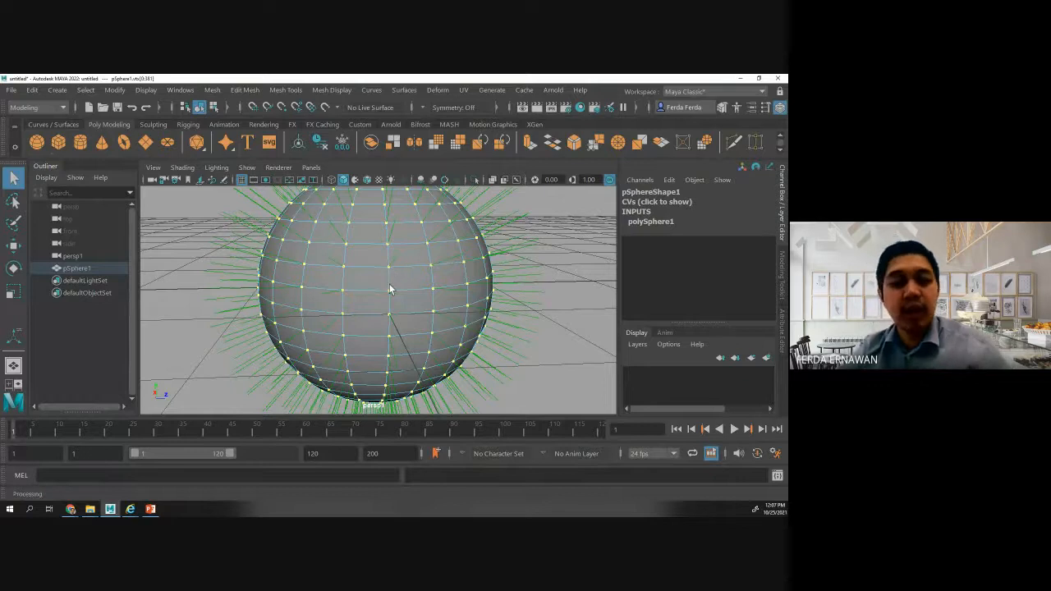
scroll(386, 291, "down", 3)
scroll(386, 291, "down", 2)
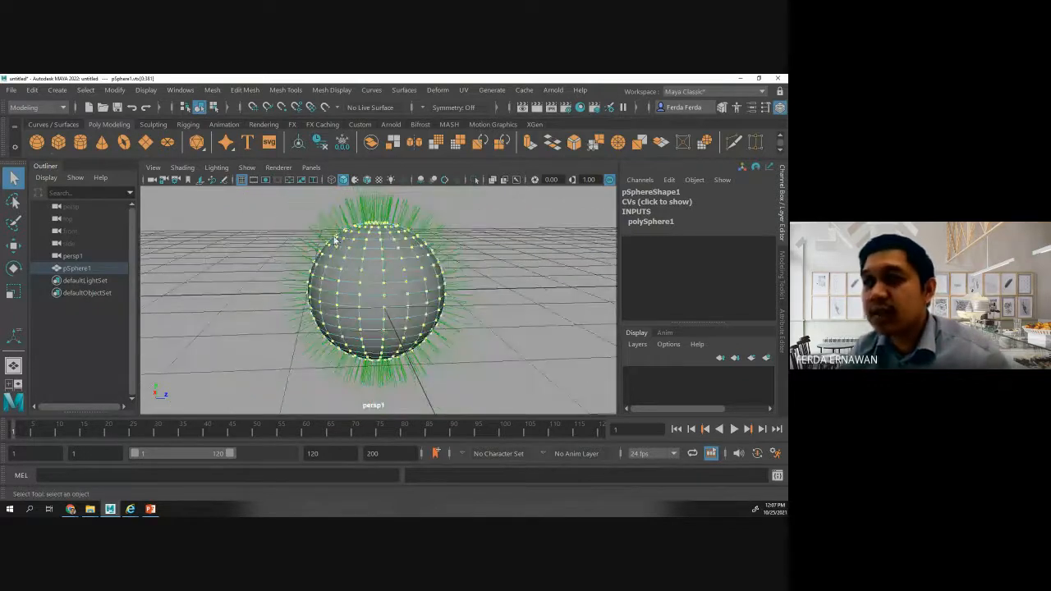
right_click(368, 281)
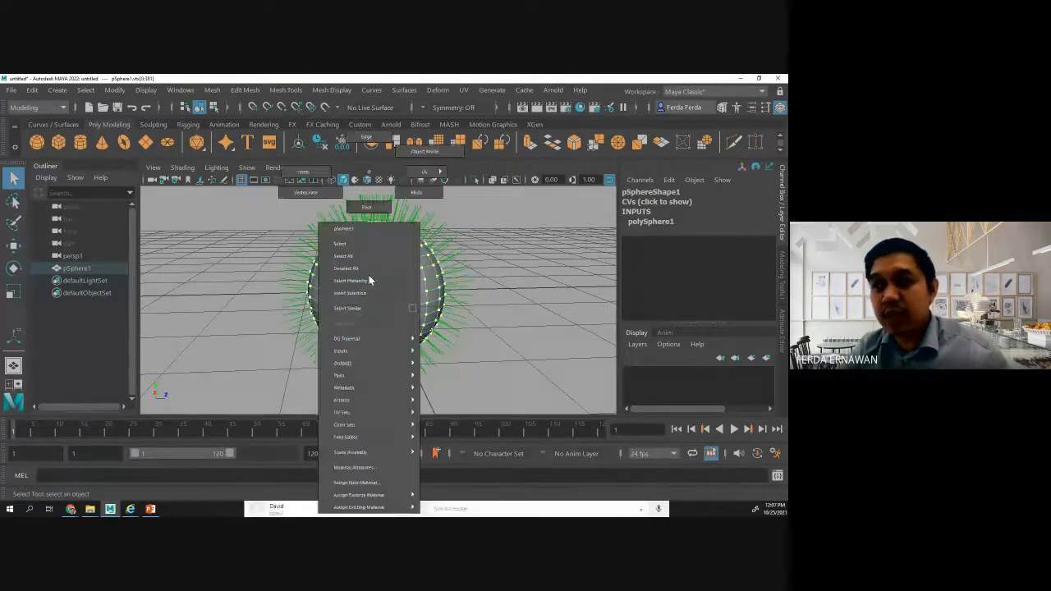
left_click(418, 152)
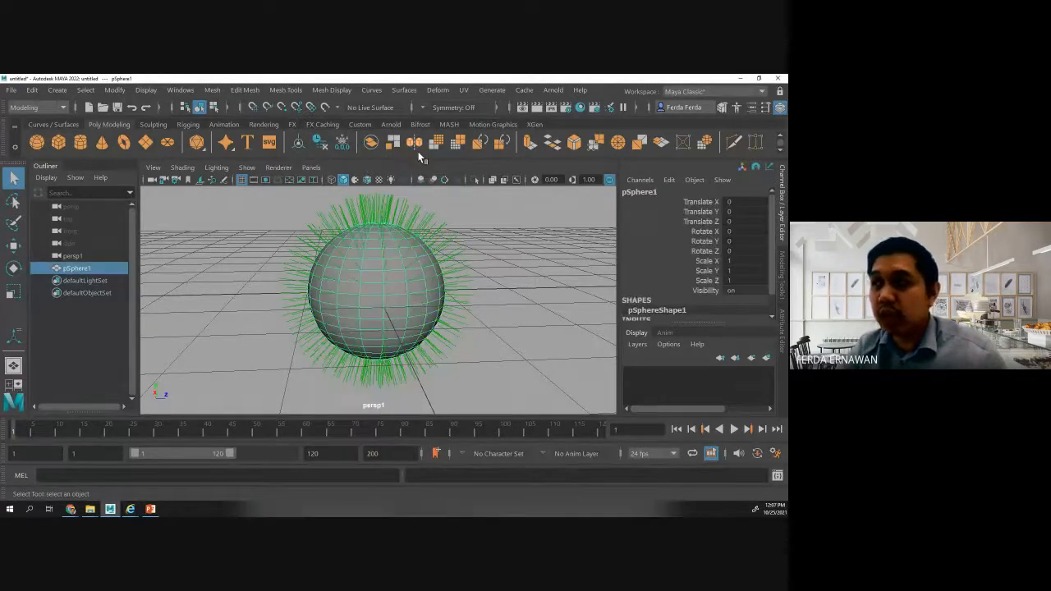
- Compare the sphere's smooth shading when deselected with its displayed normals when selected
left_click(485, 253)
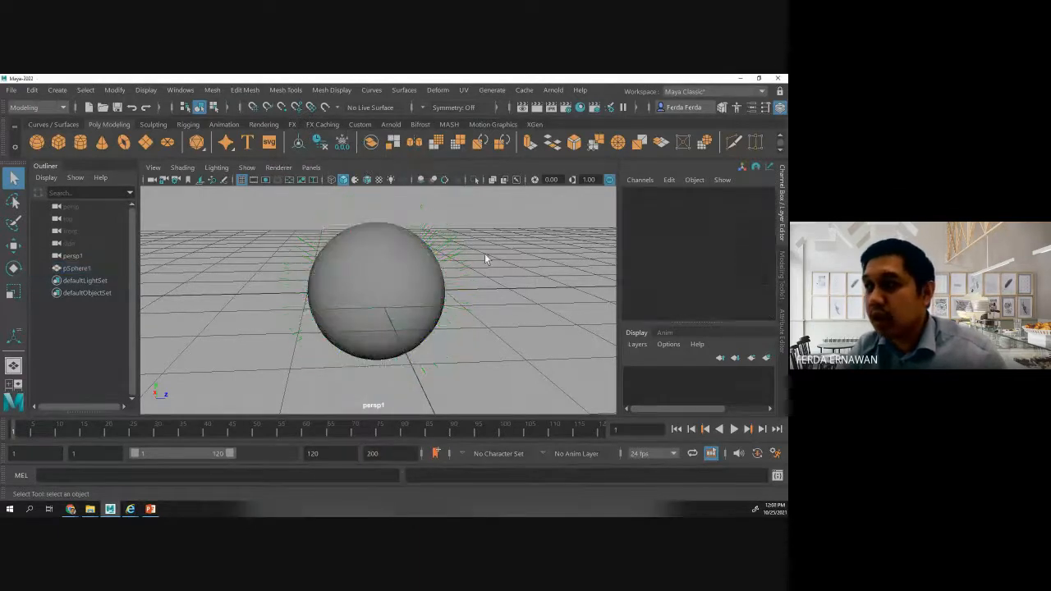
left_click(354, 281)
left_click(556, 236)
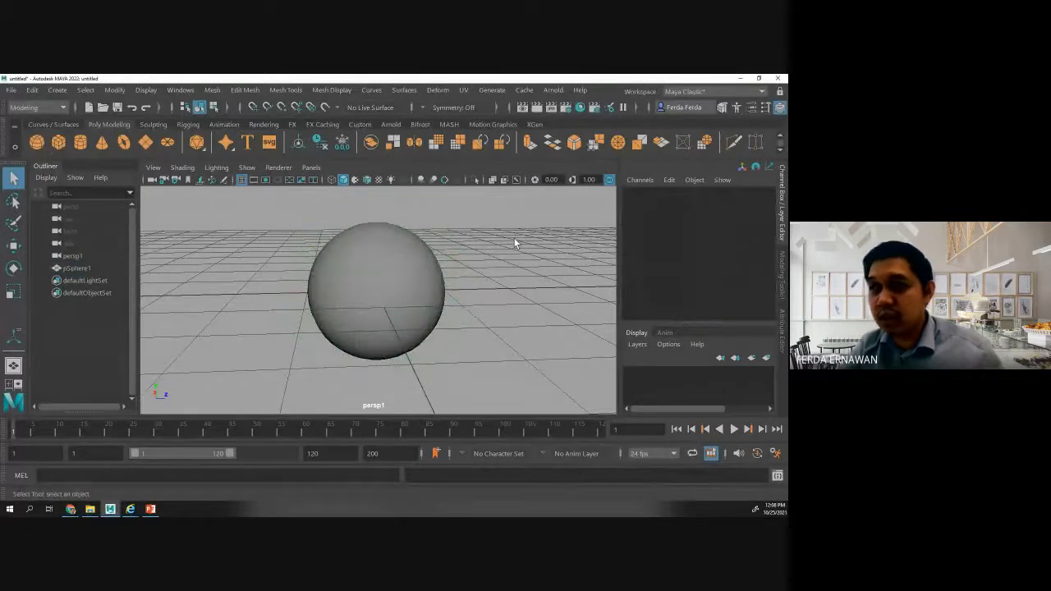
left_click(373, 276)
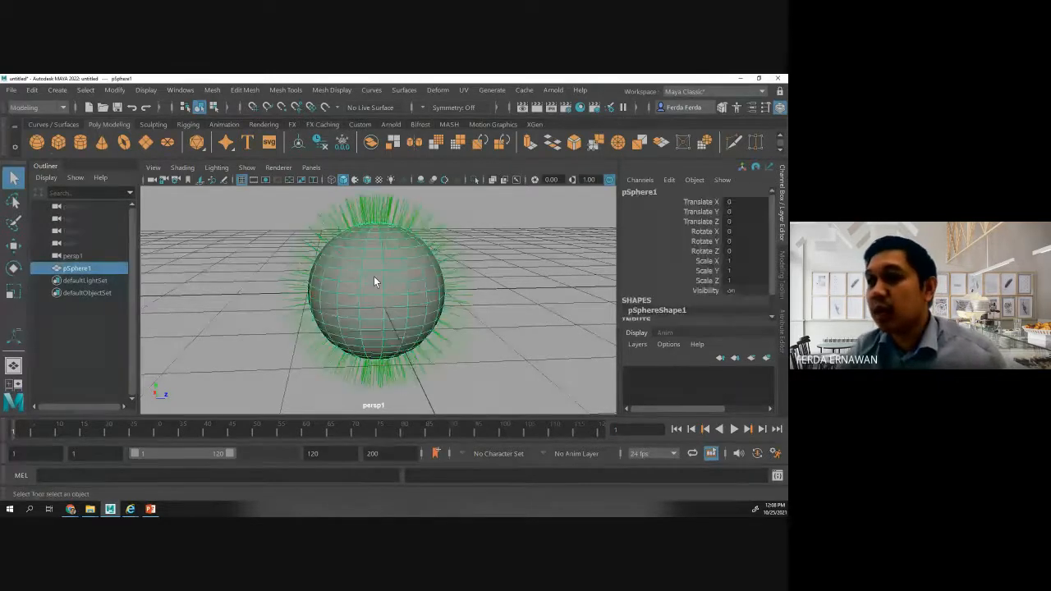
left_click(493, 283)
left_click(367, 283)
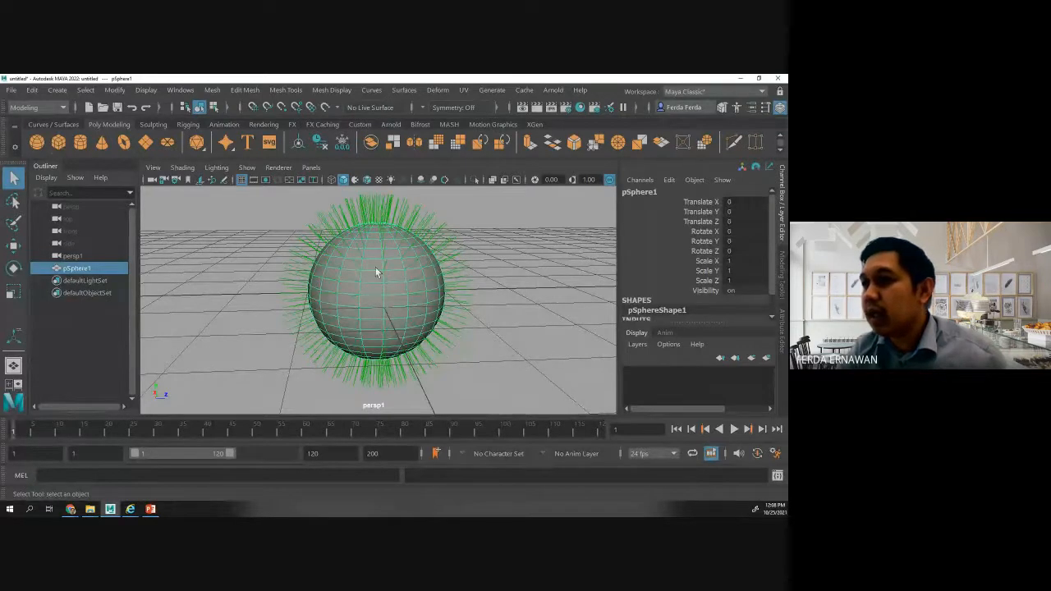
- Select all of the sphere's edges and apply Harden Edge to them
right_click(375, 267)
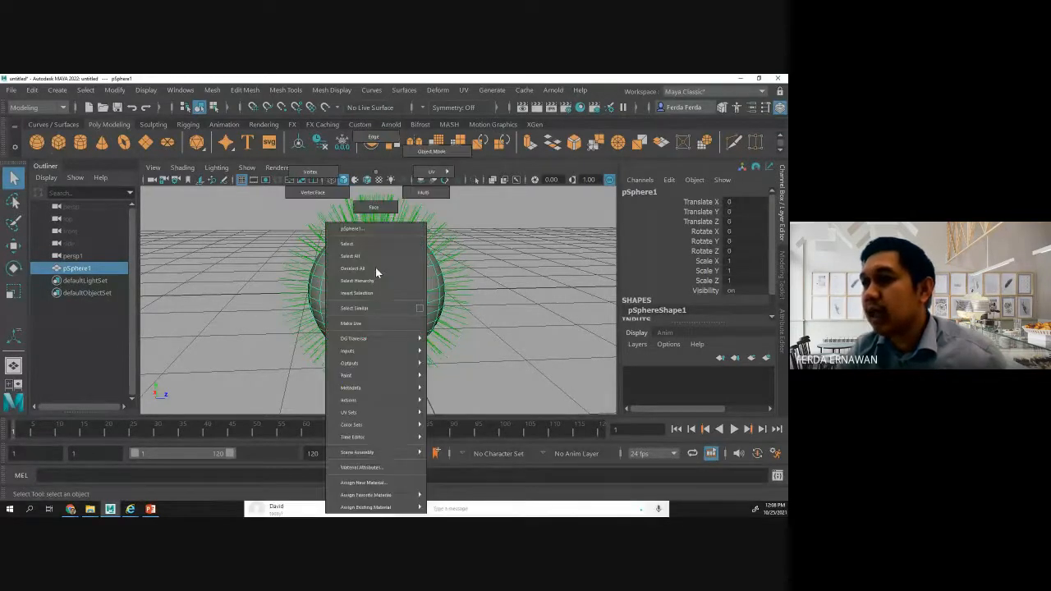
left_click(367, 140)
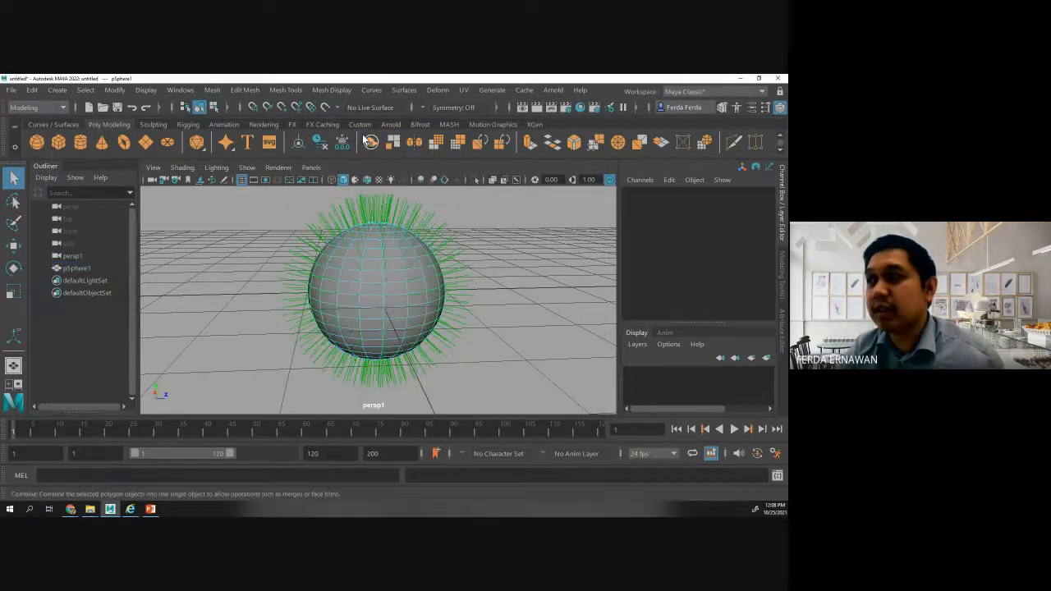
left_click_drag(245, 199, 519, 401)
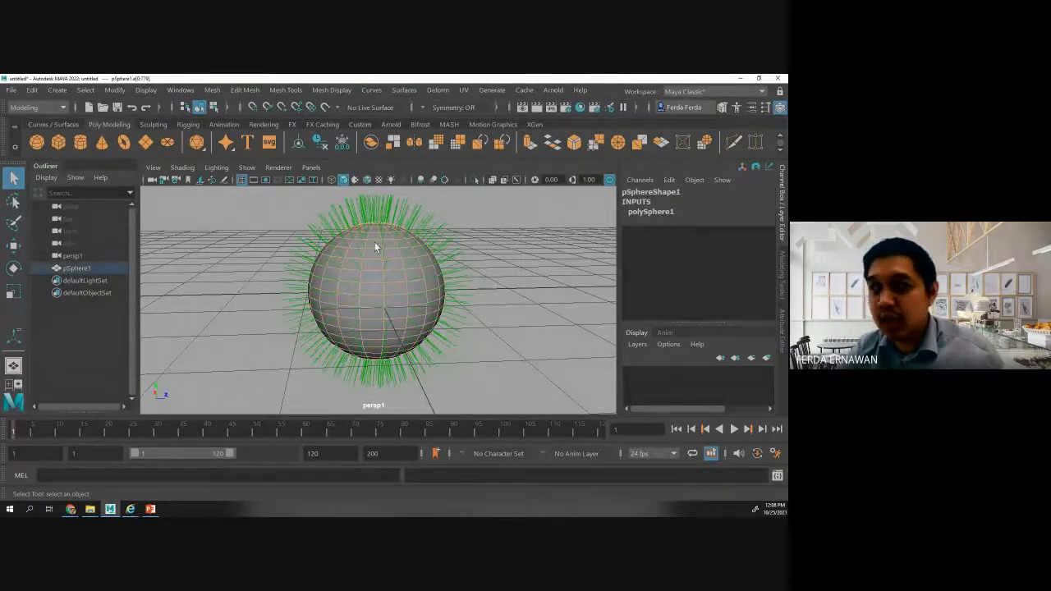
right_click(395, 283, "shift")
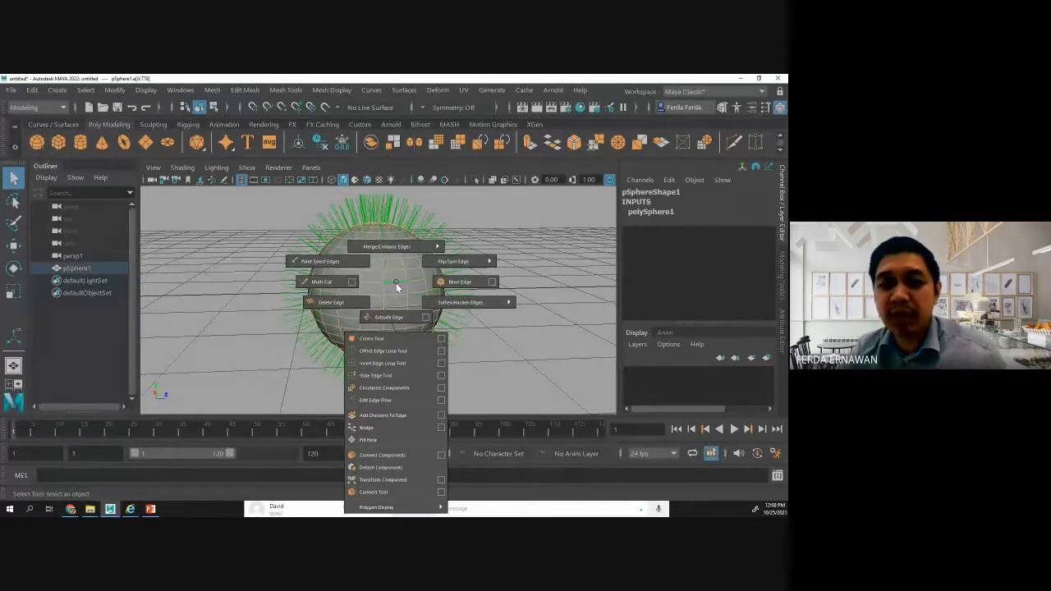
right_click_drag(396, 282, 458, 306)
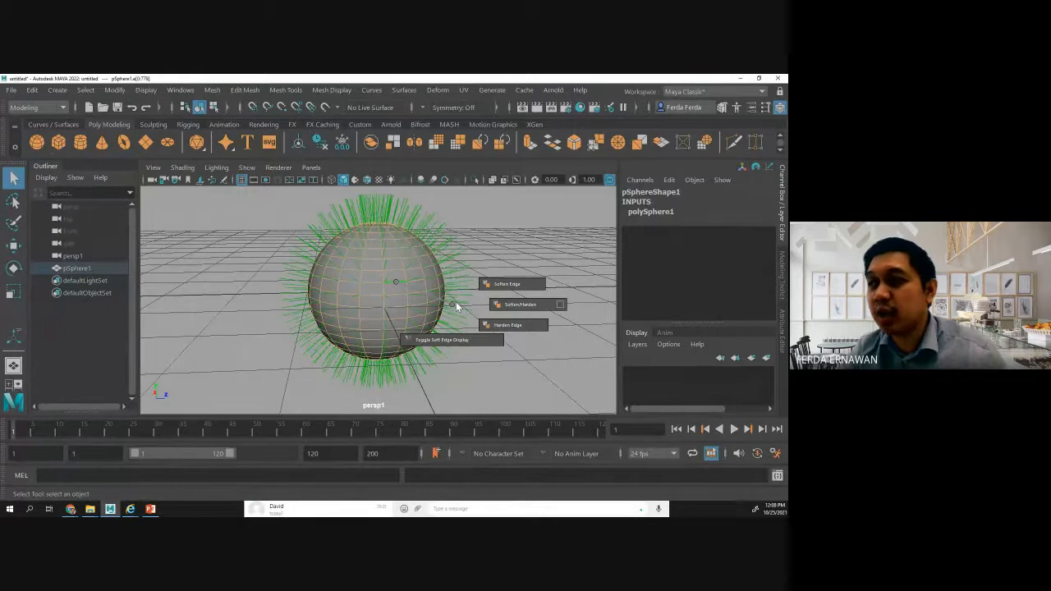
right_click_drag(457, 307, 510, 333)
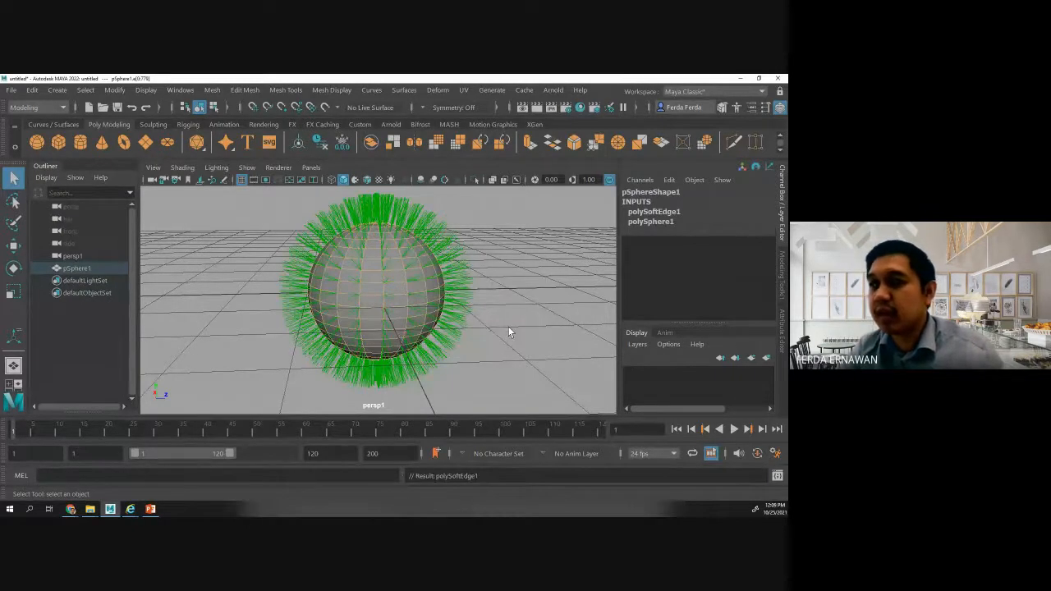
- Return the sphere to object mode and examine its hard-edged shading up close, both deselected and selected
left_click(505, 281)
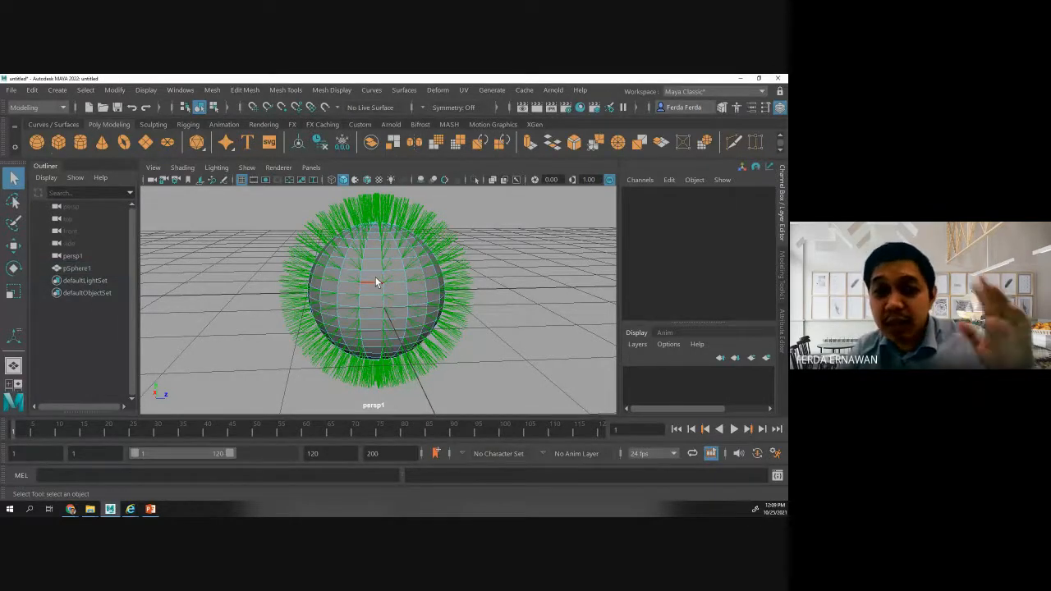
right_click_drag(376, 277, 436, 154)
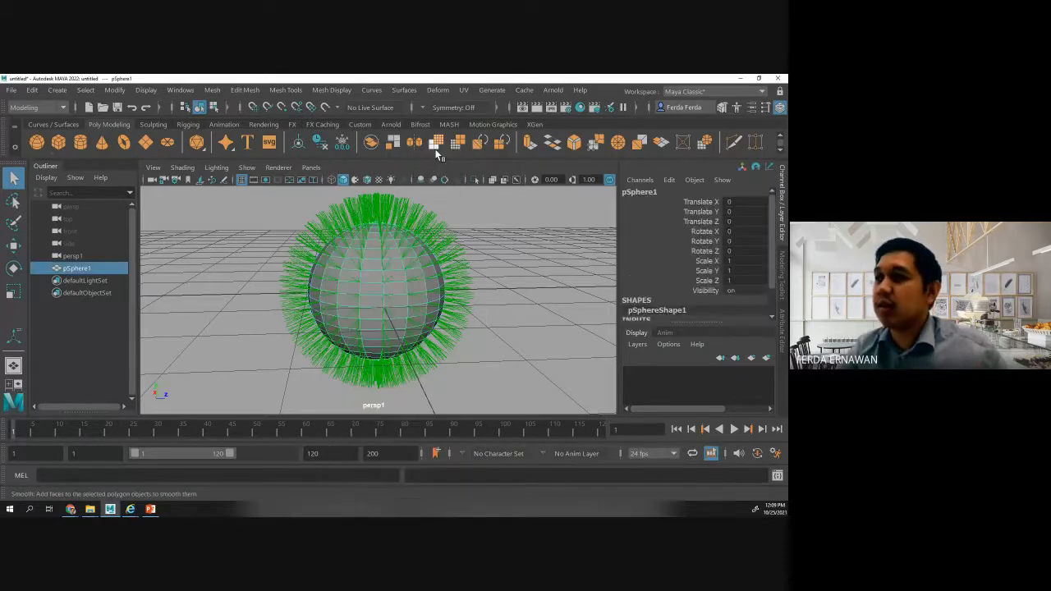
left_click(488, 257)
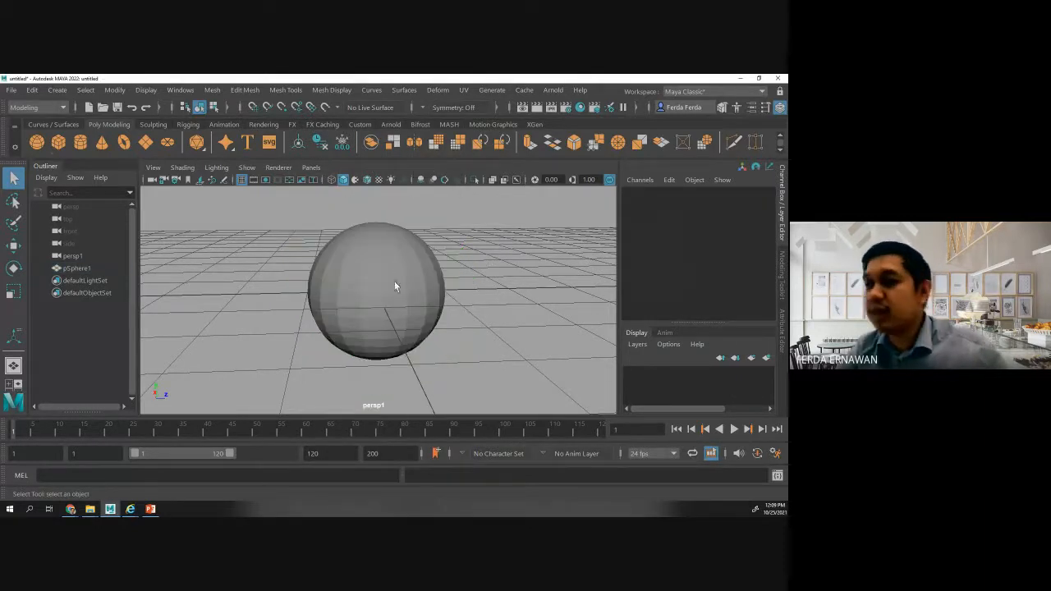
scroll(393, 281, "up", 5)
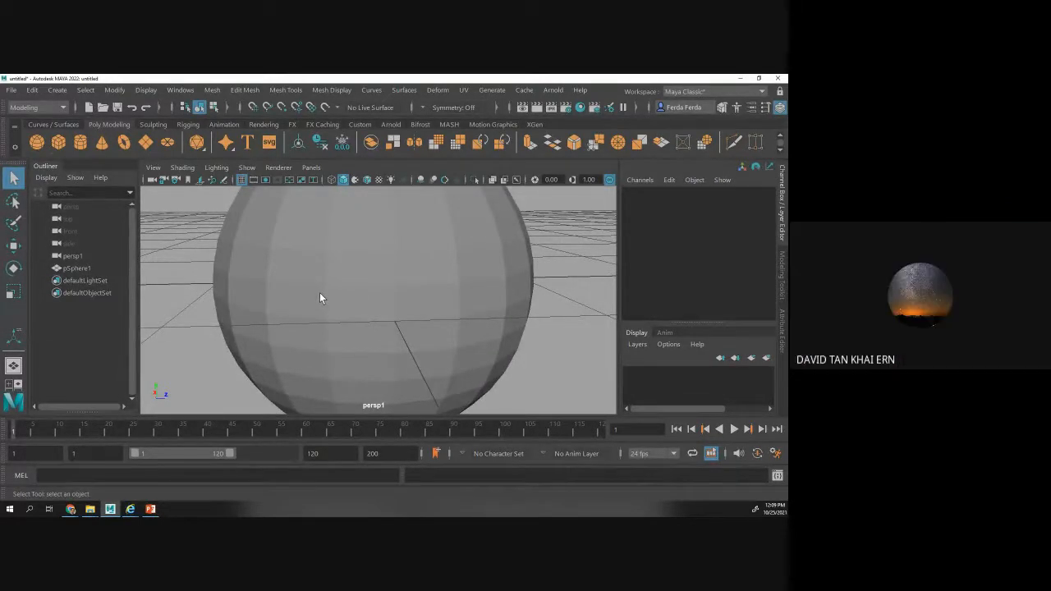
left_click(367, 279)
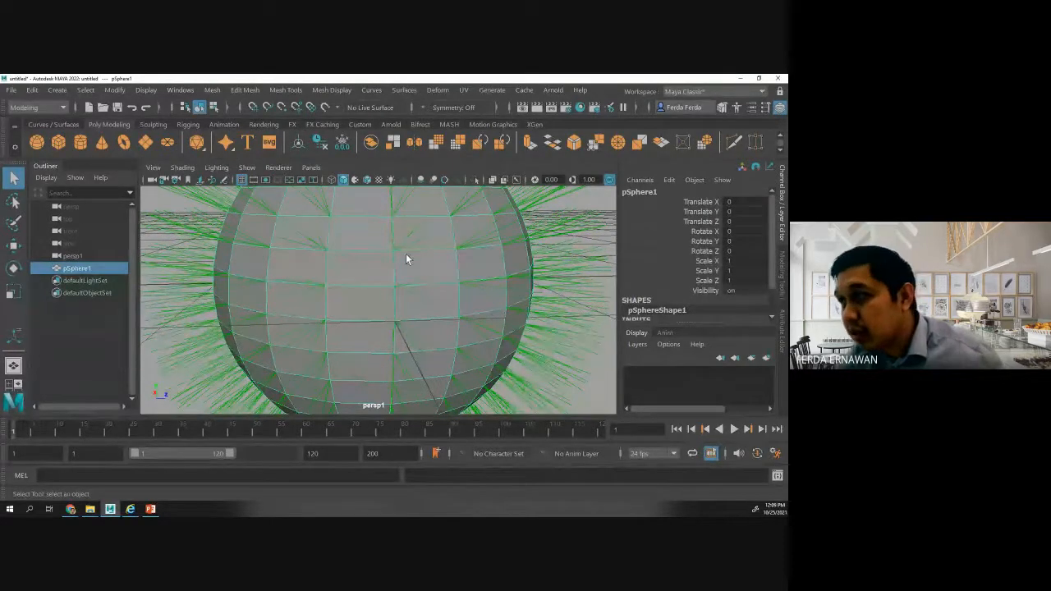
- Examine the hardened sphere's split vertex normals and faceted surface up close from different angles
scroll(410, 256, "up", 3)
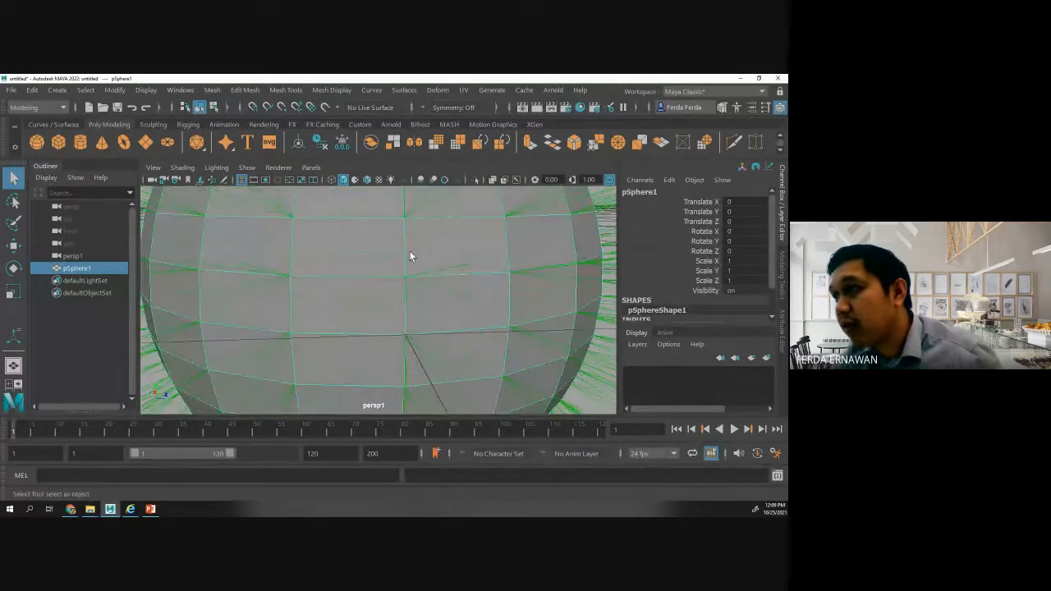
scroll(407, 258, "down", 4)
mouse_move(407, 261)
left_mouse_down("alt")
mouse_move(396, 259)
mouse_move(401, 271)
left_mouse_up("alt")
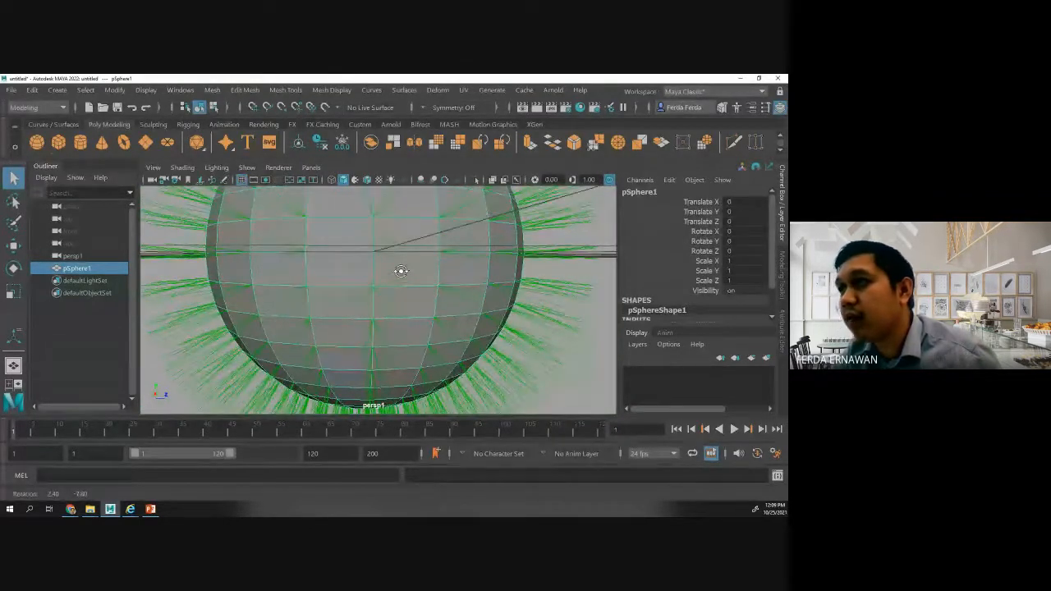
scroll(396, 265, "up", 3)
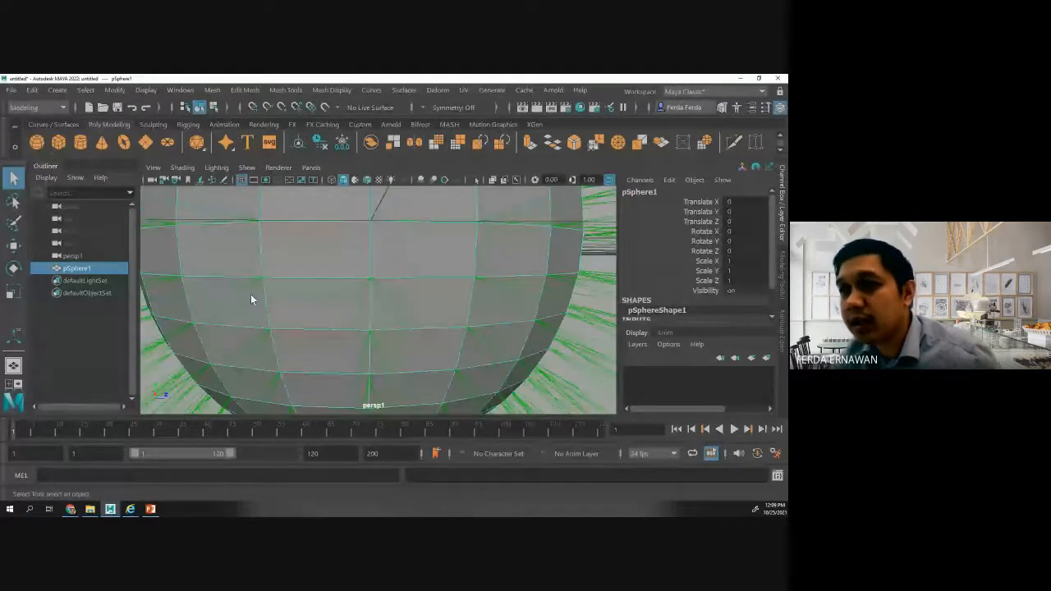
scroll(399, 246, "down", 5)
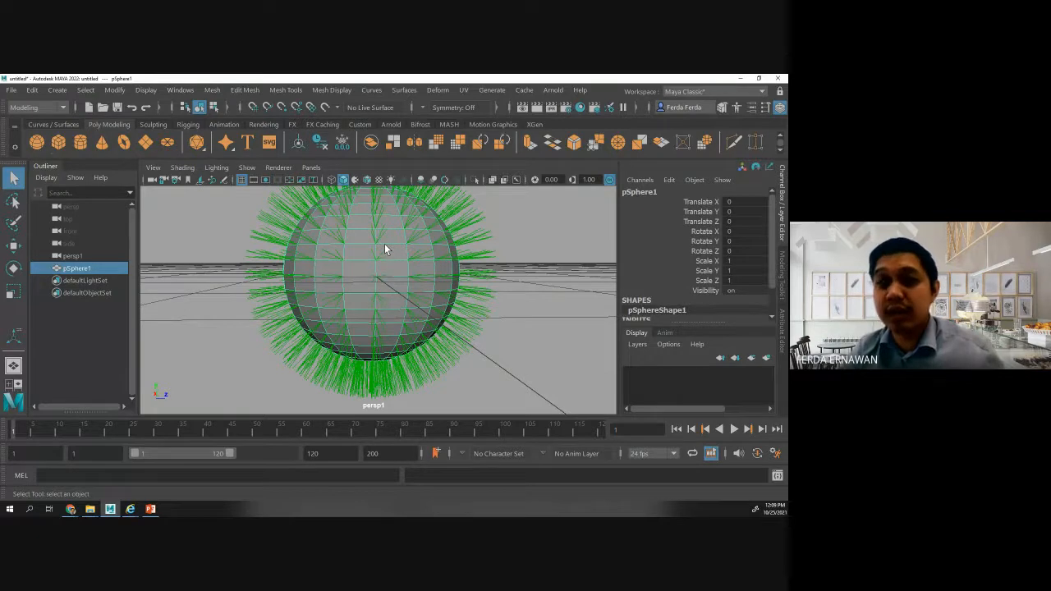
- Switch the sphere to edge selection and apply Soften Edge to one horizontal edge on its front
right_click(385, 249)
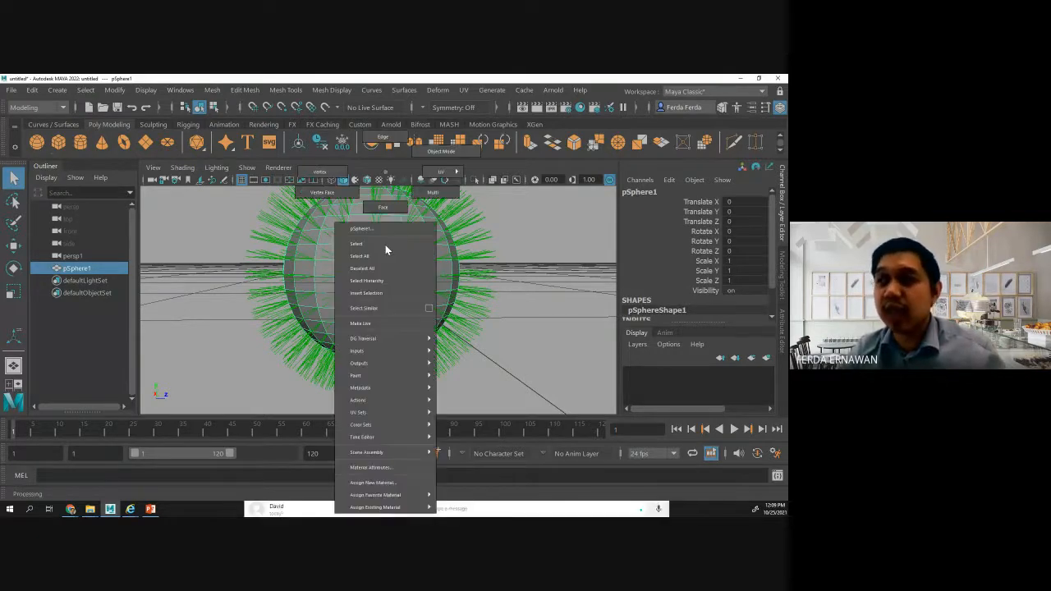
left_click(383, 138)
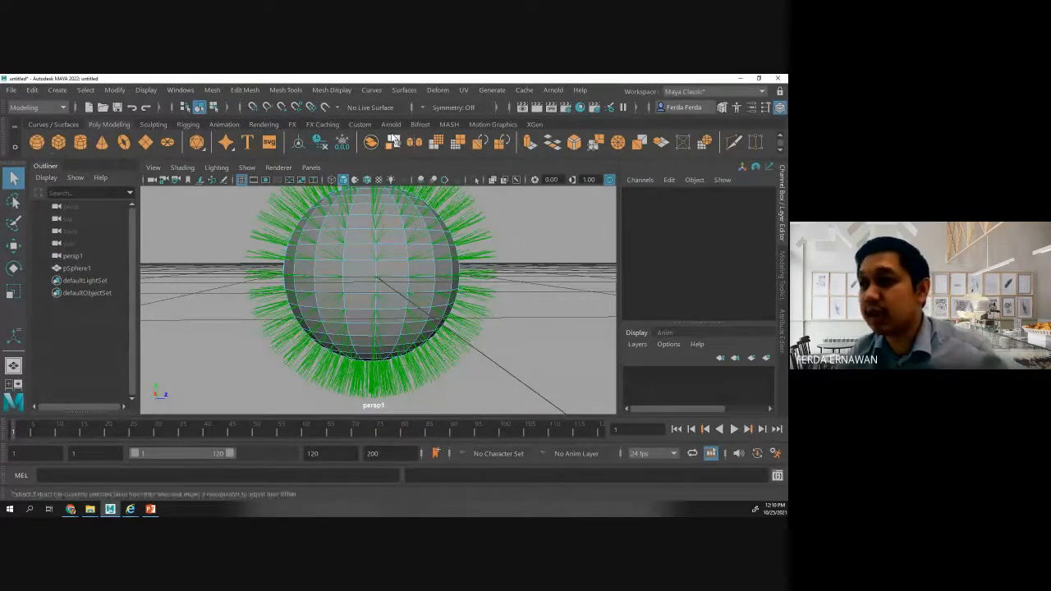
left_click(382, 243)
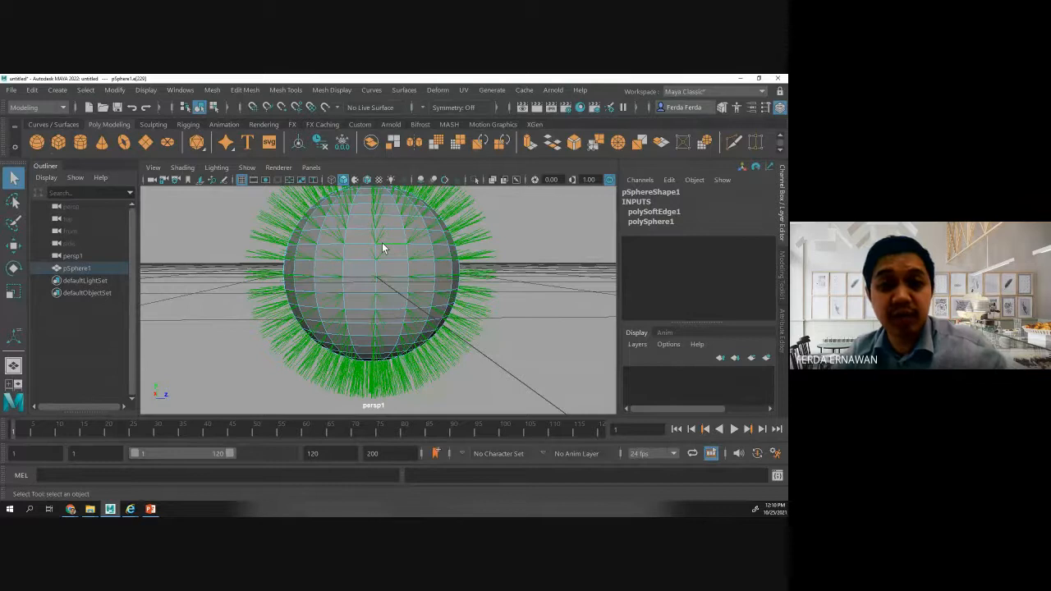
right_click(382, 243, "shift")
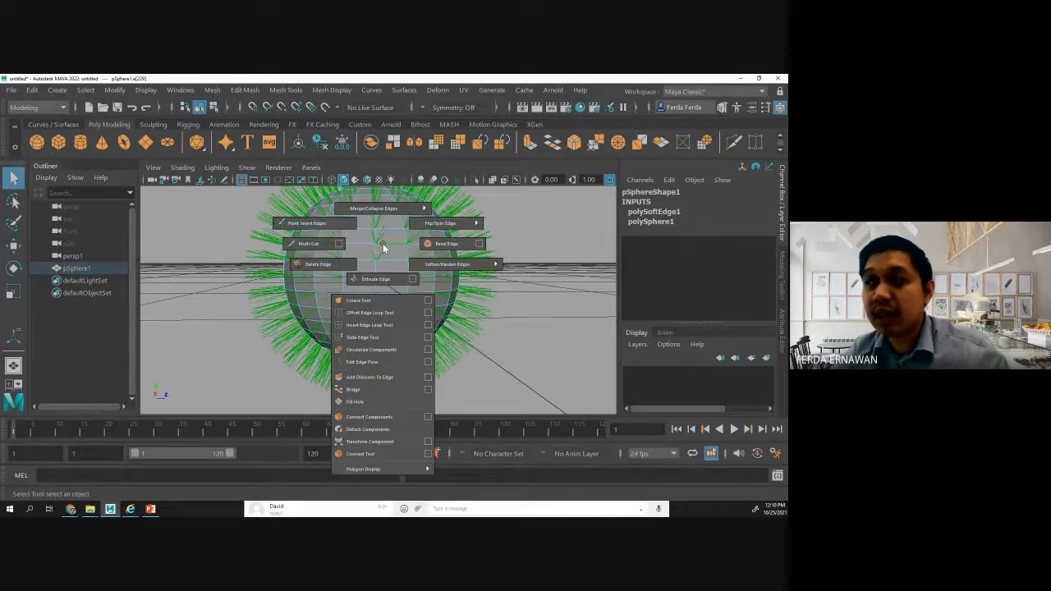
mouse_move(435, 264)
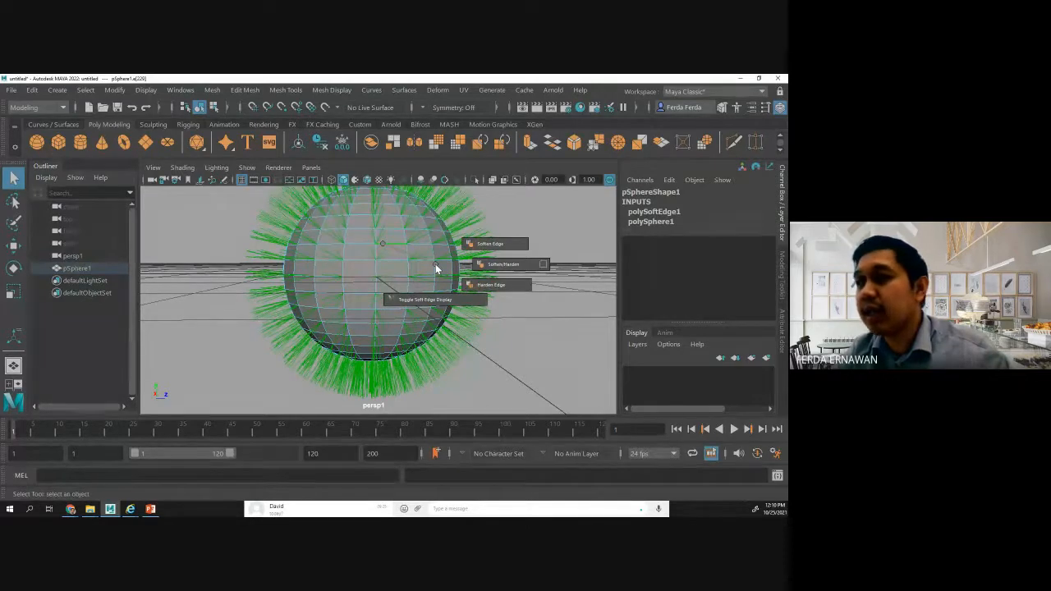
left_click(486, 247)
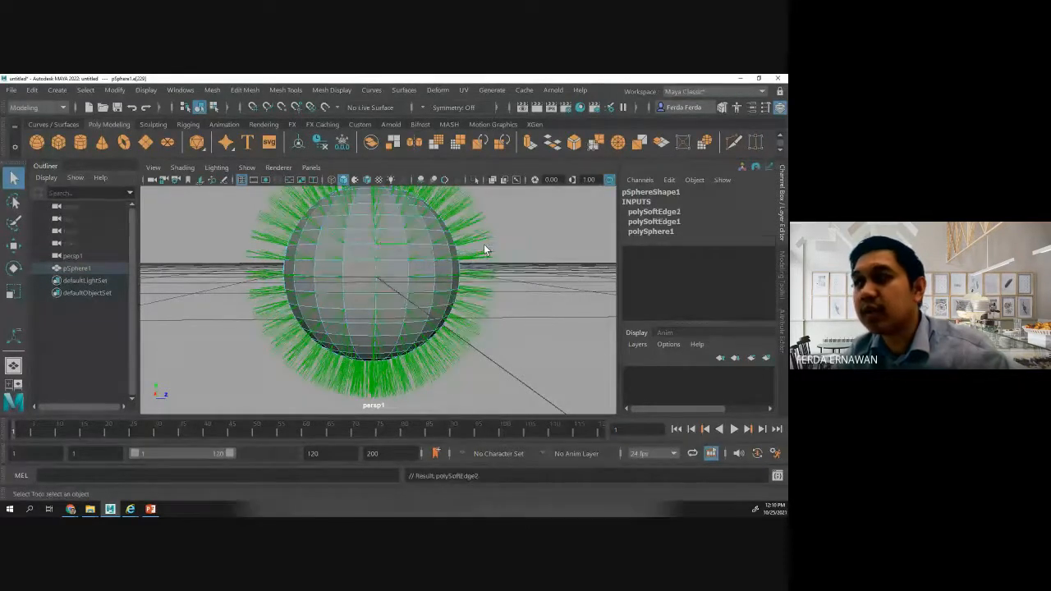
- Soften a neighbouring horizontal edge and the adjoining vertical edge one at a time, and clear the selection
scroll(386, 243, "up", 2)
scroll(386, 243, "up", 2)
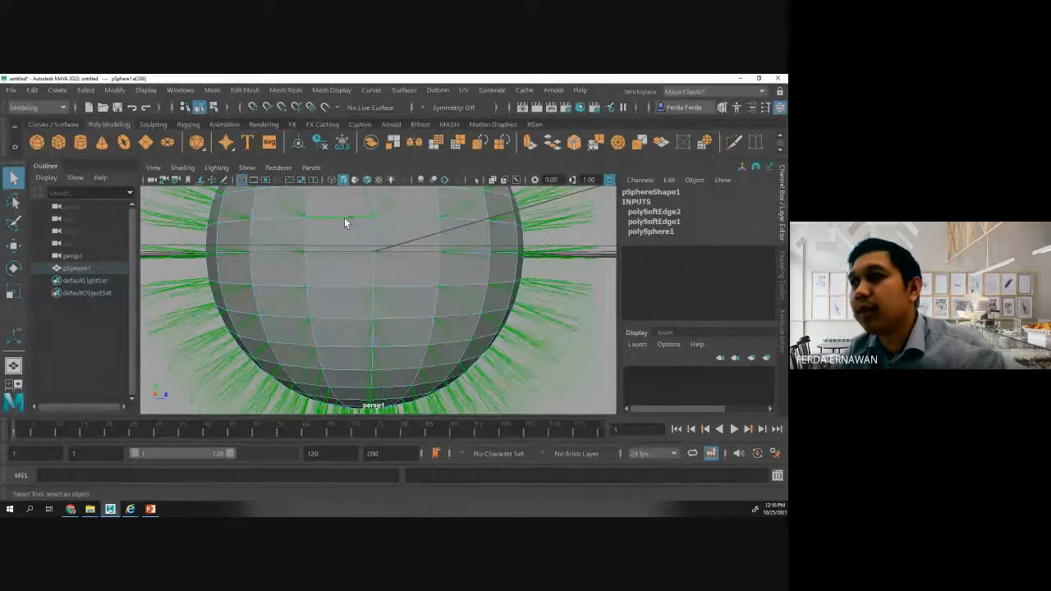
right_click_drag(344, 216, 474, 220, "shift")
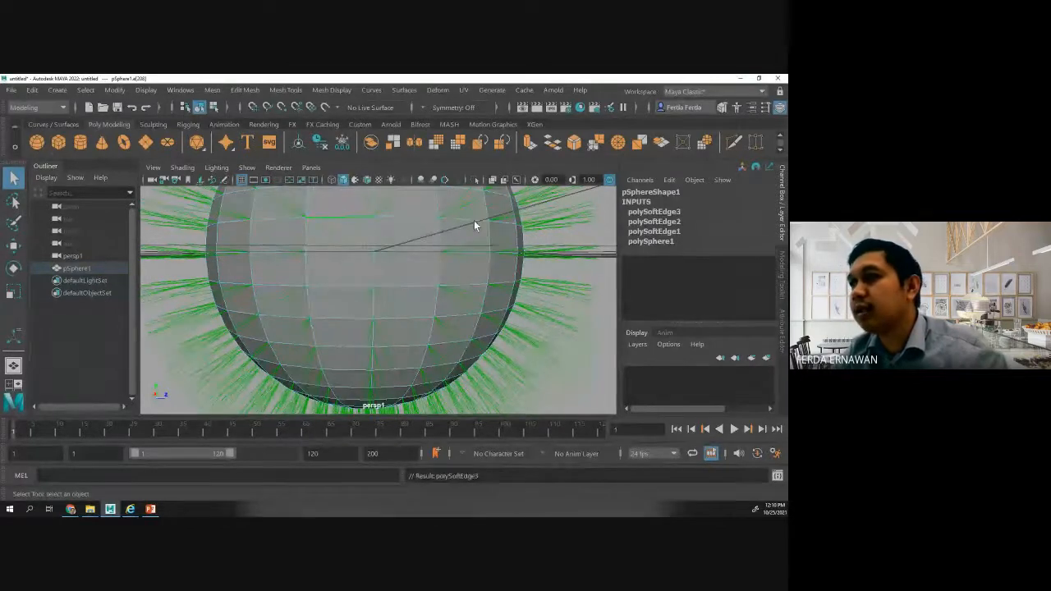
left_click(375, 236)
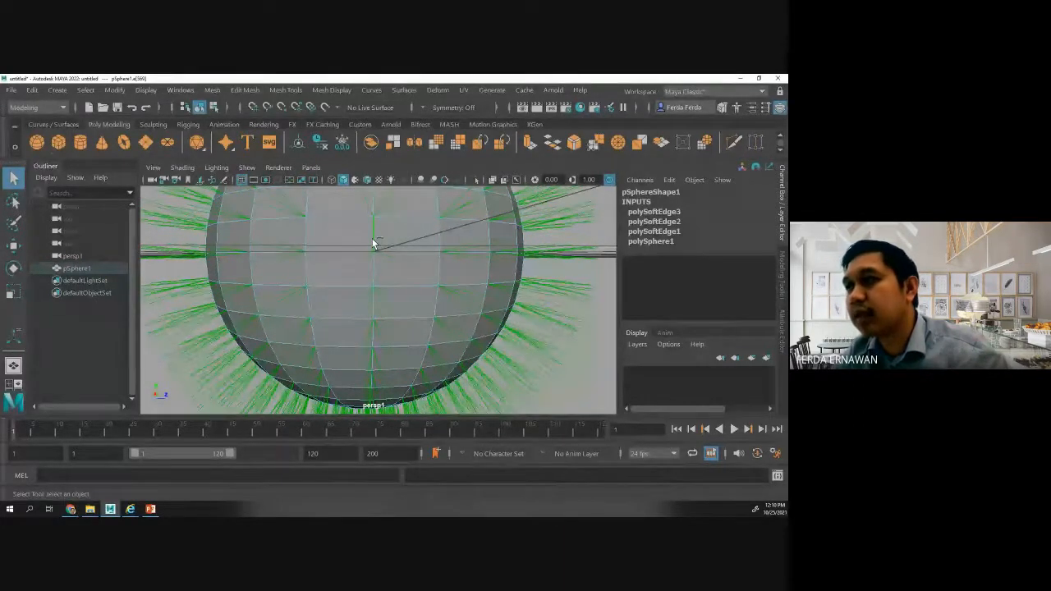
right_click_drag(374, 239, 488, 236, "shift")
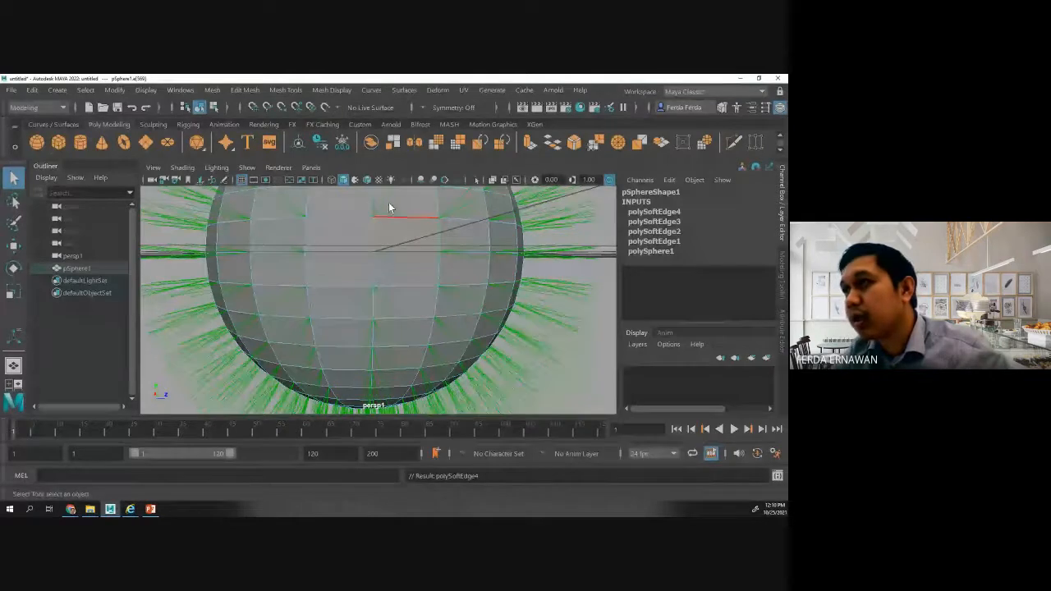
scroll(383, 216, "up", 2)
scroll(380, 211, "down", 2)
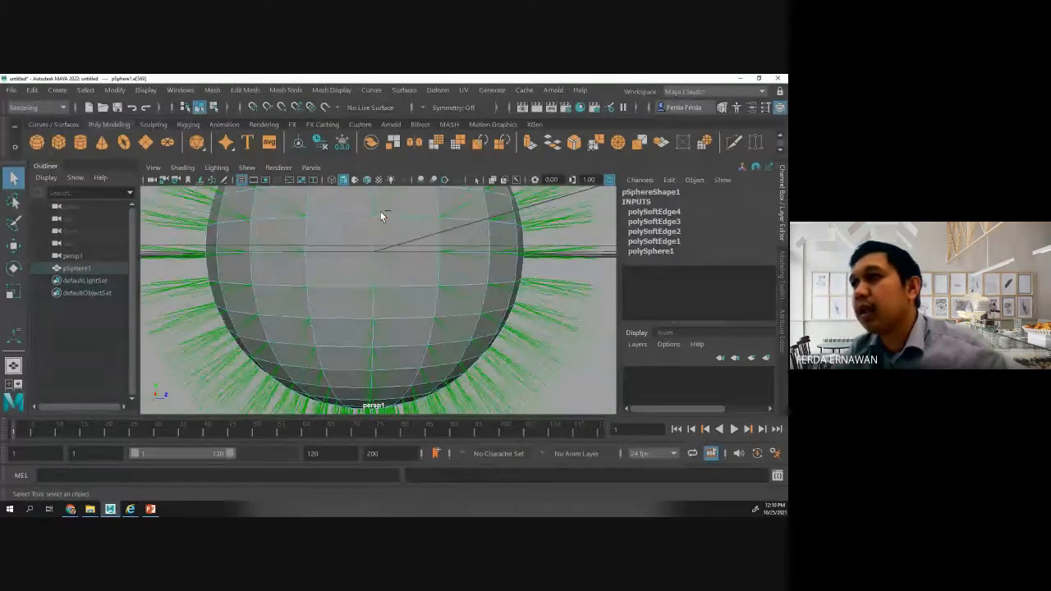
right_click_drag(372, 191, 373, 207)
left_click(536, 223)
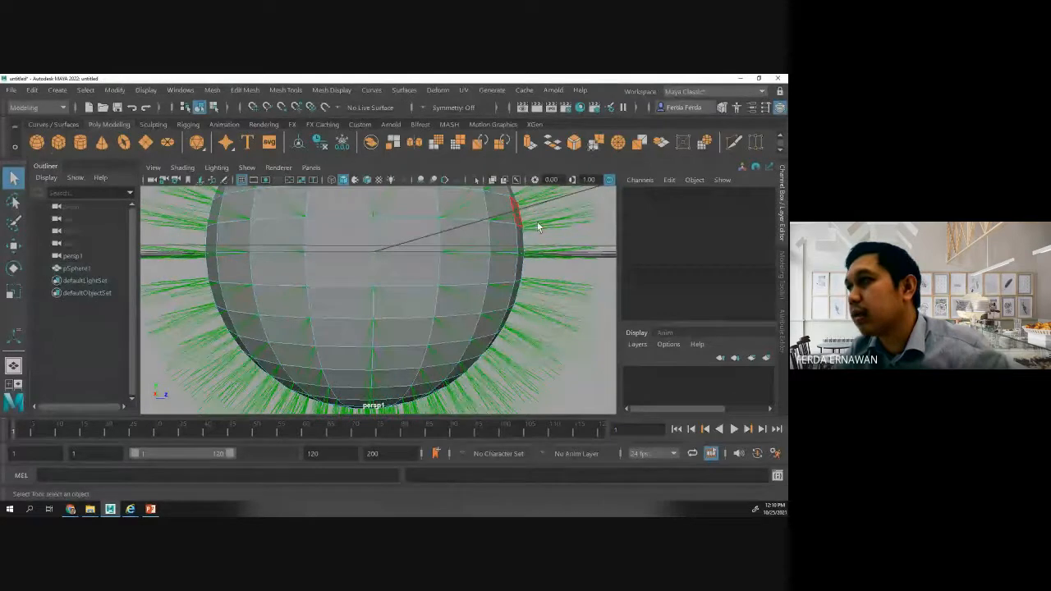
- Select the four edges meeting at one vertex on the sphere's front and apply Soften Edge to them together
right_click_drag(347, 202, 351, 141)
left_click(376, 198)
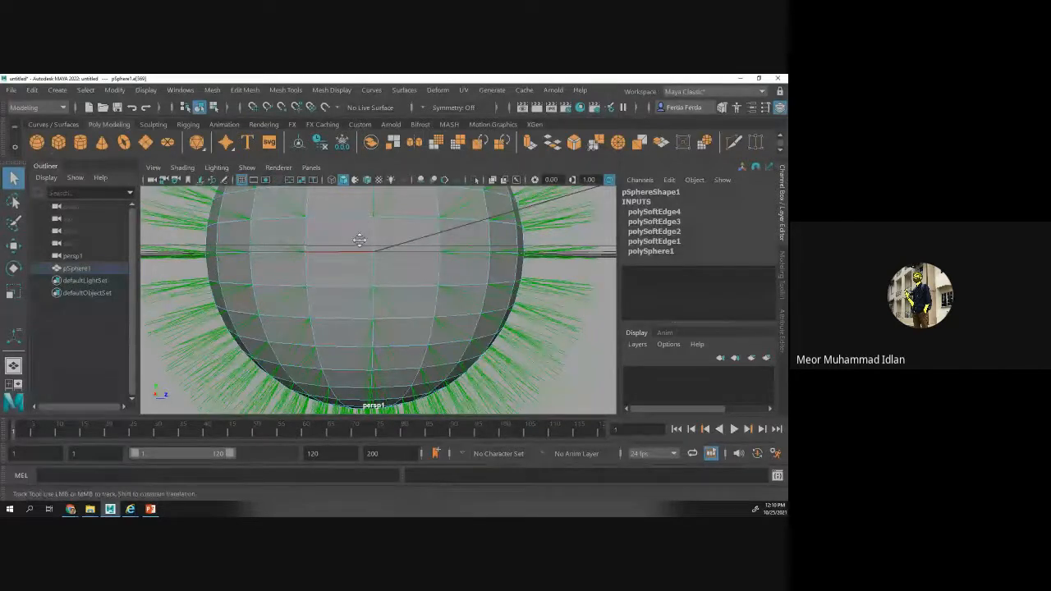
left_click_drag(359, 244, 353, 269, "alt")
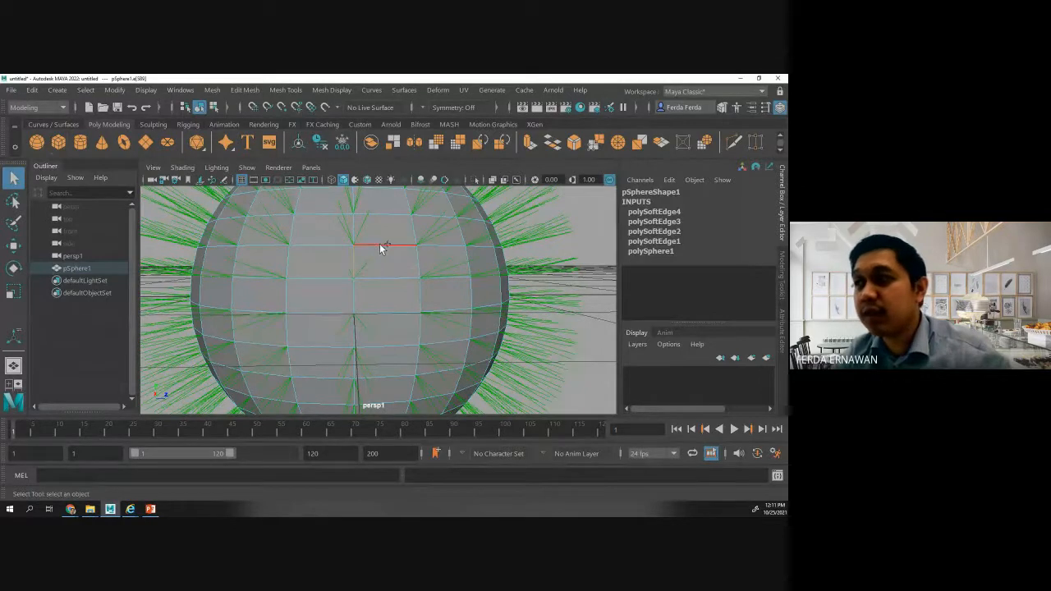
left_click(381, 245, "shift")
left_click(331, 246, "shift")
left_click(354, 225, "shift")
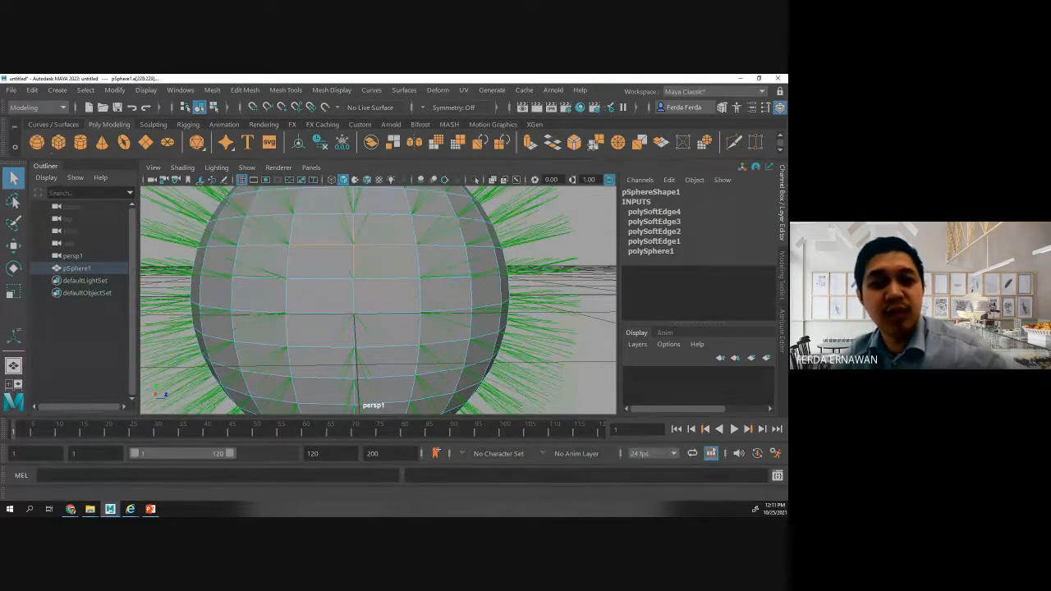
key("alt+Tab")
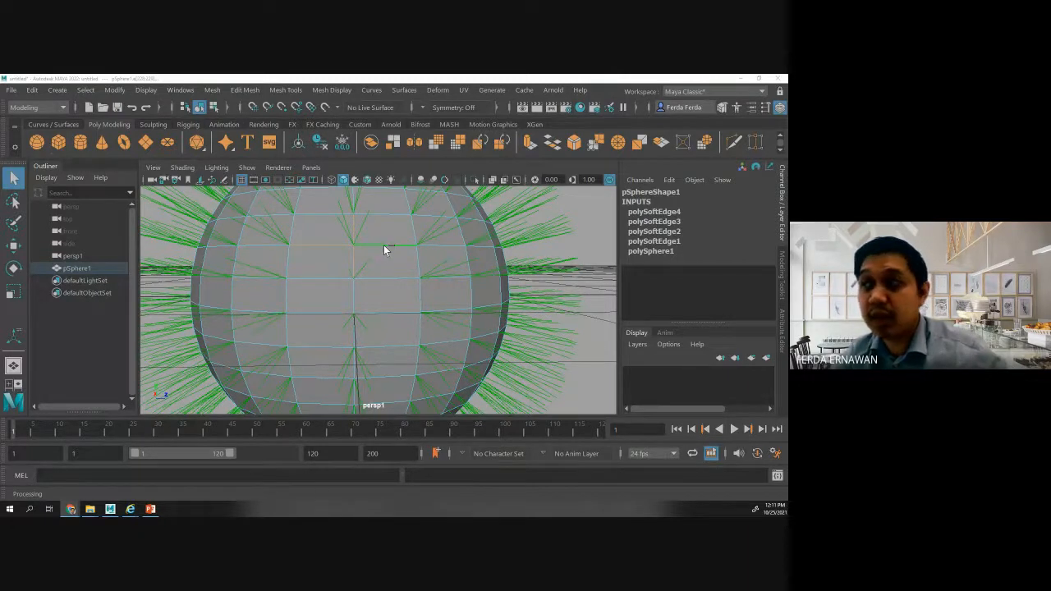
right_click_drag(384, 245, 501, 243, "shift")
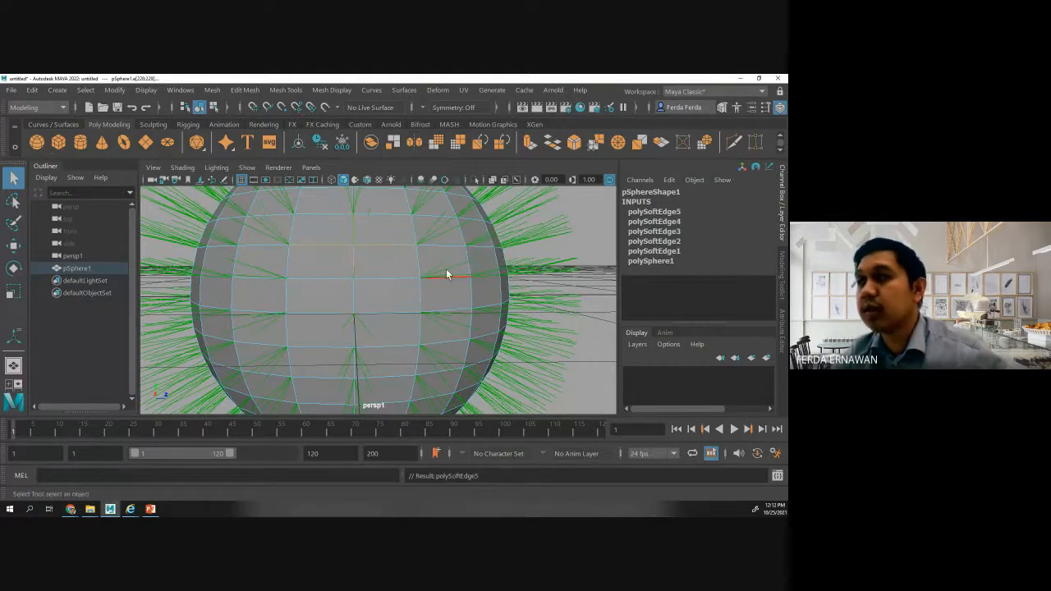
- Return the sphere to object mode and examine its partly softened shading while deselected
left_click(583, 244)
right_click_drag(386, 256, 435, 154)
right_click_drag(433, 151, 434, 153)
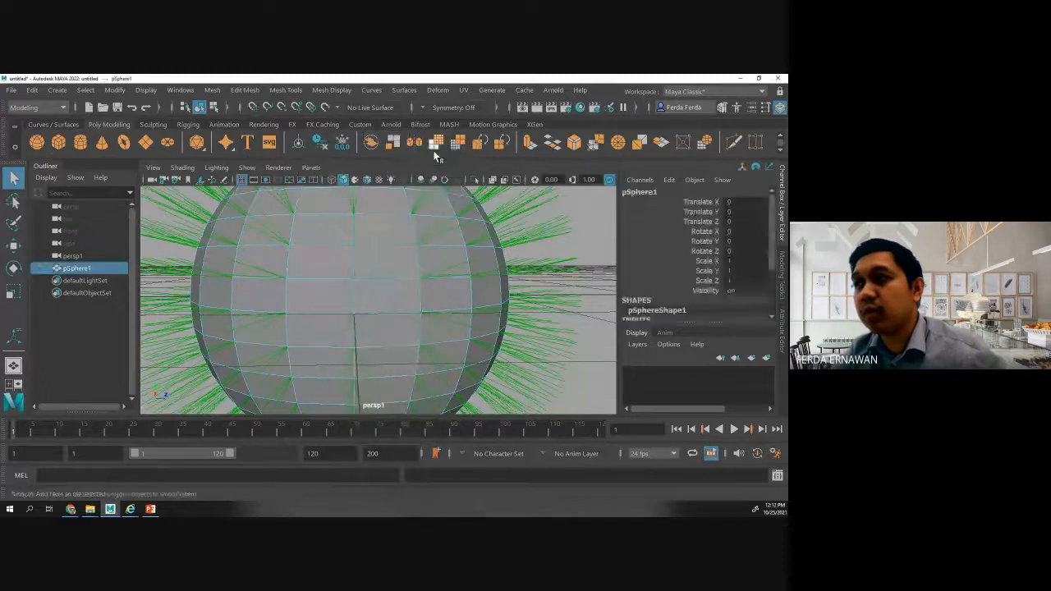
left_click(580, 241)
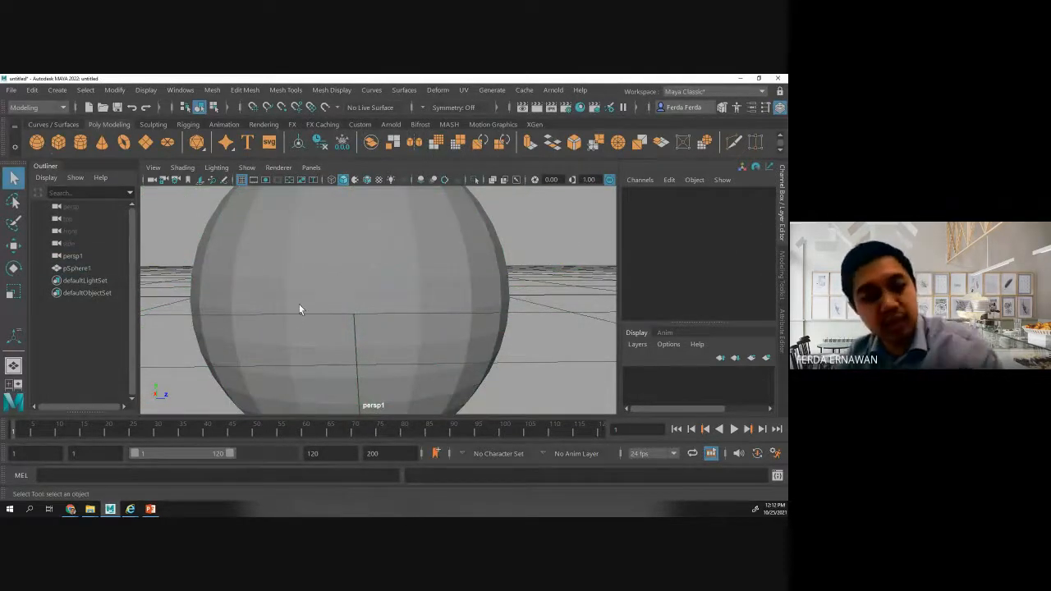
left_click_drag(310, 306, 295, 329, "alt")
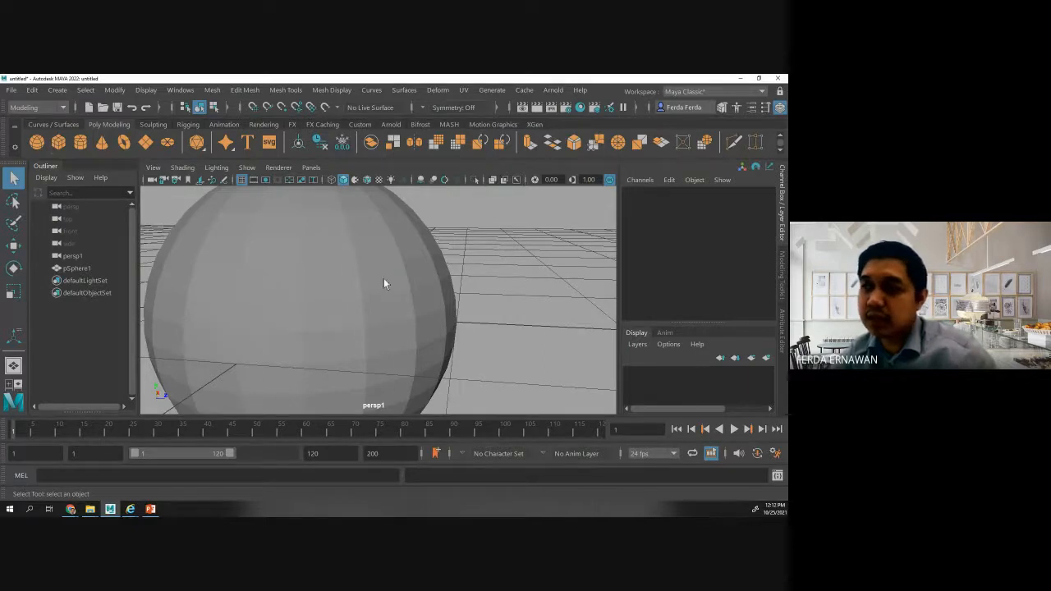
left_click_drag(415, 271, 438, 270, "alt")
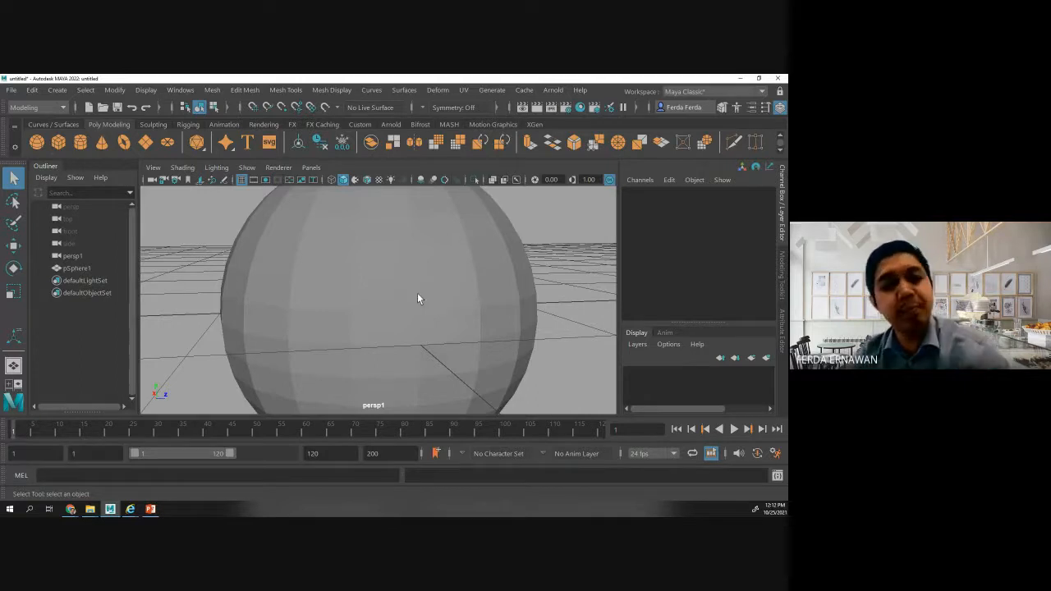
scroll(401, 294, "down", 5)
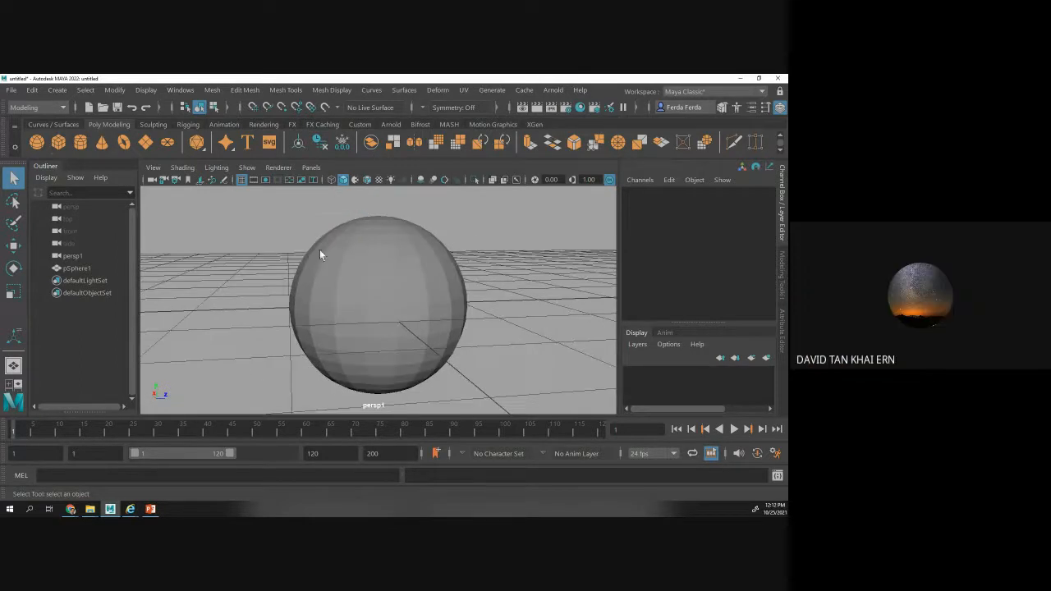
- Select the whole sphere and view its vertex normals from farther away
left_click_drag(257, 214, 486, 399)
left_click_drag(486, 400, 493, 397)
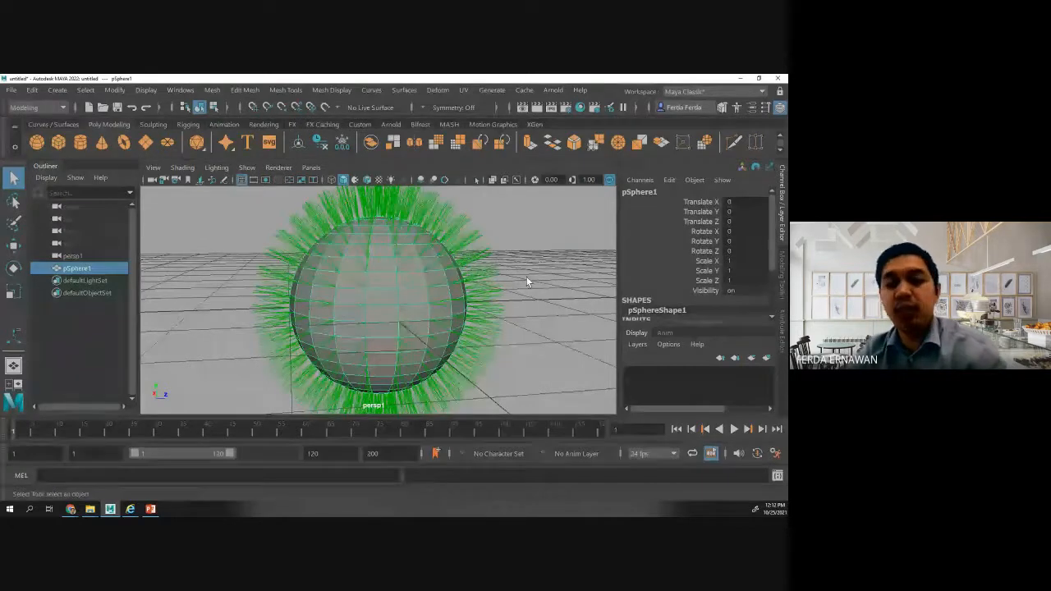
scroll(531, 292, "down", 2)
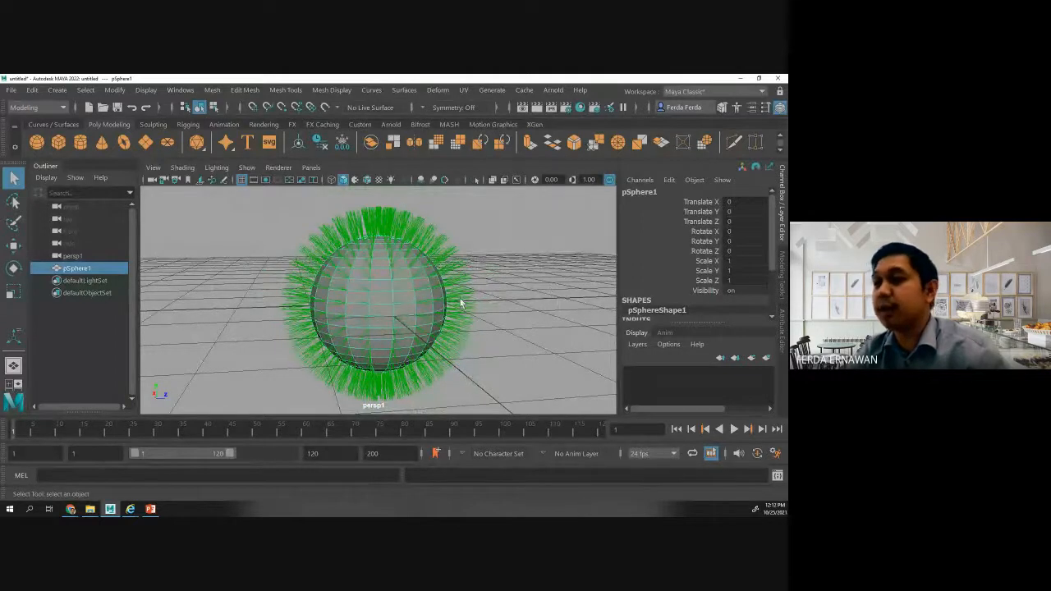
right_click(379, 290)
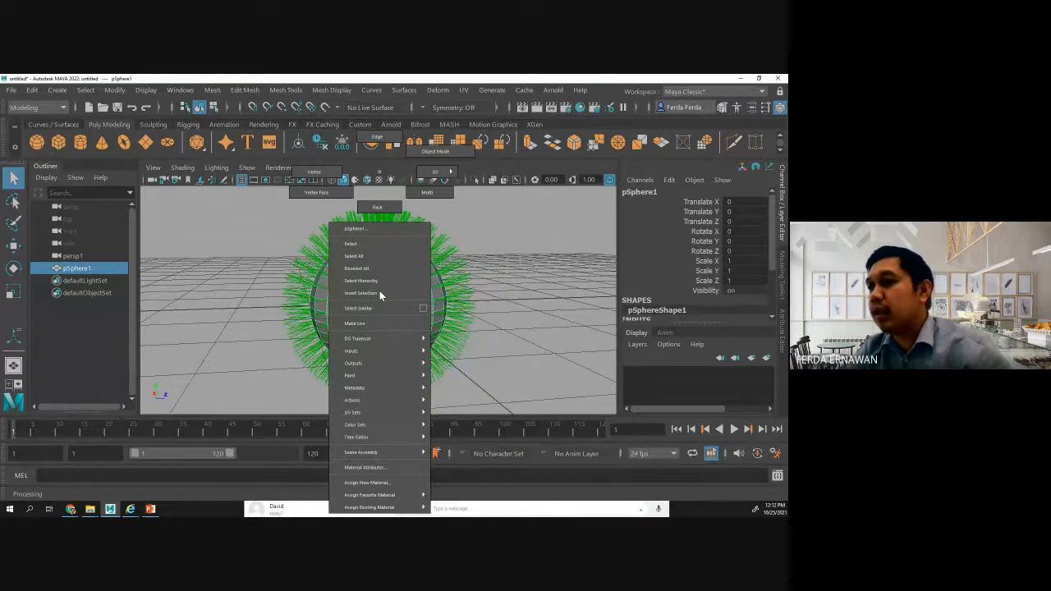
left_click(380, 292)
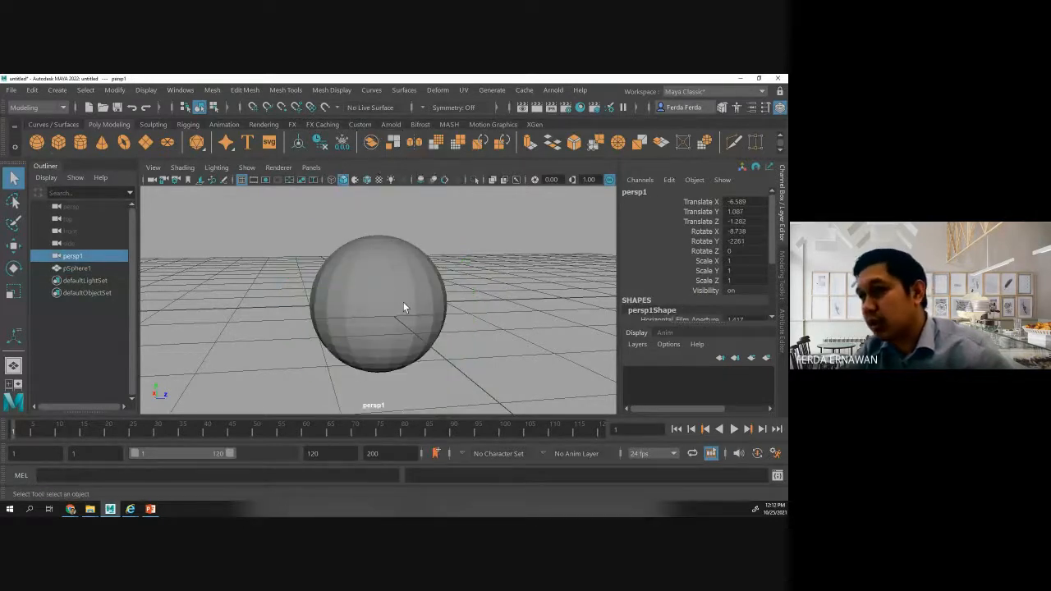
left_click(403, 303)
right_click(388, 295)
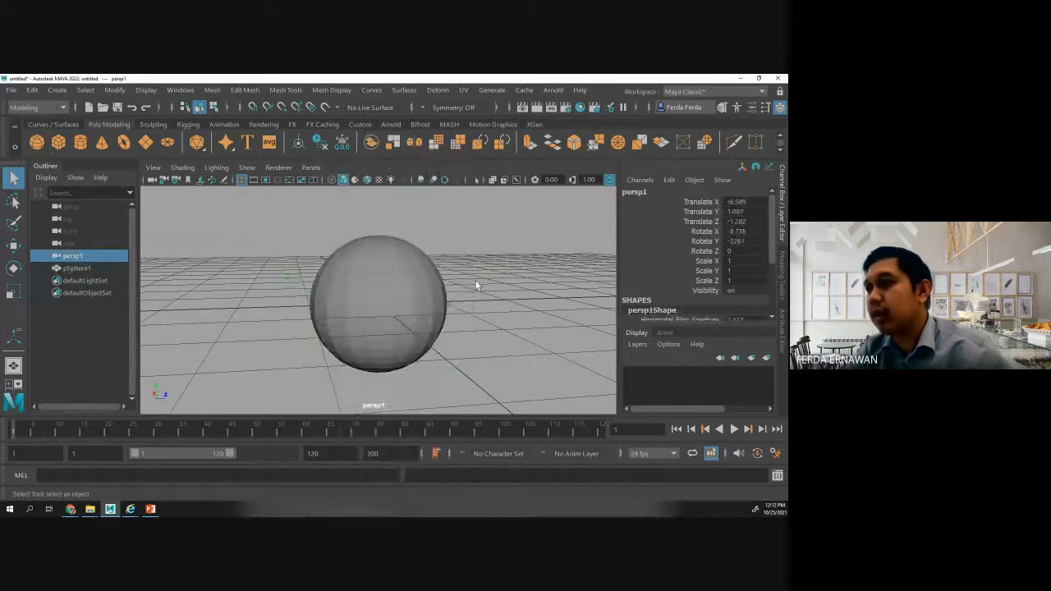
left_click(476, 283)
left_click(380, 301)
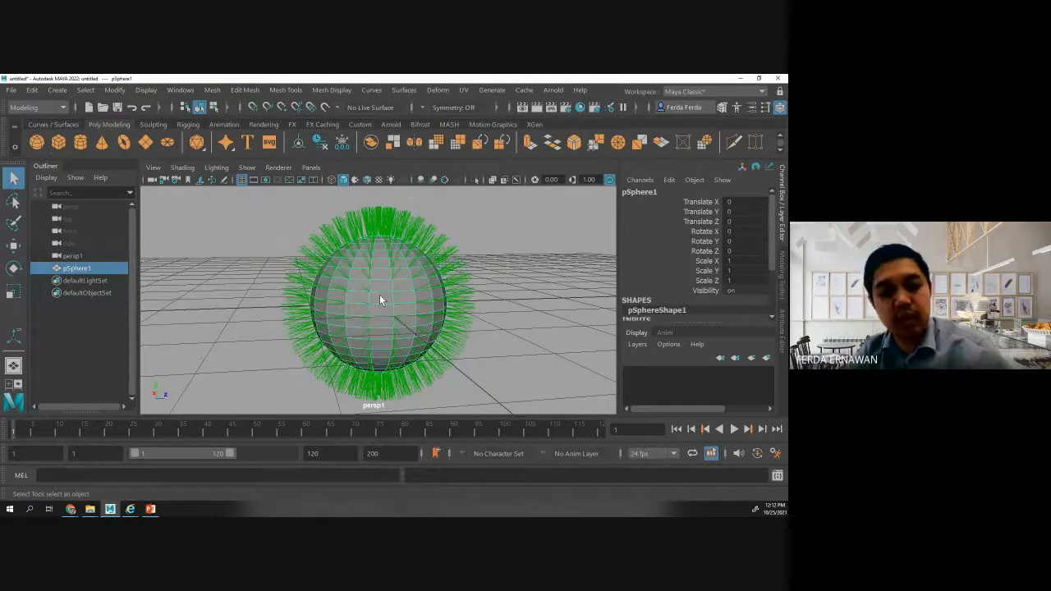
right_click(380, 294, "shift")
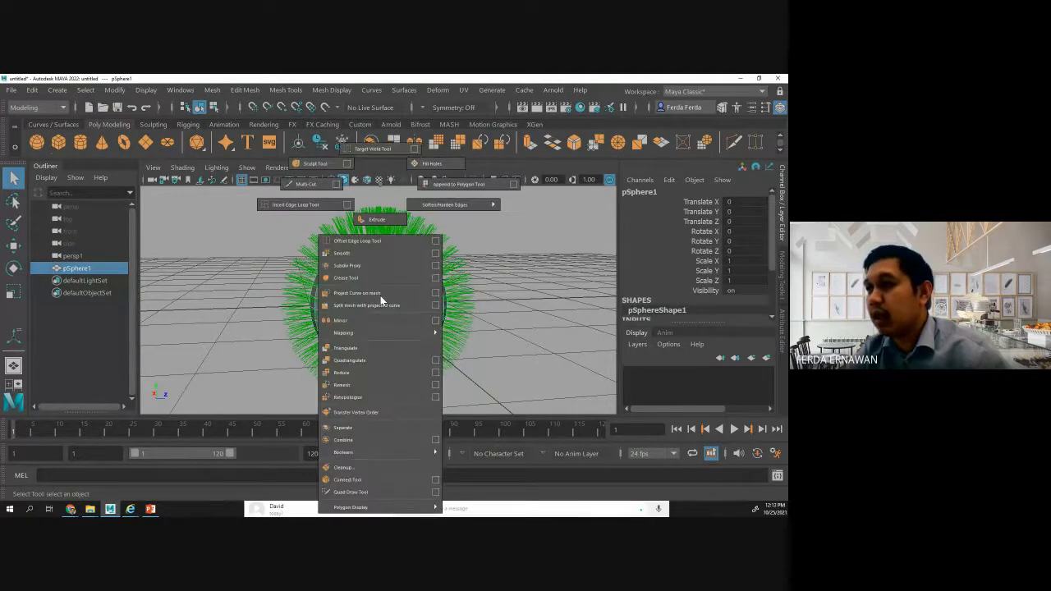
left_click(380, 295)
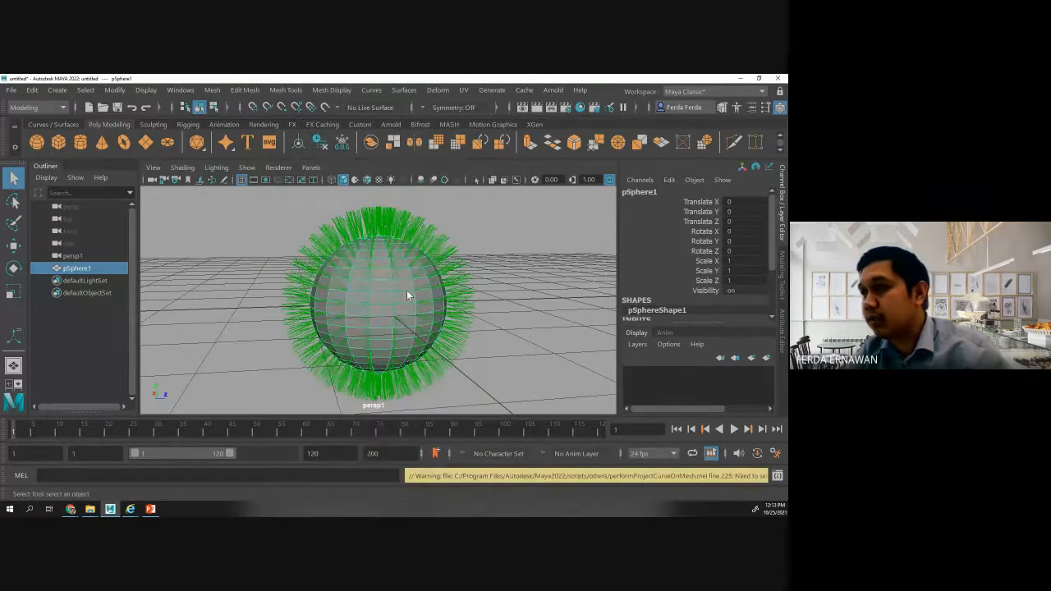
- Hide the sphere's vertex normals and switch it to vertex component mode
right_click(400, 291)
left_click(374, 269)
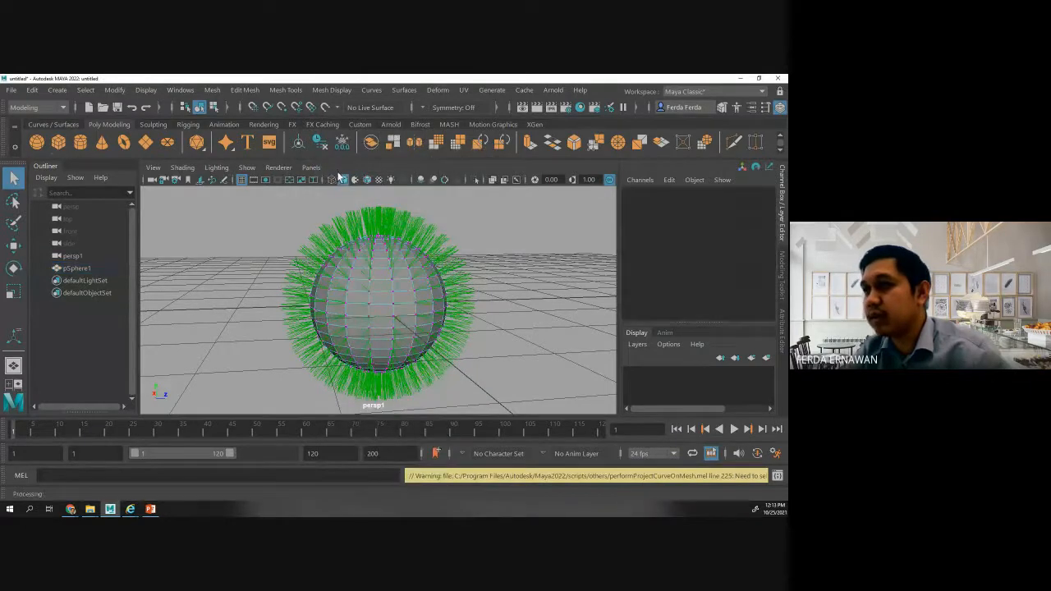
right_click_drag(375, 280, 424, 334, "shift")
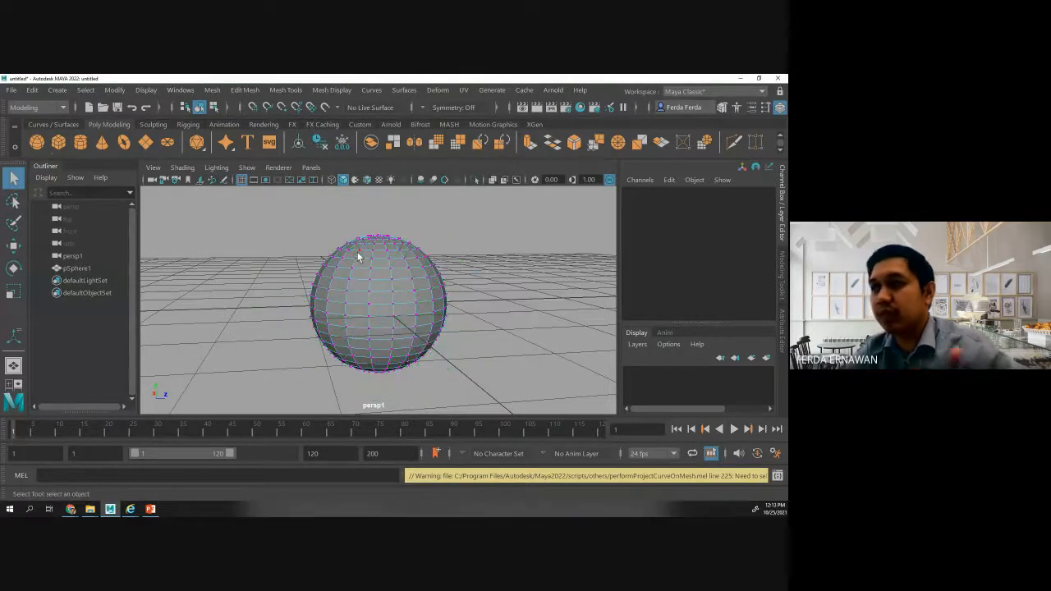
- Select all of the sphere's vertices and average their vertex normals
left_click_drag(268, 212, 494, 398)
left_click(511, 332)
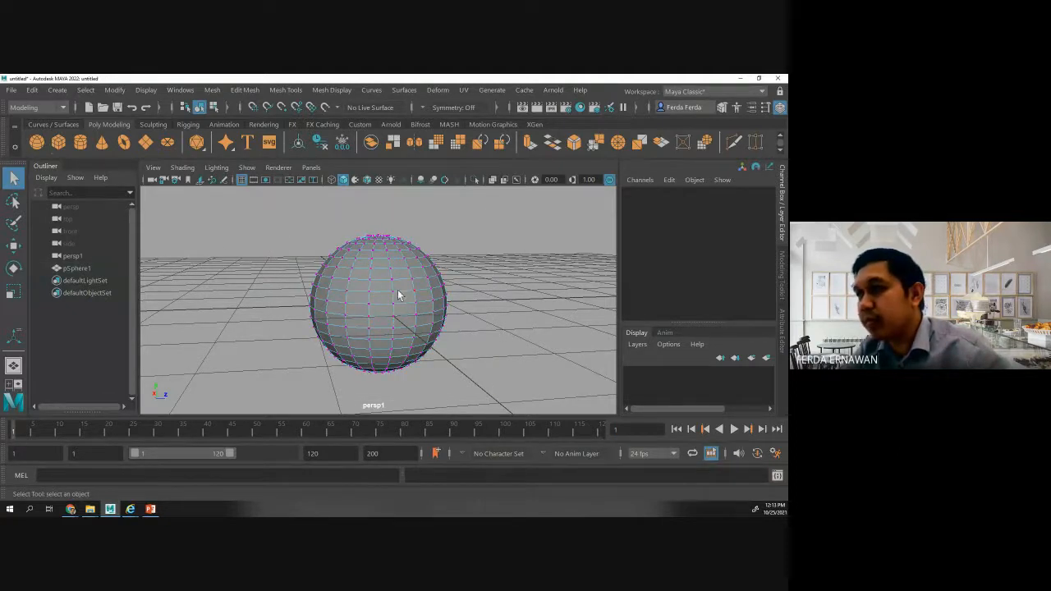
left_click_drag(302, 236, 483, 383)
right_click(386, 308)
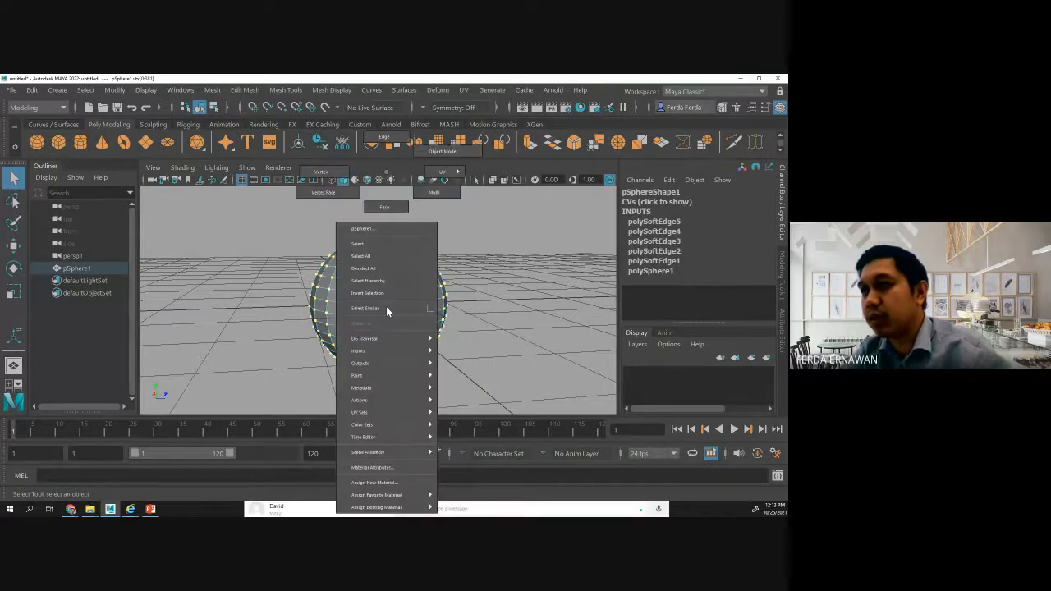
left_click(386, 308)
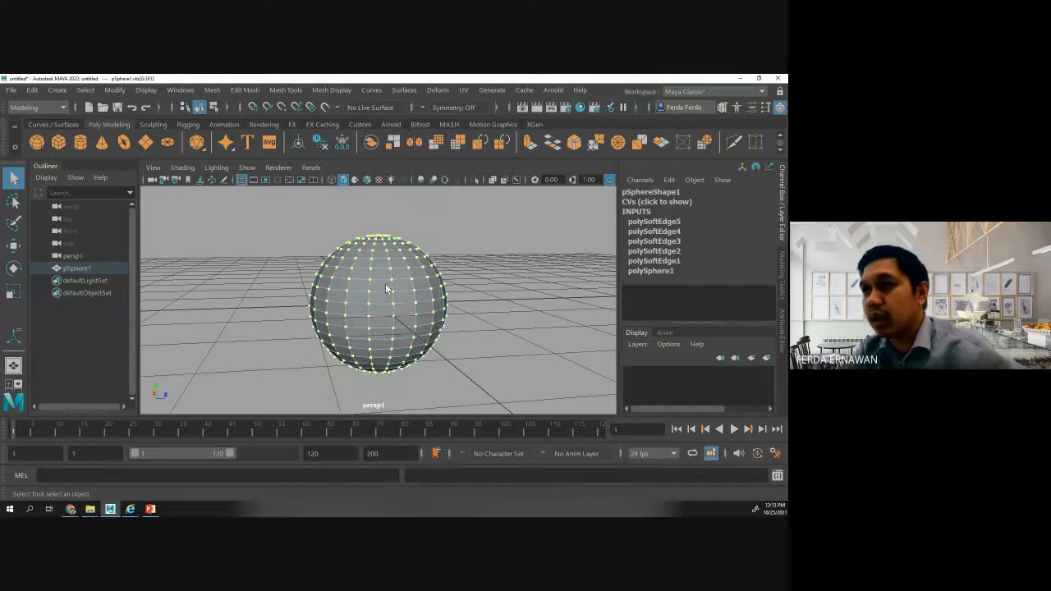
right_click_drag(378, 277, 490, 283)
- Select all of the sphere's edges, apply Soften Edge, and return to object mode with the sphere deselected
right_click(385, 265)
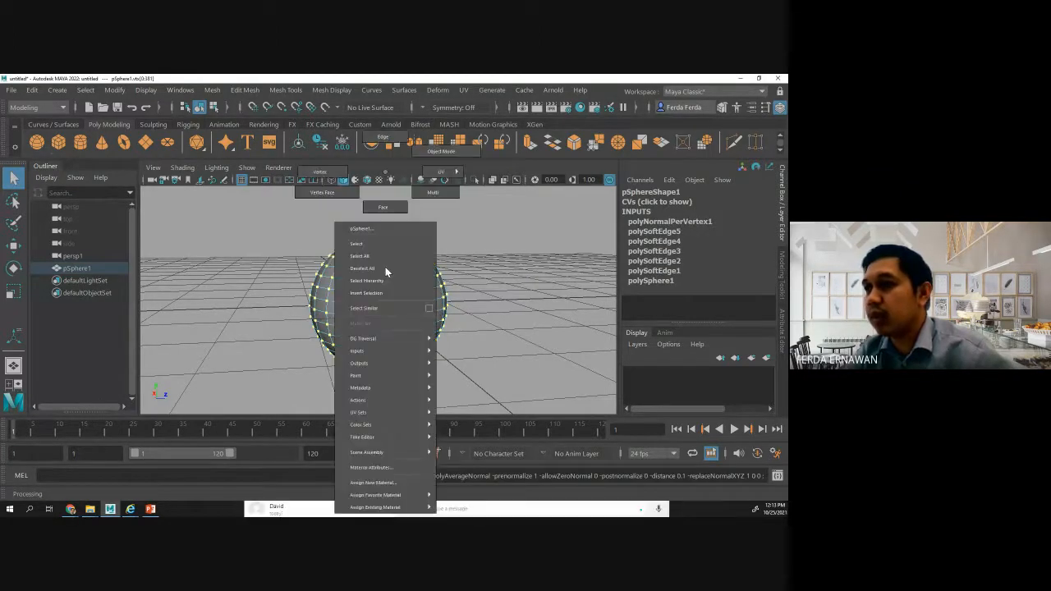
left_click(385, 269)
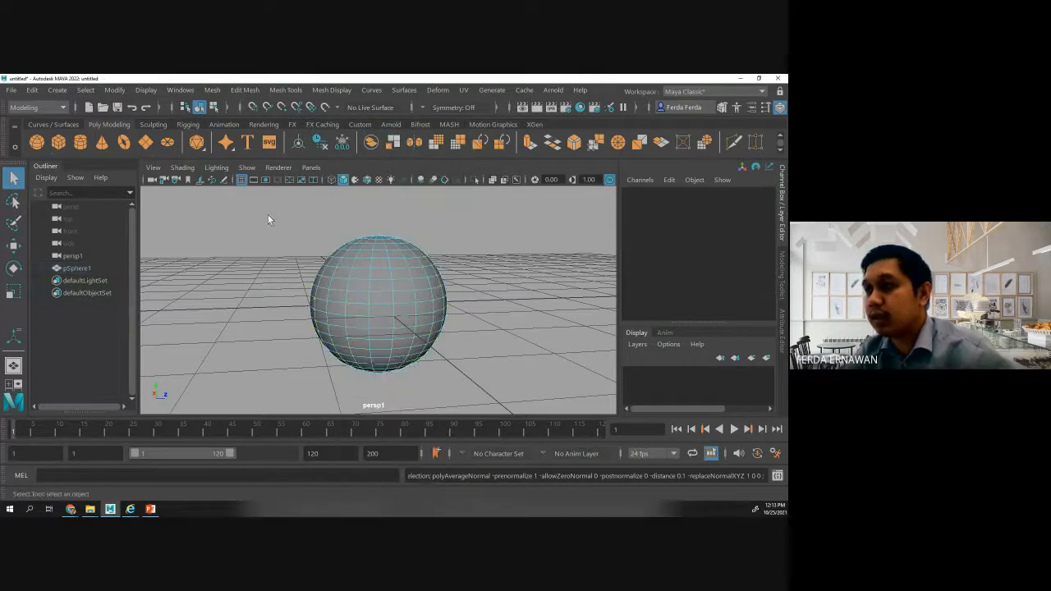
left_click_drag(268, 218, 467, 394)
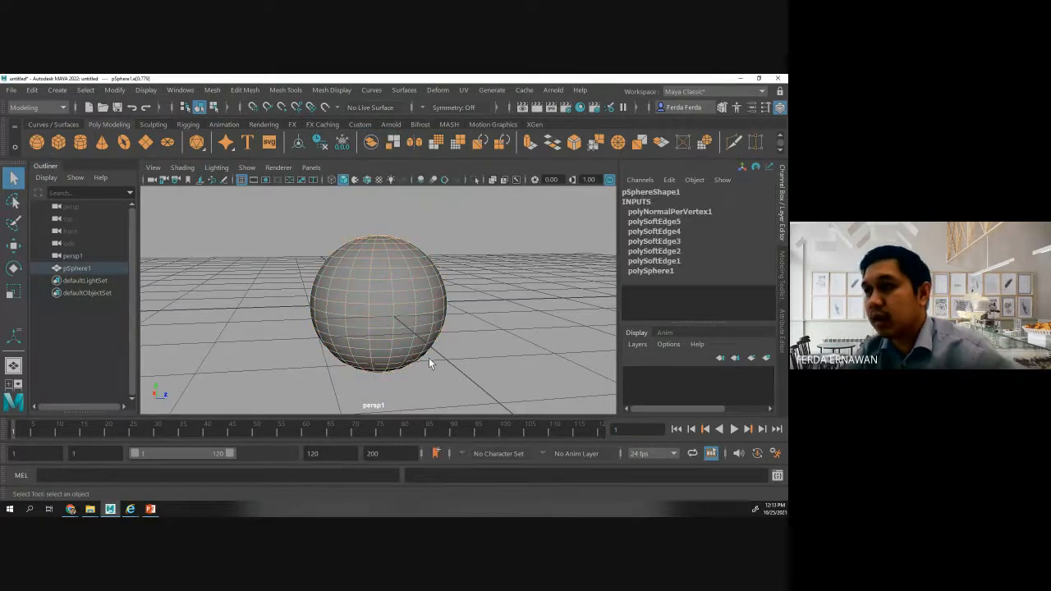
right_click(387, 290, "shift")
right_click_drag(388, 292, 498, 289, "shift")
left_click(495, 289)
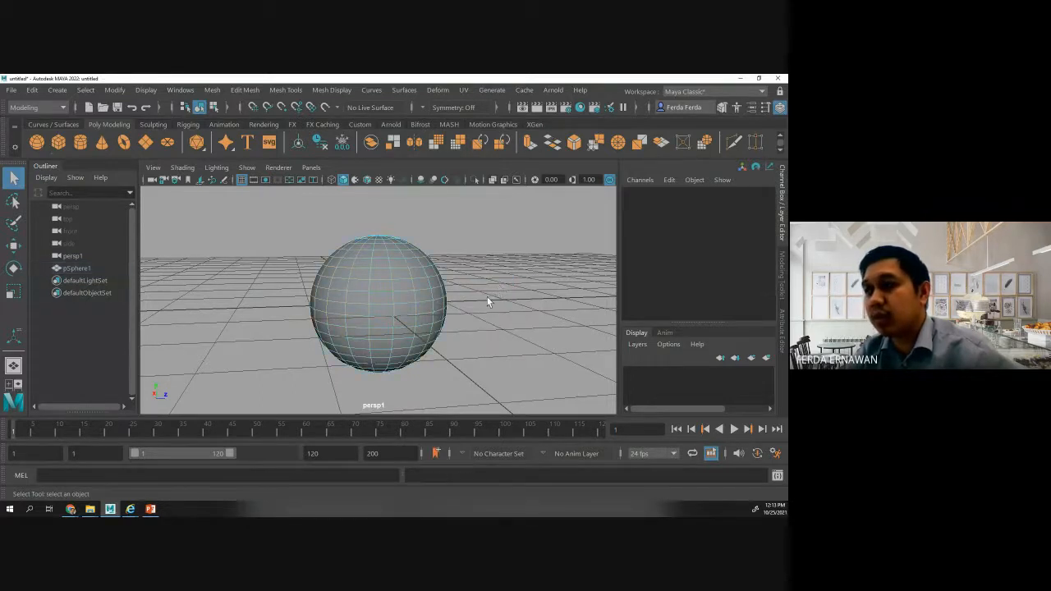
right_click_drag(390, 299, 450, 162)
left_click(466, 294)
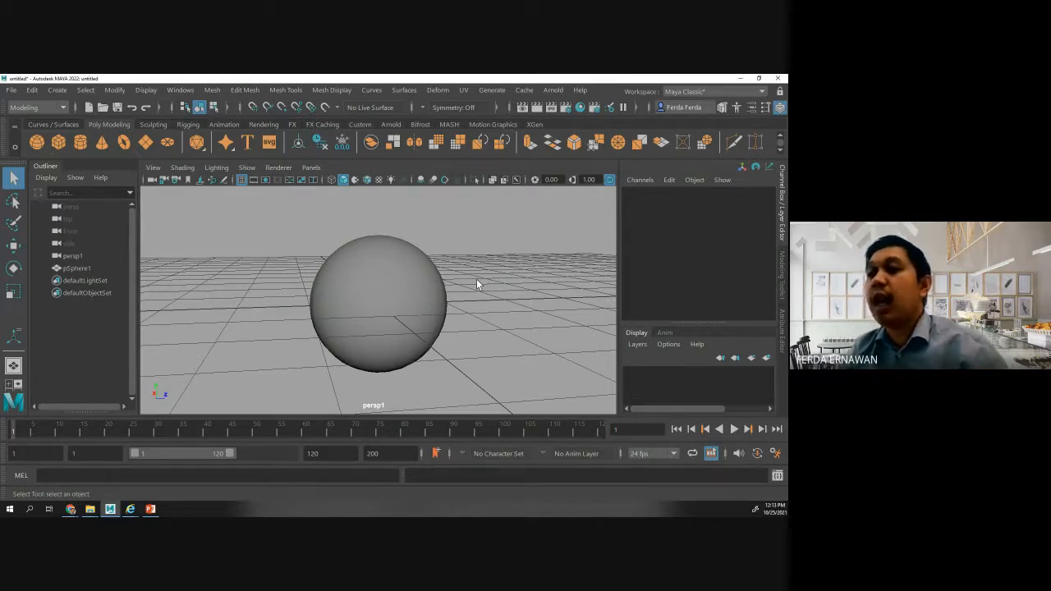
- Try to harden a complete horizontal edge loop a little above the sphere's middle
left_click(388, 285)
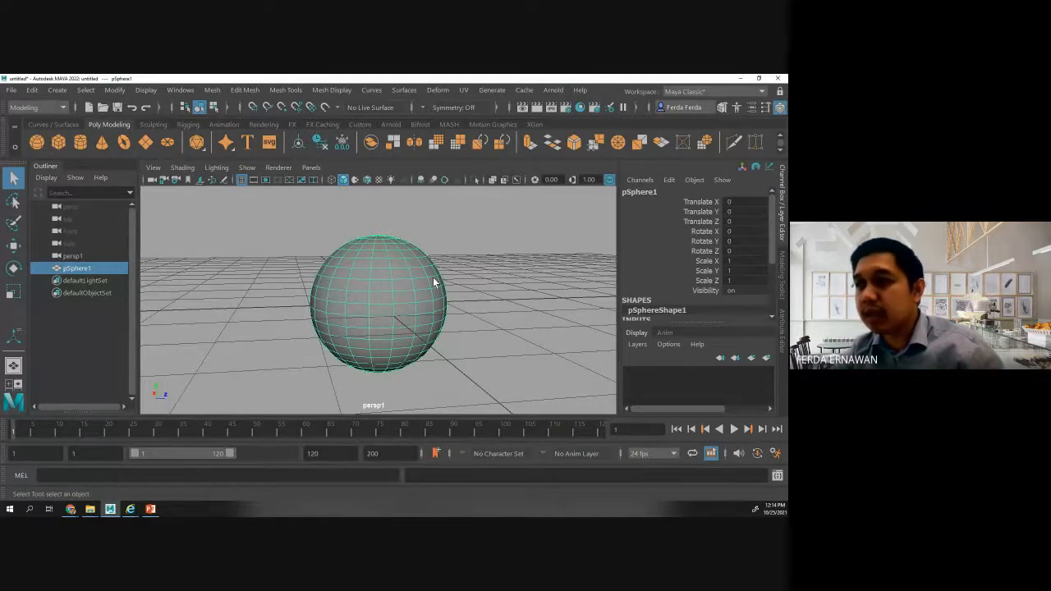
right_click(375, 283)
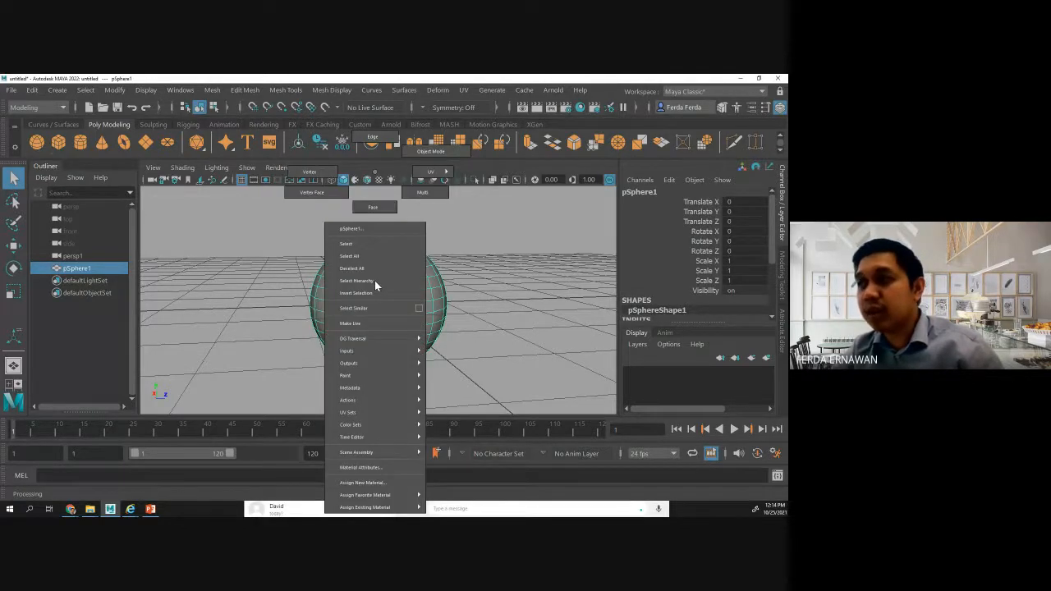
left_click(379, 141)
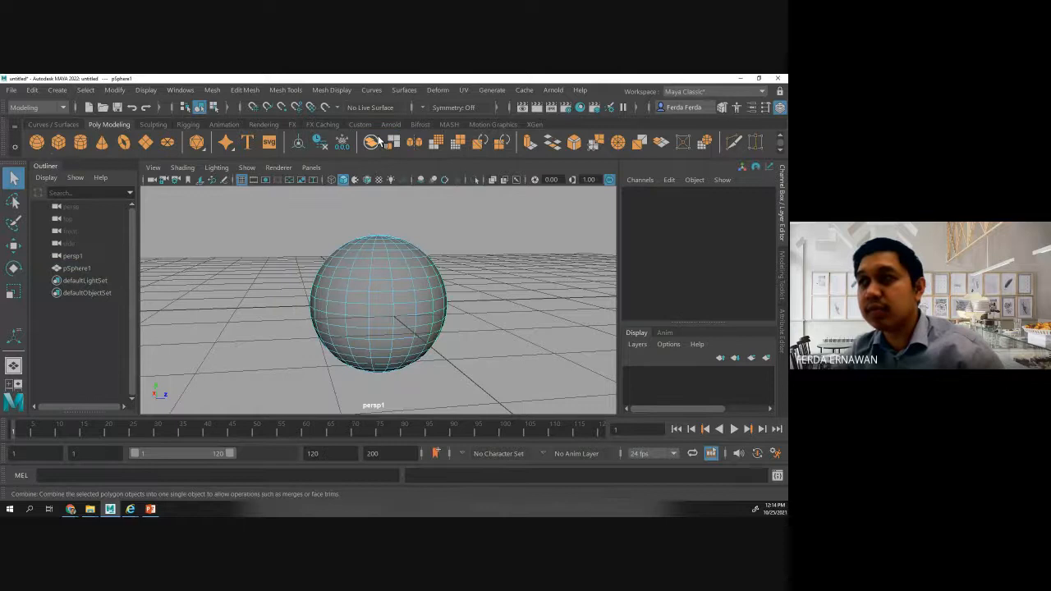
right_click(383, 287)
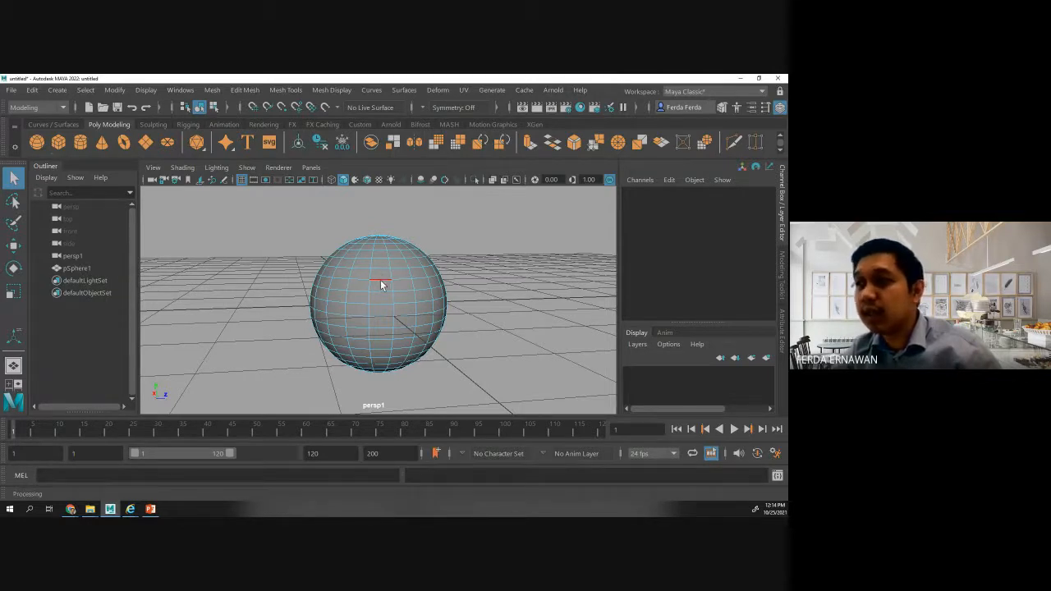
left_click(381, 280)
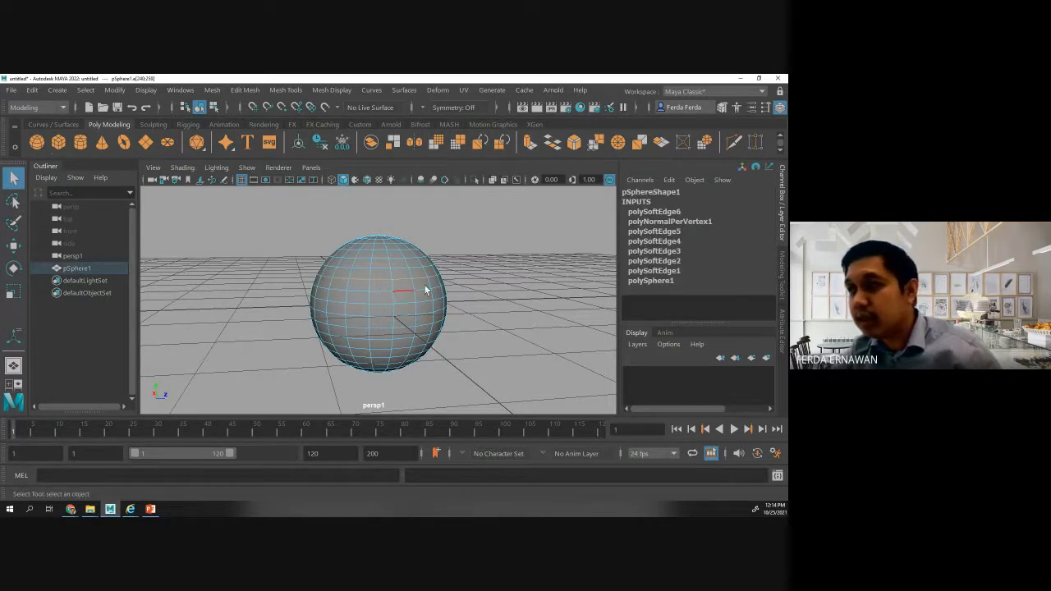
mouse_move(234, 324)
left_mouse_down("alt")
mouse_move(390, 333)
mouse_move(215, 319)
left_mouse_up("alt")
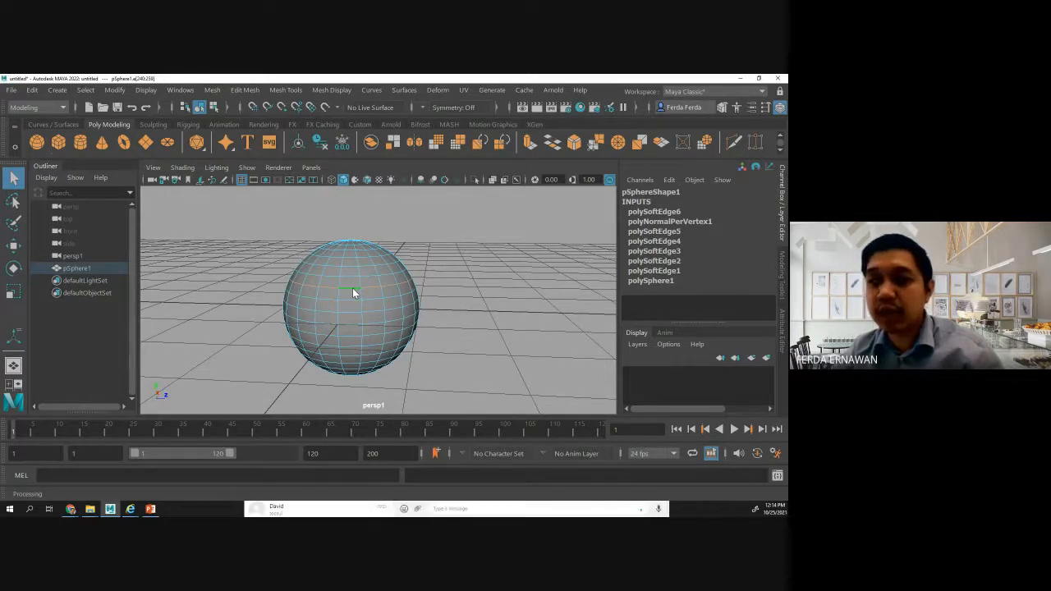
right_click_drag(353, 288, 464, 321, "shift")
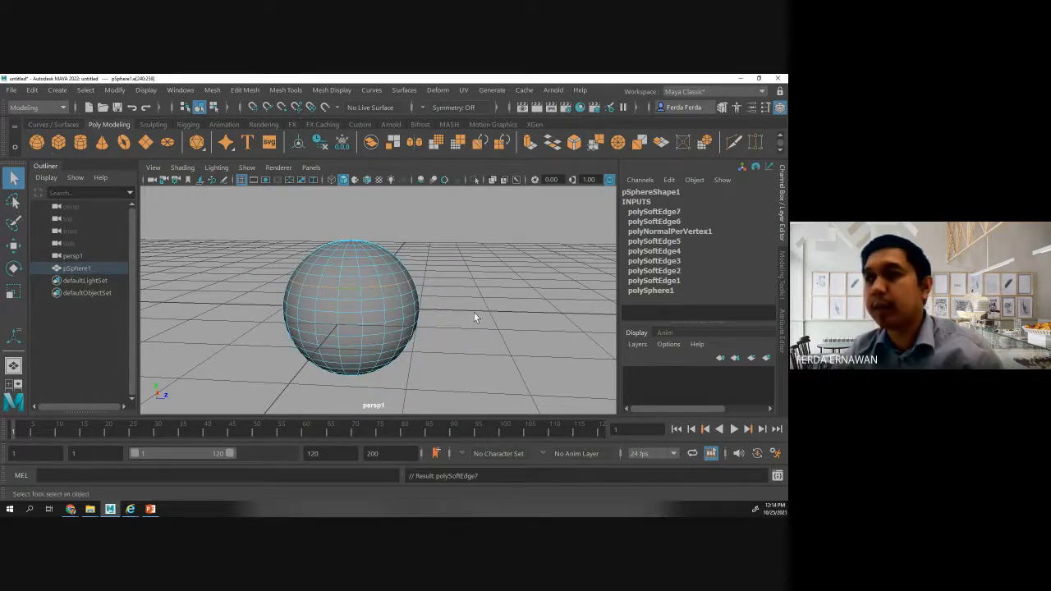
- Return the sphere to object mode and examine its shading up close while deselected
left_click(482, 304)
right_click_drag(347, 310, 417, 153)
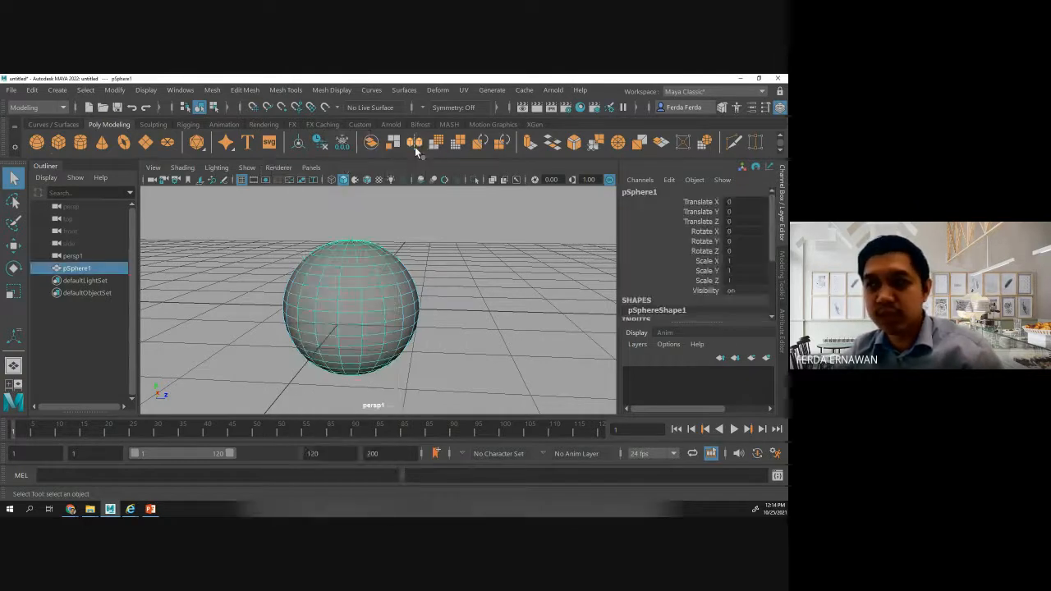
left_click(447, 284)
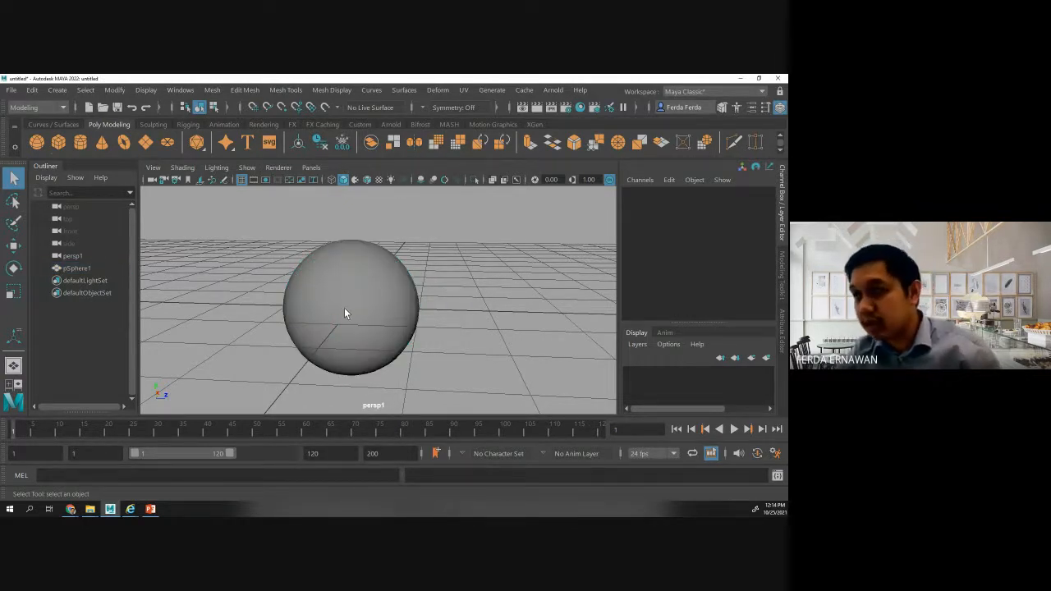
scroll(344, 308, "up", 5)
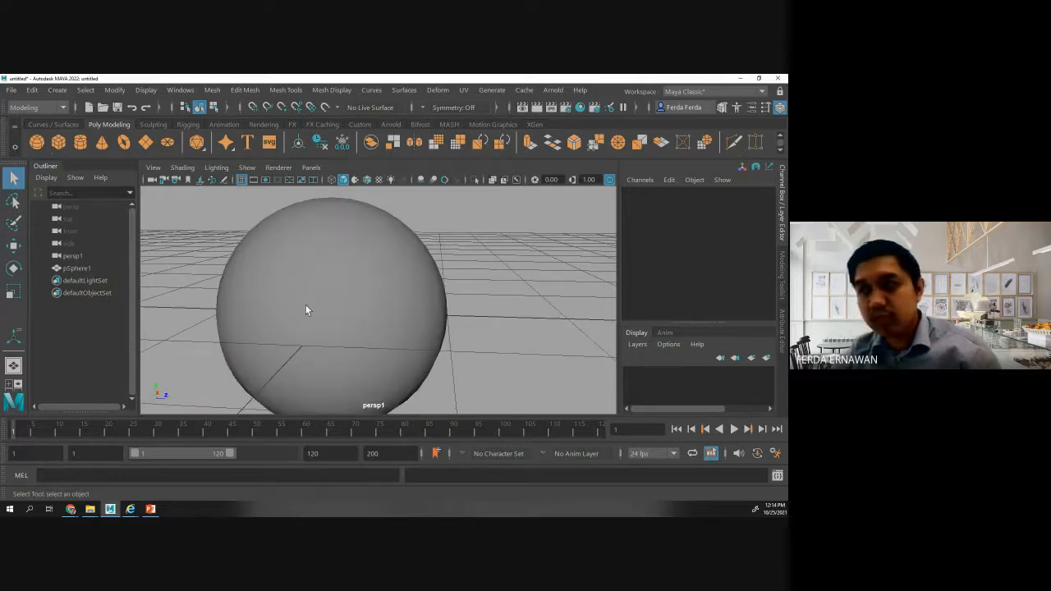
- Try again to harden the same horizontal edge loop, and return to object mode with the sphere deselected
left_click(306, 311)
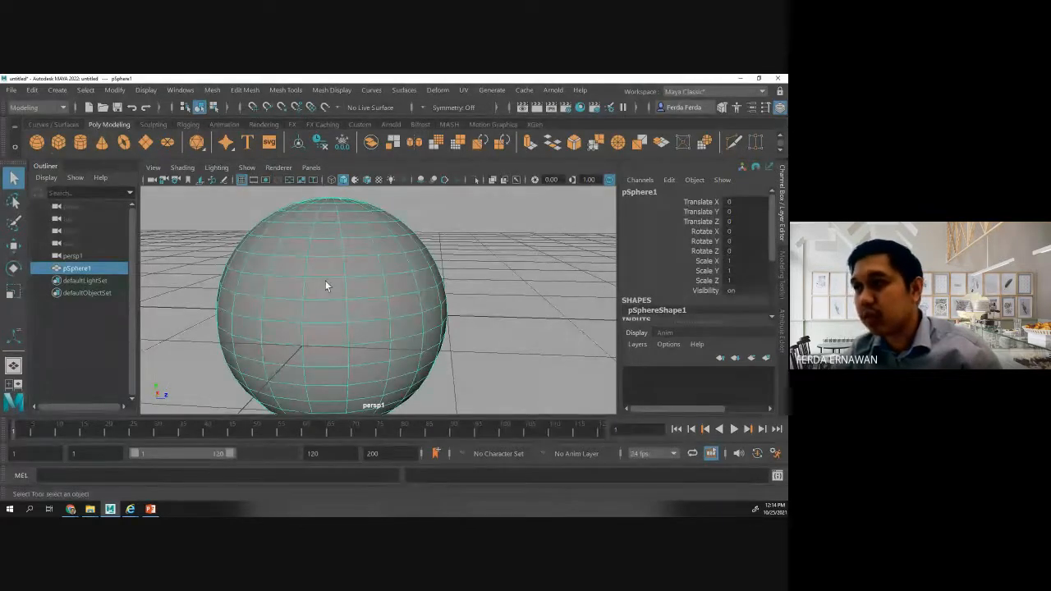
right_click_drag(327, 277, 327, 207)
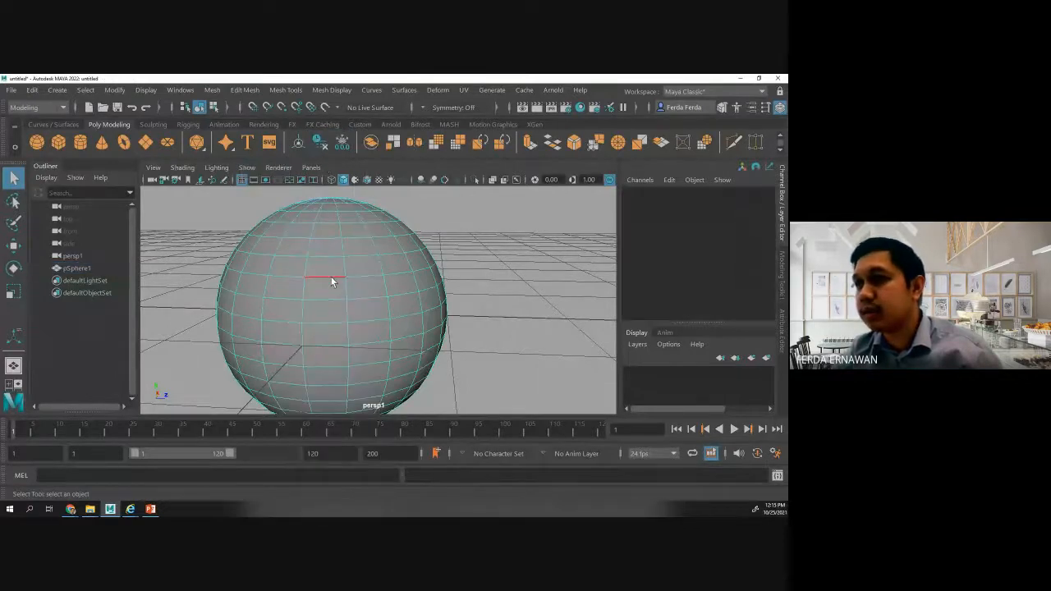
double_click(331, 279)
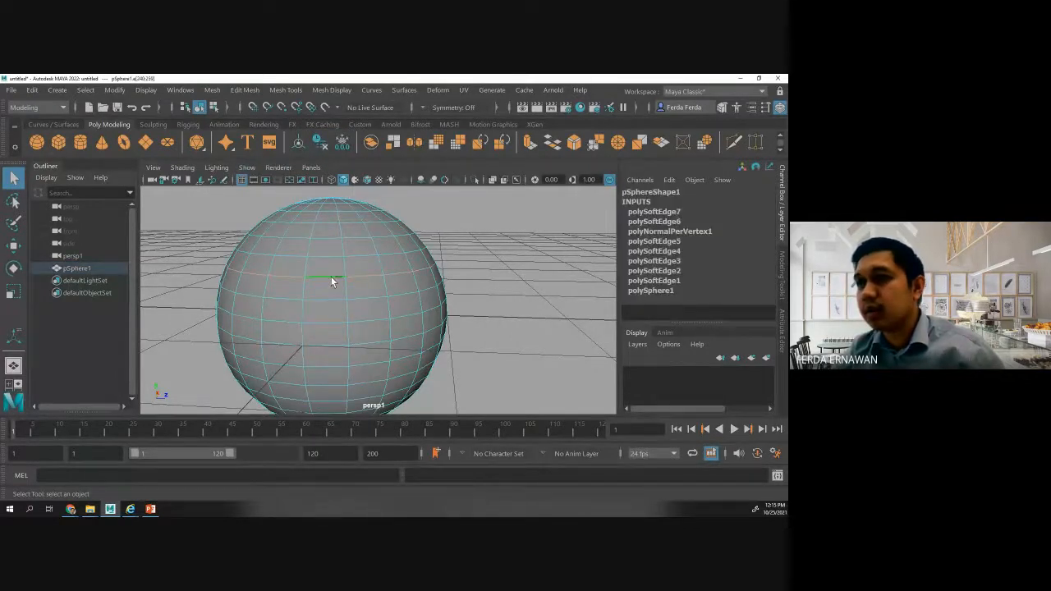
right_click_drag(333, 279, 424, 316, "shift")
left_click(476, 258)
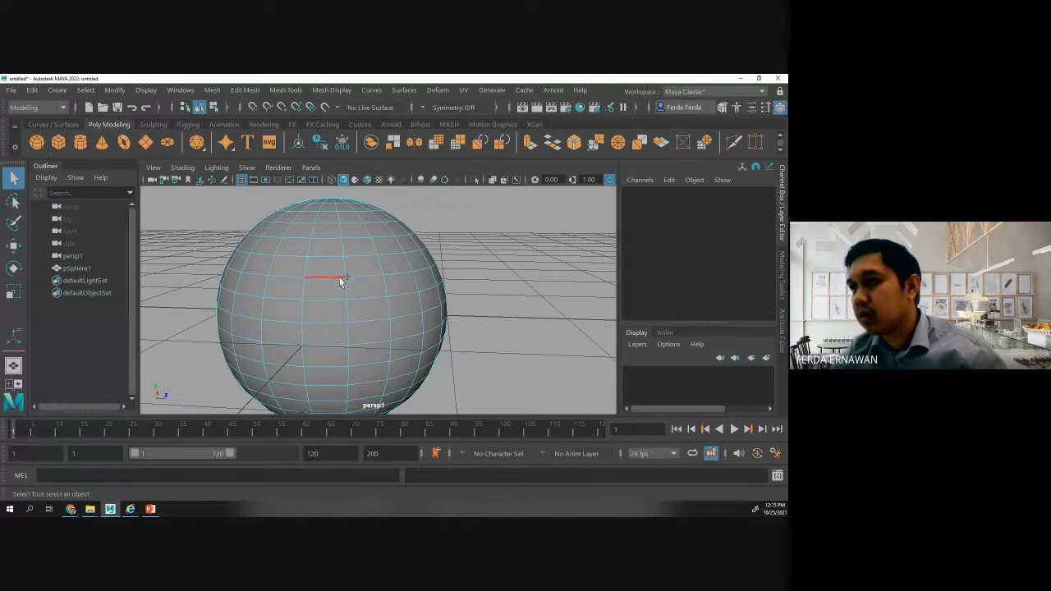
right_click_drag(339, 284, 407, 152)
left_click(470, 238)
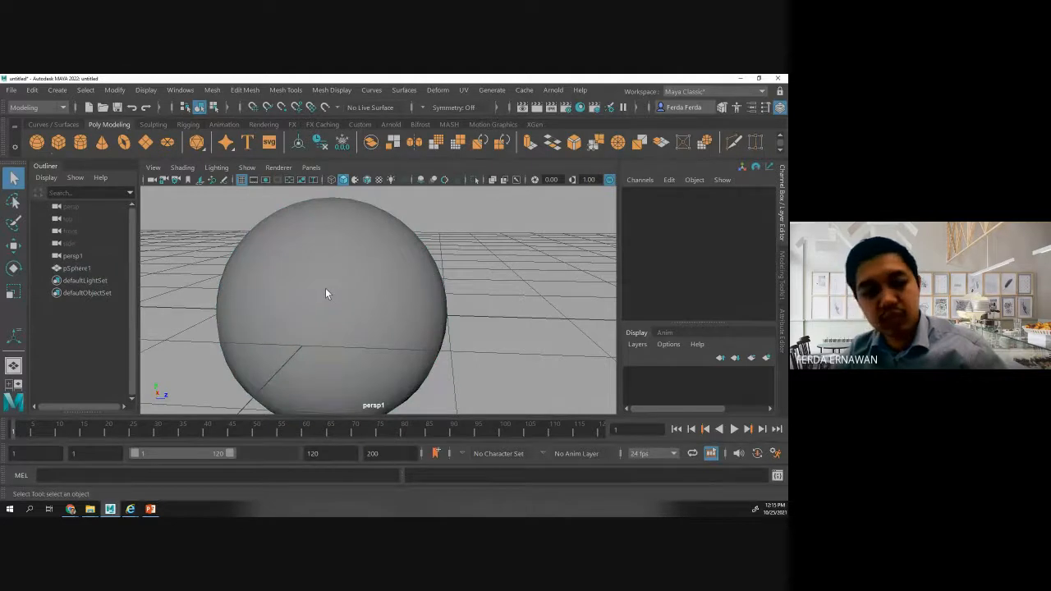
- Delete the edited sphere and create a new default polygon sphere at the origin
mouse_move(337, 297)
left_mouse_down("alt")
mouse_move(287, 305)
mouse_move(249, 284)
mouse_move(319, 296)
left_mouse_up("alt")
left_click(300, 314)
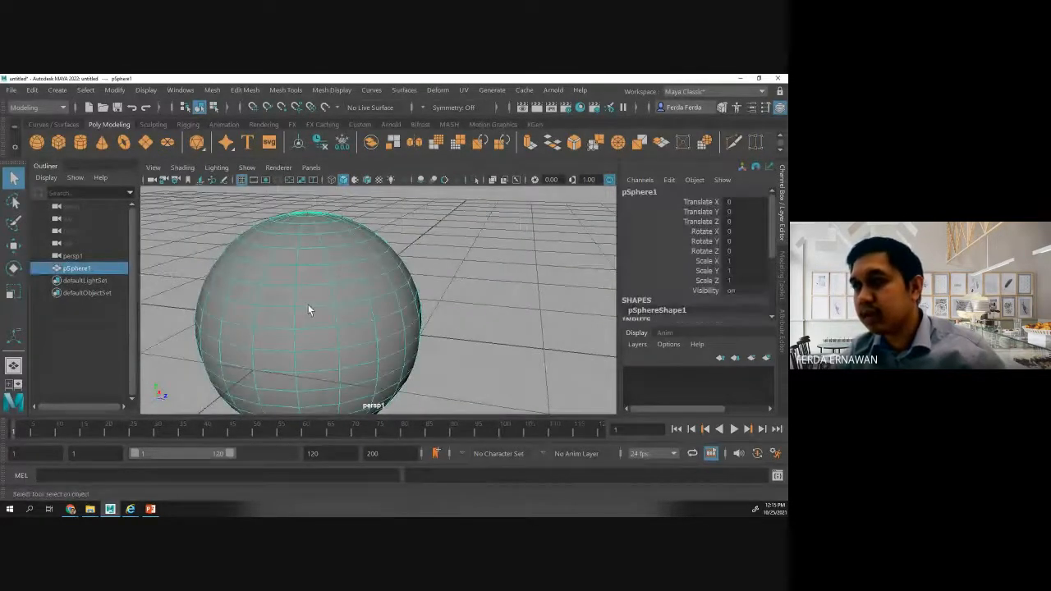
right_click(308, 306)
left_click(428, 280)
left_click(235, 282)
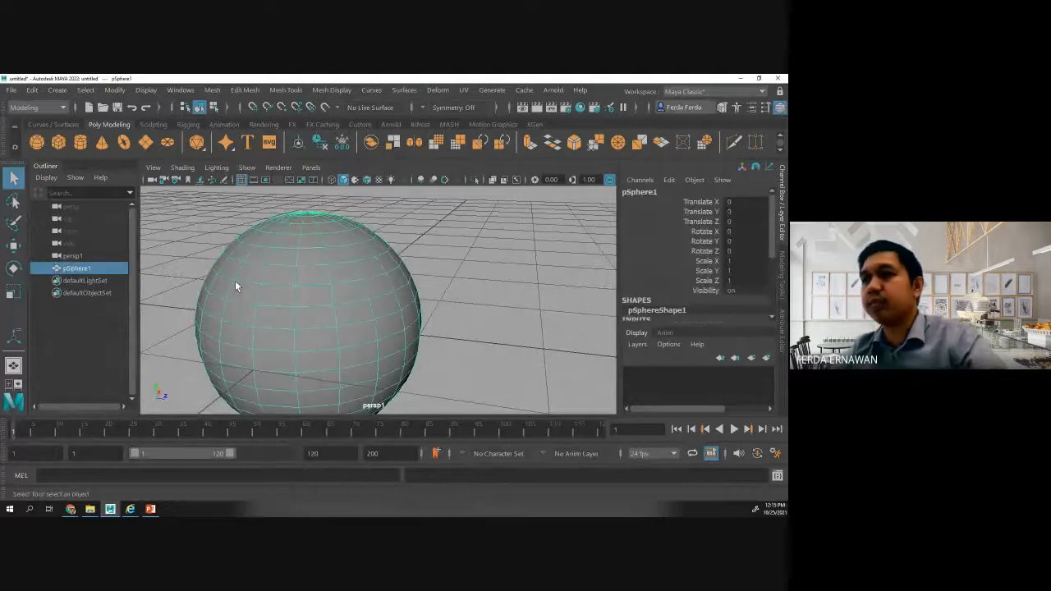
key("Delete")
left_click(58, 144)
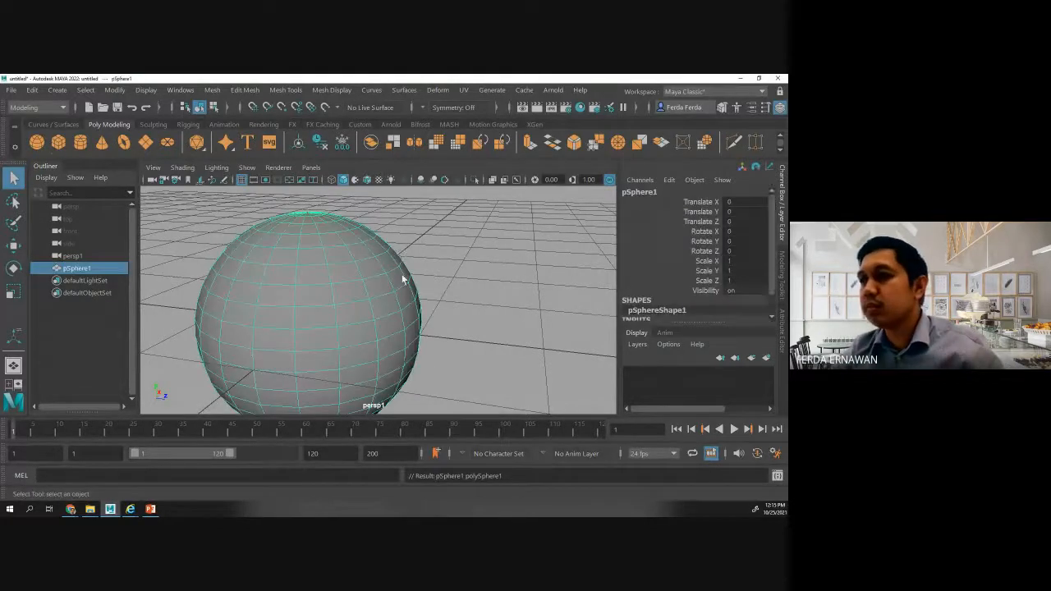
- Select a horizontal edge loop on the new sphere's upper half, apply Harden Edge, and clear the selection
right_click_drag(279, 285, 276, 139)
left_click(318, 284)
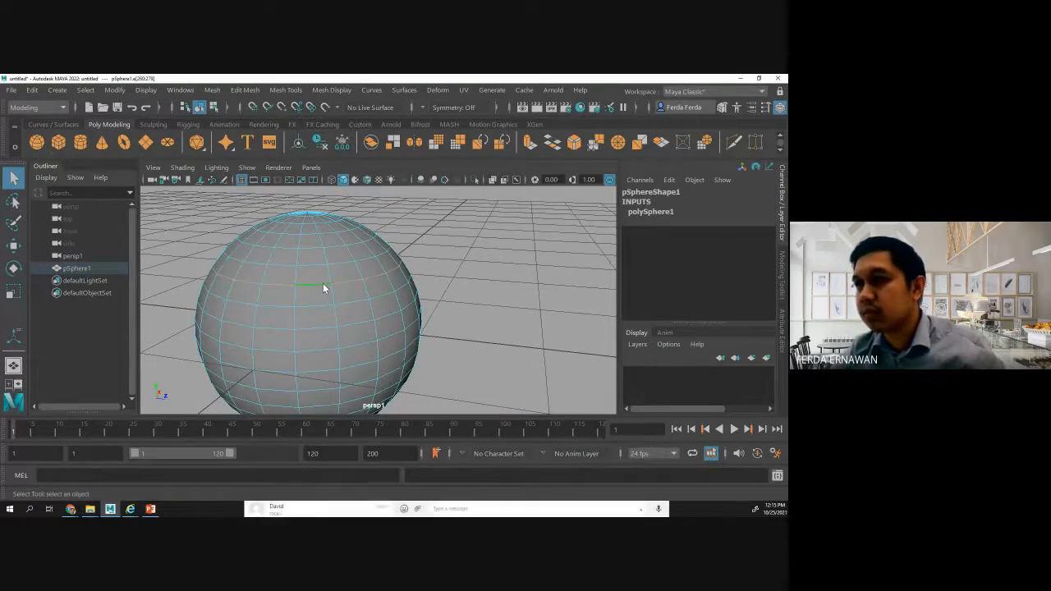
right_click_drag(323, 283, 426, 326, "shift")
left_click(461, 297)
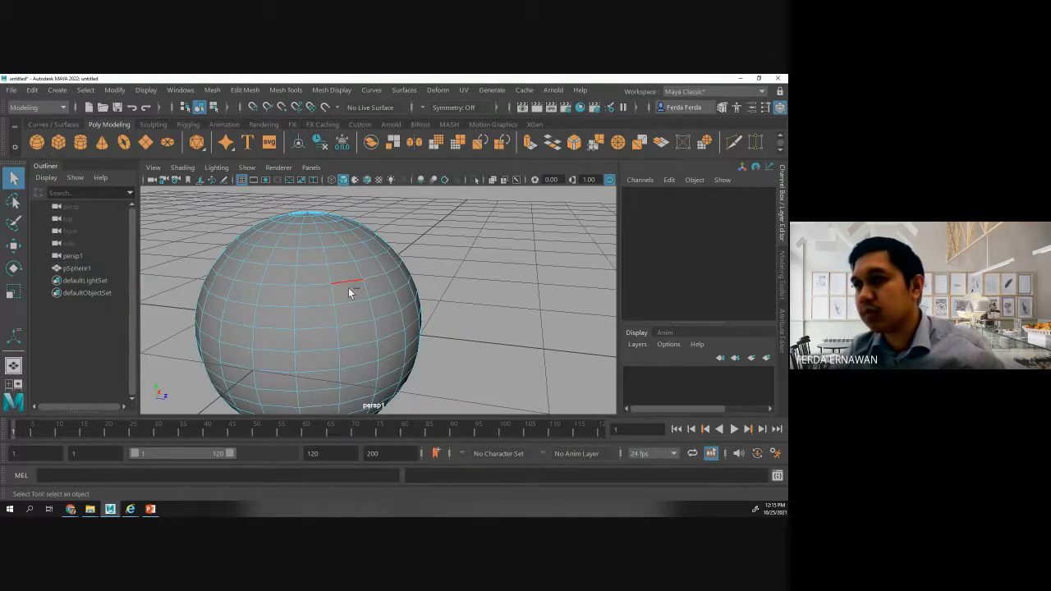
- Return the new sphere to object mode and examine its shading from the side and from above
scroll(349, 288, "down", 3)
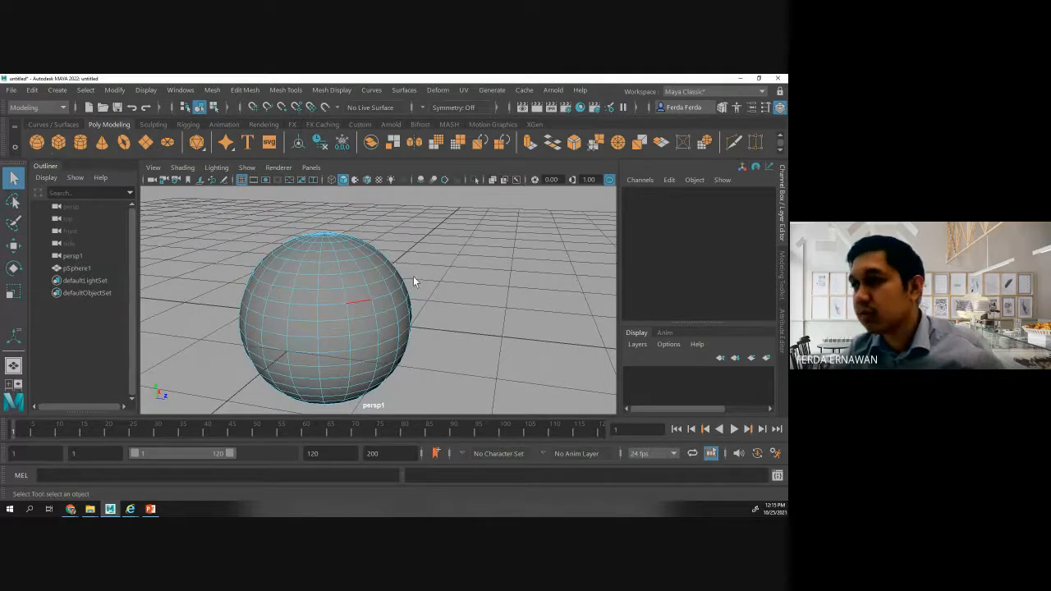
right_click_drag(340, 298, 398, 153)
left_click(440, 285)
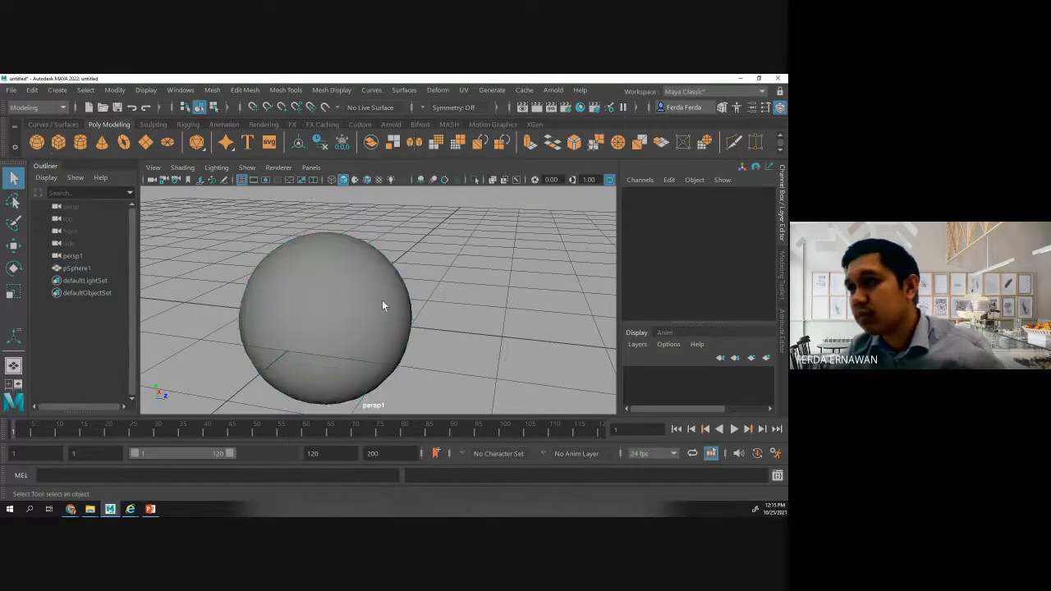
left_click_drag(372, 302, 306, 332, "alt")
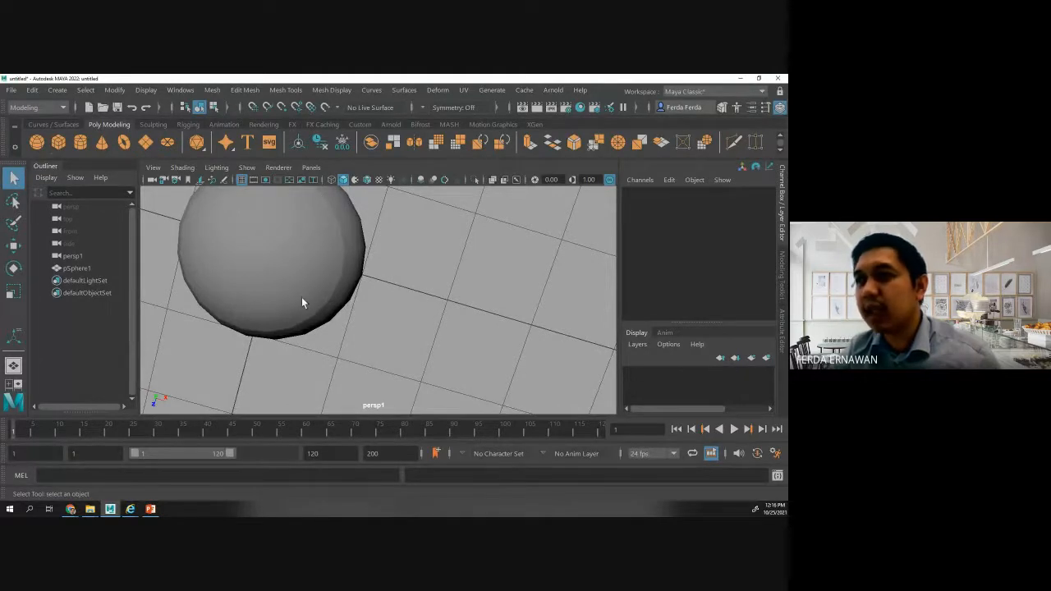
left_click_drag(261, 342, 310, 324, "alt")
left_click(270, 336)
scroll(310, 325, "down", 5)
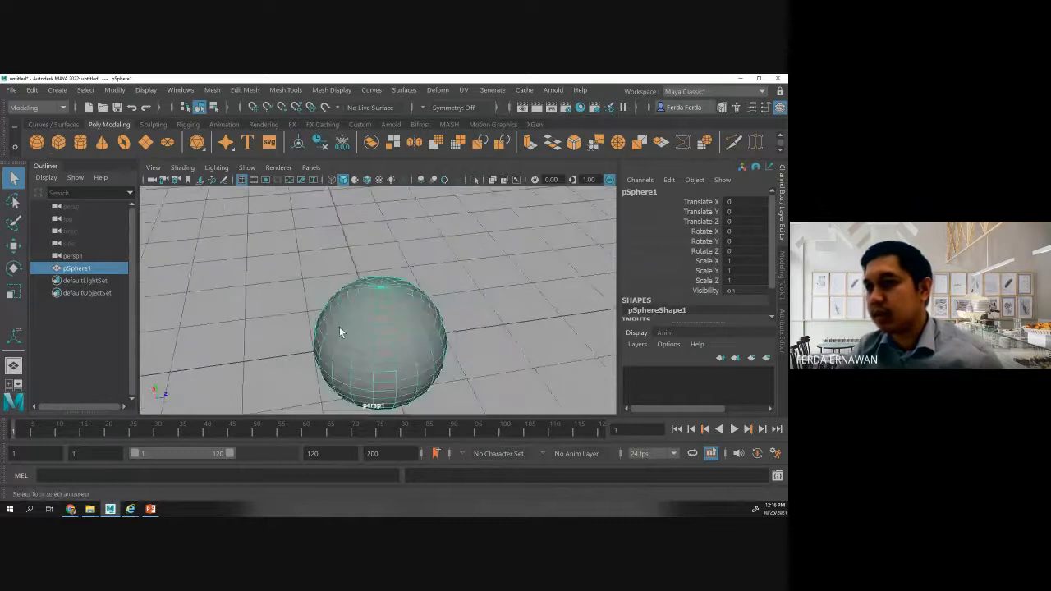
right_click_drag(388, 353, 395, 141)
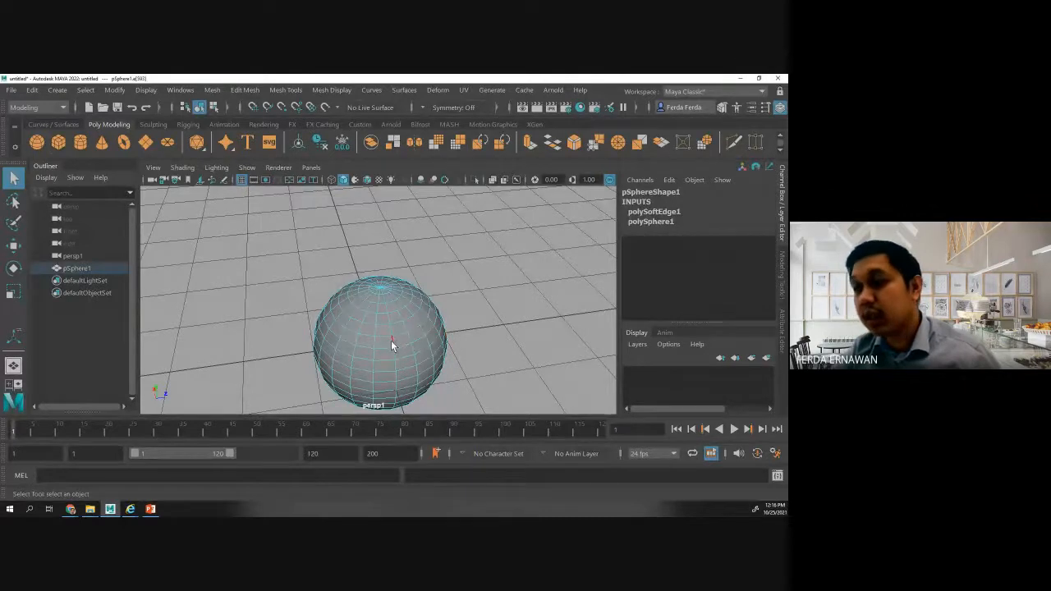
right_click_drag(391, 341, 448, 158)
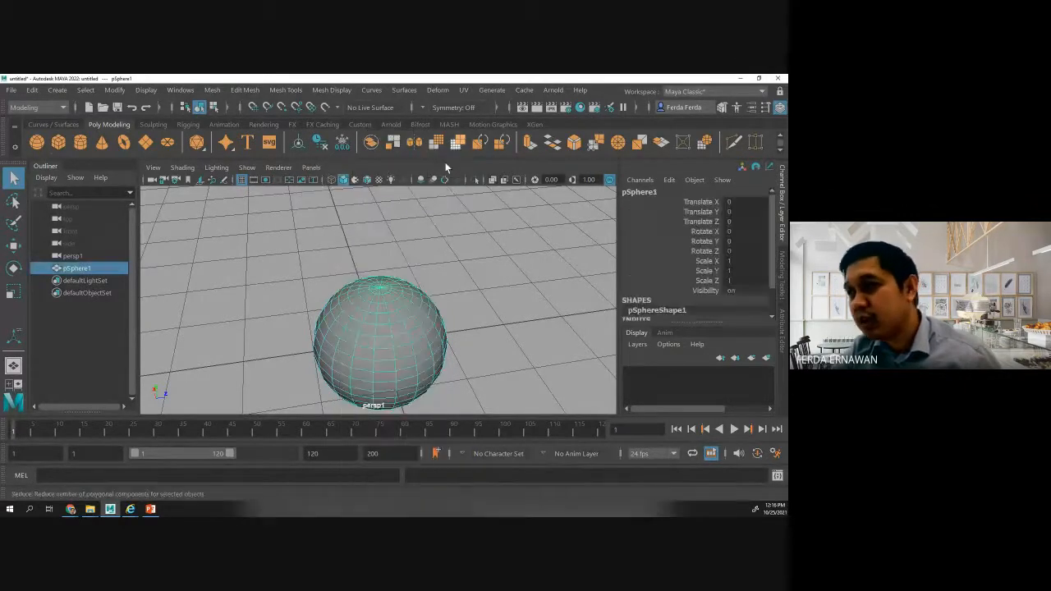
left_click(471, 311)
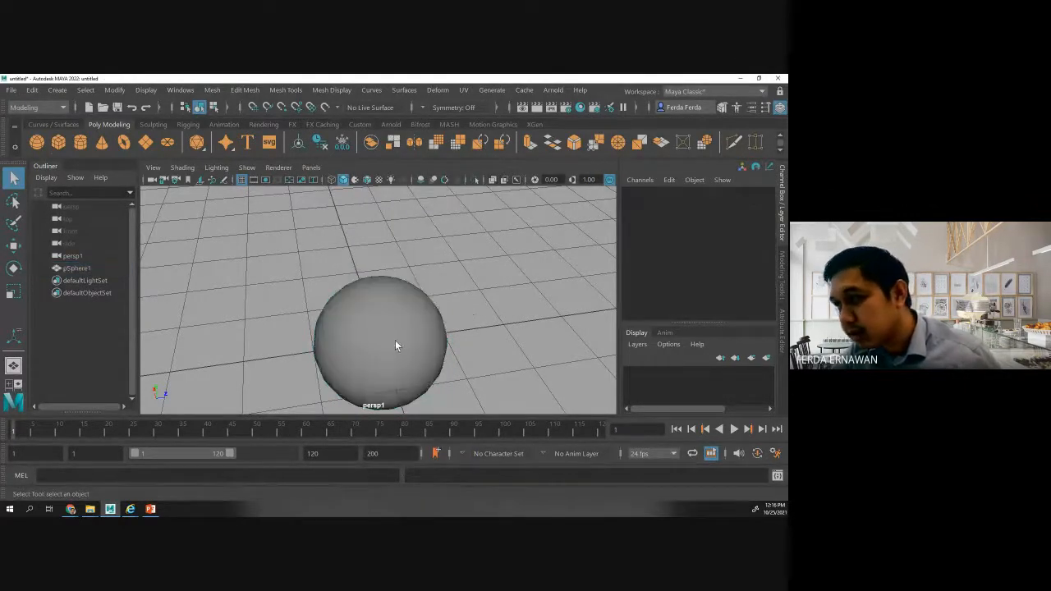
- Select a horizontal edge loop on the sphere's upper half, scale it outward into a protruding rim, and clear the selection
right_click_drag(371, 354, 384, 141)
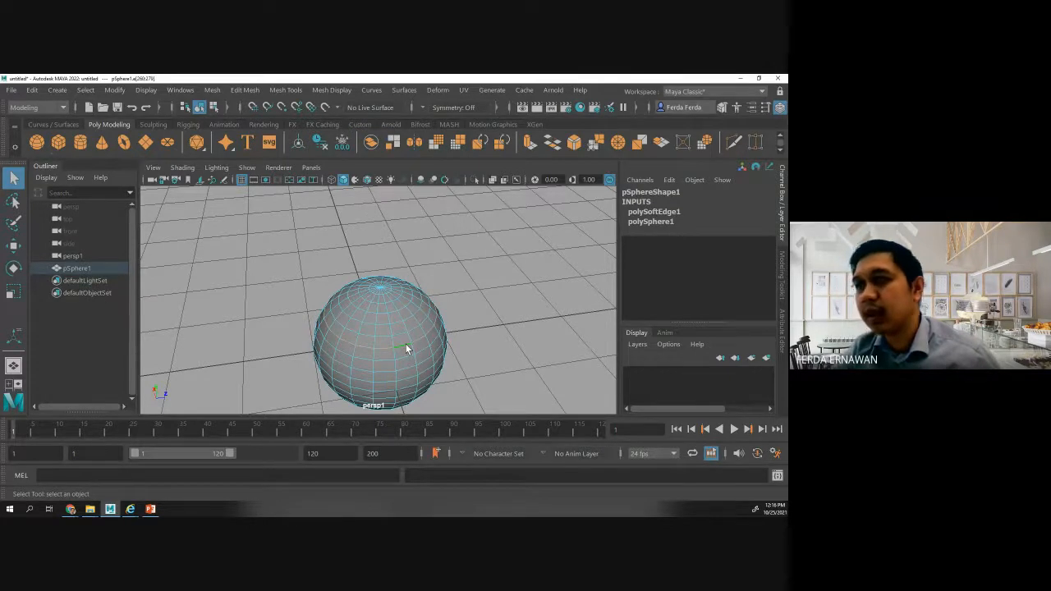
left_click(14, 292)
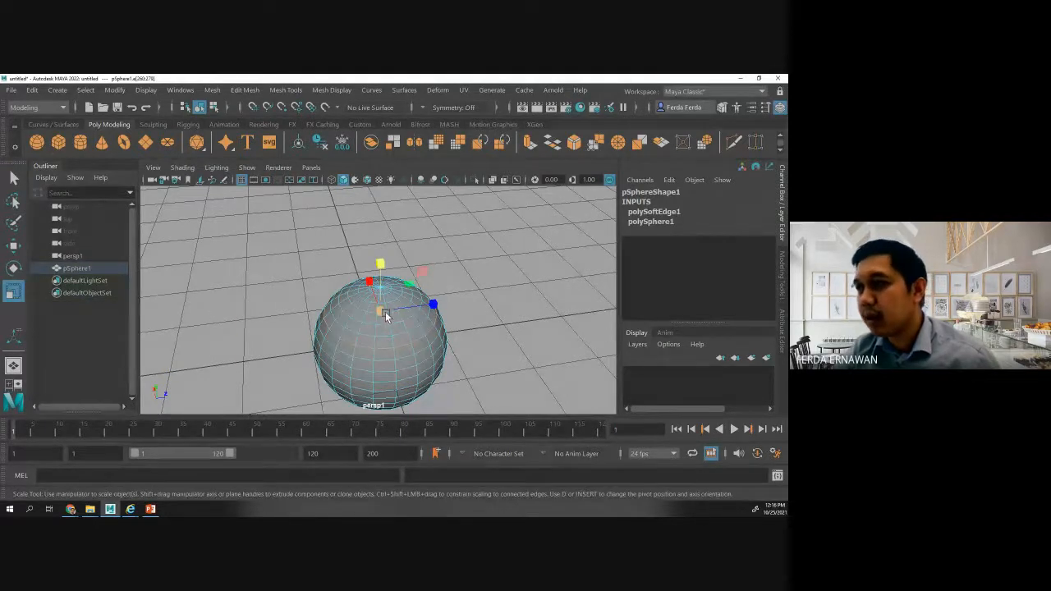
left_click_drag(384, 310, 403, 310)
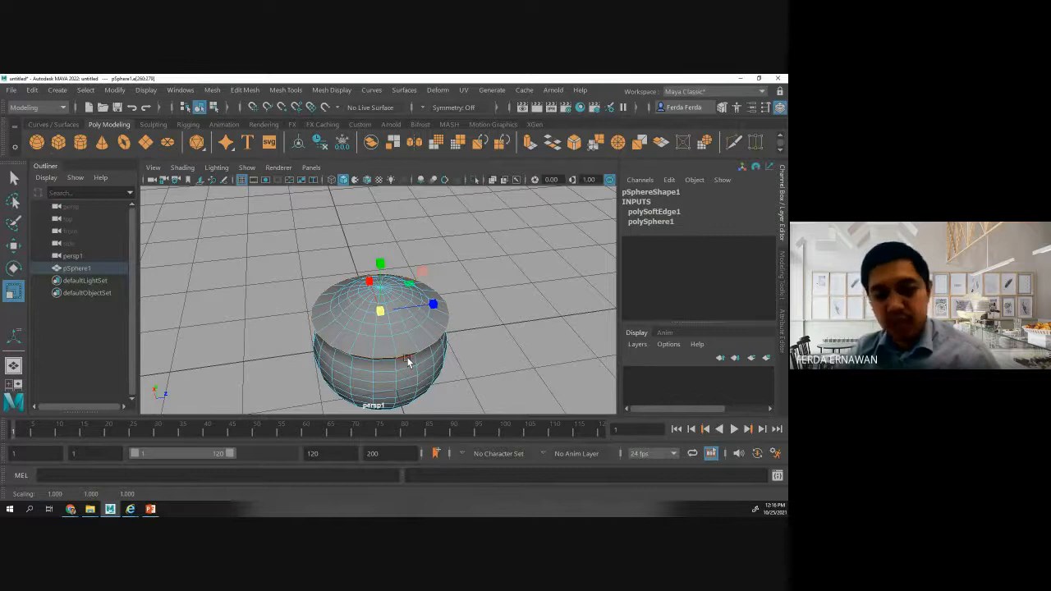
left_click_drag(301, 389, 295, 368, "alt")
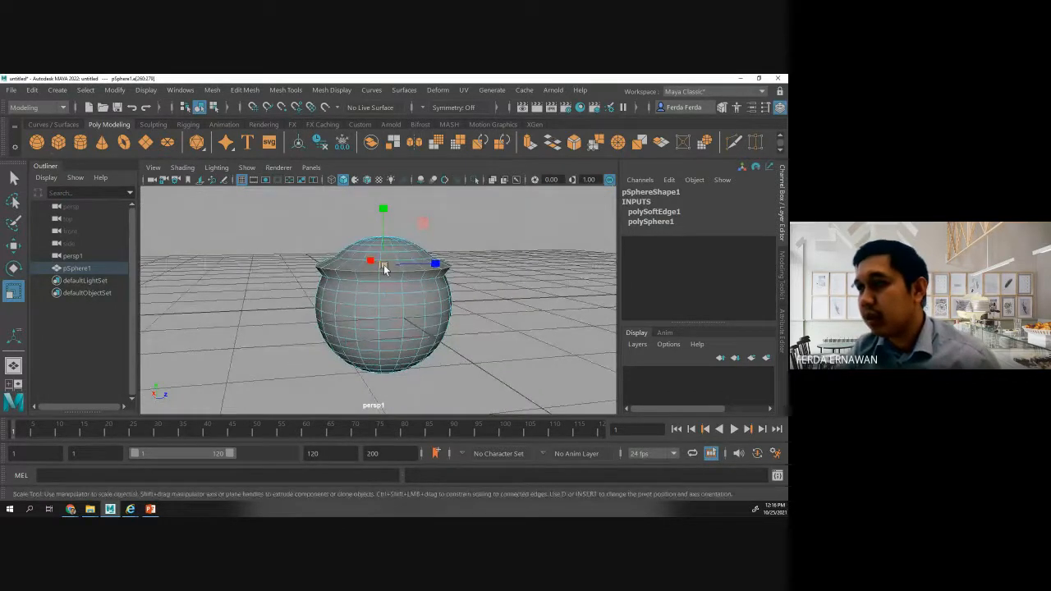
left_click_drag(384, 264, 399, 266)
left_click(489, 297)
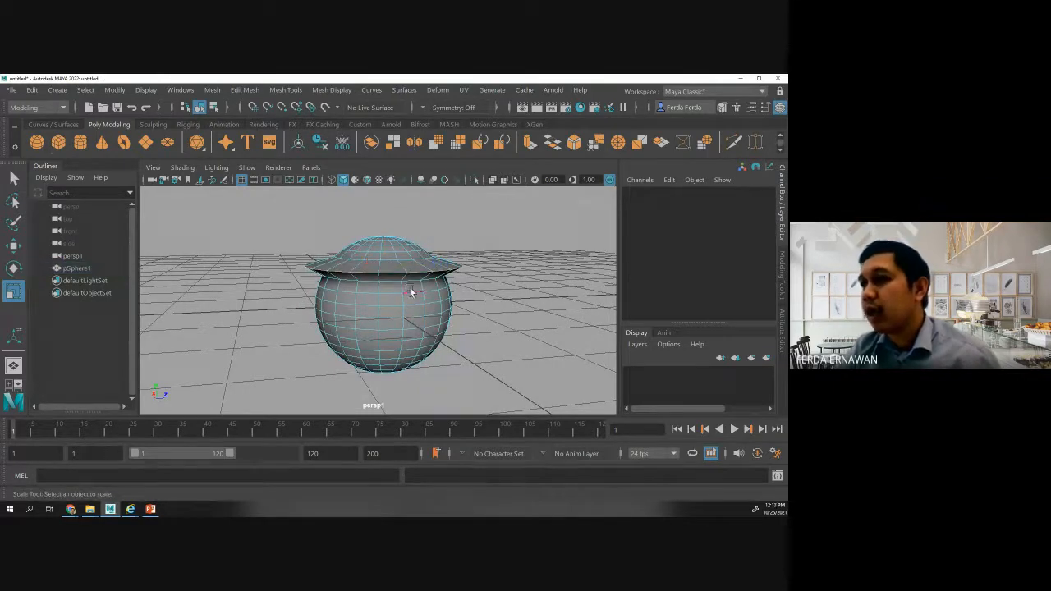
- Select the edge loops directly below and above the rim, scale them outward by about 1.1, and clear the selection
double_click(396, 285)
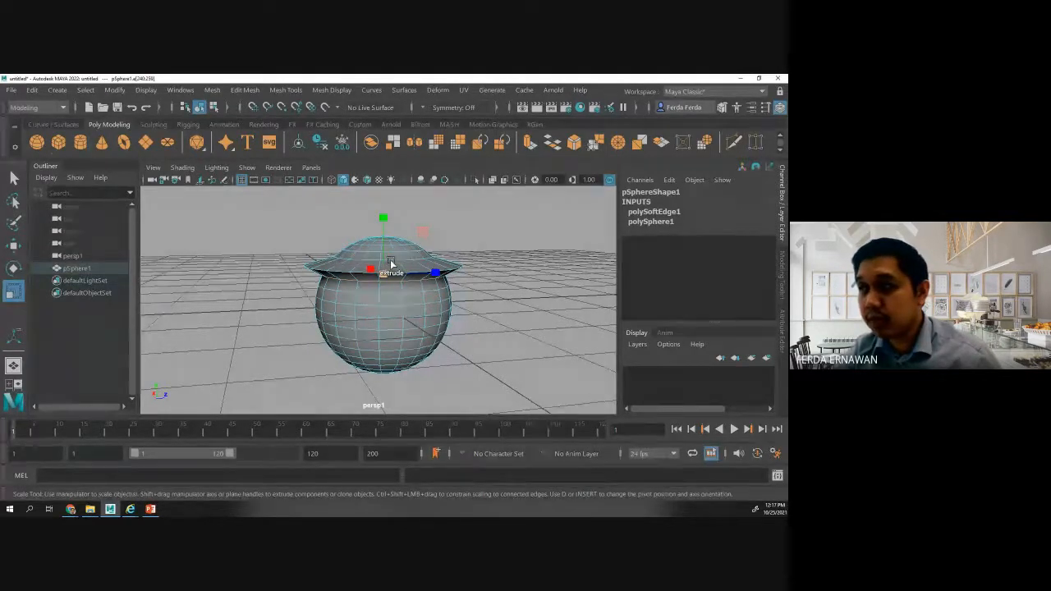
left_click_drag(391, 262, 392, 261, "shift")
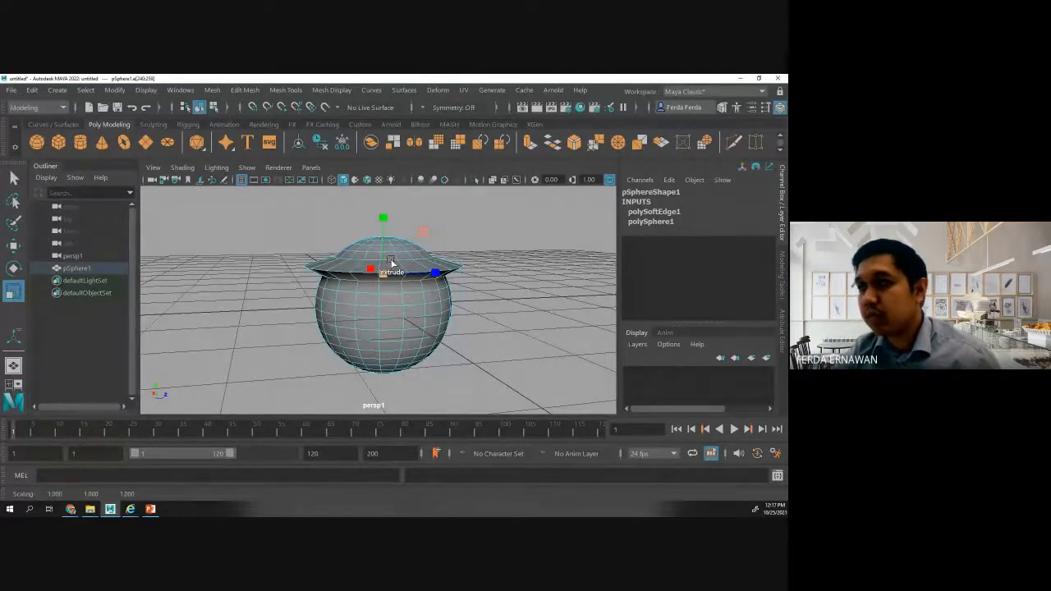
right_click_drag(391, 260, 392, 140)
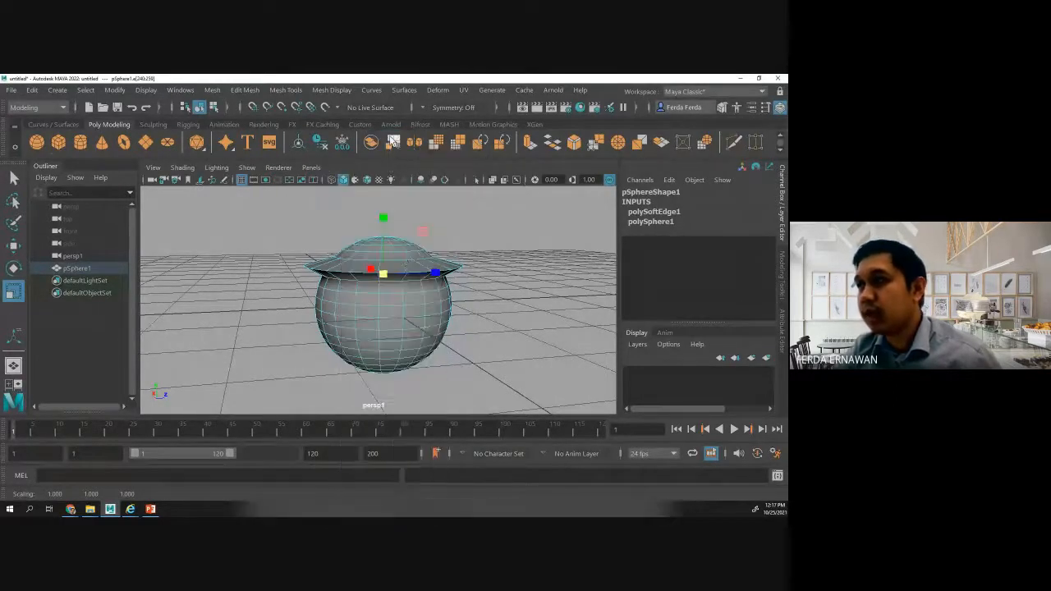
left_click(410, 263)
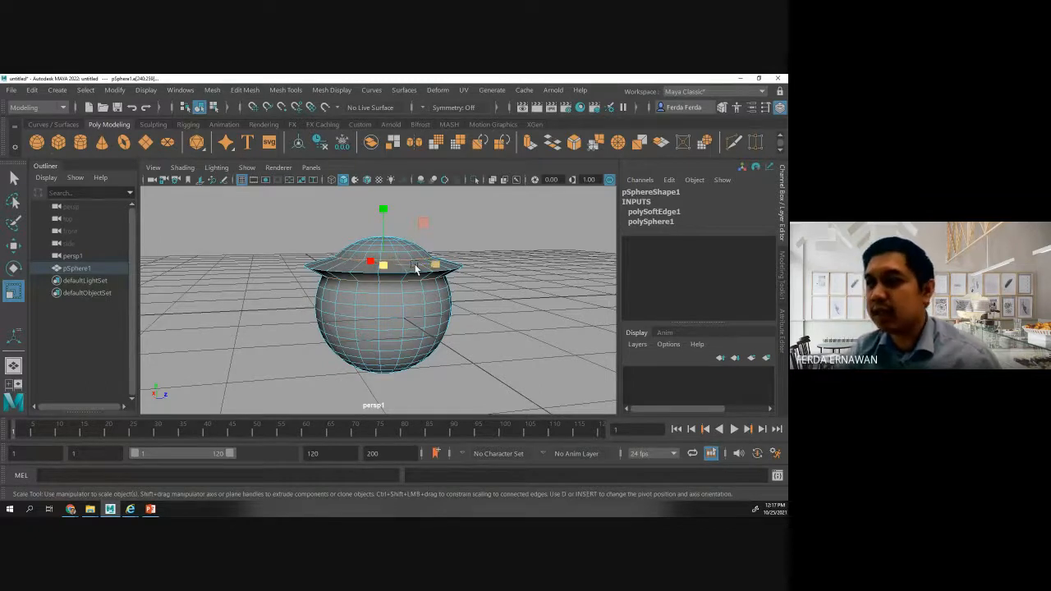
mouse_move(383, 264)
left_mouse_down()
mouse_move(398, 271)
mouse_move(372, 272)
mouse_move(395, 272)
left_mouse_up()
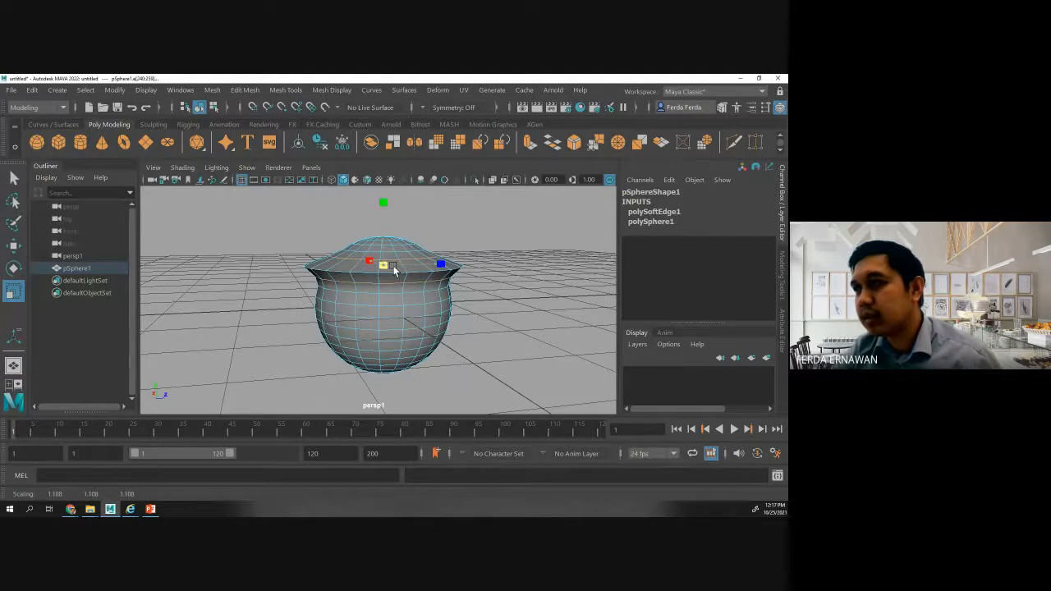
left_click(487, 296)
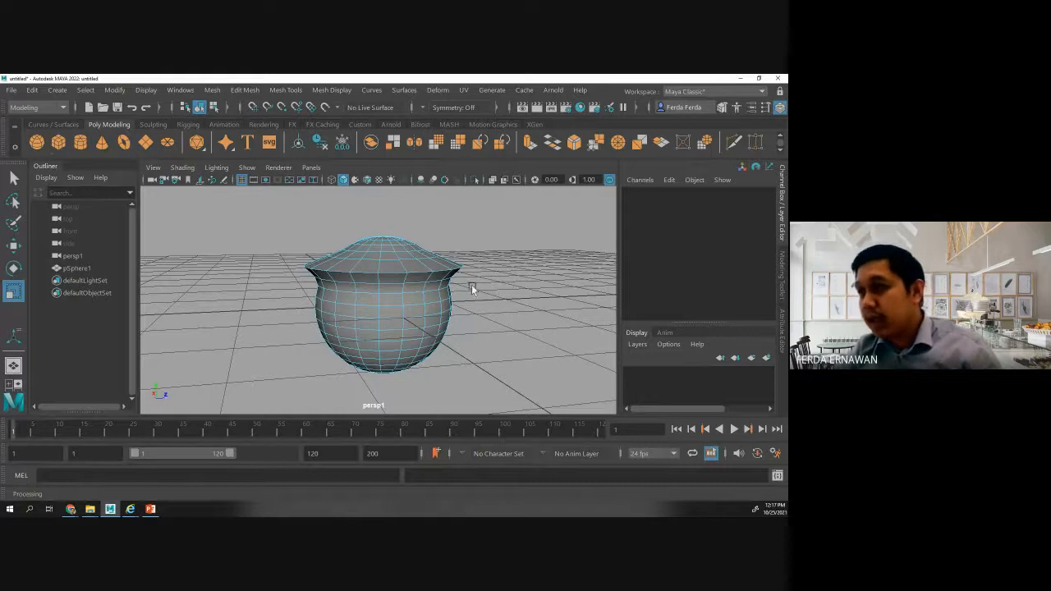
- Select the horizontal edge loop between the rim and the top cap, move it slightly upward, and clear the selection
left_click(388, 254)
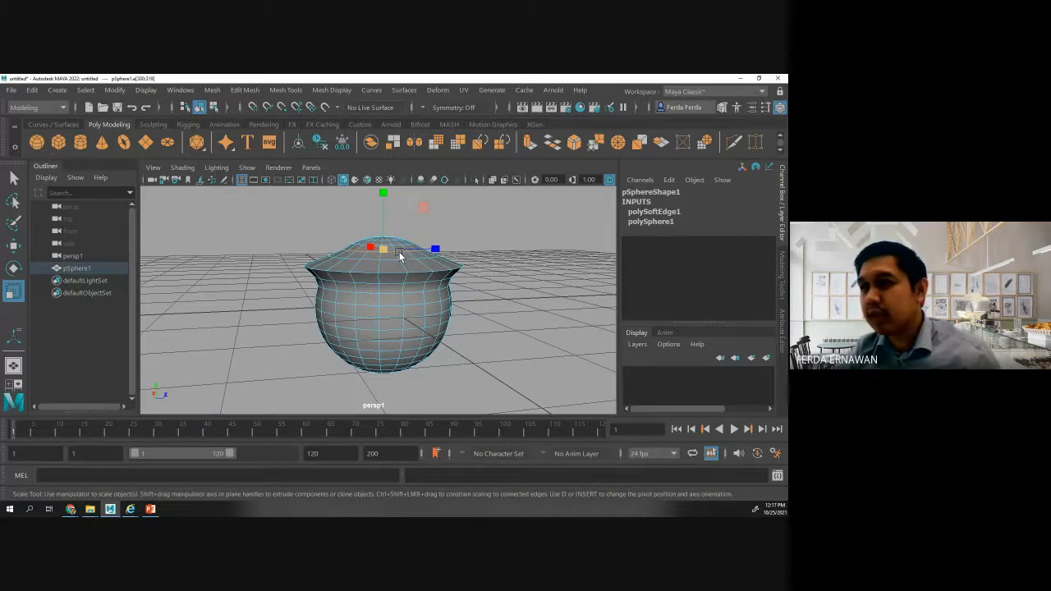
left_click(13, 247)
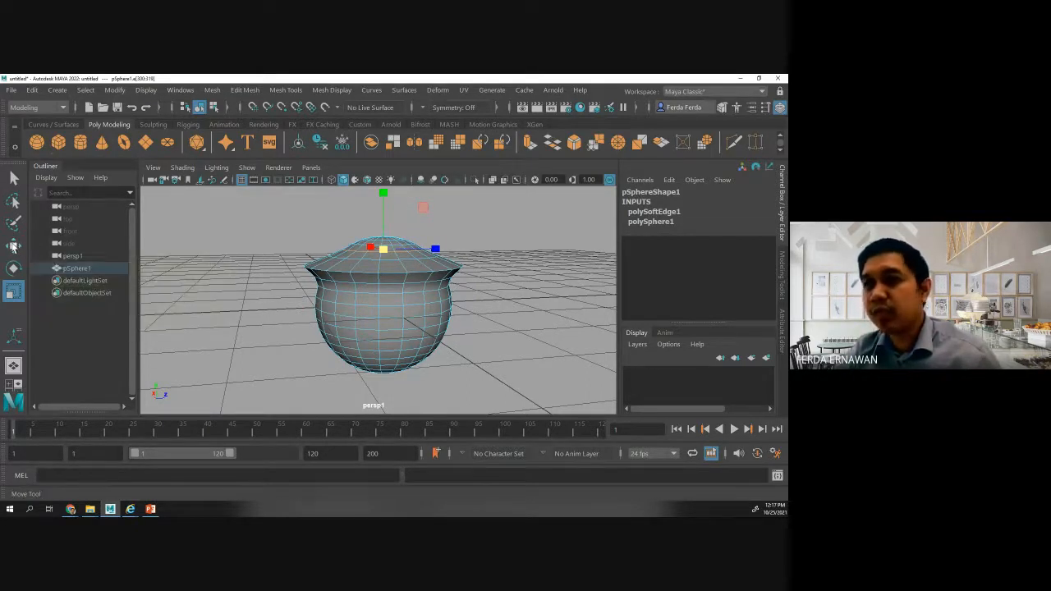
left_click_drag(381, 193, 383, 184)
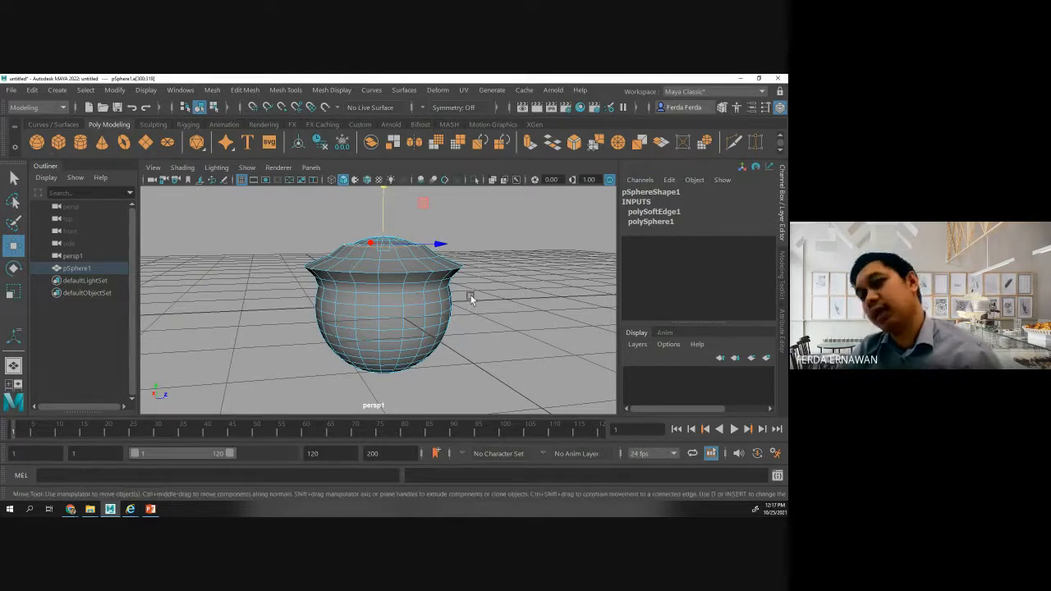
mouse_move(394, 300)
left_mouse_down("alt")
mouse_move(393, 327)
mouse_move(369, 312)
mouse_move(368, 295)
mouse_move(386, 309)
left_mouse_up("alt")
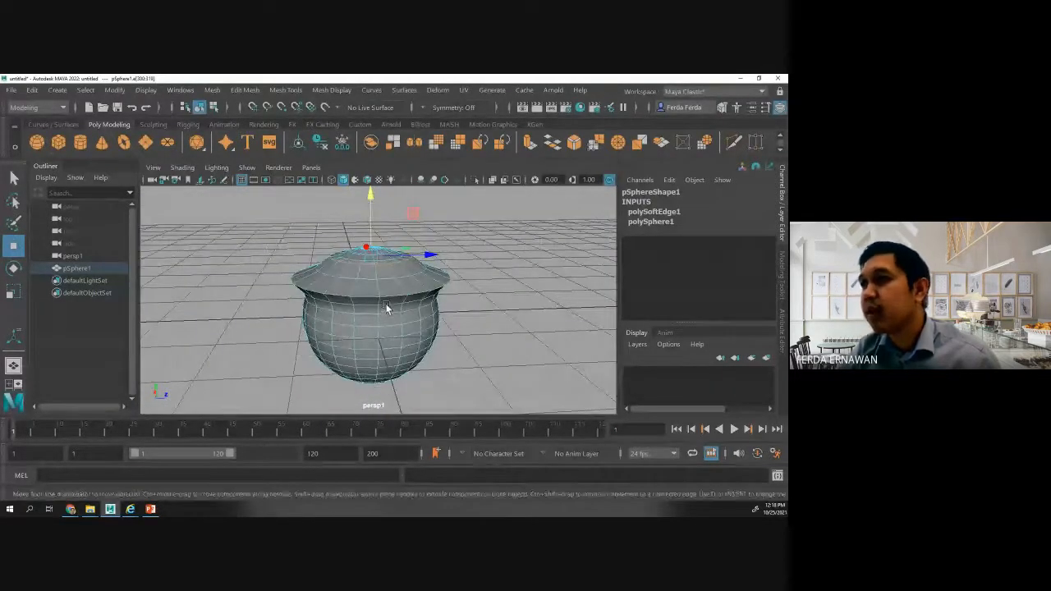
left_click(496, 268)
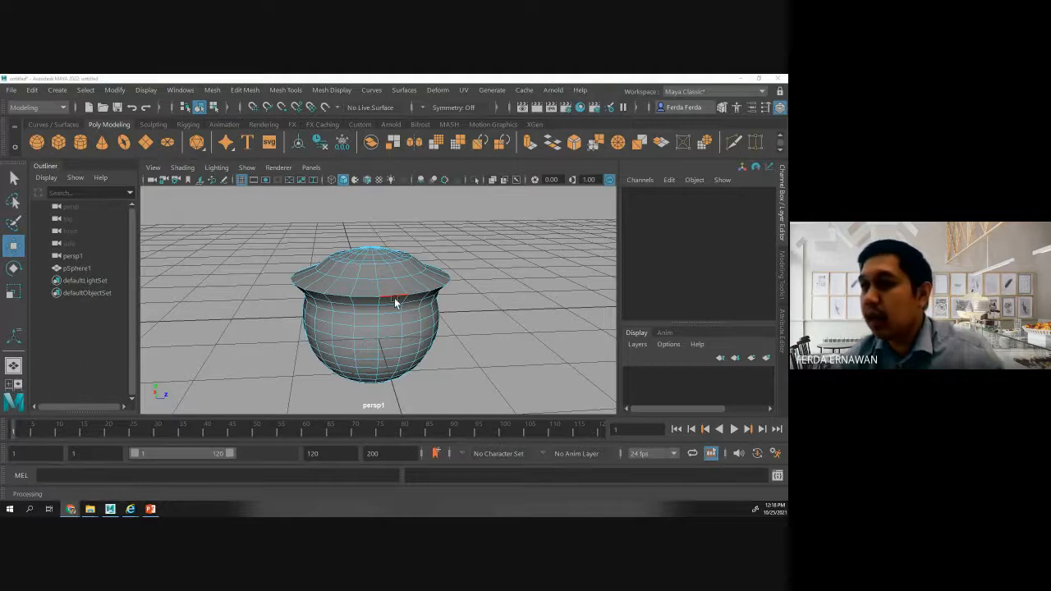
left_click_drag(414, 323, 416, 327, "alt")
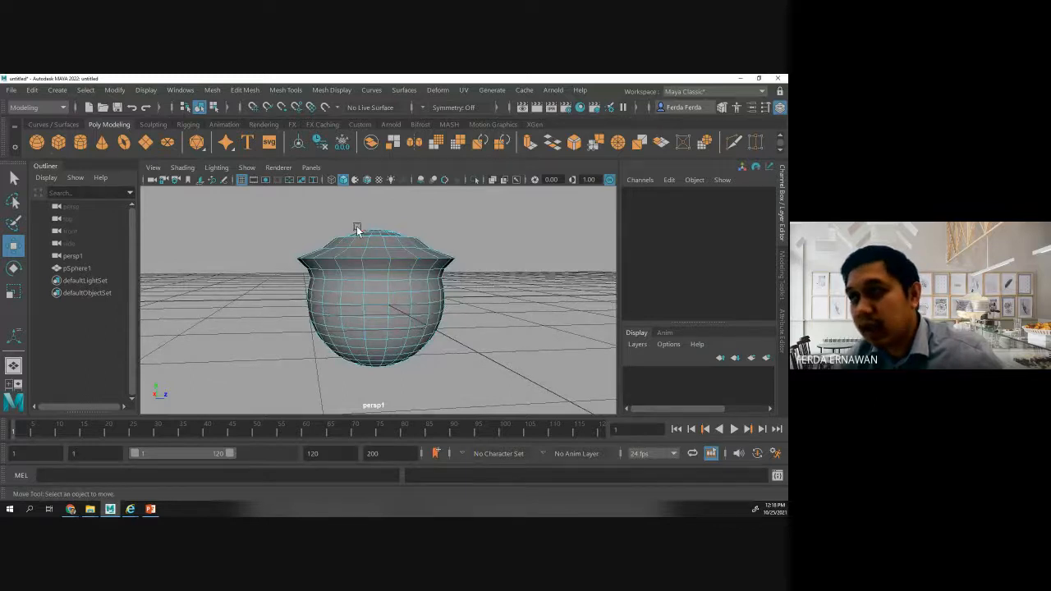
left_click_drag(352, 218, 410, 231)
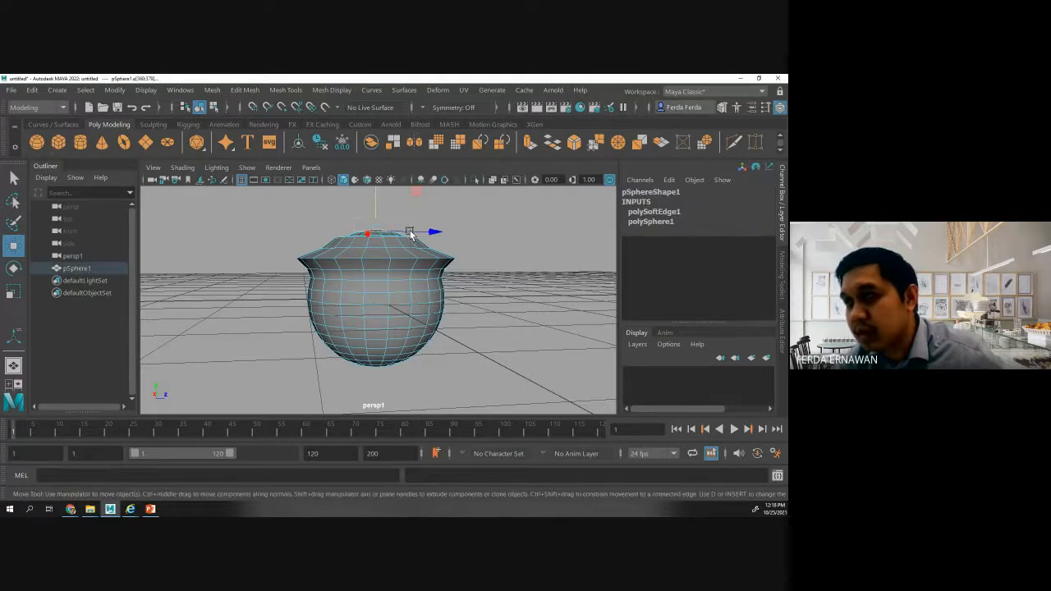
left_click_drag(328, 232, 320, 265, "alt")
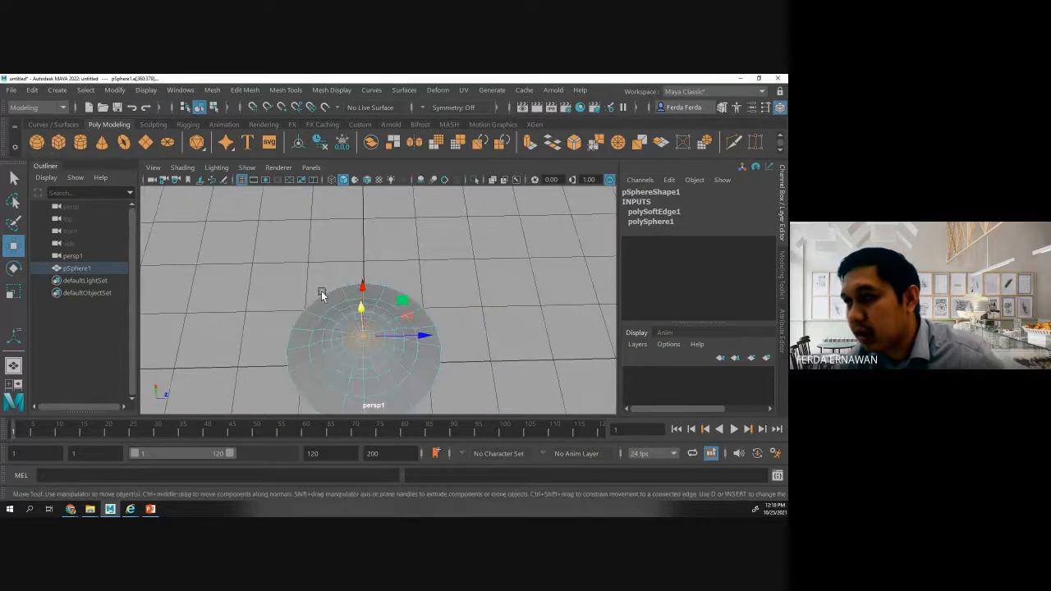
- Switch to face selection, select the ring of faces forming the top cap, and check the selection from above
right_click(367, 351)
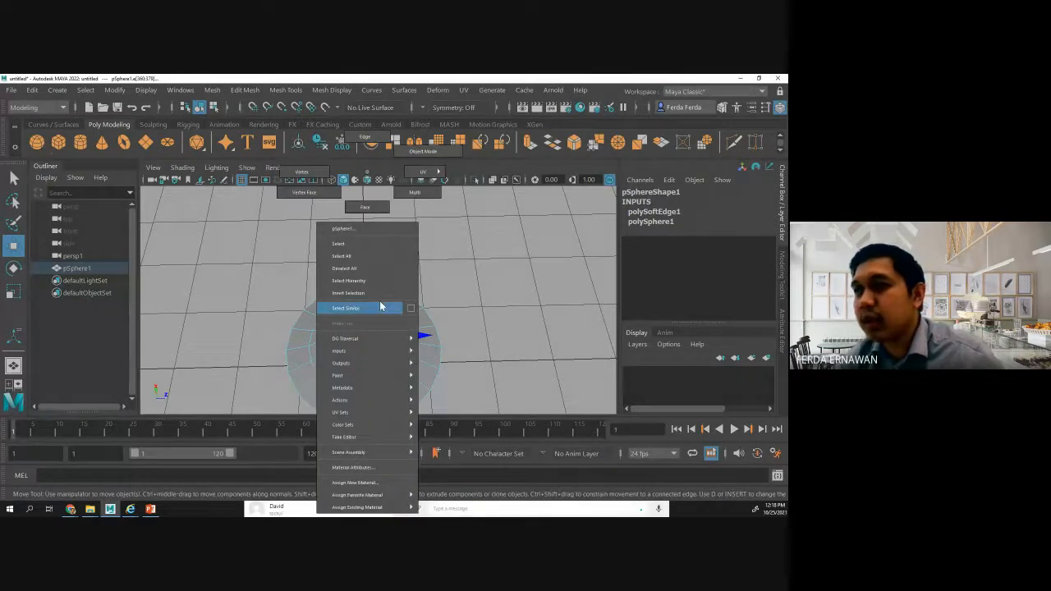
left_click(367, 207)
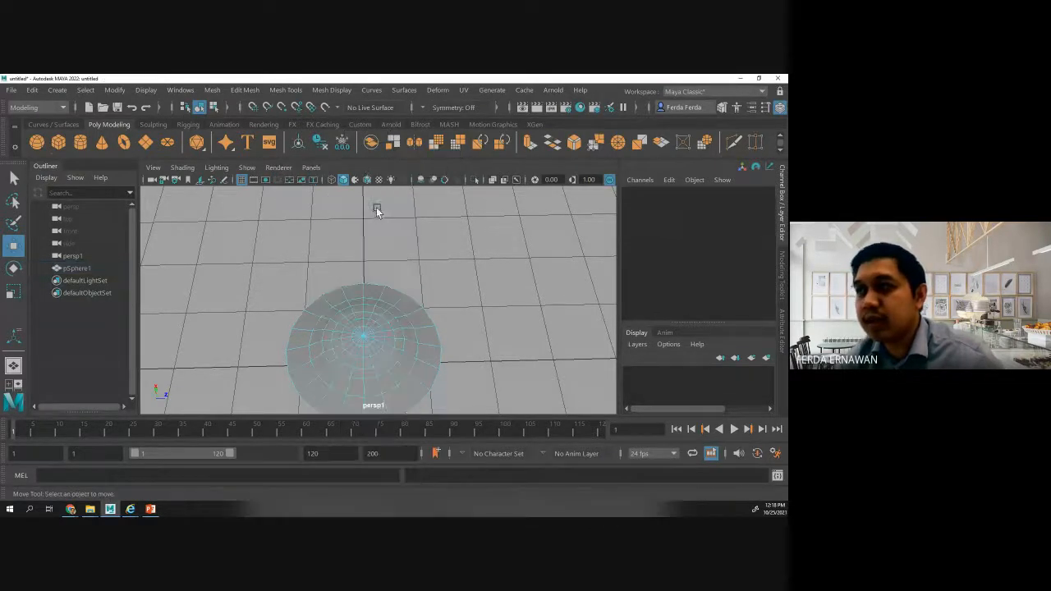
left_click(358, 340)
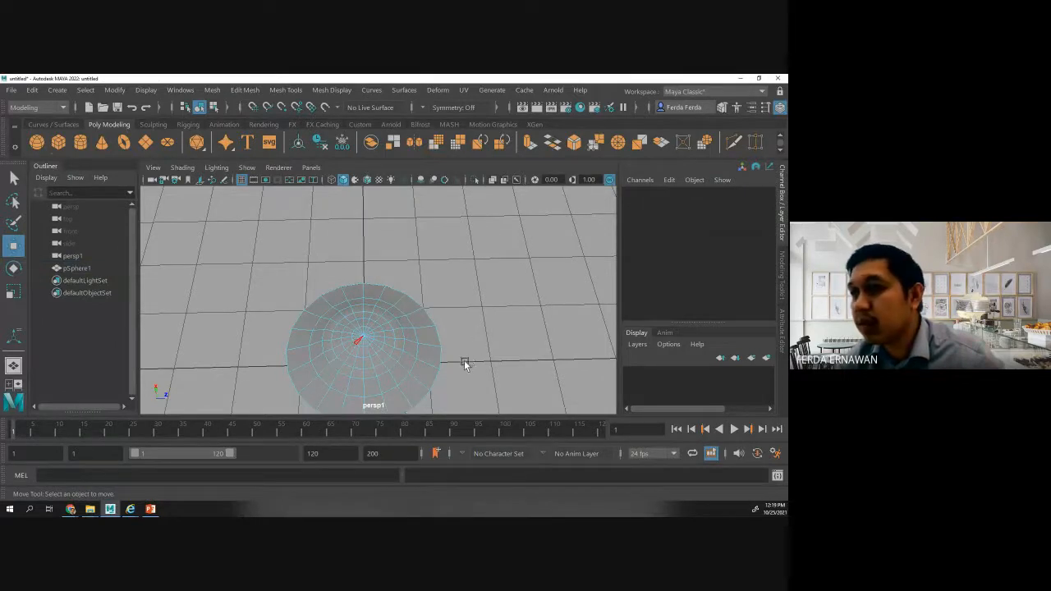
left_click_drag(466, 364, 465, 331, "alt")
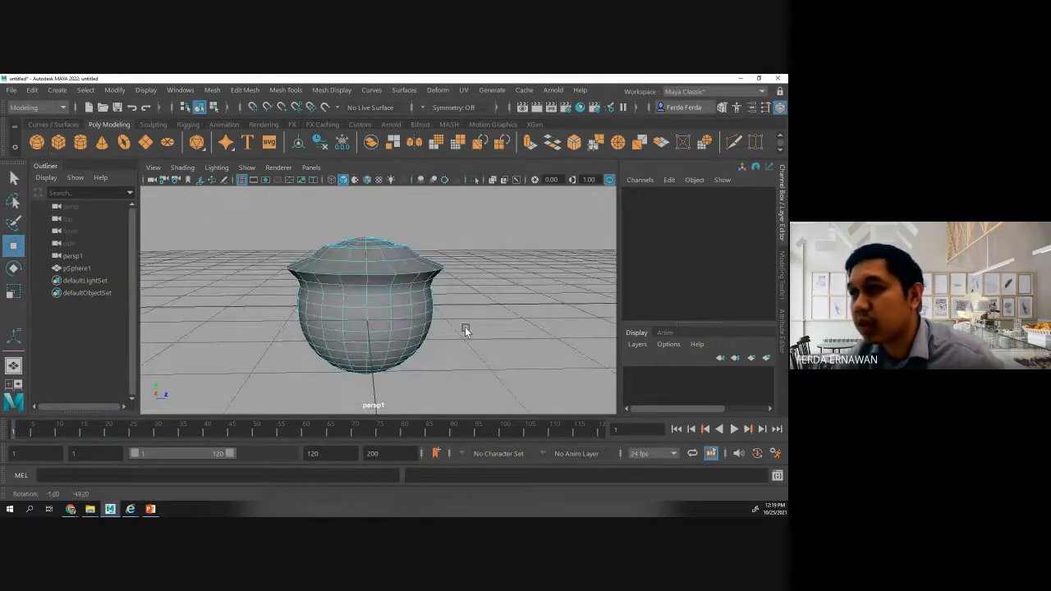
left_click_drag(343, 232, 400, 241)
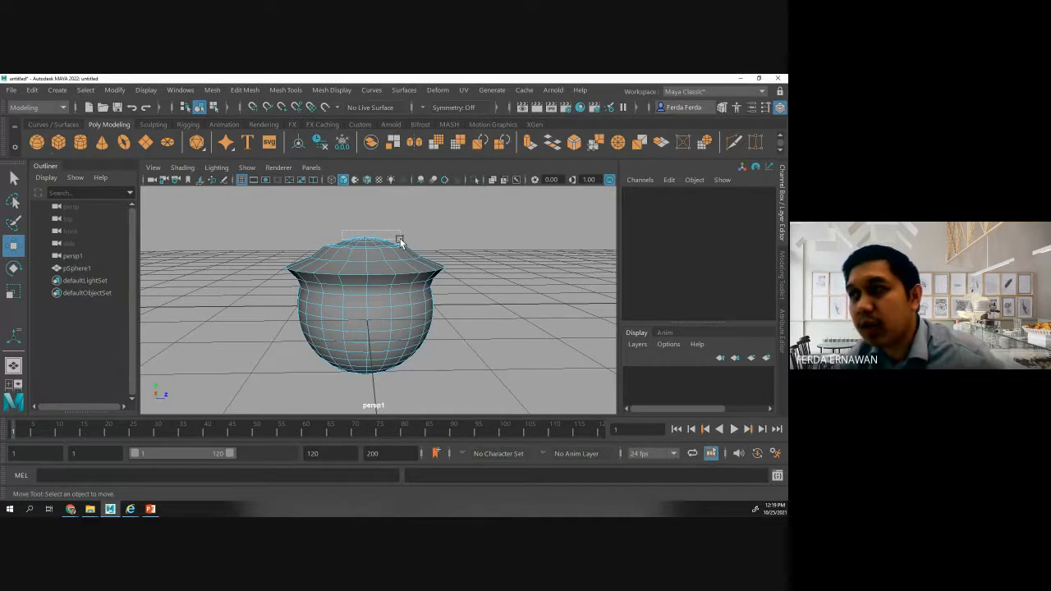
left_click_drag(401, 241, 402, 240)
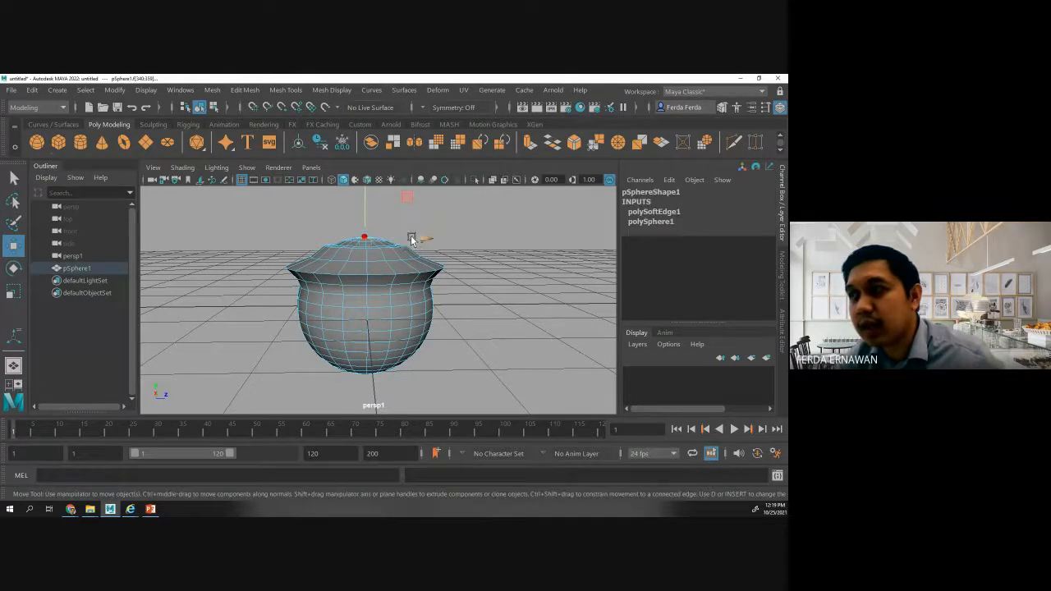
left_click_drag(310, 231, 300, 263, "alt")
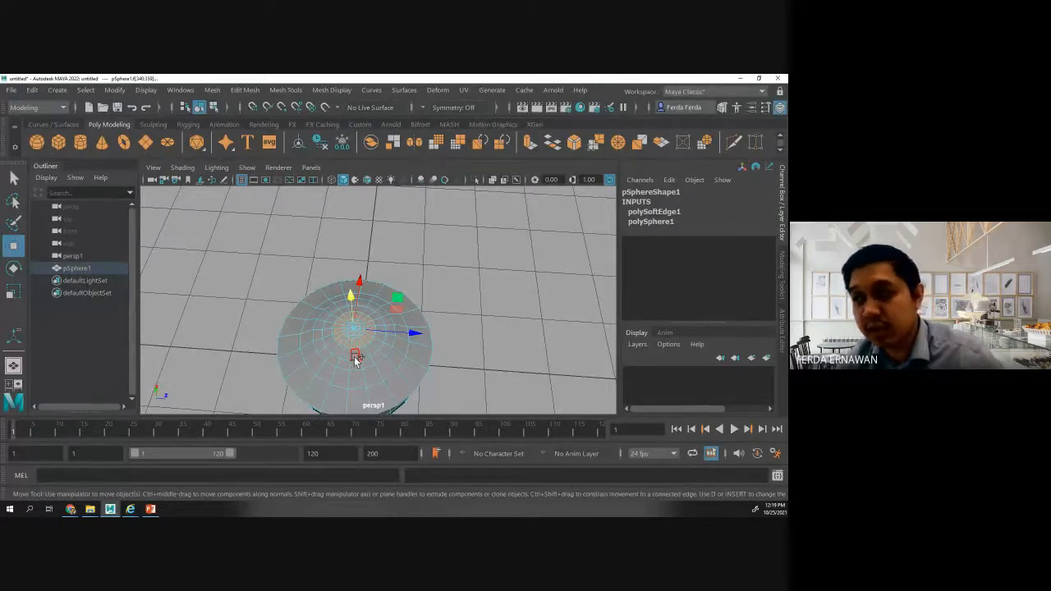
mouse_move(356, 360)
left_mouse_down()
mouse_move(358, 374)
mouse_move(376, 378)
mouse_move(370, 371)
mouse_move(359, 385)
mouse_move(370, 370)
mouse_move(359, 353)
mouse_move(357, 364)
left_mouse_up()
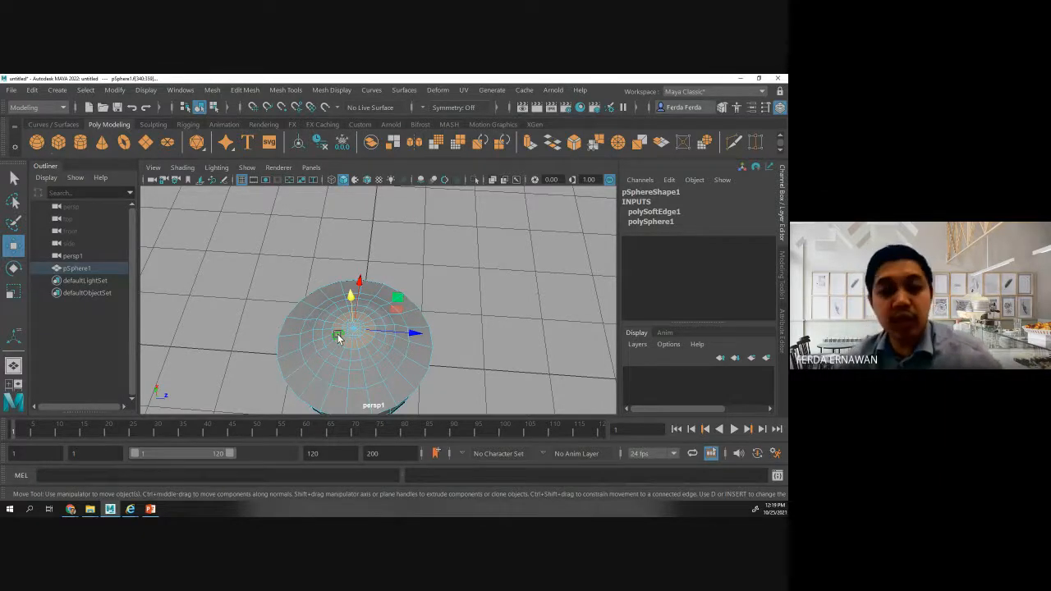
left_click_drag(363, 366, 364, 341, "alt")
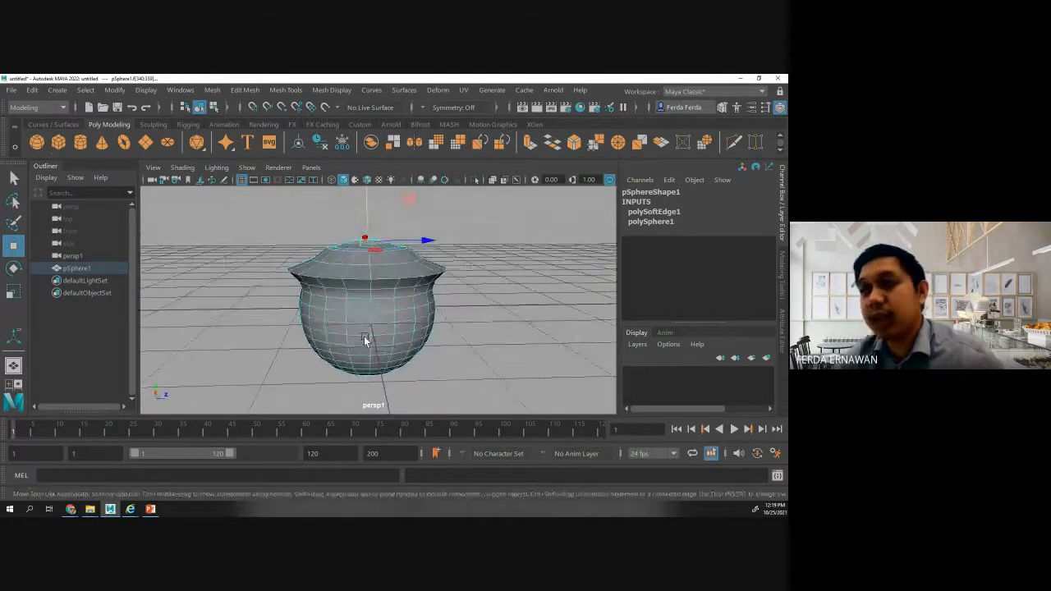
- Extrude the top cap faces straight up by about 4.3 cm into a tall narrow neck and clear the selection
scroll(366, 337, "down", 4)
scroll(367, 336, "down", 2)
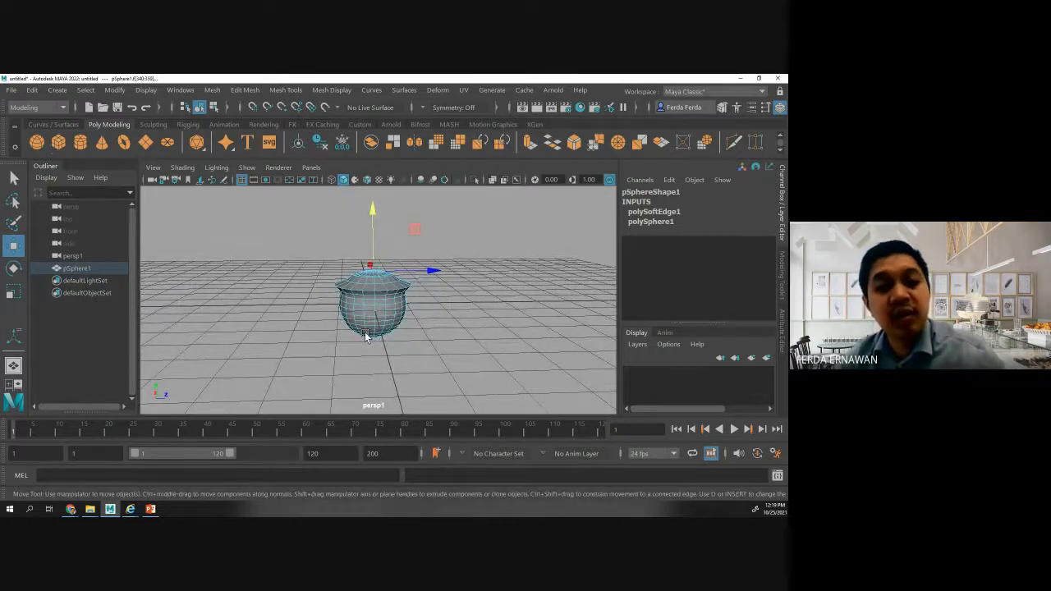
left_click(371, 251)
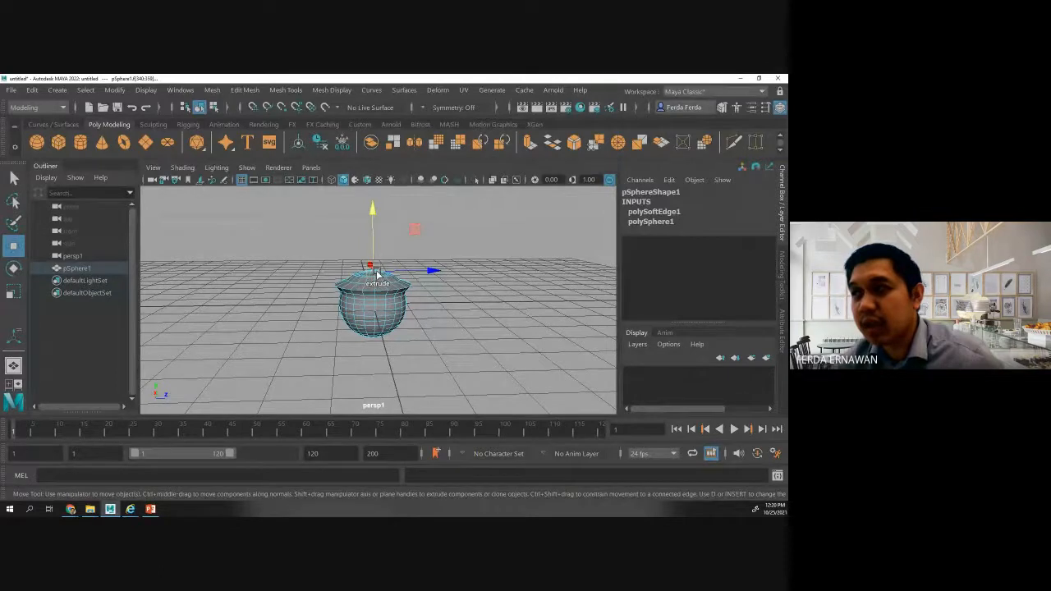
scroll(377, 273, "down", 1)
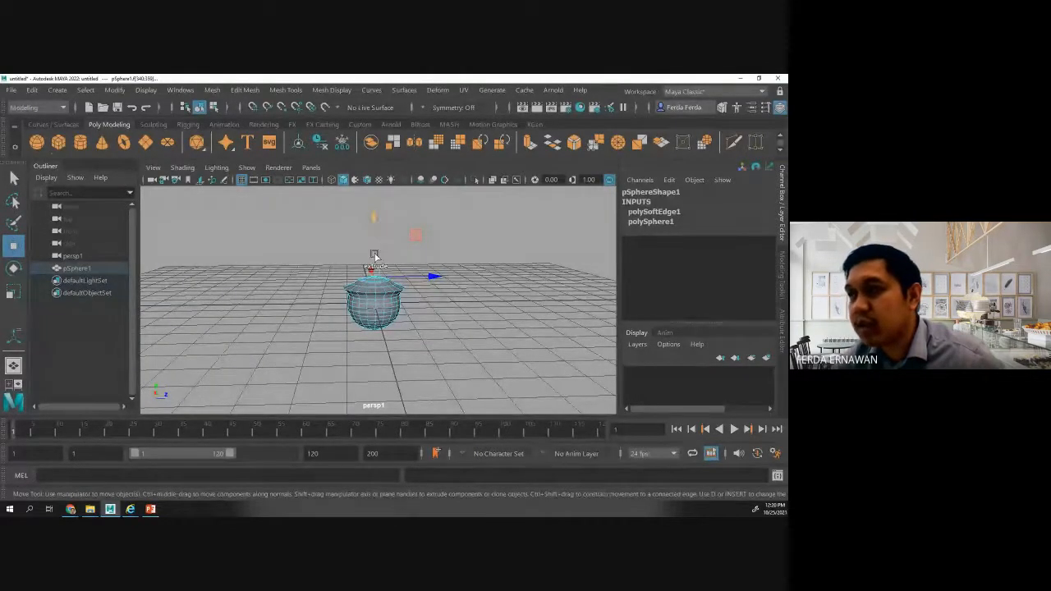
left_click_drag(374, 257, 372, 161, "shift")
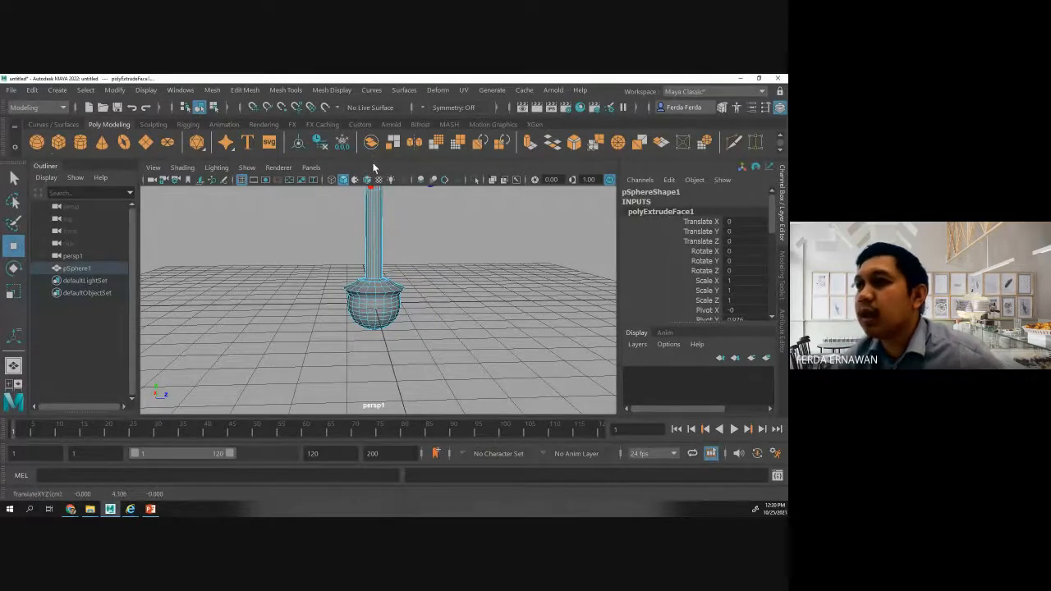
left_click_drag(415, 244, 417, 261, "alt")
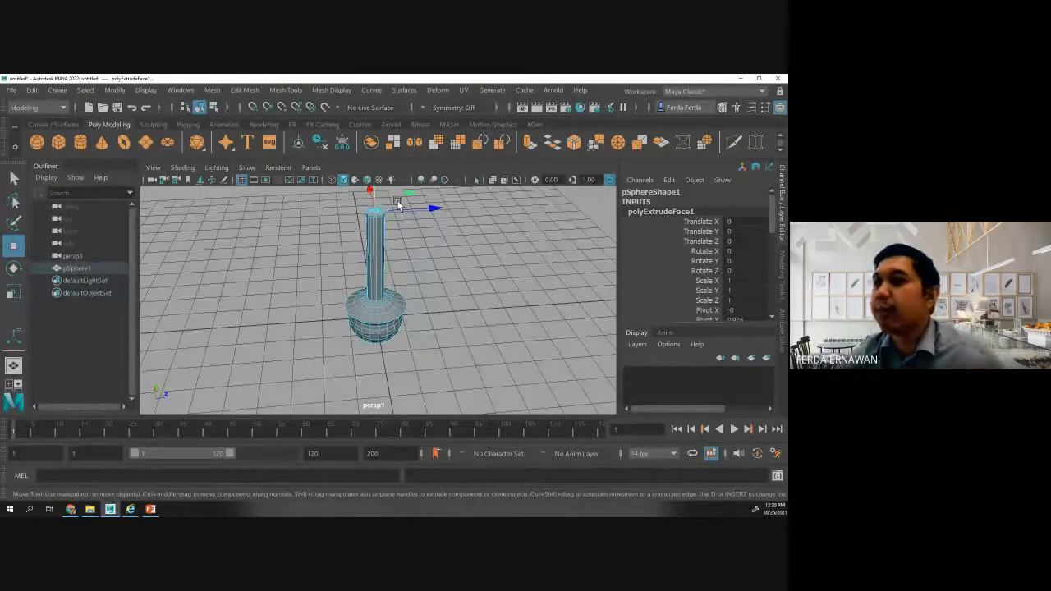
left_click(467, 238)
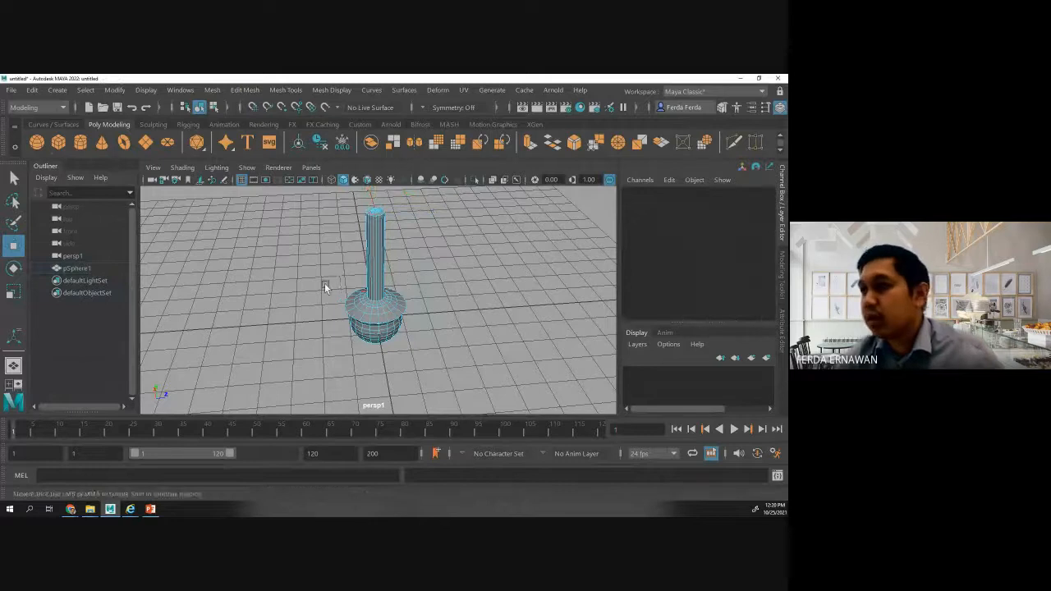
- Box-select the neck's faces together with its top faces, examine which faces are included, and clear the selection
mouse_move(325, 283)
left_mouse_down("alt")
mouse_move(361, 290)
mouse_move(400, 272)
mouse_move(304, 282)
left_mouse_up("alt")
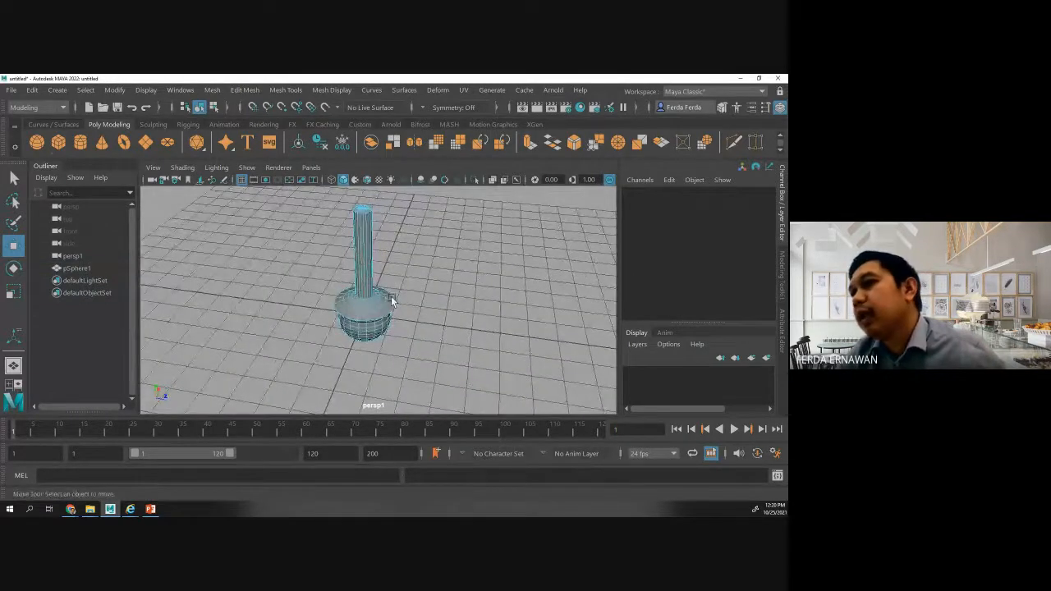
mouse_move(372, 328)
left_mouse_down("alt")
mouse_move(367, 319)
mouse_move(368, 335)
left_mouse_up("alt")
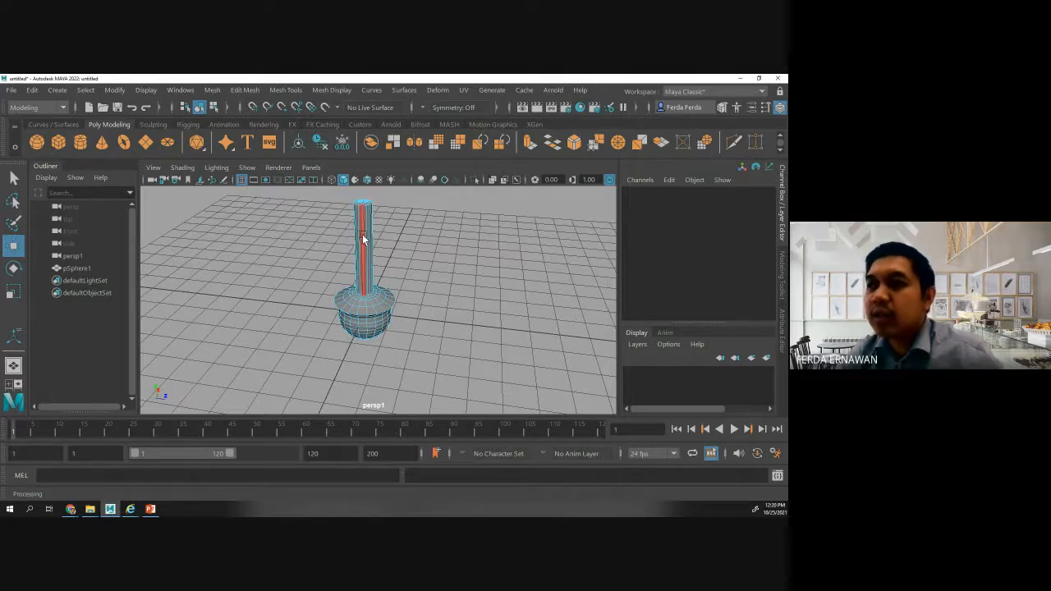
left_click_drag(362, 278, 332, 288, "alt")
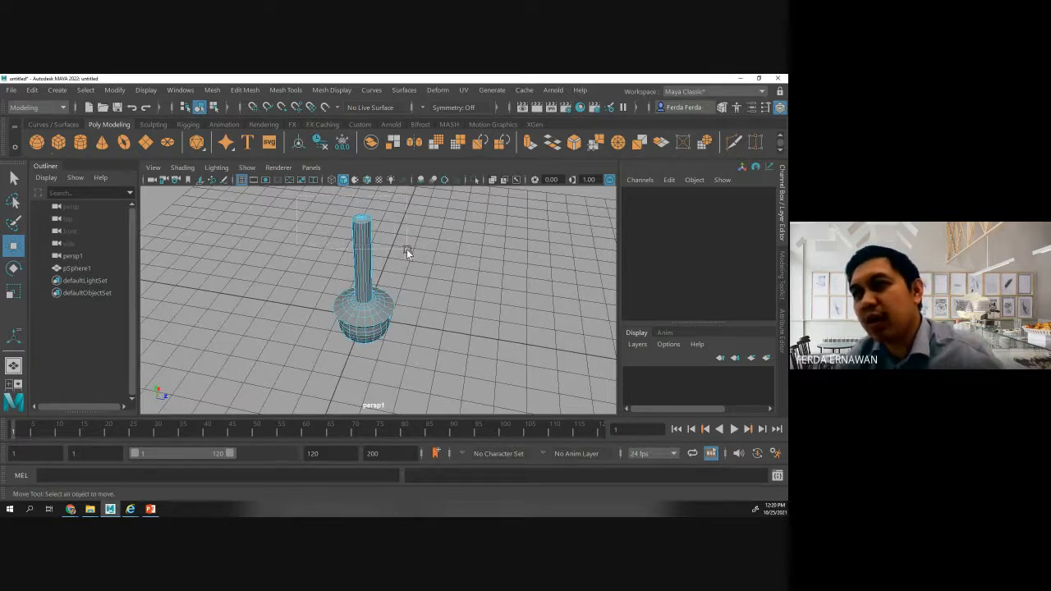
left_click_drag(430, 267, 429, 266)
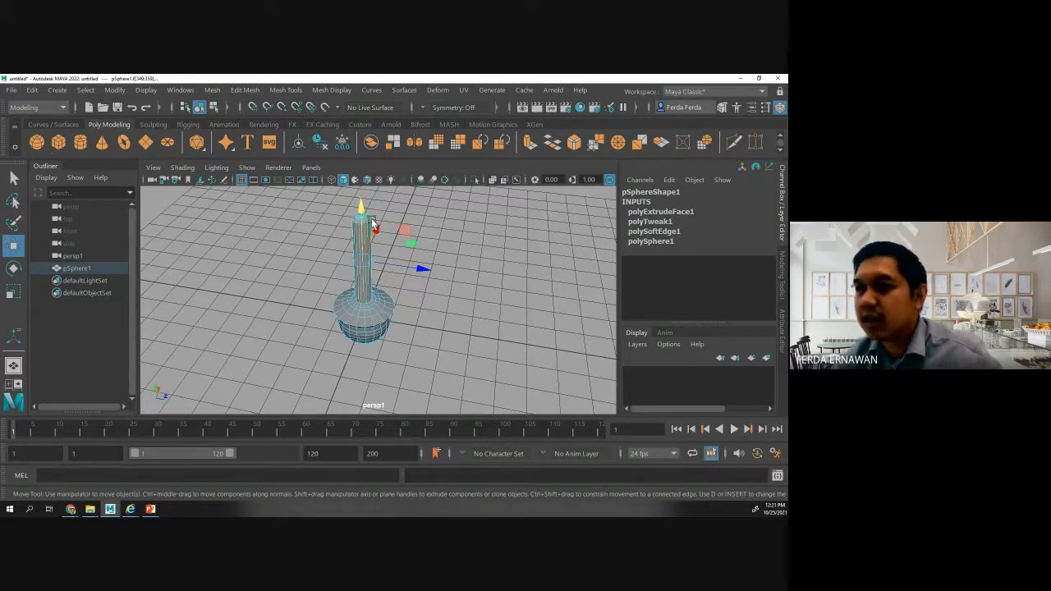
scroll(386, 237, "up", 3)
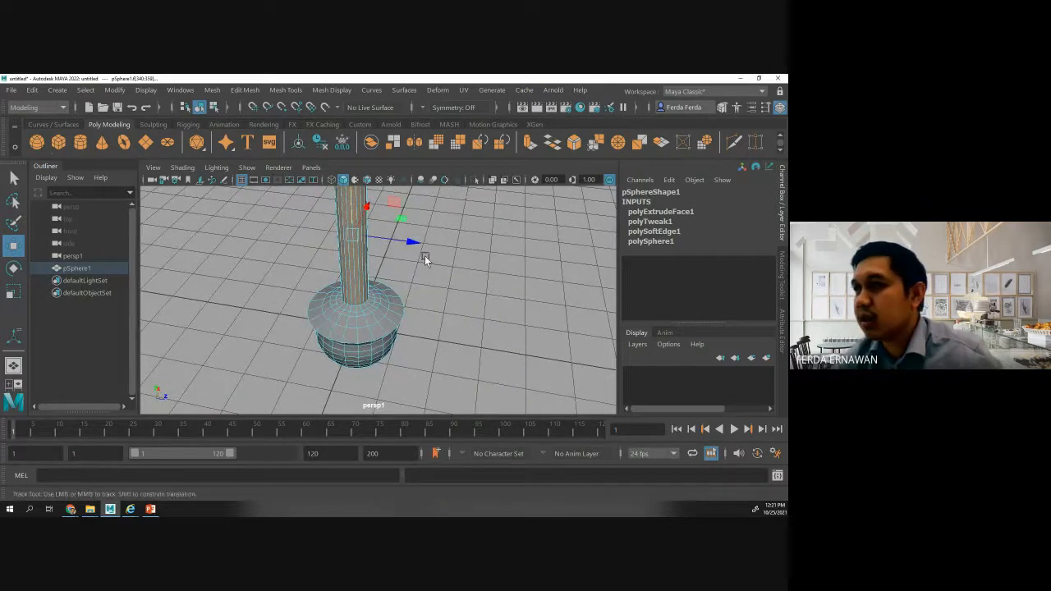
left_click_drag(425, 255, 435, 308, "alt")
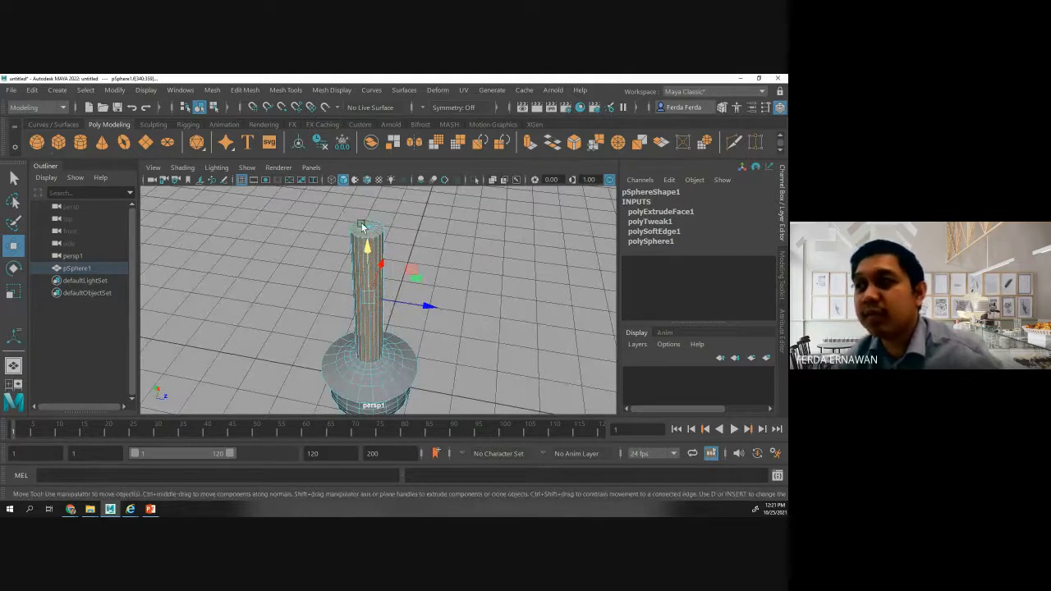
left_click(309, 209)
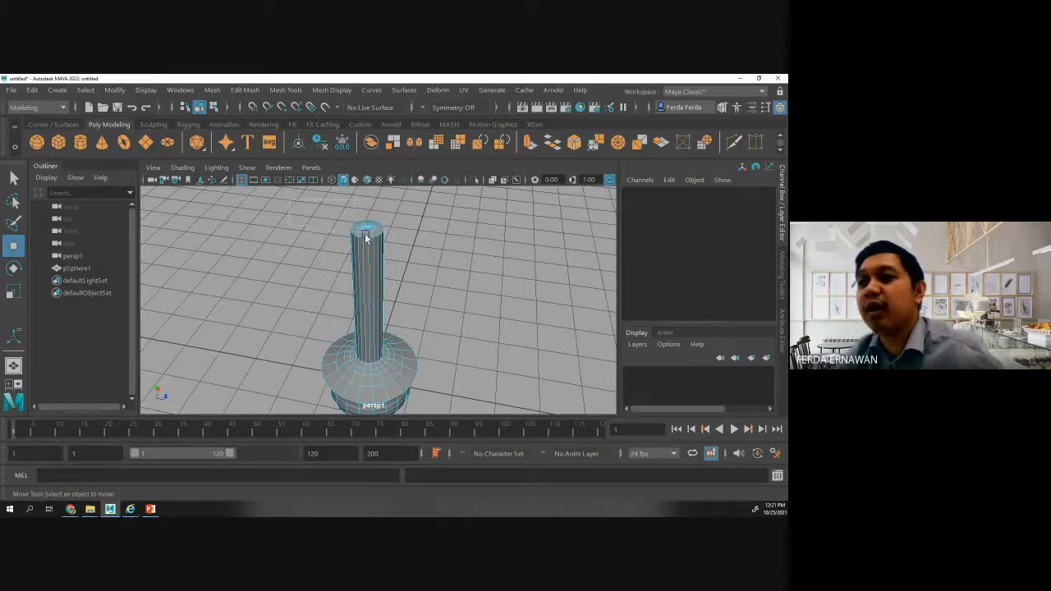
left_click_drag(425, 302, 457, 325)
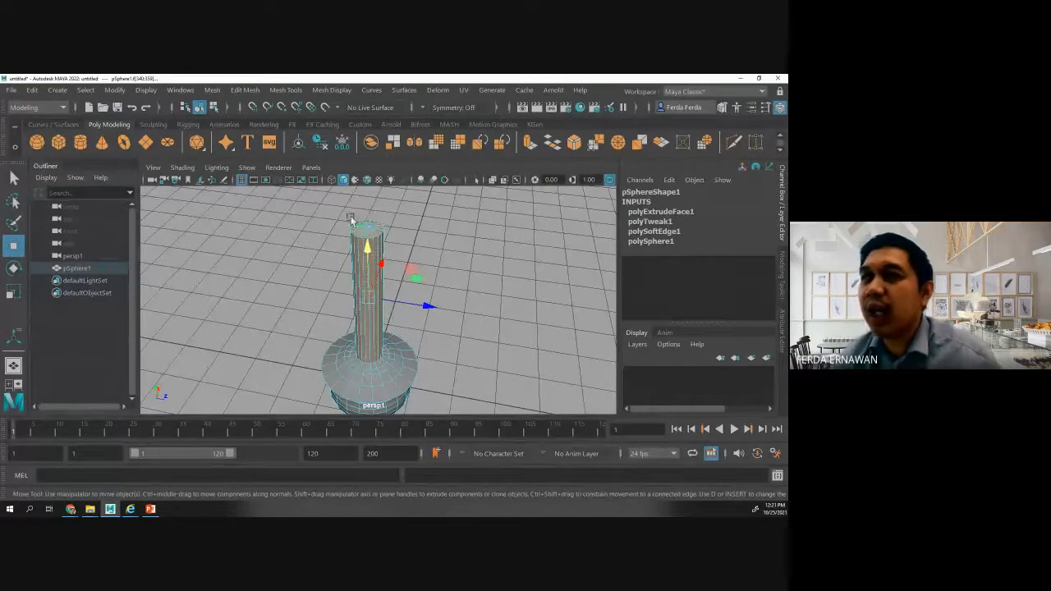
left_click(296, 248)
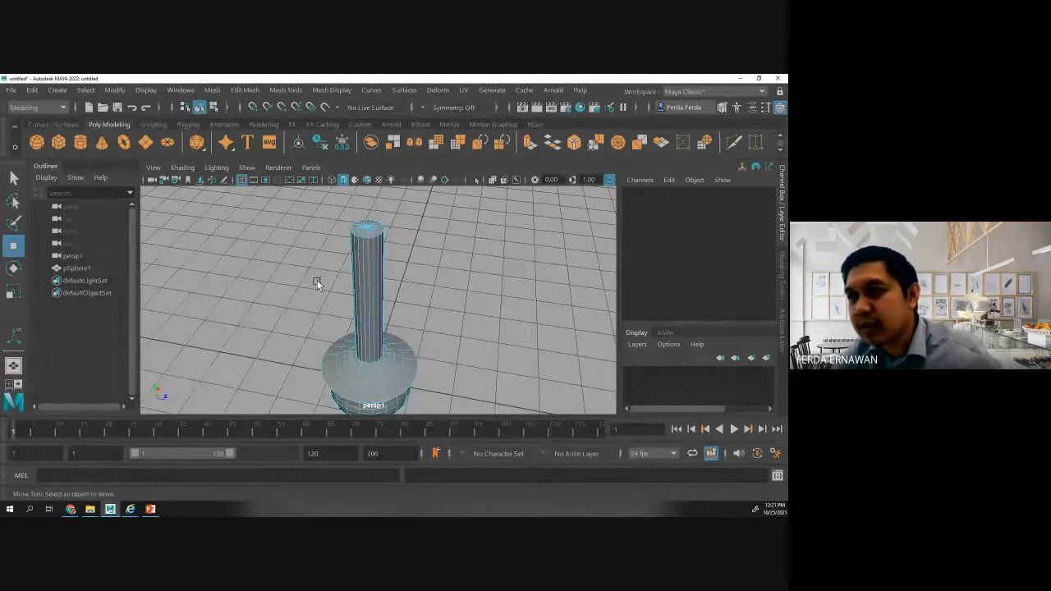
- Select only the ring of side faces around the neck and connect them with a horizontal edge loop
left_click_drag(318, 289, 520, 289)
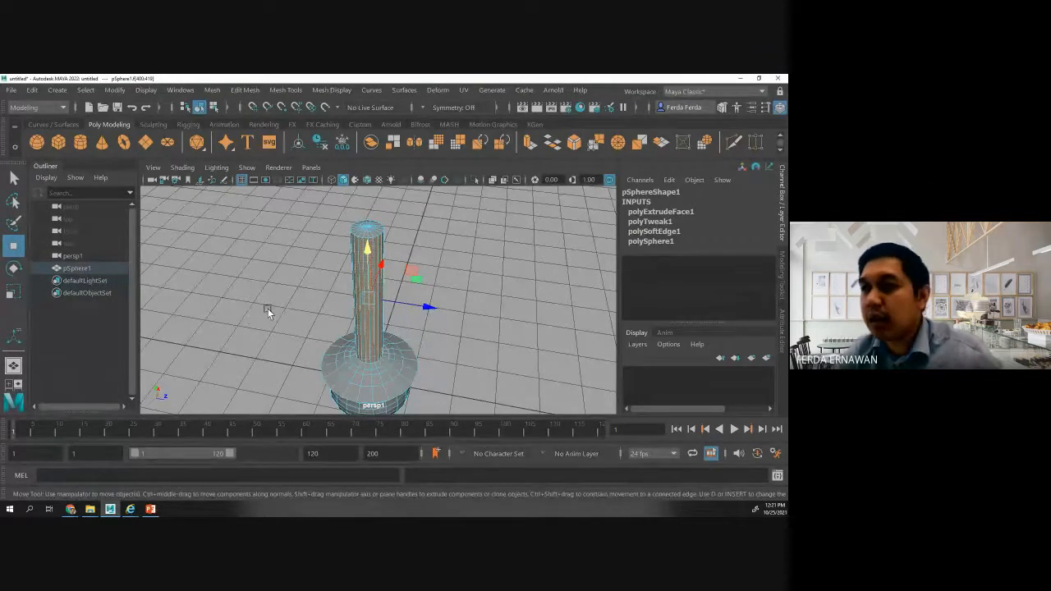
left_click_drag(270, 308, 284, 290, "alt")
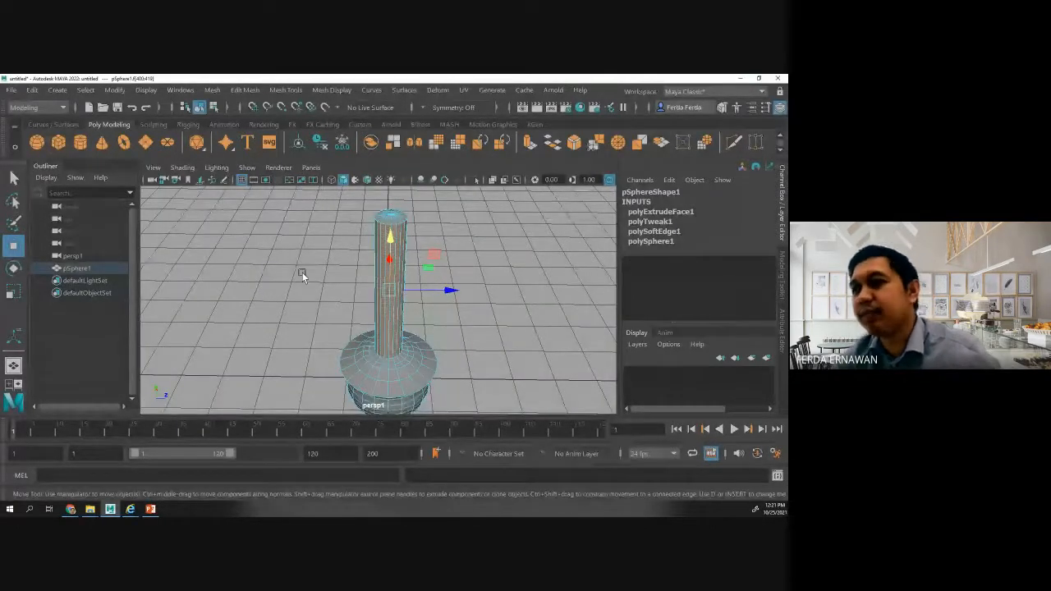
left_click(302, 276)
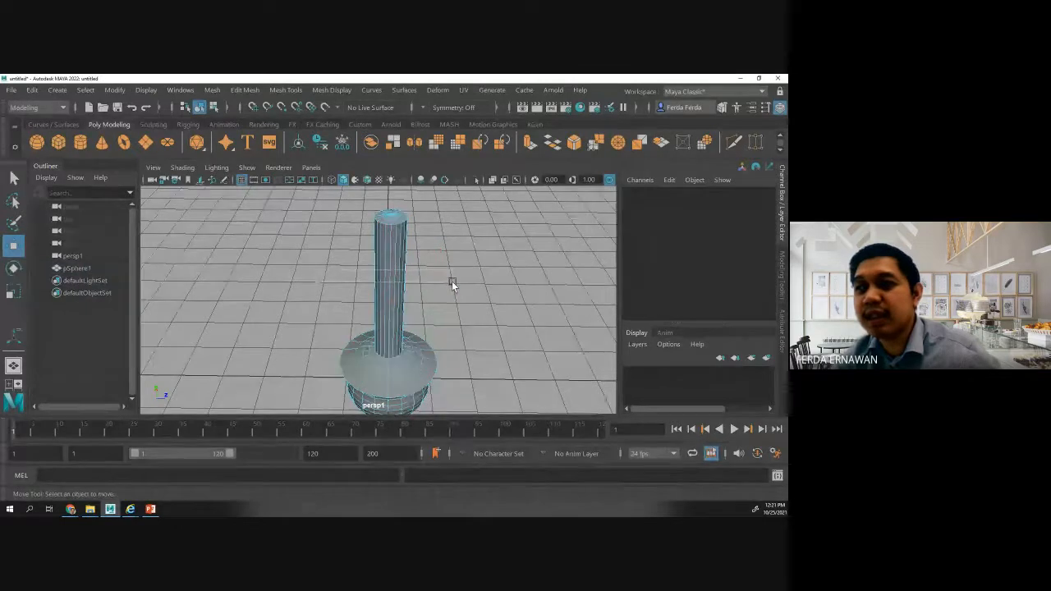
mouse_move(455, 283)
left_mouse_down()
mouse_move(446, 288)
mouse_move(462, 288)
left_mouse_up()
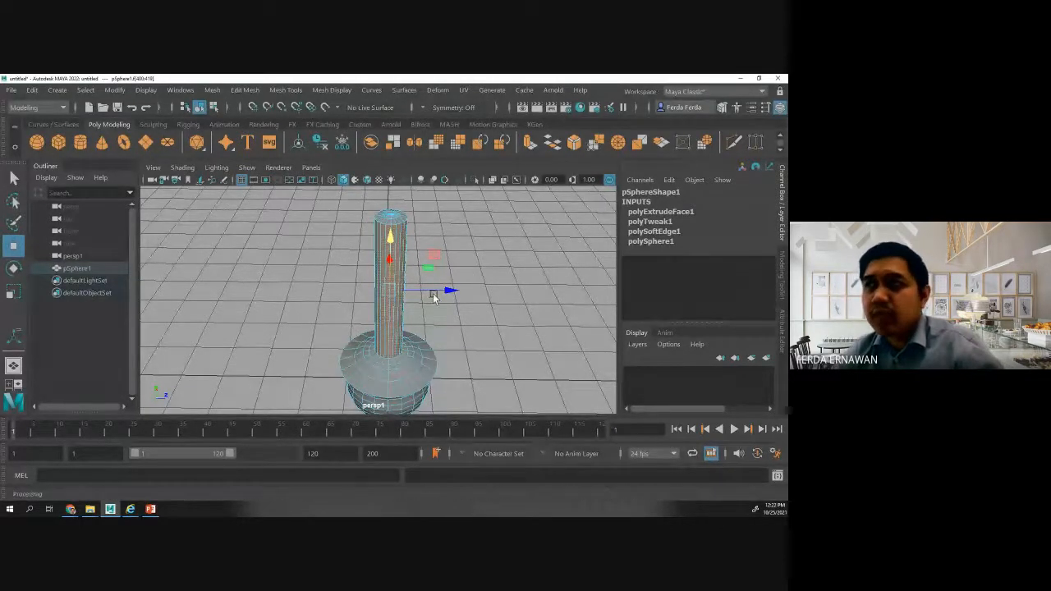
left_click(272, 92)
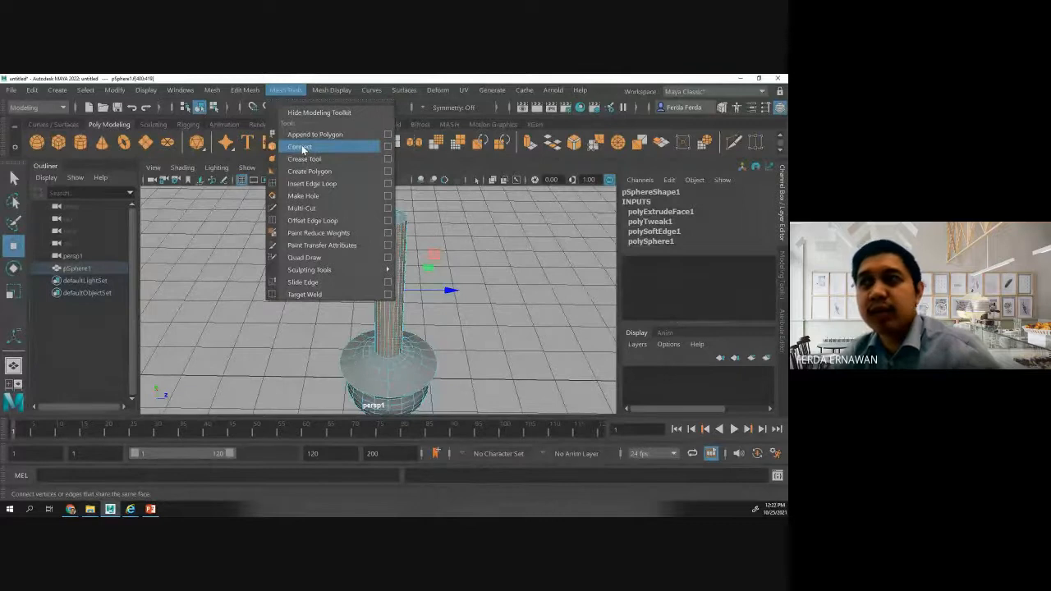
mouse_move(243, 90)
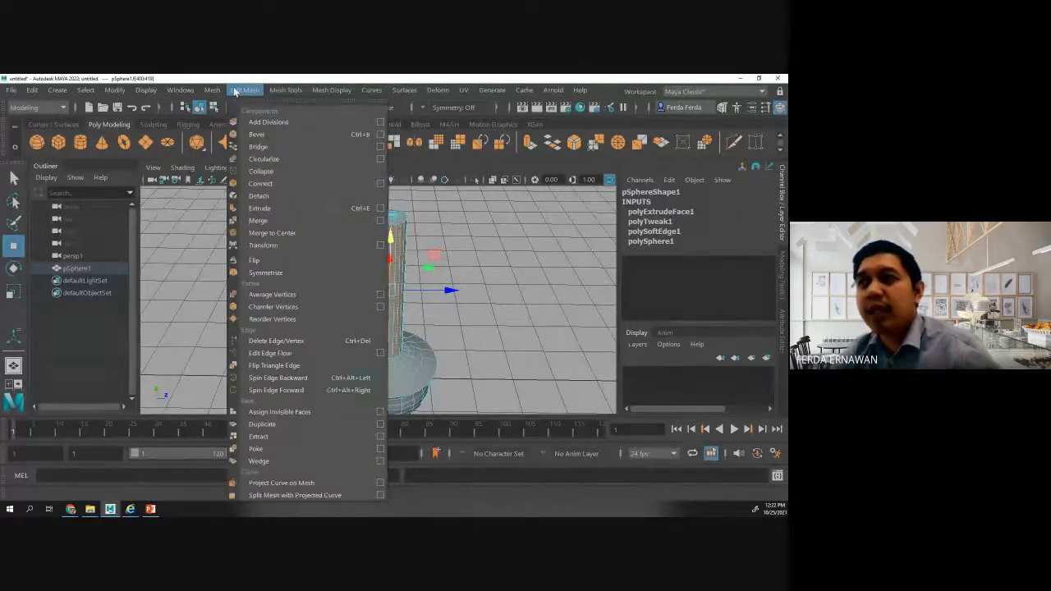
left_click(266, 184)
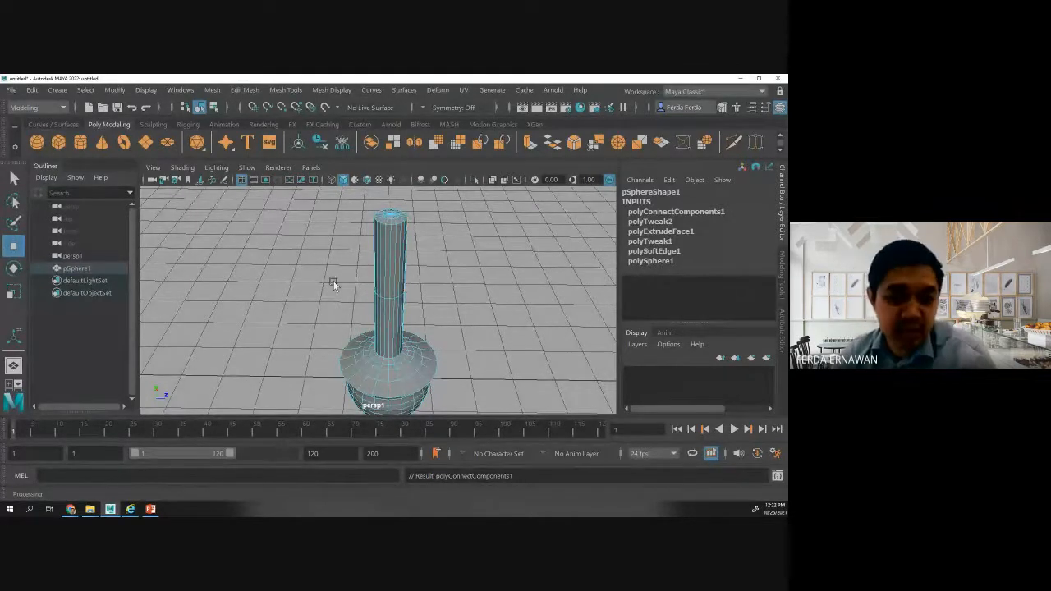
- Switch to edge selection, select the connected edge loop around the neck's middle, and delete it
right_click(387, 279)
right_click_drag(390, 271, 394, 140)
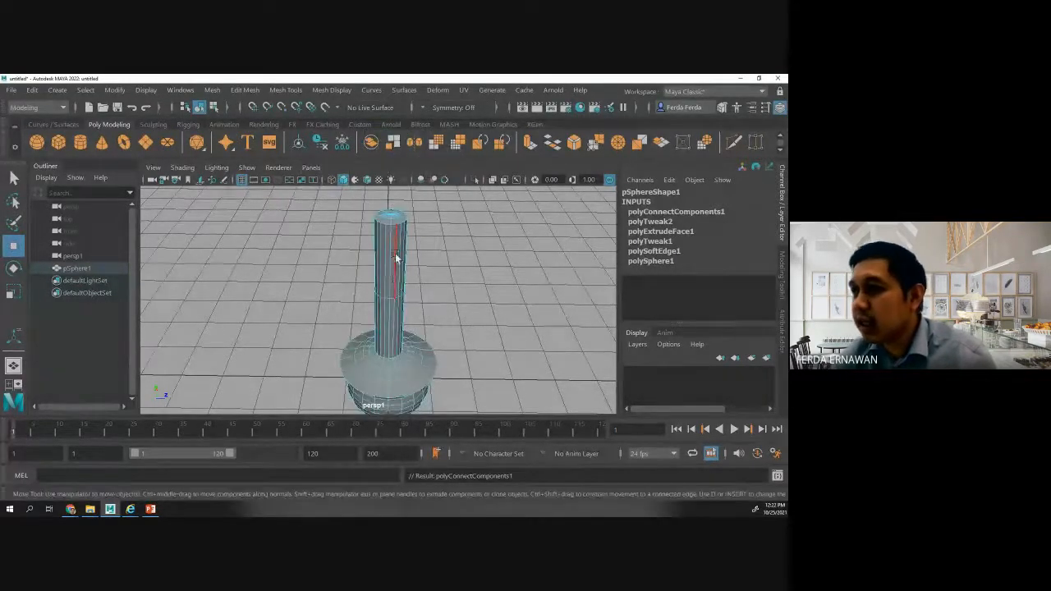
double_click(391, 297)
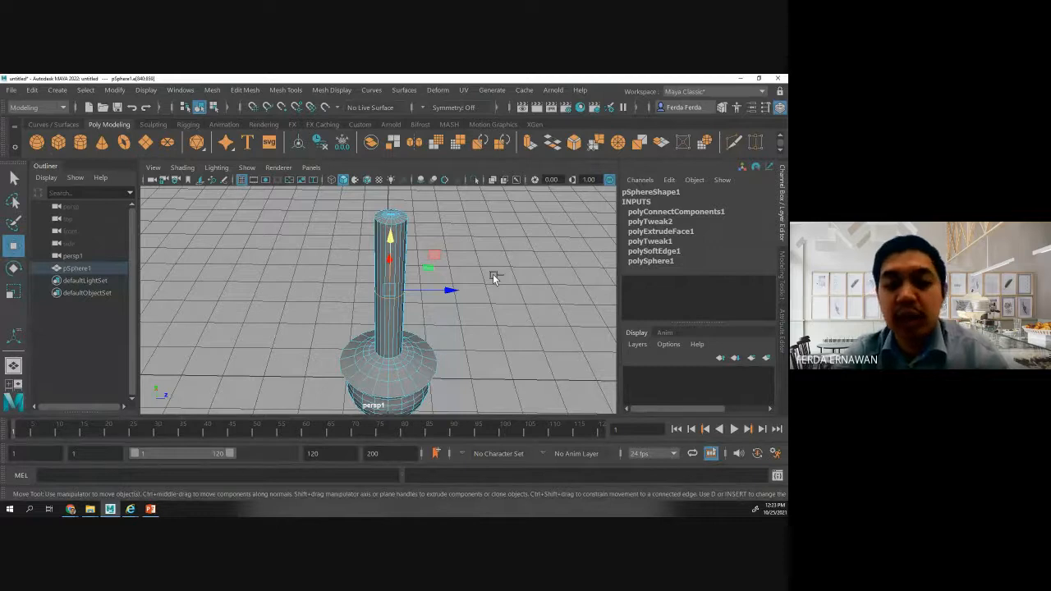
key("Delete")
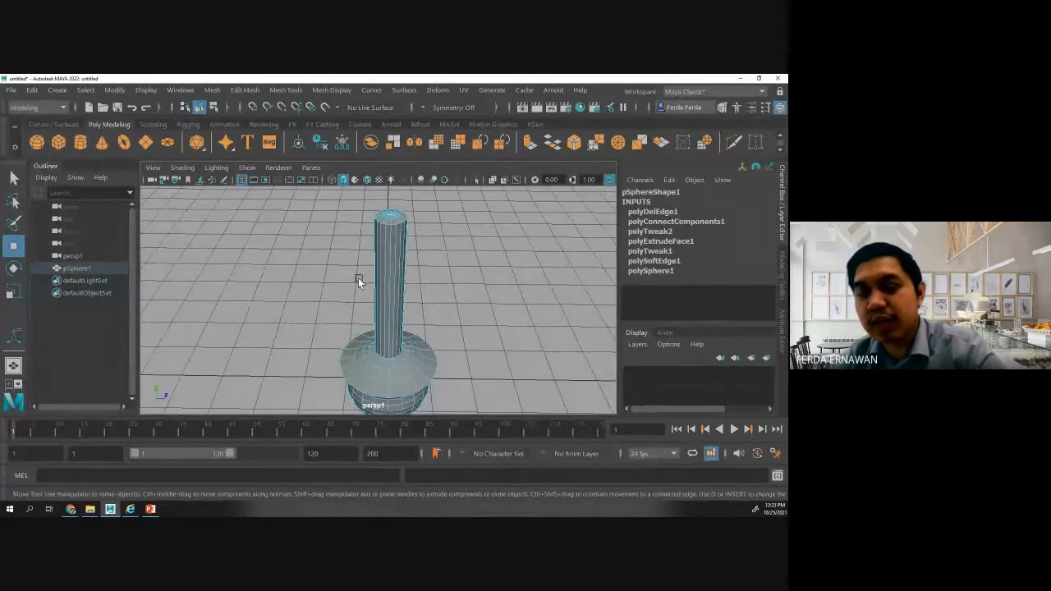
- Box-select the vertical edges around the neck and connect them with a horizontal edge loop
left_click_drag(358, 279, 422, 297)
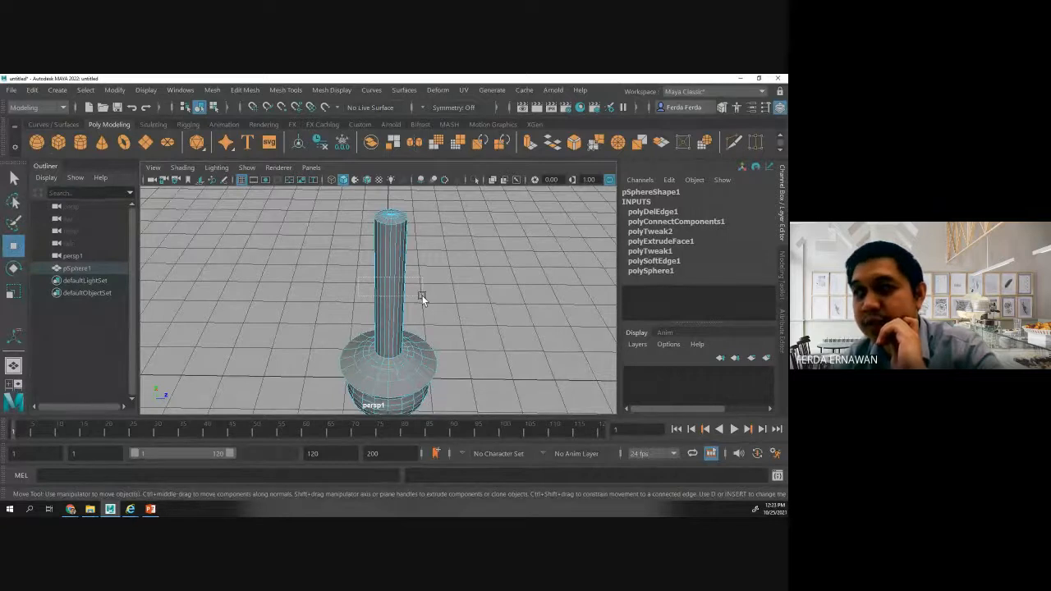
left_click_drag(423, 296, 423, 296)
left_click(245, 90)
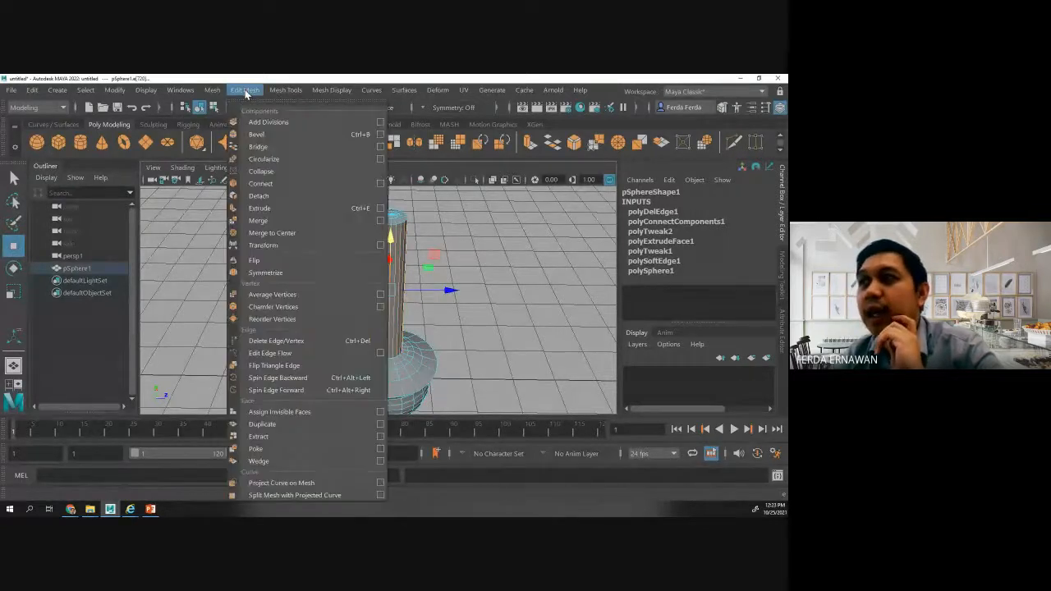
left_click(282, 182)
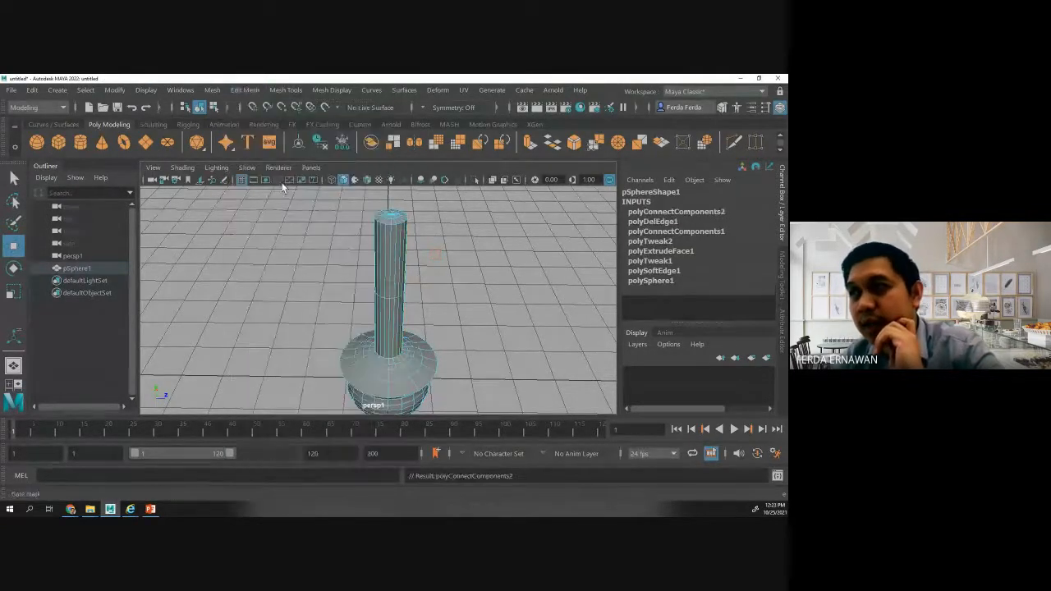
- Select the whole horizontal edge loop around the neck's middle, delete its edges, and clear the selection
left_click(392, 299)
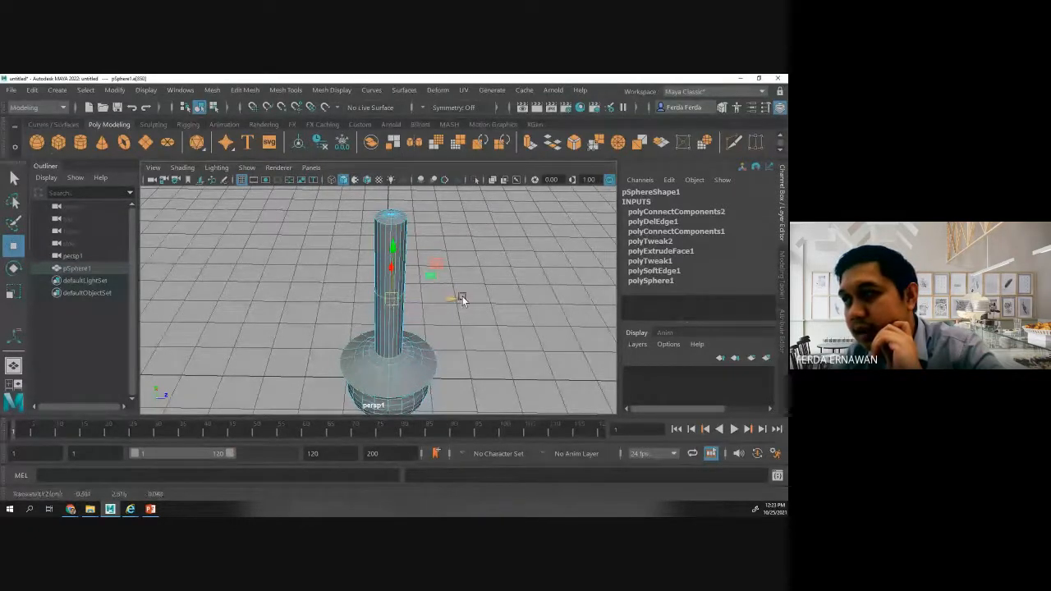
left_click(508, 273)
scroll(406, 305, "up", 3)
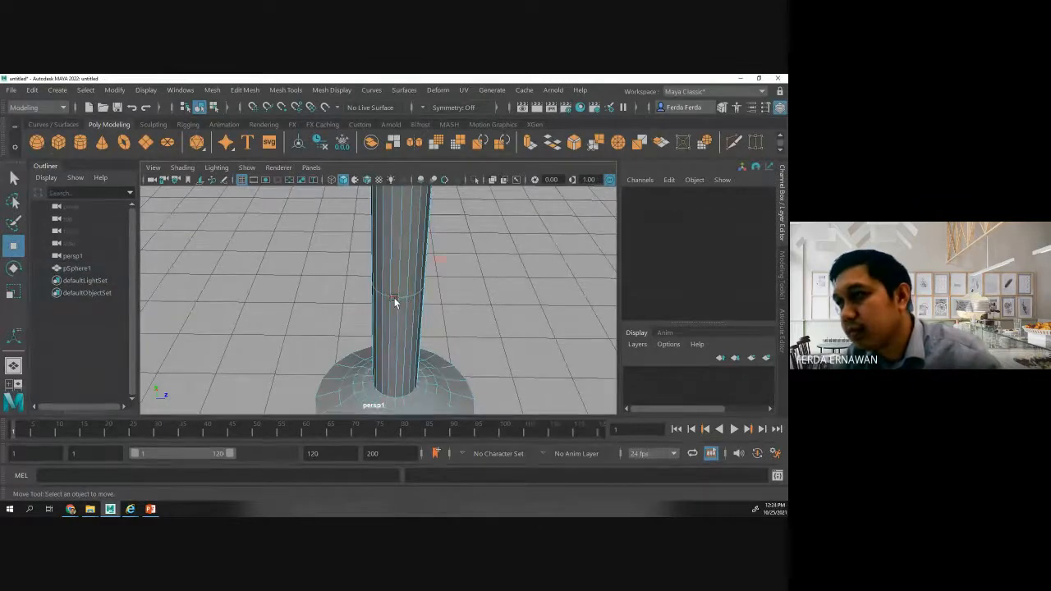
left_click(394, 302)
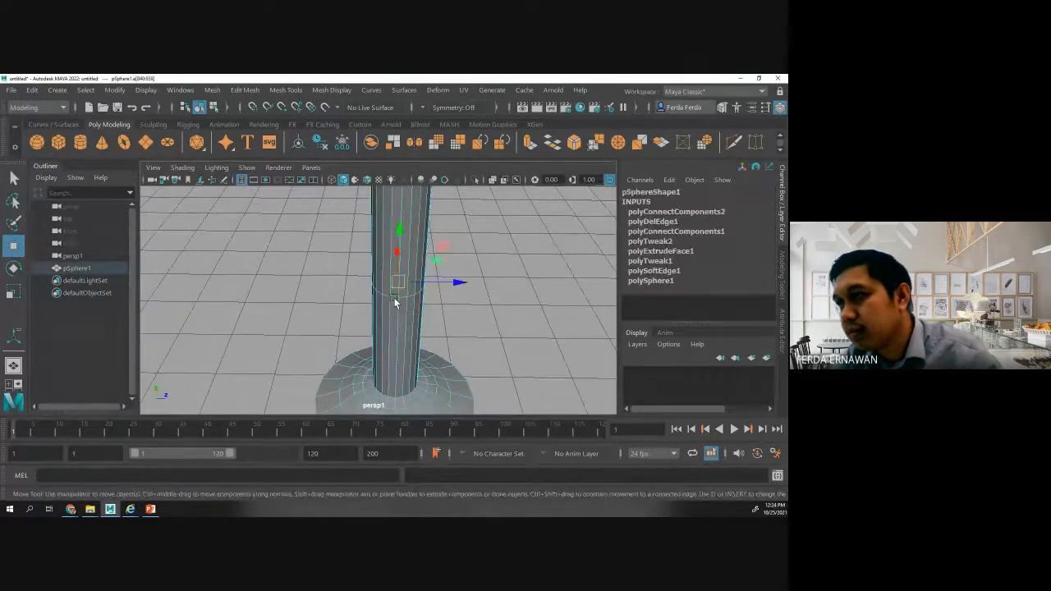
left_click(570, 281)
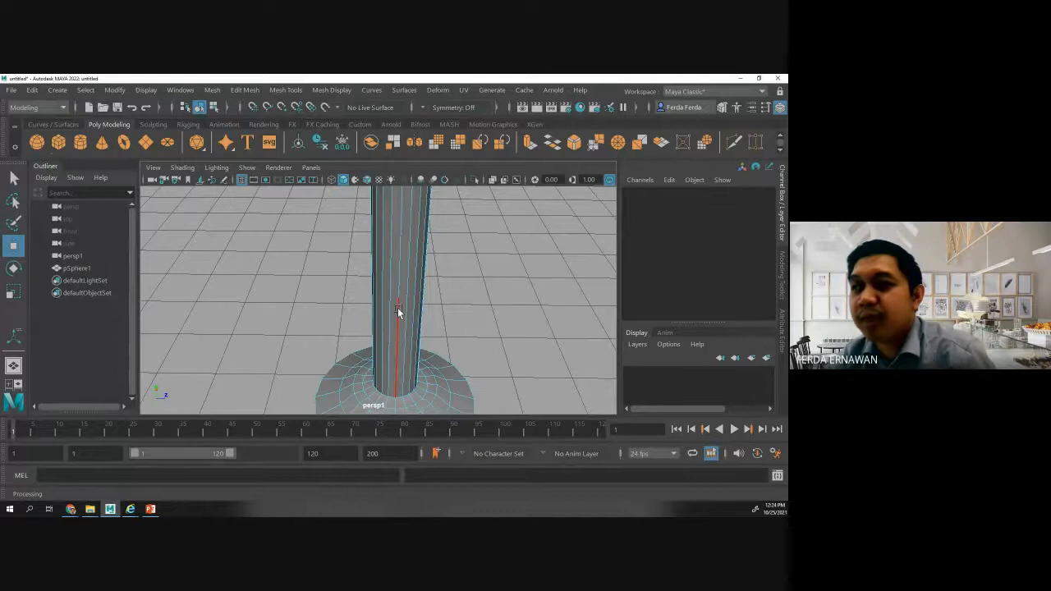
- Box-select the neck's vertical edges, and switch to vertex mode to check the neck for leftover vertices
right_click_drag(399, 309, 524, 264)
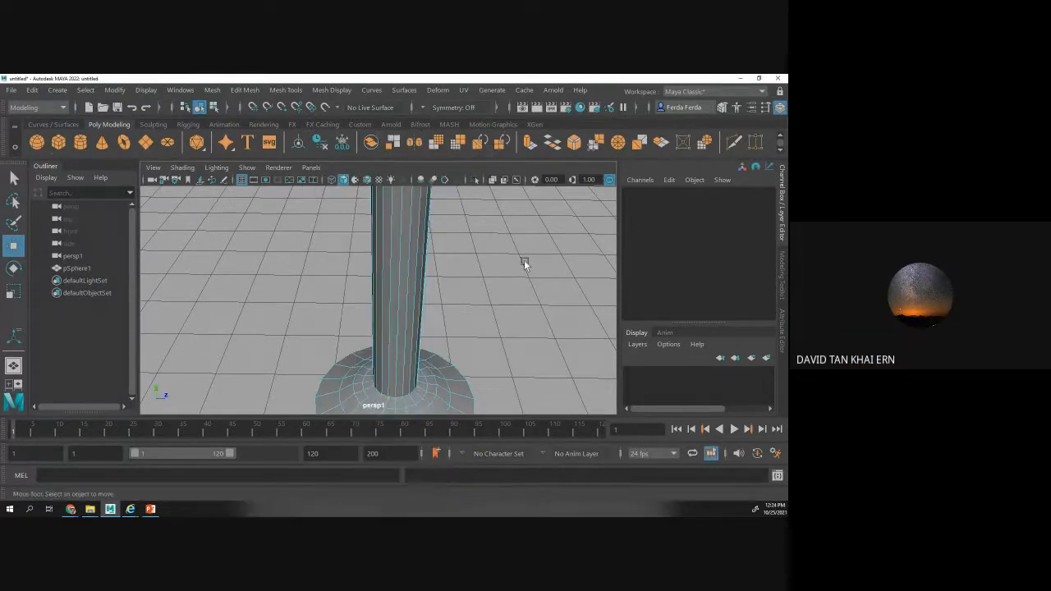
left_click_drag(349, 259, 459, 304)
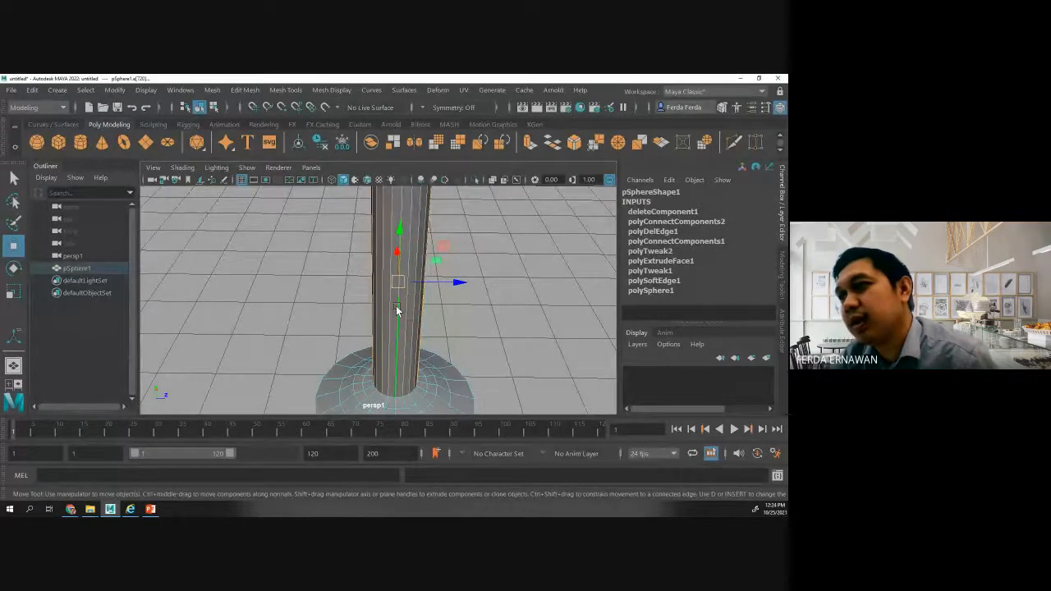
right_click_drag(398, 311, 342, 178)
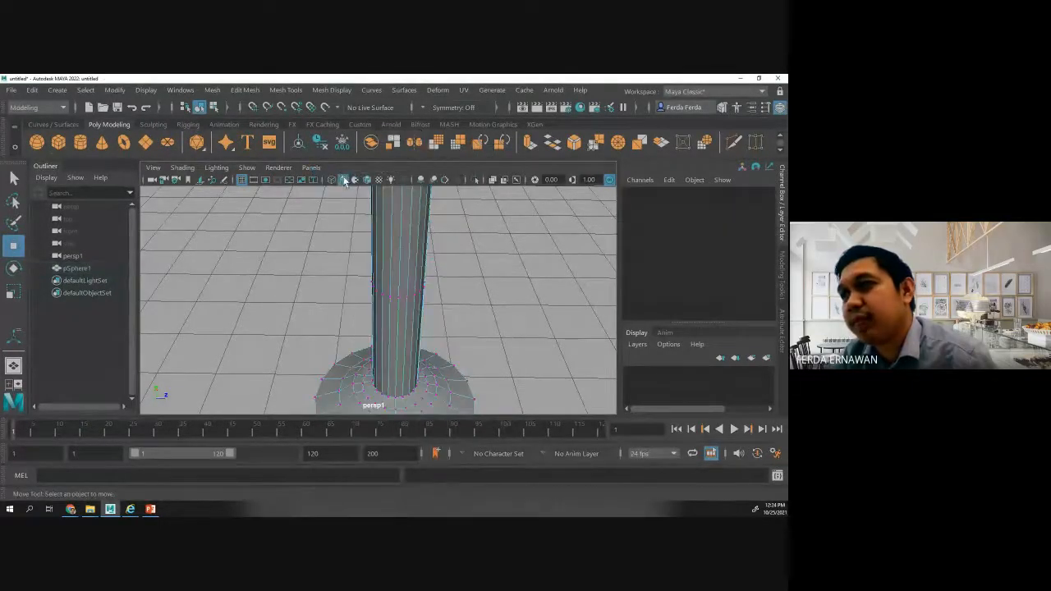
- Undo the edge-only deletion around the neck's middle, and delete that edge loop together with its vertices using Delete Edge/Vertex
left_click_drag(547, 326, 428, 303, "alt")
scroll(427, 301, "down", 3)
scroll(428, 301, "up", 4)
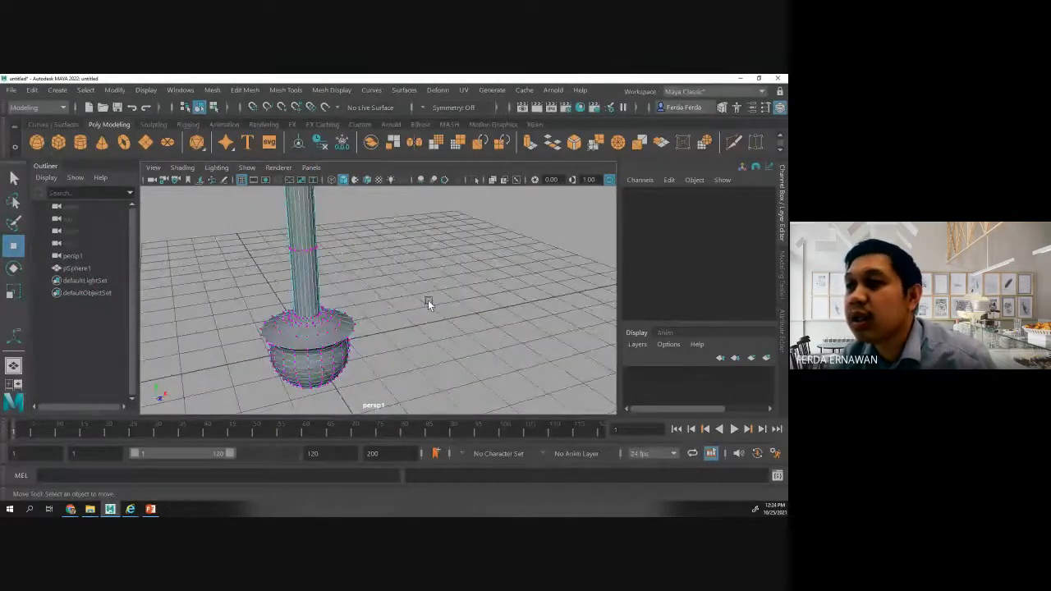
left_click_drag(361, 285, 416, 290, "alt")
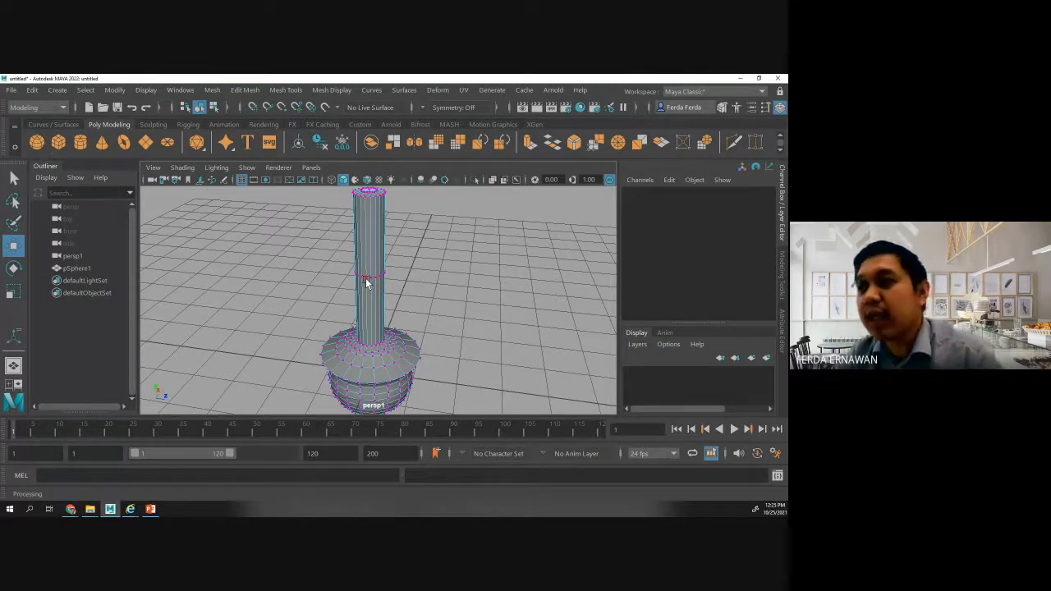
scroll(386, 286, "up", 6)
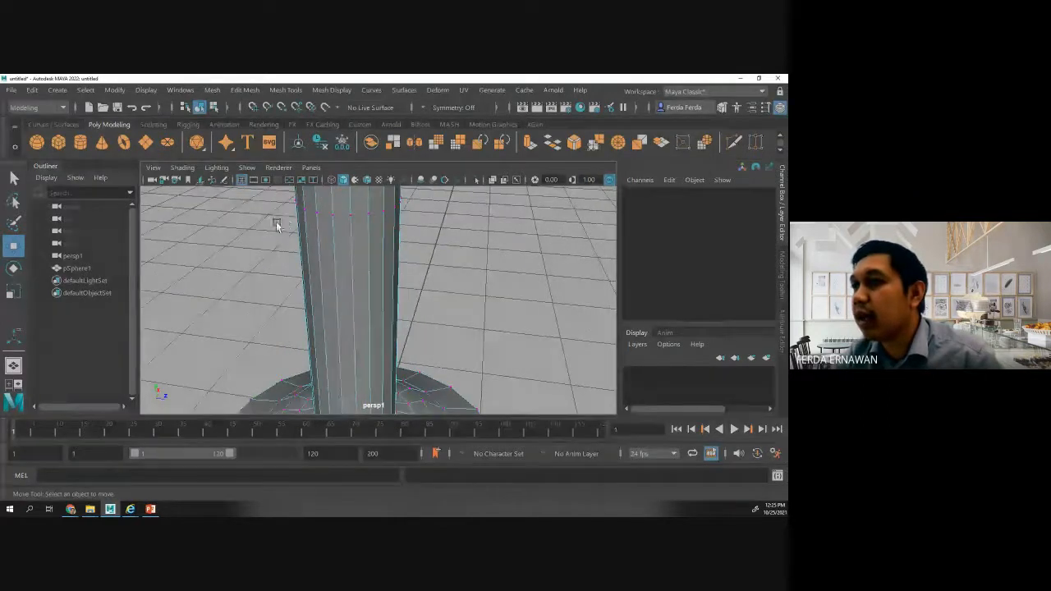
mouse_move(274, 225)
left_mouse_down("alt")
mouse_move(290, 236)
mouse_move(275, 222)
left_mouse_up("alt")
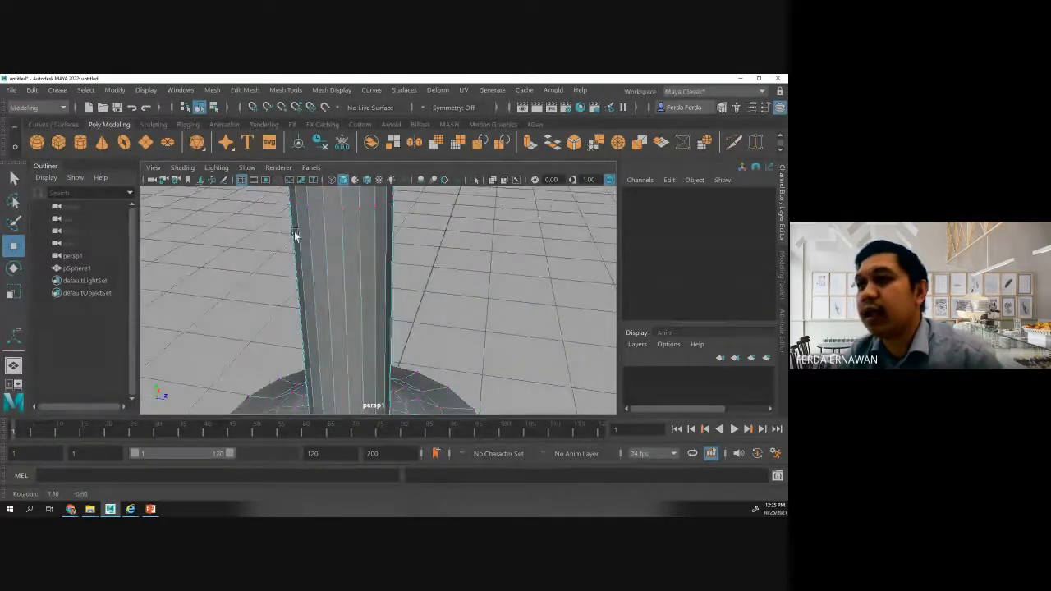
key("ctrl+z")
key("ctrl+z")
key("ctrl+z")
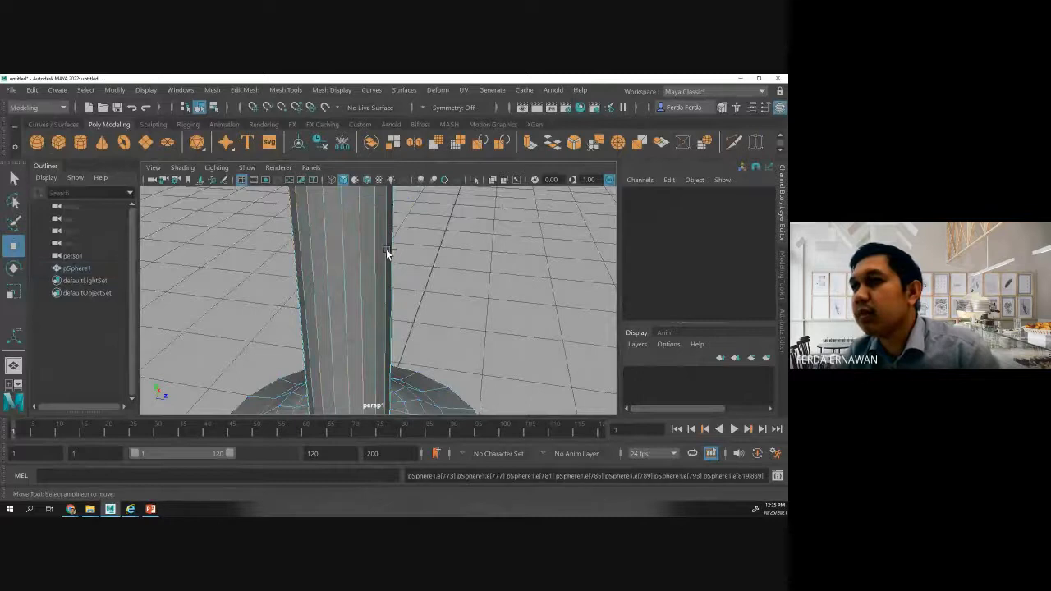
scroll(405, 246, "down", 6)
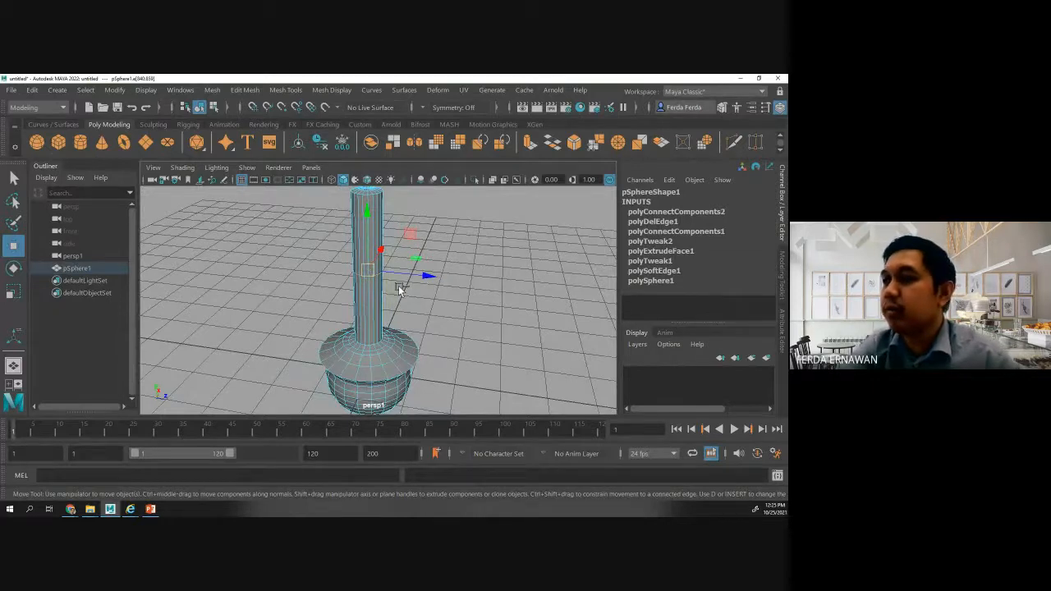
key("ctrl+Delete")
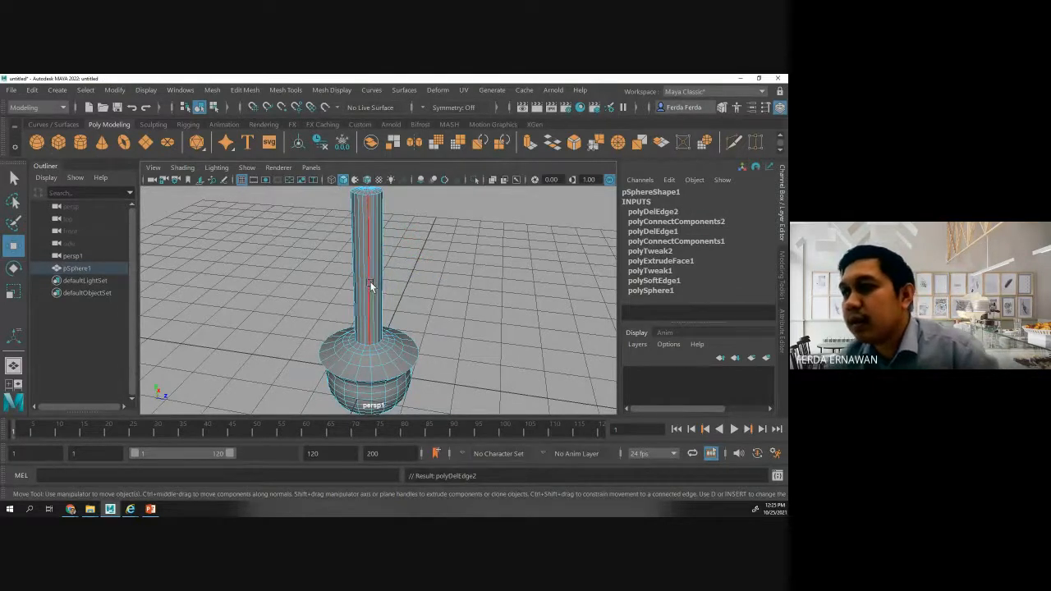
- Switch to vertex mode and box-select across the neck's middle to check for leftover vertices
right_click_drag(367, 280, 309, 178)
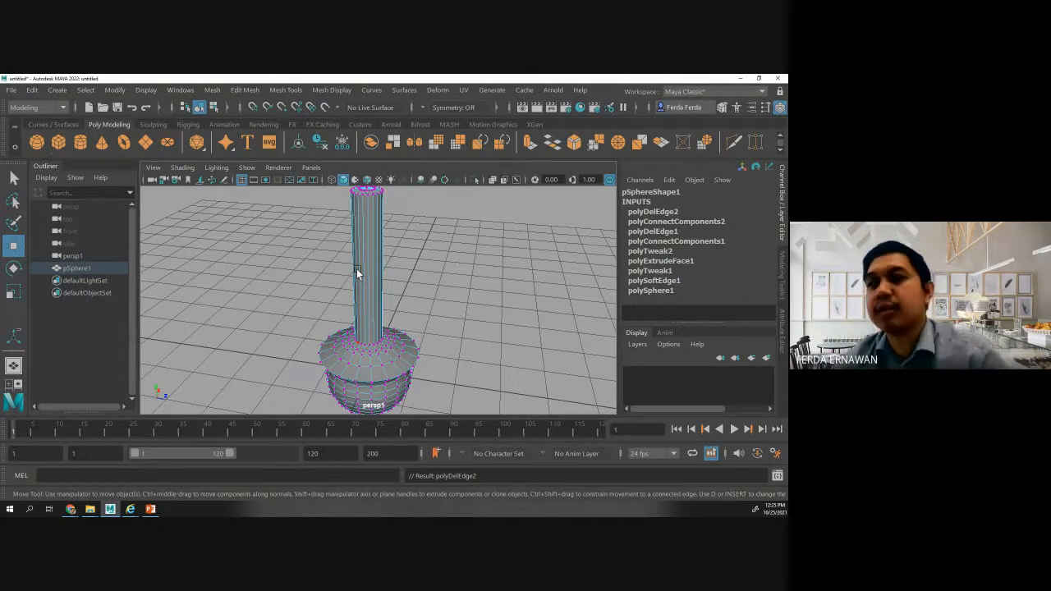
scroll(357, 271, "down", 4)
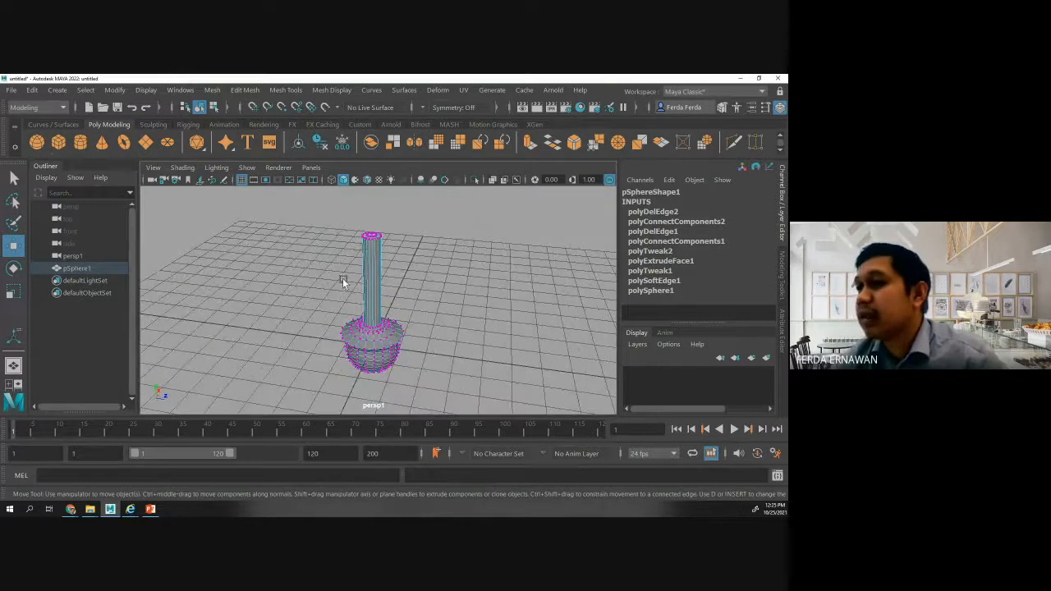
left_click(343, 277)
left_click_drag(332, 267, 403, 287)
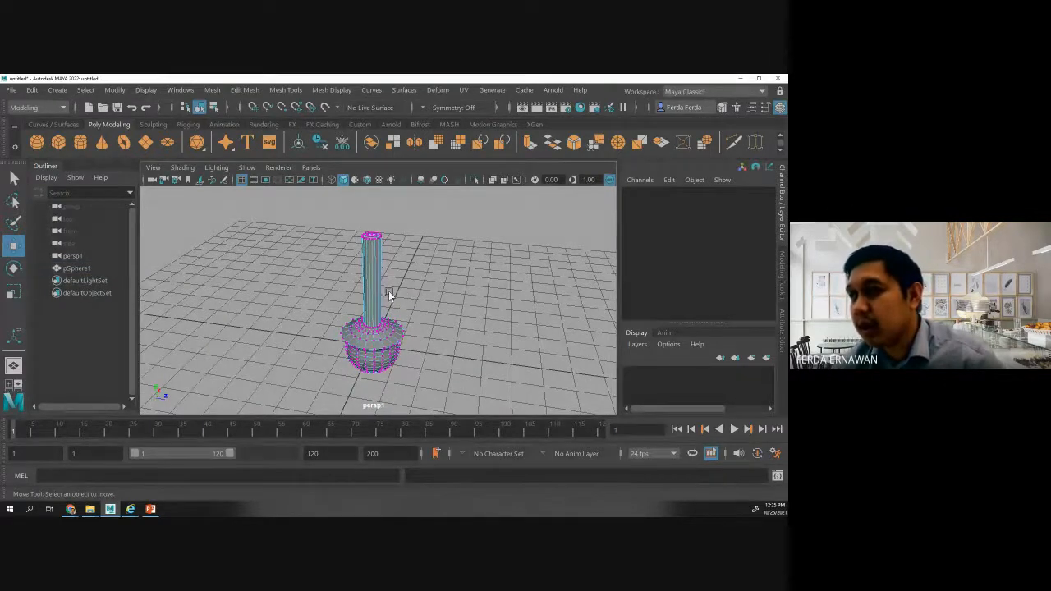
- Switch to edge selection and box-select the vertical edges around the neck
right_click(372, 284)
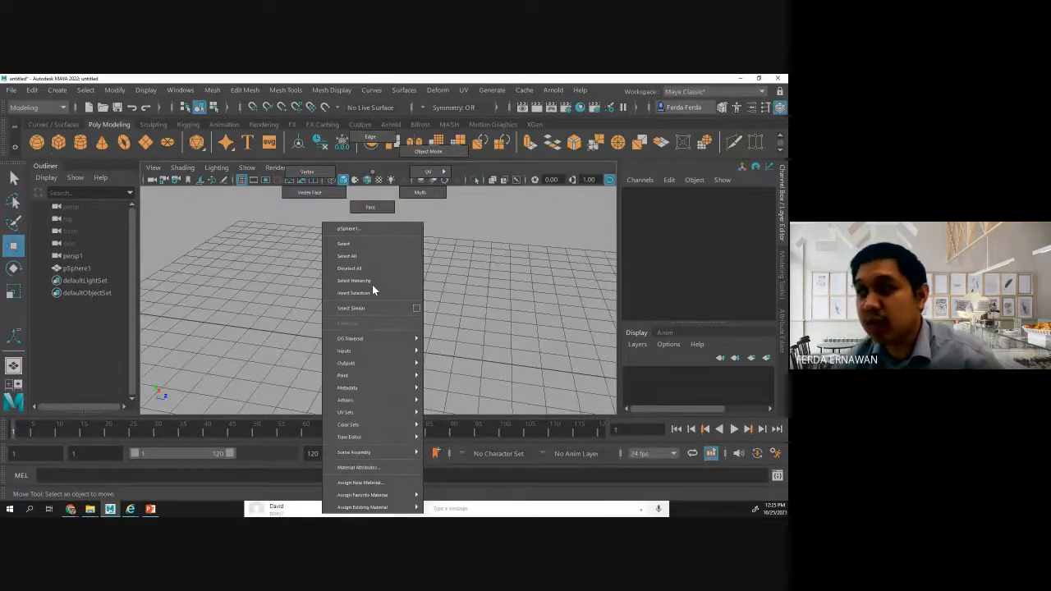
left_click(372, 140)
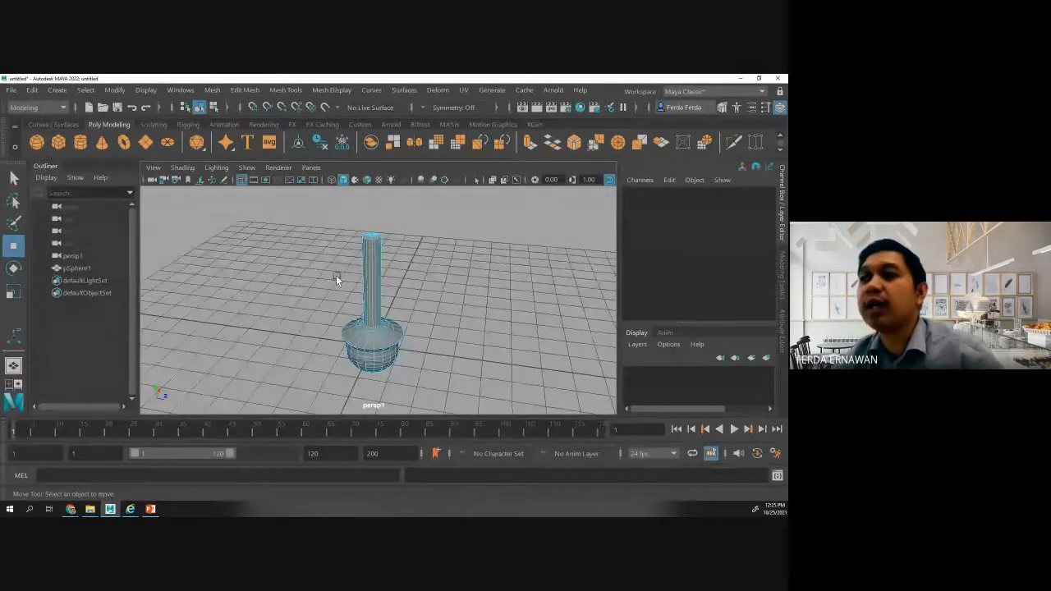
left_click(412, 284)
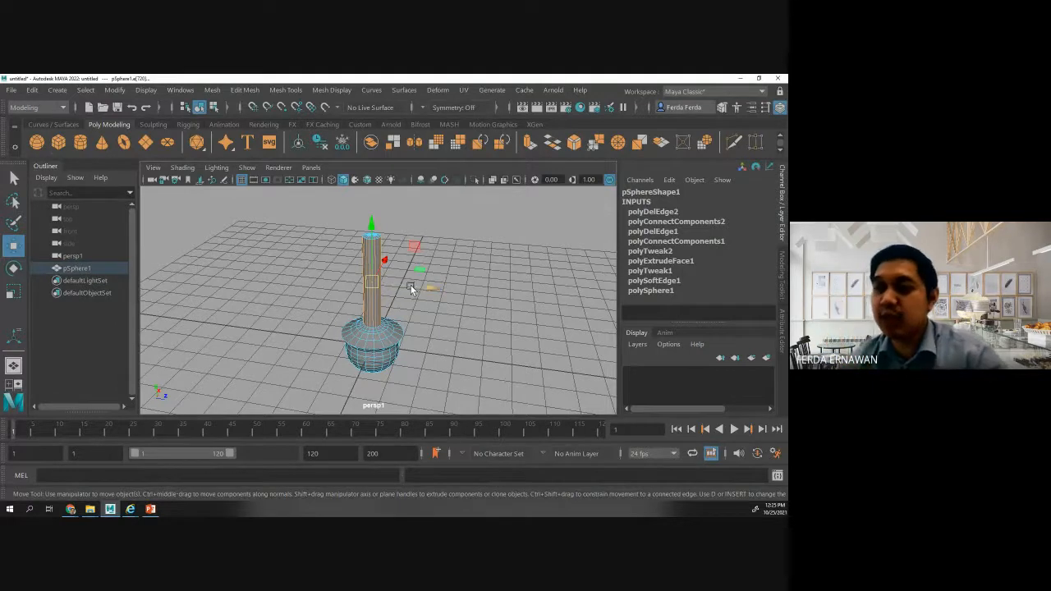
- Connect the neck's selected vertical edges with the Connect tool, setting 4 segments to insert four horizontal edge loops
left_click(269, 92)
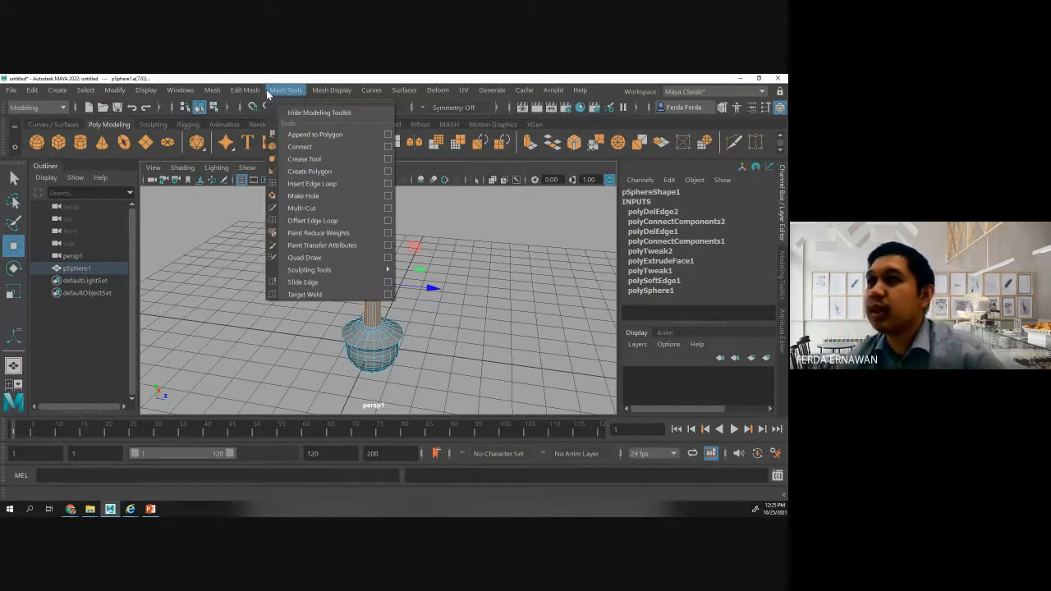
mouse_move(238, 95)
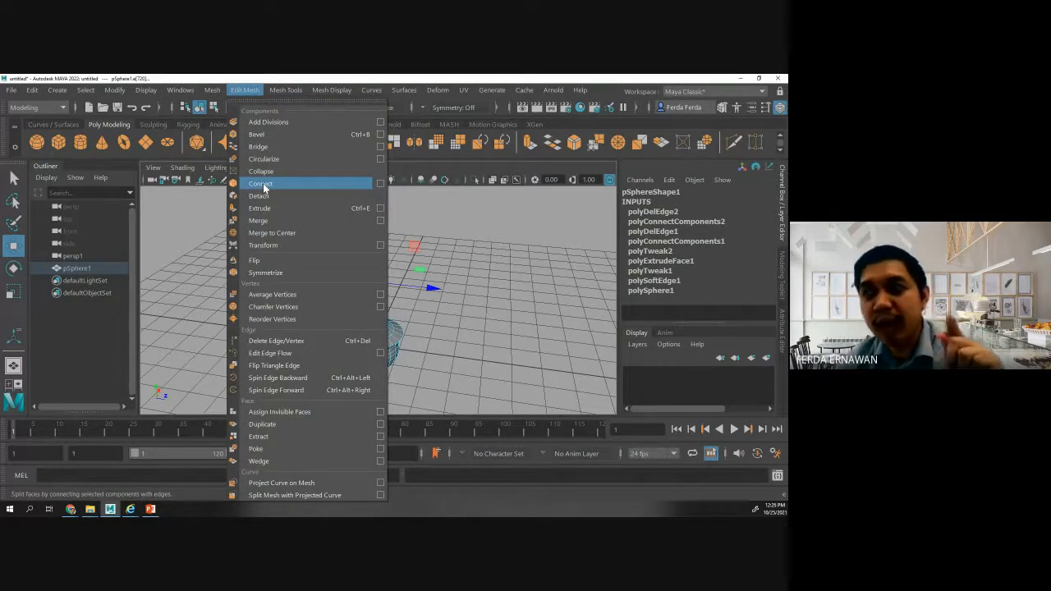
mouse_move(277, 96)
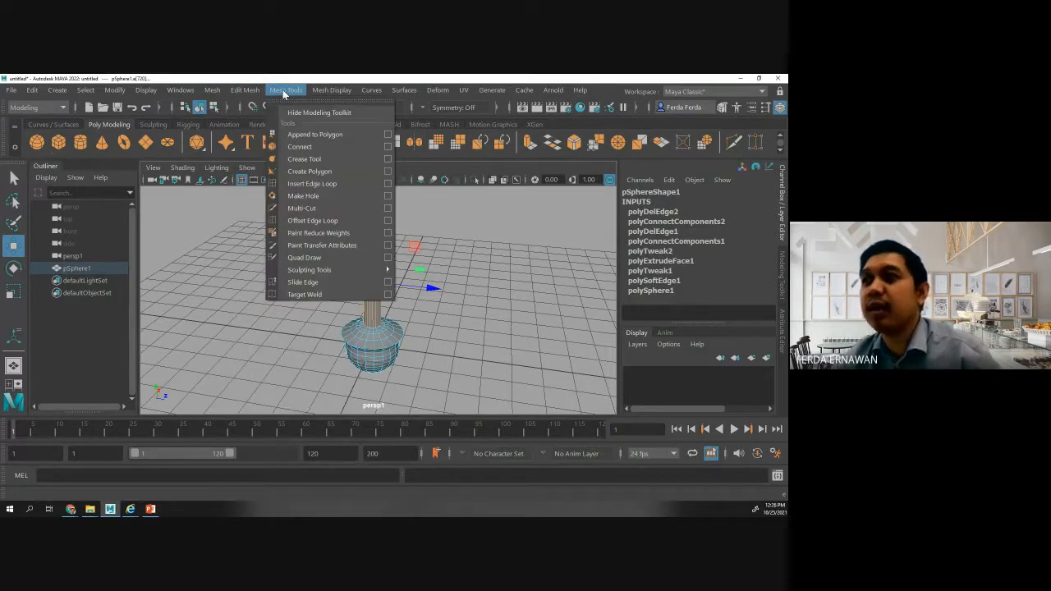
left_click(307, 148)
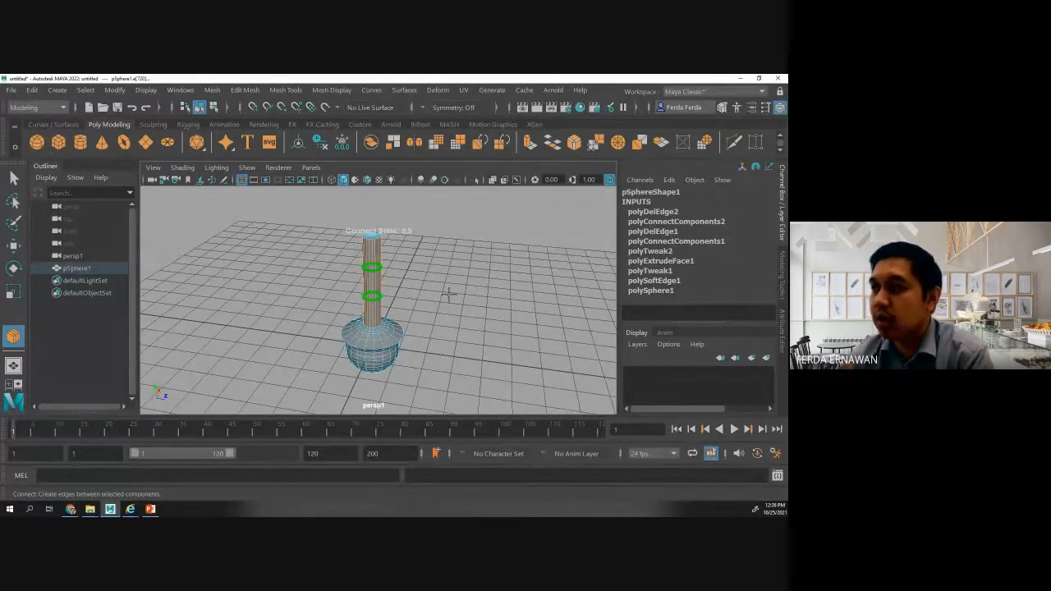
middle_click_drag(418, 291, 318, 307, "ctrl")
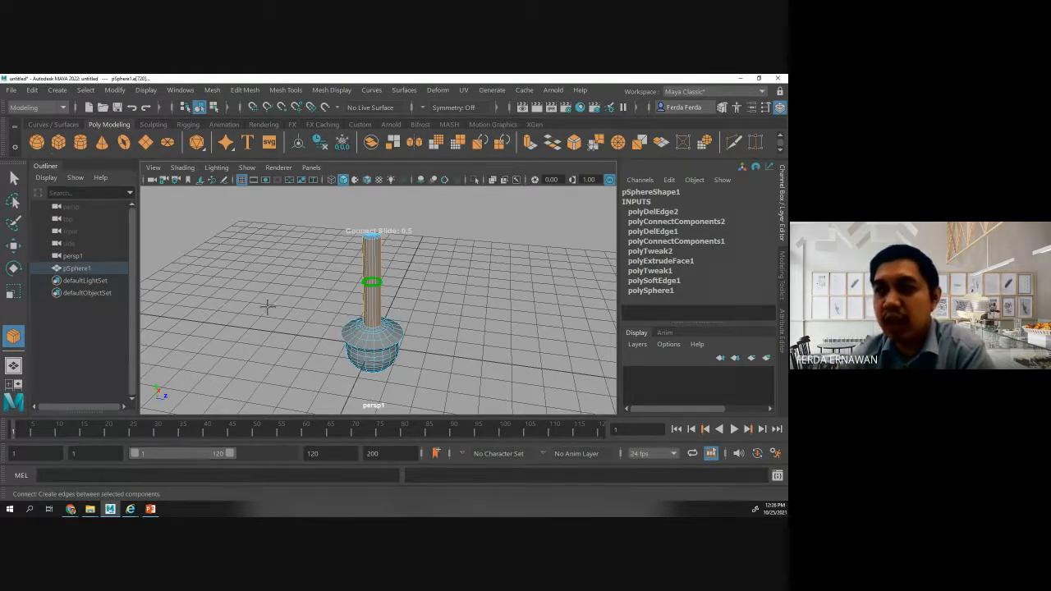
middle_click_drag(386, 308, 495, 310, "ctrl")
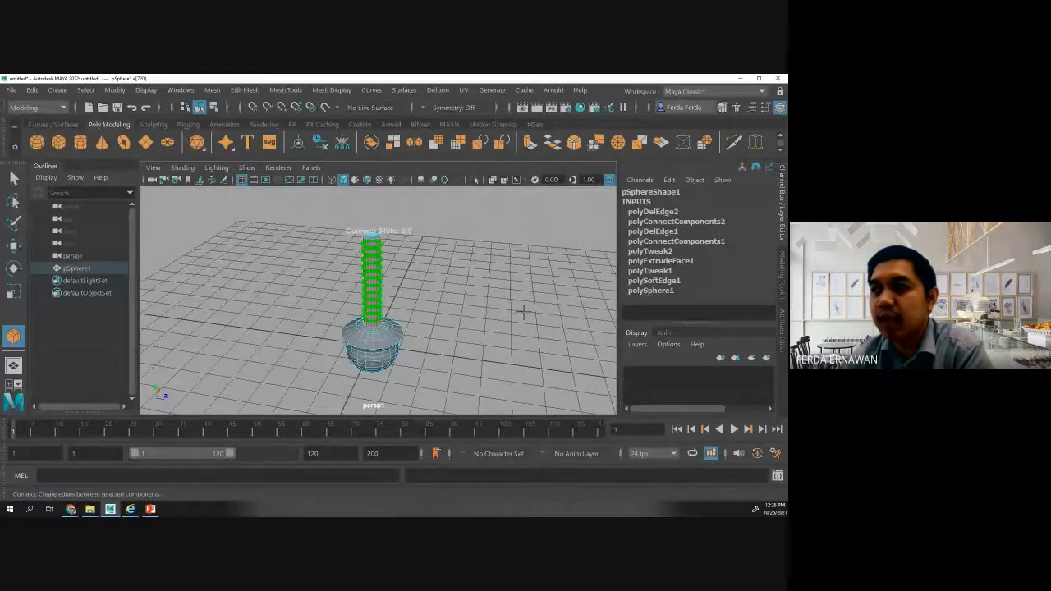
middle_click_drag(522, 311, 432, 305, "ctrl")
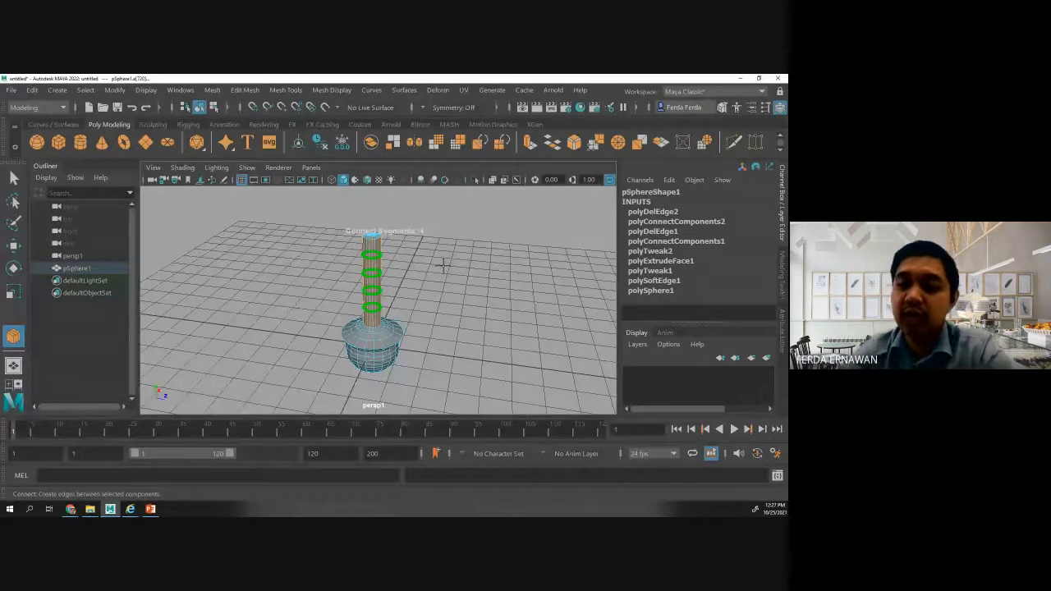
key("w")
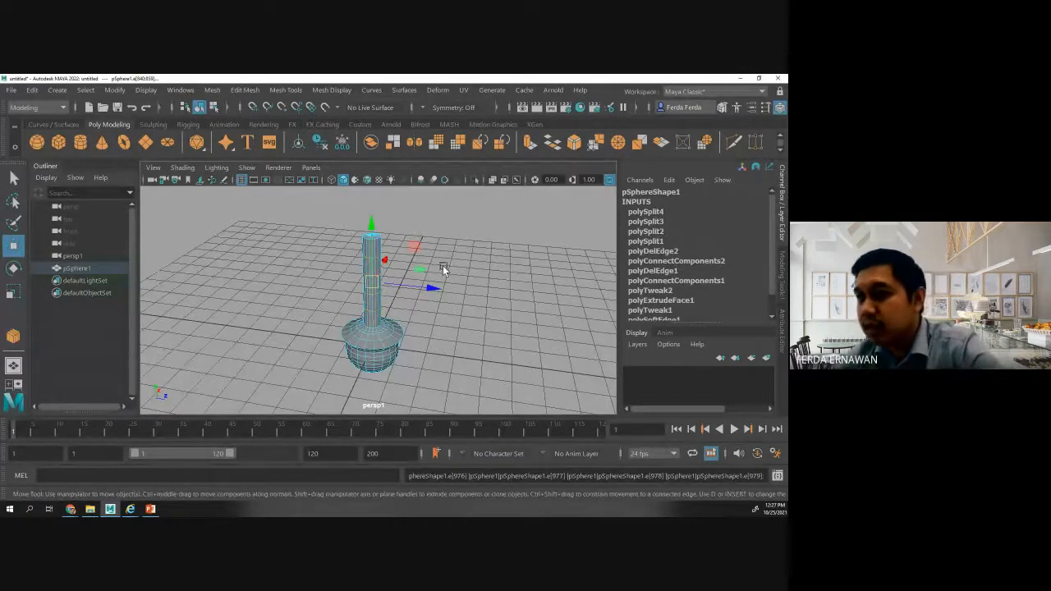
scroll(383, 303, "up", 3)
scroll(381, 299, "up", 2)
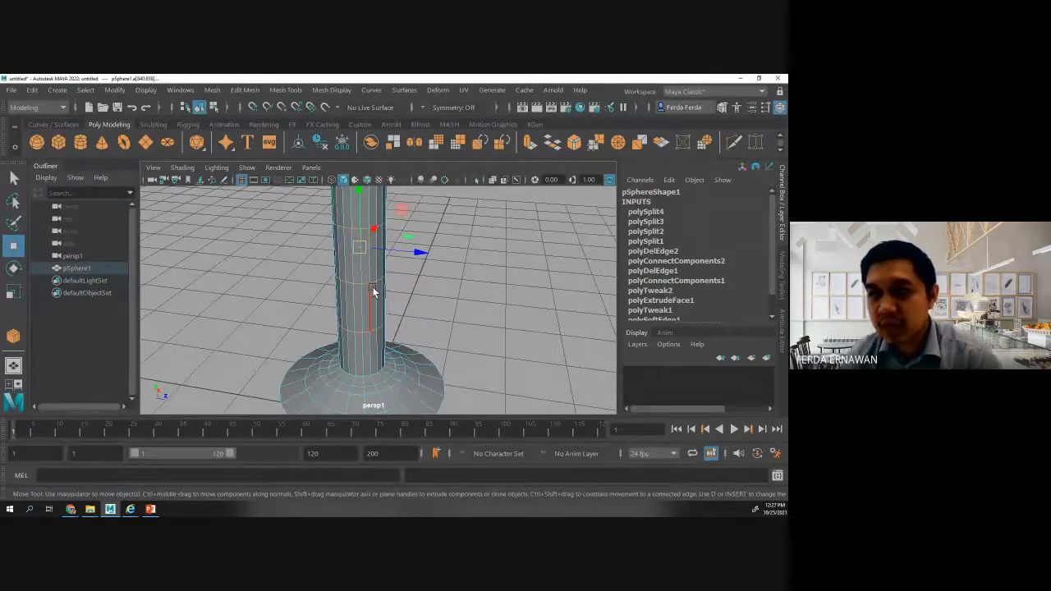
scroll(373, 292, "down", 5)
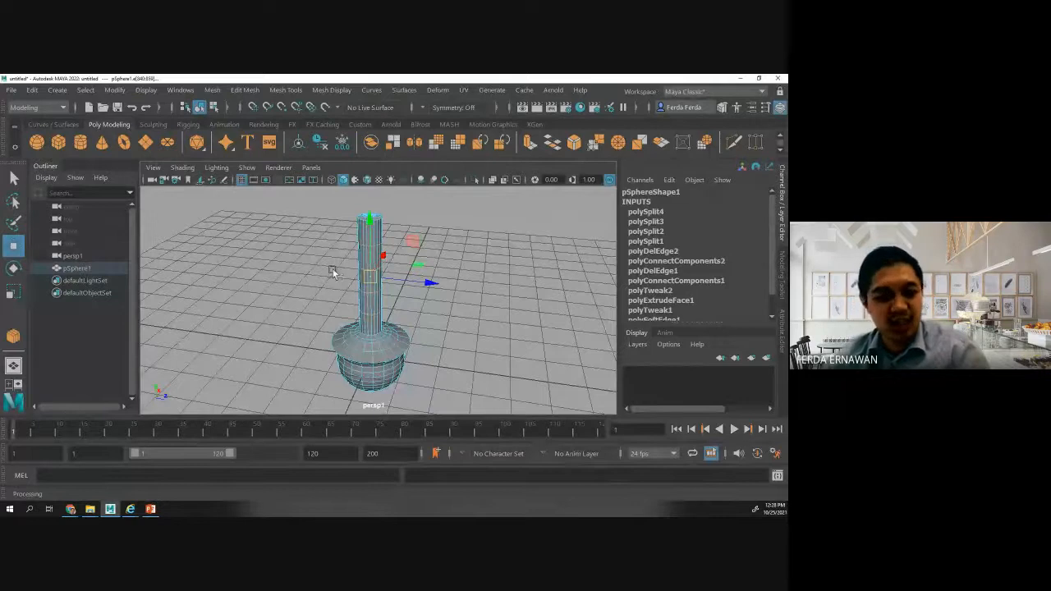
- Undo the four-segment connection on the neck and clear the selection
key("ctrl+z")
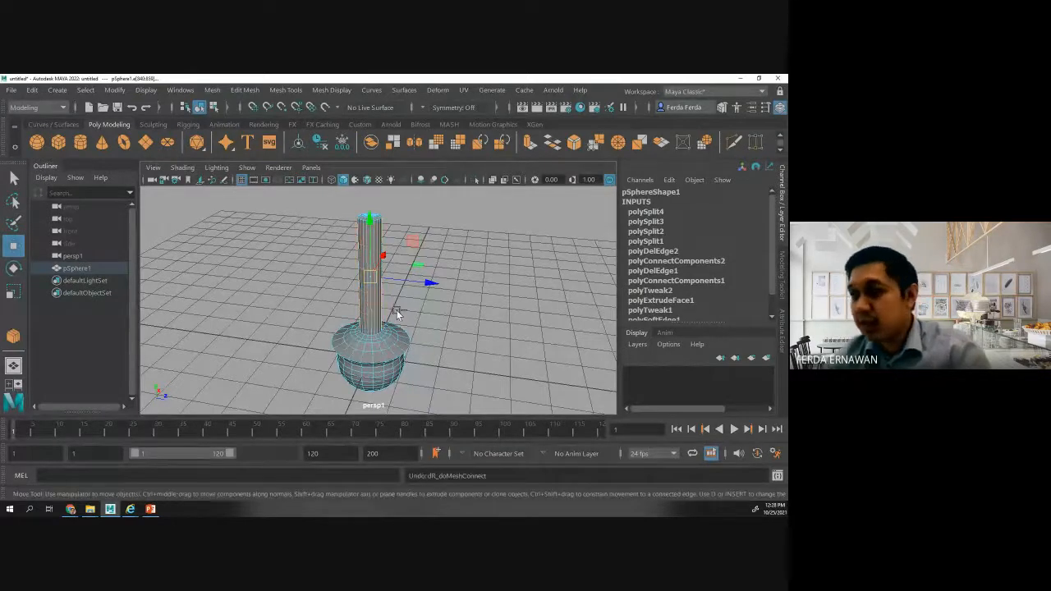
left_click(417, 310)
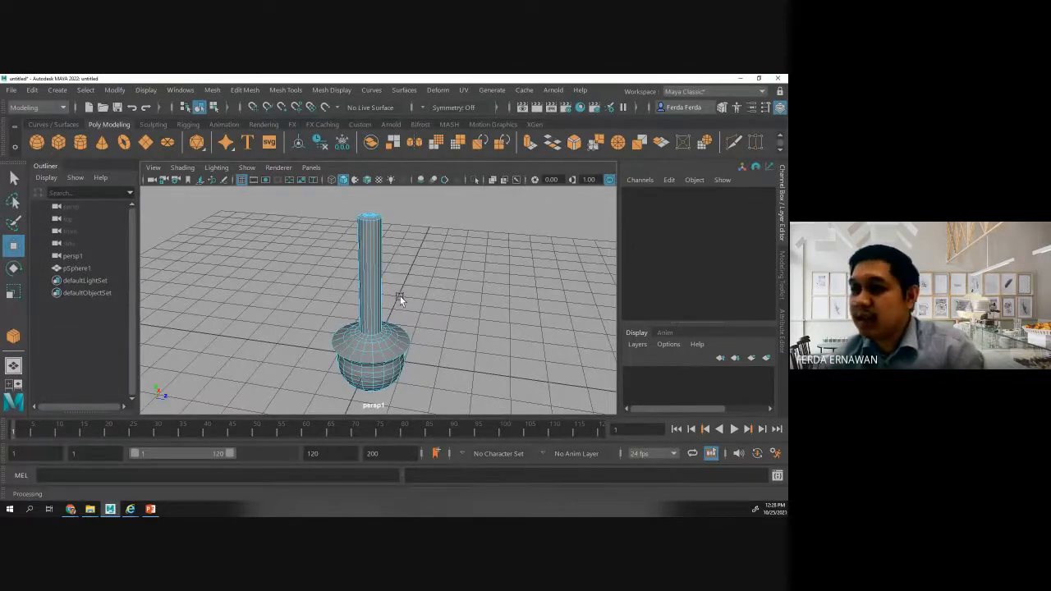
- Box-select the neck's edges, try a larger box over the whole mesh, and clear the selection
left_click_drag(390, 308, 395, 317, "alt")
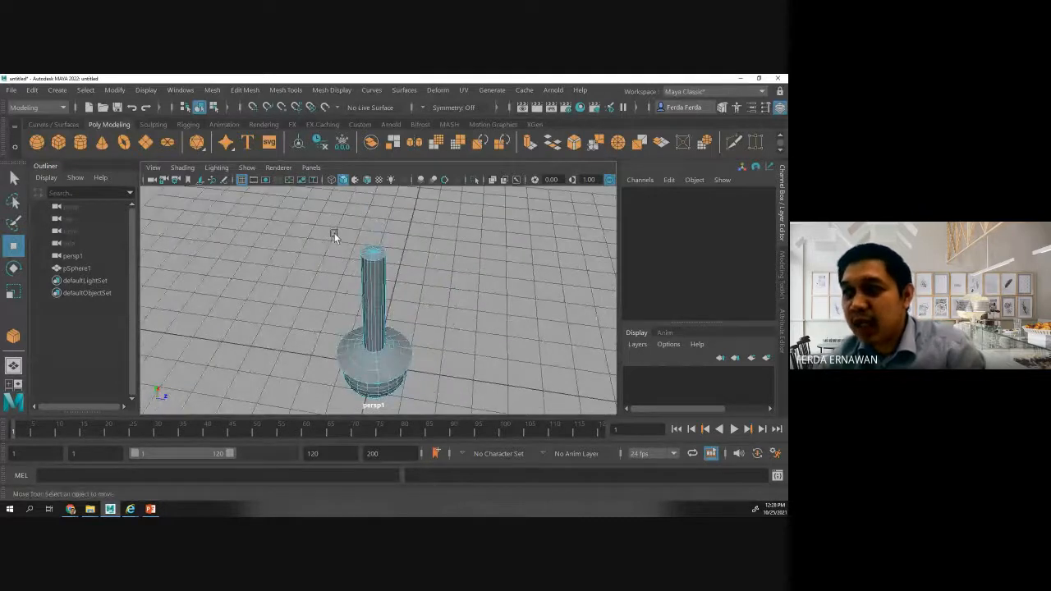
mouse_move(334, 236)
left_mouse_down("alt")
mouse_move(389, 270)
mouse_move(373, 228)
mouse_move(347, 233)
left_mouse_up("alt")
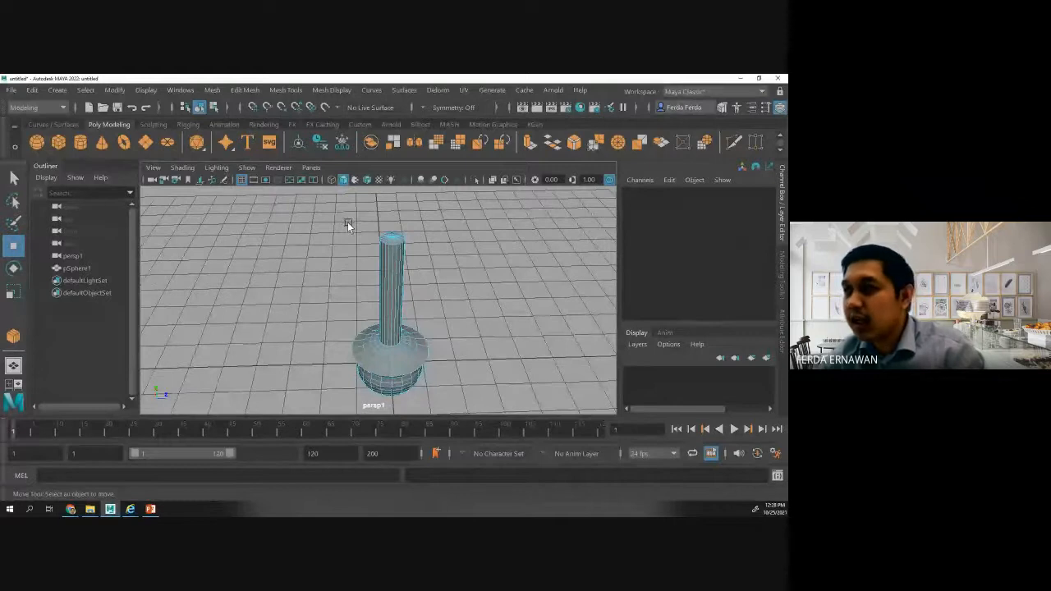
left_click_drag(451, 261, 451, 261)
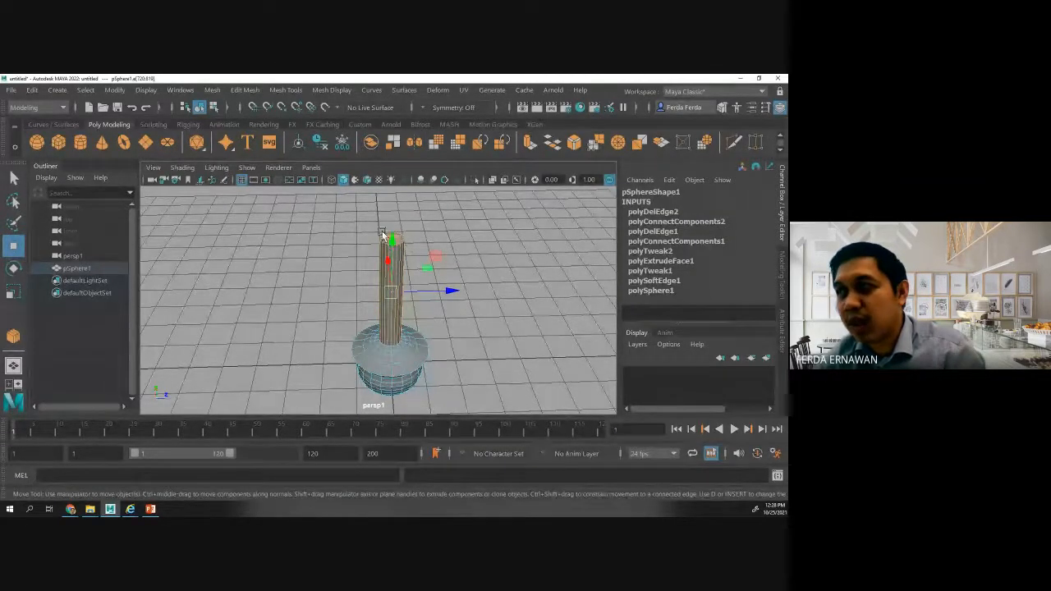
left_click(342, 246)
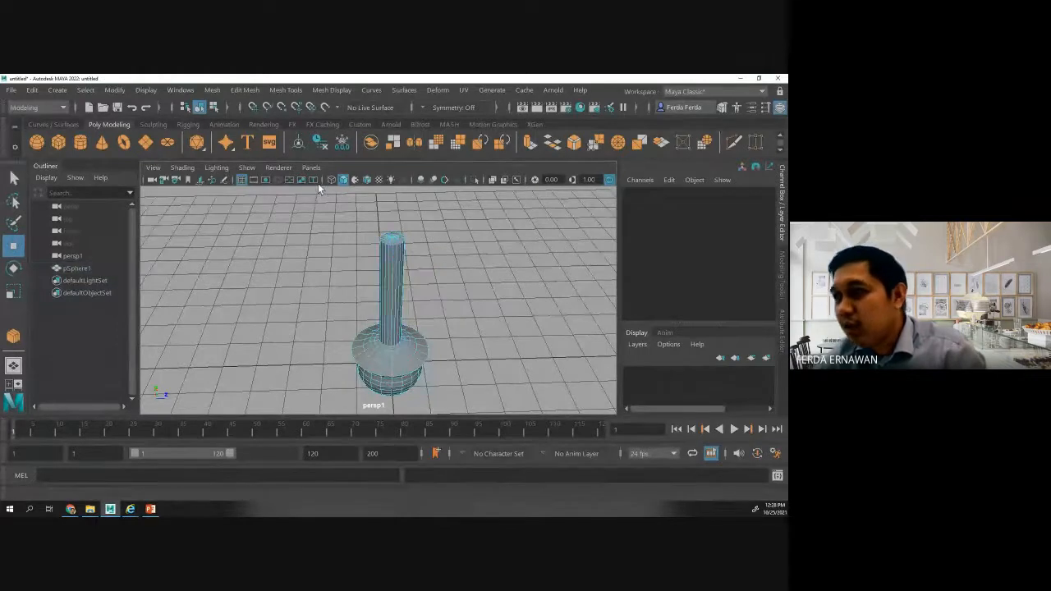
left_click_drag(317, 251, 530, 395)
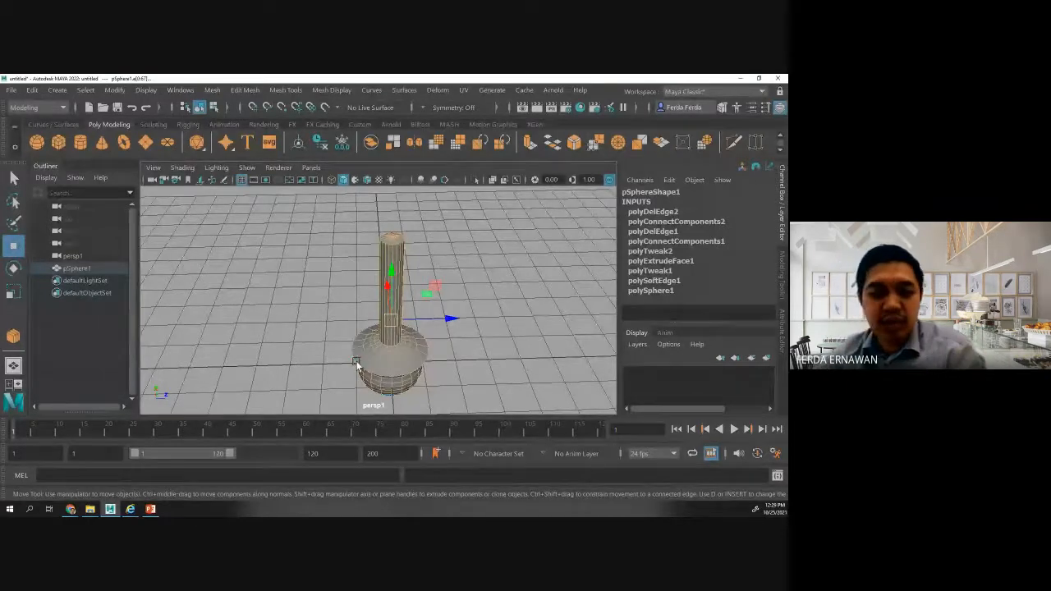
left_click_drag(337, 369, 333, 362, "alt")
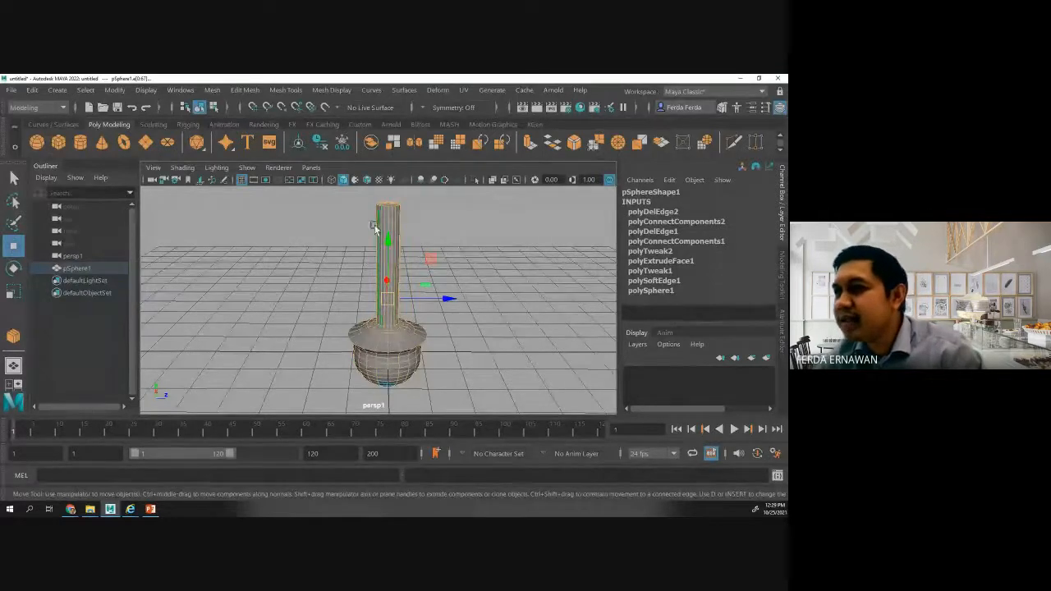
left_click(345, 265)
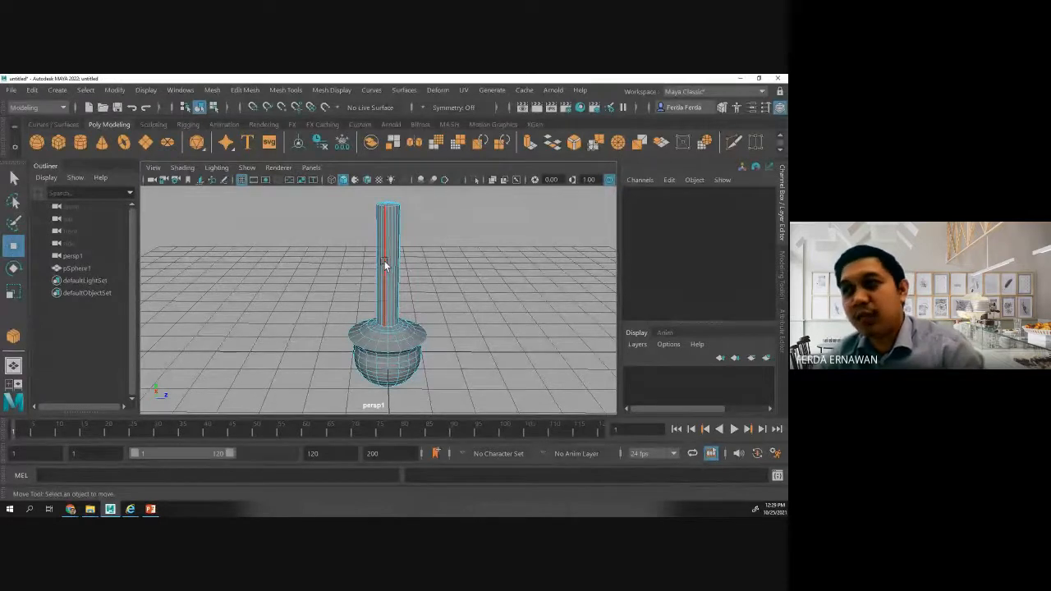
- Try selecting the neck's vertical edges one by one in edge mode, and clear the selection
right_click_drag(385, 265, 386, 140)
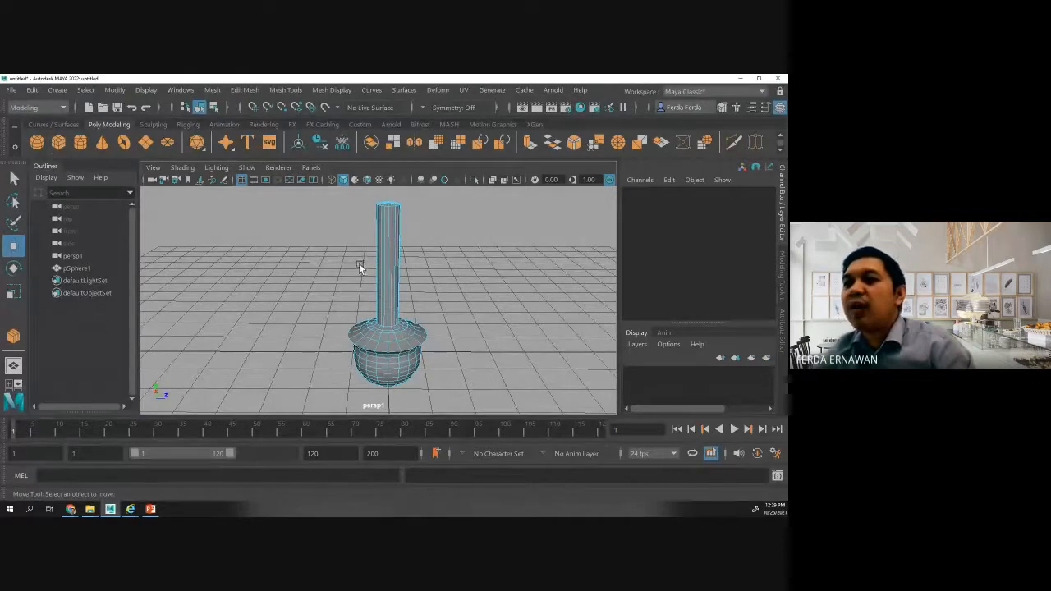
double_click(398, 261)
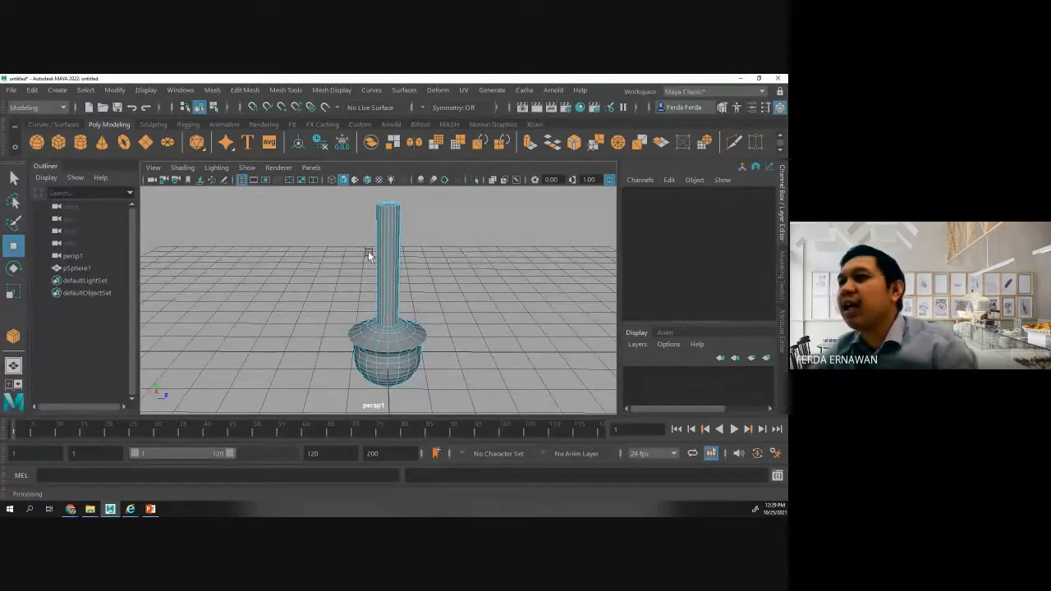
double_click(387, 269)
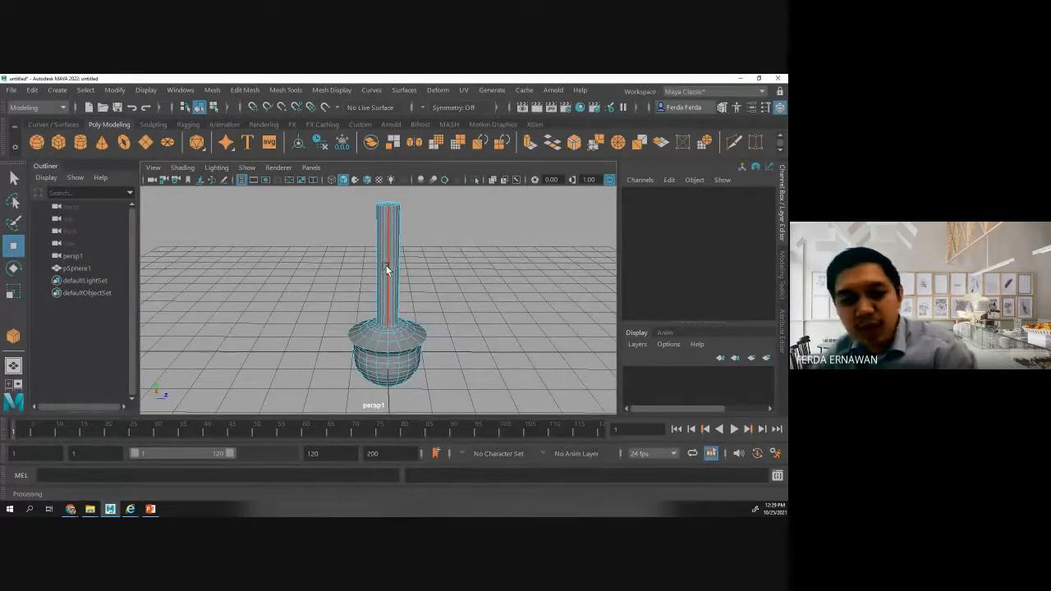
key("w")
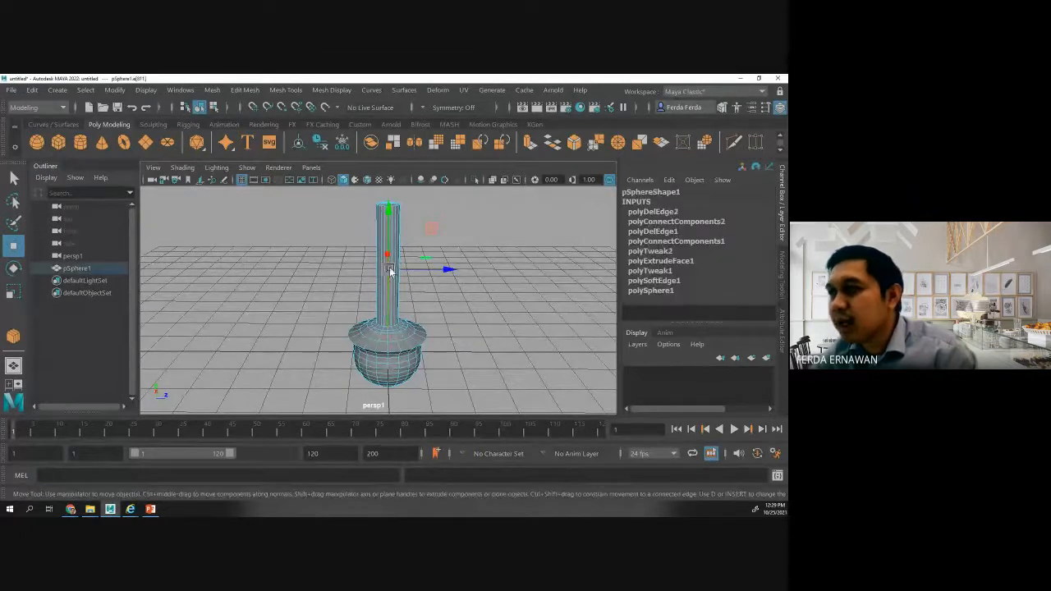
left_click(392, 284, "shift")
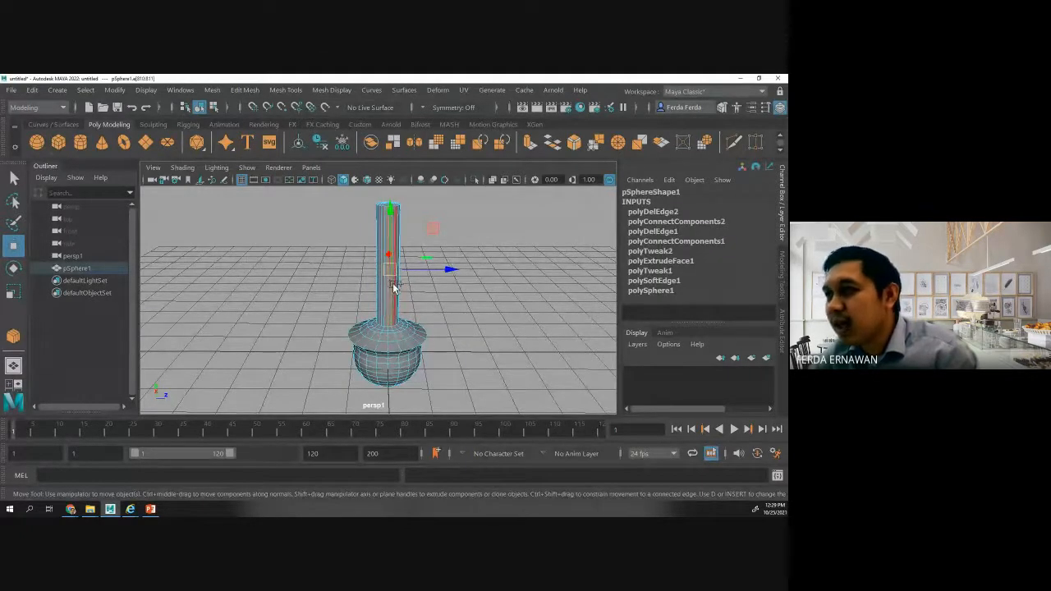
left_click(395, 284, "shift")
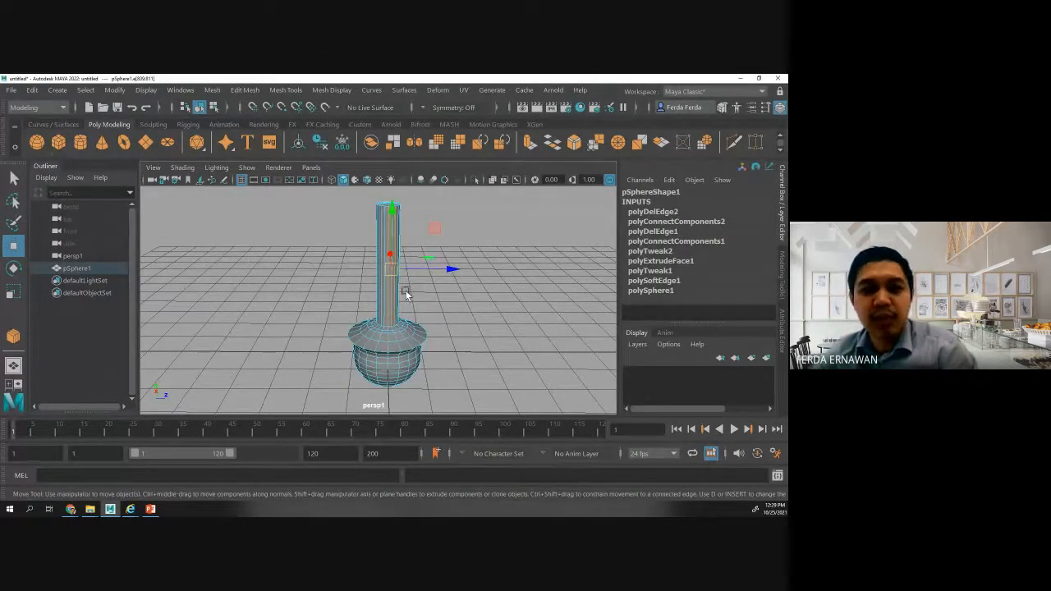
left_click(426, 288)
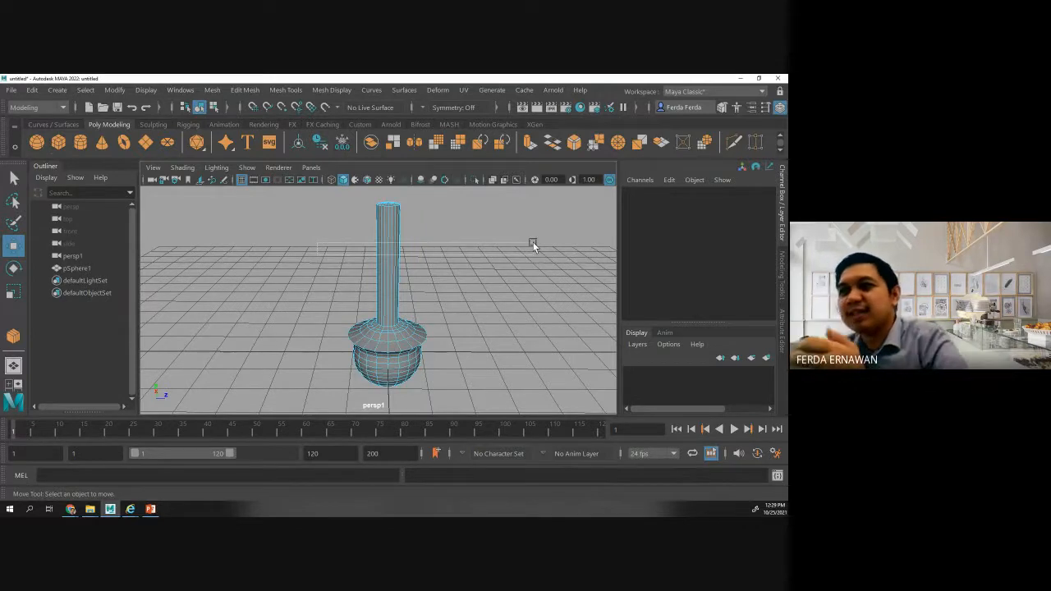
- Box-select the neck's vertical edges and connect them with the Connect tool, setting 6 segments
left_click_drag(318, 254, 533, 243)
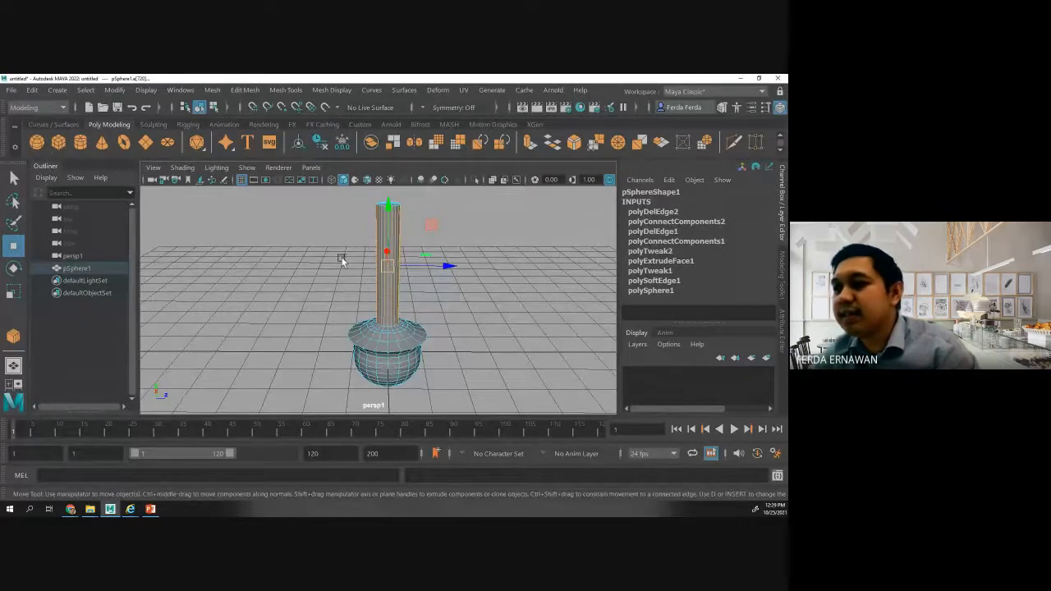
mouse_move(315, 270)
left_mouse_down("alt")
mouse_move(421, 285)
mouse_move(481, 274)
mouse_move(244, 282)
mouse_move(243, 297)
mouse_move(318, 278)
left_mouse_up("alt")
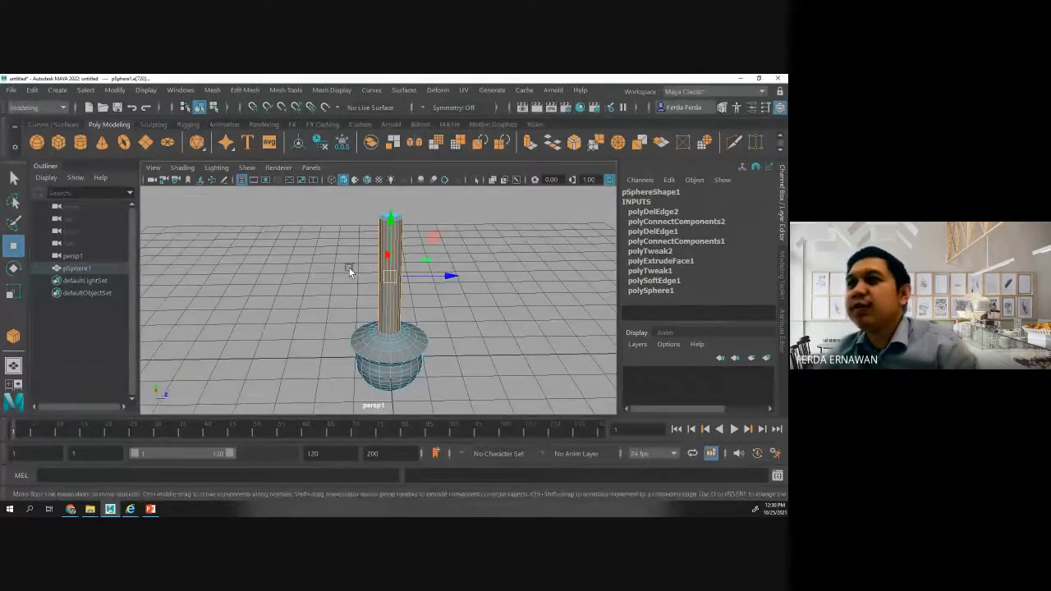
left_click(285, 92)
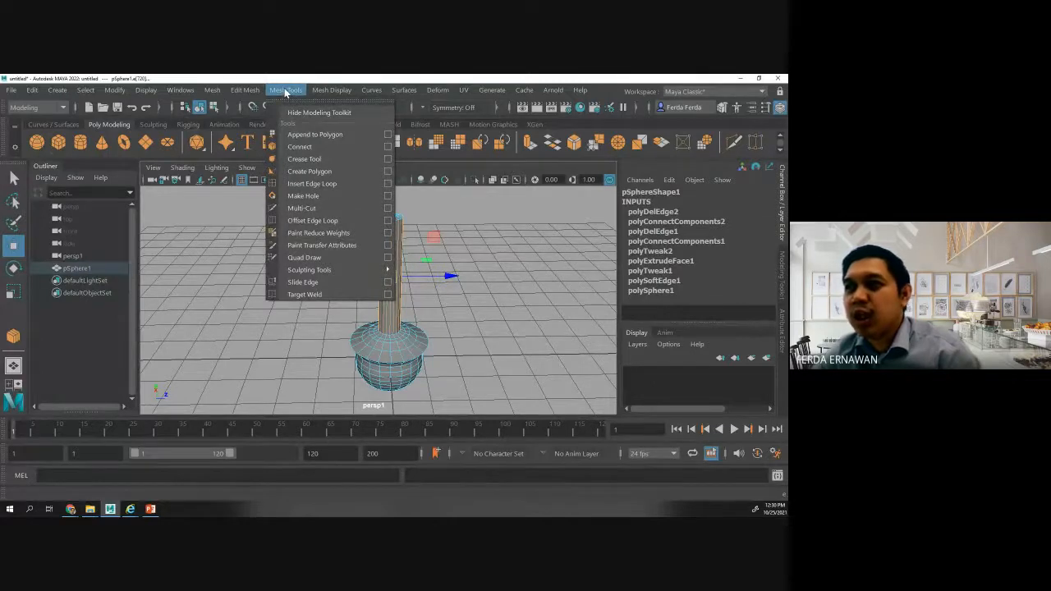
left_click(301, 147)
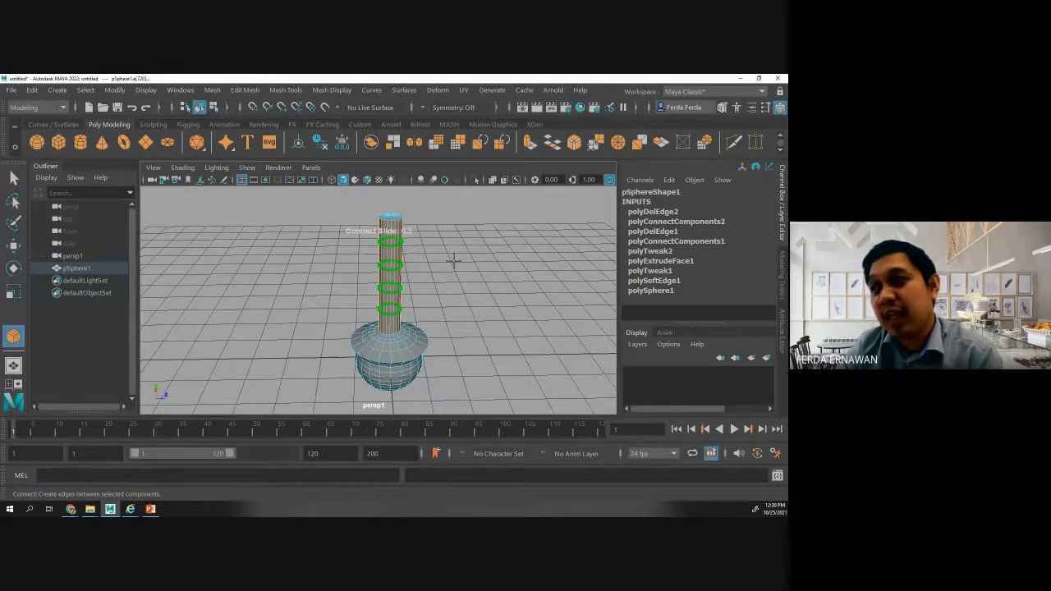
mouse_move(453, 261)
middle_mouse_down("ctrl")
mouse_move(591, 263)
mouse_move(371, 259)
mouse_move(455, 260)
mouse_move(441, 259)
middle_mouse_up("ctrl")
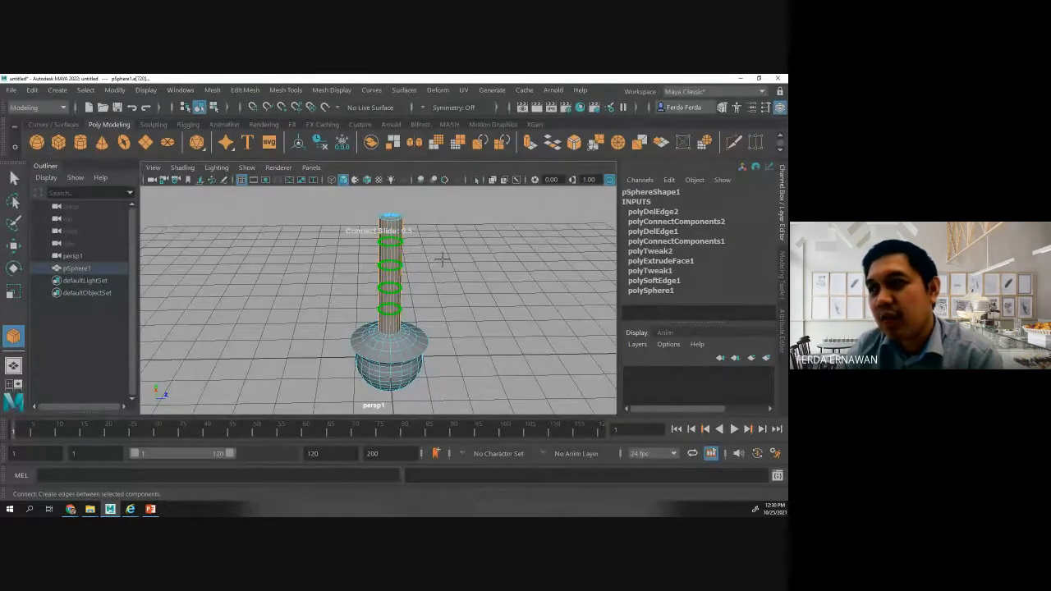
key("ctrl")
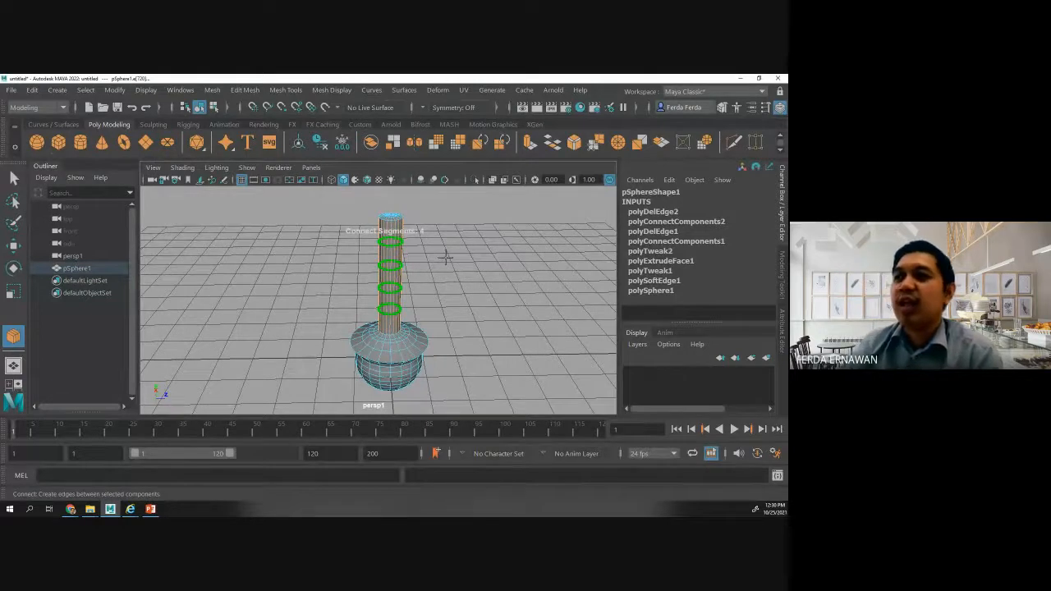
middle_click_drag(446, 258, 466, 264, "ctrl")
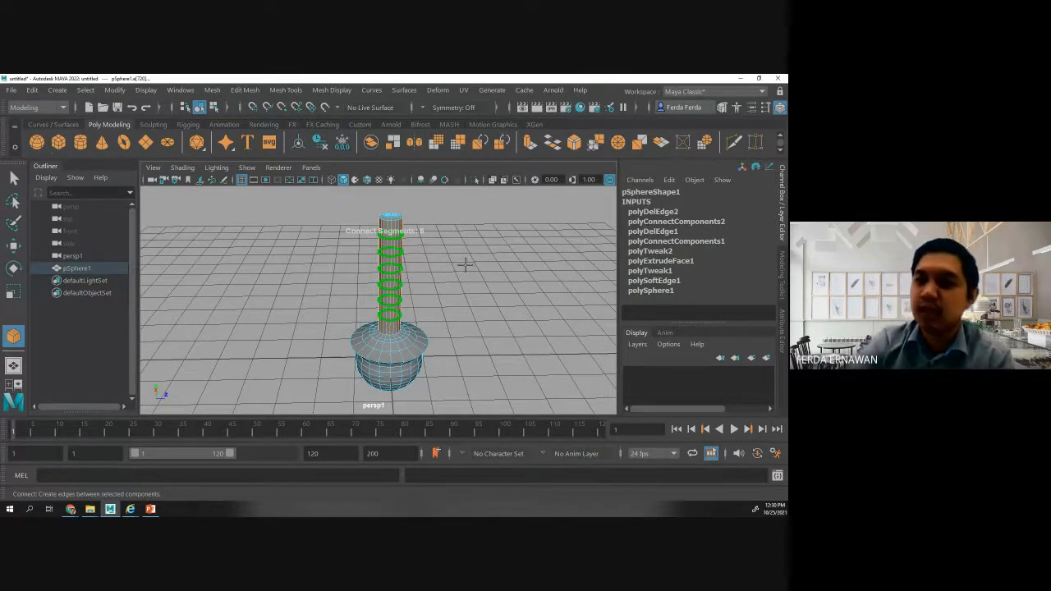
key("w")
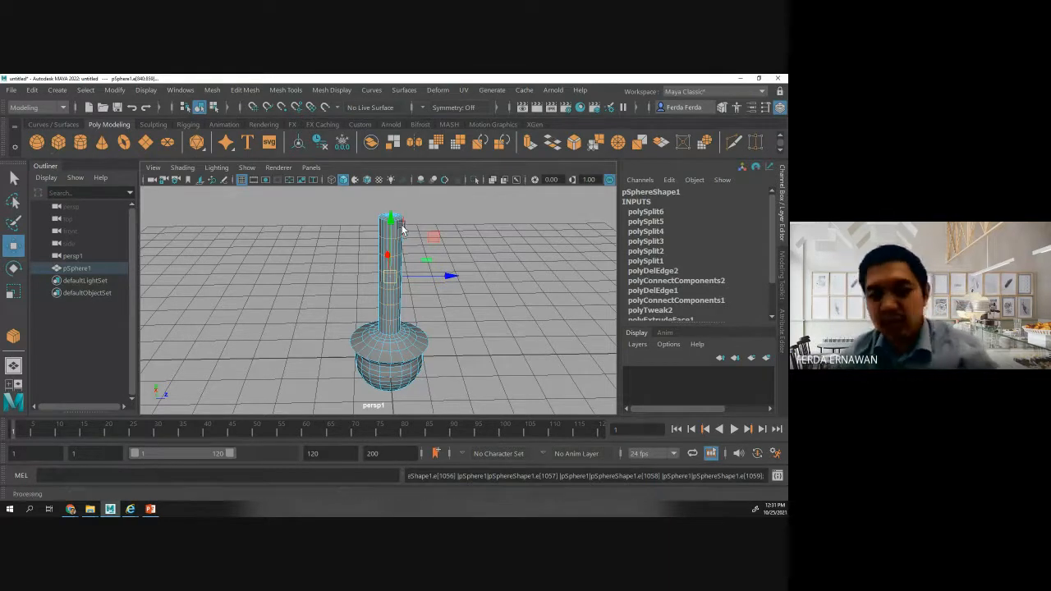
- Inspect the new horizontal edge loops around the neck and clear the selection
left_click_drag(330, 254, 377, 247, "alt")
scroll(422, 235, "up", 3)
scroll(422, 236, "up", 1)
scroll(420, 237, "down", 3)
left_click_drag(466, 230, 359, 220, "alt")
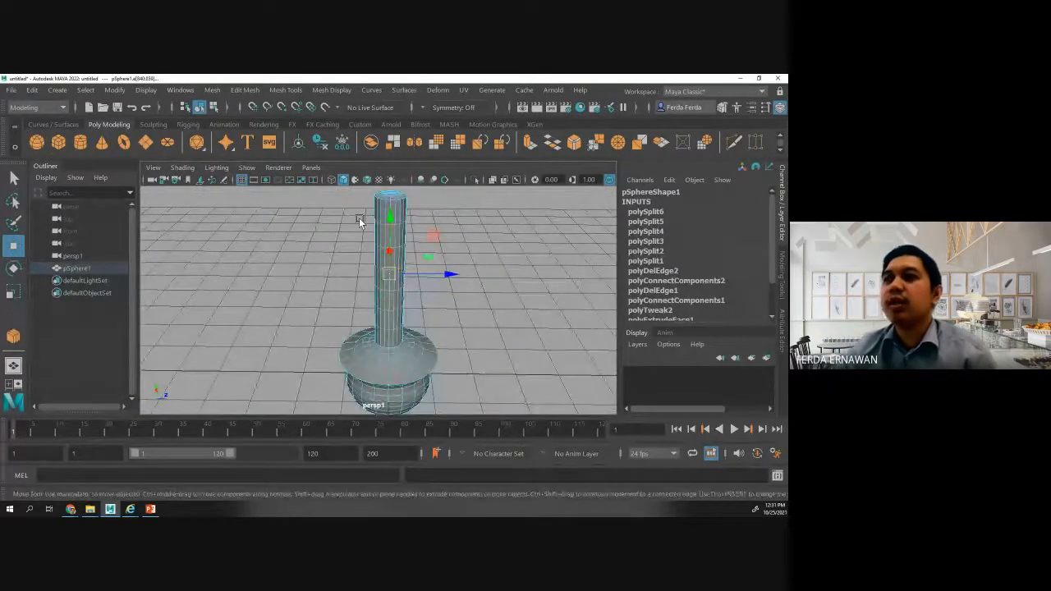
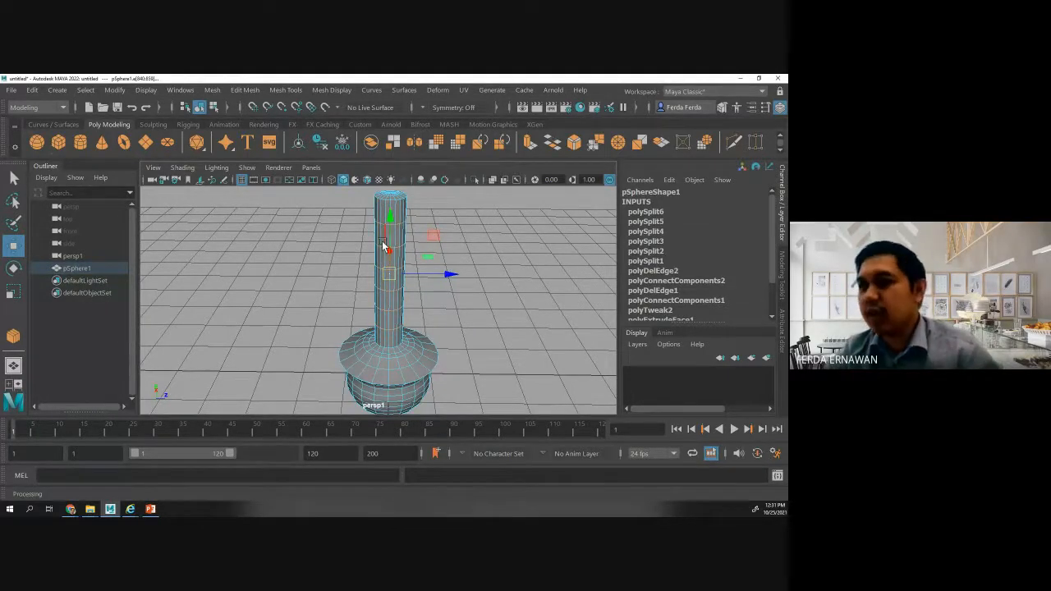
scroll(351, 247, "down", 3)
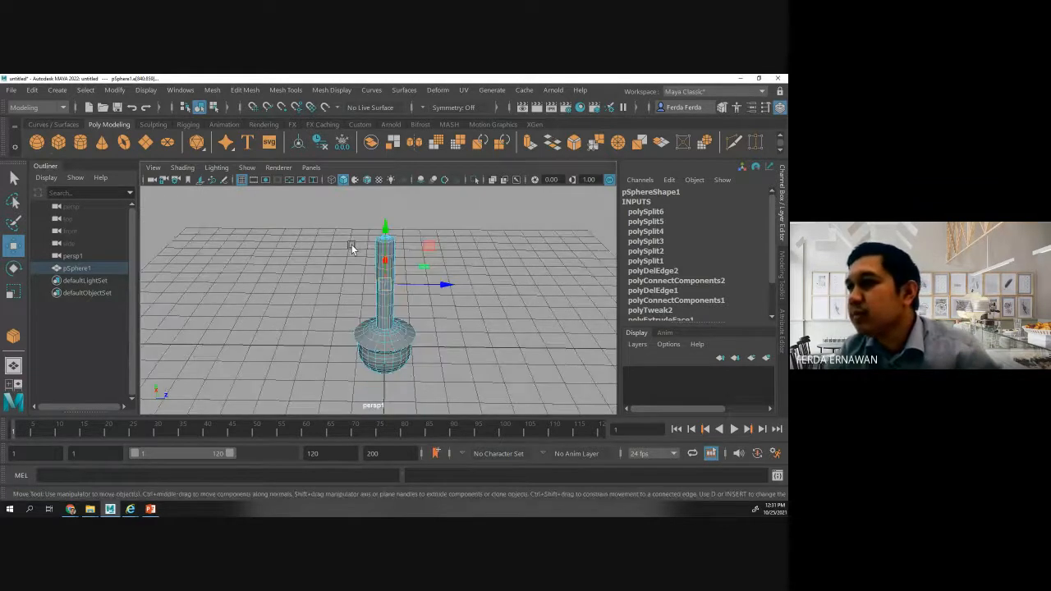
left_click(454, 236)
- Switch the mesh to face selection for working on the neck's top cap
scroll(392, 246, "up", 2)
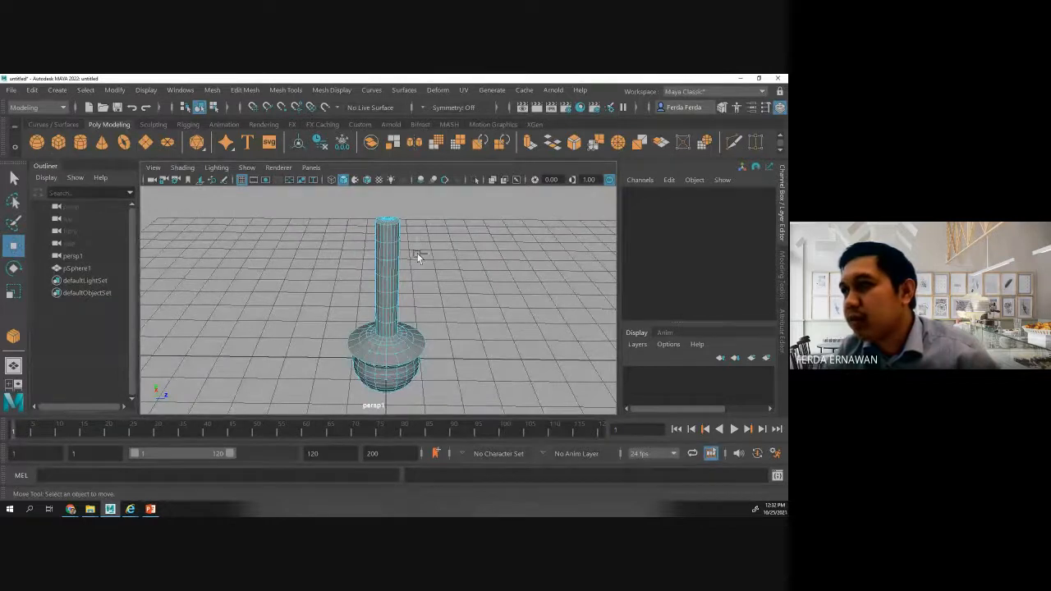
left_click_drag(416, 240, 418, 264, "alt")
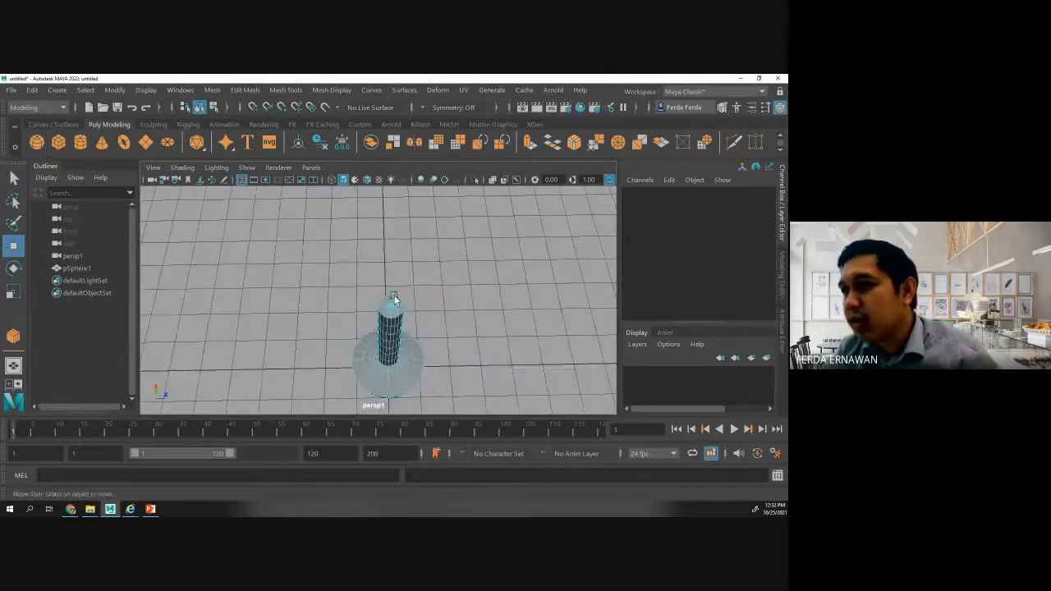
scroll(386, 310, "up", 3)
scroll(386, 309, "up", 2)
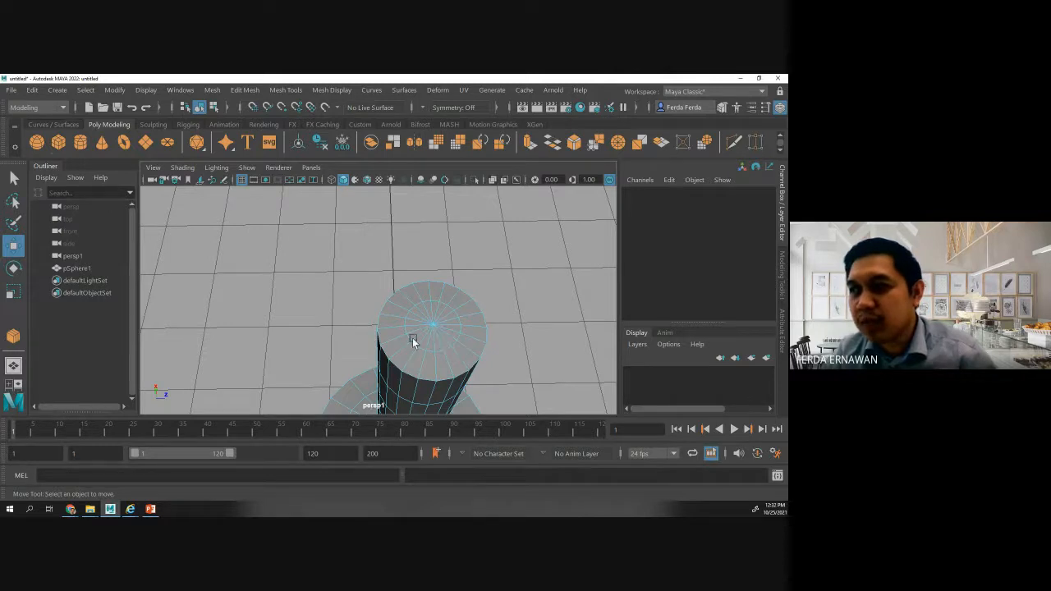
right_click(412, 323)
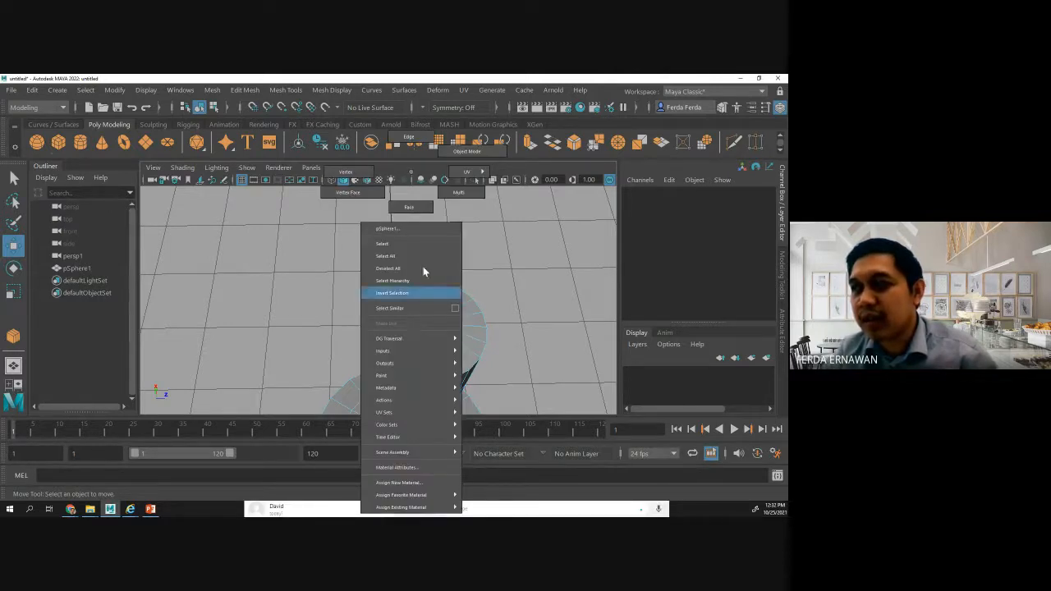
left_click(416, 211)
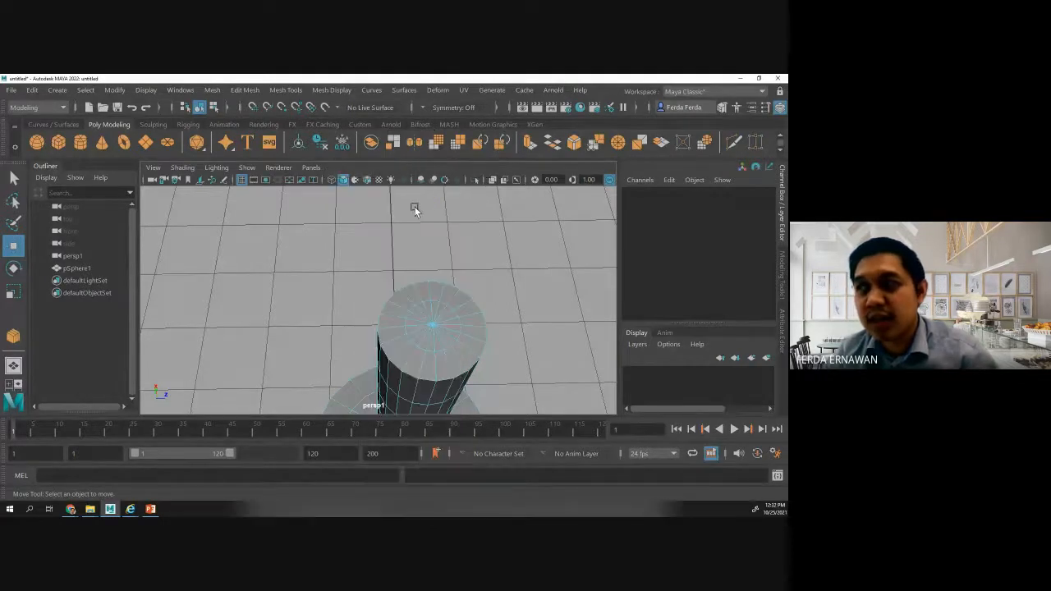
- Select the full circle of triangular faces around the center of the neck's top cap
left_click(429, 310)
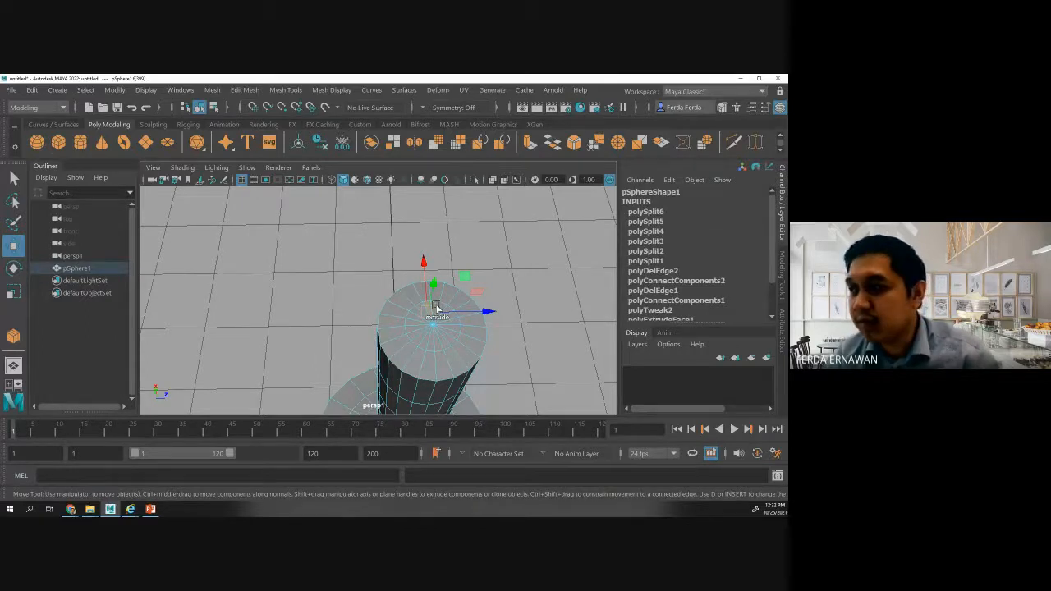
left_click(436, 309)
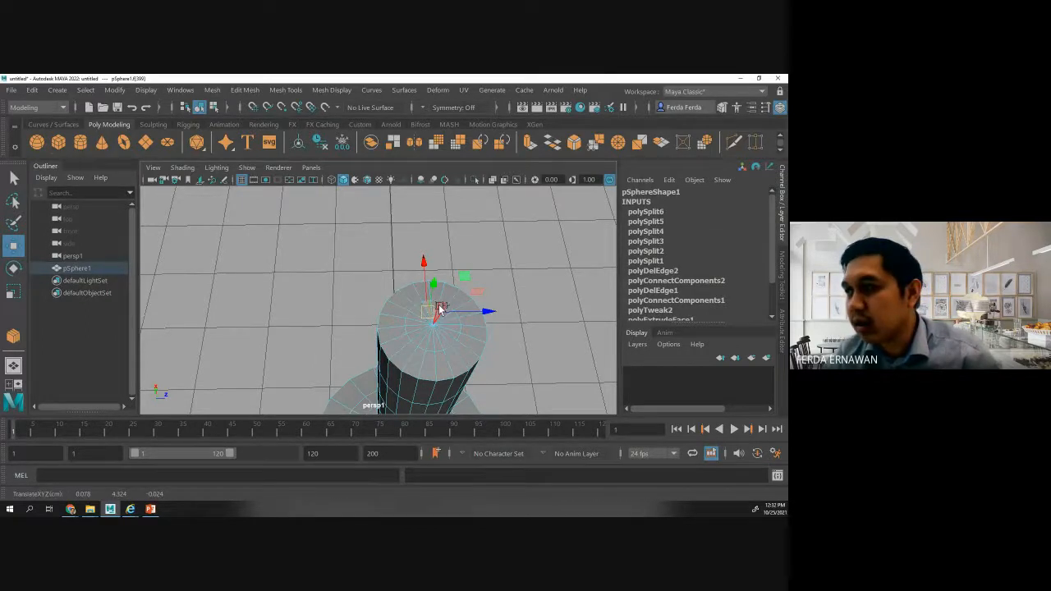
left_click(439, 308, "shift")
left_click(436, 307, "shift")
scroll(444, 326, "up", 4)
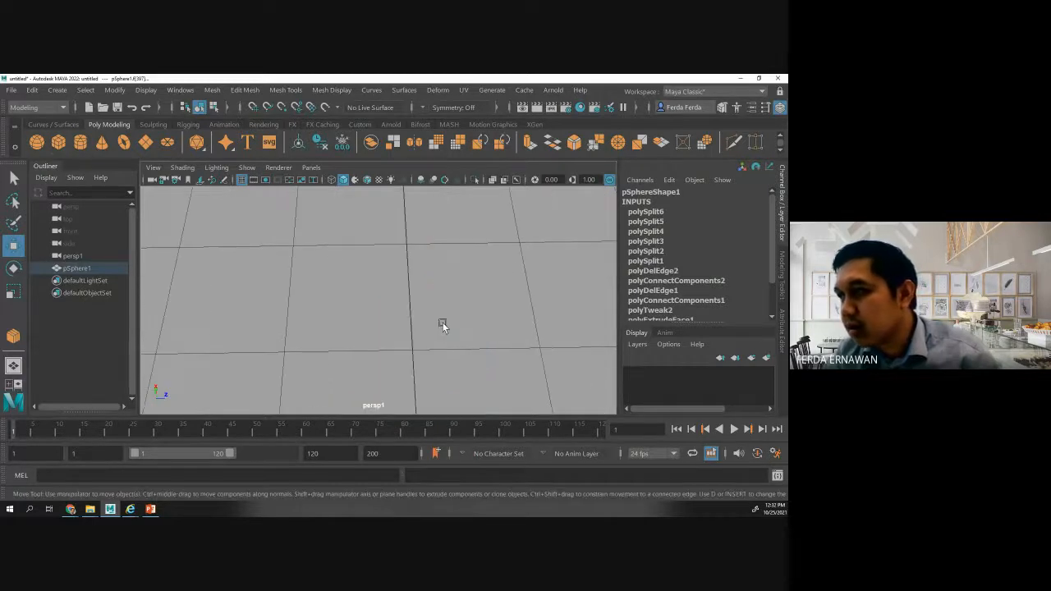
scroll(442, 327, "down", 4)
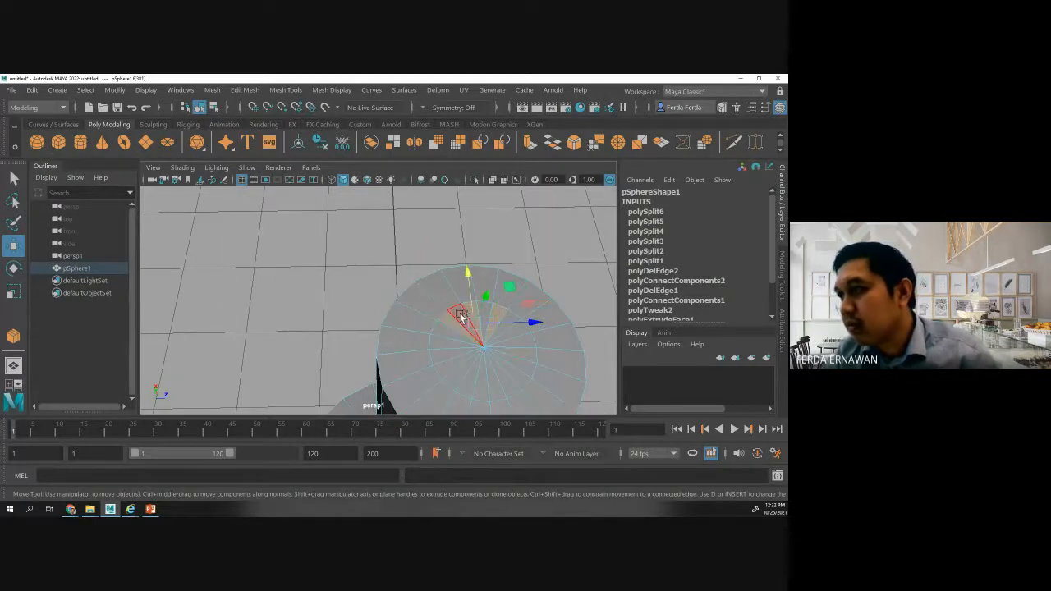
left_click(445, 342, "shift")
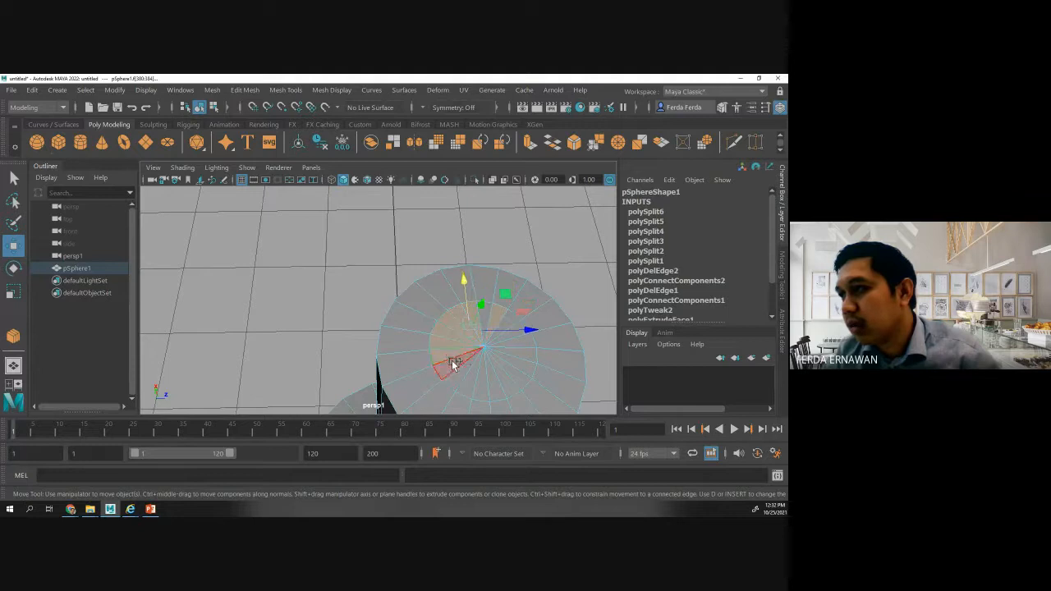
left_click(465, 373, "shift")
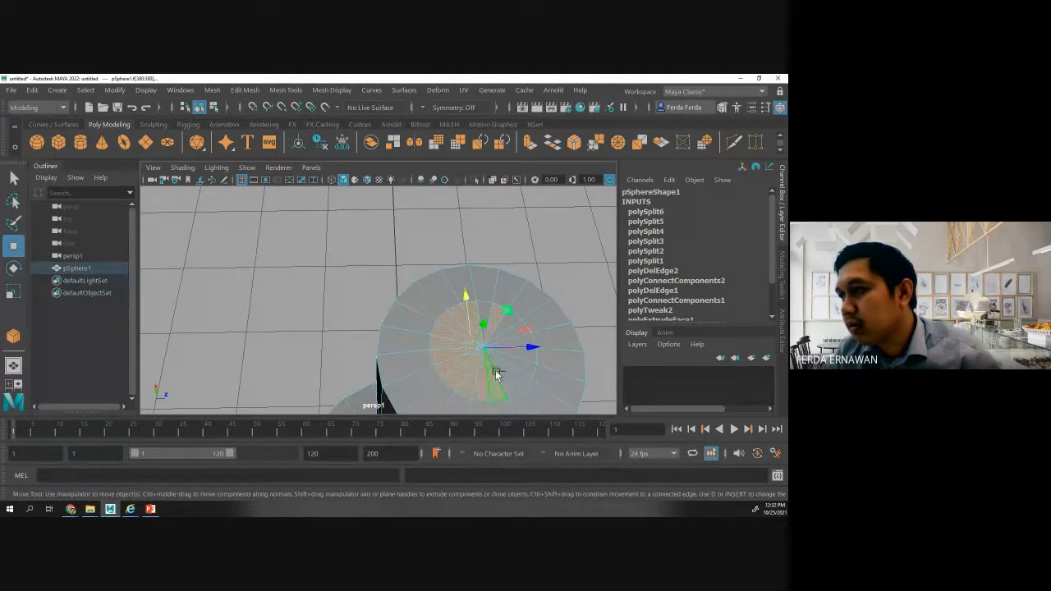
left_click(517, 362, "shift")
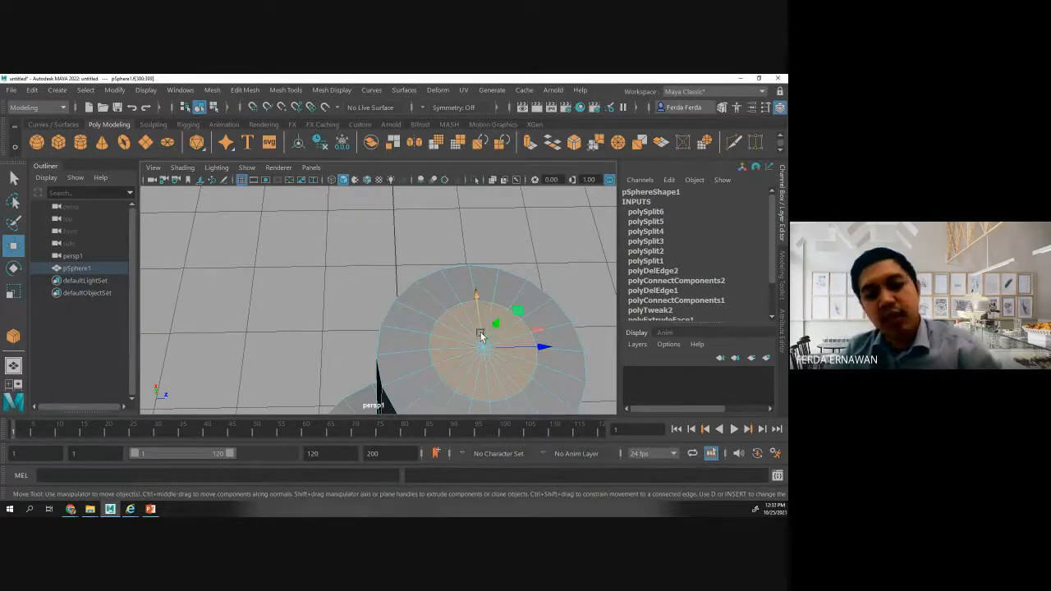
- Extrude the selected central cap faces upward into a short, narrower cylinder on top of the neck
left_click_drag(457, 366, 420, 320, "alt")
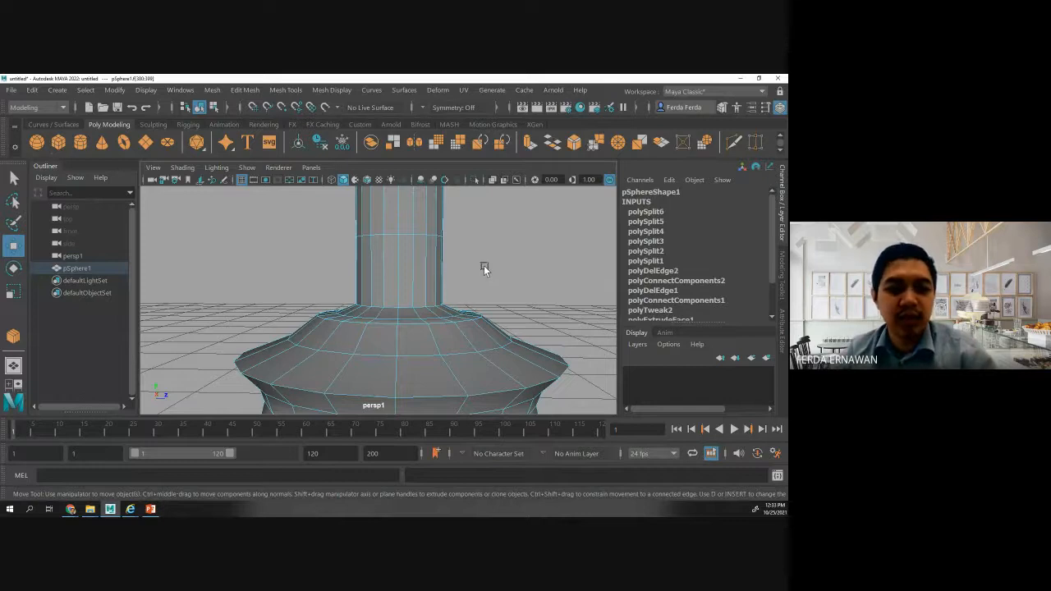
left_click_drag(495, 251, 495, 292, "alt")
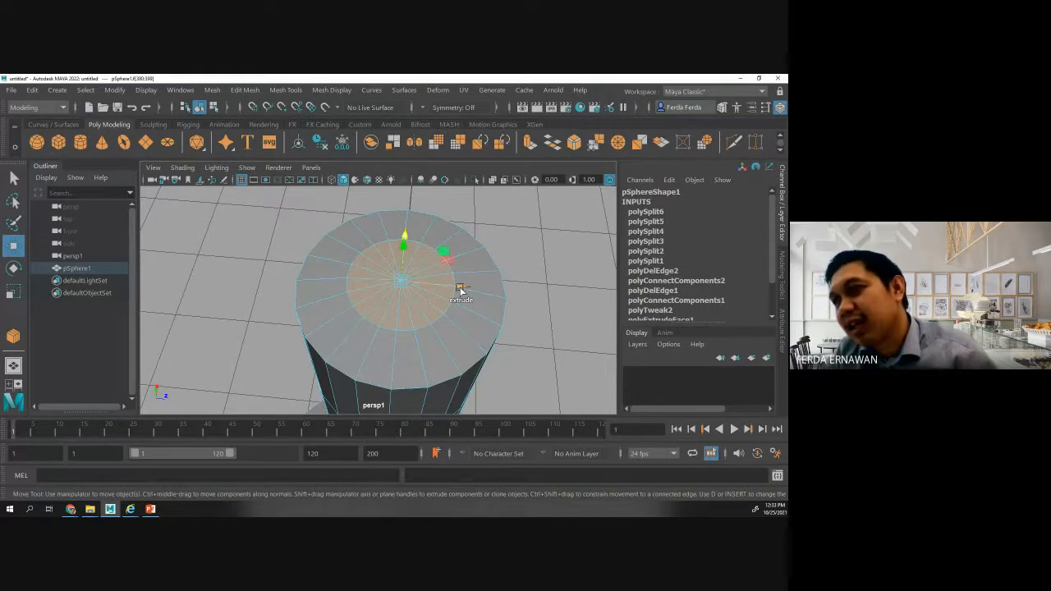
left_click(403, 238)
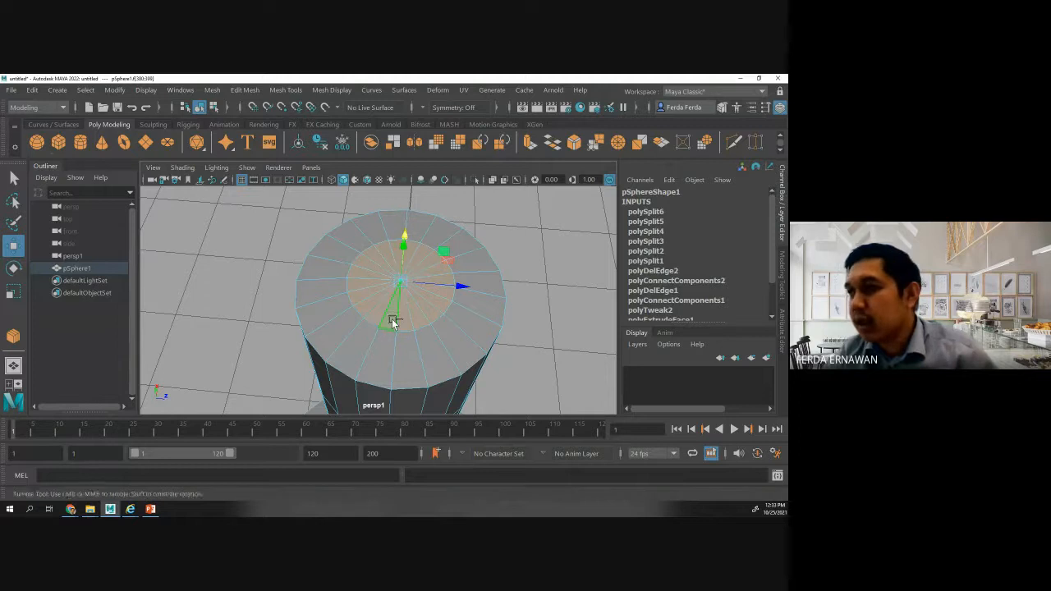
left_click_drag(391, 319, 387, 324, "alt")
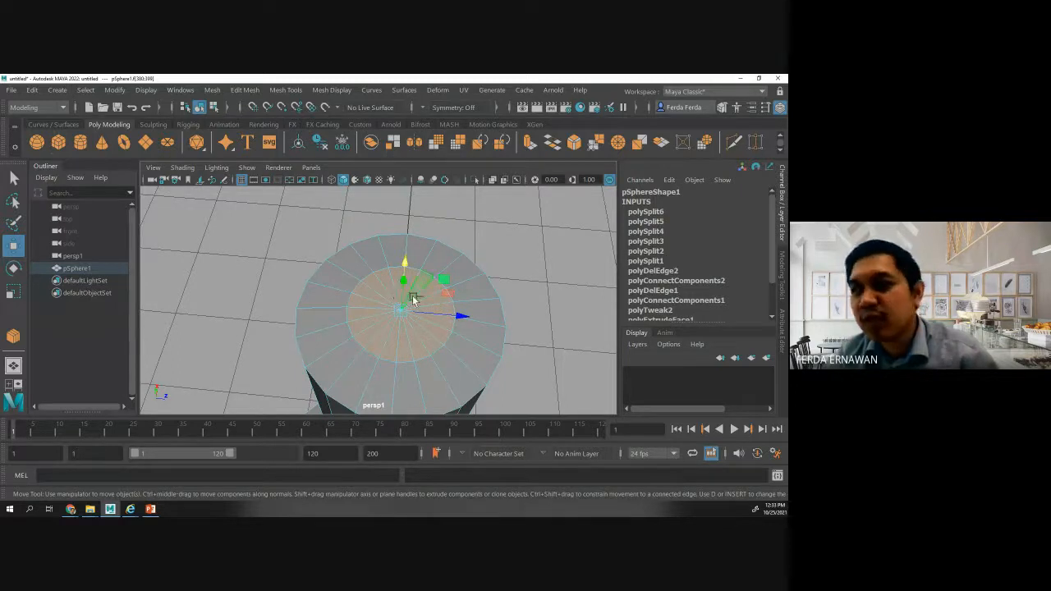
left_click_drag(403, 286, 408, 226, "shift")
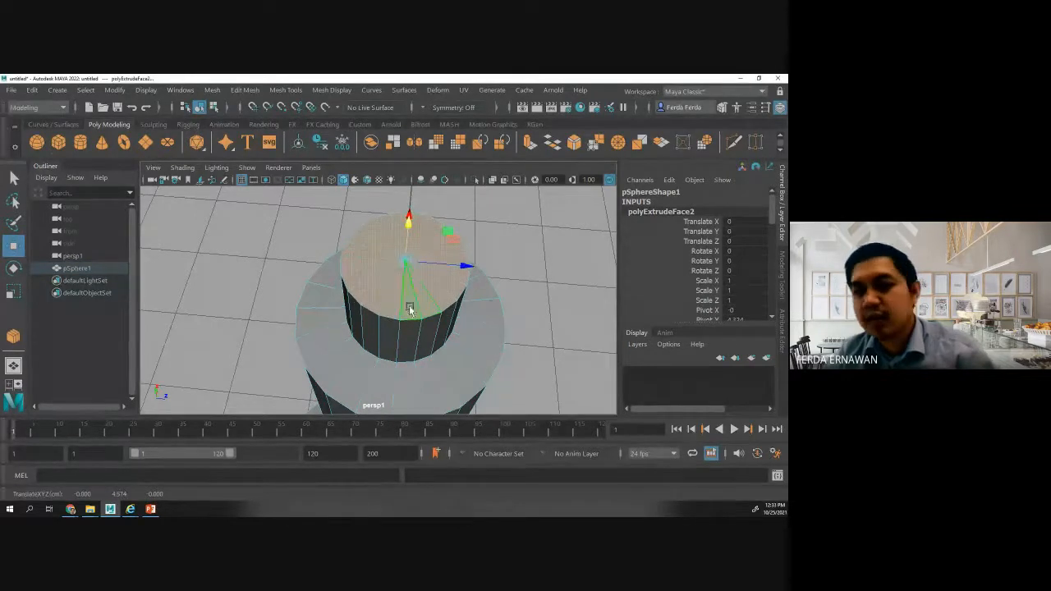
left_click_drag(409, 305, 394, 313, "alt")
scroll(393, 313, "down", 5)
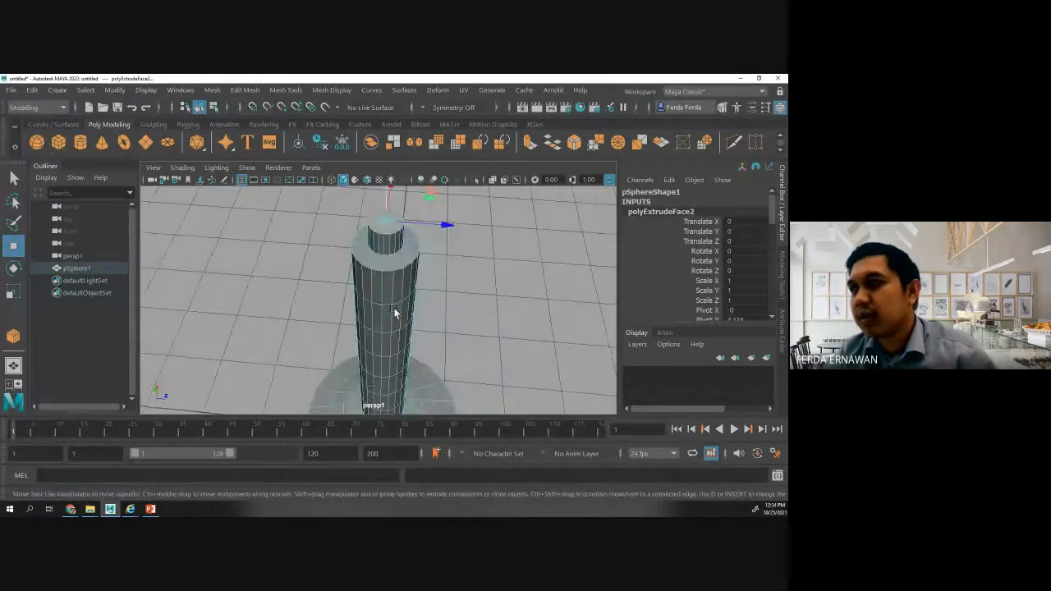
left_click_drag(351, 260, 385, 259, "alt")
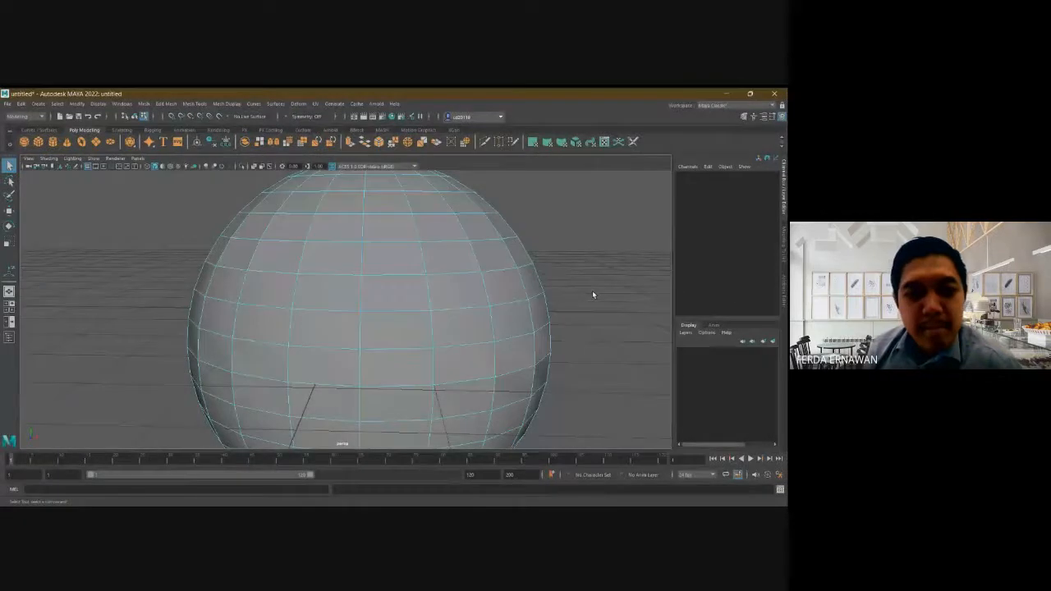
- Select the rings of faces around the sphere's top pole
scroll(570, 298, "down", 3)
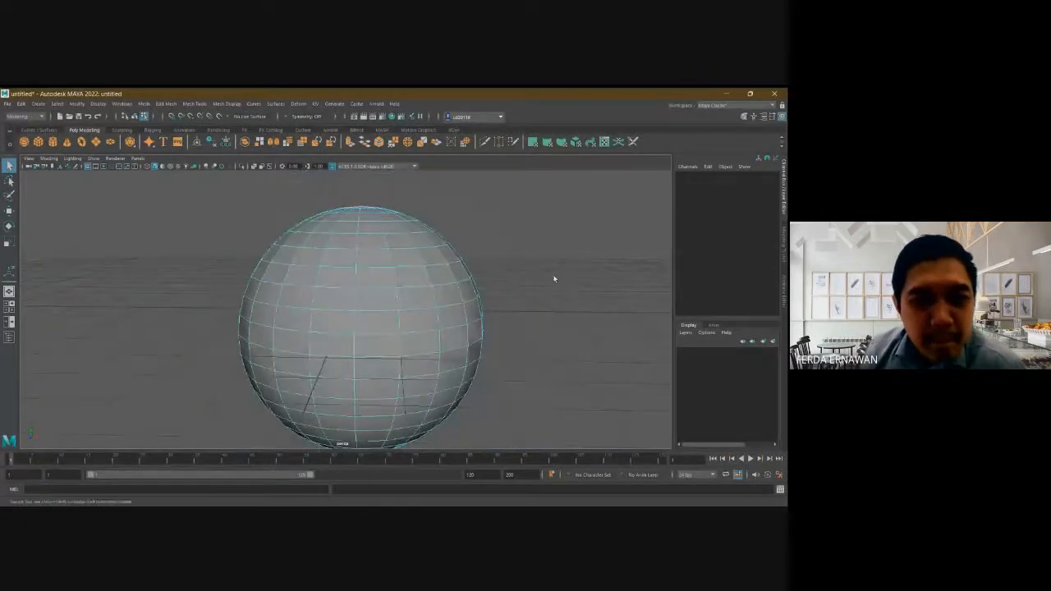
left_click_drag(553, 279, 554, 306, "alt")
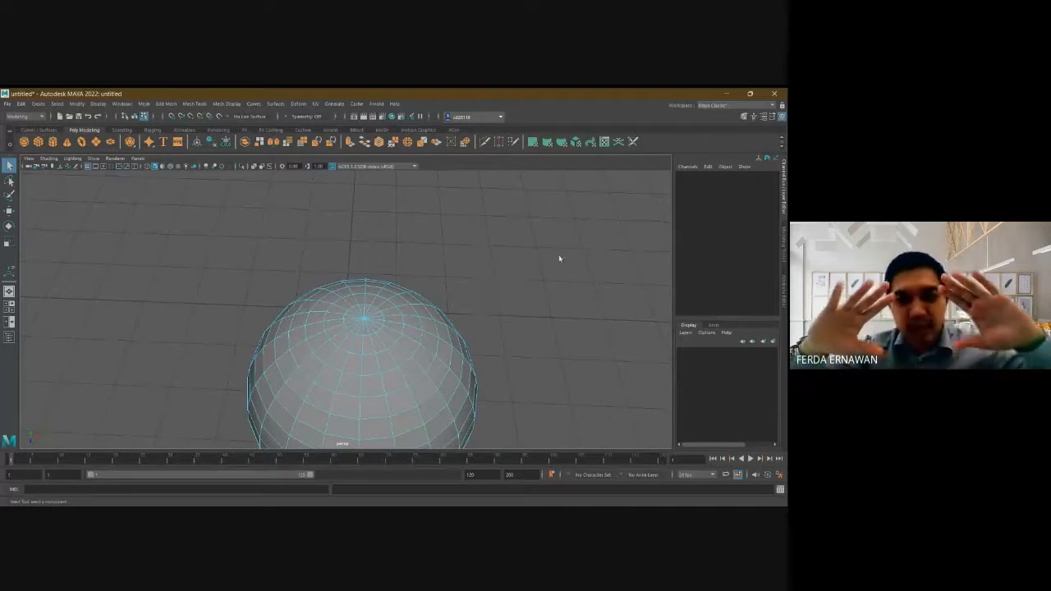
left_click_drag(558, 255, 564, 346, "alt")
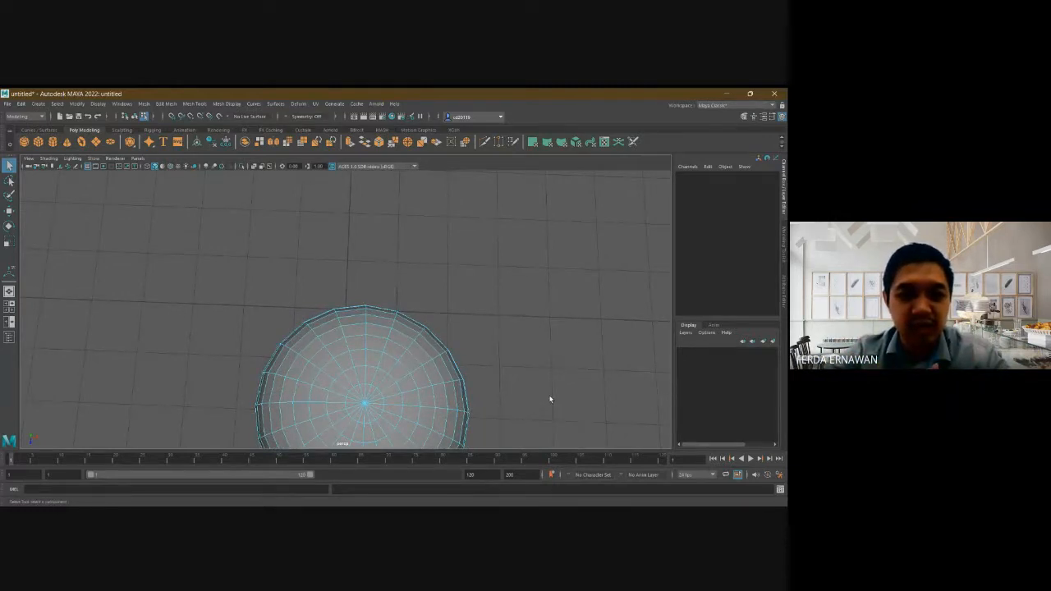
left_click_drag(550, 400, 542, 387, "alt")
left_click_drag(549, 340, 555, 315, "alt")
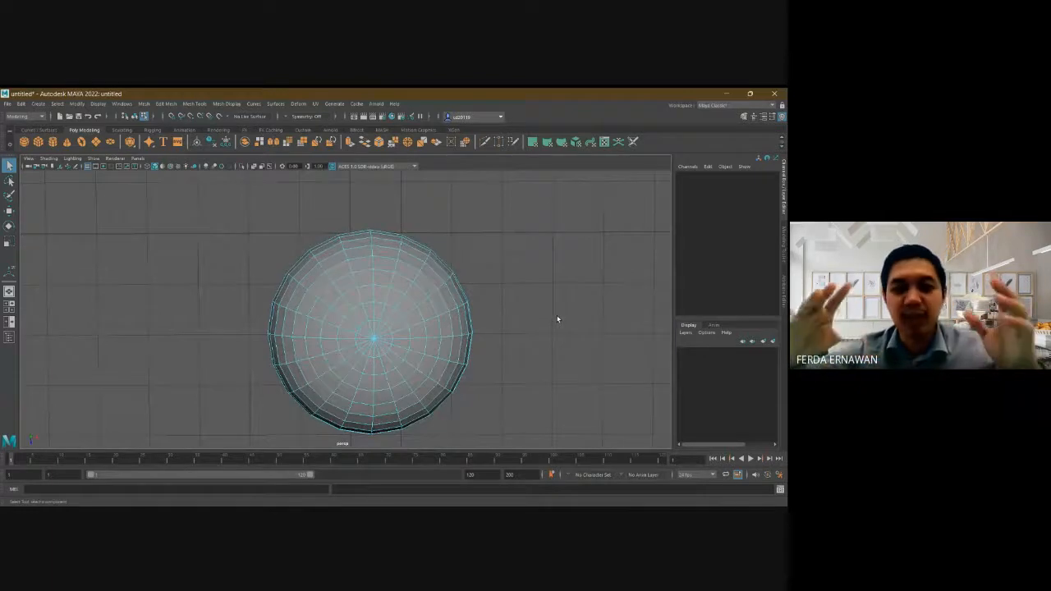
left_click_drag(555, 324, 553, 263, "alt")
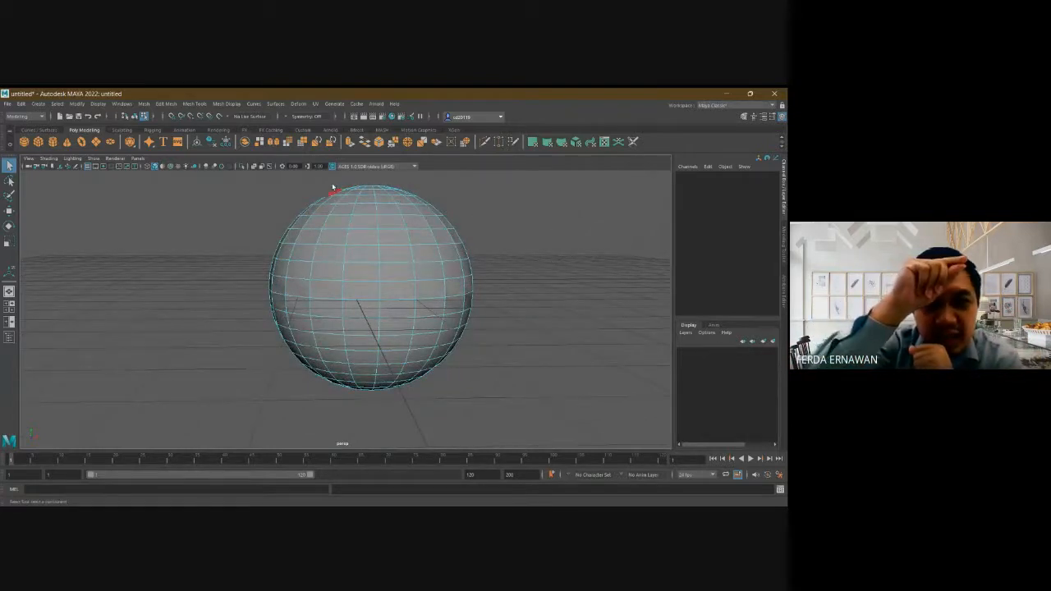
left_click_drag(354, 187, 408, 189)
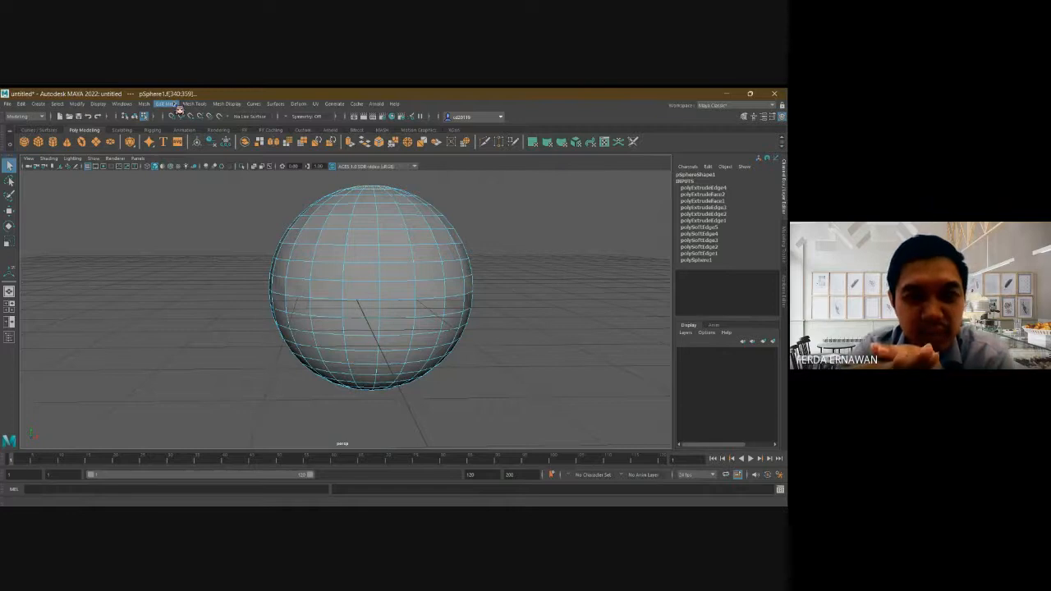
left_click_drag(565, 209, 558, 249, "alt")
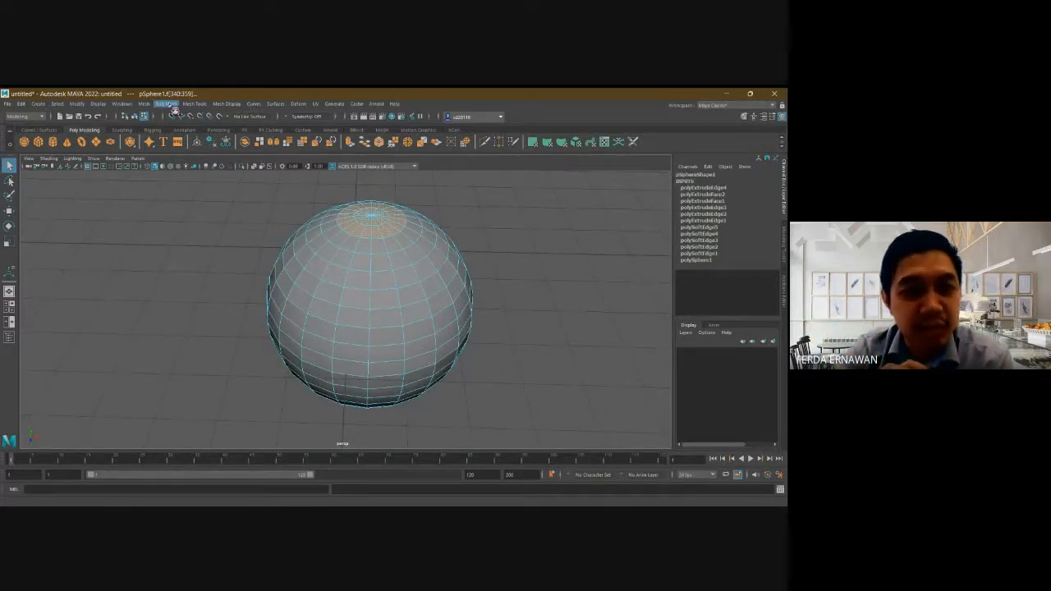
- Try to extrude the selected top faces along their local Z direction, undo the move and clear the selection
key("ctrl+e")
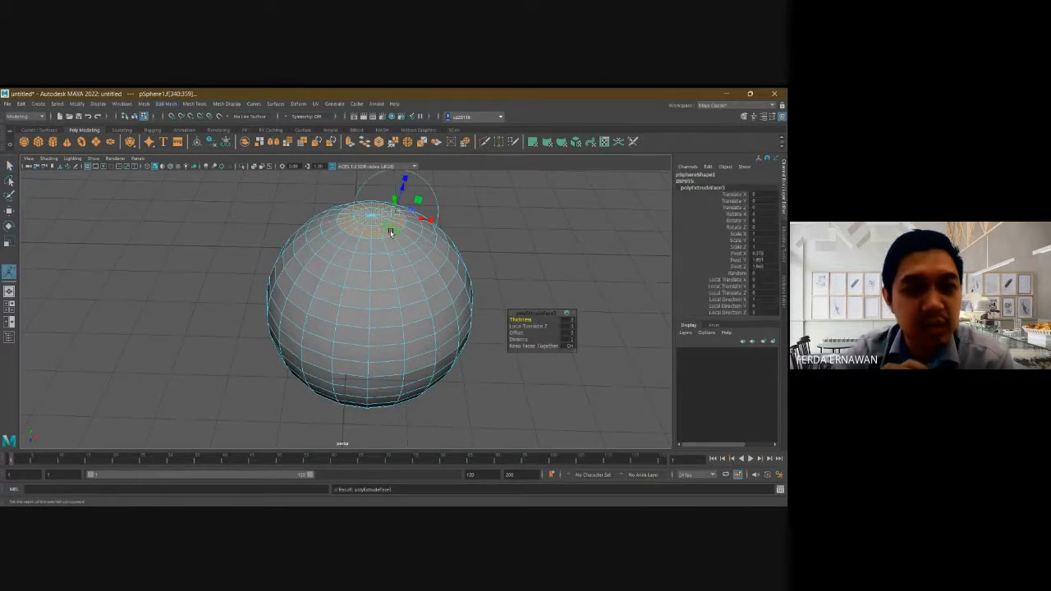
mouse_move(406, 198)
left_mouse_down()
mouse_move(404, 174)
mouse_move(403, 197)
left_mouse_up()
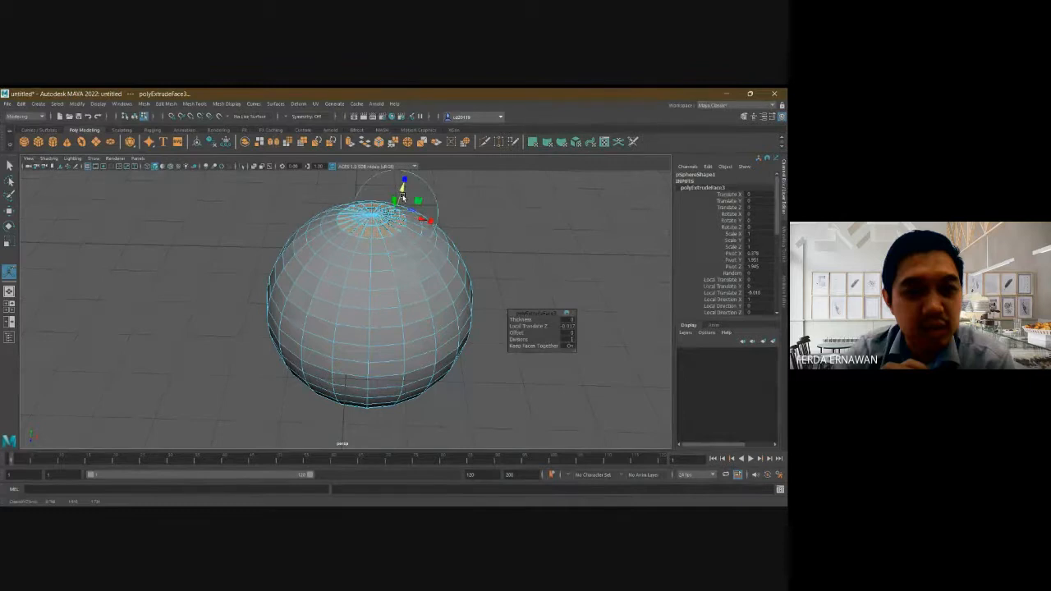
left_click(505, 205)
key("ctrl+z")
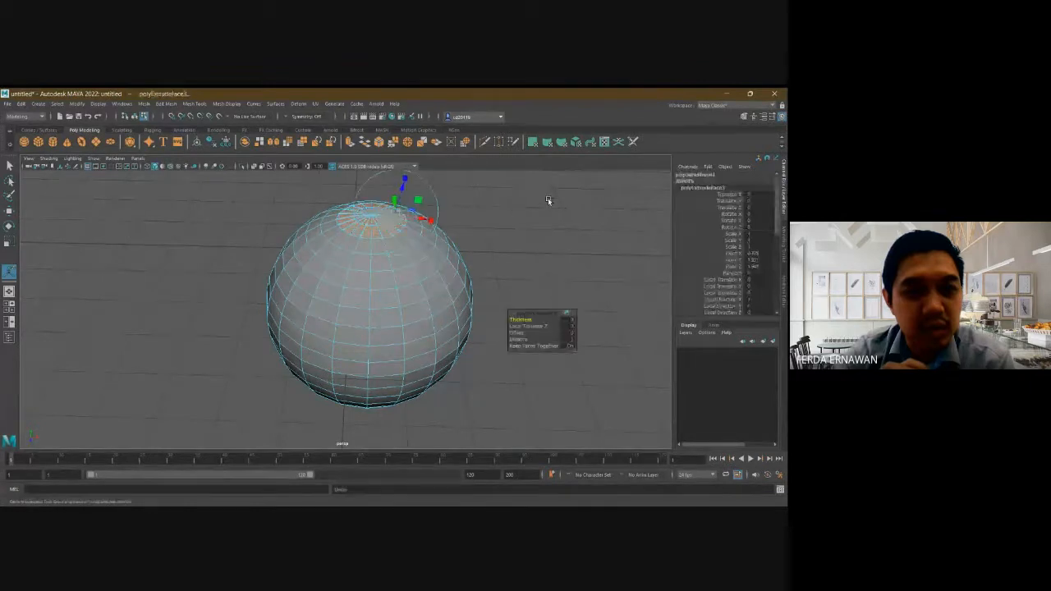
left_click(549, 200)
- Select only the innermost ring of triangular faces around the sphere's top pole
left_click_drag(548, 202, 551, 239, "alt")
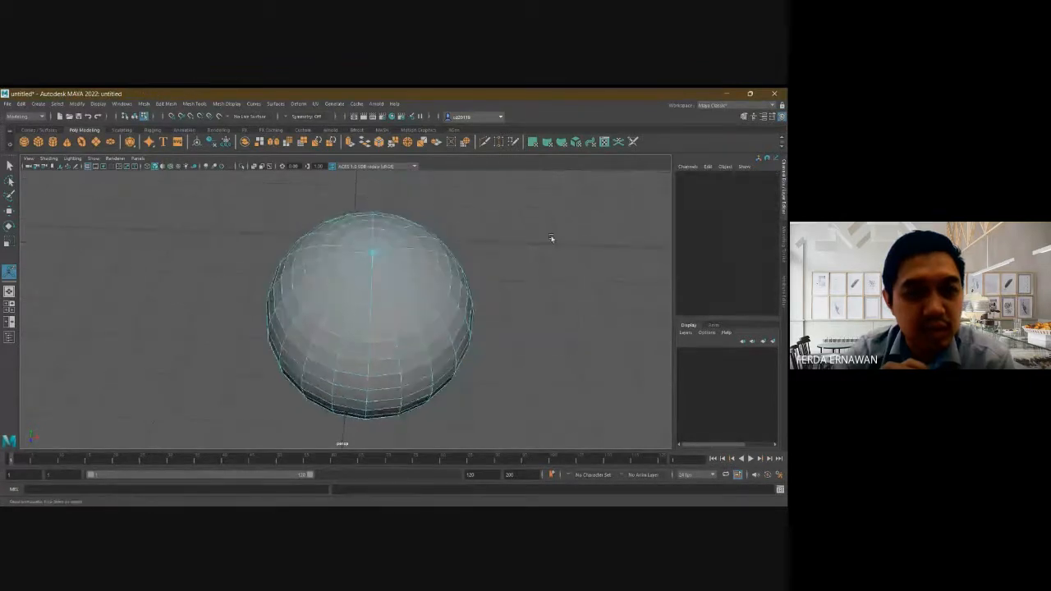
left_click_drag(529, 289, 547, 246, "alt")
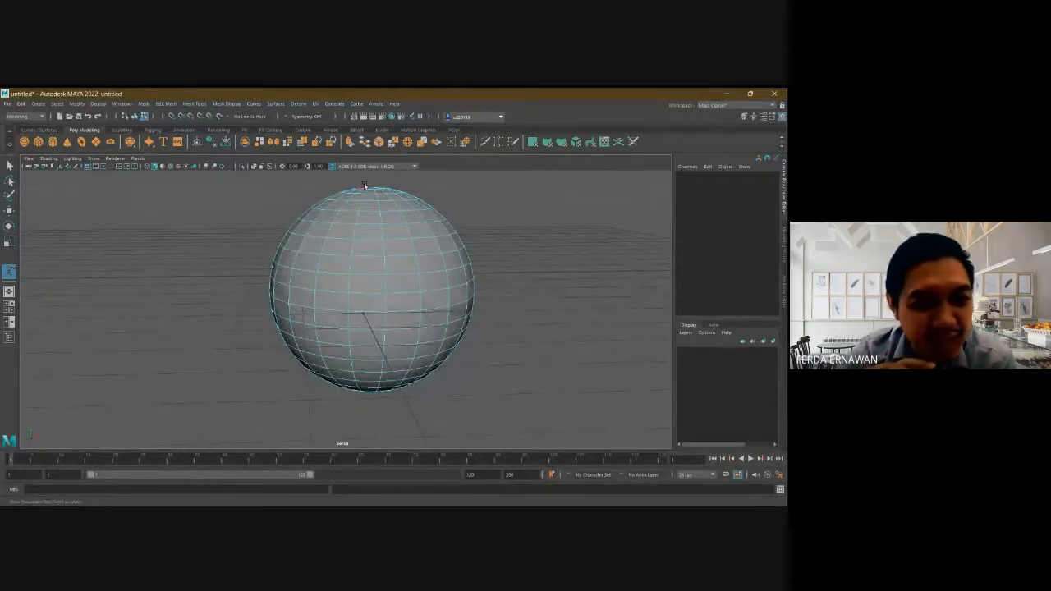
left_click_drag(353, 179, 388, 191)
left_click(505, 206)
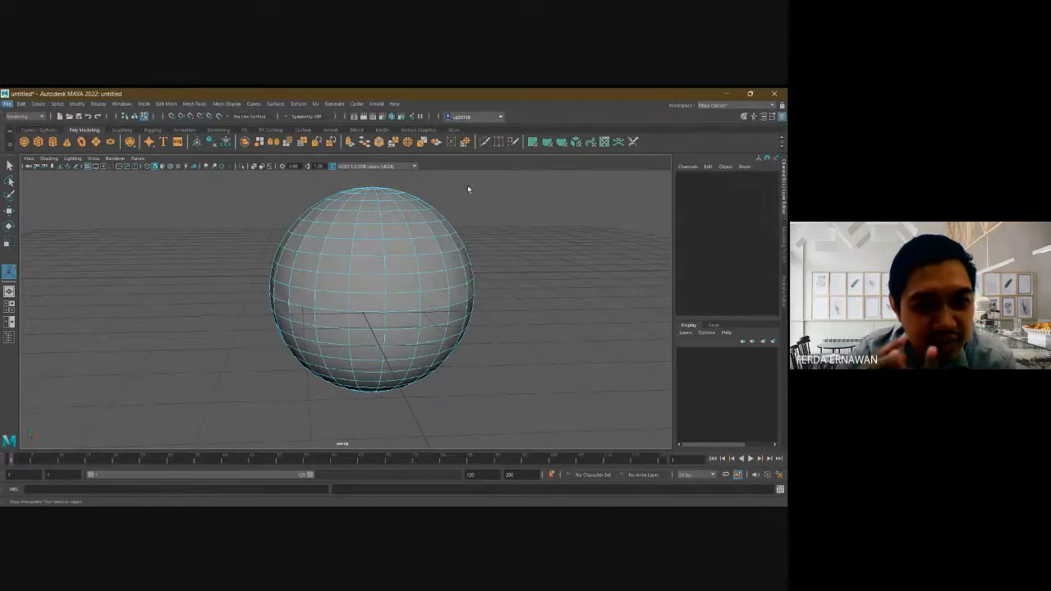
scroll(468, 184, "up", 5)
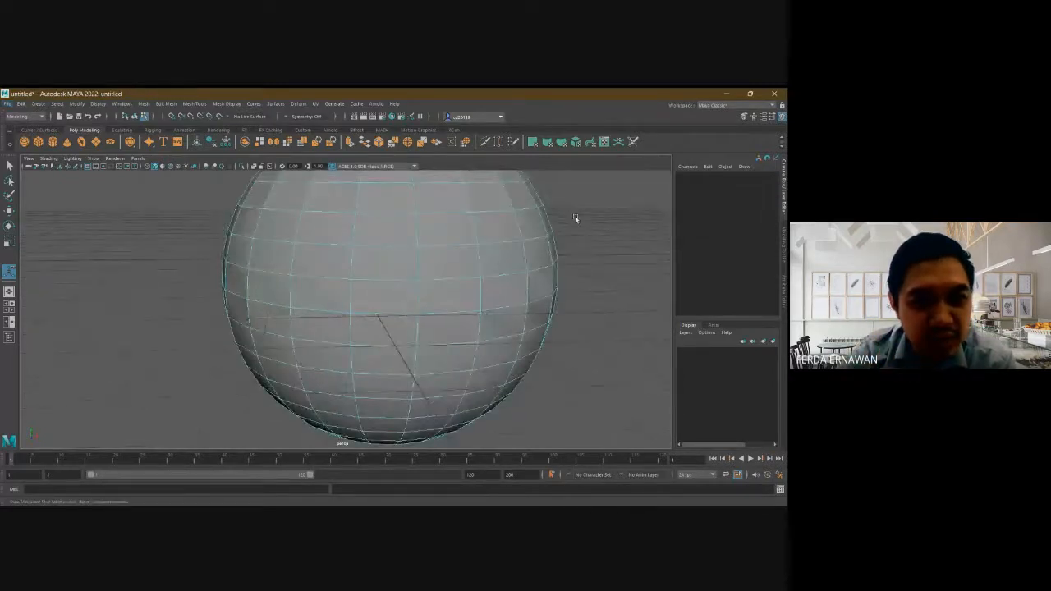
middle_click_drag(575, 215, 561, 333, "alt")
scroll(577, 215, "up", 2)
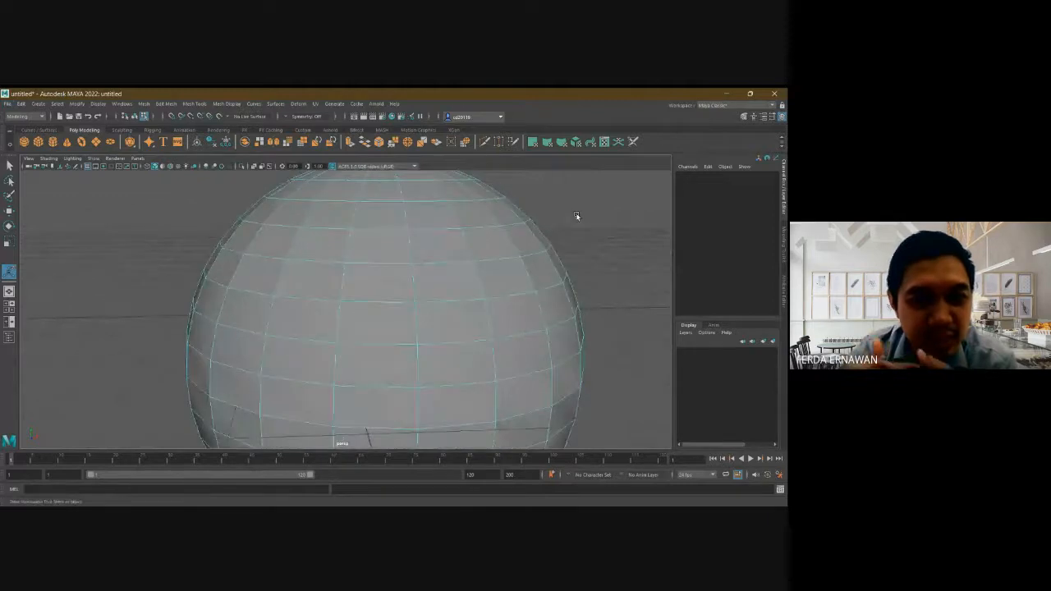
middle_click_drag(577, 216, 568, 266, "alt")
scroll(569, 268, "up", 3)
middle_click_drag(613, 224, 597, 255, "alt")
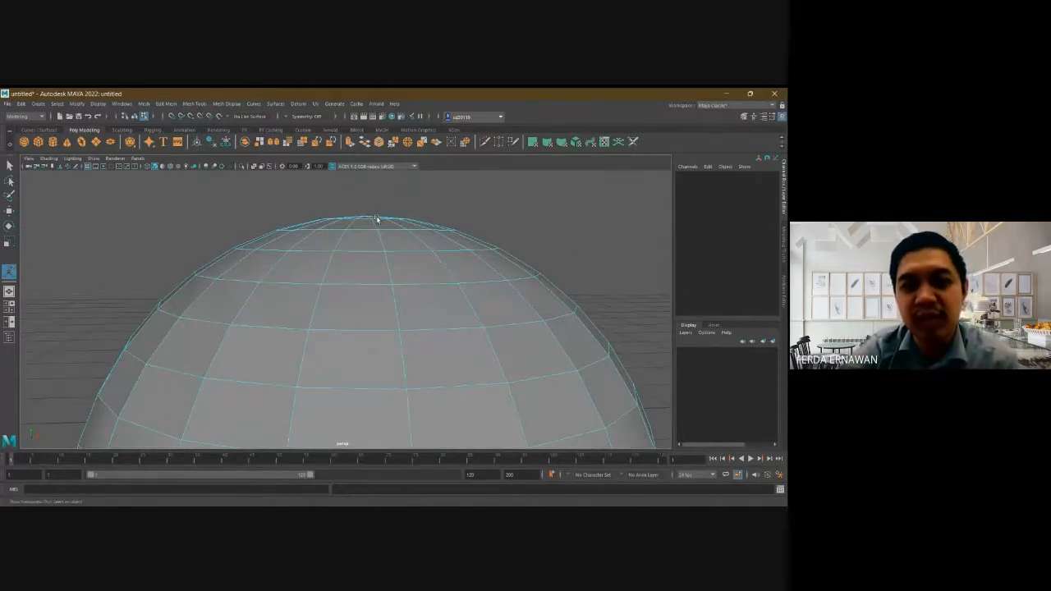
key("ctrl+z")
left_click_drag(512, 199, 525, 229, "alt")
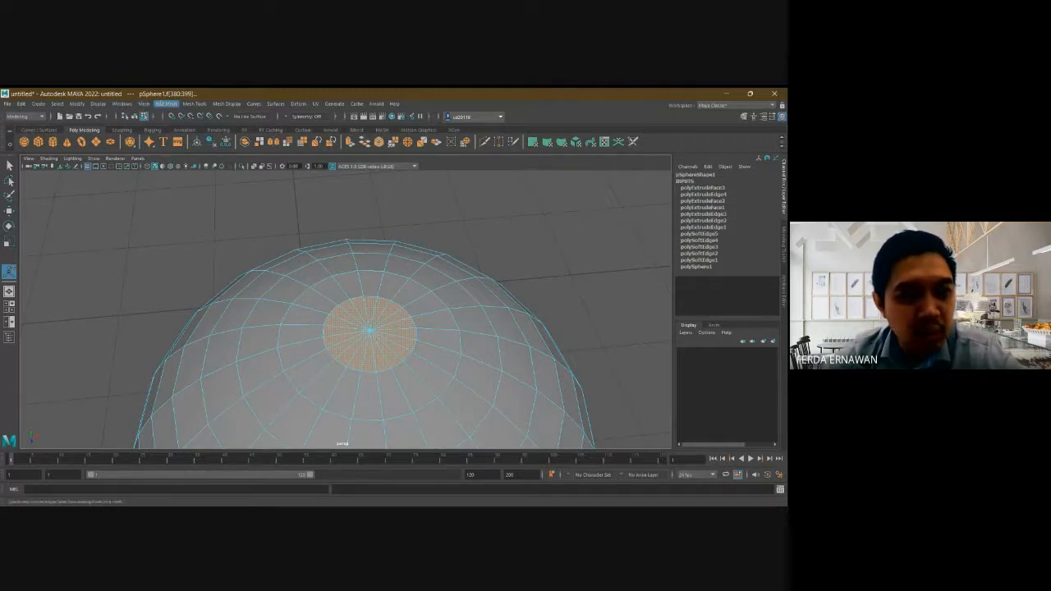
- Try to extrude the selected triangular pole faces upward along their local Z direction
key("ctrl+e")
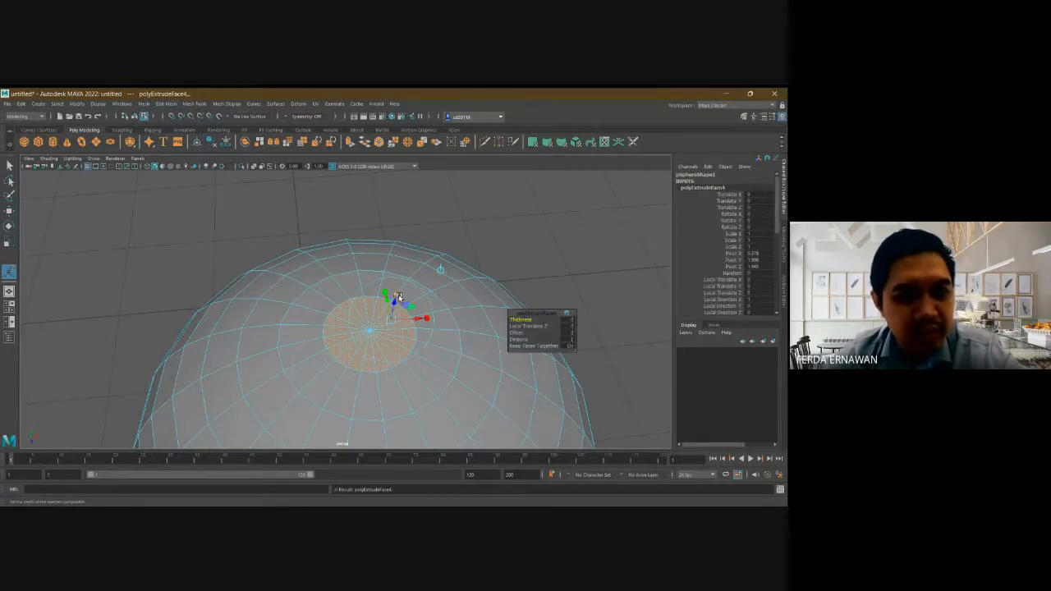
mouse_move(396, 308)
left_mouse_down()
mouse_move(397, 280)
mouse_move(399, 289)
left_mouse_up()
left_click_drag(572, 238, 570, 219, "alt")
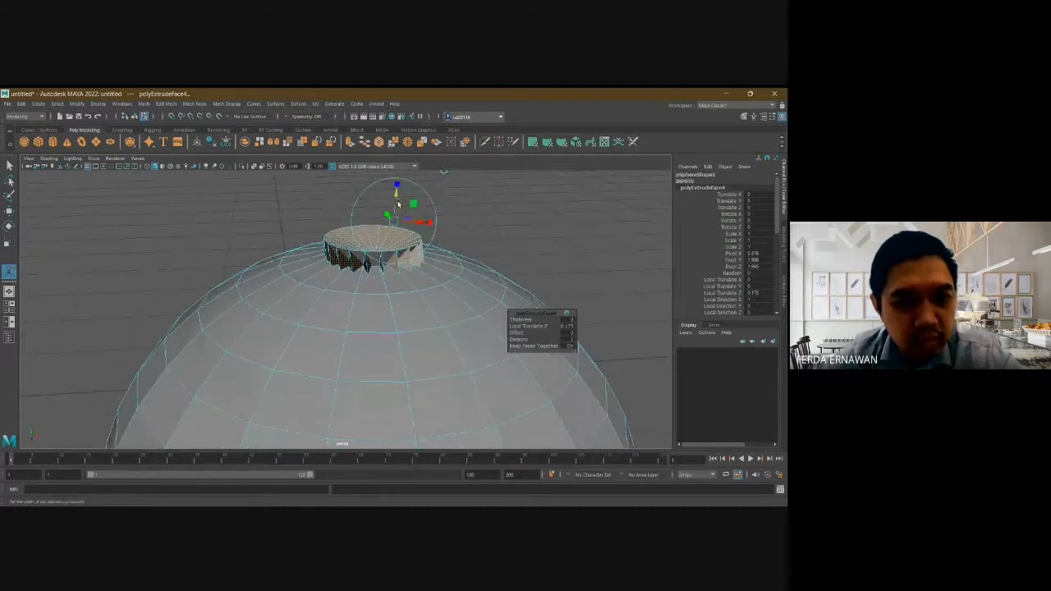
left_click_drag(396, 205, 401, 183)
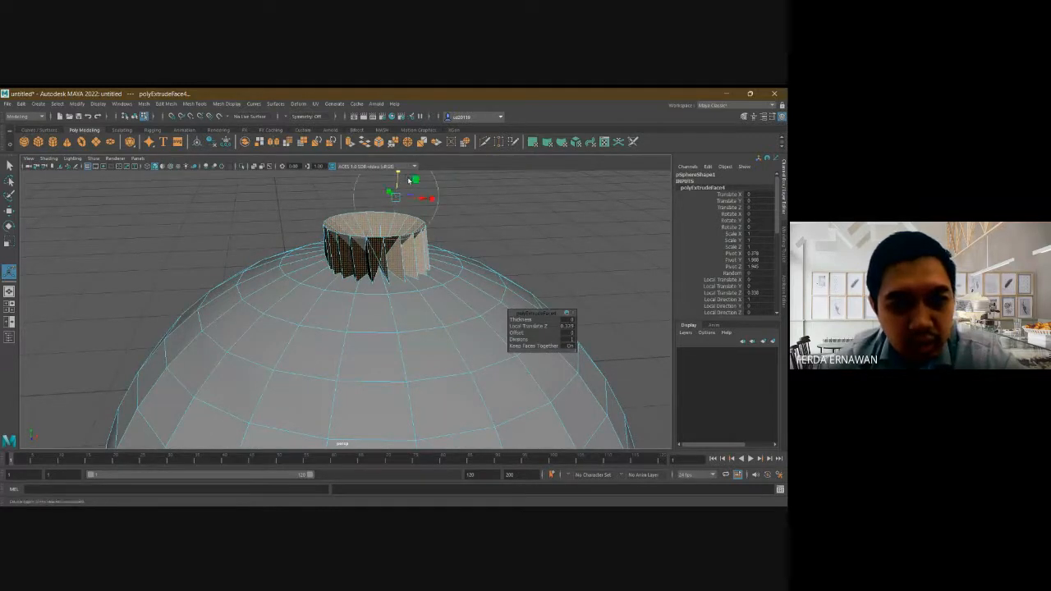
left_click(542, 224)
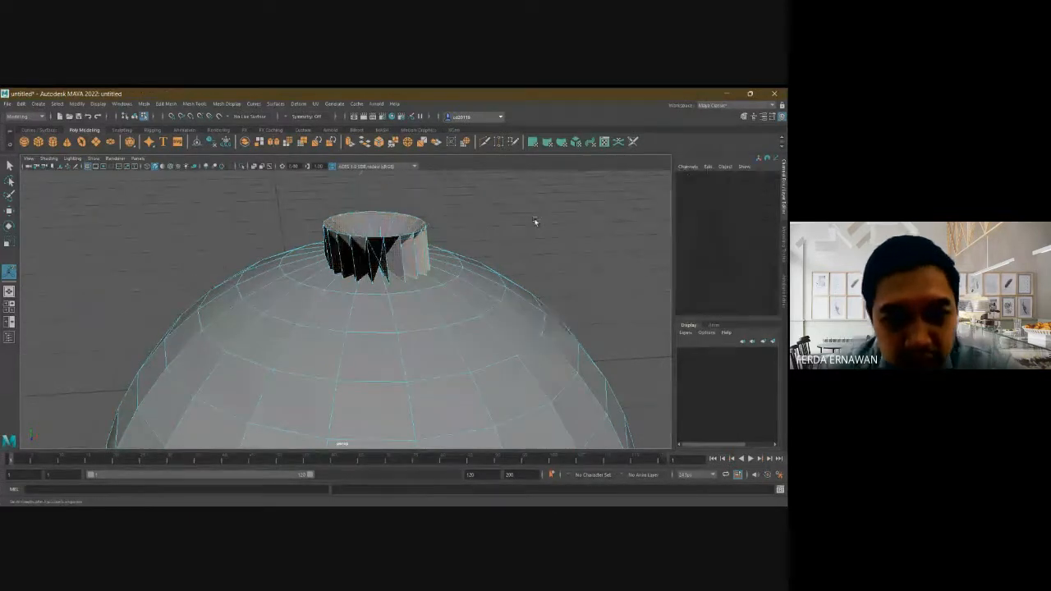
left_click_drag(541, 225, 526, 225, "alt")
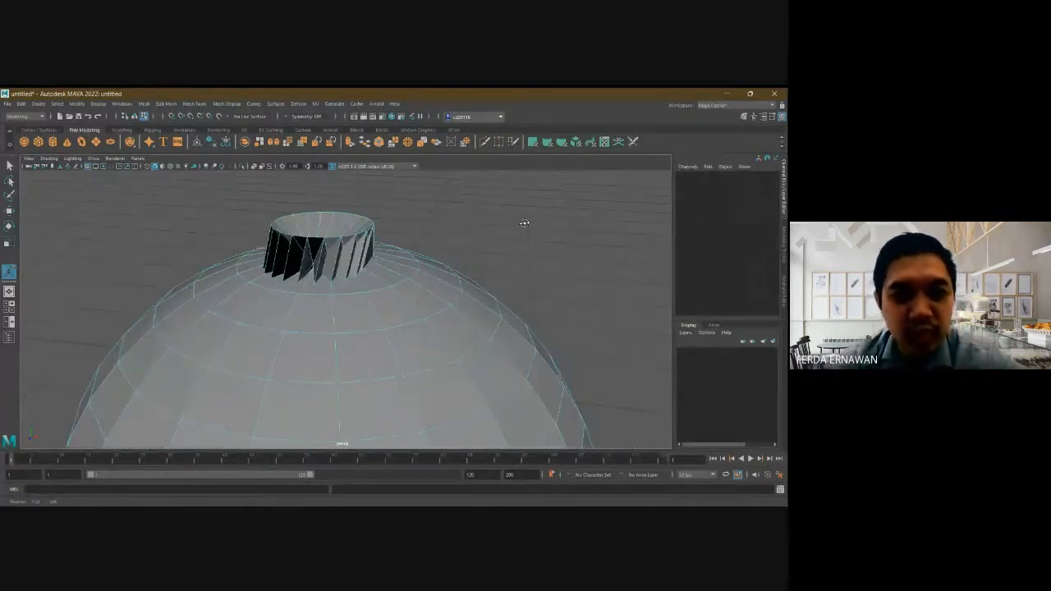
- Undo the local Z moves of the extruded pole faces
key("ctrl+z")
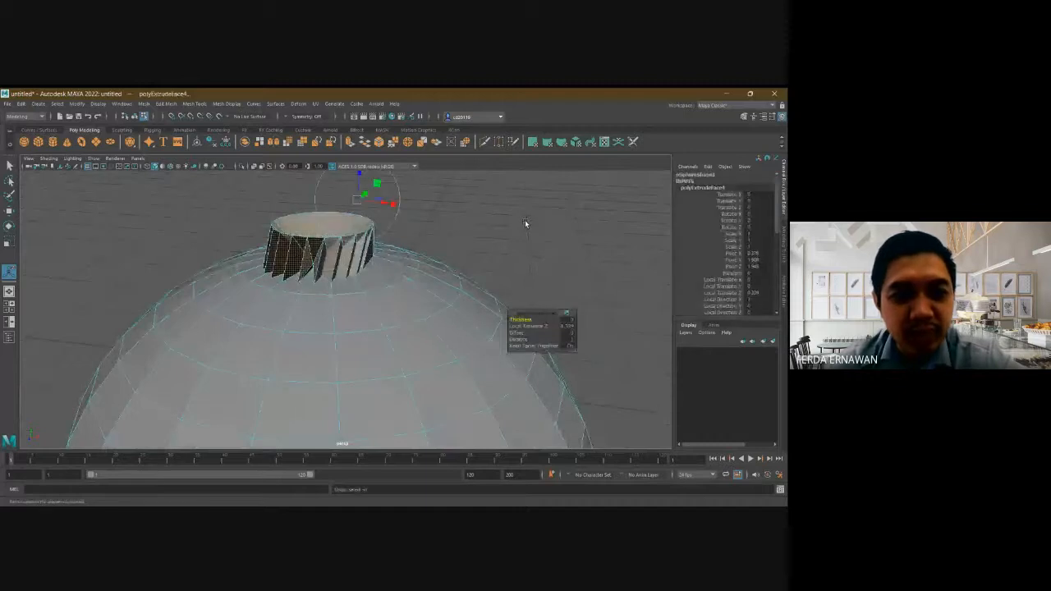
key("ctrl+z")
key("ctrl+z")
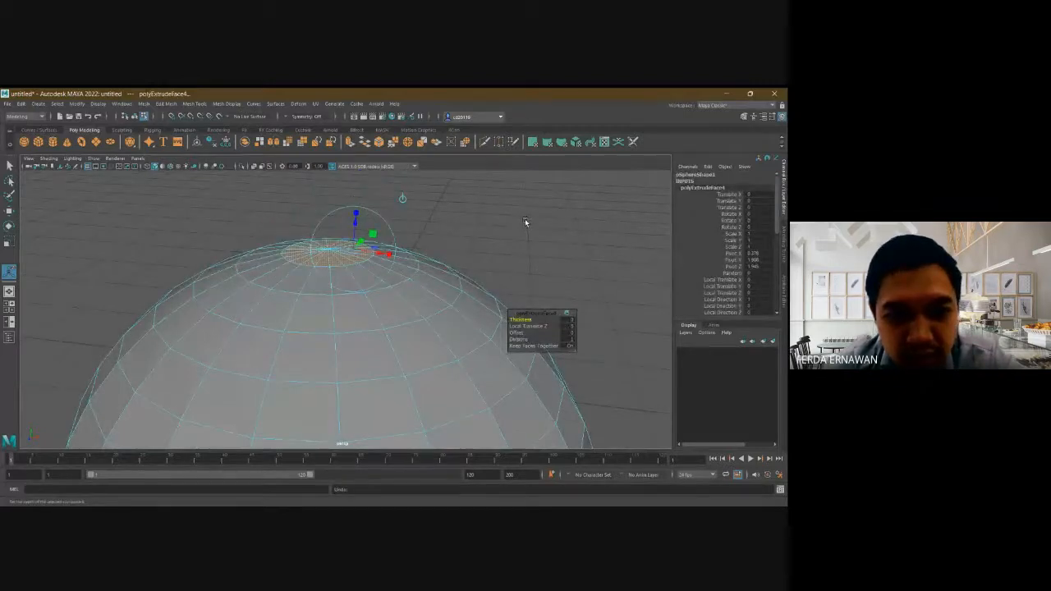
- Raise the extruded pole faces into a tall neck with the extrusion's Thickness setting and clear the selection
left_click_drag(525, 218, 521, 223, "alt")
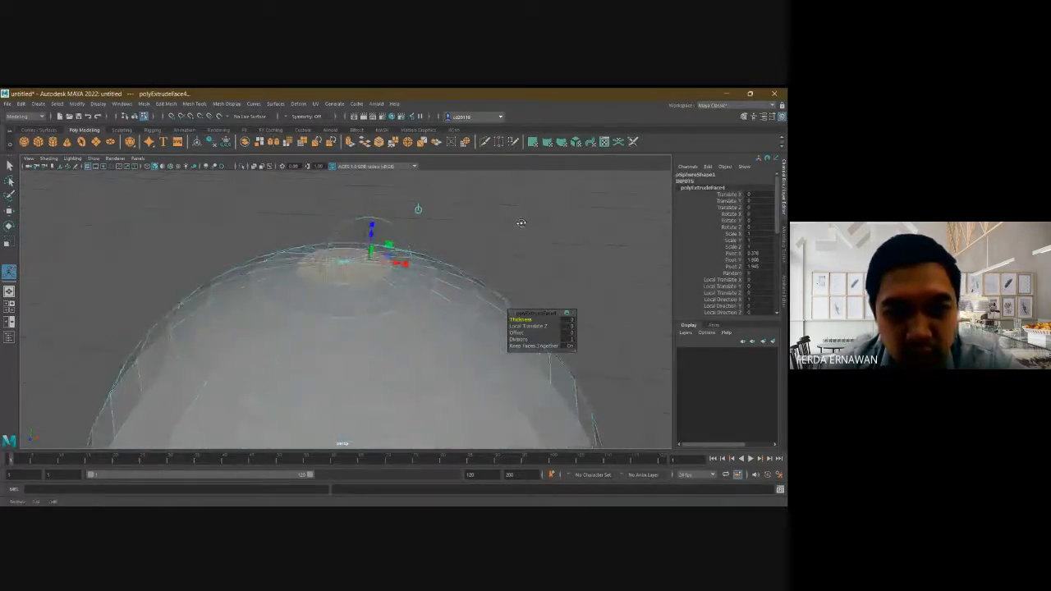
left_click(572, 322)
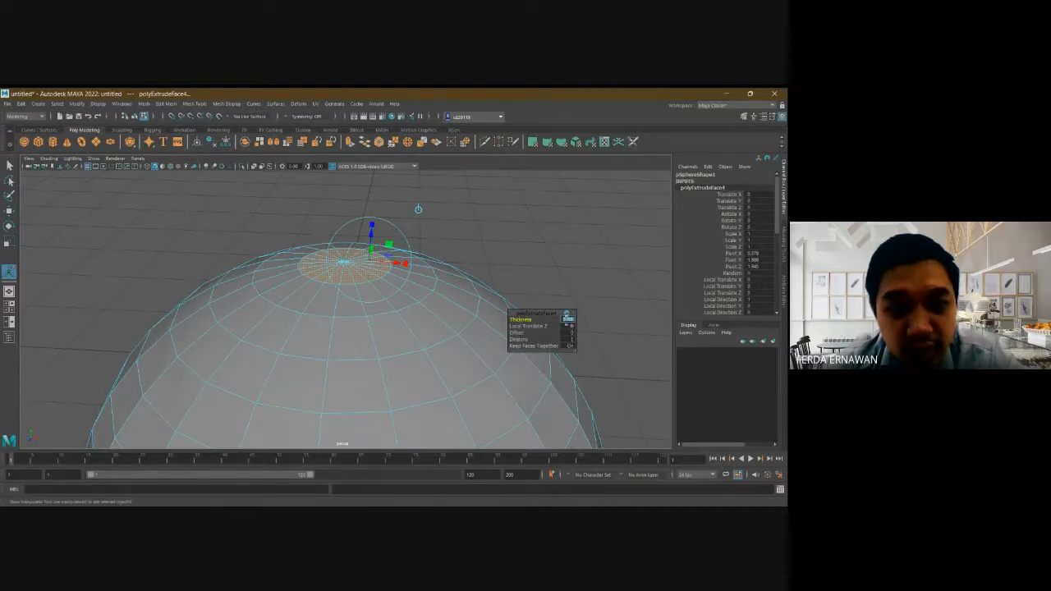
left_click(547, 263)
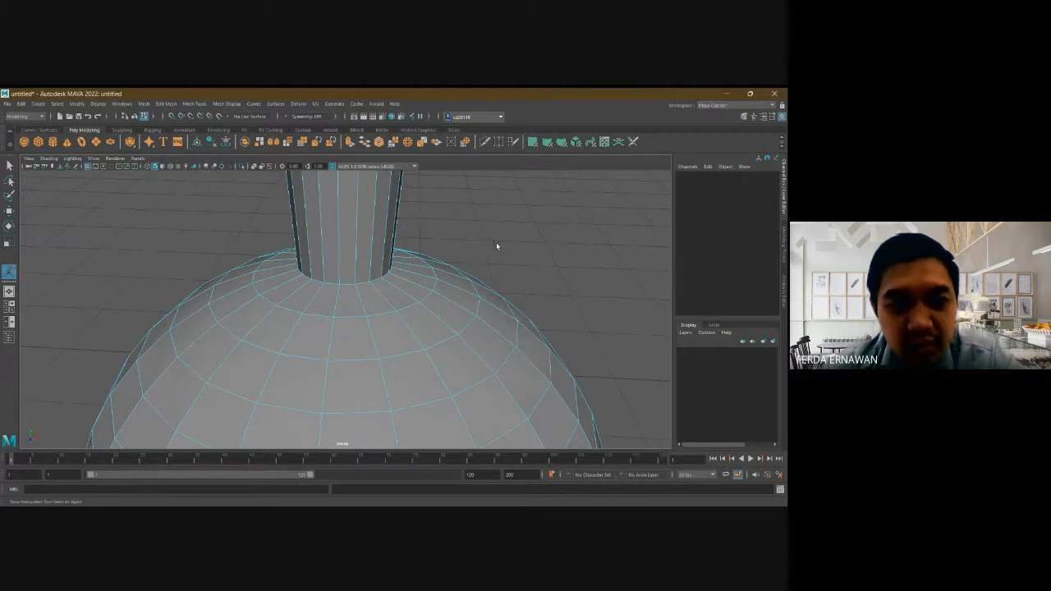
- Examine the extruded neck and its top cap from the side and from above
scroll(498, 243, "down", 5)
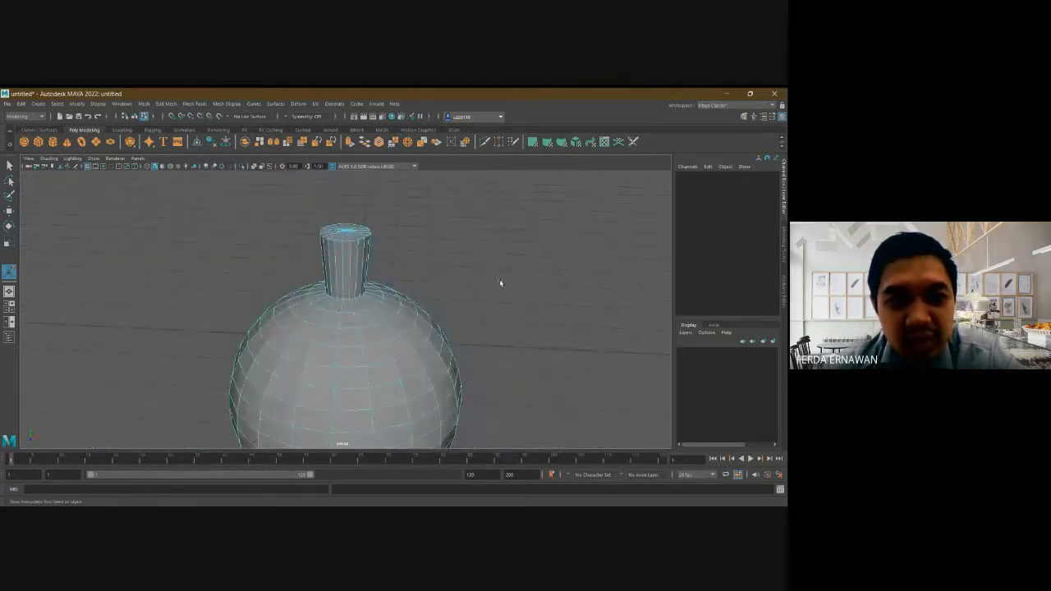
left_click_drag(500, 283, 462, 266, "alt")
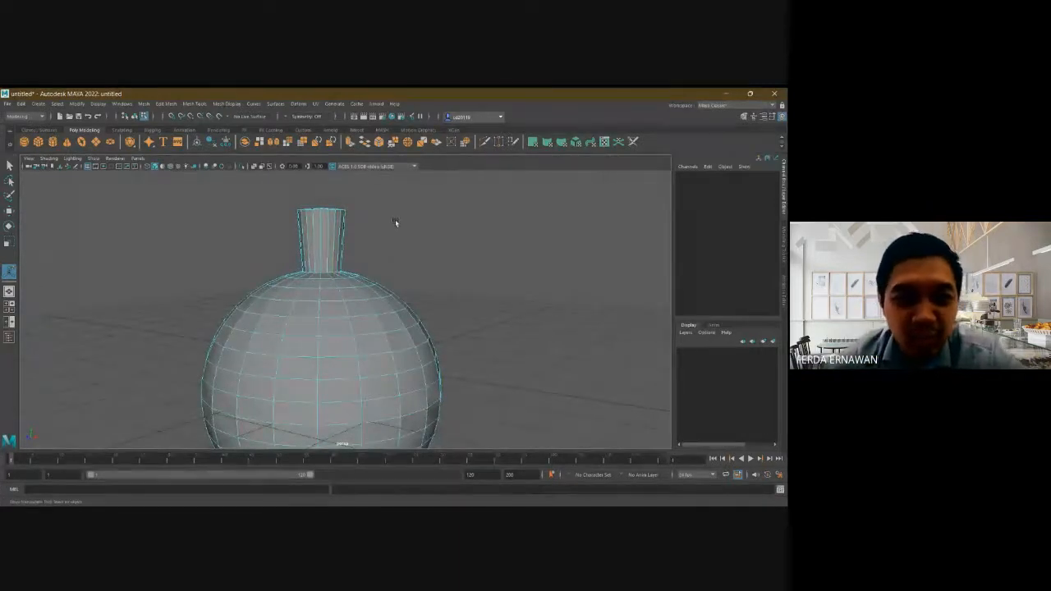
left_click_drag(395, 221, 425, 230, "alt")
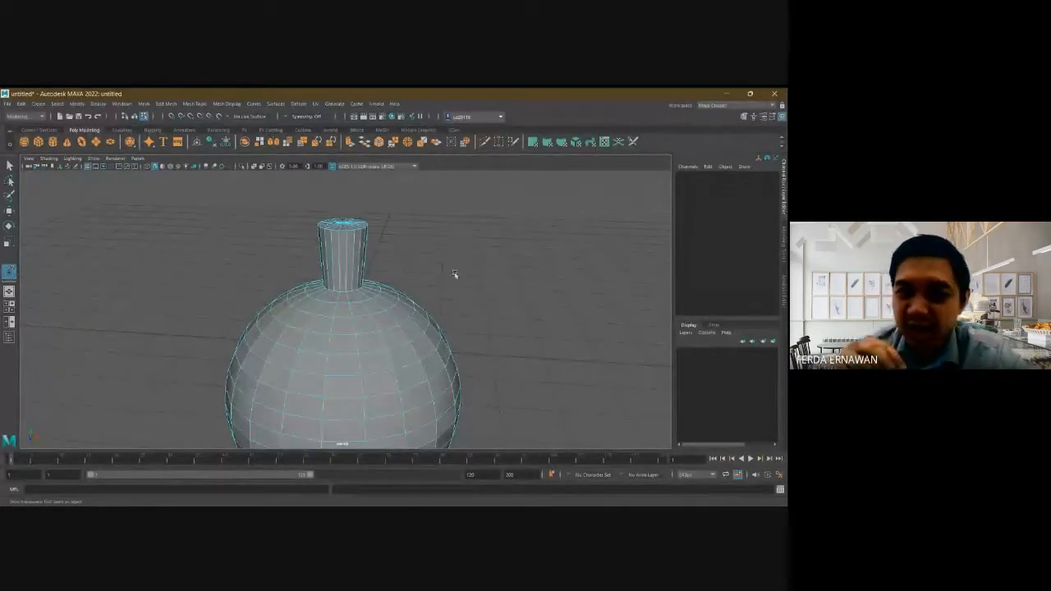
left_click_drag(496, 262, 496, 284, "alt")
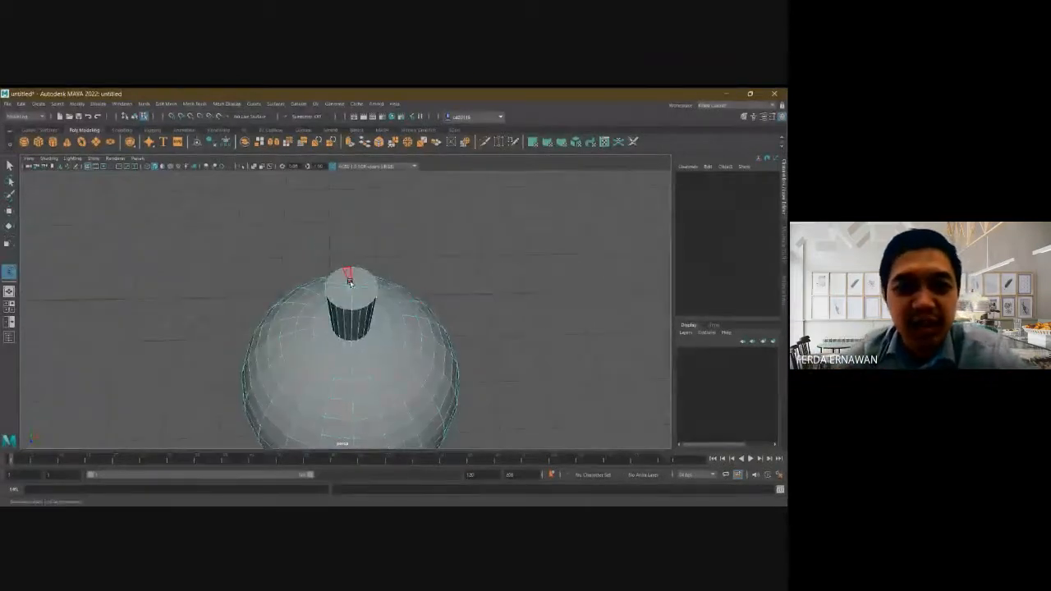
left_click_drag(592, 277, 566, 266, "alt")
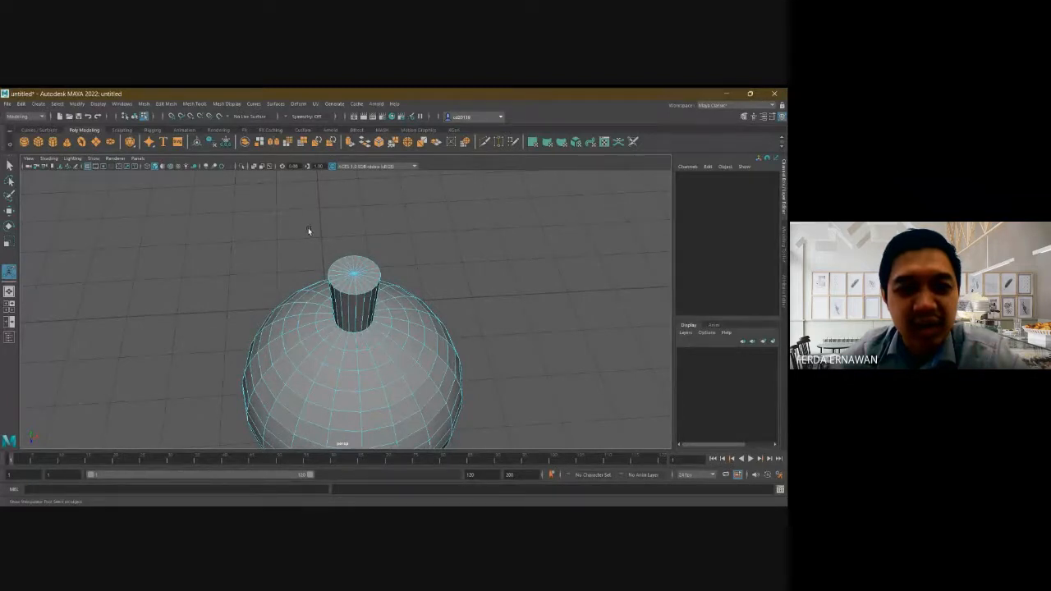
left_click_drag(449, 241, 455, 243, "alt")
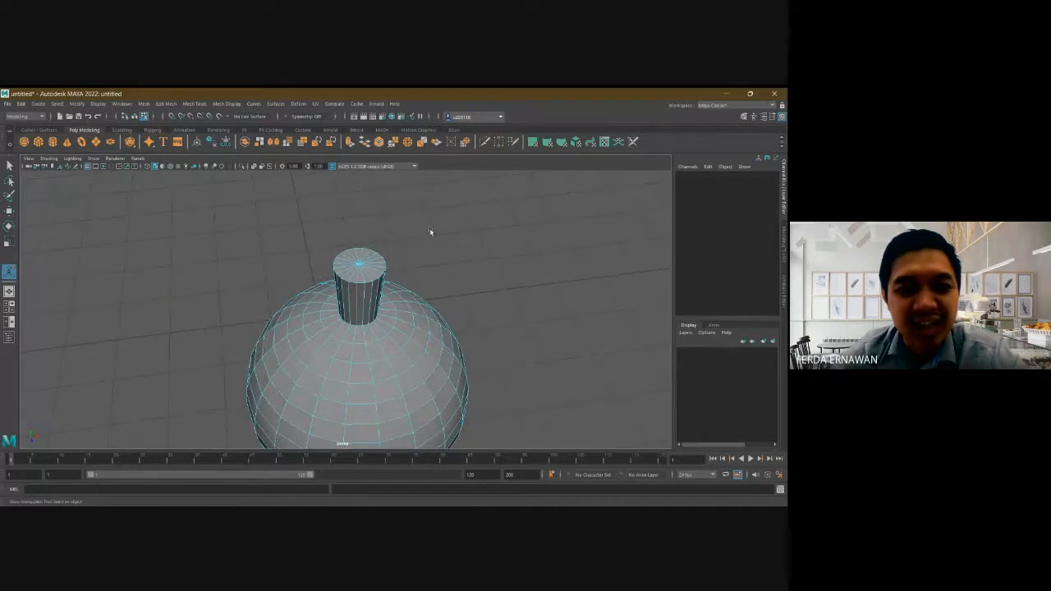
- Extrude the faces of the neck and its cap, and try out different Thickness values
left_click_drag(429, 232, 445, 220, "alt")
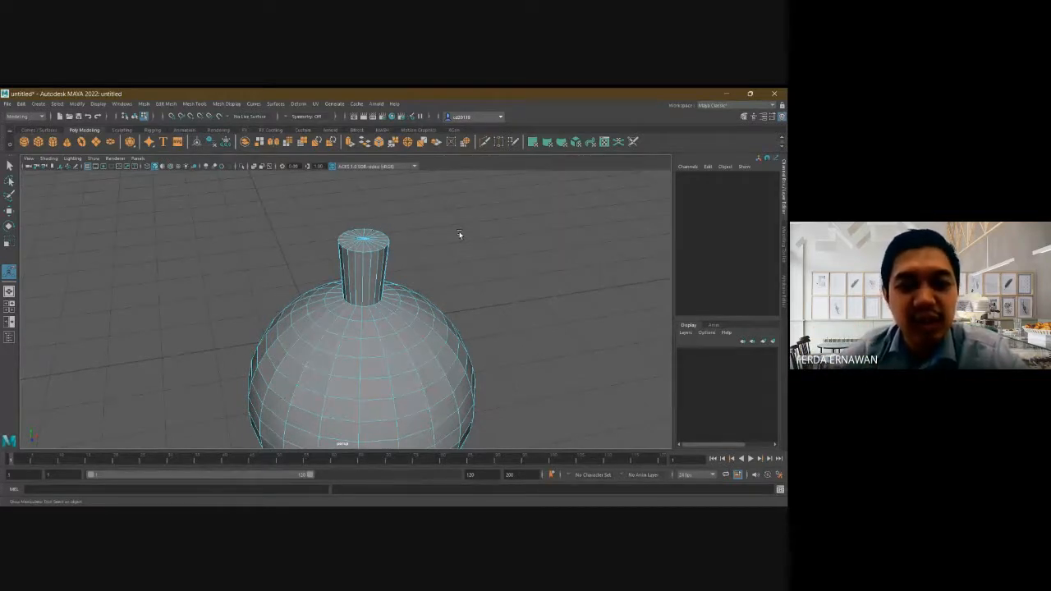
left_click_drag(290, 226, 345, 236)
key("ctrl+e")
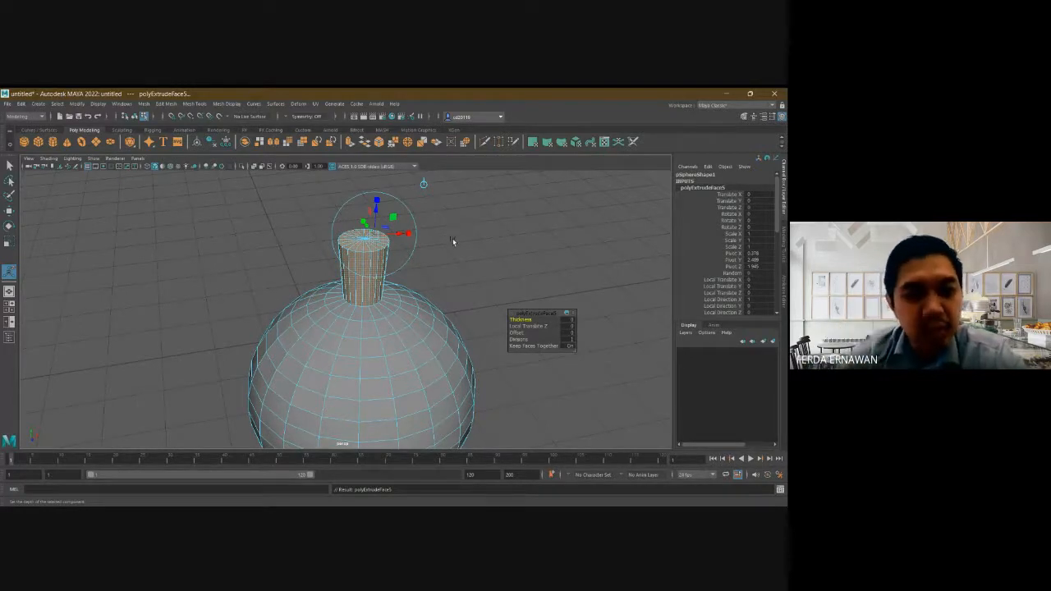
left_click(569, 321)
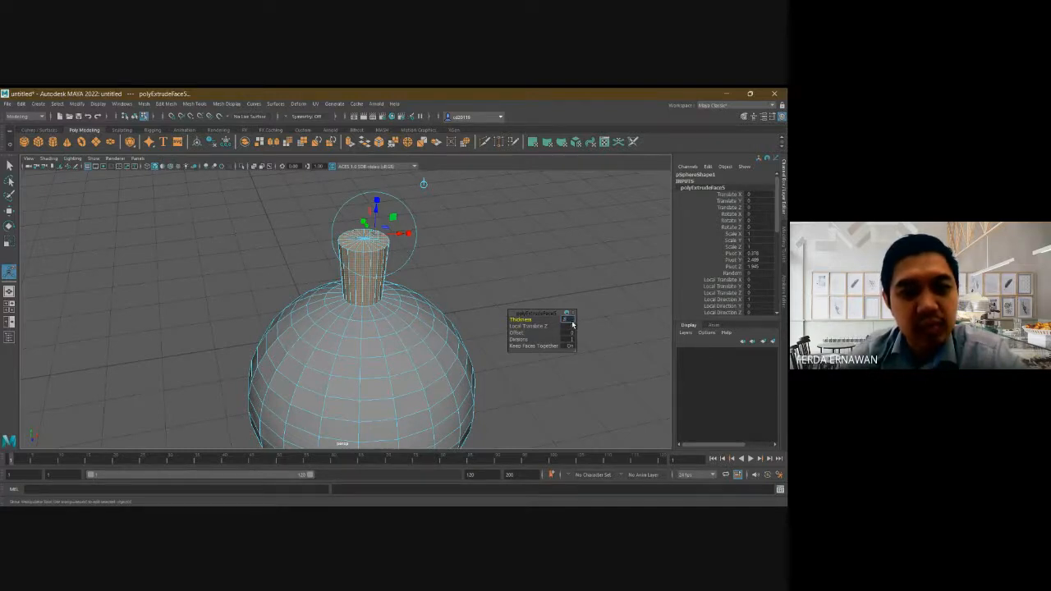
type("1")
key("Return")
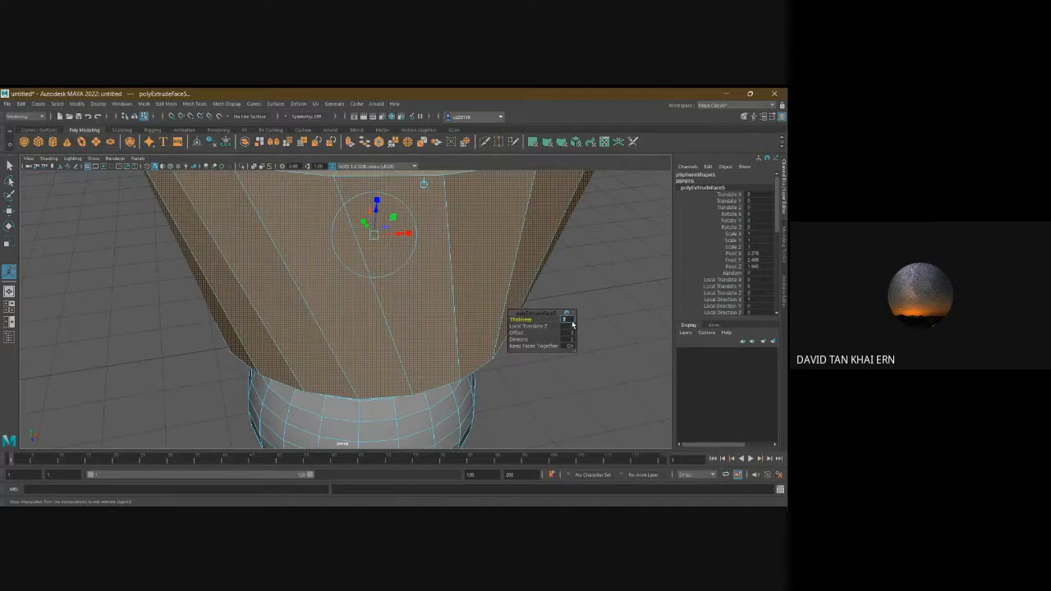
key("Return")
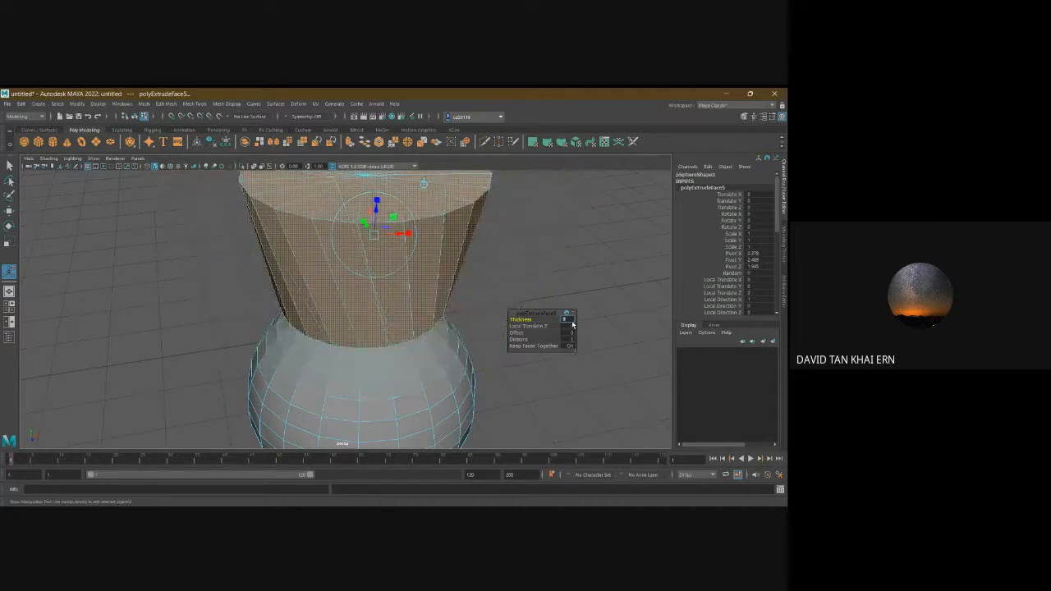
key("Return")
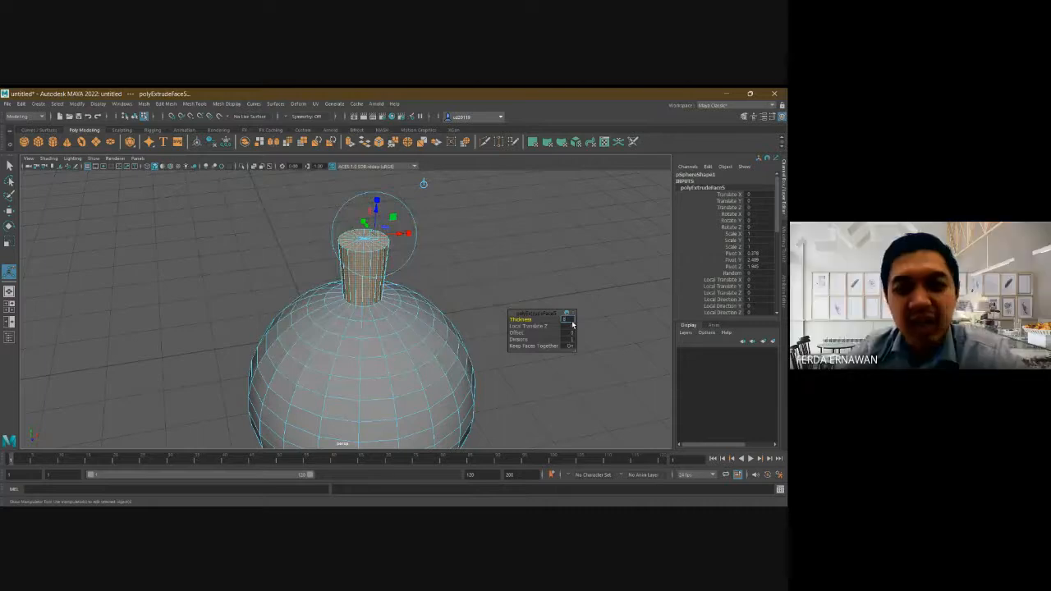
- Try Thickness values of 2 and 5 on the neck extrusion, reset it to 0, and clear the selection
type("2")
key("Return")
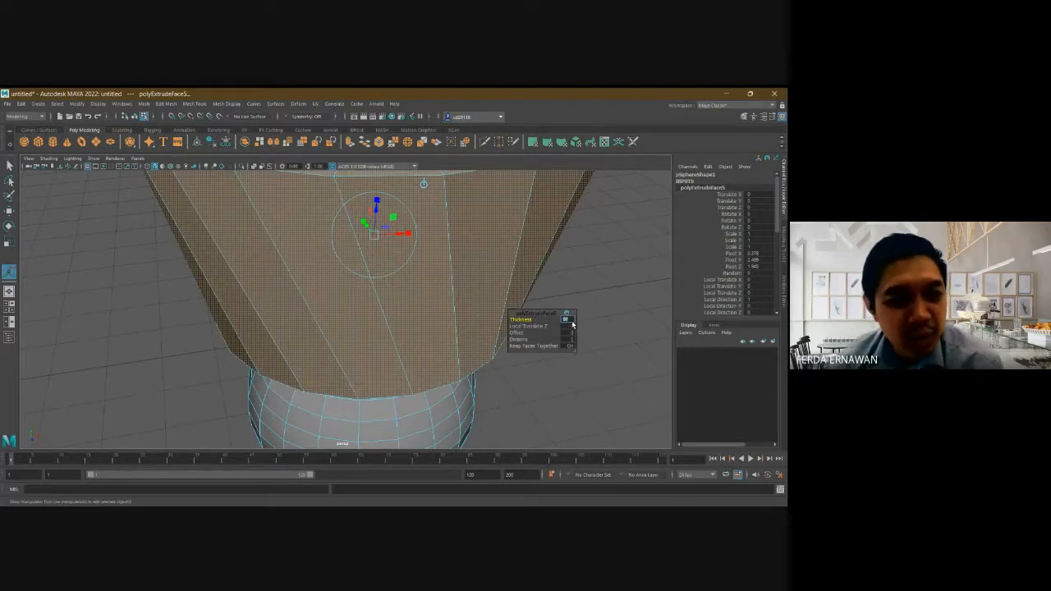
type("5")
key("Return")
type("0")
key("Return")
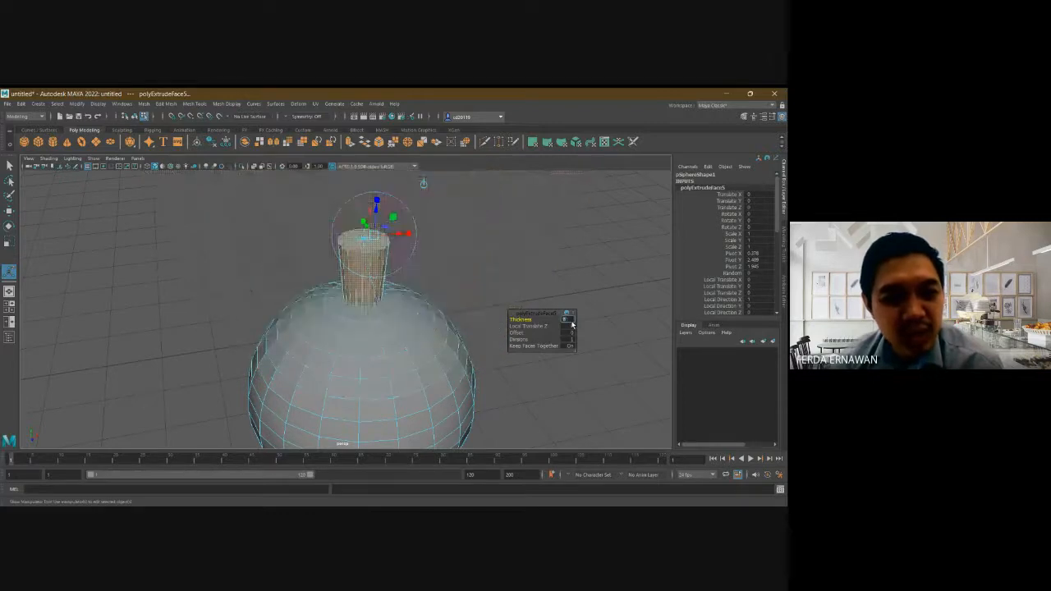
left_click(521, 263)
- Try to select the neck's cap faces by extending the selection from a single triangular face, and clear it
left_click_drag(485, 246, 398, 293, "alt")
left_click(370, 287)
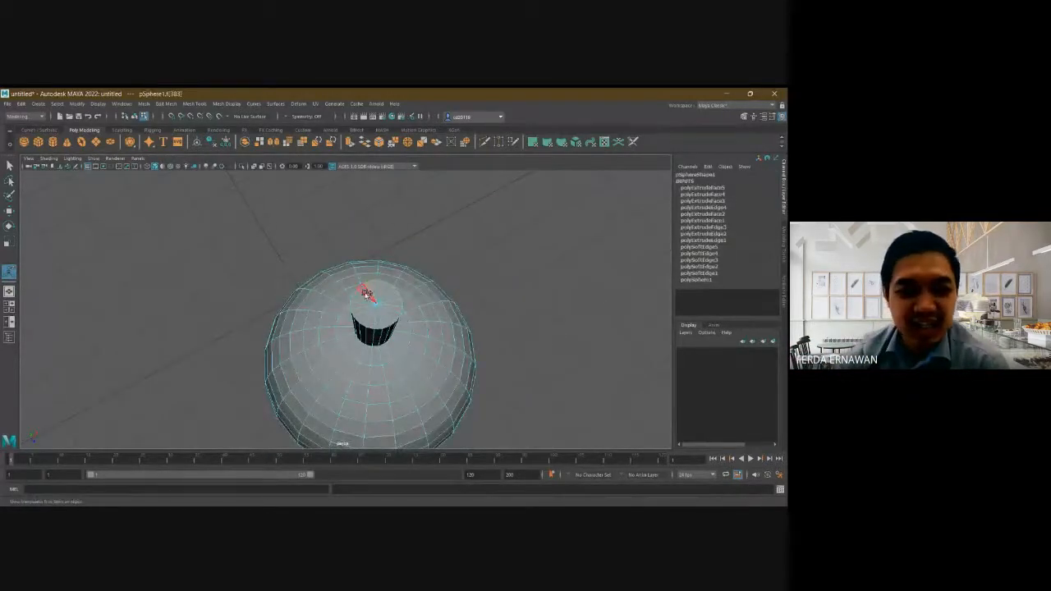
double_click(386, 318, "shift")
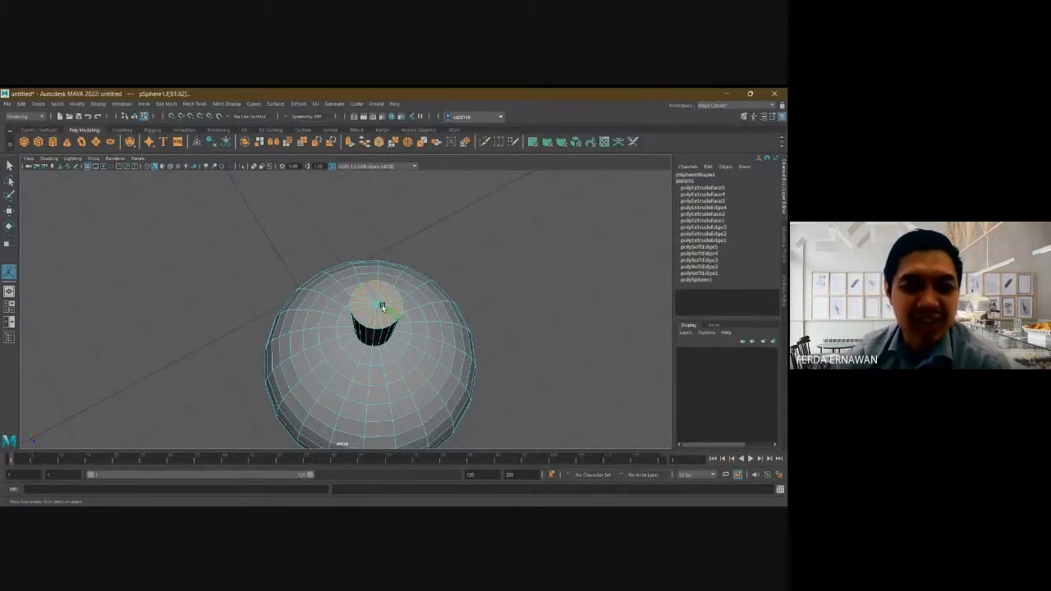
left_click(496, 274)
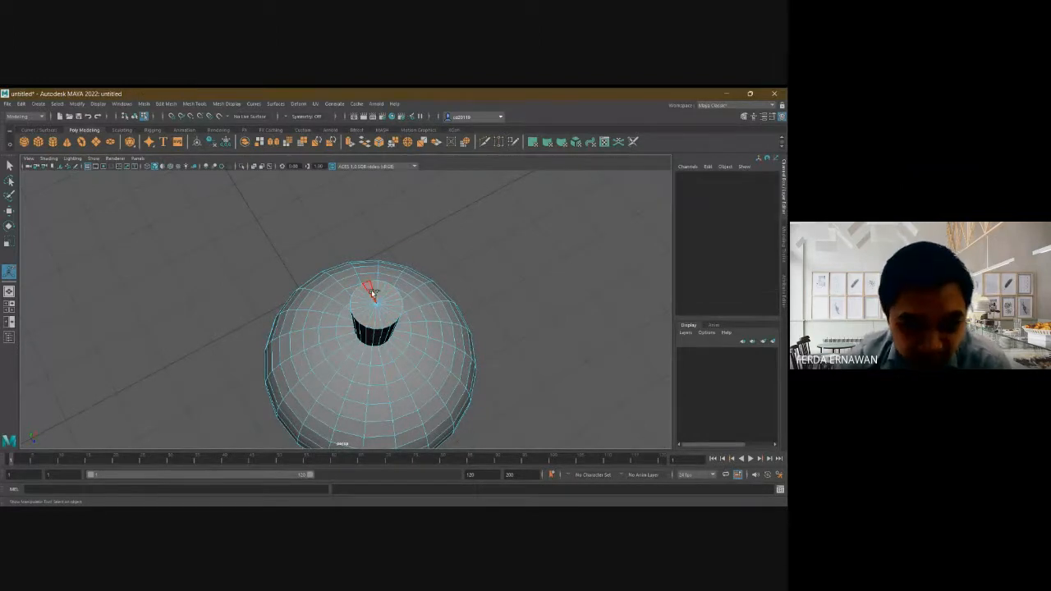
- Select all the triangular cap faces on top of the neck one by one around the pole
left_click(373, 294)
left_click(367, 295, "shift")
left_click(364, 299, "shift")
left_click(363, 303, "shift")
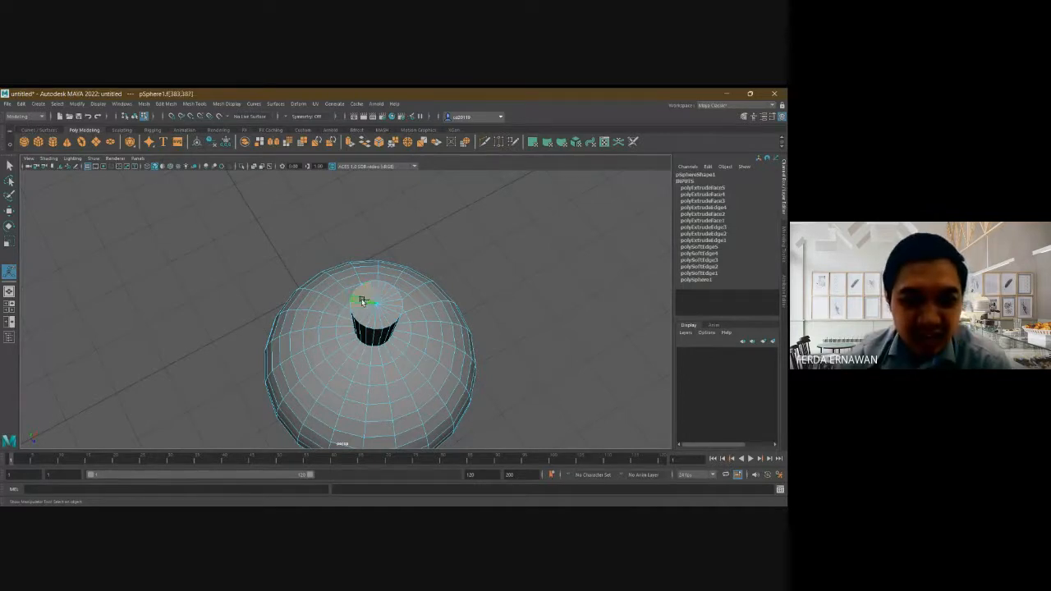
left_click(364, 308, "shift")
left_click(368, 316, "shift")
left_click(371, 317, "shift")
left_click(374, 318, "shift")
left_click(382, 317, "shift")
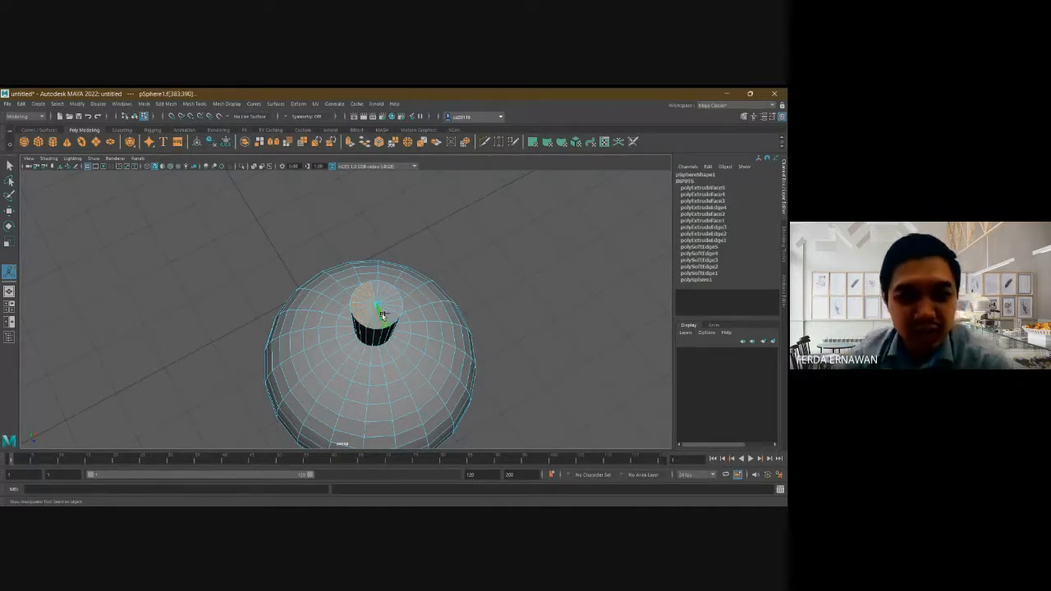
left_click(371, 319, "shift")
left_click(380, 318, "shift")
left_click(387, 315, "shift")
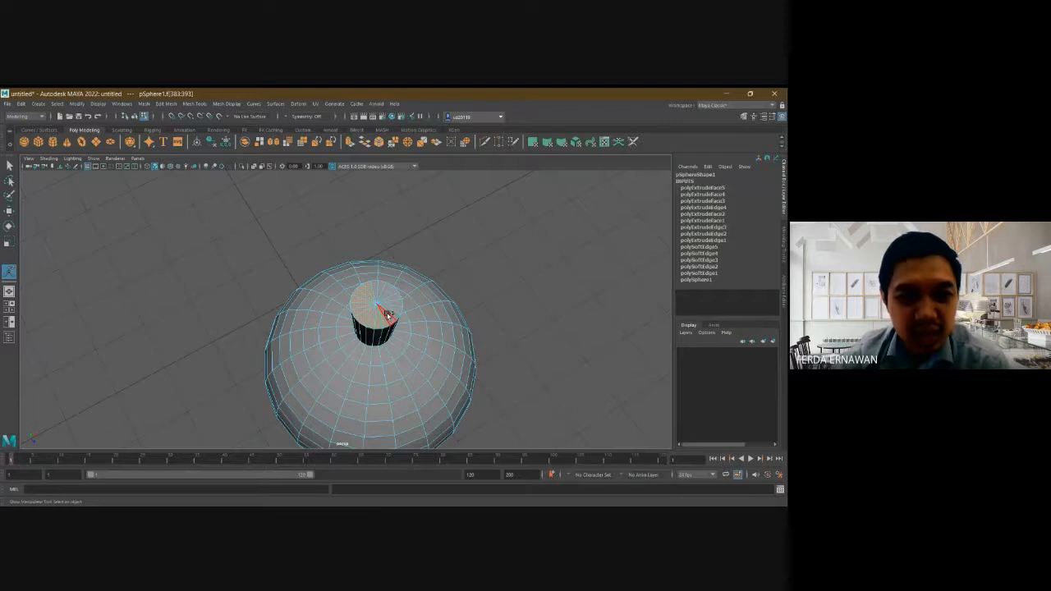
left_click(395, 311, "shift")
left_click(391, 308, "shift")
left_click(392, 303, "shift")
left_click(390, 299, "shift")
left_click(381, 293, "shift")
left_click(376, 291, "shift")
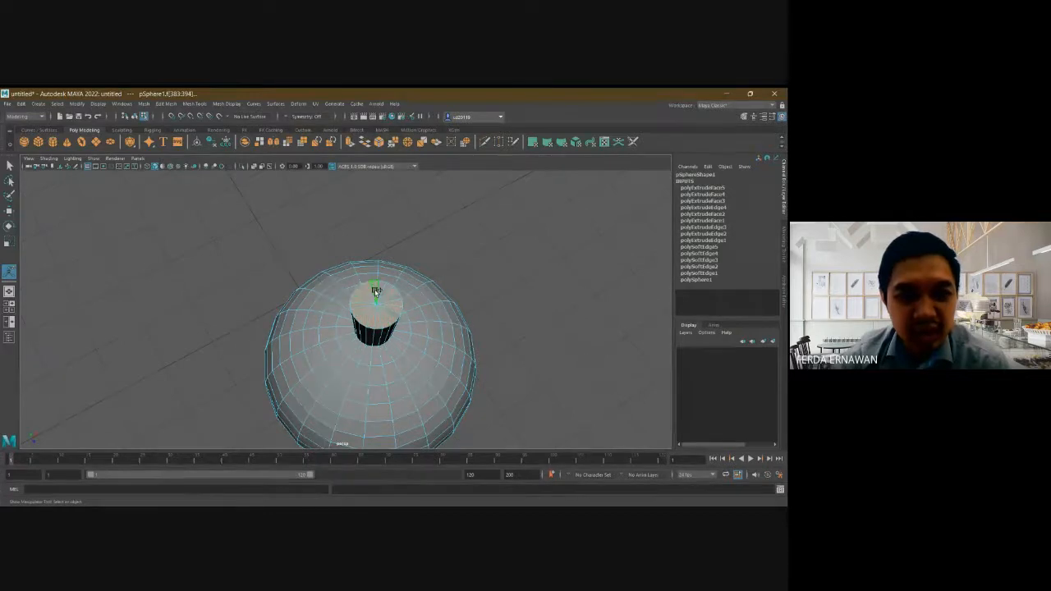
left_click(385, 294, "shift")
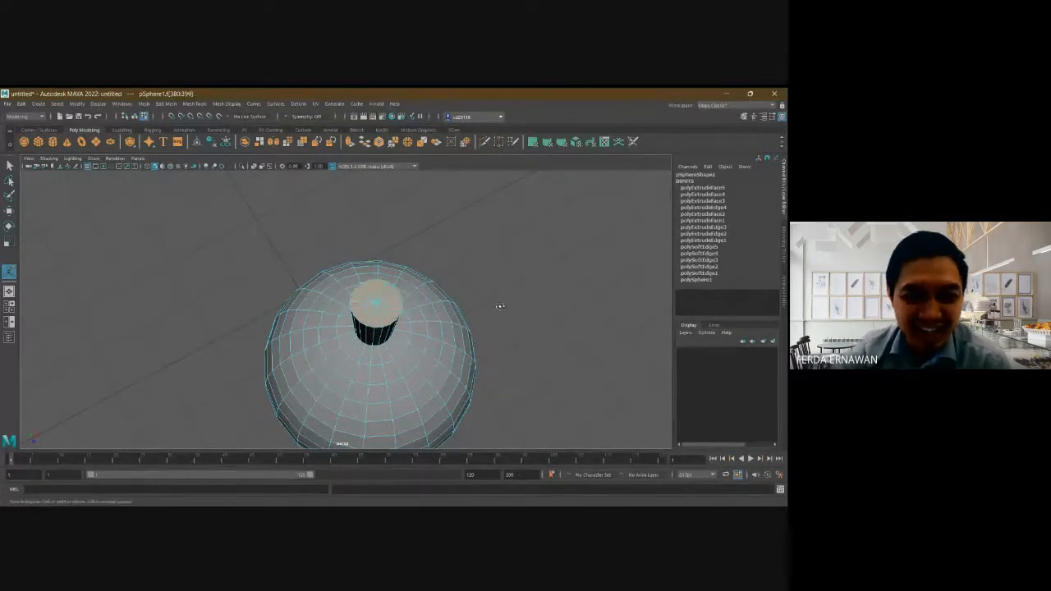
- Extrude the selected cap faces upward along their local Z direction to lengthen the neck, and clear the selection
left_click_drag(500, 305, 500, 277, "alt")
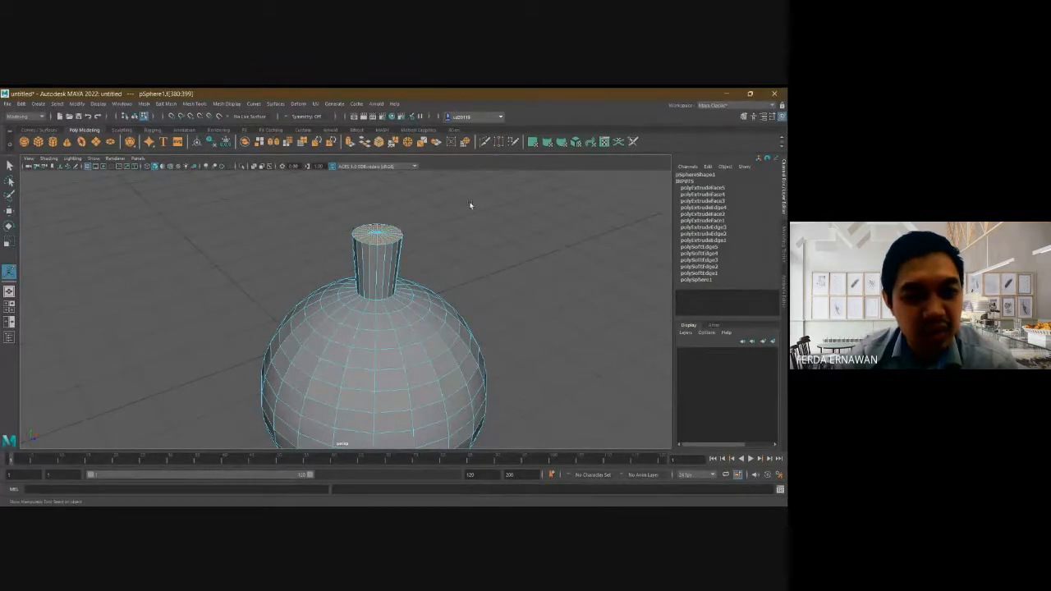
right_click(386, 237, "shift")
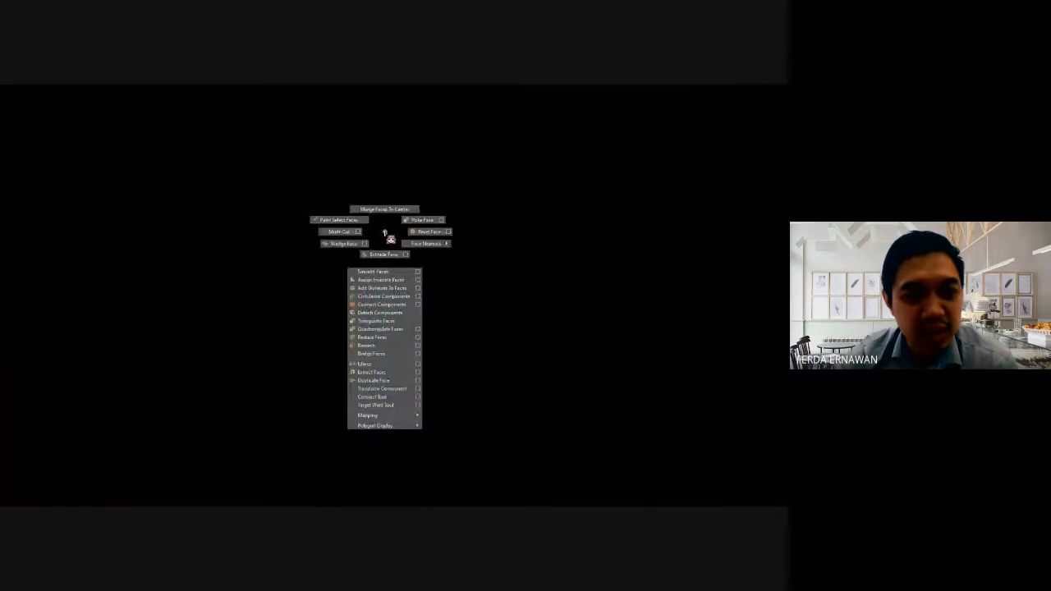
right_click_drag(391, 239, 389, 254, "shift")
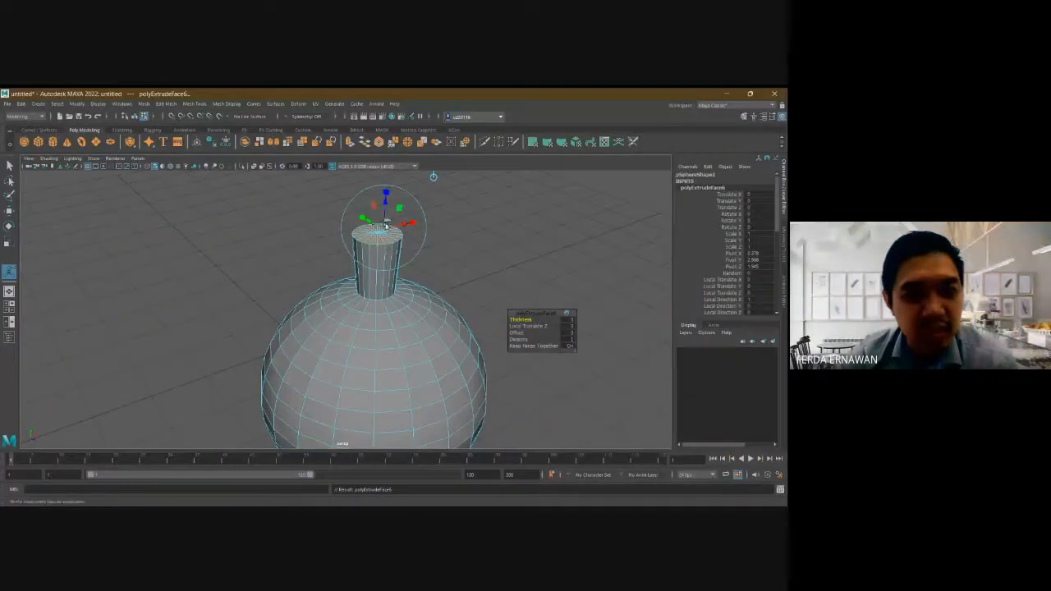
left_click_drag(386, 212, 390, 162)
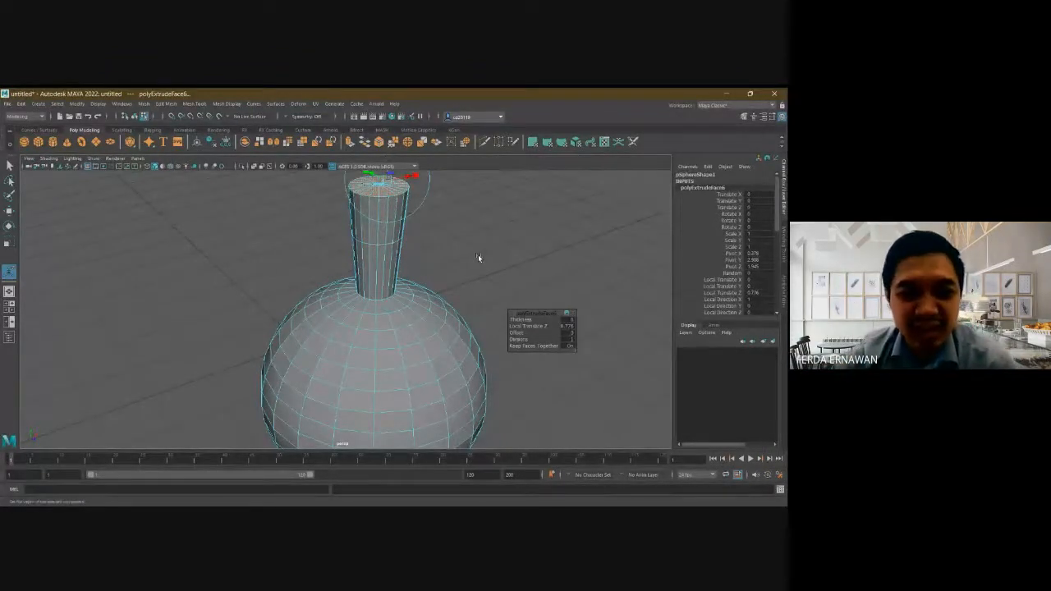
middle_click_drag(478, 255, 464, 331, "alt")
left_click_drag(376, 256, 378, 207)
left_click_drag(426, 294, 433, 277, "alt")
left_click(420, 277)
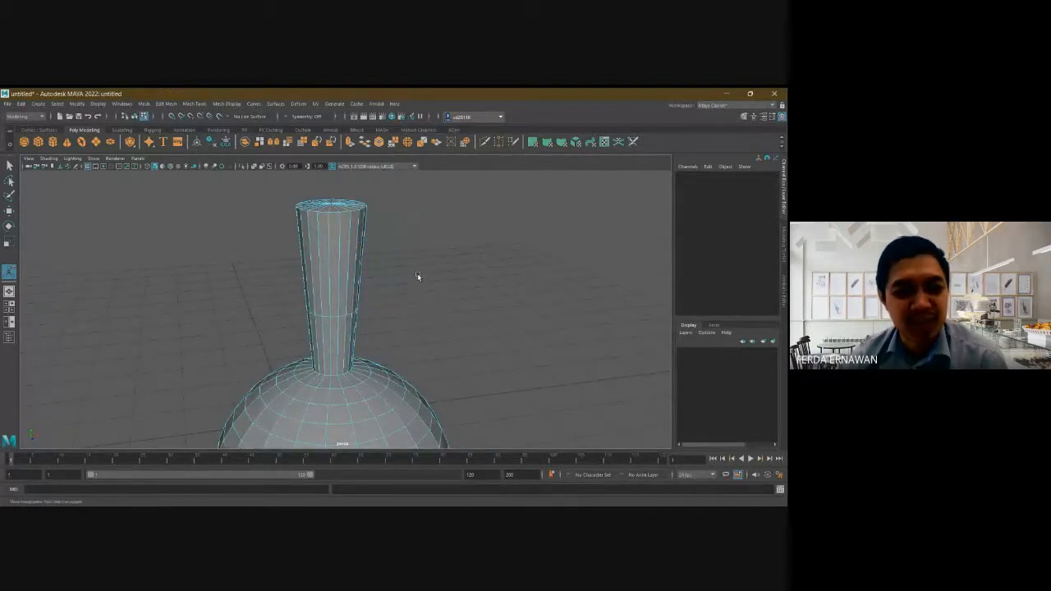
- Examine the sphere and its lengthened neck from the side
scroll(423, 276, "down", 5)
left_click_drag(422, 277, 449, 316, "alt")
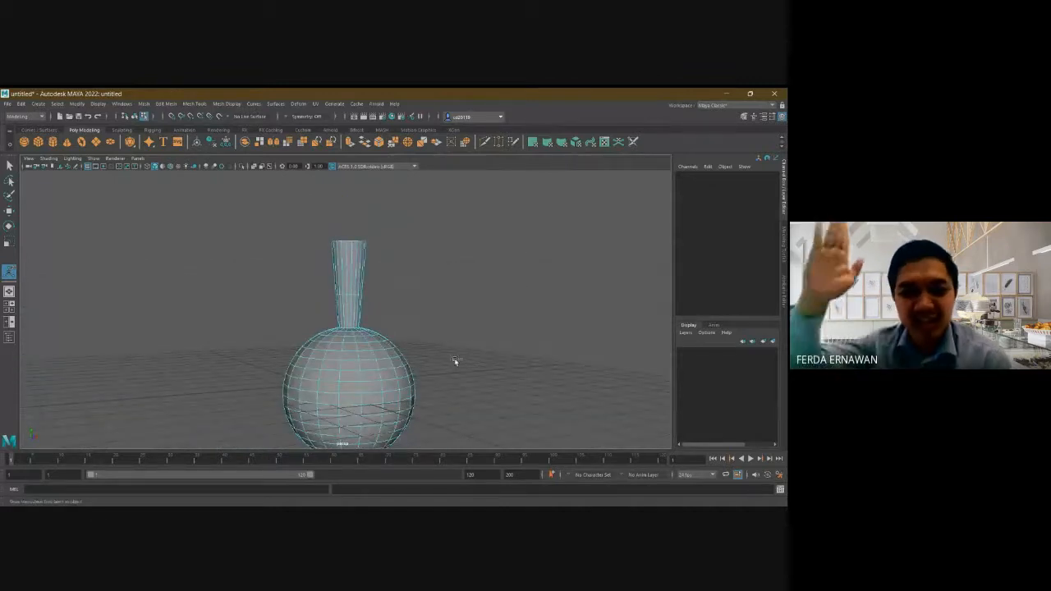
left_click(349, 261)
left_click(413, 256)
left_click_drag(413, 260, 414, 285, "alt")
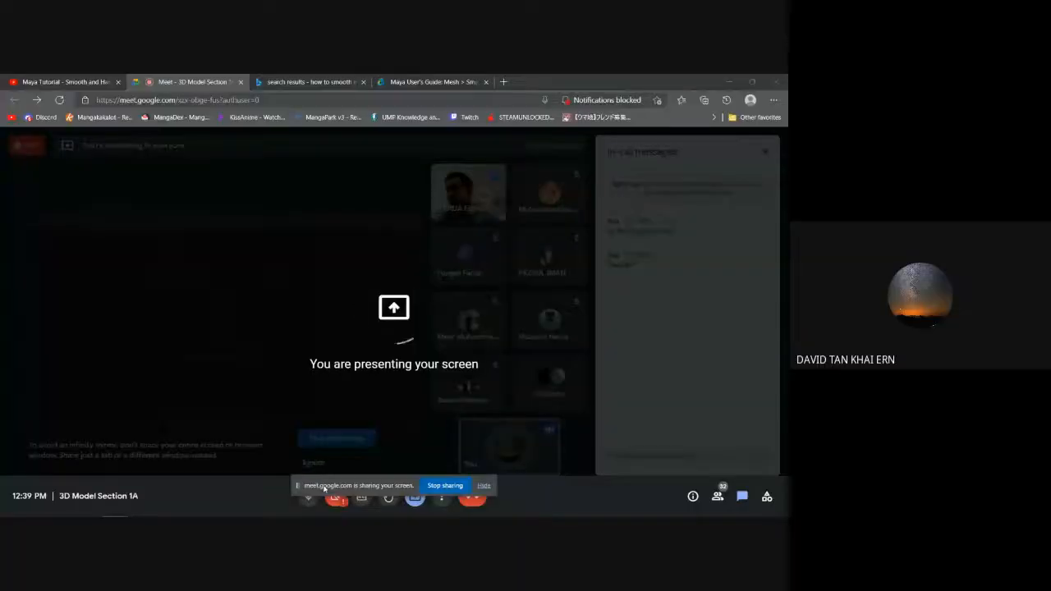
- Move the screen-sharing notice aside, switch to Maya, and undo the last move of the neck's rim vertices
left_click_drag(132, 490, 94, 490)
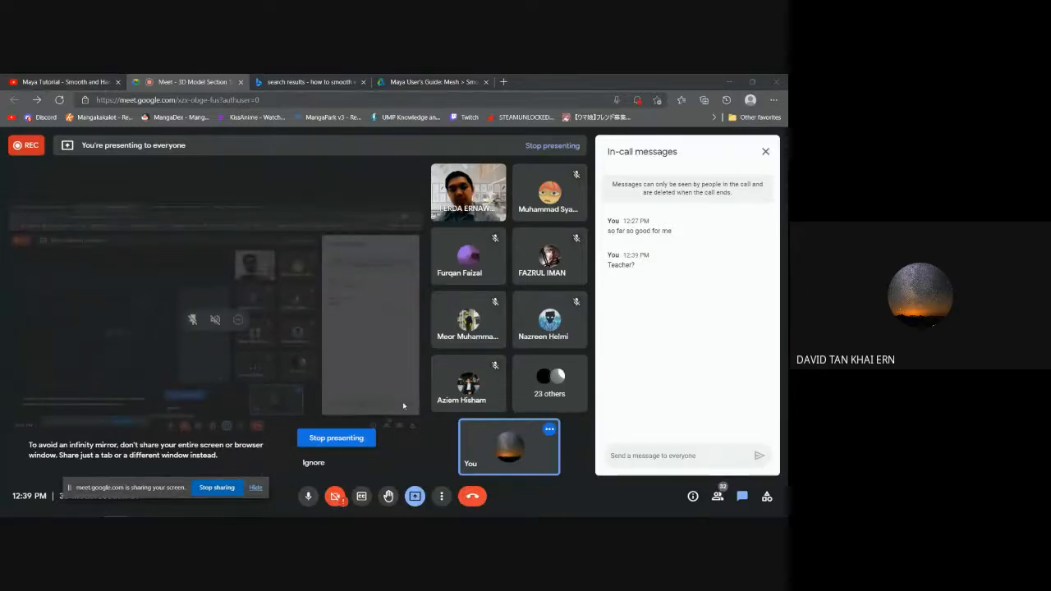
key("alt+Tab")
key("alt+Tab")
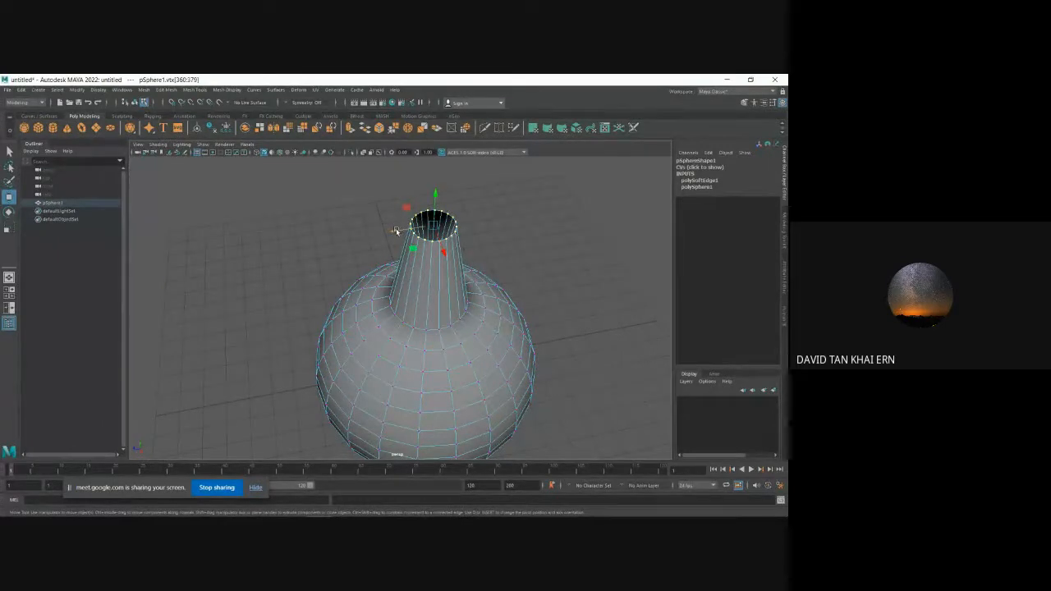
left_click_drag(396, 232, 399, 259, "alt")
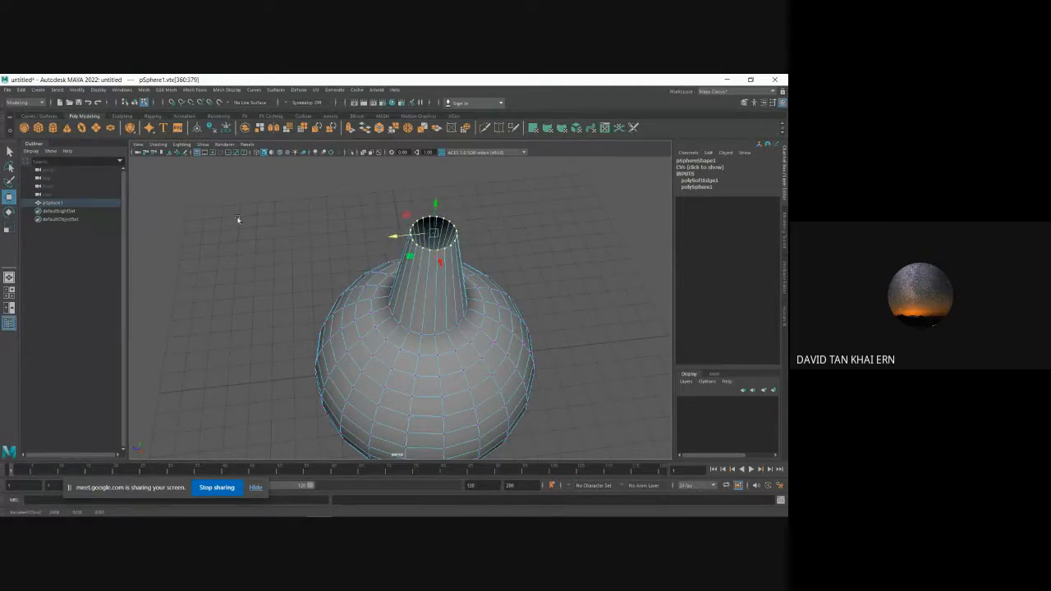
left_click(88, 104)
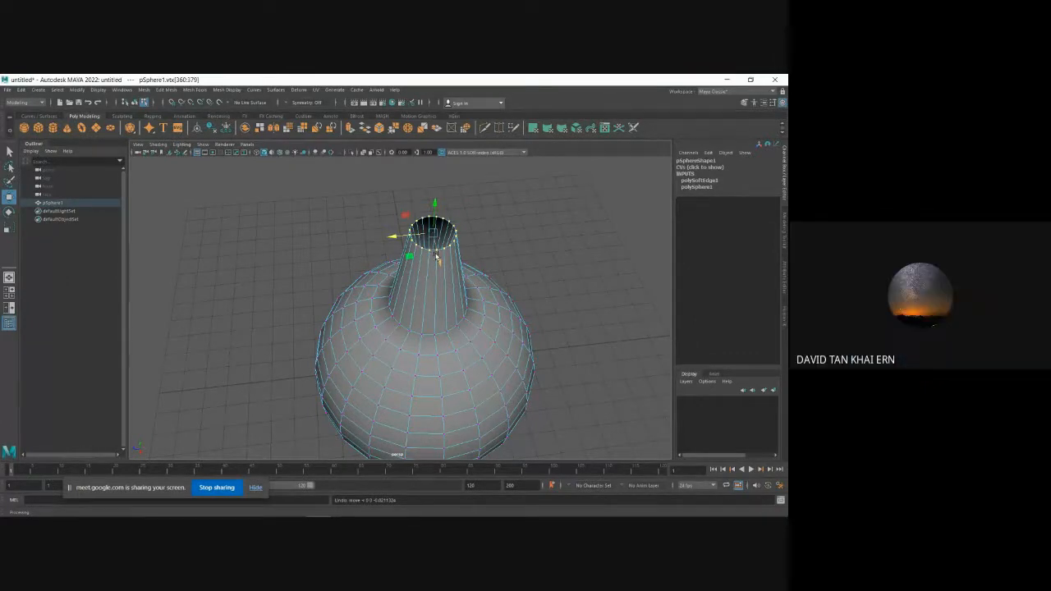
- Try moving the neck's rim vertices upward and sideways, and undo the moves
left_click_drag(436, 202, 440, 190)
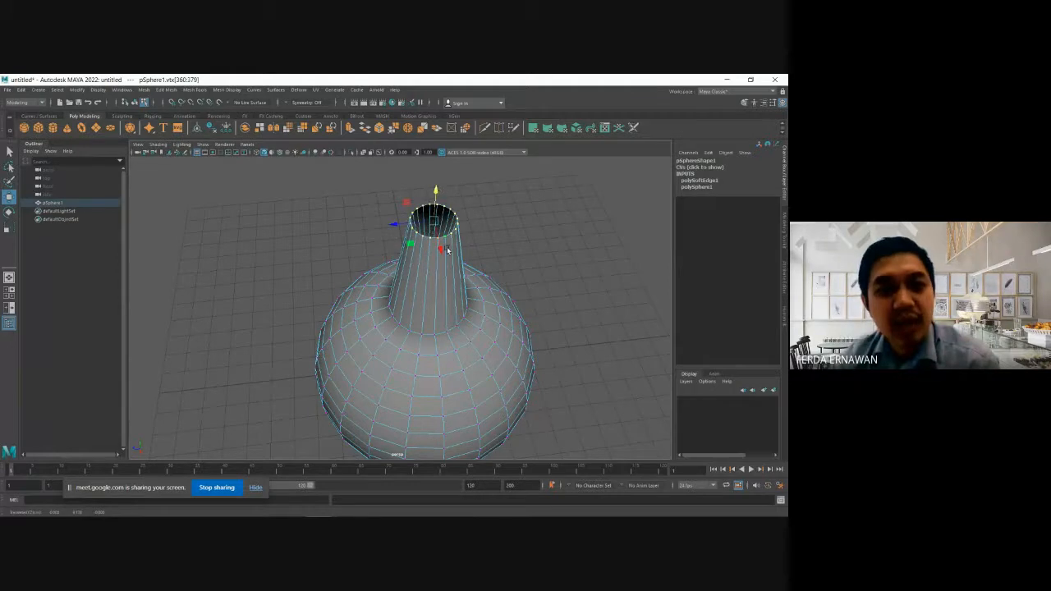
left_click_drag(439, 250, 447, 279)
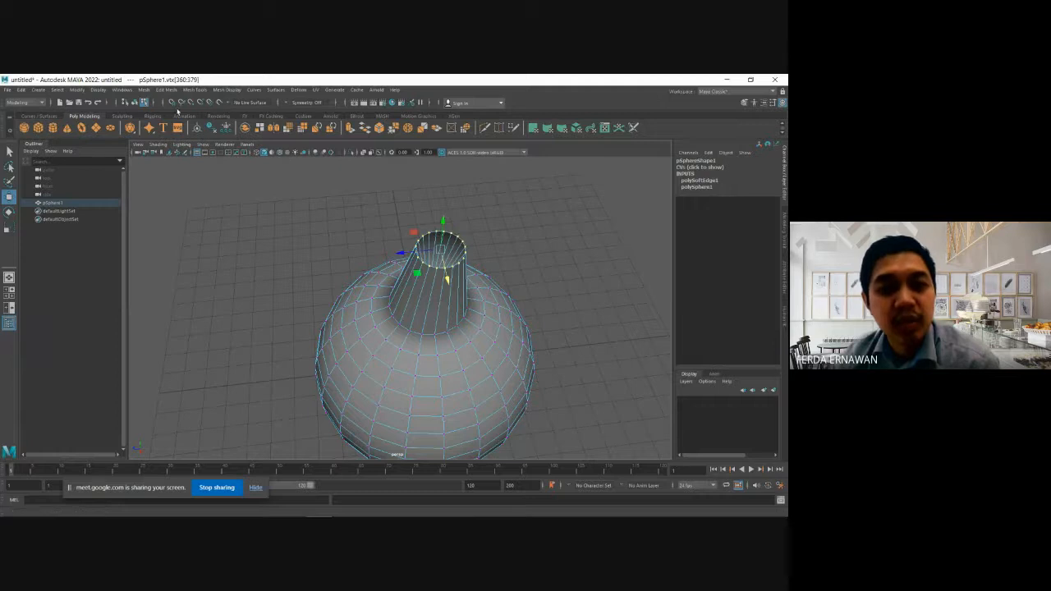
left_click(88, 102)
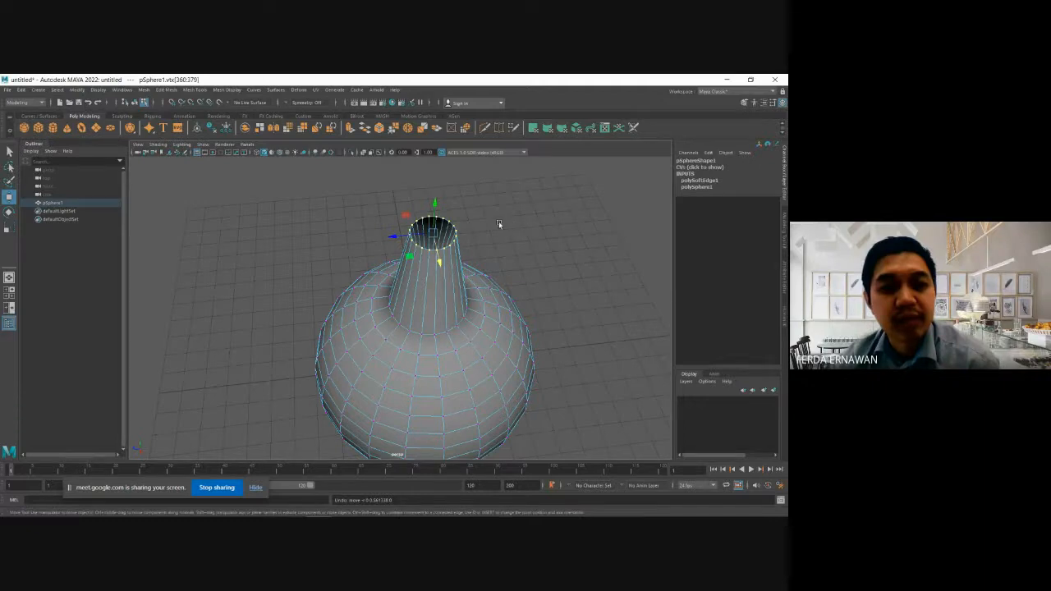
- Clear the rim vertex selection, switch to Google Meet, and stop presenting the screen
mouse_move(507, 225)
left_mouse_down("alt")
mouse_move(500, 249)
mouse_move(507, 238)
mouse_move(441, 249)
mouse_move(463, 235)
mouse_move(491, 237)
left_mouse_up("alt")
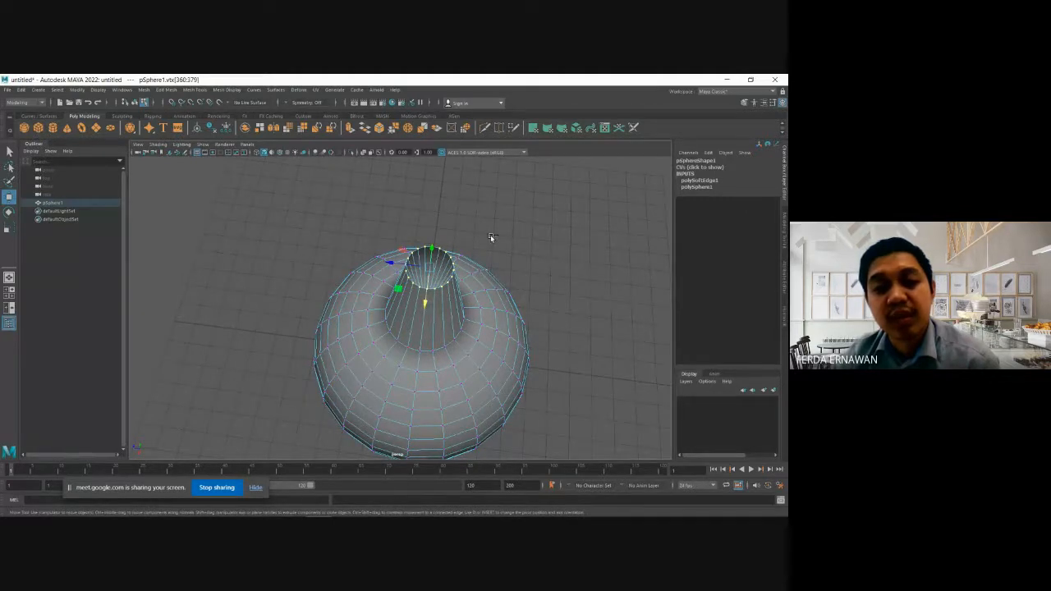
left_click(490, 234)
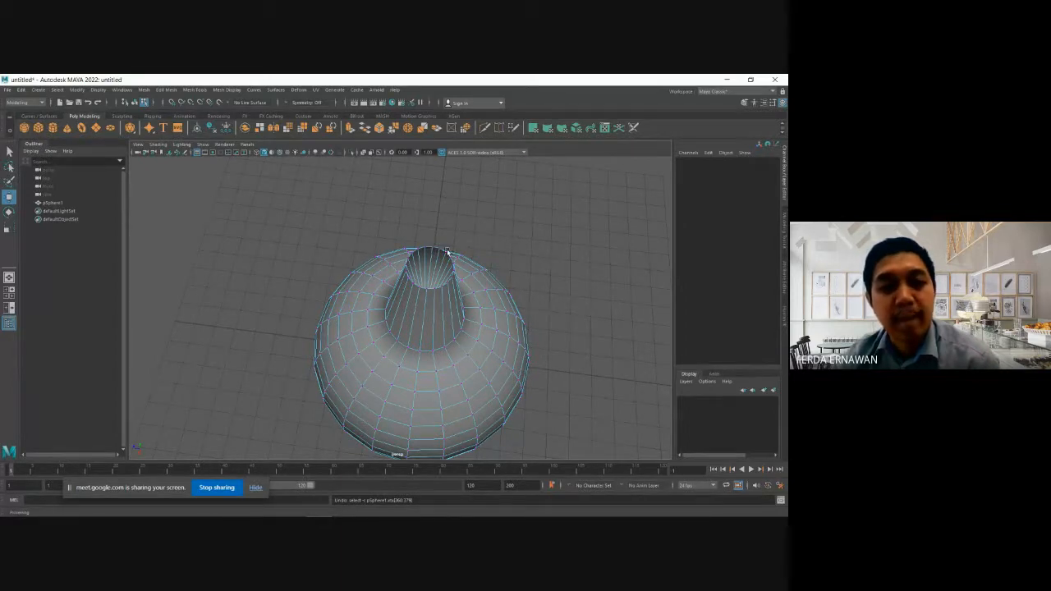
key("alt+Tab")
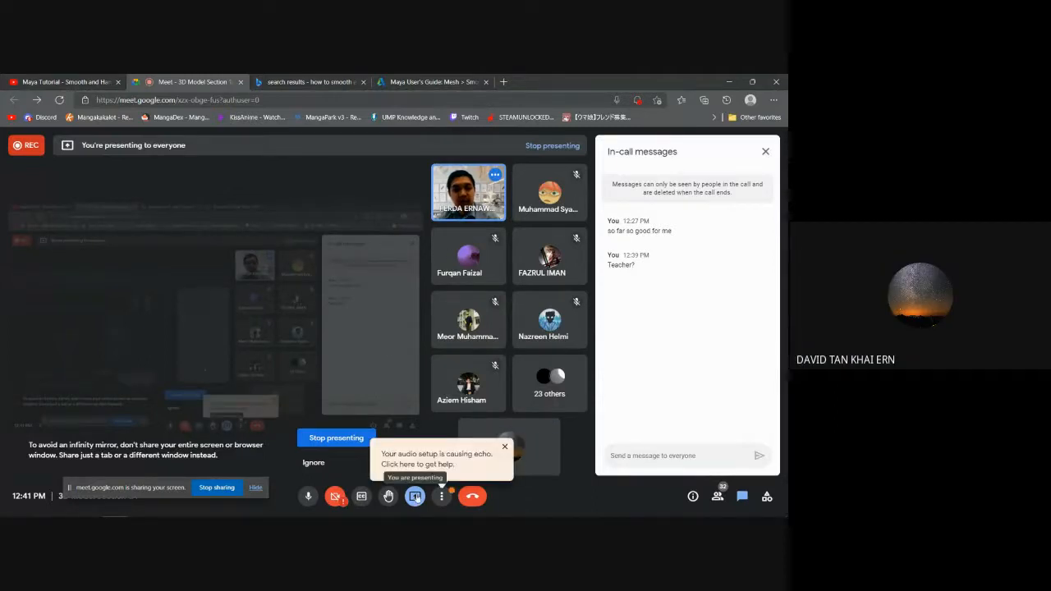
left_click(416, 498)
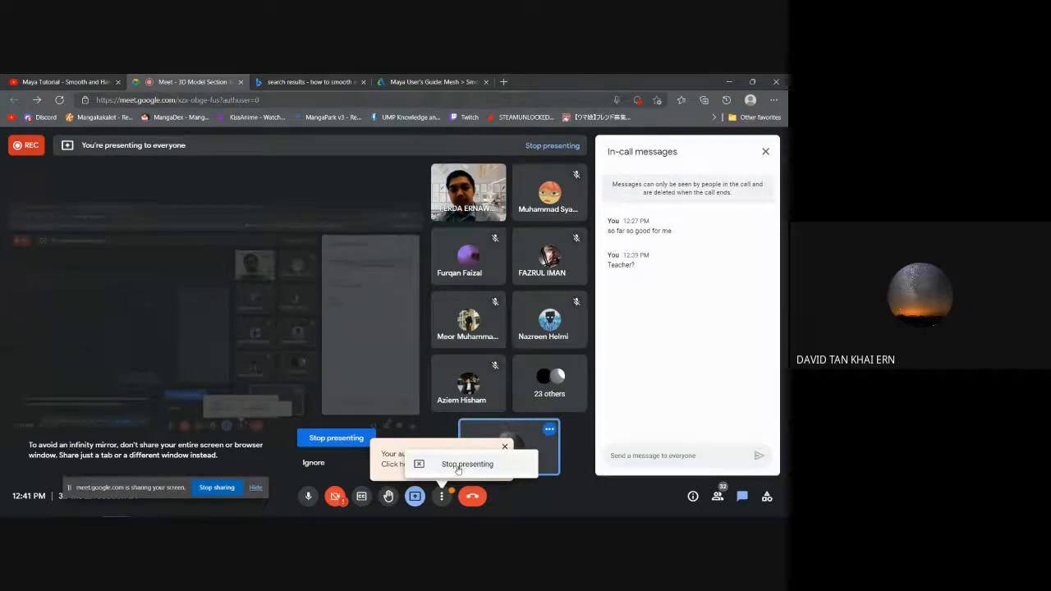
left_click(458, 466)
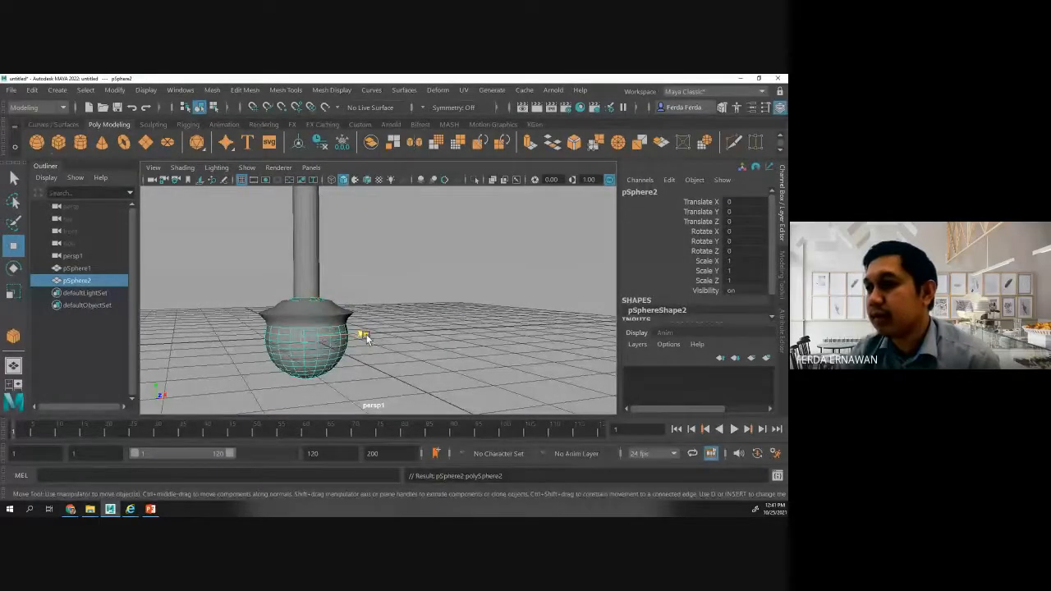
- Move the second sphere beside the long-necked shape, to 3.647 on Translate X, and switch it to edge selection
left_click_drag(366, 334, 496, 336)
left_click(525, 324)
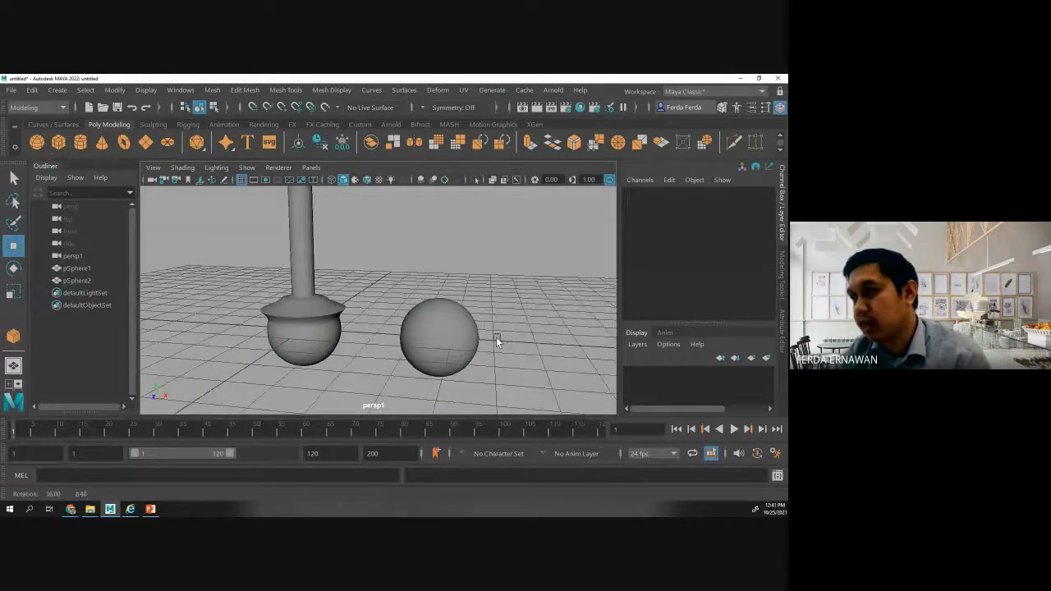
left_click(437, 324)
right_click(452, 320)
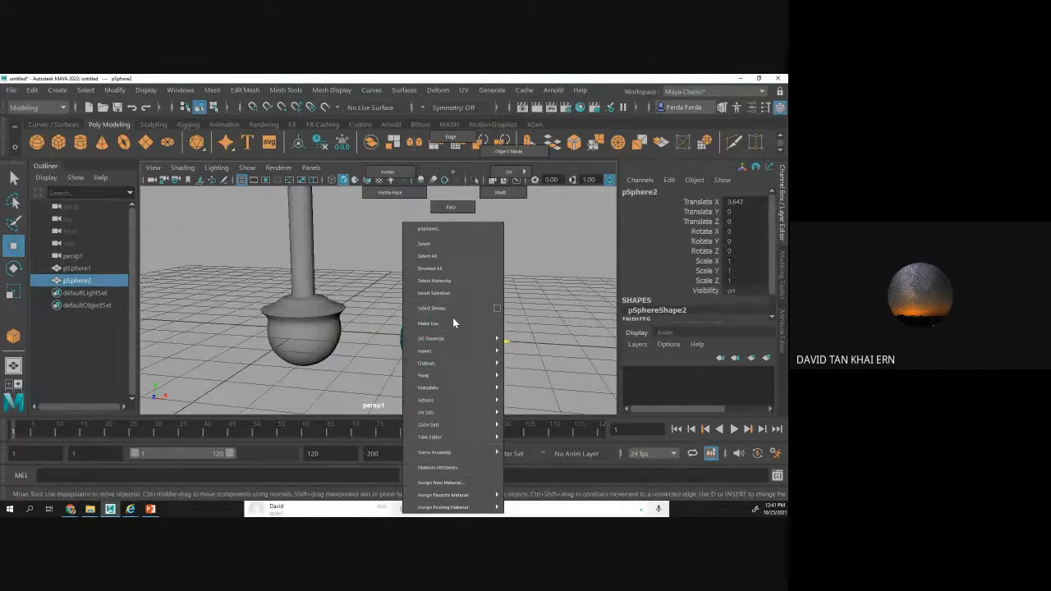
left_click(454, 144)
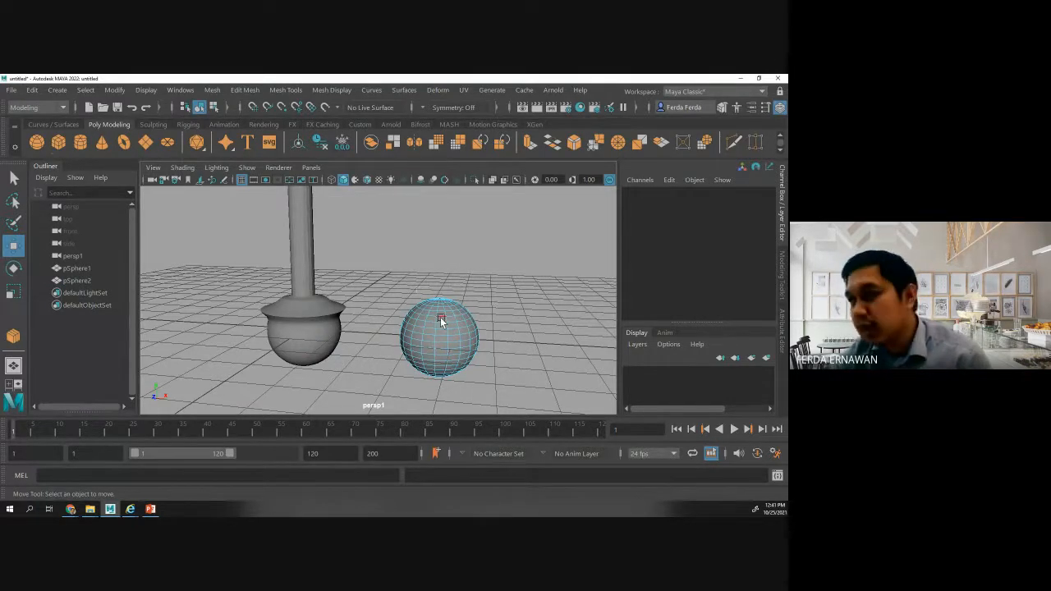
- Select the faces around the second sphere's top pole and extrude them upward into a long neck
scroll(441, 319, "up", 3)
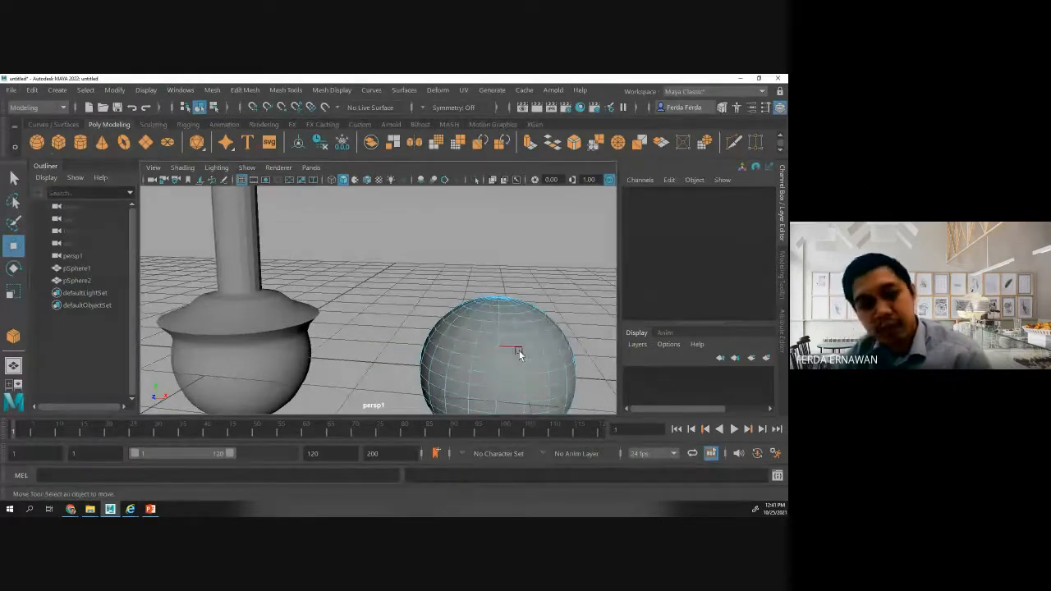
left_click_drag(540, 368, 512, 360, "alt")
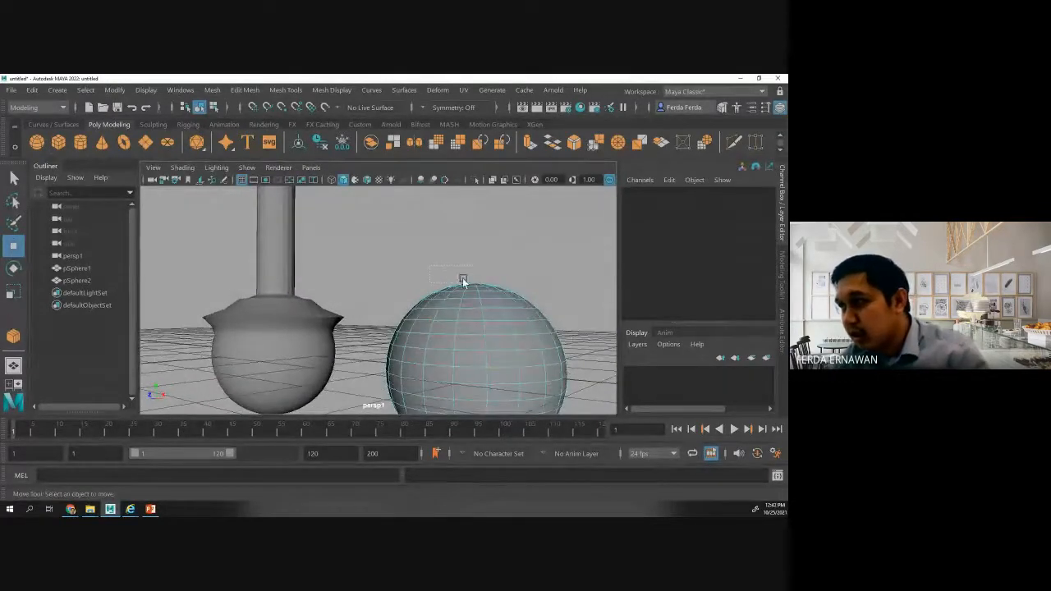
left_click_drag(496, 283, 518, 285)
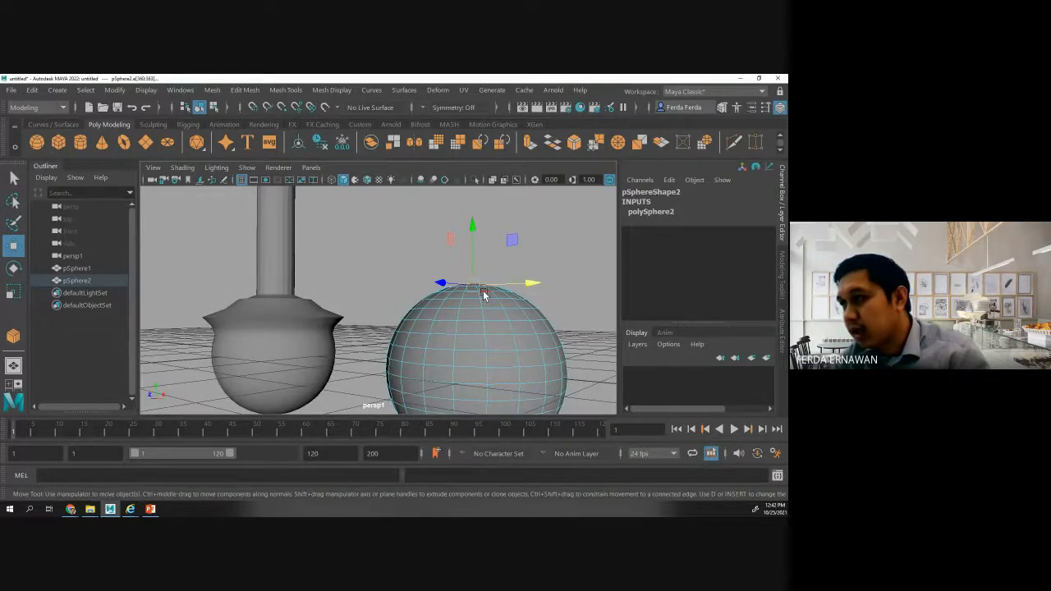
right_click_drag(483, 297, 484, 212)
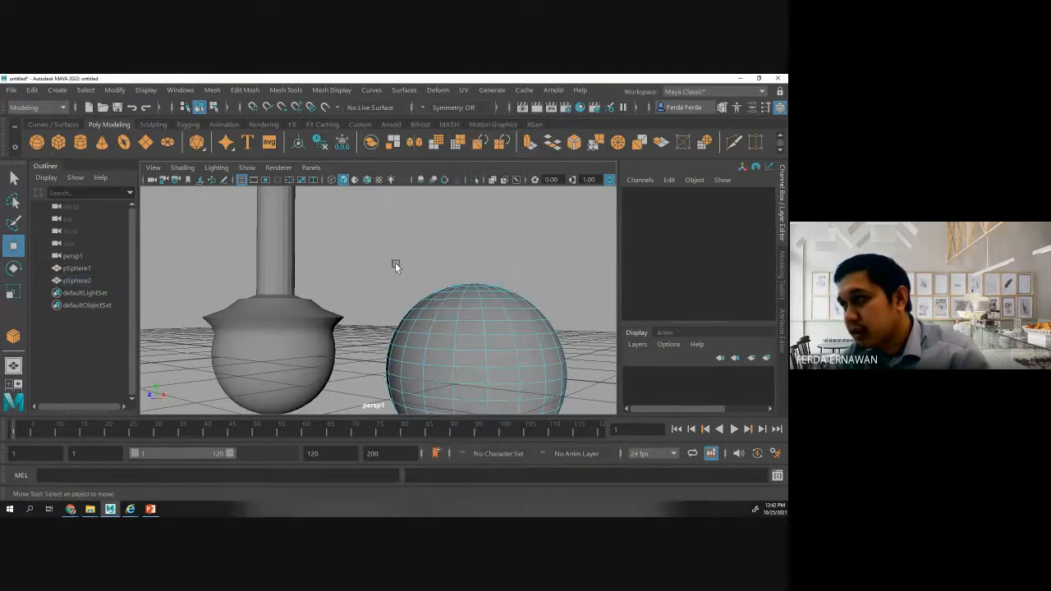
left_click_drag(395, 264, 514, 287)
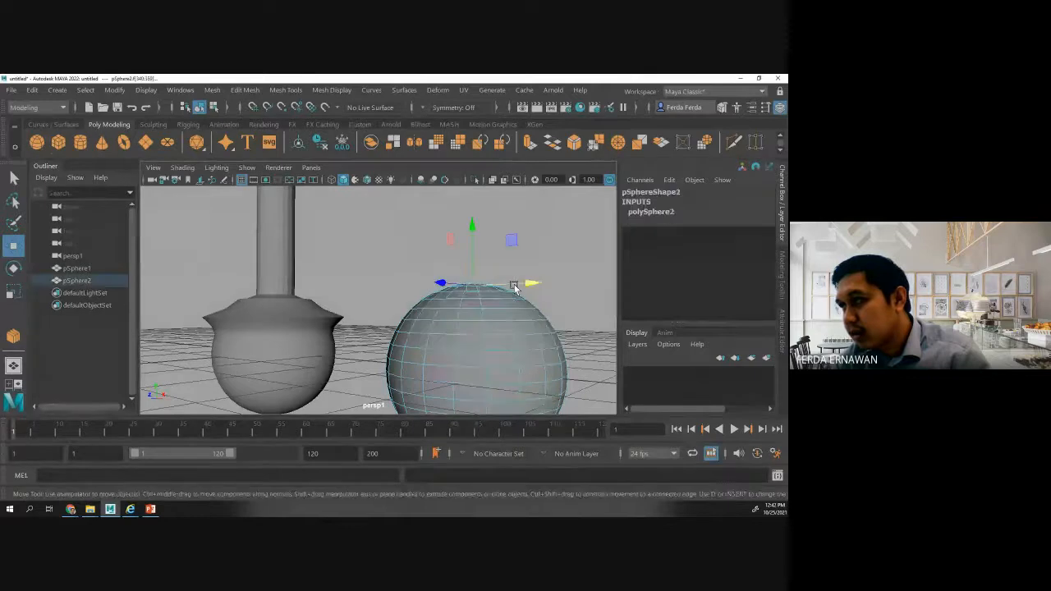
mouse_move(446, 326)
left_mouse_down("alt")
mouse_move(429, 358)
mouse_move(446, 319)
mouse_move(460, 334)
left_mouse_up("alt")
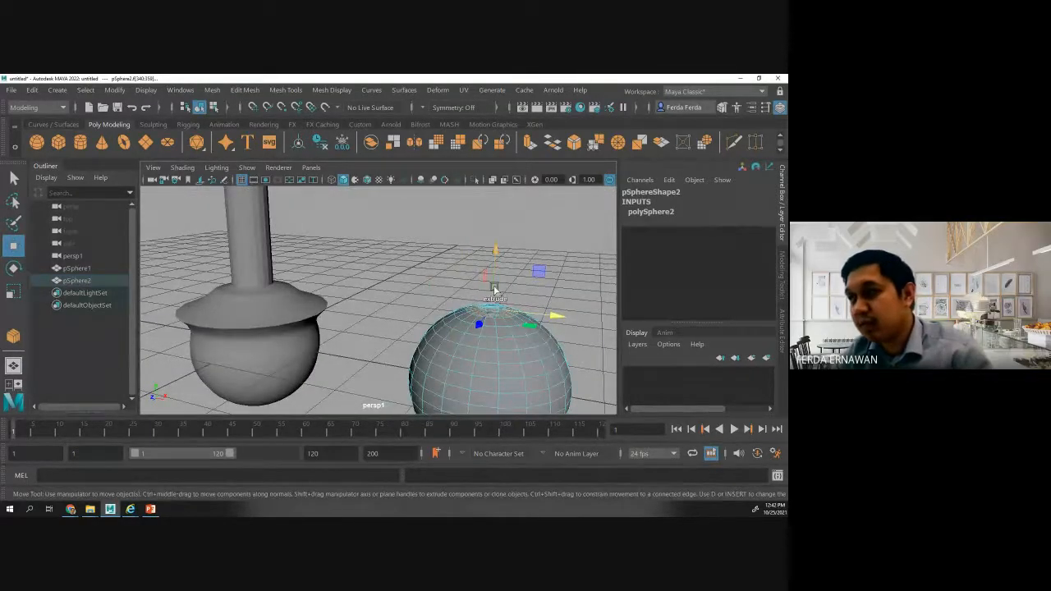
left_click_drag(492, 283, 509, 78, "shift")
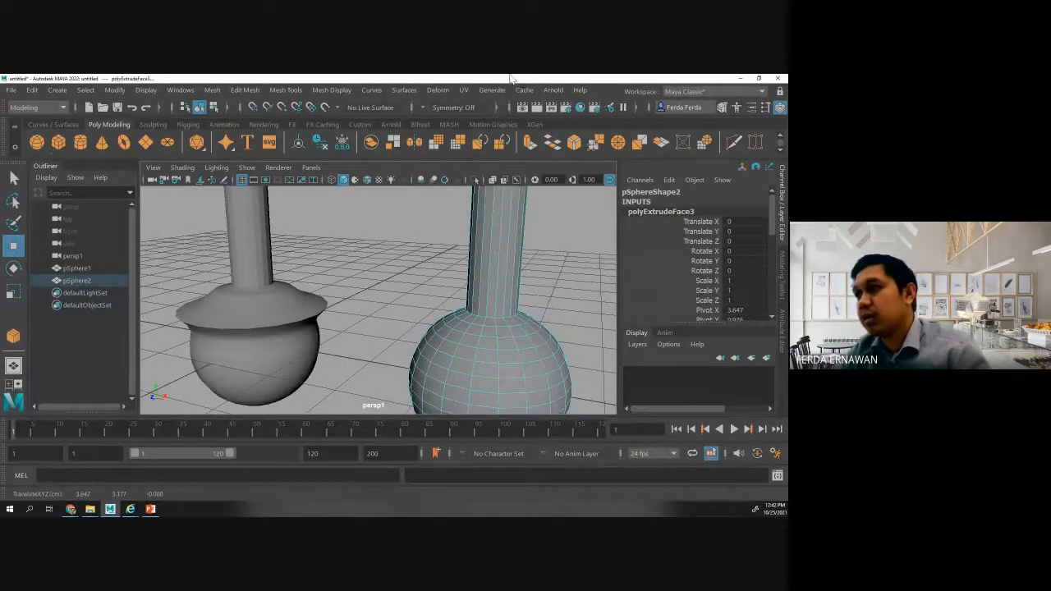
- Clear the extrusion selection, select the faces of the whole second sphere with its neck, and delete them
scroll(464, 276, "down", 5)
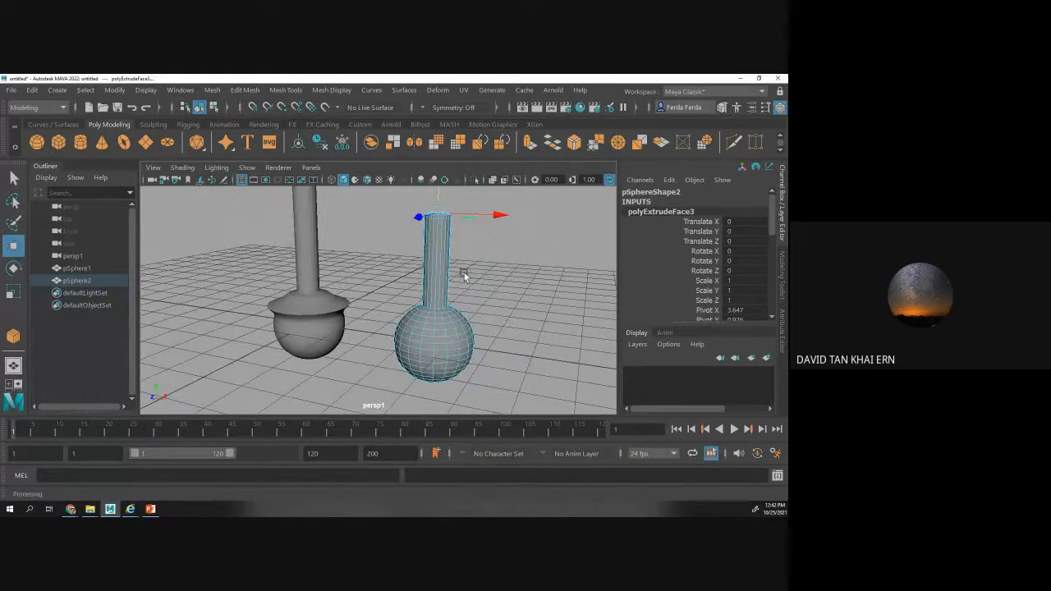
left_click(378, 218)
left_click_drag(372, 202, 512, 393)
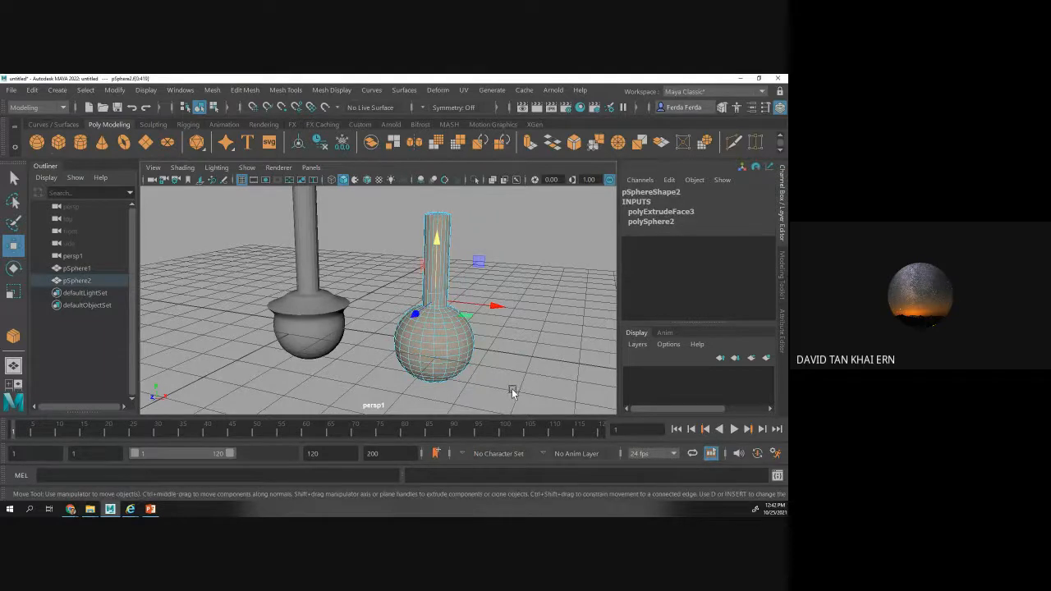
key("Delete")
- Delete the leftover vertical strip of the second sphere from the scene
scroll(391, 311, "down", 3)
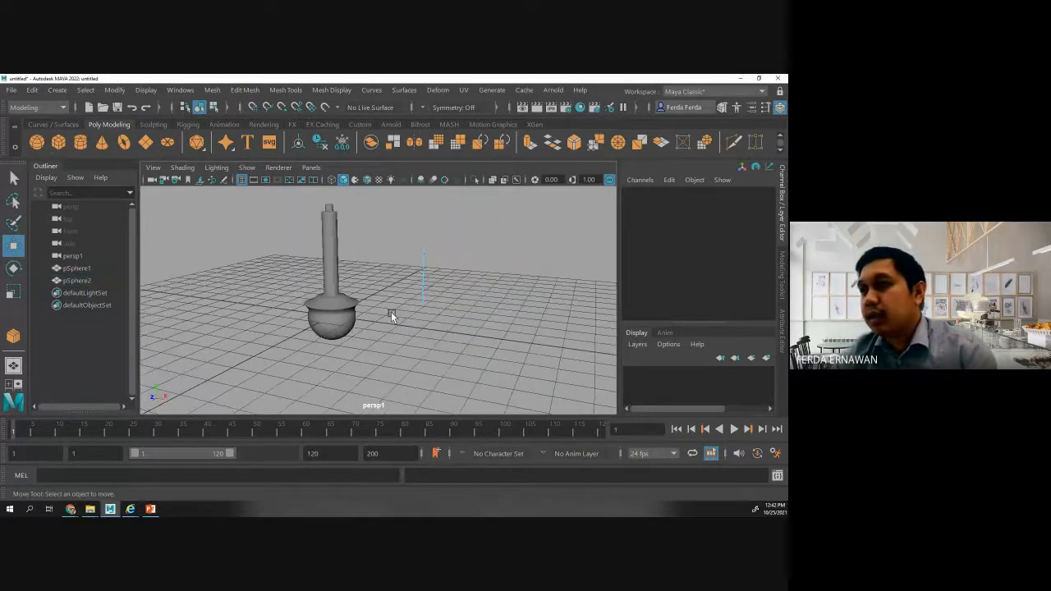
scroll(391, 311, "down", 2)
left_click_drag(374, 271, 398, 268, "alt")
scroll(306, 302, "up", 5)
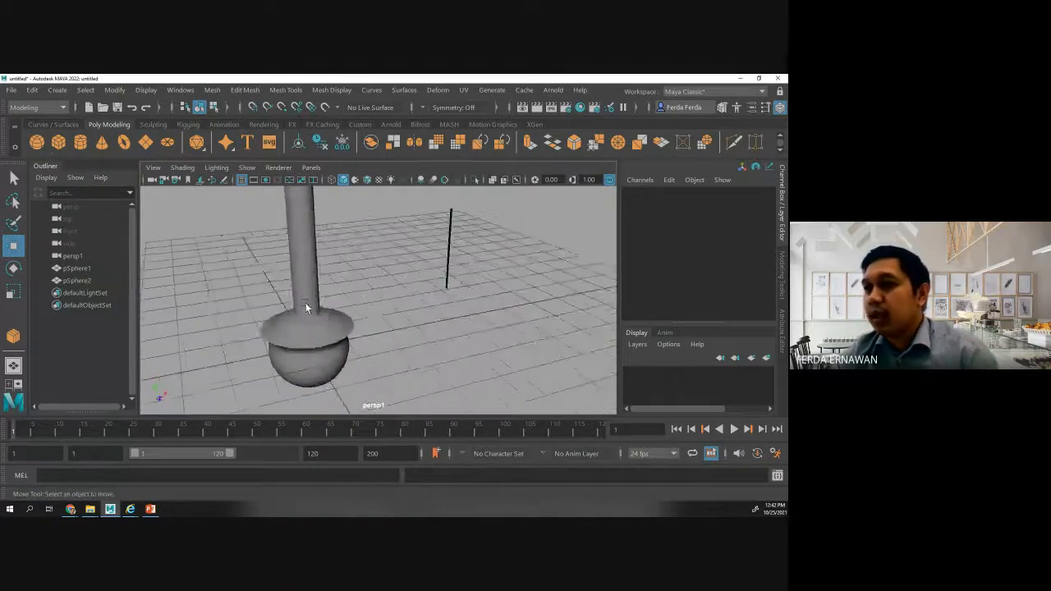
scroll(306, 303, "down", 2)
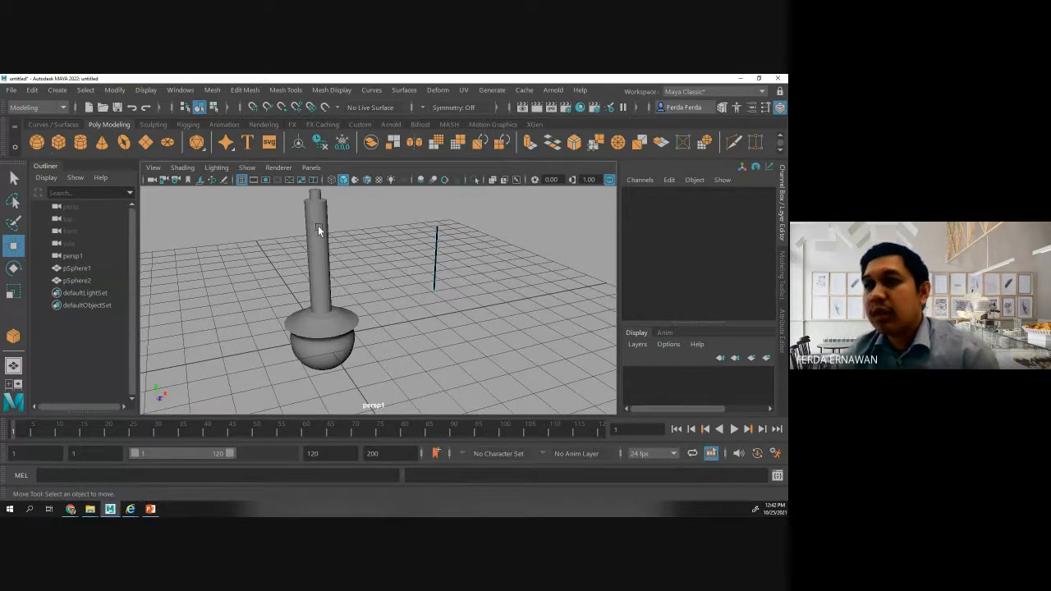
key("ctrl+a")
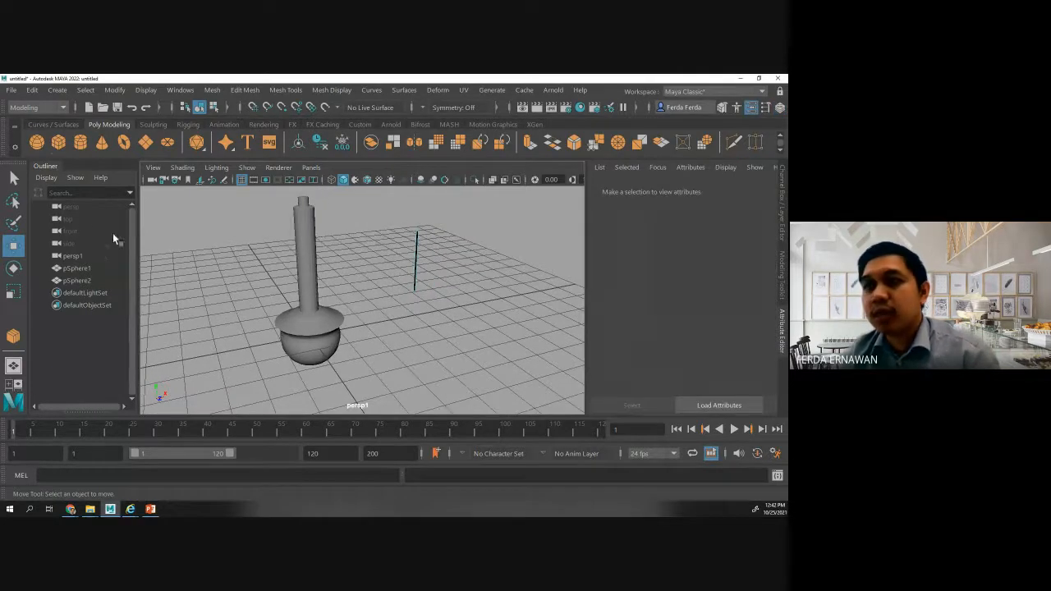
left_click(13, 179)
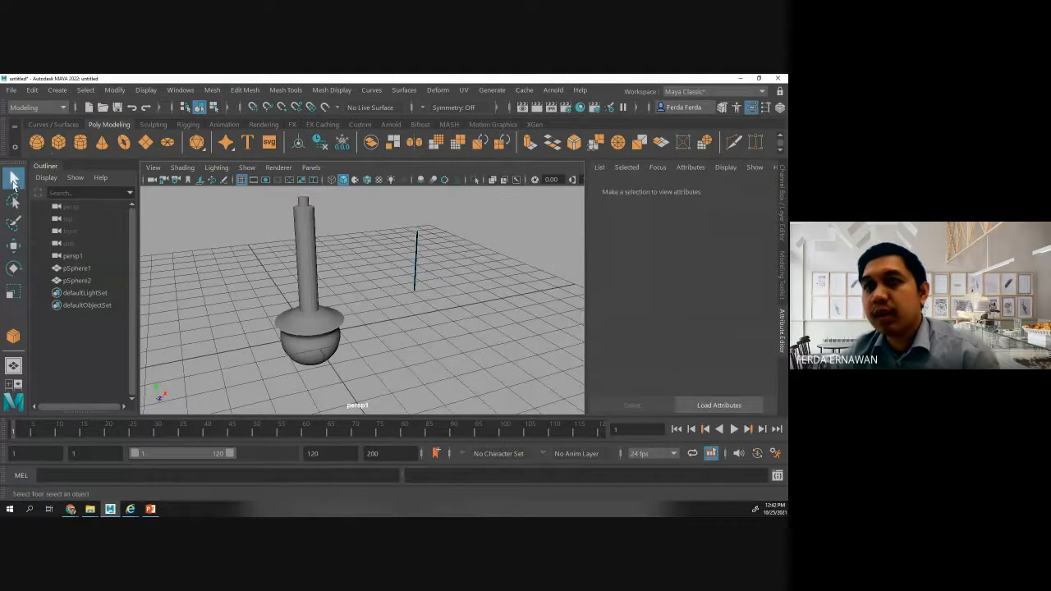
left_click(301, 257)
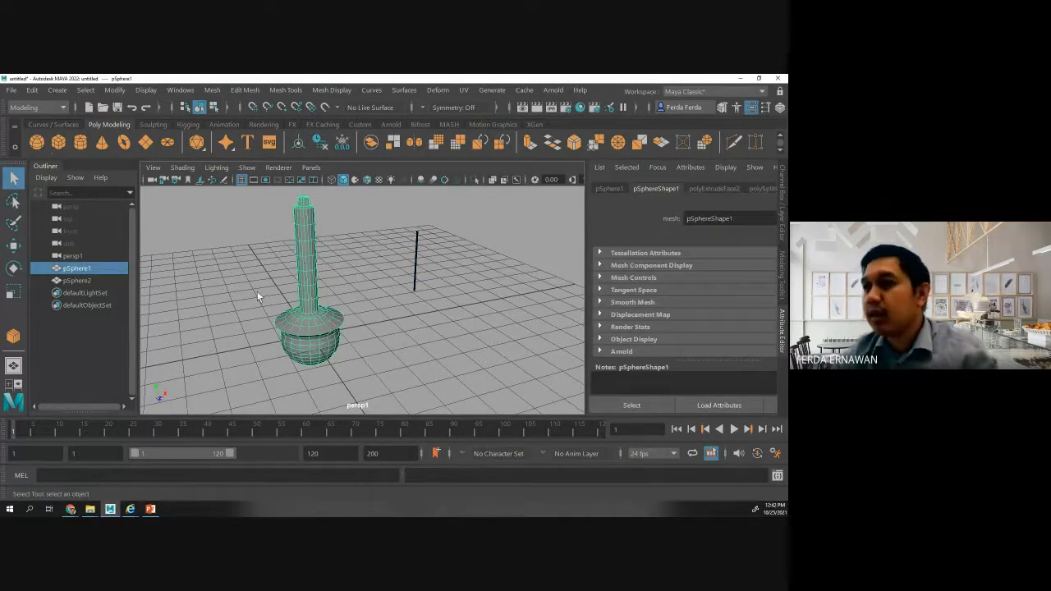
left_click_drag(257, 297, 292, 284, "alt")
left_click(382, 220)
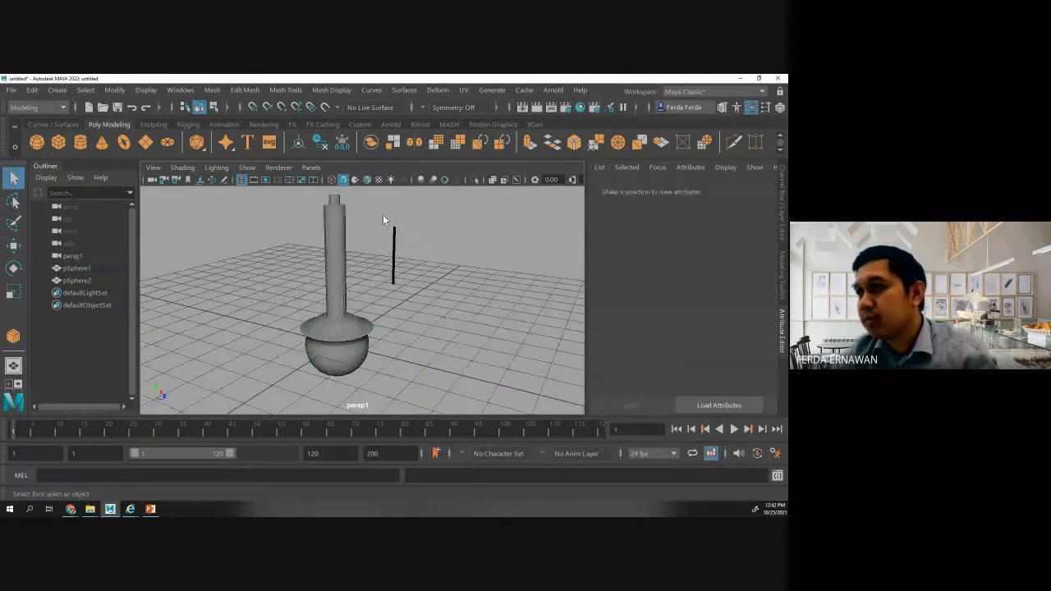
left_click(415, 291)
key("Delete")
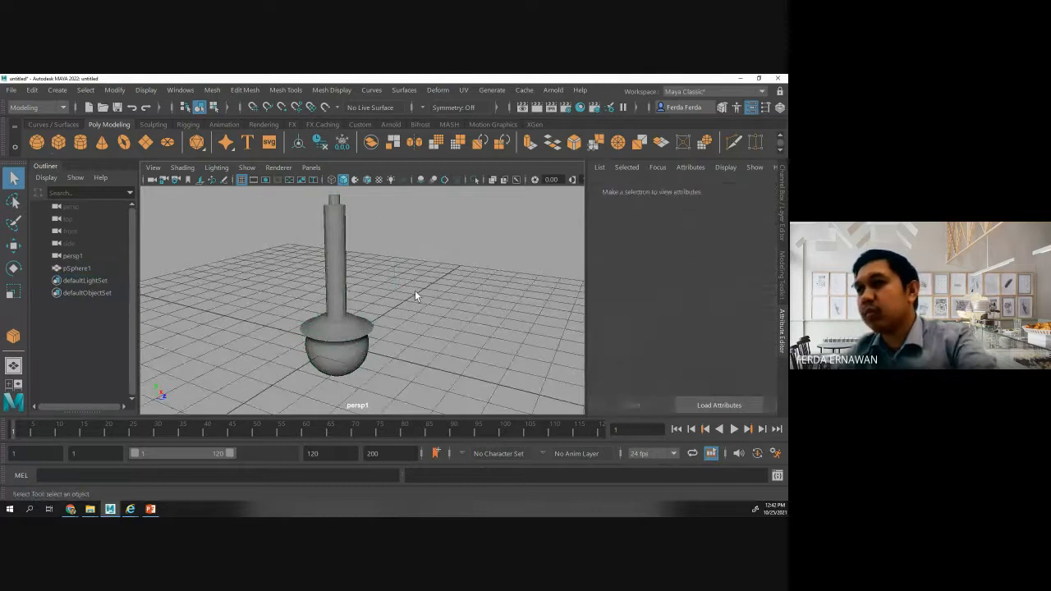
- Switch the remaining long-necked sphere to edge selection and select the horizontal edge loop in the upper part of its neck
left_click(338, 264)
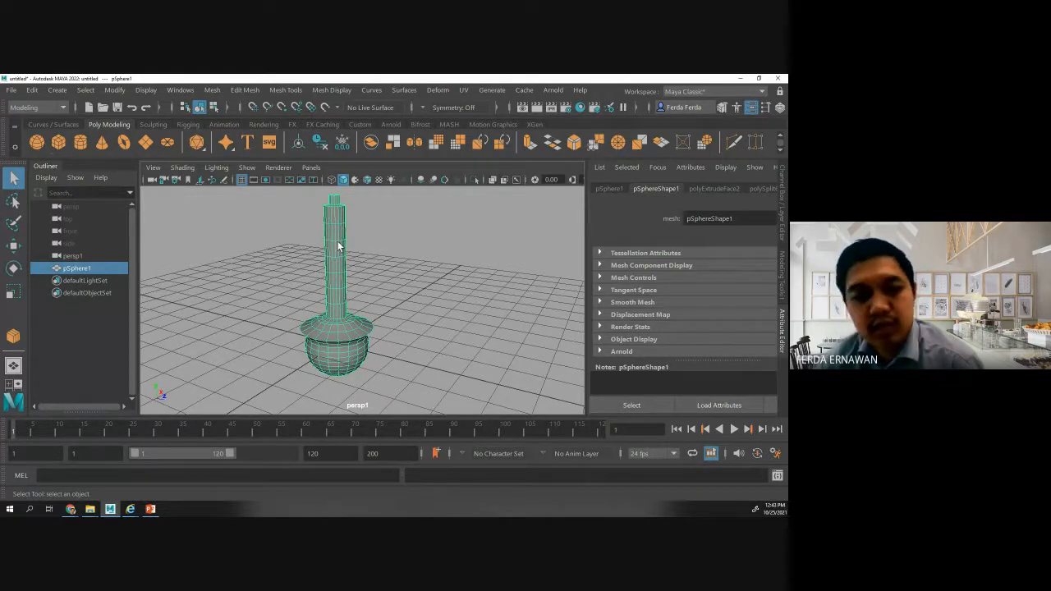
scroll(338, 243, "up", 3)
scroll(344, 238, "down", 3)
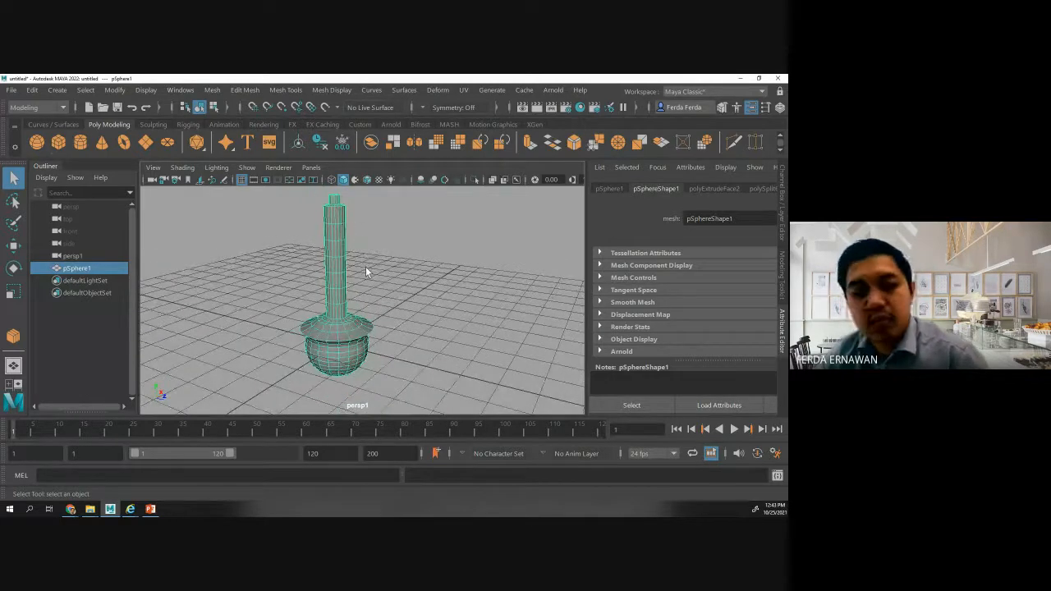
left_click_drag(366, 263, 345, 265, "alt")
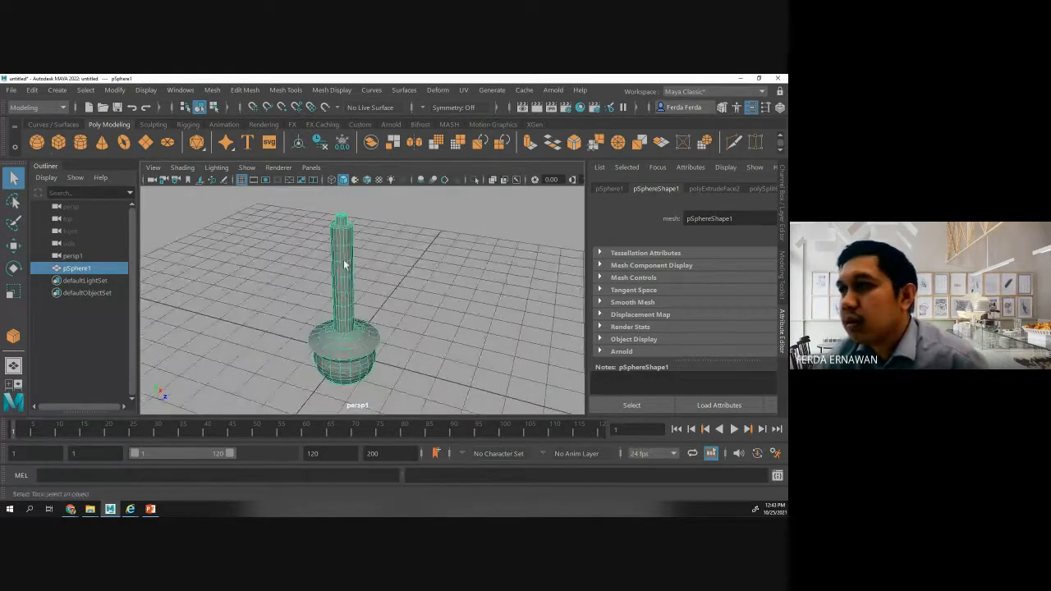
scroll(365, 261, "up", 5)
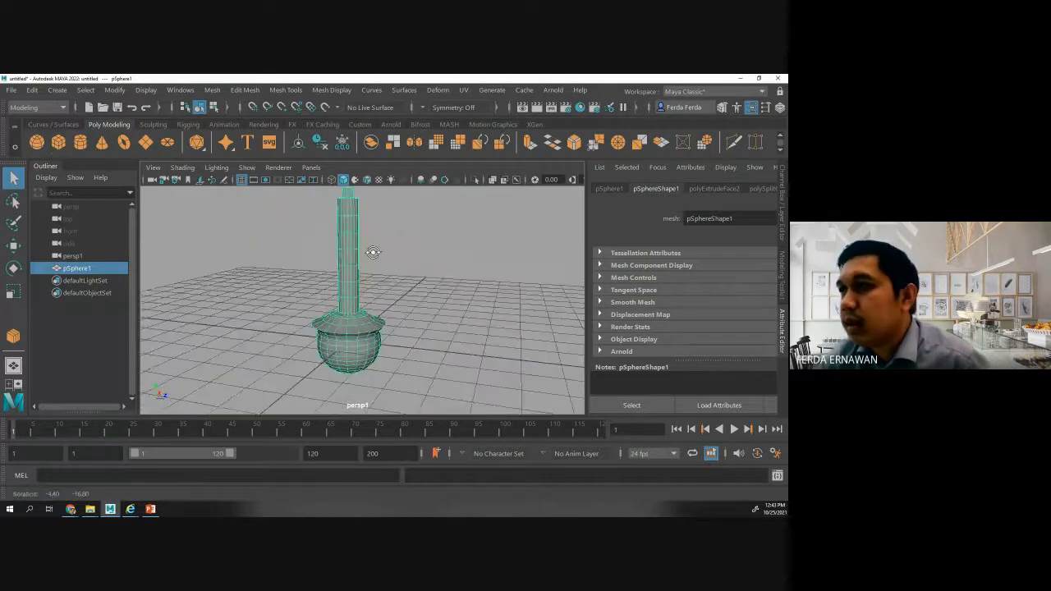
left_click_drag(387, 234, 390, 245, "alt")
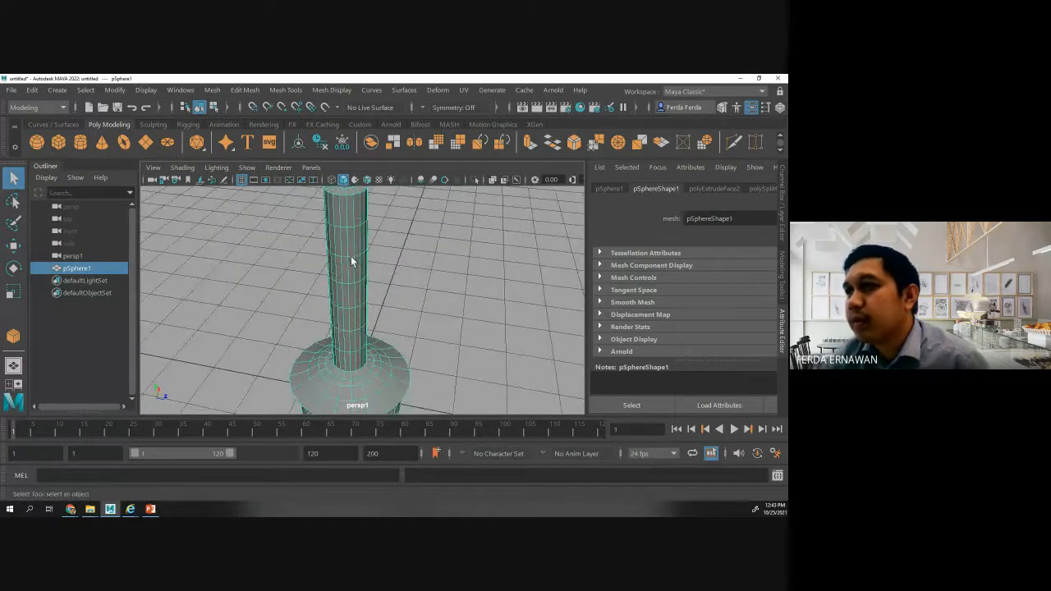
right_click_drag(352, 257, 338, 143)
left_click(352, 261)
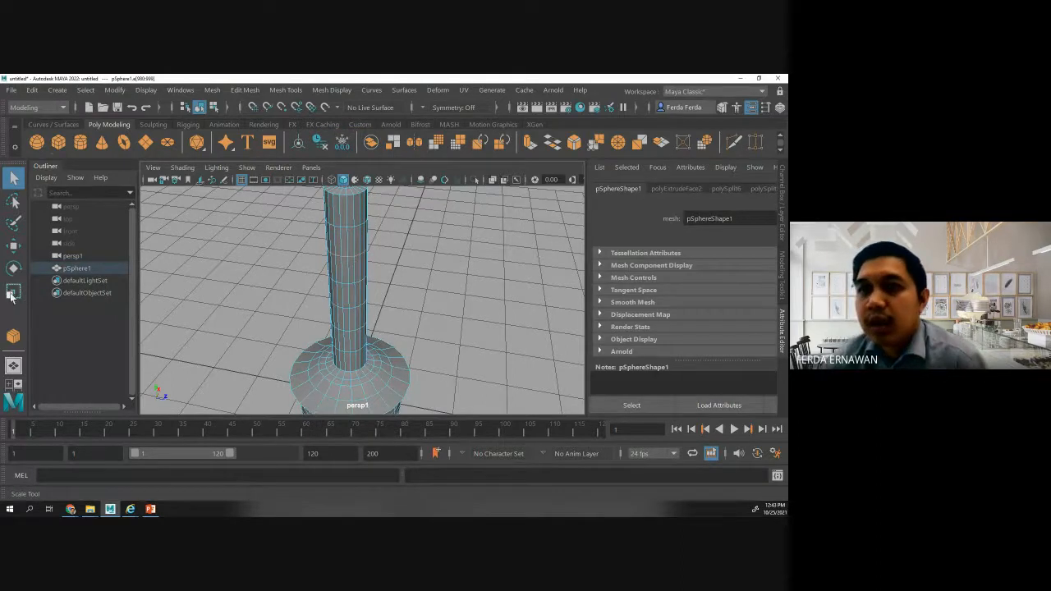
- Scale the selected neck edge loop evenly outward on all axes to form a wide, pointed bulge
key("r")
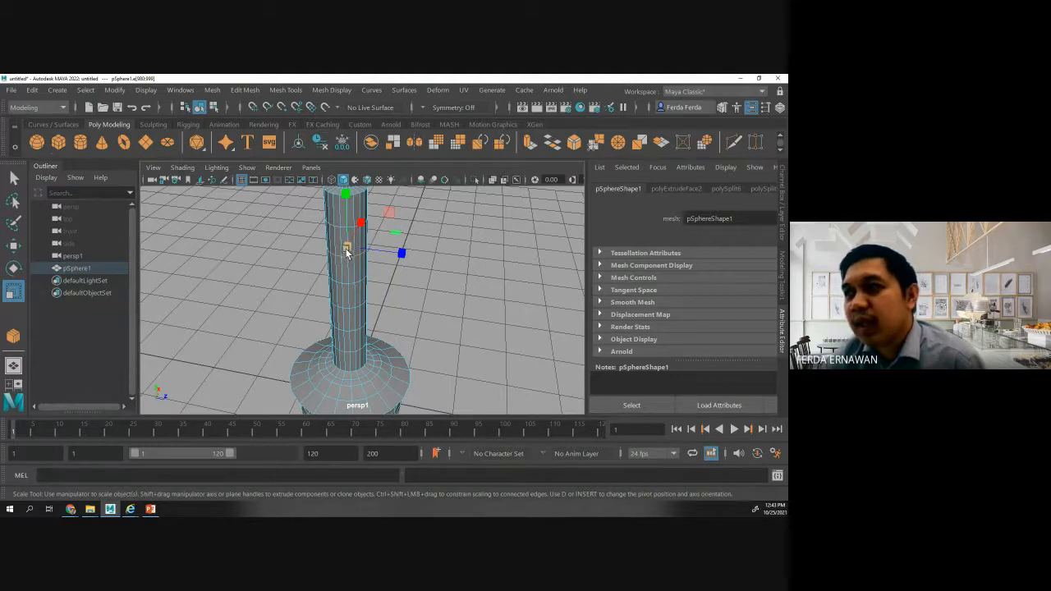
left_click_drag(401, 248, 445, 258)
key("ctrl+z")
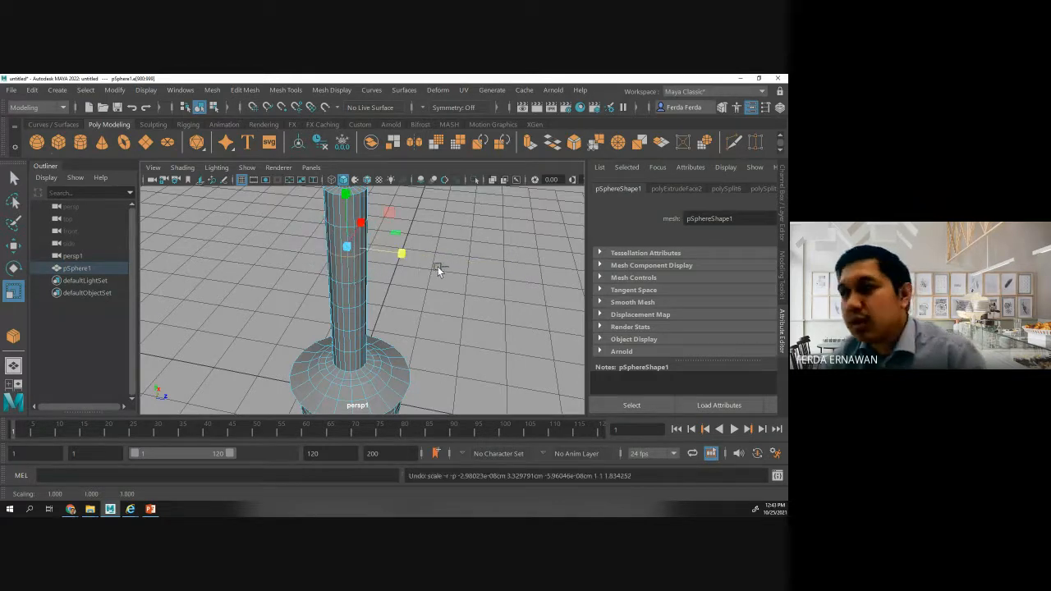
left_click_drag(349, 249, 391, 263)
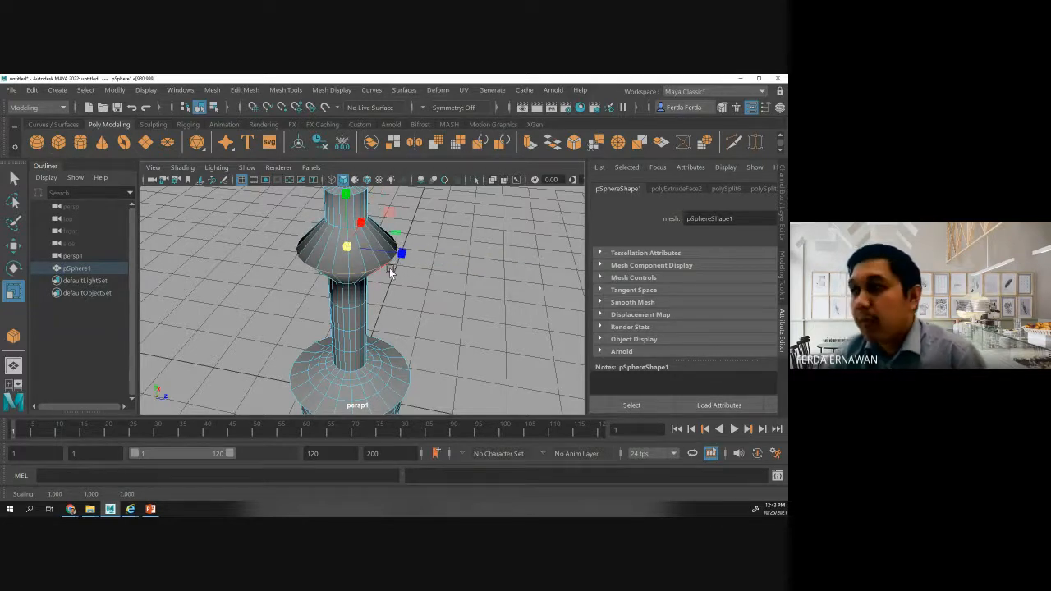
- Select the horizontal edge loop directly beneath the neck's pointed bulge
left_click_drag(385, 309, 394, 285, "alt")
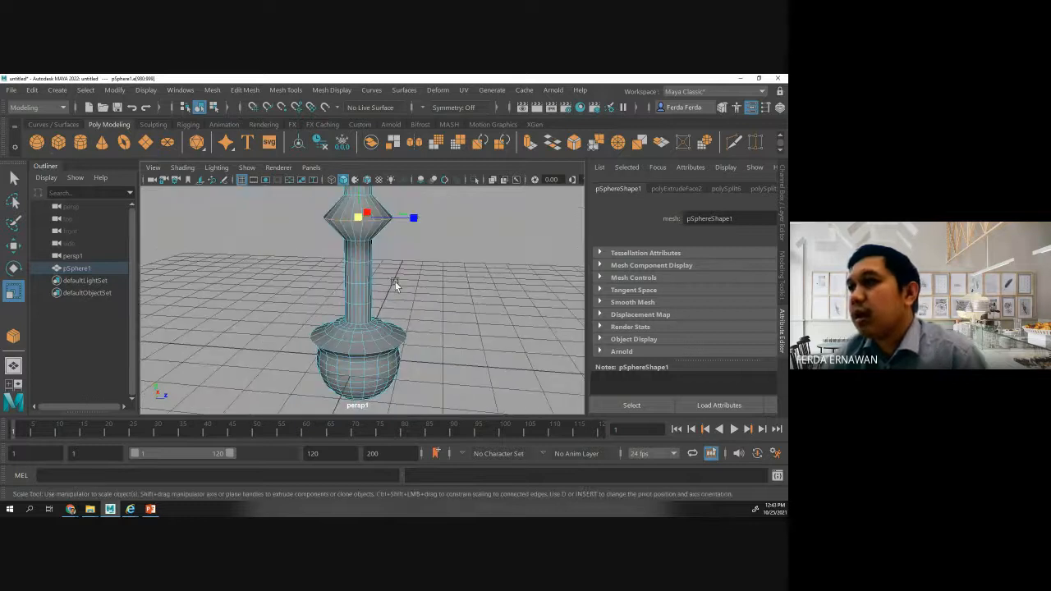
left_click(361, 244)
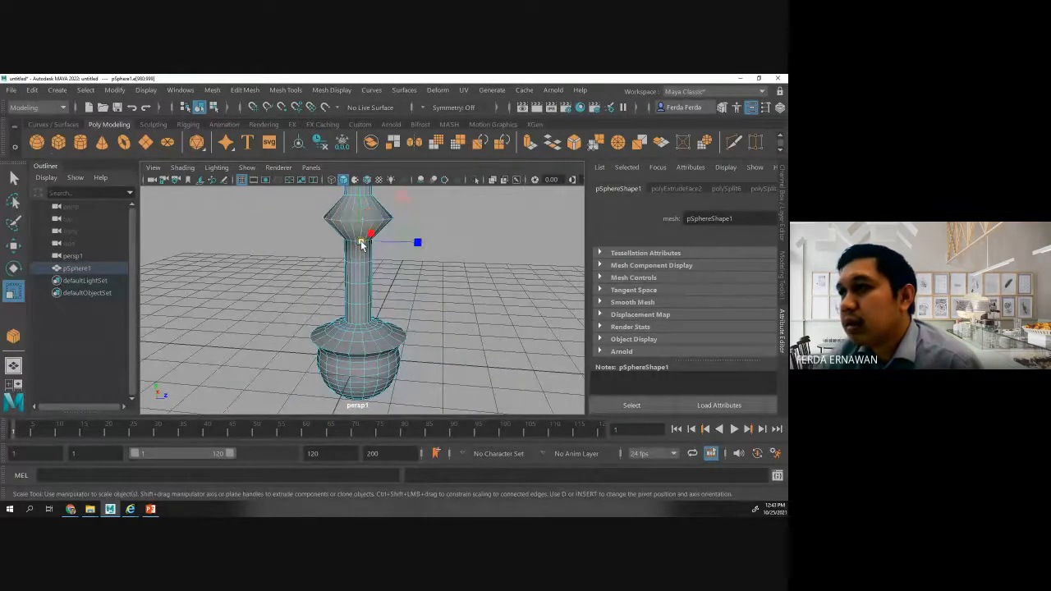
double_click(361, 245)
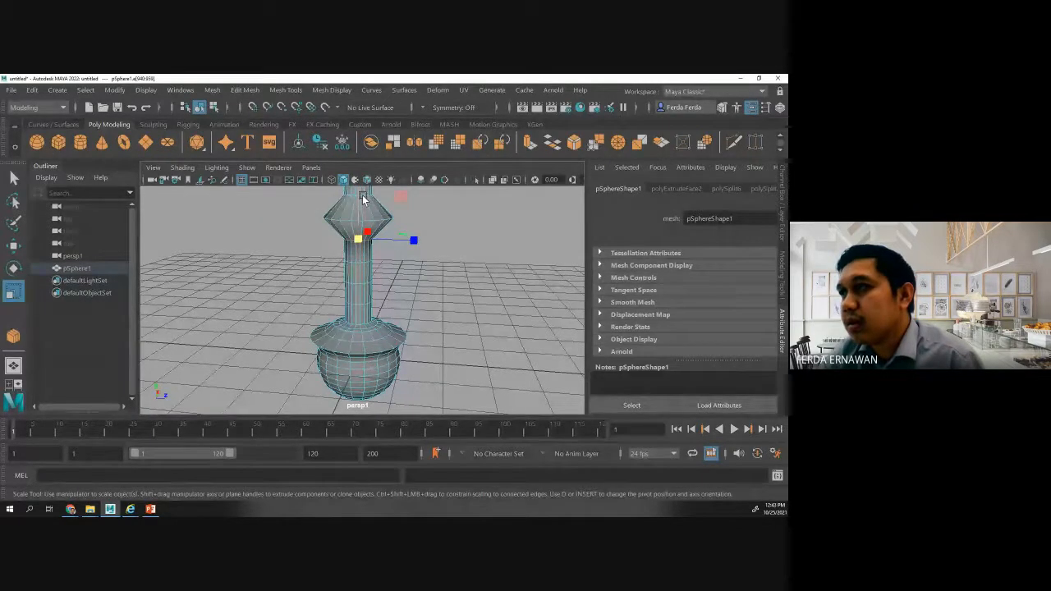
scroll(366, 202, "up", 3)
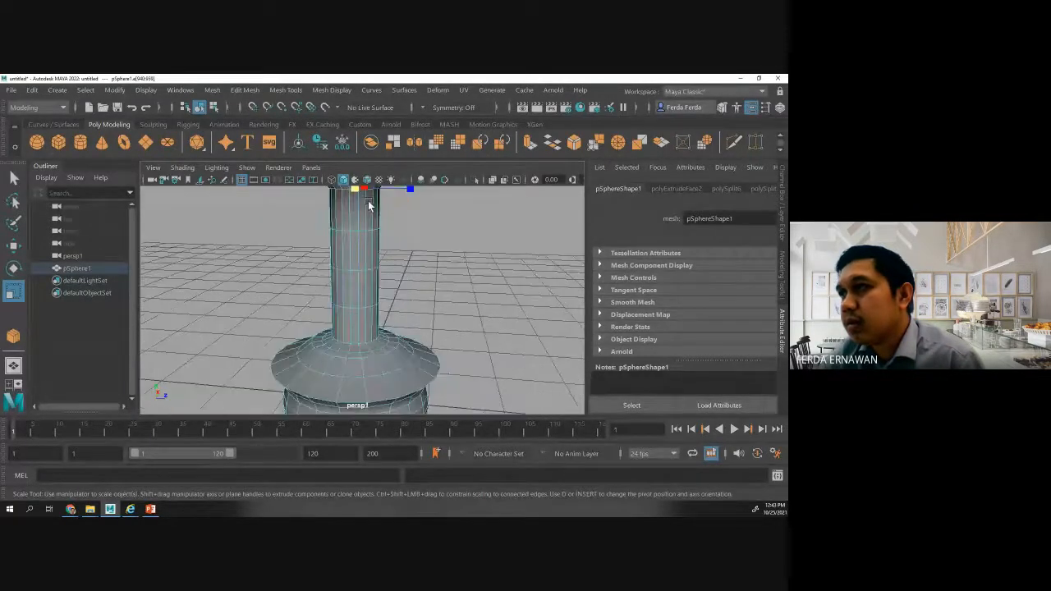
middle_click_drag(418, 252, 419, 317, "alt")
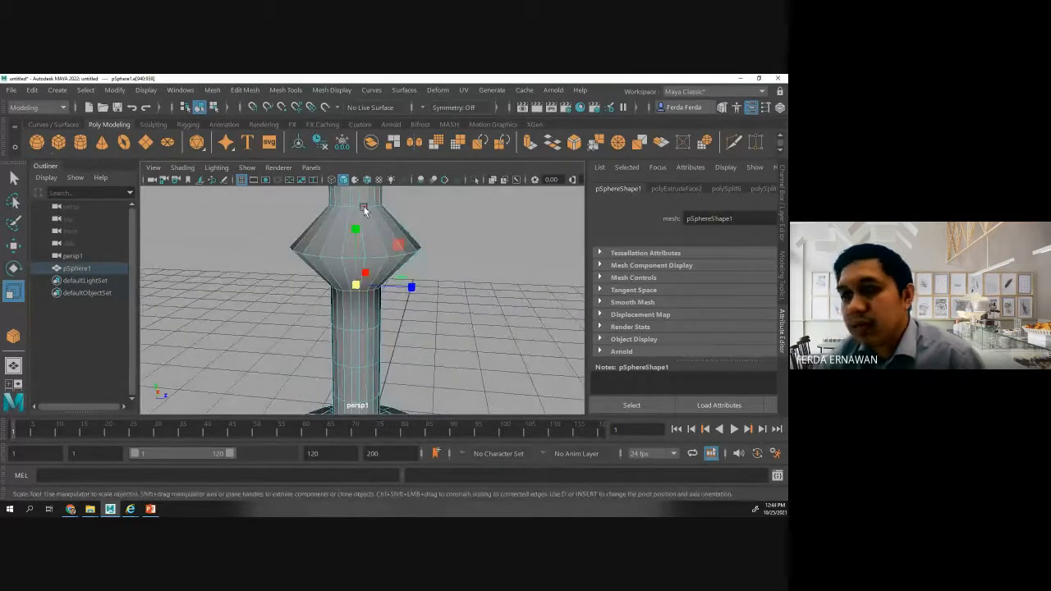
- Try to move the edge loops directly above and below the bulge together, and undo the attempt
left_click(364, 207, "shift")
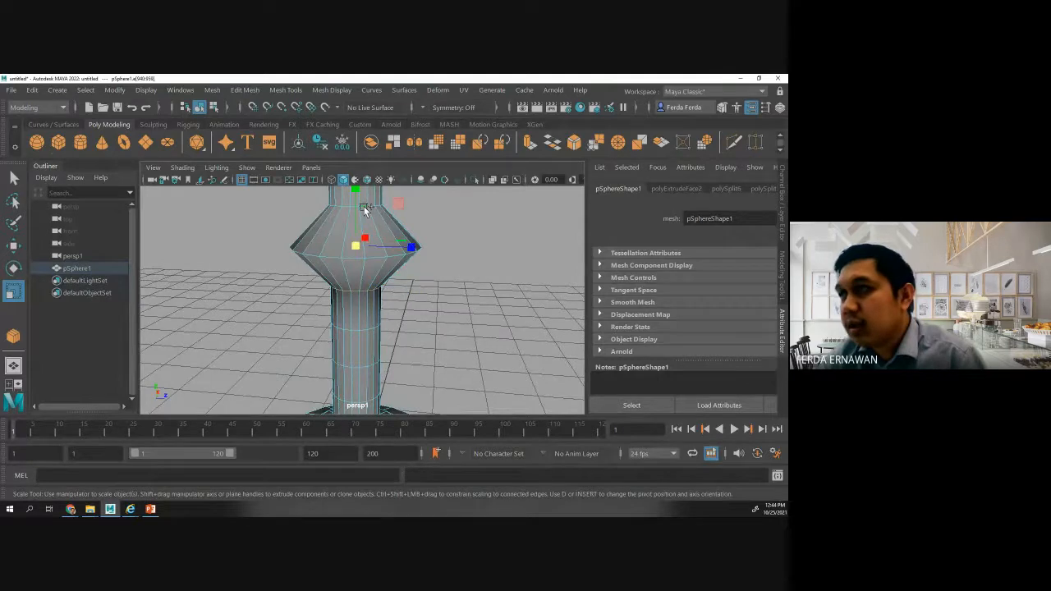
left_click(364, 207, "shift")
left_click(364, 207, "shift")
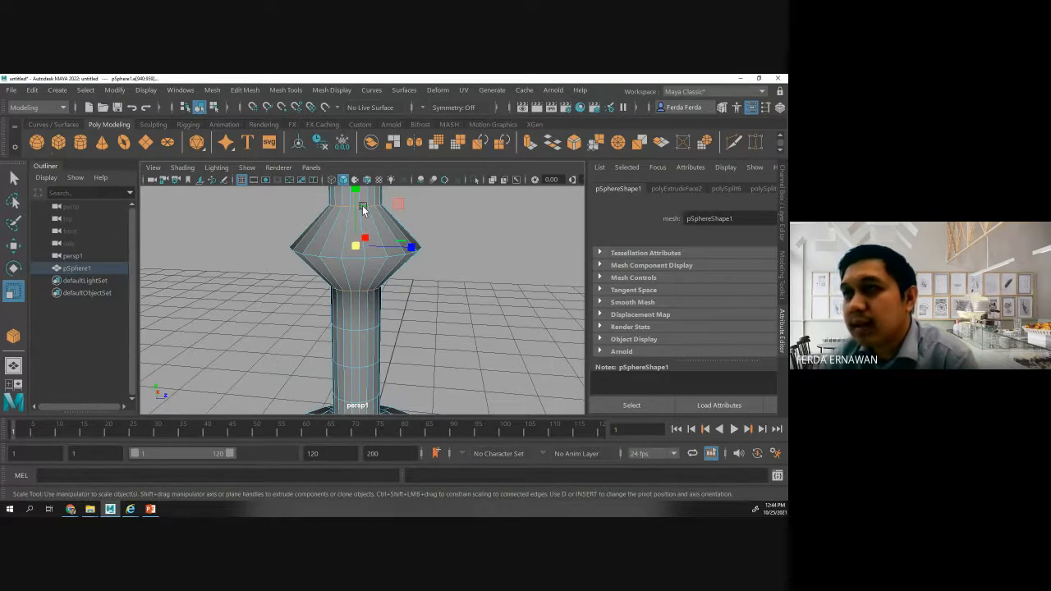
left_click_drag(355, 246, 356, 246)
left_click(14, 246)
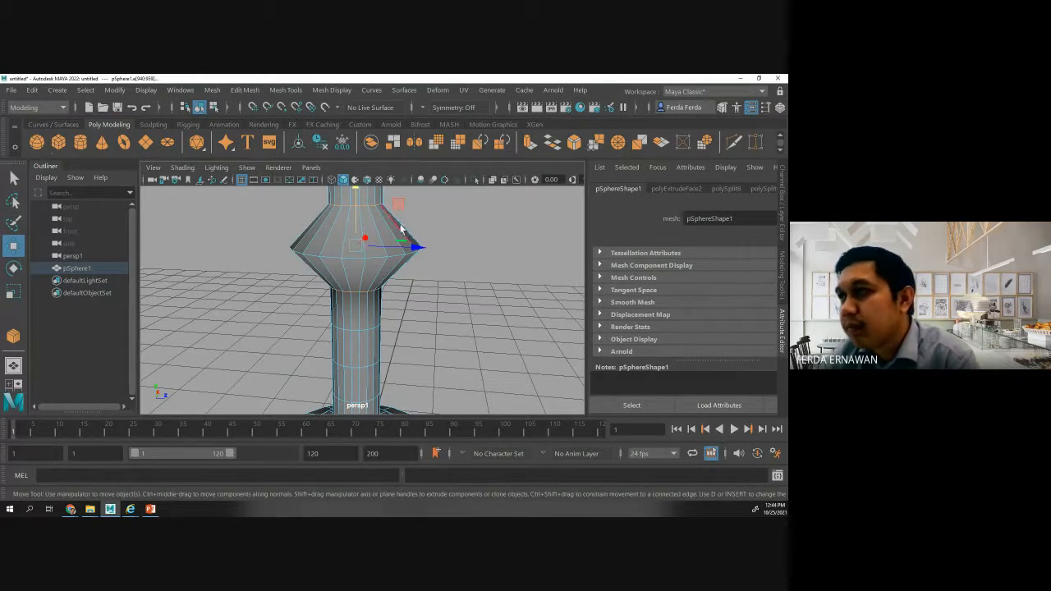
left_click_drag(414, 247, 418, 248)
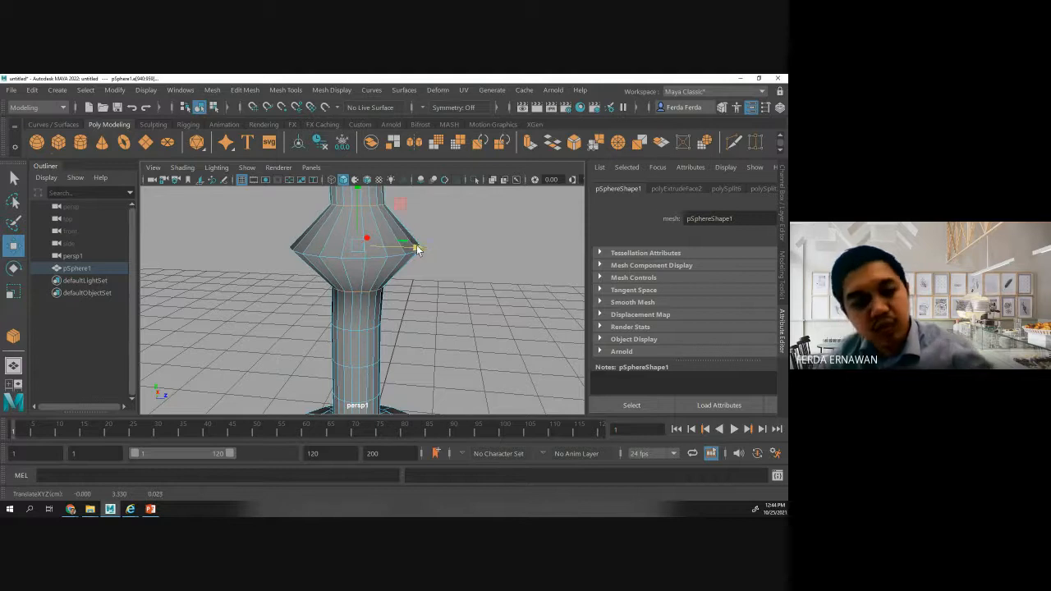
key("ctrl+z")
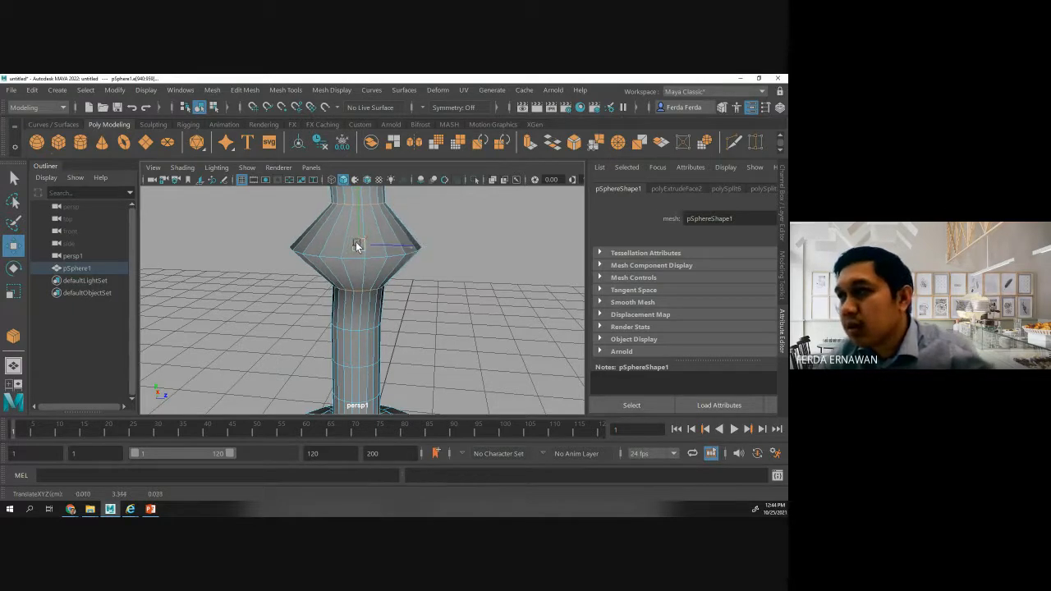
left_click_drag(356, 241, 356, 256)
key("ctrl+z")
key("ctrl+z")
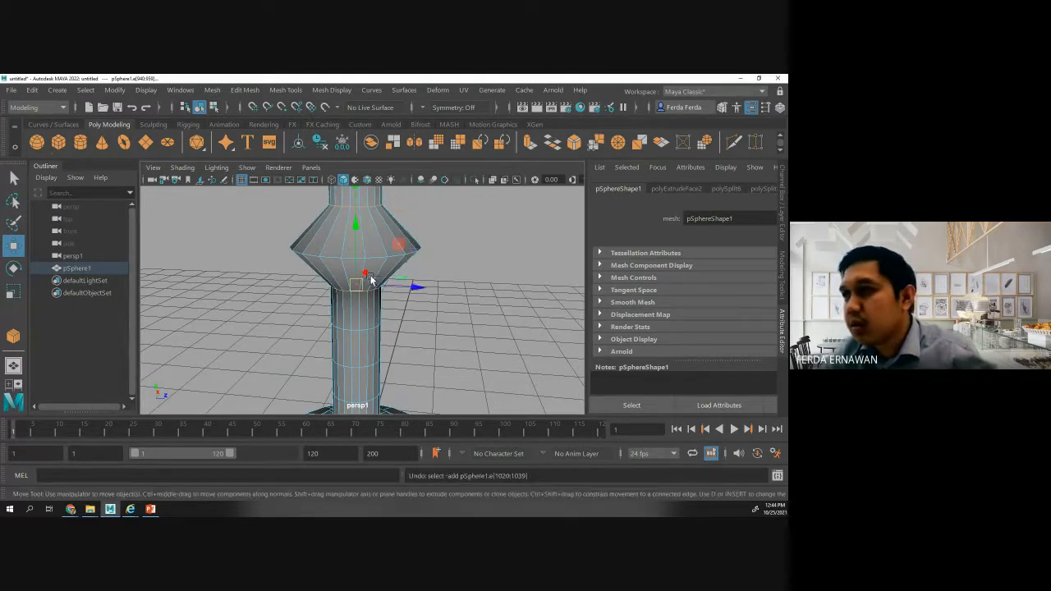
- Add the edge loop directly above the bulge to the selection and scale both loops slightly outward on all axes
scroll(380, 291, "down", 3)
scroll(380, 291, "down", 2)
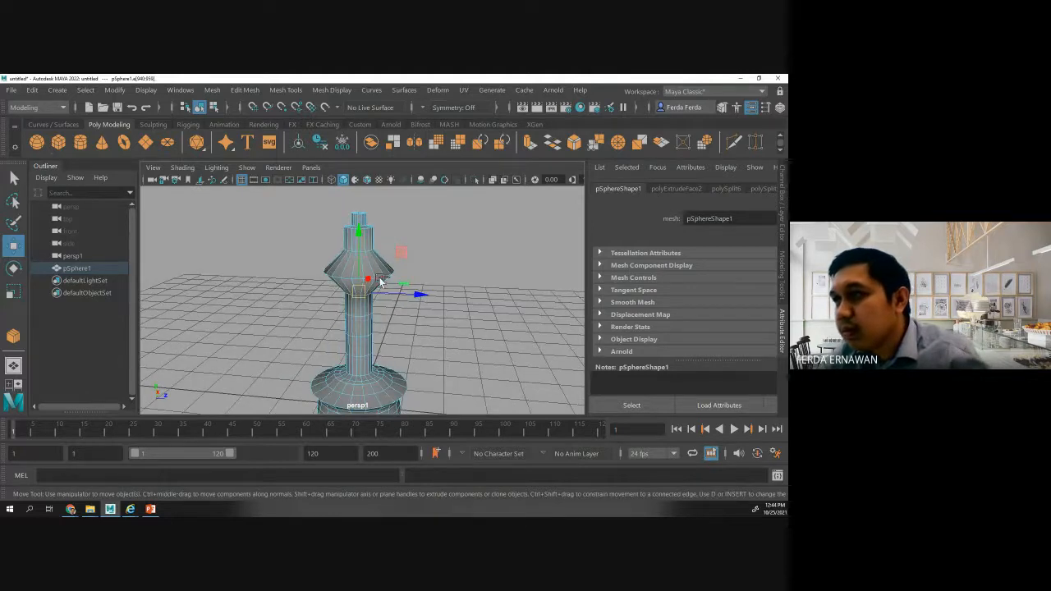
double_click(364, 254, "shift")
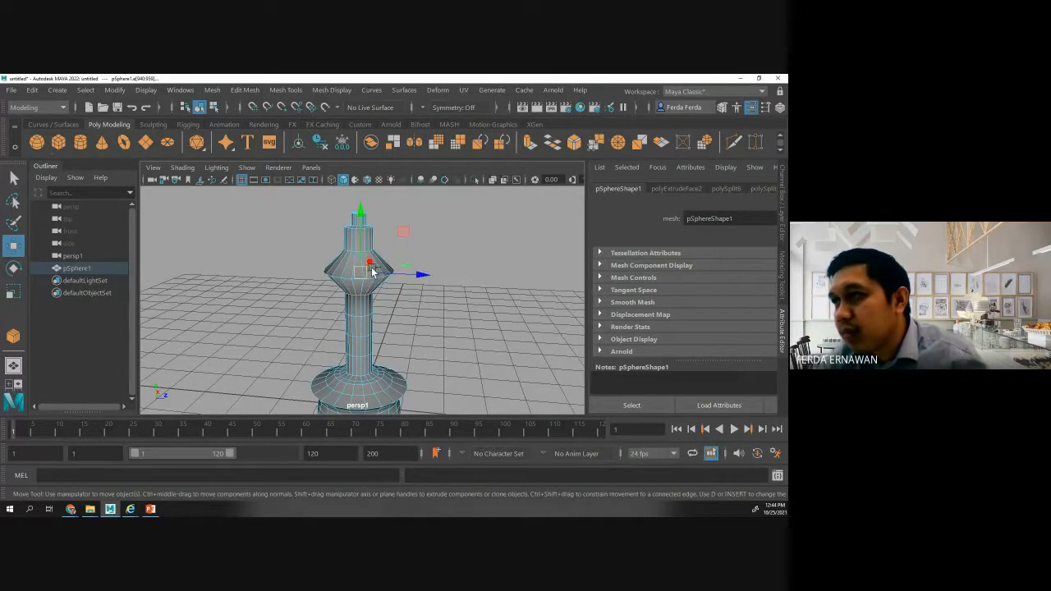
key("ctrl+z")
double_click(364, 253, "shift")
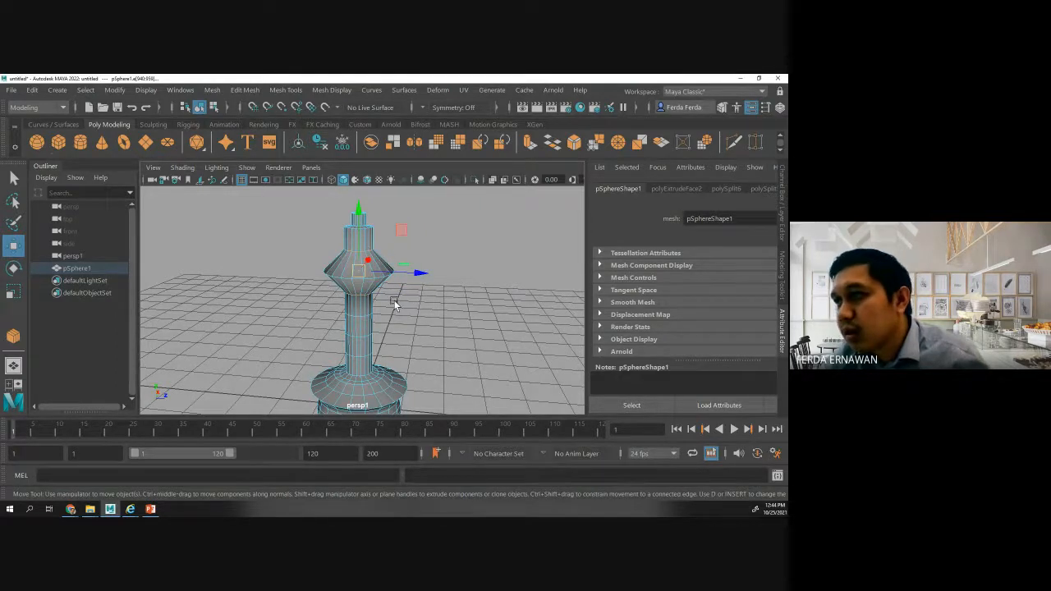
left_click(13, 292)
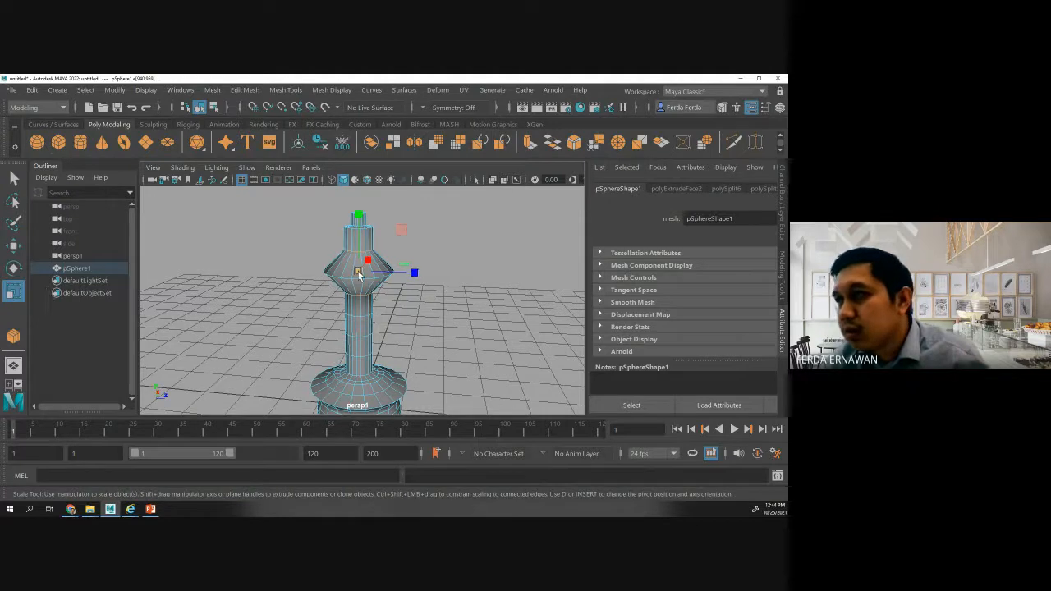
left_click_drag(359, 271, 355, 277)
left_click(399, 310)
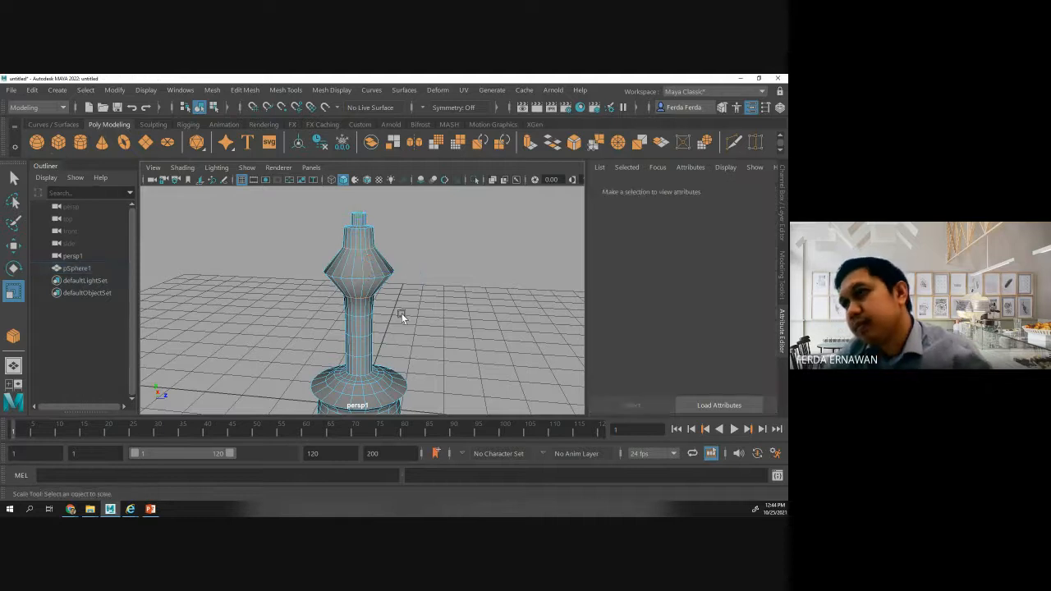
- Return the long-necked pot to object mode with nothing selected and inspect the bulge's smoothness
scroll(390, 308, "up", 2)
scroll(390, 308, "up", 2)
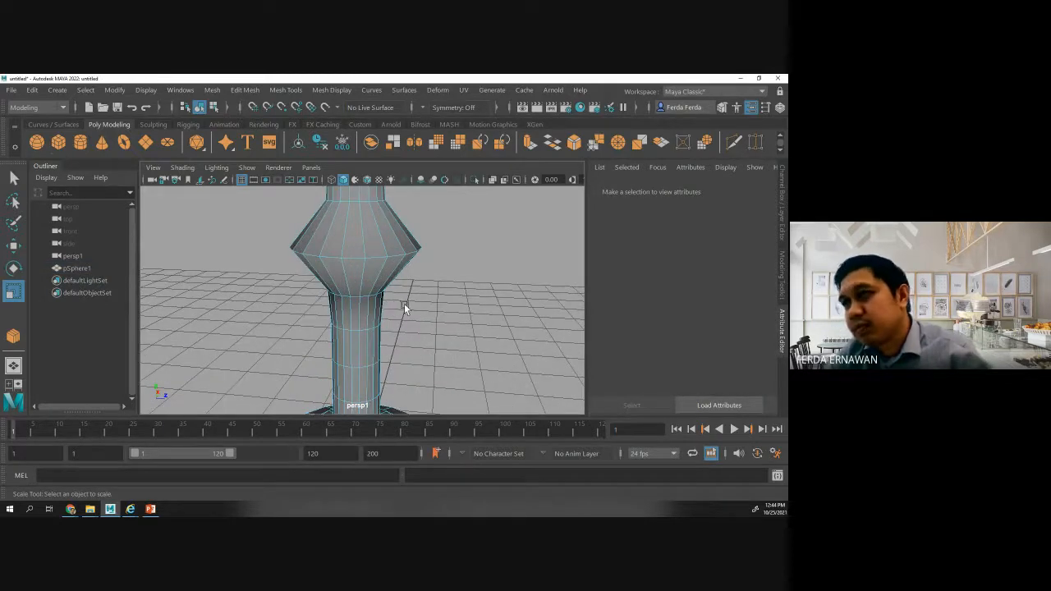
left_click_drag(413, 302, 393, 292, "alt")
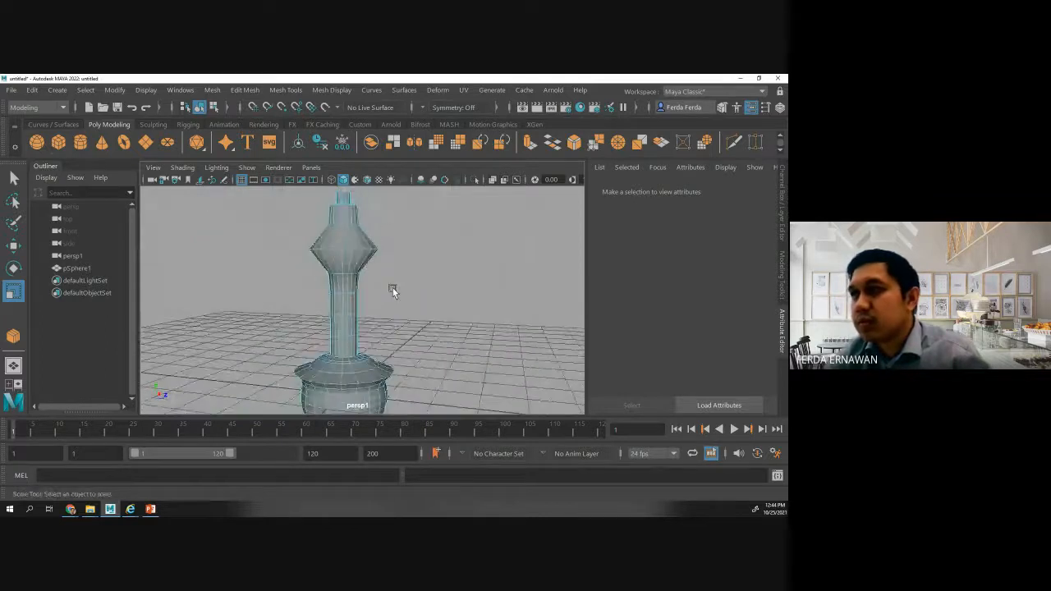
scroll(392, 291, "down", 2)
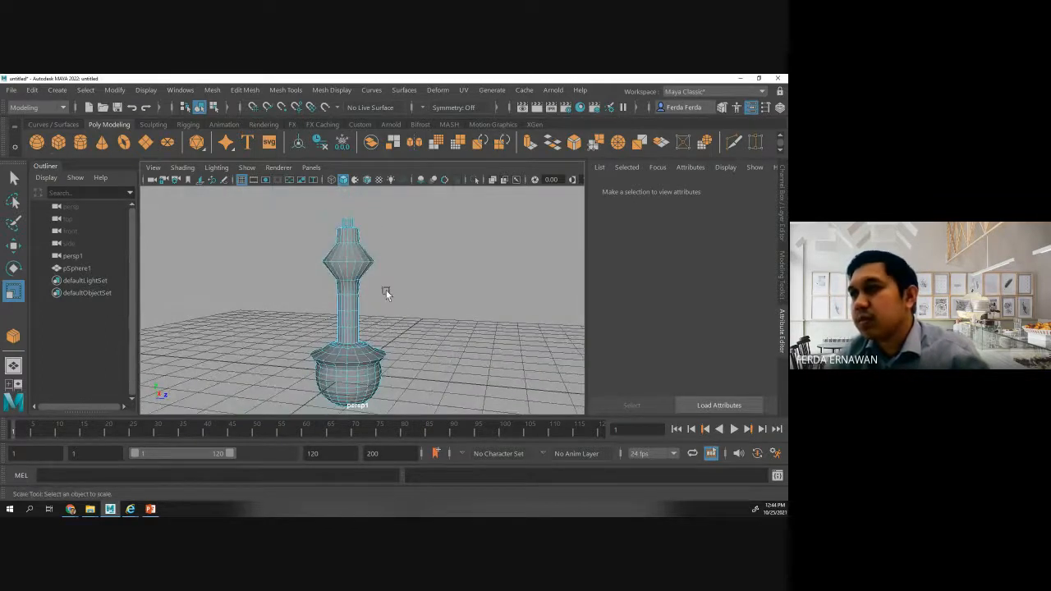
right_click(386, 290)
right_click_drag(340, 269, 416, 154)
left_click(415, 246)
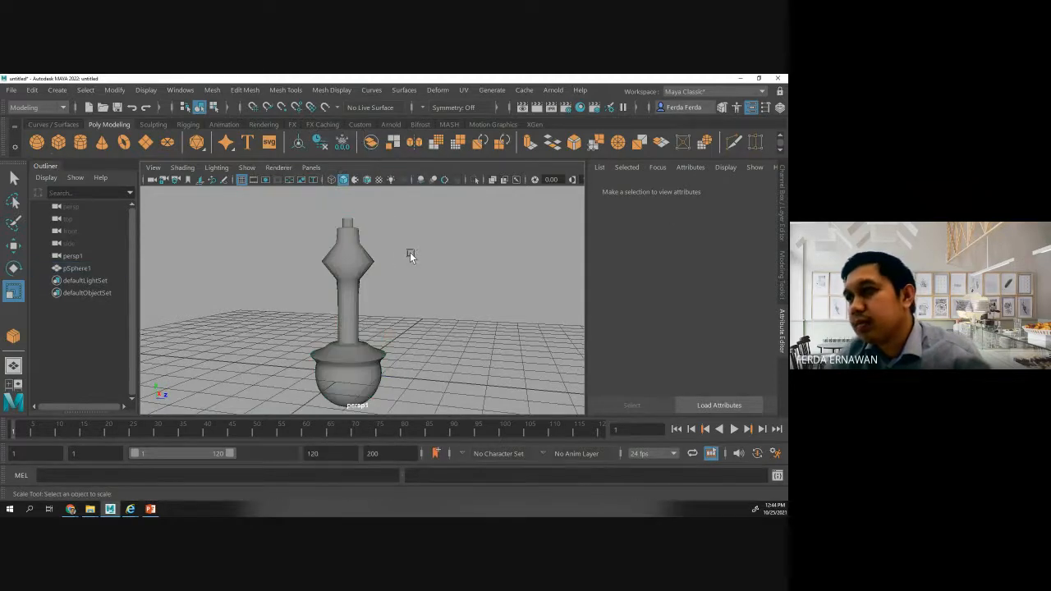
left_click_drag(396, 296, 308, 299, "alt")
scroll(284, 284, "up", 4)
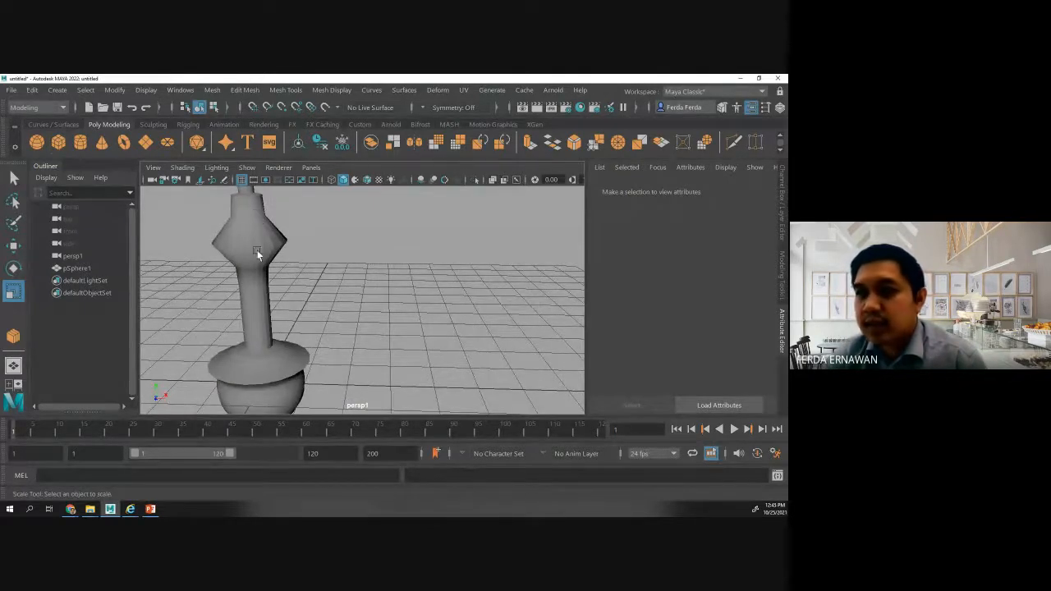
left_click_drag(296, 261, 357, 259, "alt")
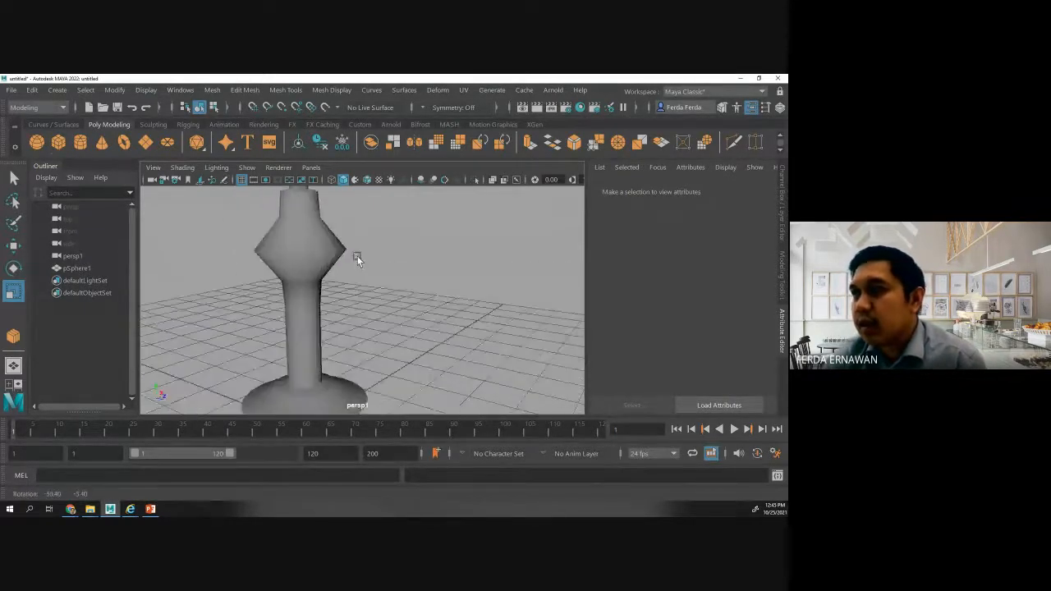
scroll(358, 257, "down", 5)
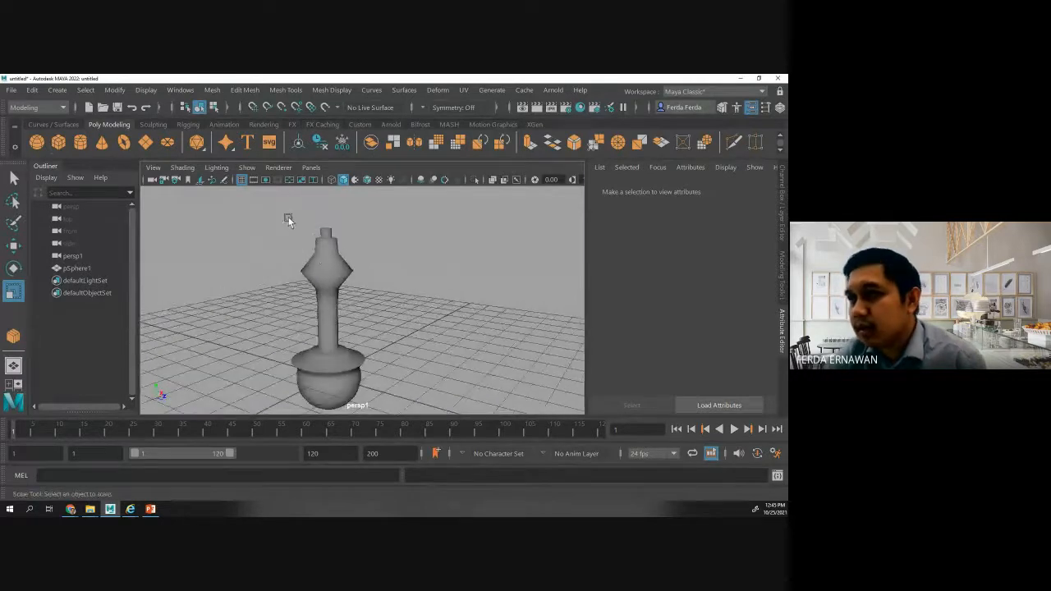
- Switch the pot to edge selection and select all edges of its neck and bulge
left_click_drag(287, 219, 346, 292)
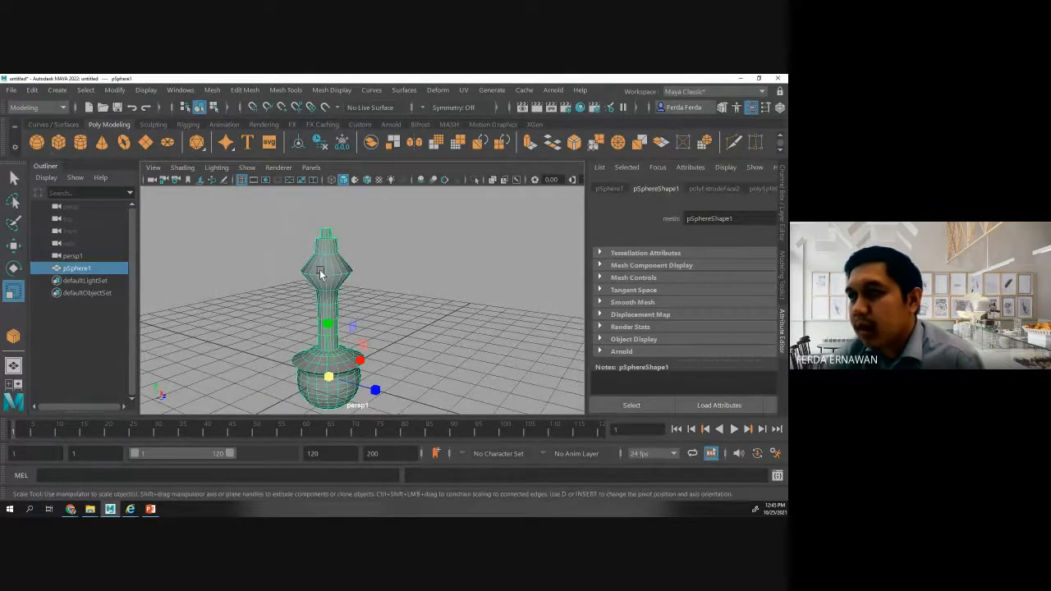
right_click(319, 270)
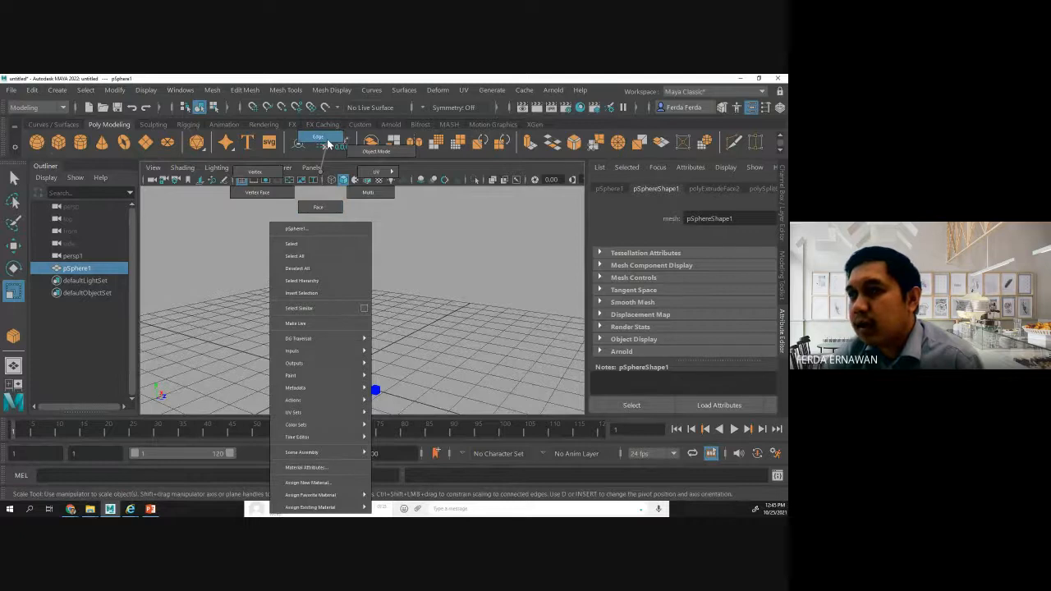
left_click(326, 143)
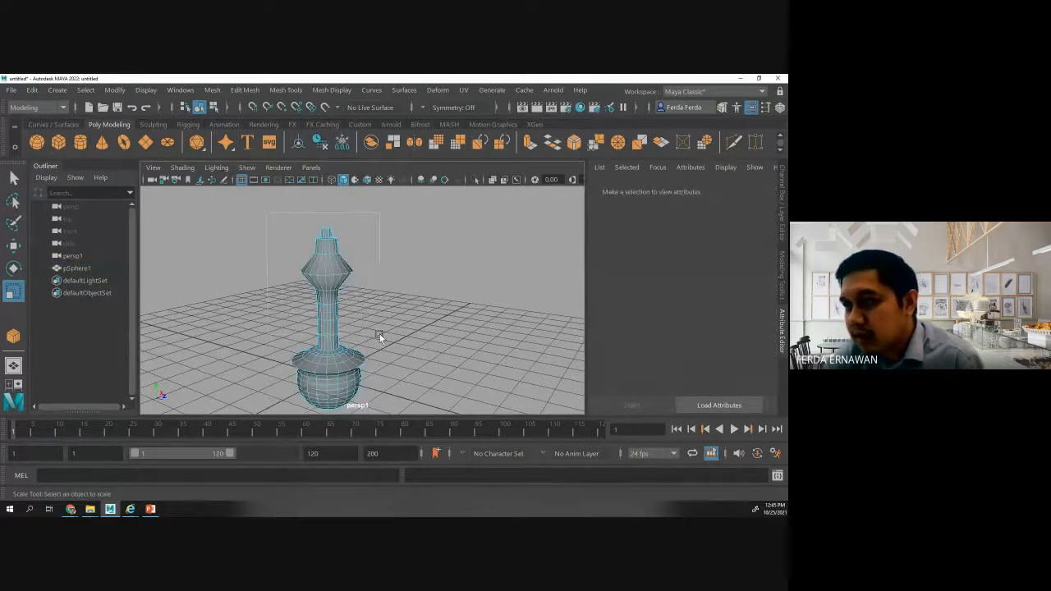
left_click_drag(379, 334, 387, 338)
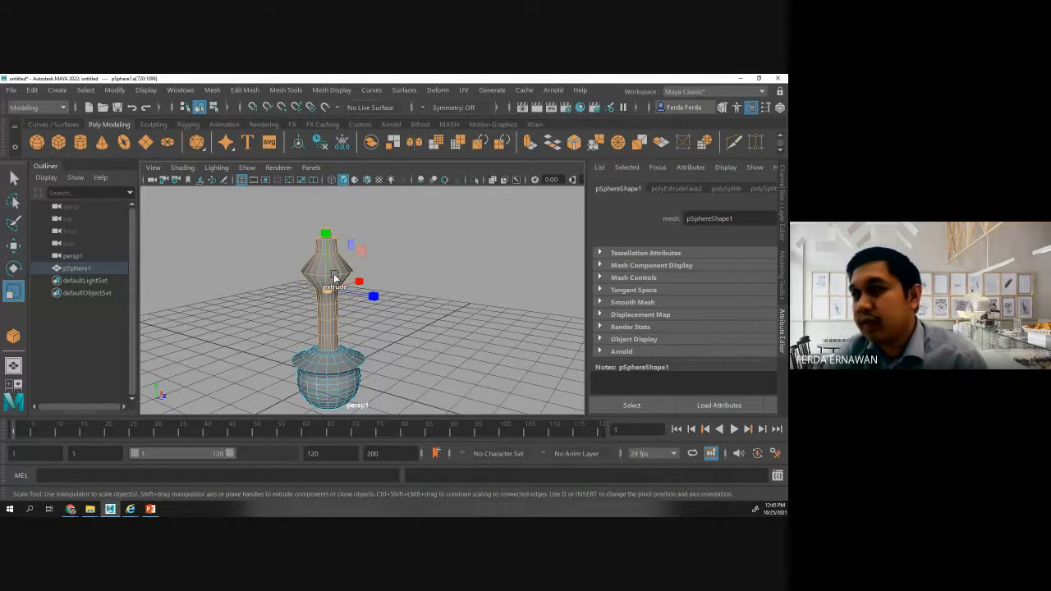
- Soften the selected neck and bulge edges and return the pot to object mode
right_click(334, 277, "shift")
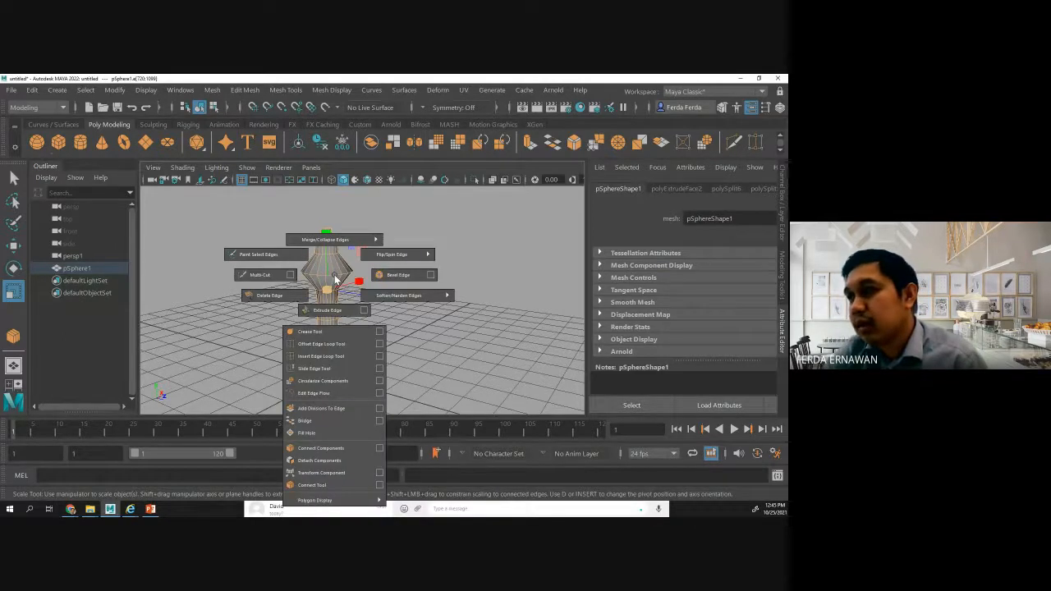
right_click_drag(335, 274, 452, 276, "shift")
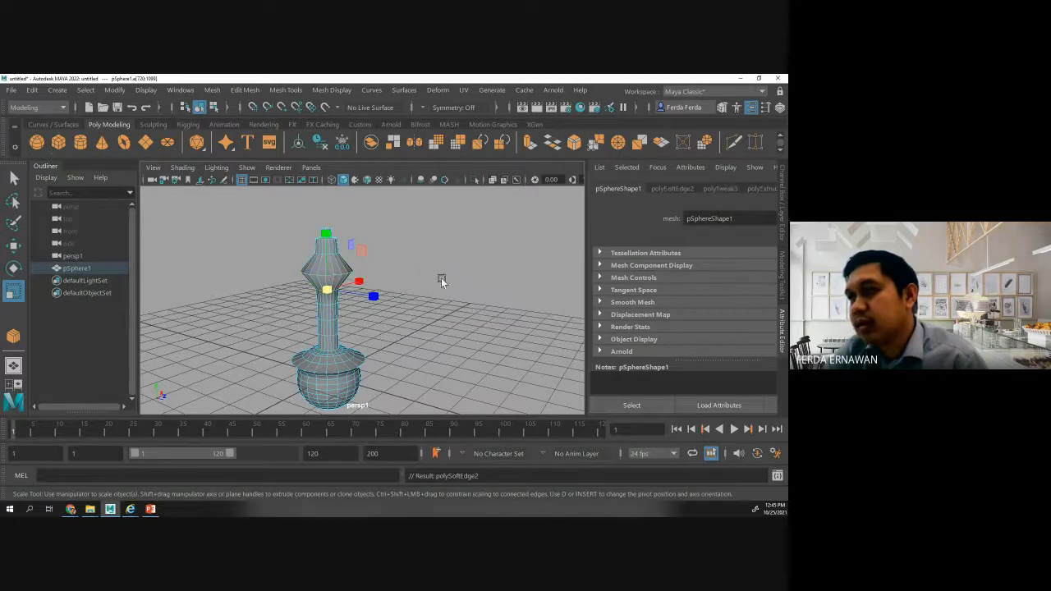
left_click(441, 279)
right_click(329, 277)
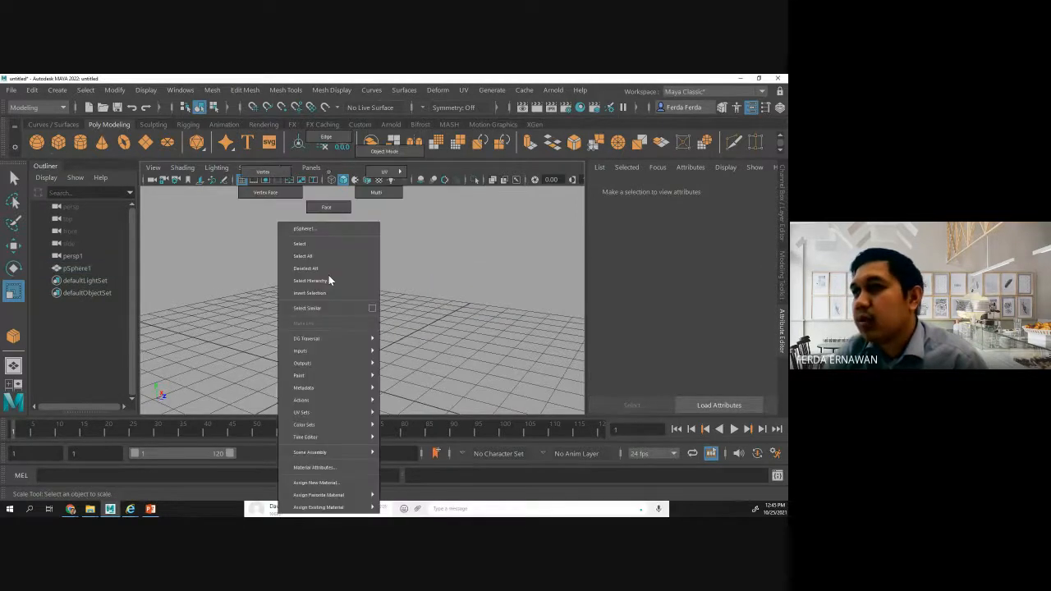
left_click(394, 150)
left_click(385, 233)
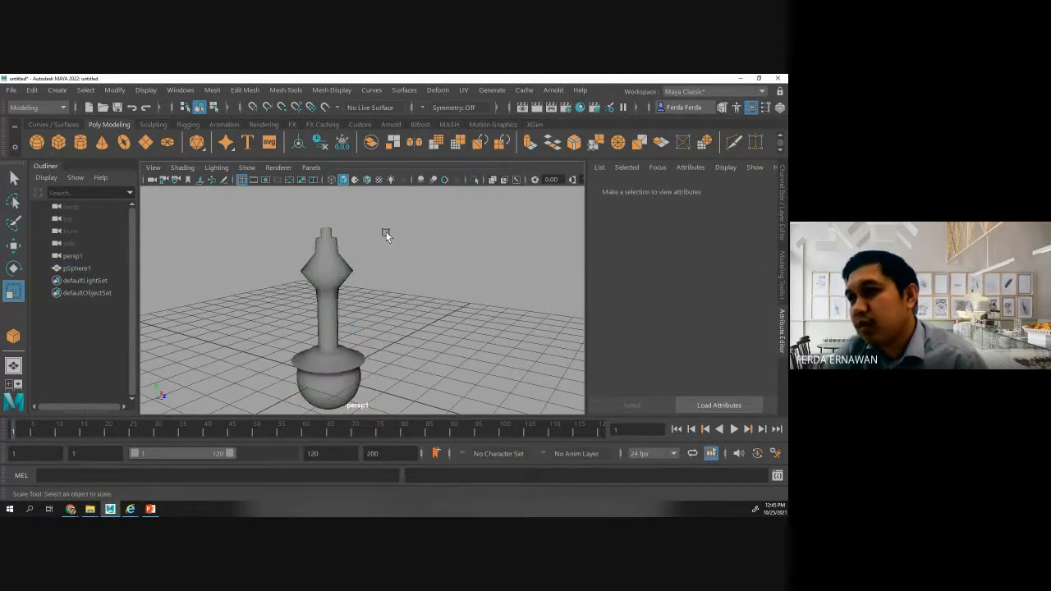
- Switch the pot to edge selection and select the edge loops at the bulge's base, widest ring and upper end
mouse_move(280, 322)
left_mouse_down("alt")
mouse_move(359, 314)
mouse_move(244, 322)
mouse_move(287, 308)
left_mouse_up("alt")
scroll(289, 310, "up", 3)
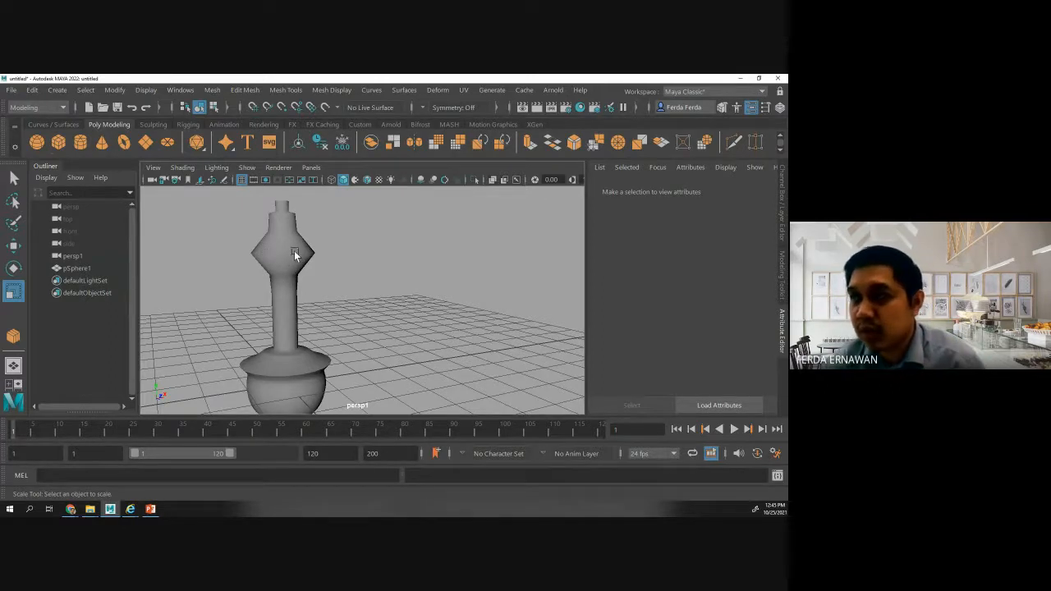
scroll(295, 257, "down", 2)
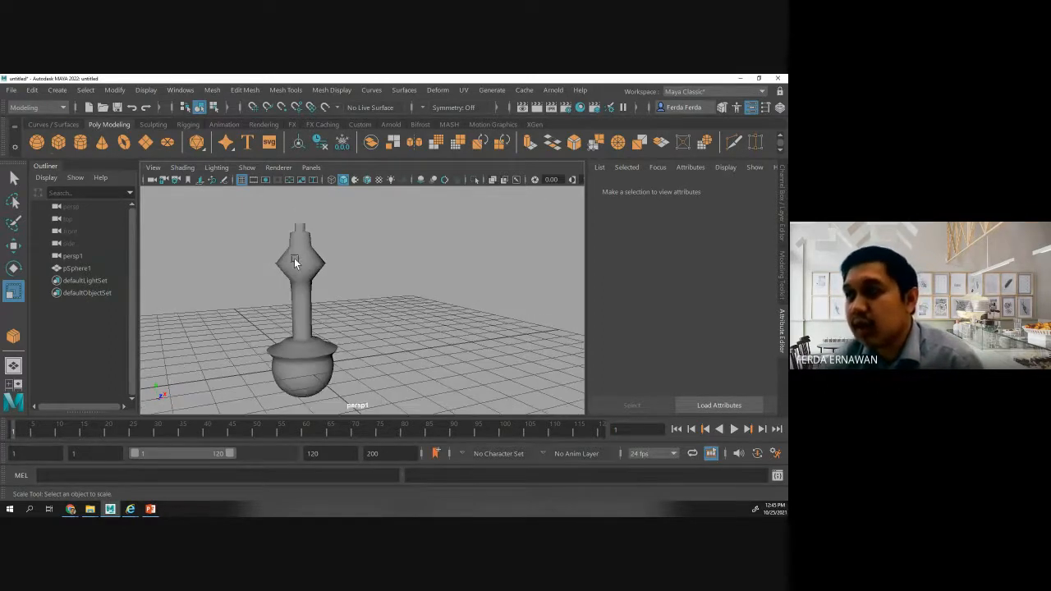
scroll(303, 281, "up", 1)
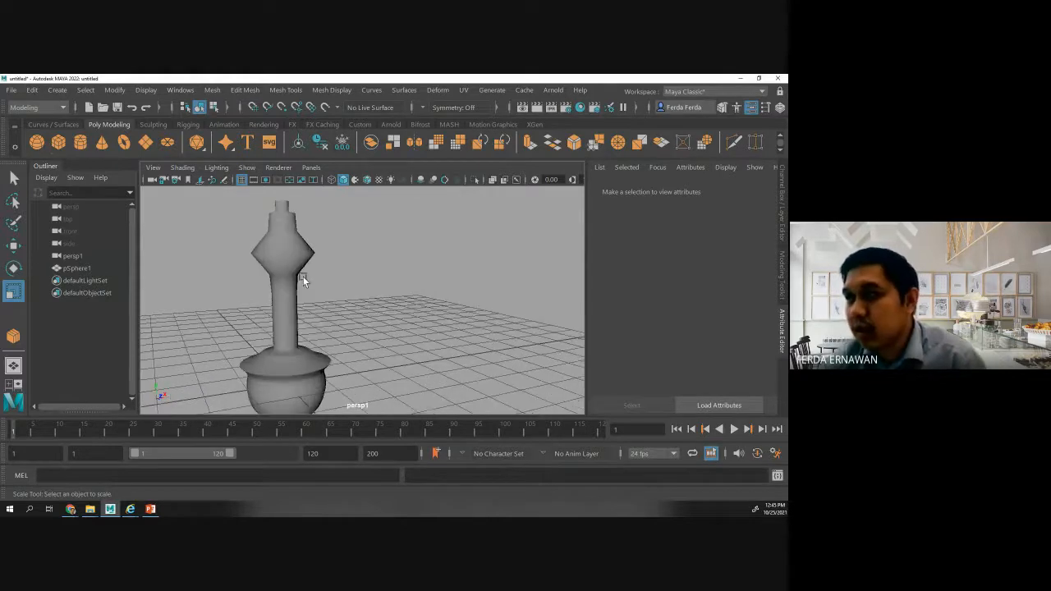
right_click(280, 276)
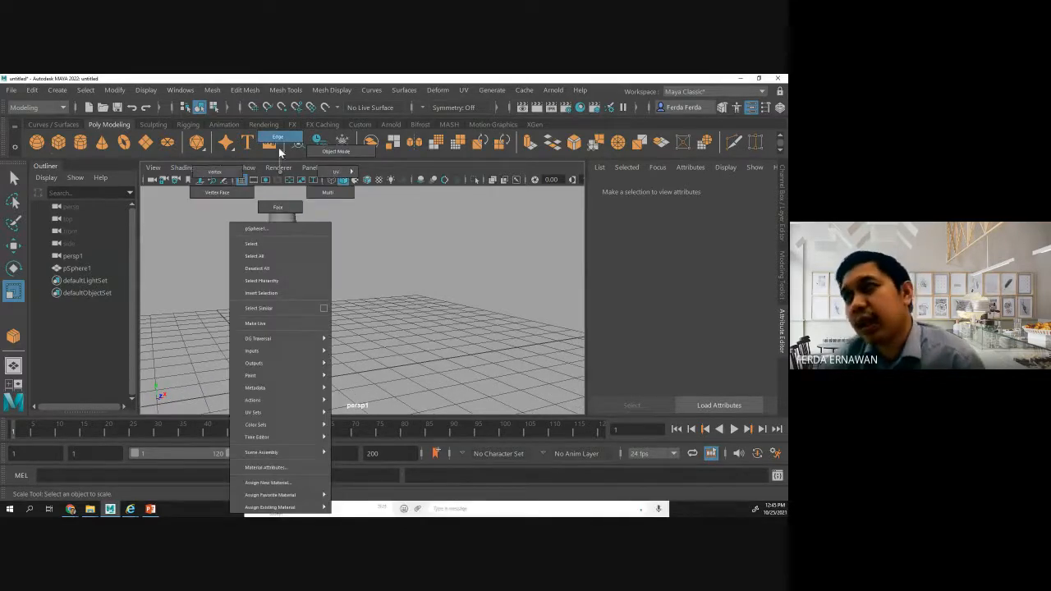
left_click(280, 144)
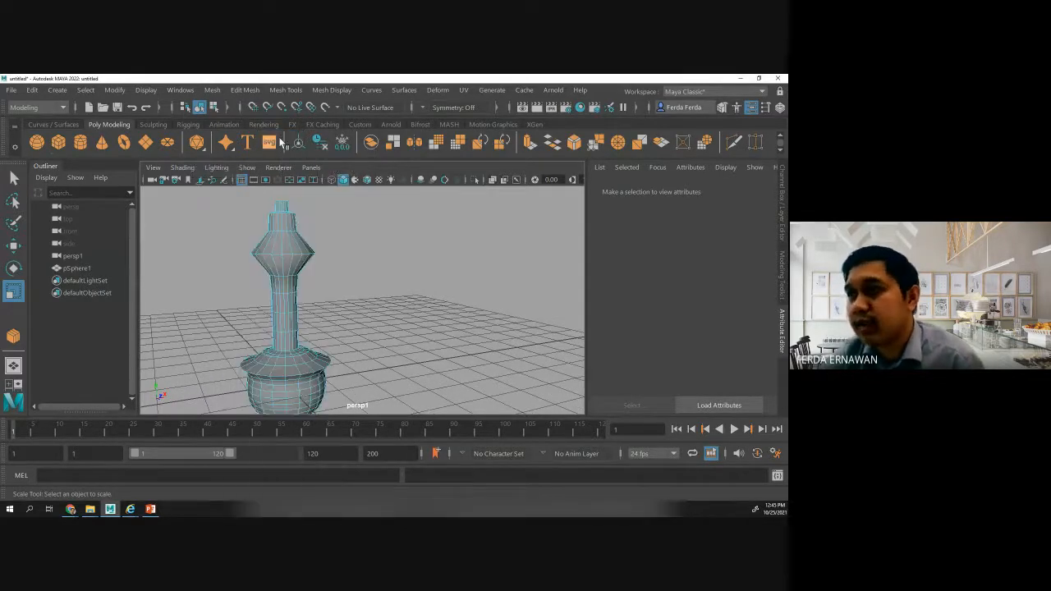
left_click(285, 281)
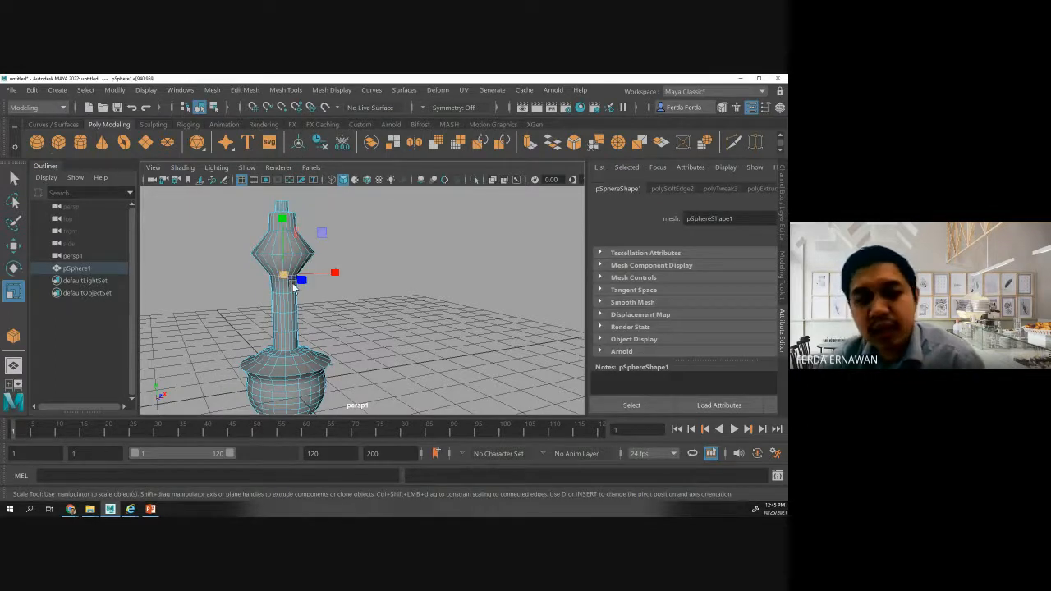
left_click(287, 261)
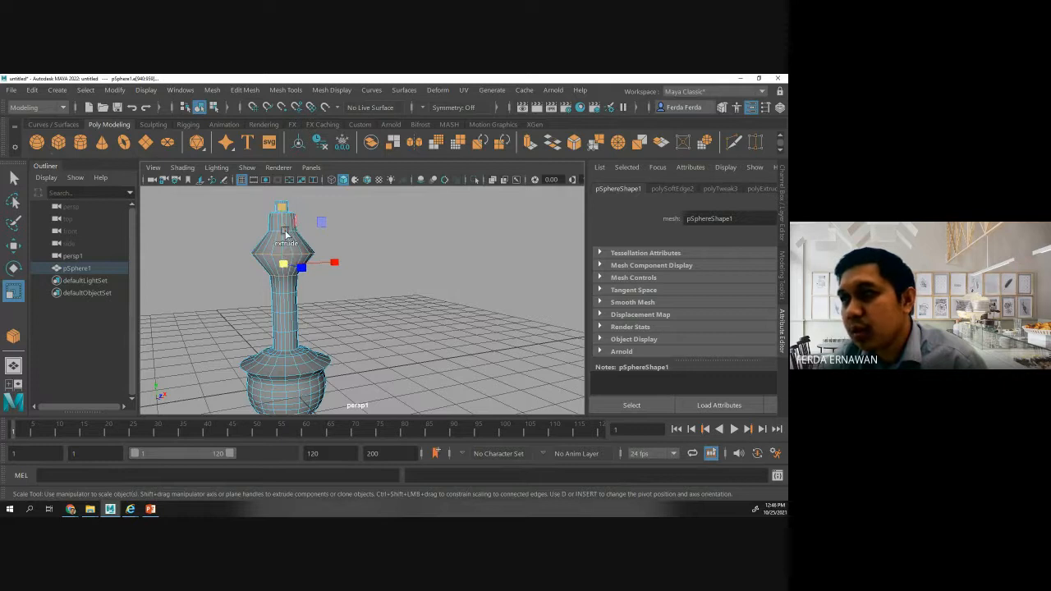
double_click(290, 233, "shift")
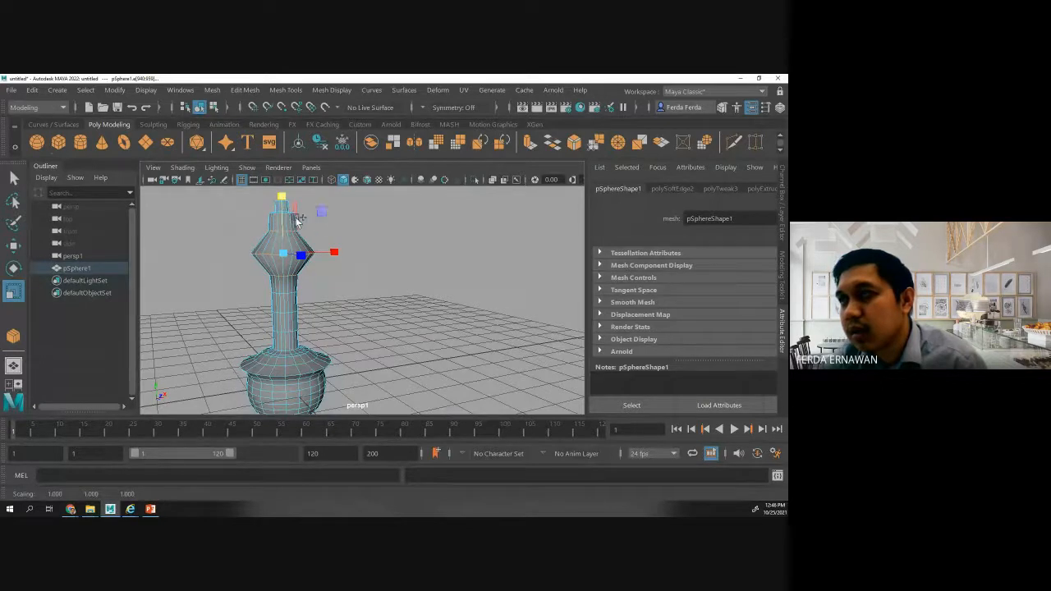
- Add the edge loops around the shoulder above the bulge and the narrow tip to the selection
scroll(289, 221, "up", 4)
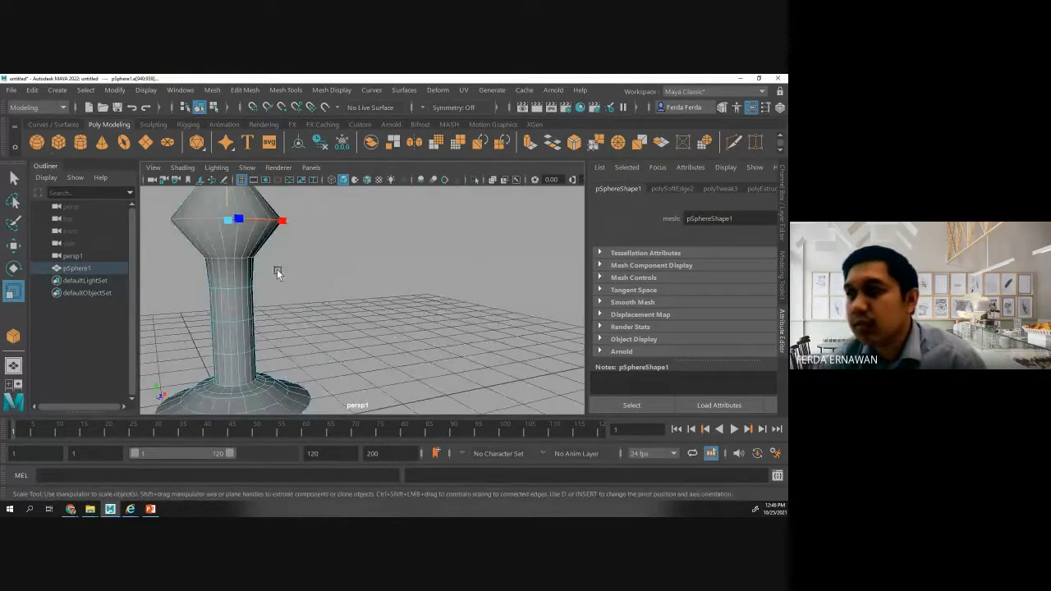
middle_click_drag(276, 269, 312, 361, "alt")
middle_click_drag(312, 282, 319, 331, "alt")
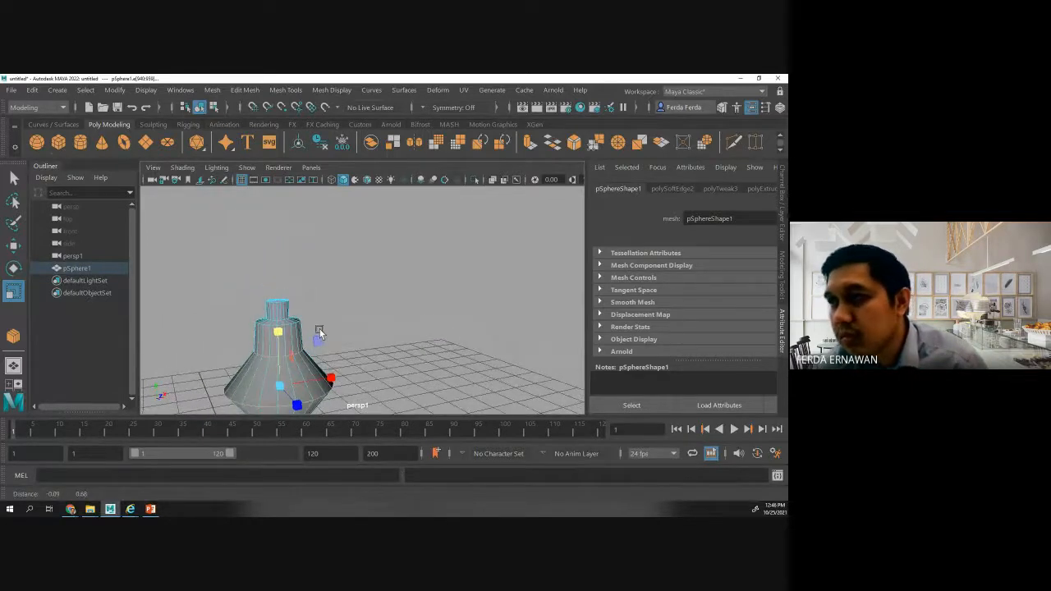
scroll(301, 327, "up", 5)
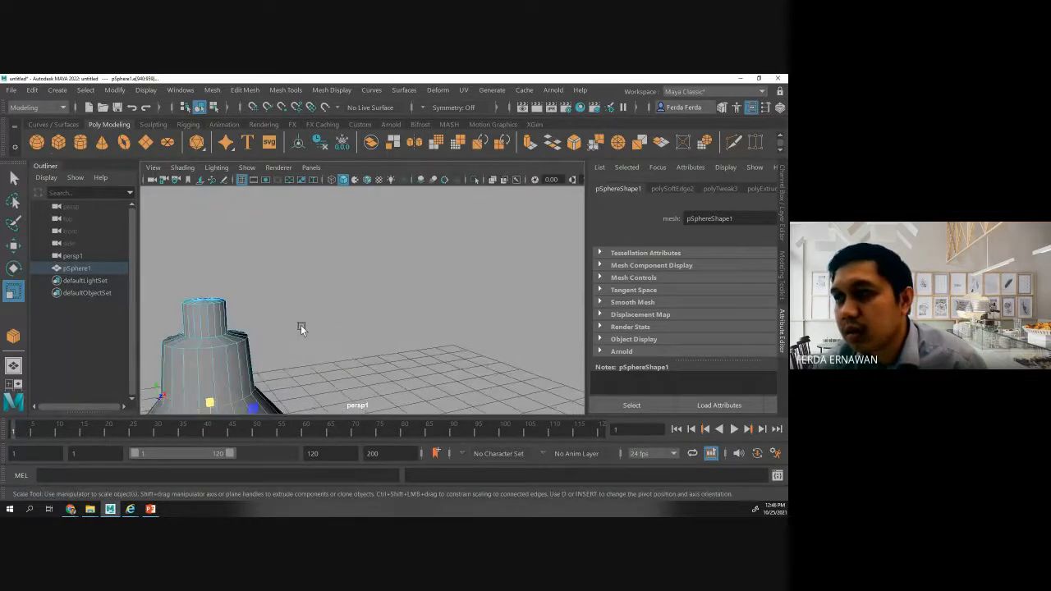
left_click(232, 349)
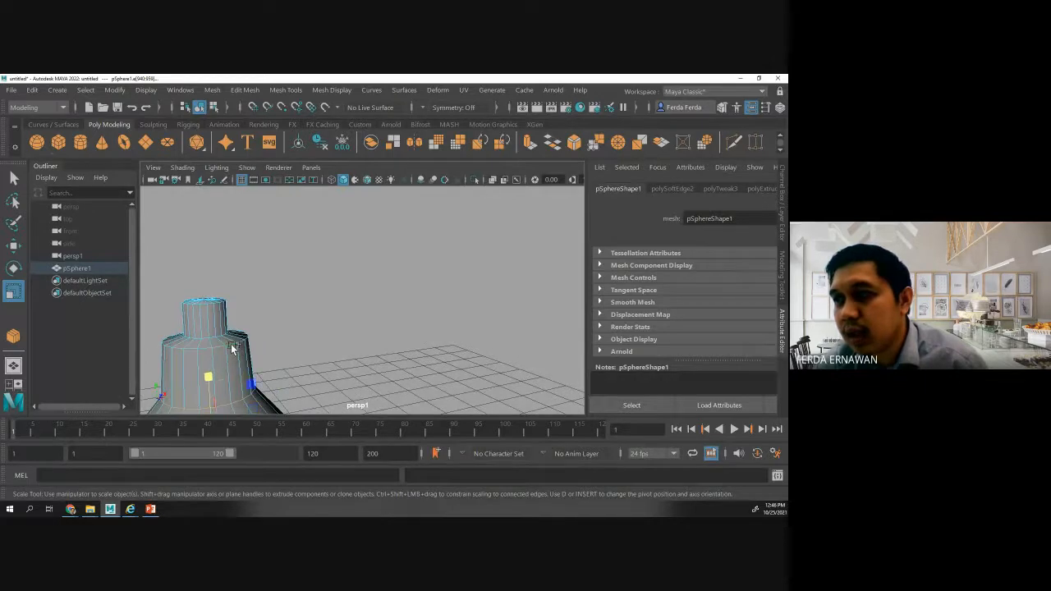
double_click(232, 345, "shift")
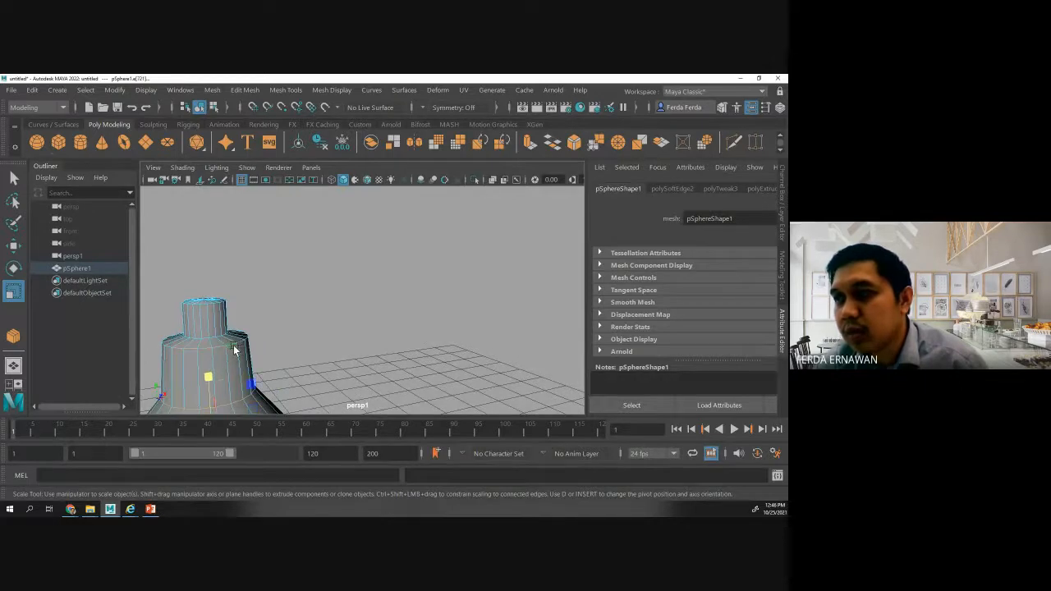
double_click(211, 305, "shift")
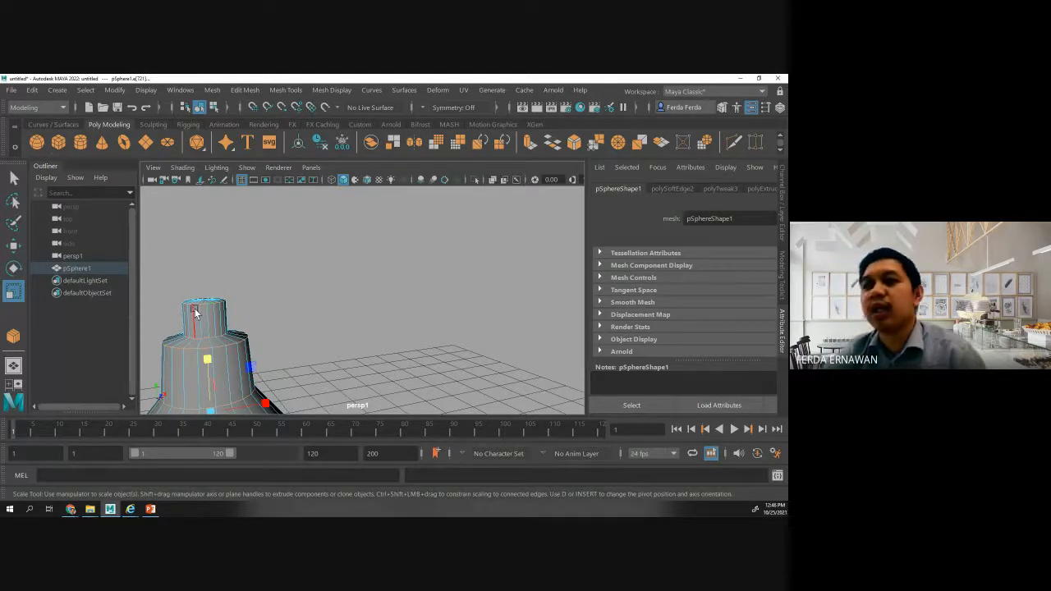
- Harden the selected edge loops and return the pot to object mode with nothing selected
scroll(210, 327, "down", 2)
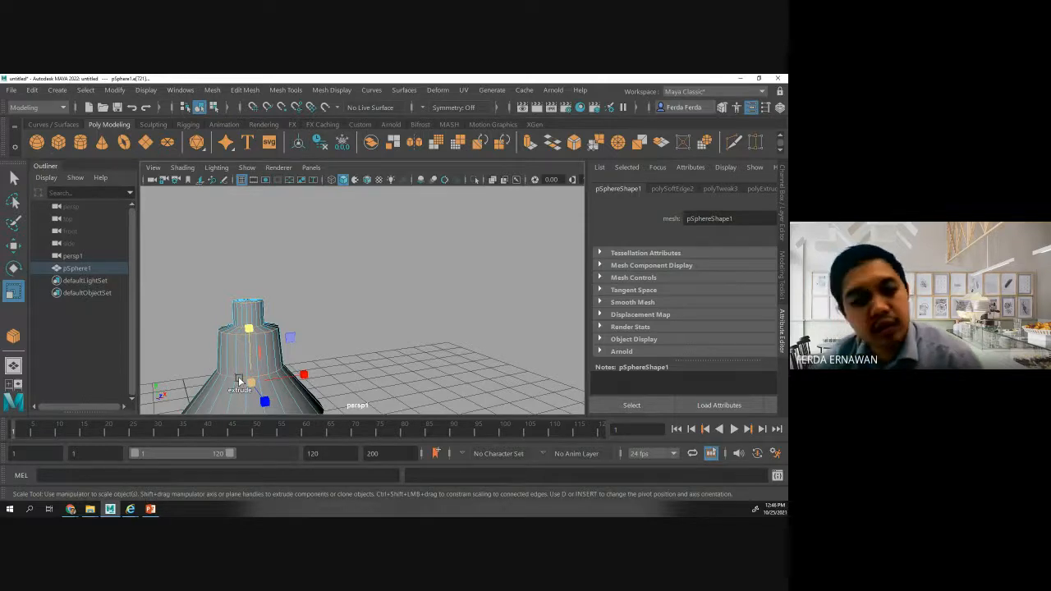
right_click_drag(239, 378, 371, 151, "shift")
left_click(340, 325)
scroll(344, 311, "down", 3)
left_click(363, 297)
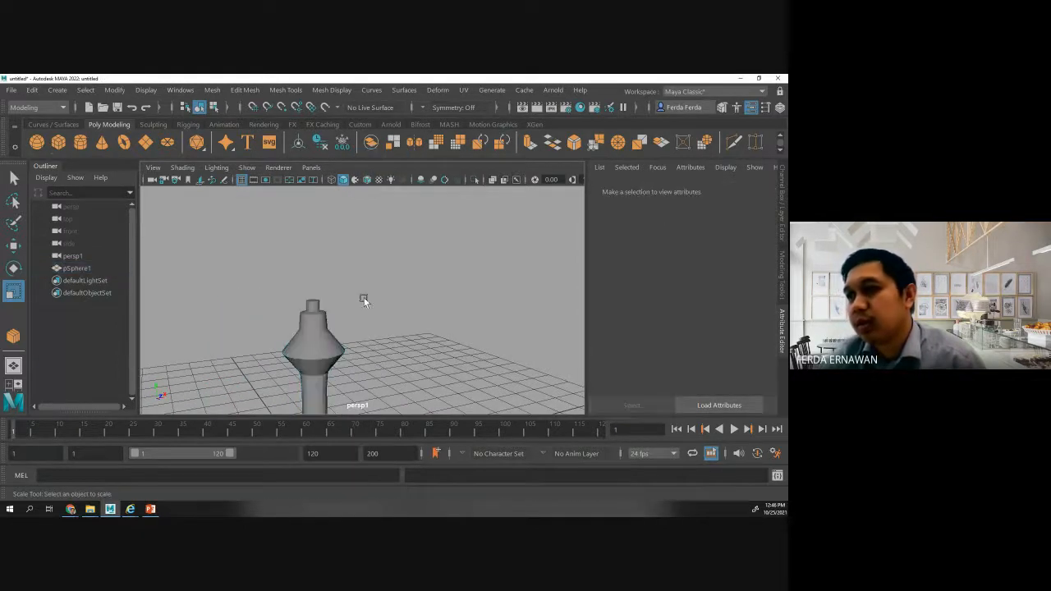
- Inspect the edge shading of the pot's bulge, tip and neck from several angles and distances
scroll(366, 310, "down", 2)
scroll(345, 338, "up", 4)
scroll(345, 337, "down", 3)
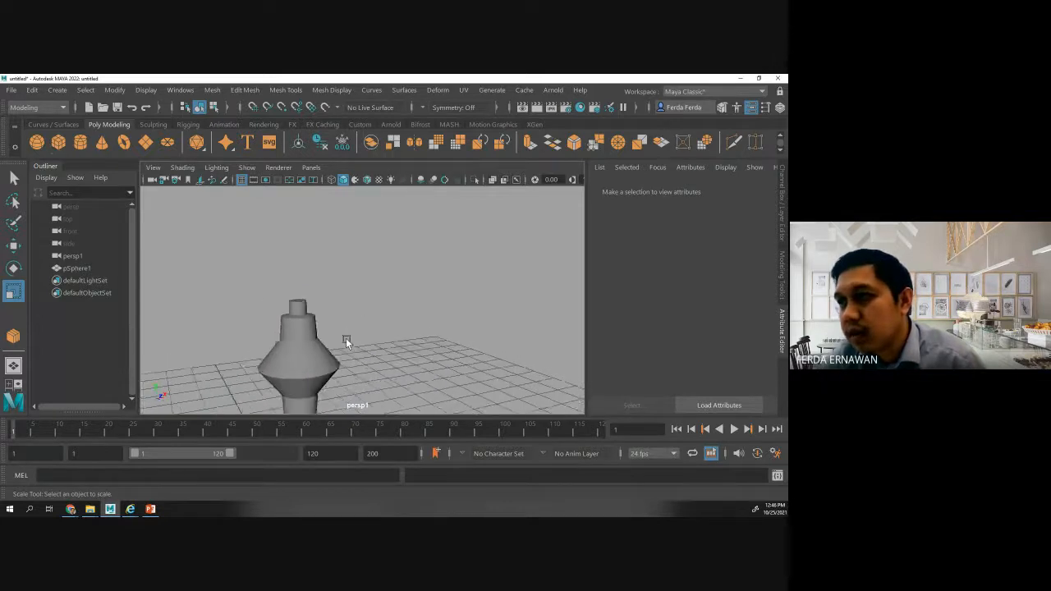
mouse_move(351, 372)
left_mouse_down("alt")
mouse_move(352, 354)
mouse_move(342, 361)
left_mouse_up("alt")
scroll(340, 362, "up", 3)
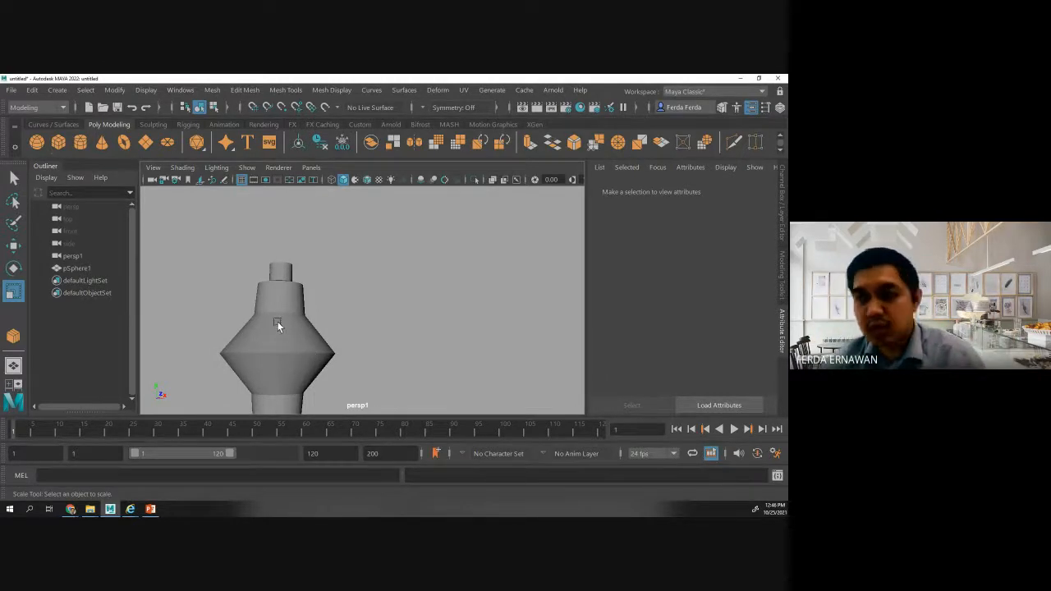
scroll(278, 342, "down", 5)
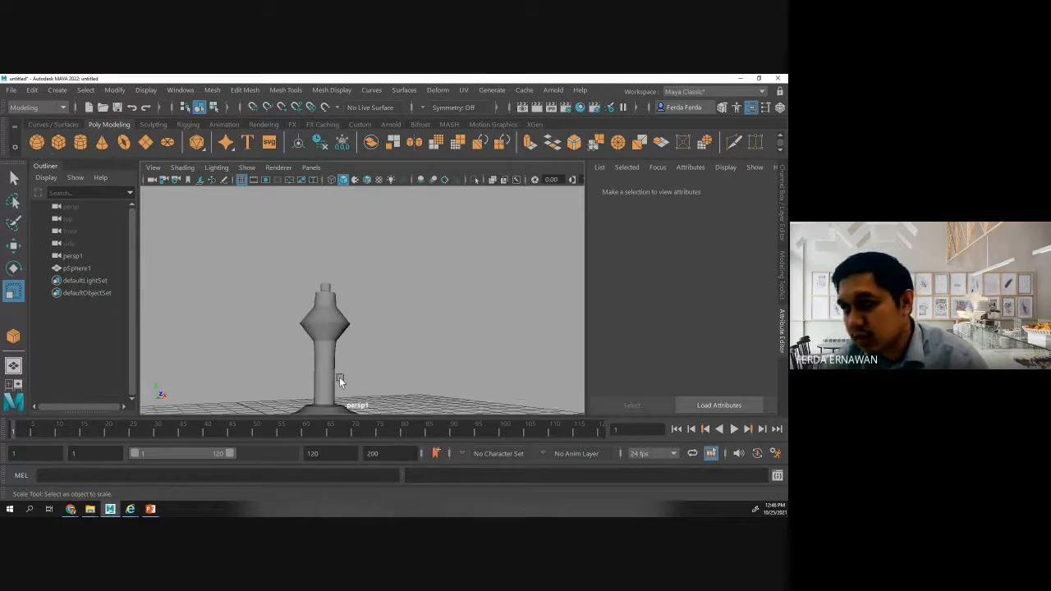
left_click_drag(350, 378, 302, 409, "alt")
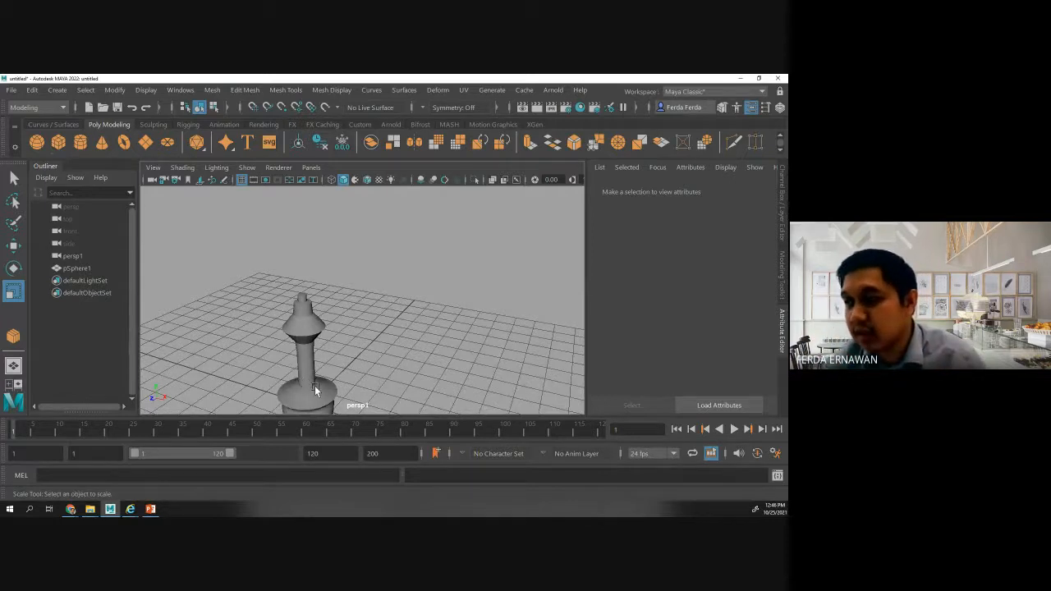
- In edge selection, move the edge loop on the shoulder just outside the neck's foot up about 0.9 cm, then deselect it
left_click(308, 376)
right_click_drag(308, 376, 310, 135)
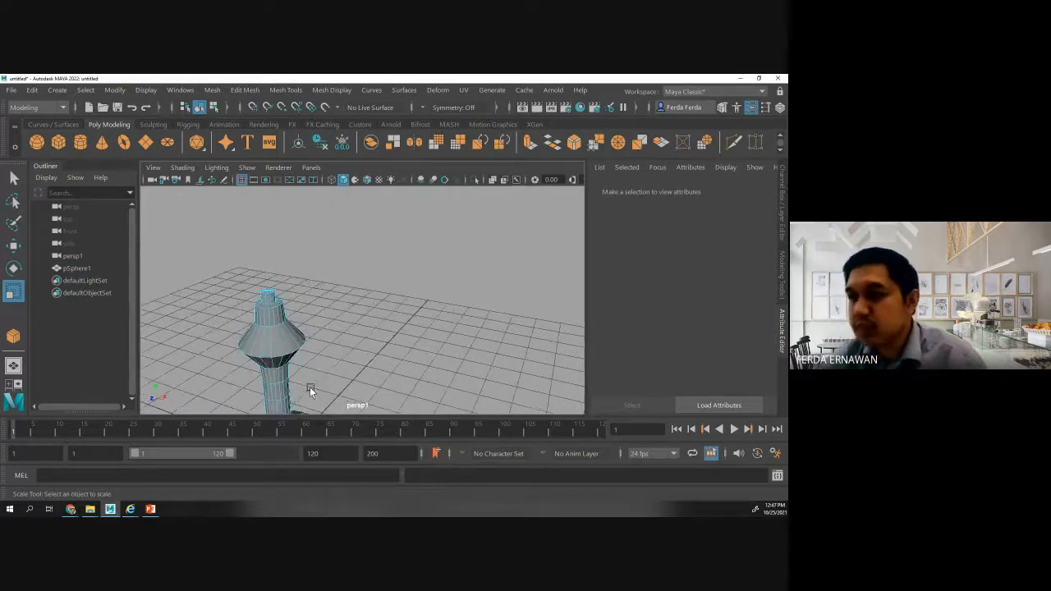
middle_click_drag(309, 391, 353, 301, "alt")
scroll(321, 364, "up", 5)
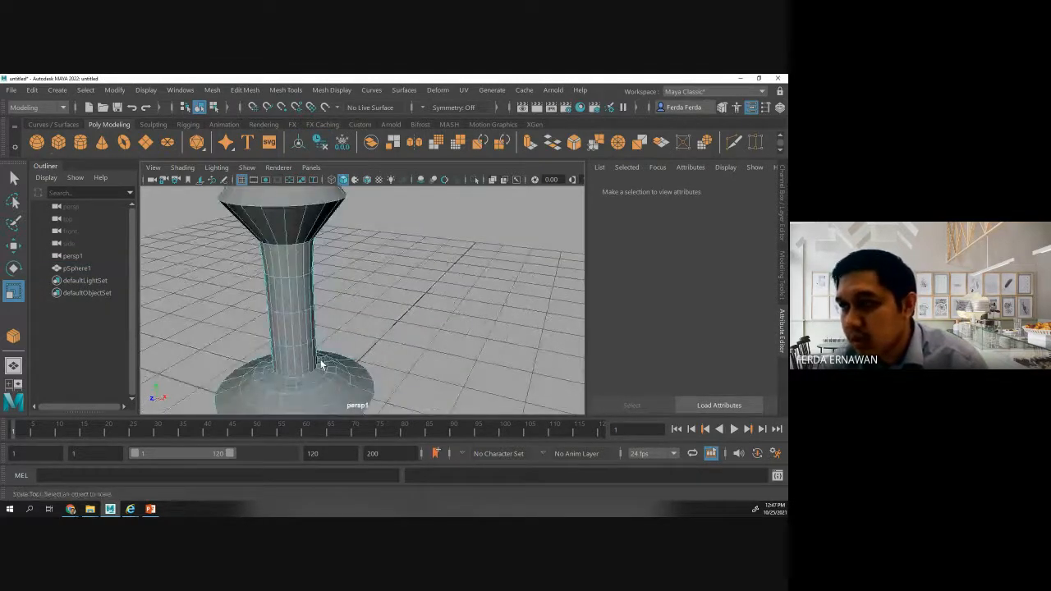
mouse_move(321, 365)
left_mouse_down("alt")
mouse_move(345, 361)
mouse_move(321, 363)
left_mouse_up("alt")
key("r")
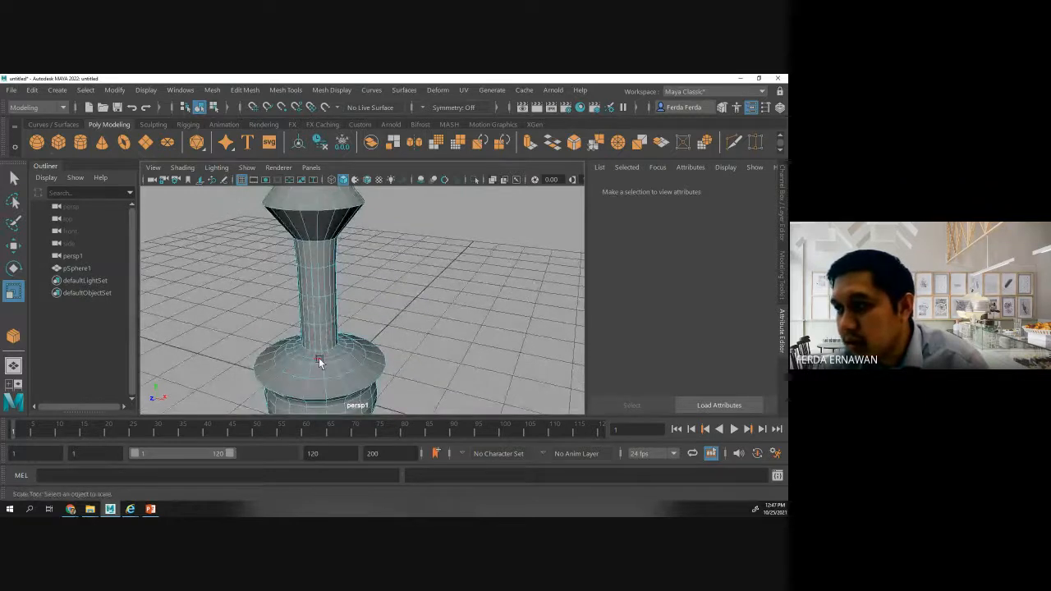
double_click(320, 362)
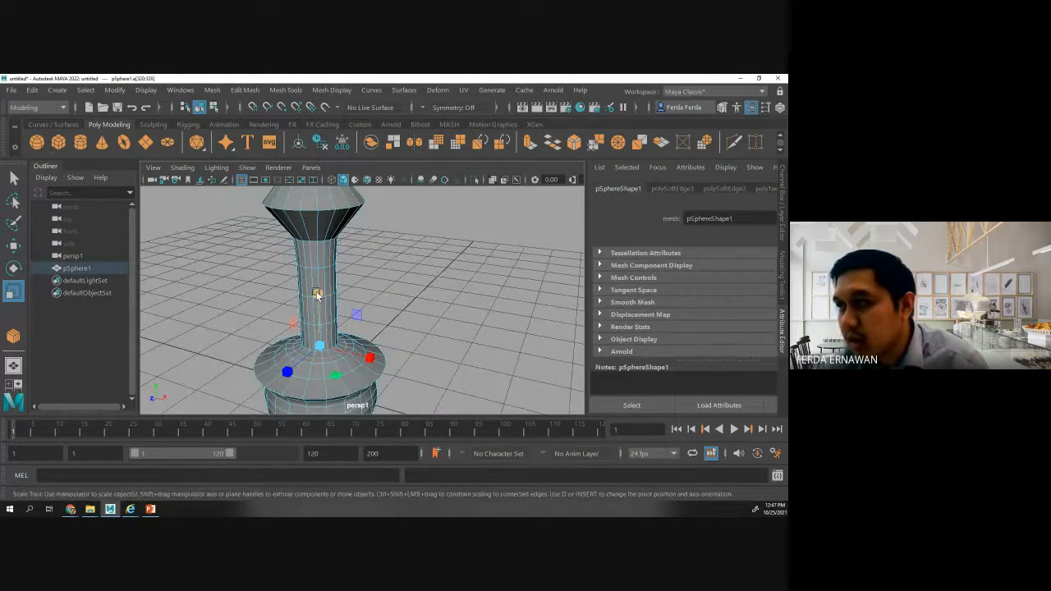
mouse_move(318, 294)
left_mouse_down()
mouse_move(314, 286)
mouse_move(322, 293)
left_mouse_up()
left_click(13, 246)
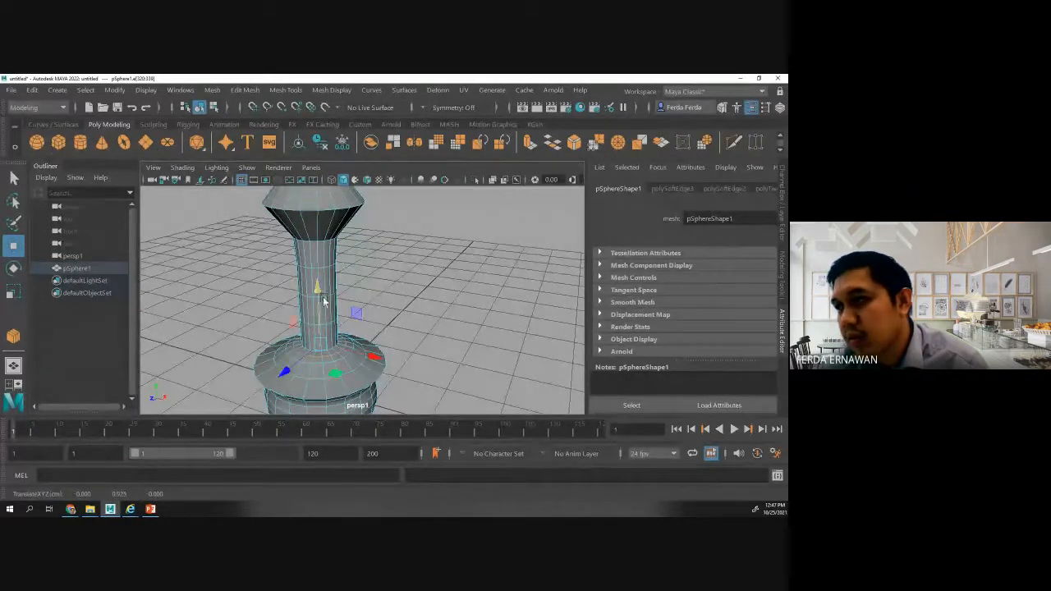
left_click(428, 319)
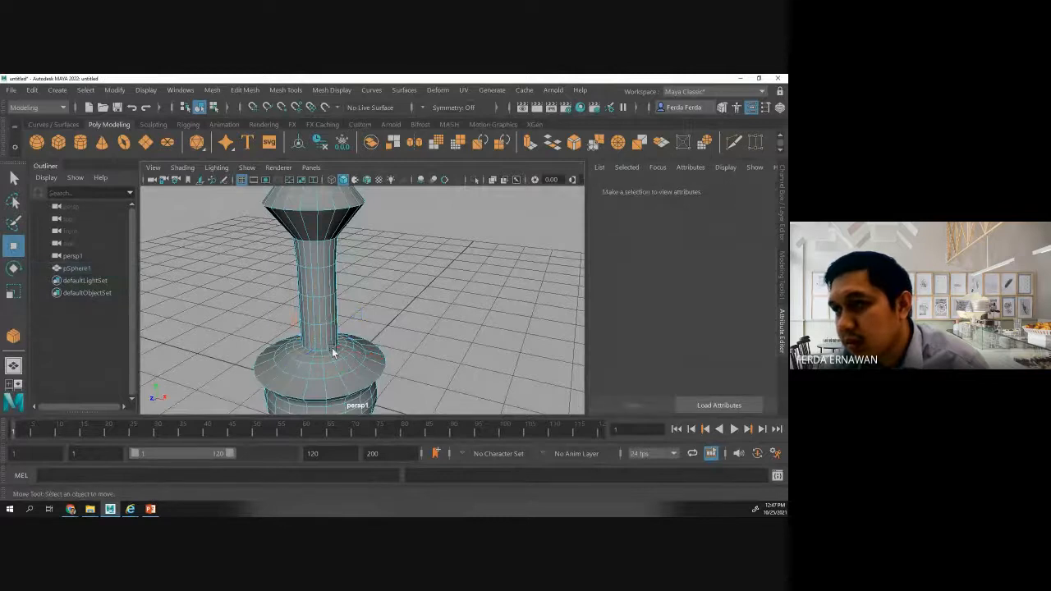
- Move the edge loop at the neck's foot up about 1 cm and return the pot to object mode
double_click(325, 353)
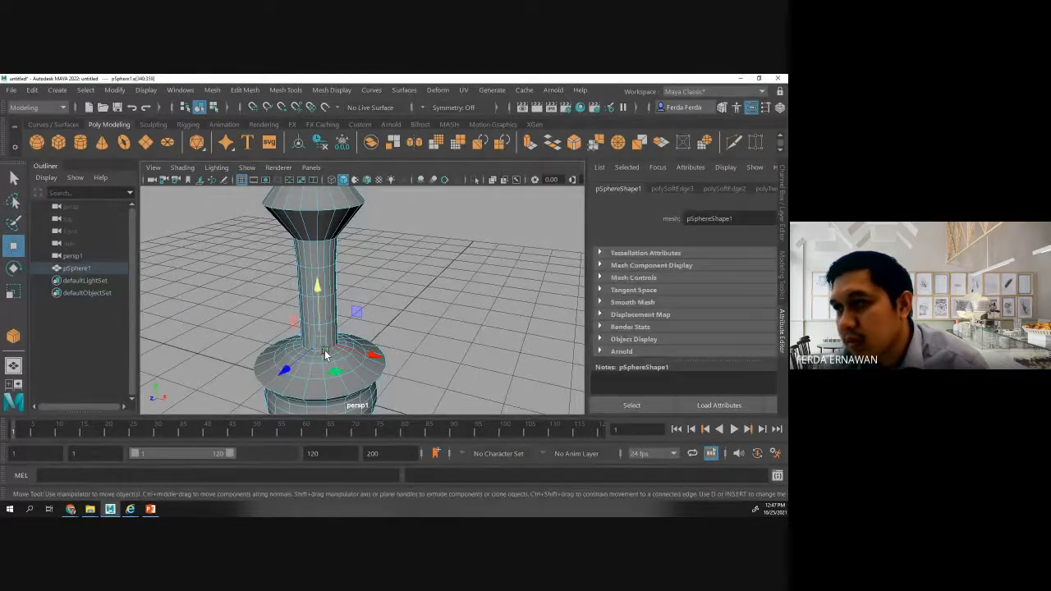
left_click_drag(320, 289, 319, 282)
double_click(312, 357)
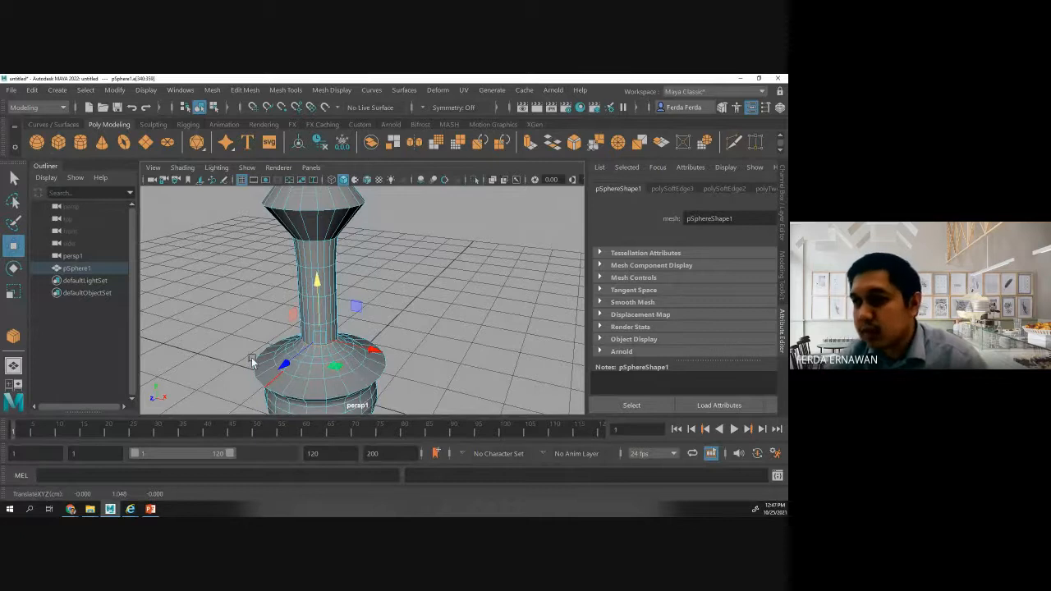
left_click_drag(223, 359, 374, 339, "alt")
left_click(374, 337)
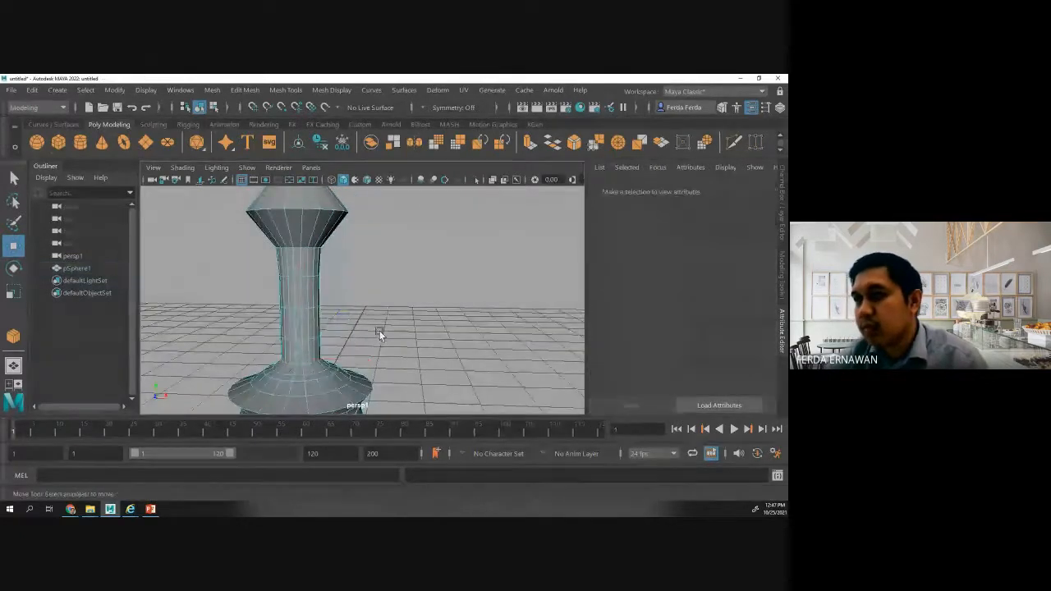
right_click_drag(308, 358, 365, 157)
left_click(371, 309)
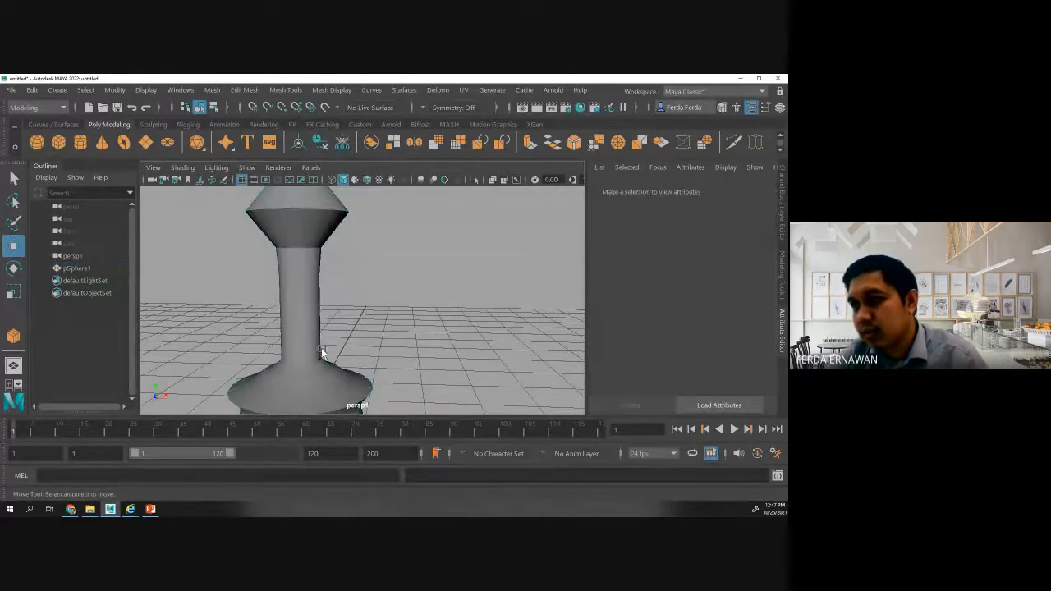
- Select the edge loop where the column meets the flared base and apply Soften/Harden Edges to it
left_click(333, 377)
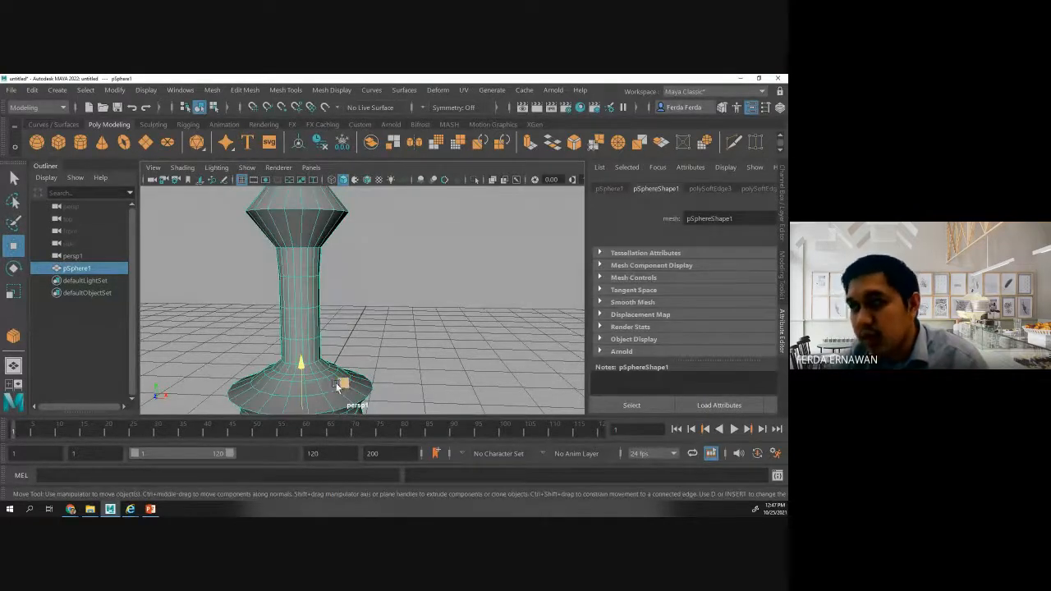
left_click(370, 347)
left_click(311, 375)
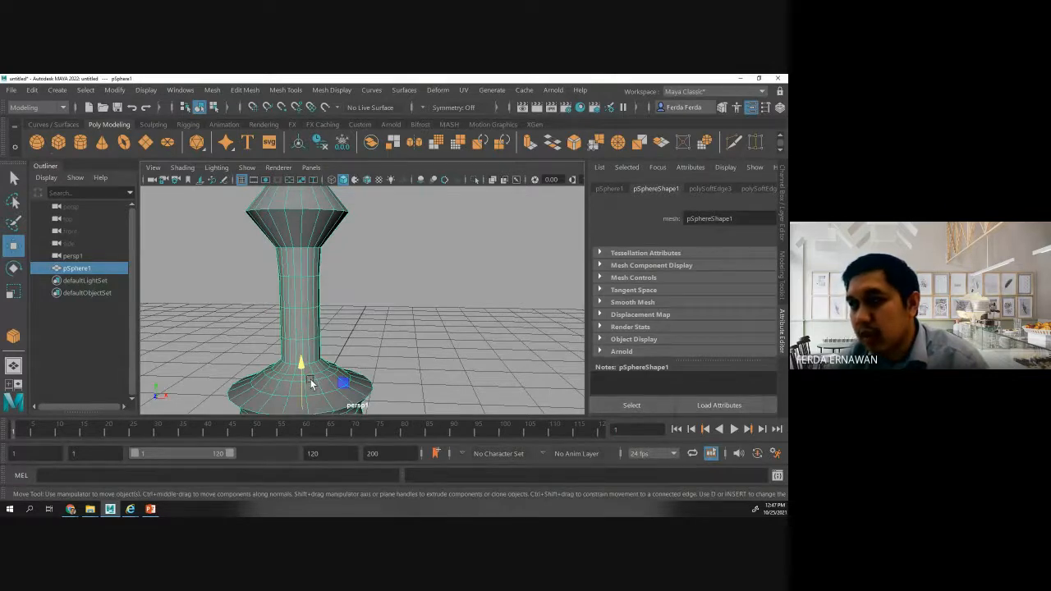
right_click_drag(311, 384, 309, 138)
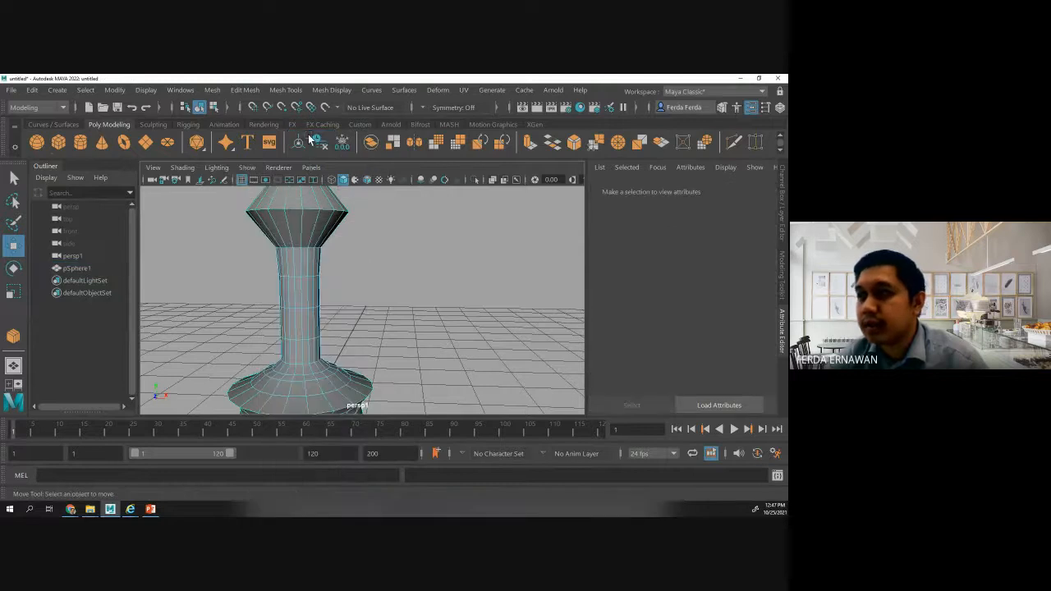
left_click(315, 379)
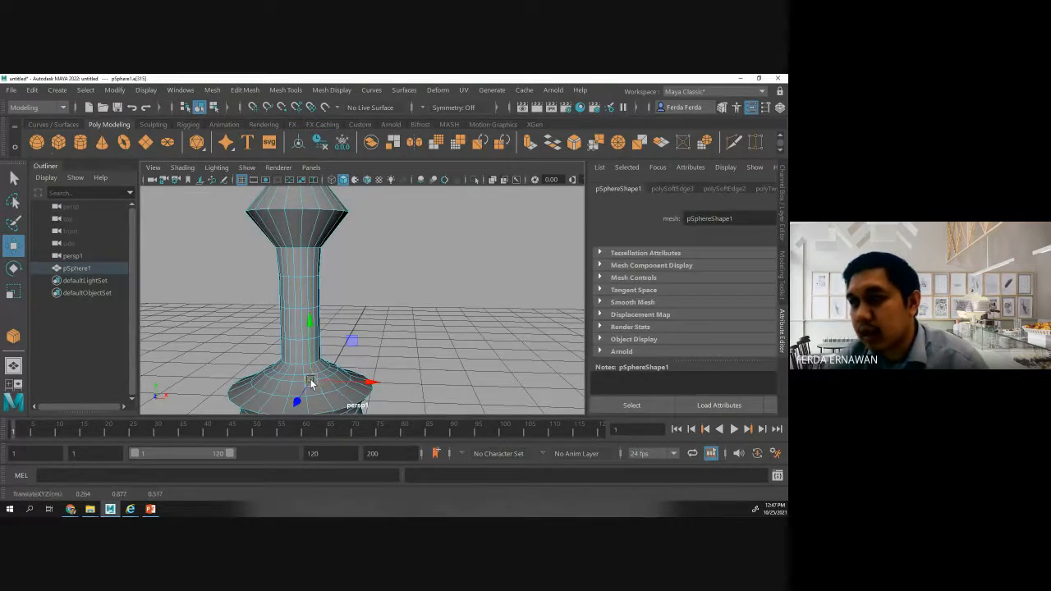
left_click(360, 361)
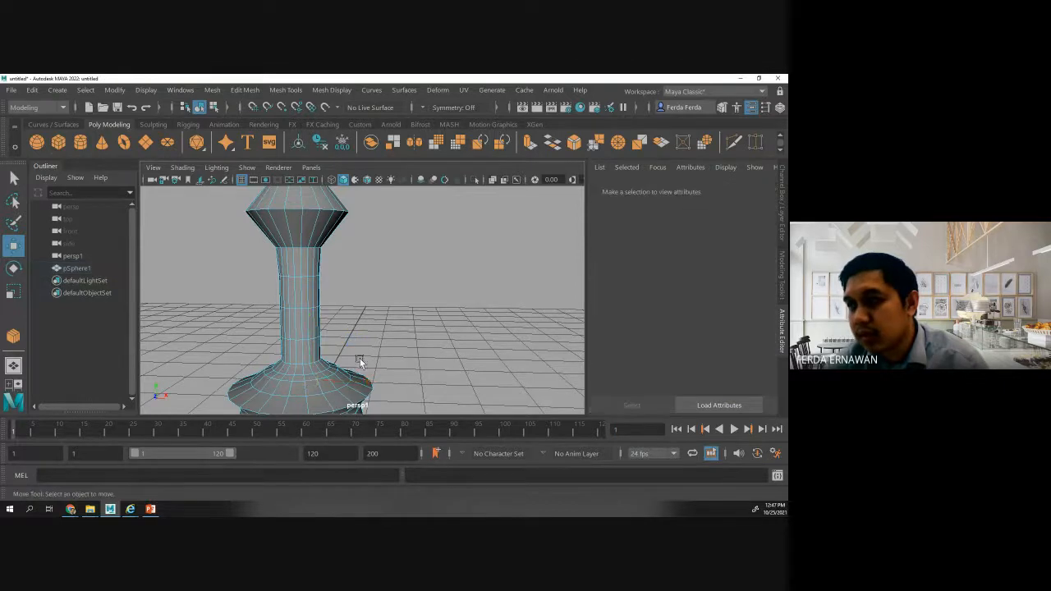
double_click(320, 379)
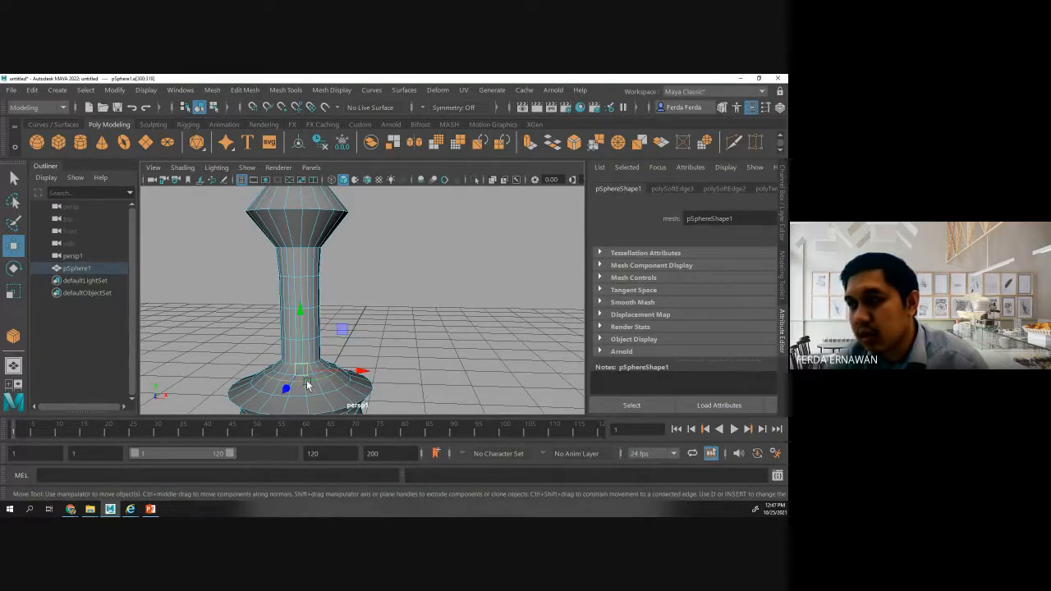
right_click_drag(306, 282, 418, 320, "shift")
left_click(419, 326)
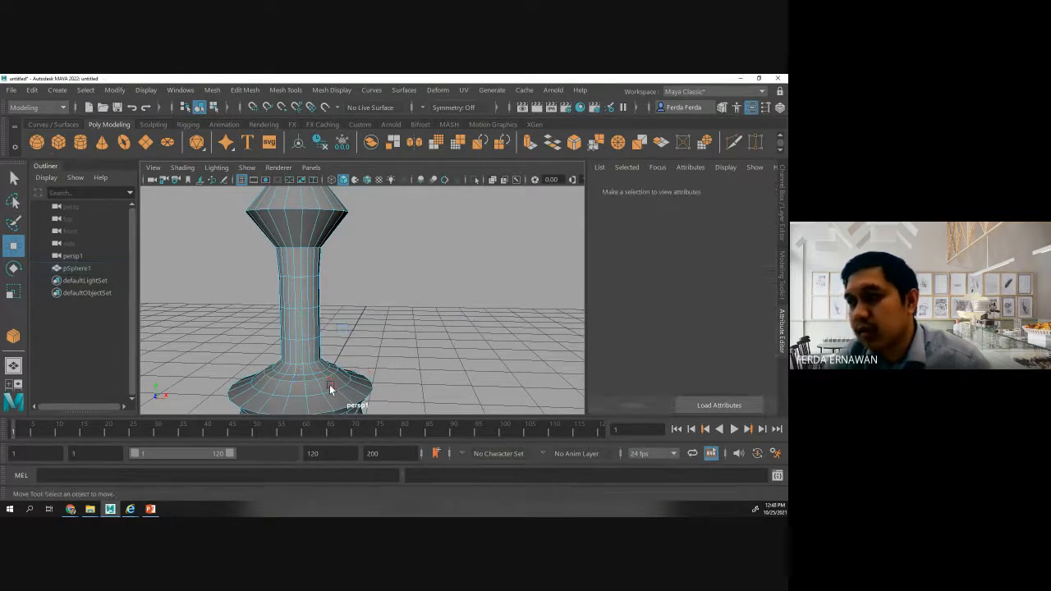
- Return the mesh to object mode, clear the selection and inspect the shading around the column's base
right_click_drag(329, 384, 395, 153)
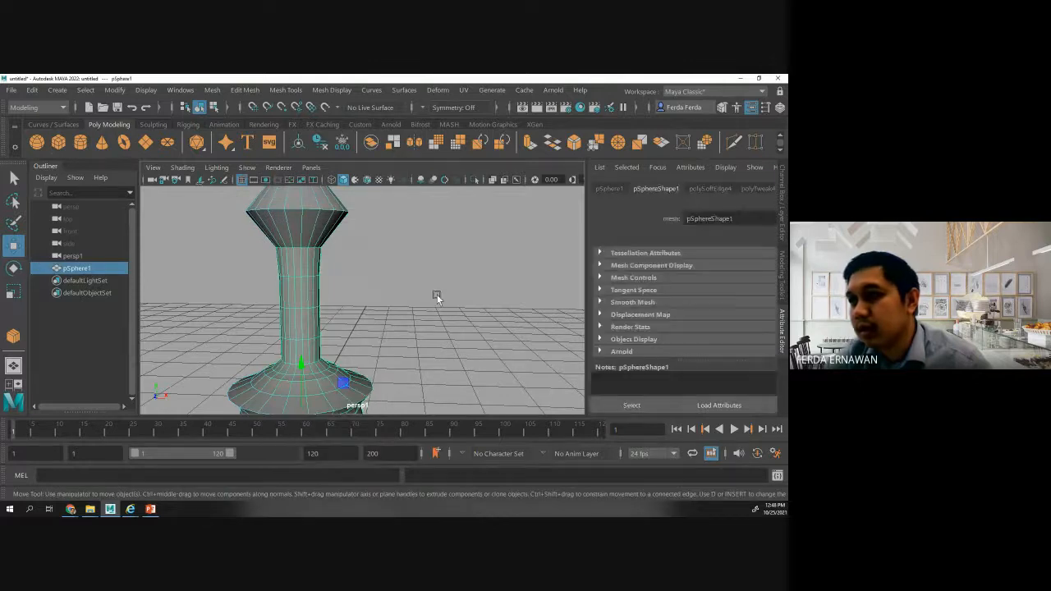
left_click(408, 313)
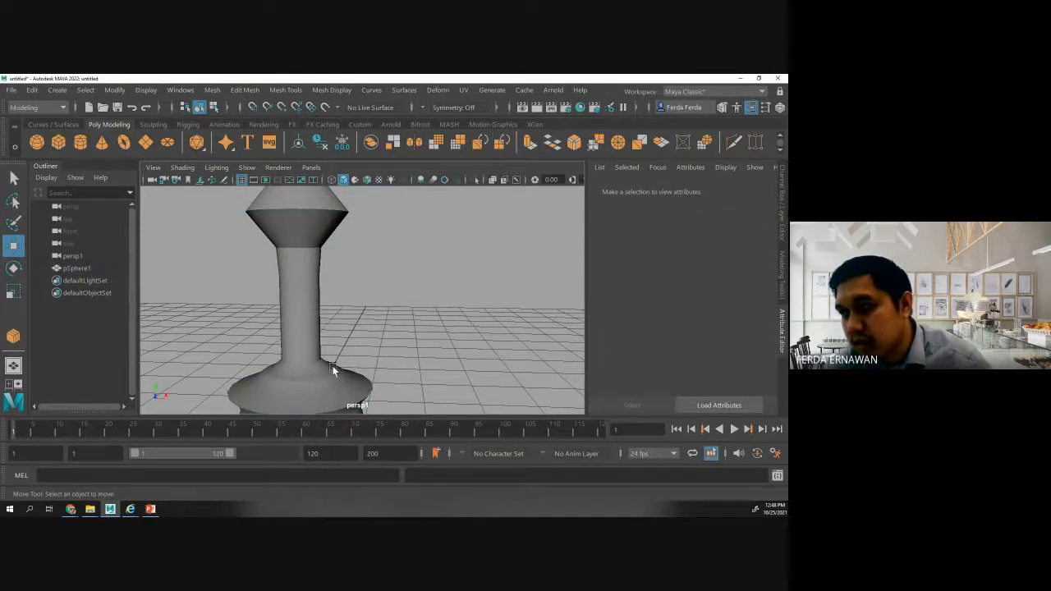
left_click_drag(321, 391, 297, 394, "alt")
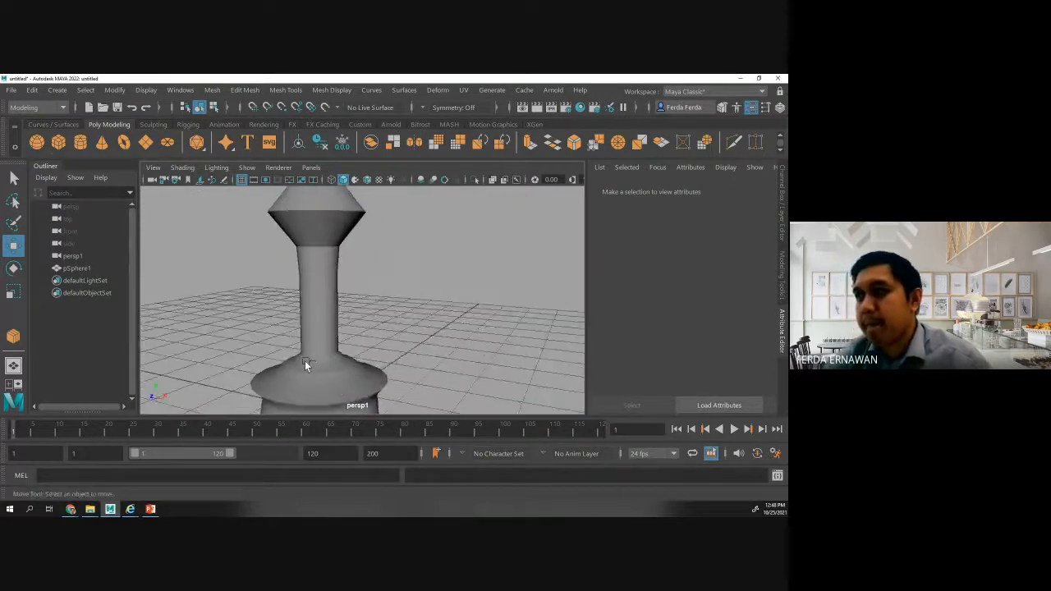
scroll(305, 361, "down", 3)
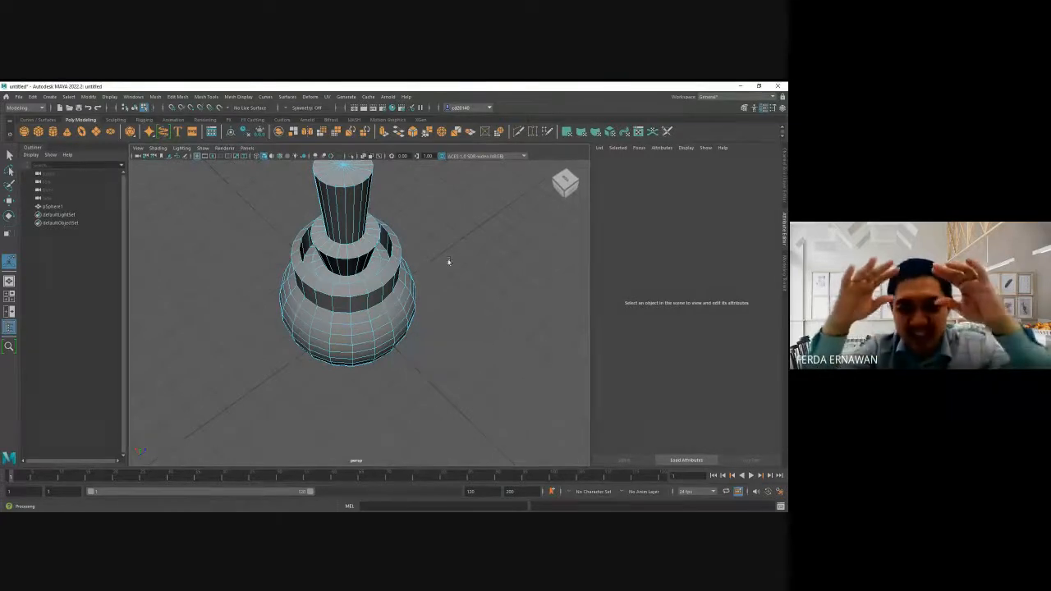
- Select all edges of the bulb-shaped model together with its rim and cylindrical neck
right_click_drag(491, 265, 485, 247)
left_click_drag(446, 258, 464, 243)
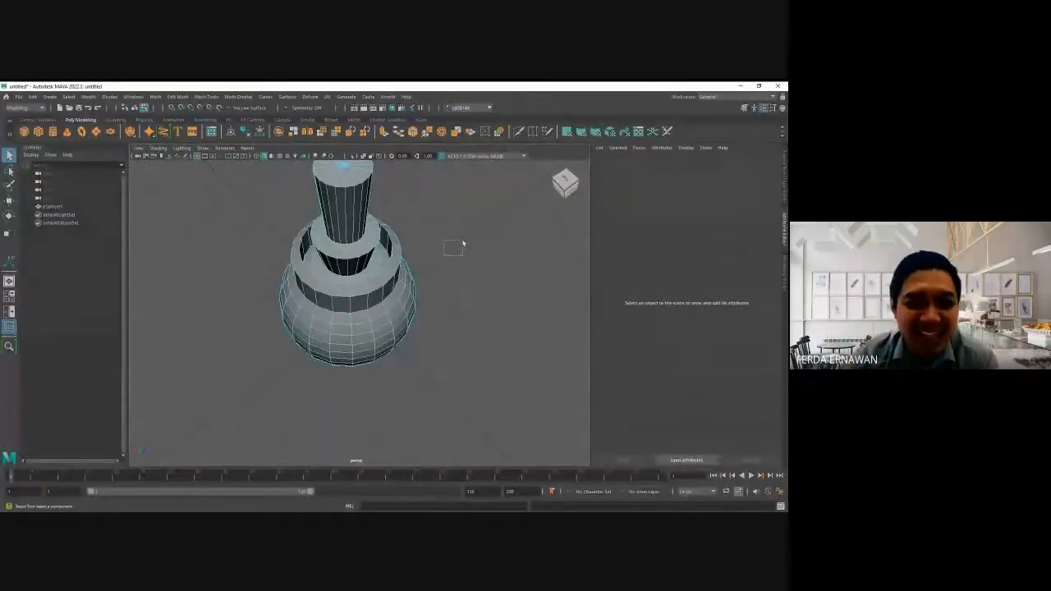
left_click_drag(454, 278, 495, 263, "alt")
scroll(465, 264, "down", 3)
scroll(467, 267, "up", 2)
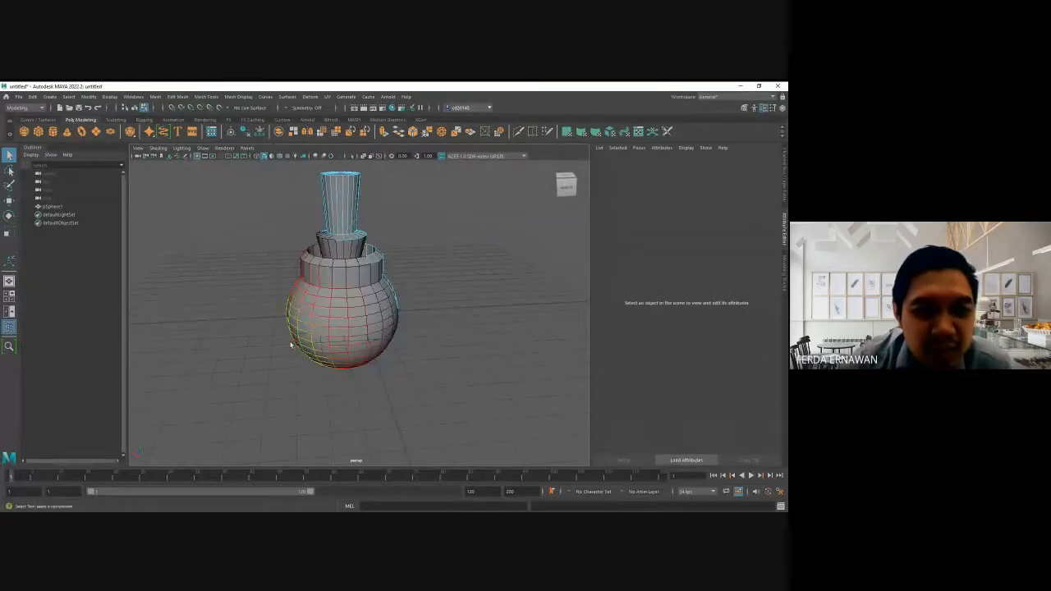
left_click_drag(500, 189, 453, 282, "alt")
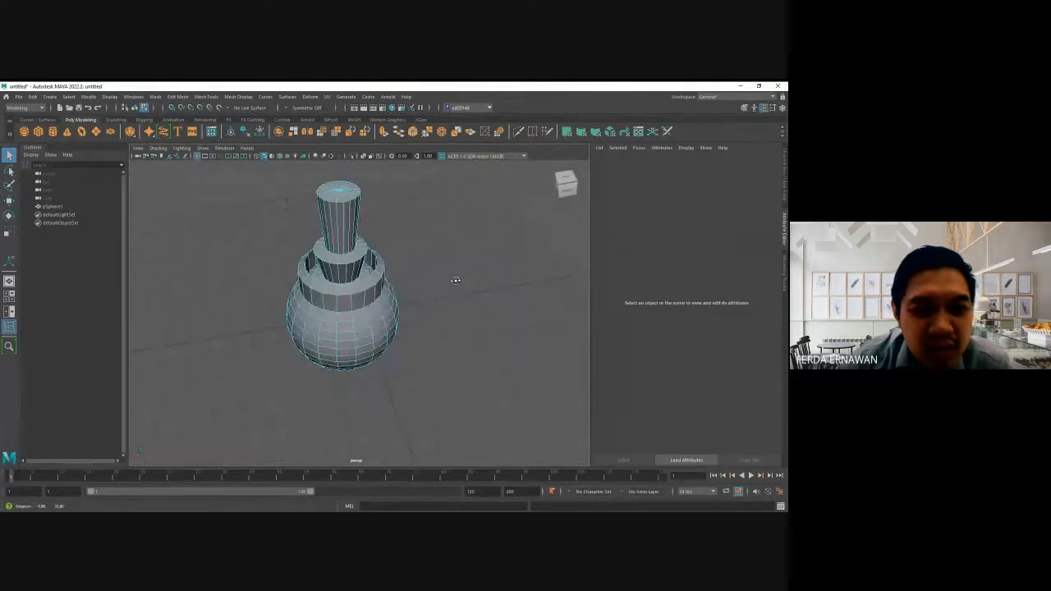
left_click_drag(471, 333, 175, 166)
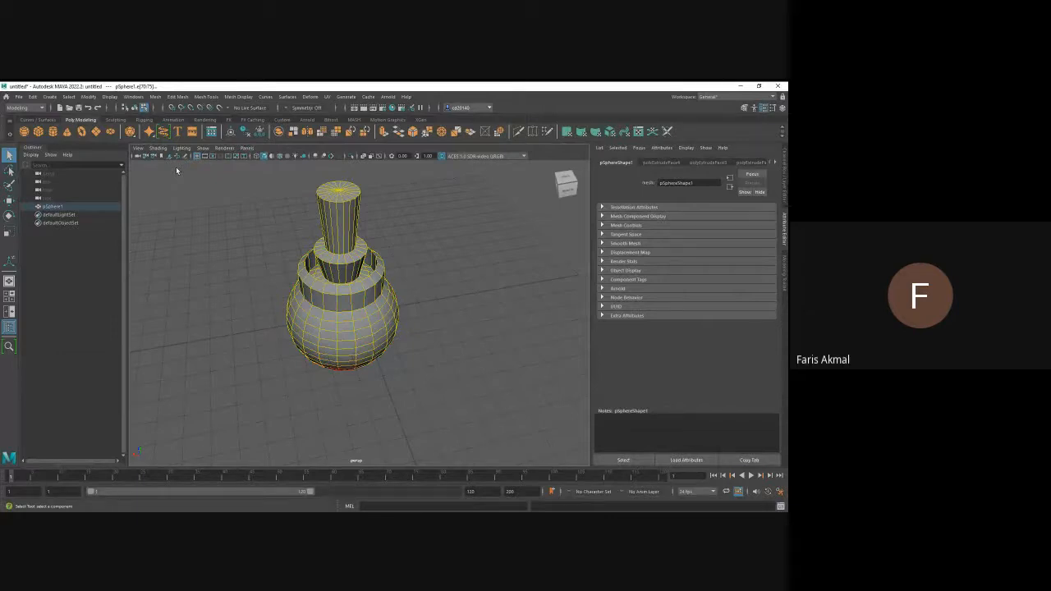
left_click(442, 254)
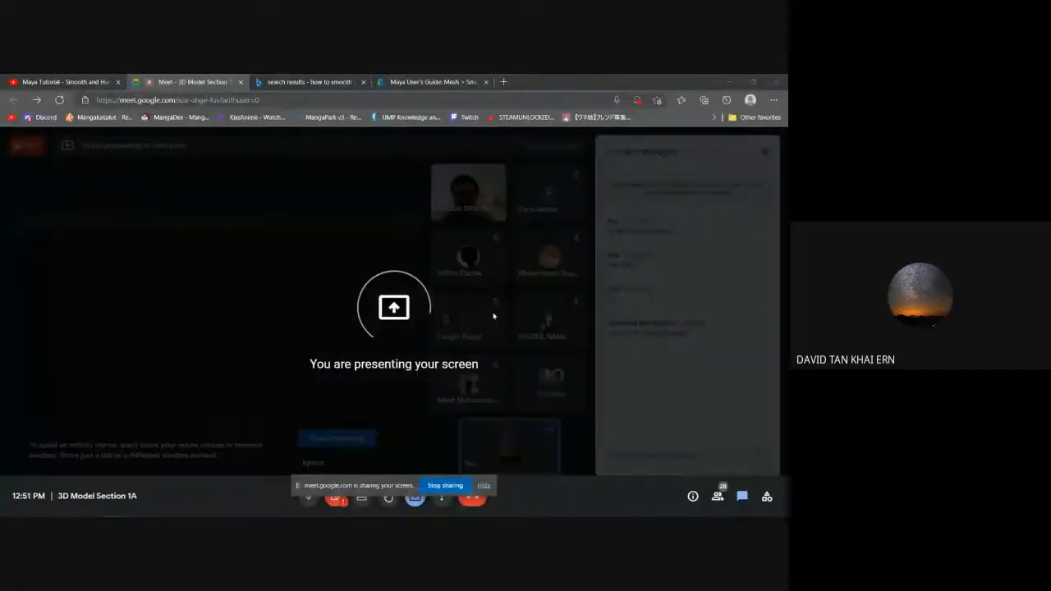
- Switch to Maya and examine the round-bodied model with its tapered neck and attached small sphere
key("alt+Tab")
key("alt+Tab")
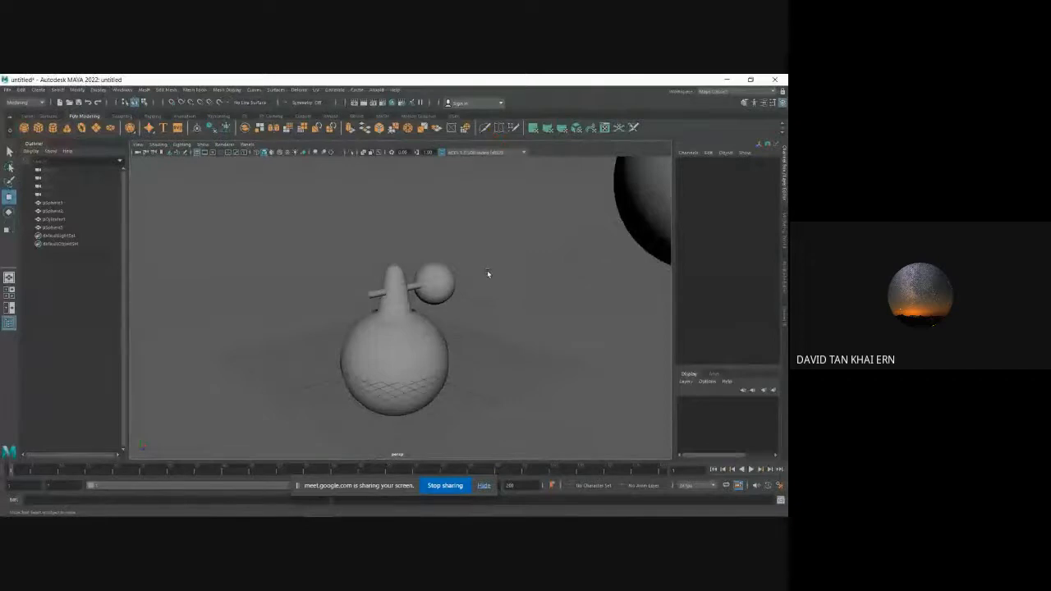
left_click_drag(488, 274, 528, 284, "alt")
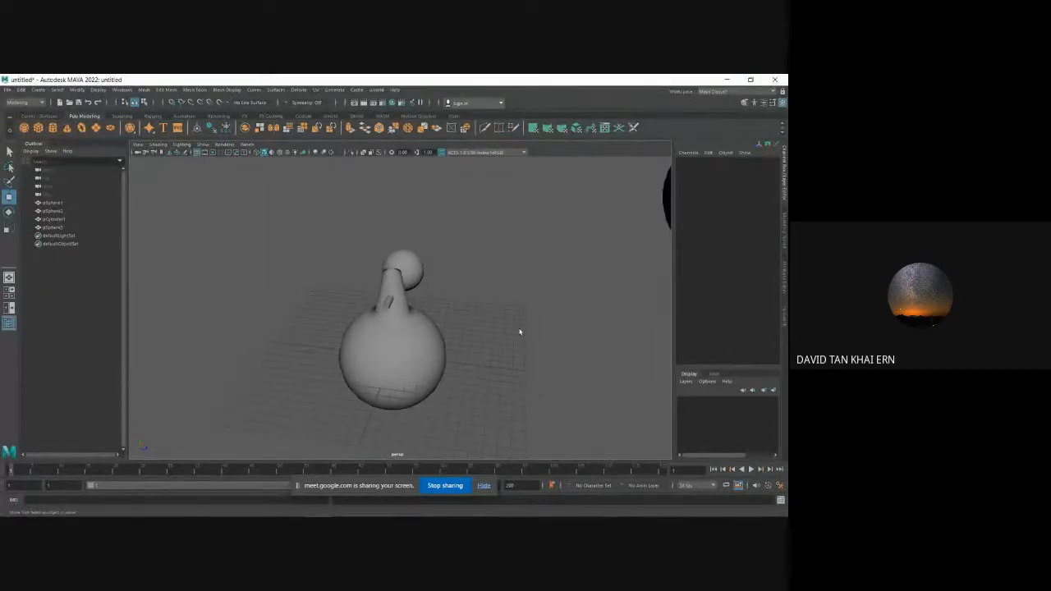
left_click_drag(520, 332, 359, 279, "alt")
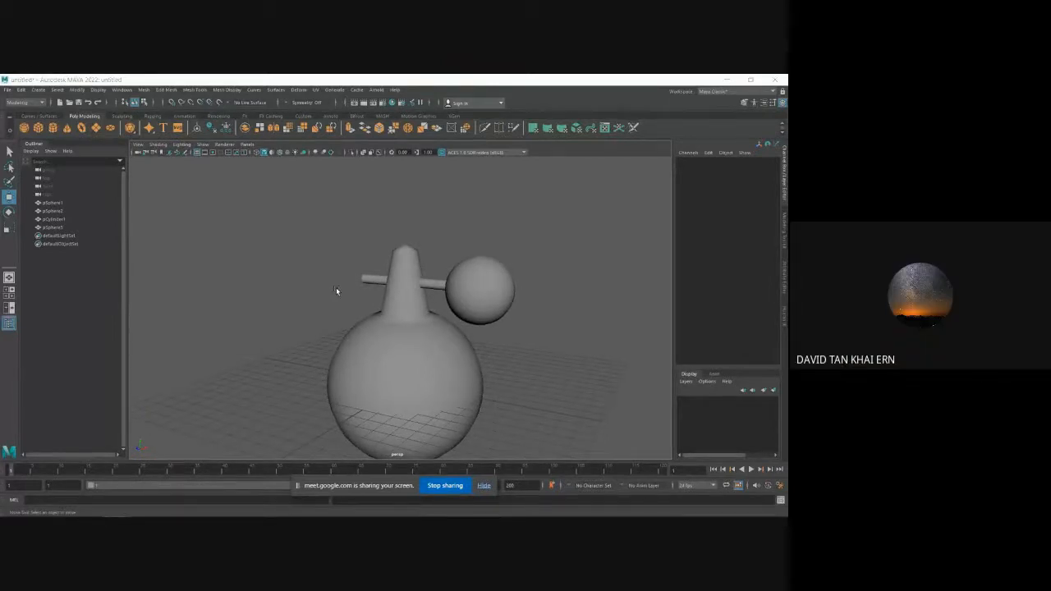
- Hide the screen-sharing bar and stop presenting the screen in Google Meet
left_click(483, 486)
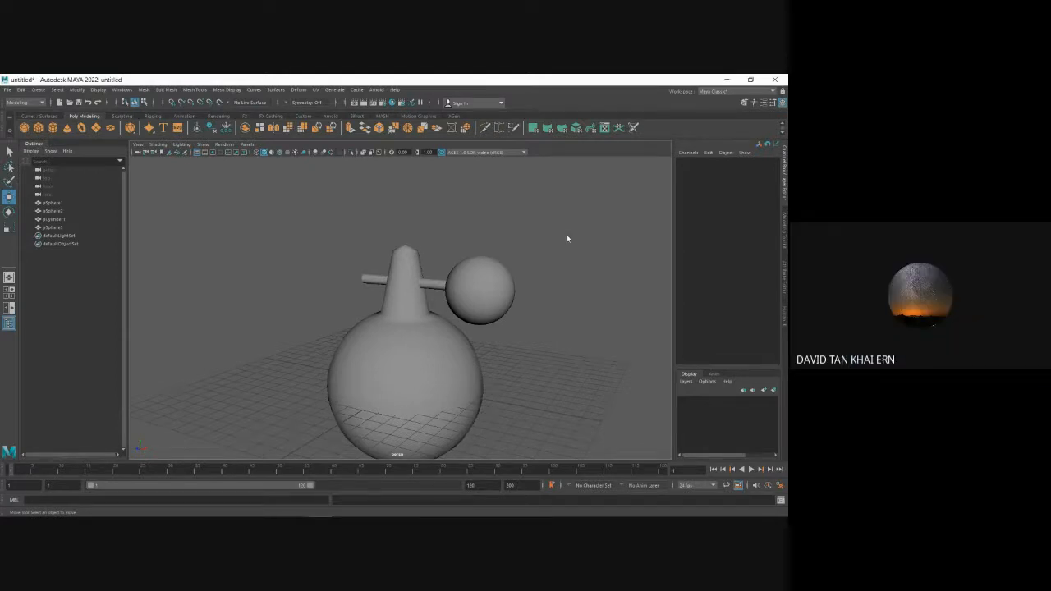
key("alt+Tab")
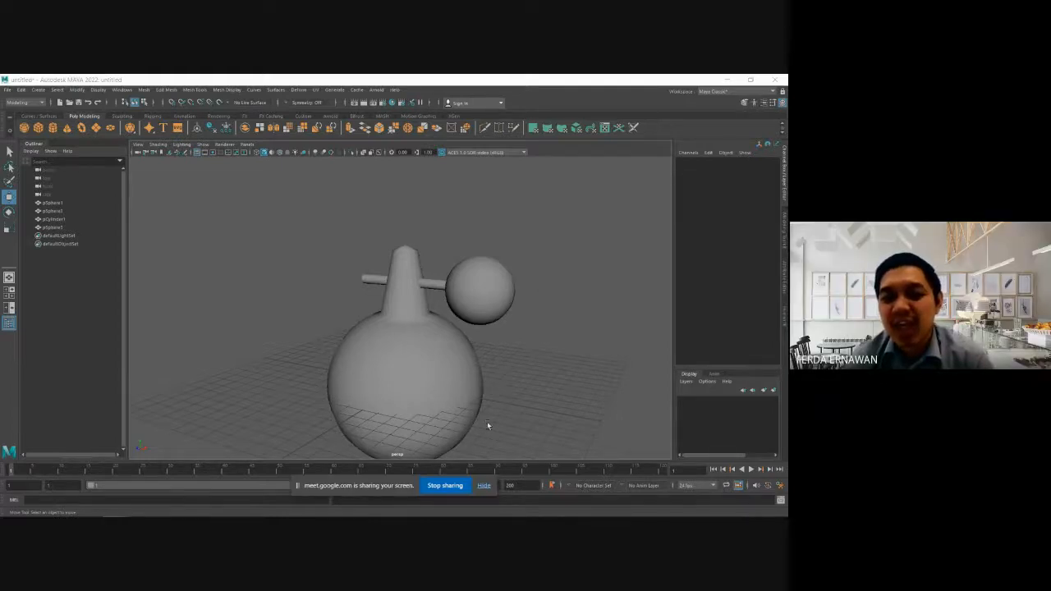
left_click(444, 485)
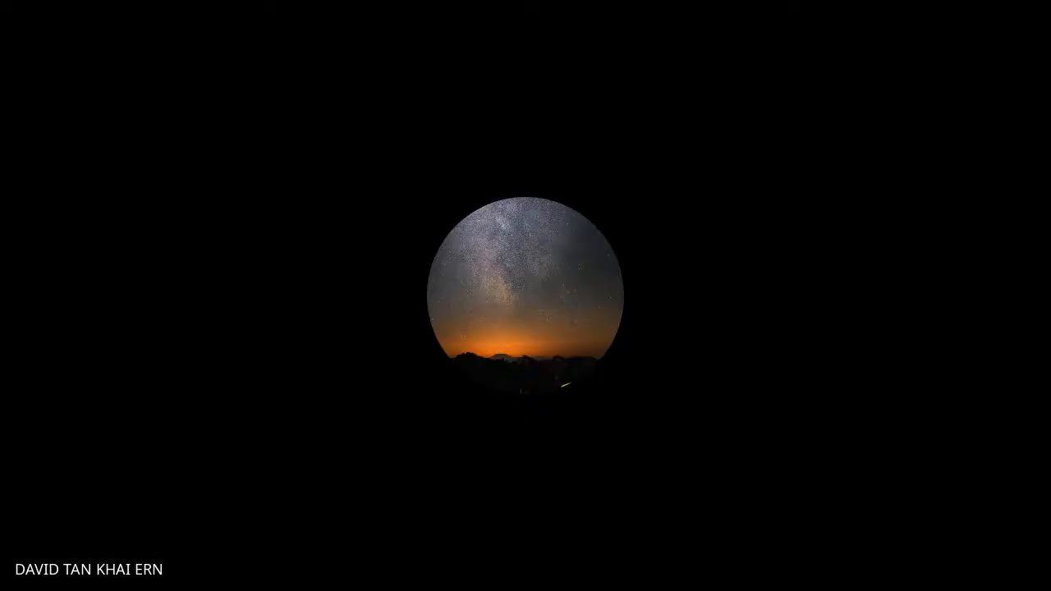
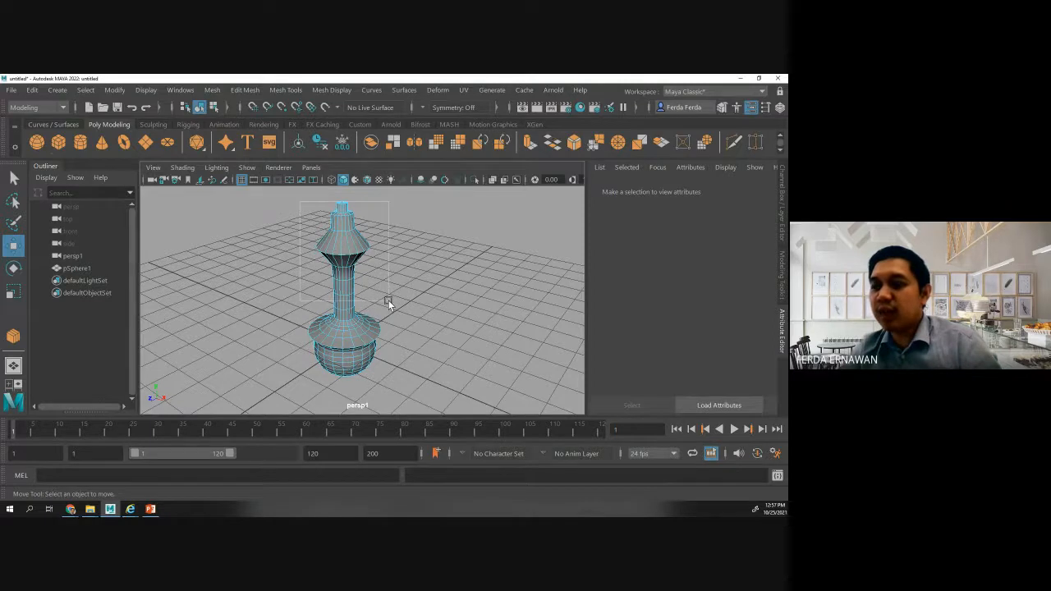
- Select the edges of the model's upper part, from the tip down the column, and soften them
left_click_drag(389, 304, 389, 302)
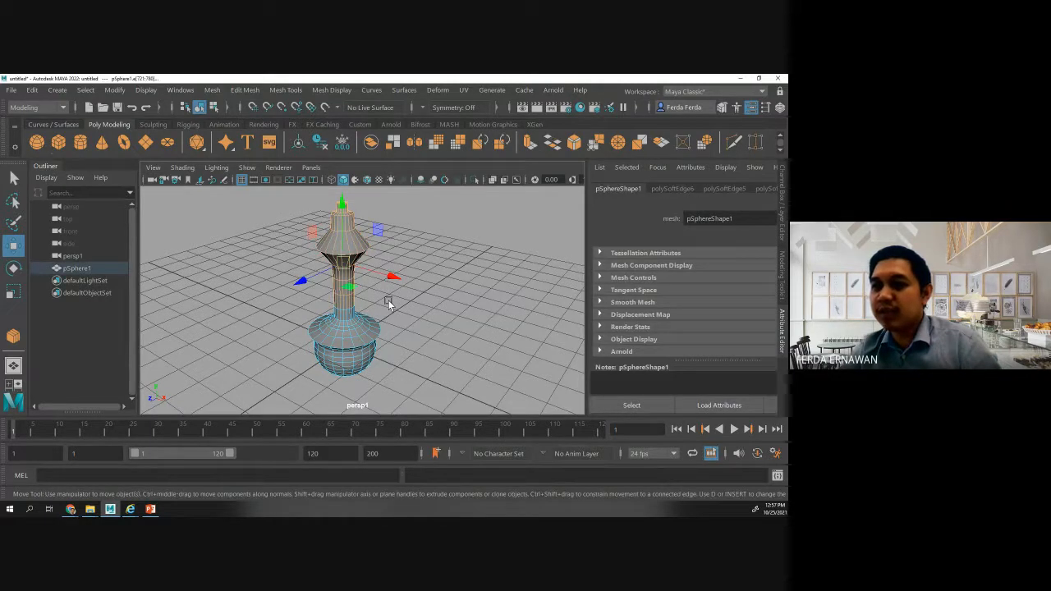
left_click(382, 304)
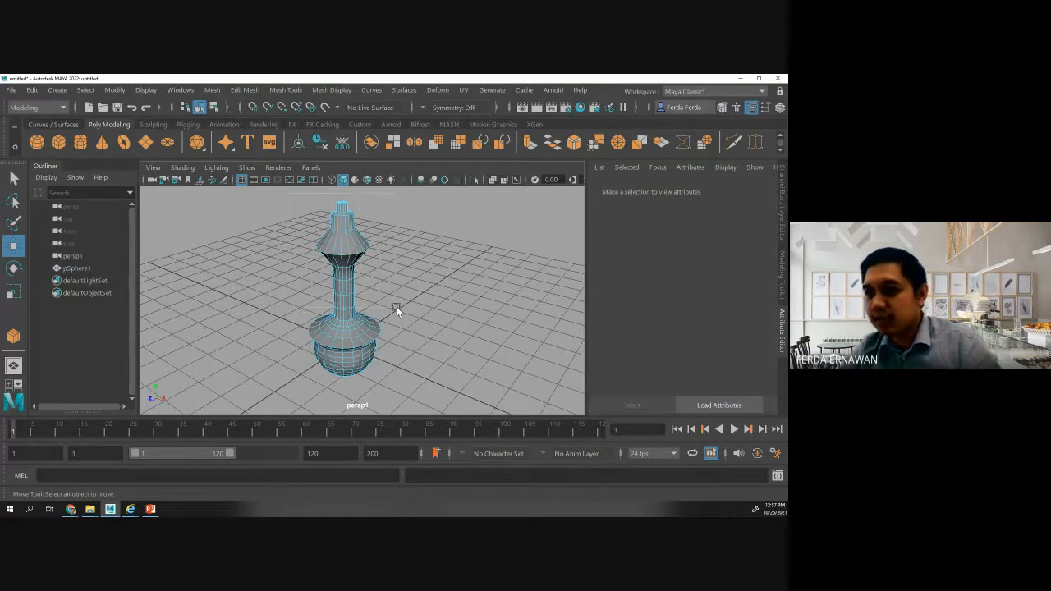
left_click_drag(397, 311, 400, 312)
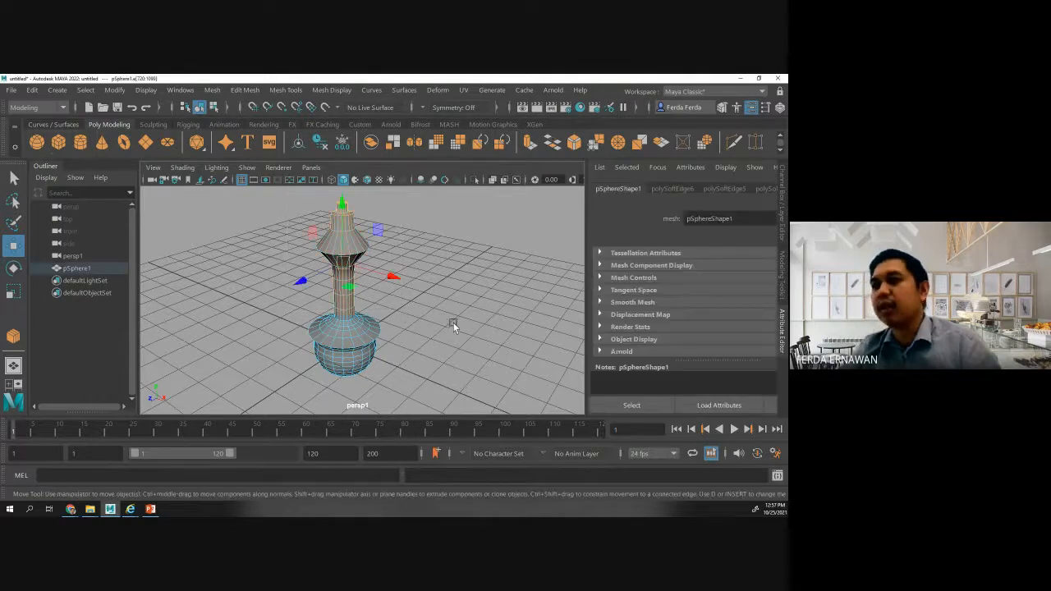
right_click(339, 248, "shift")
right_click_drag(339, 248, 401, 217, "shift")
left_click(416, 213)
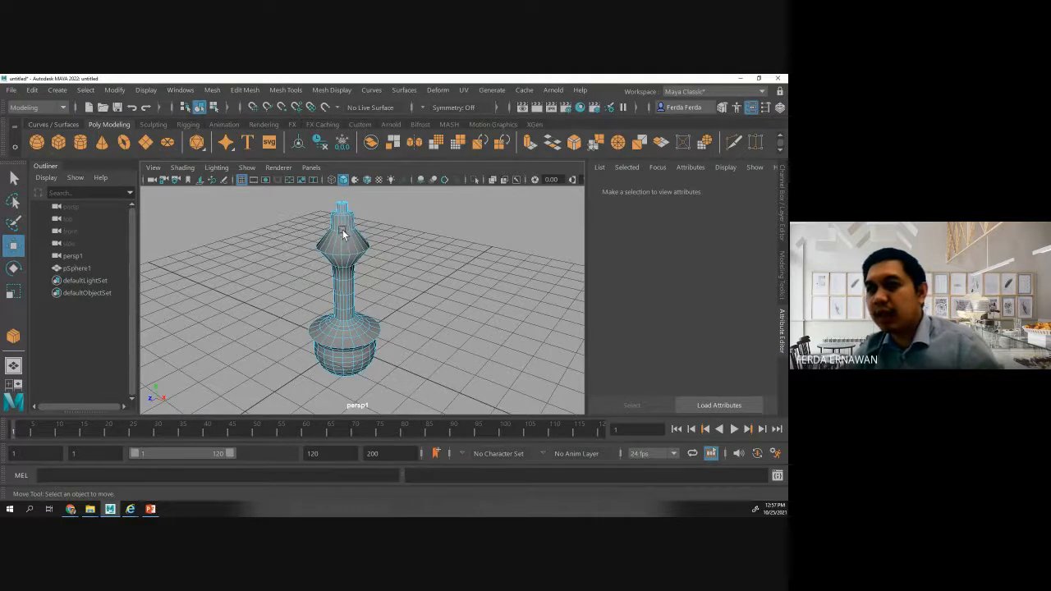
- Select the edge loop where the column meets the upper flare, harden it and clear the selection
scroll(345, 234, "up", 3)
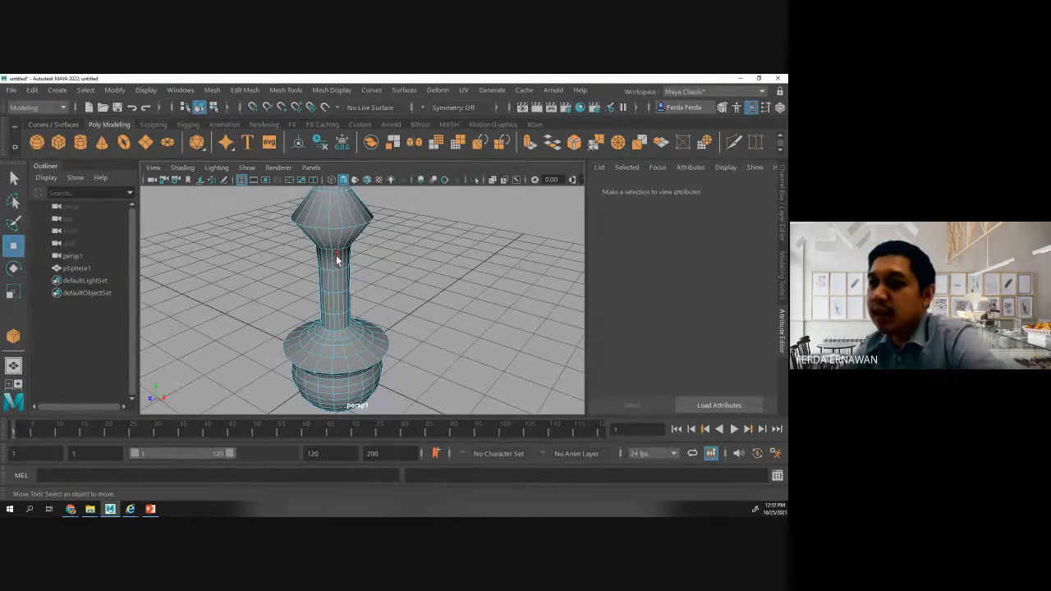
left_click(335, 248)
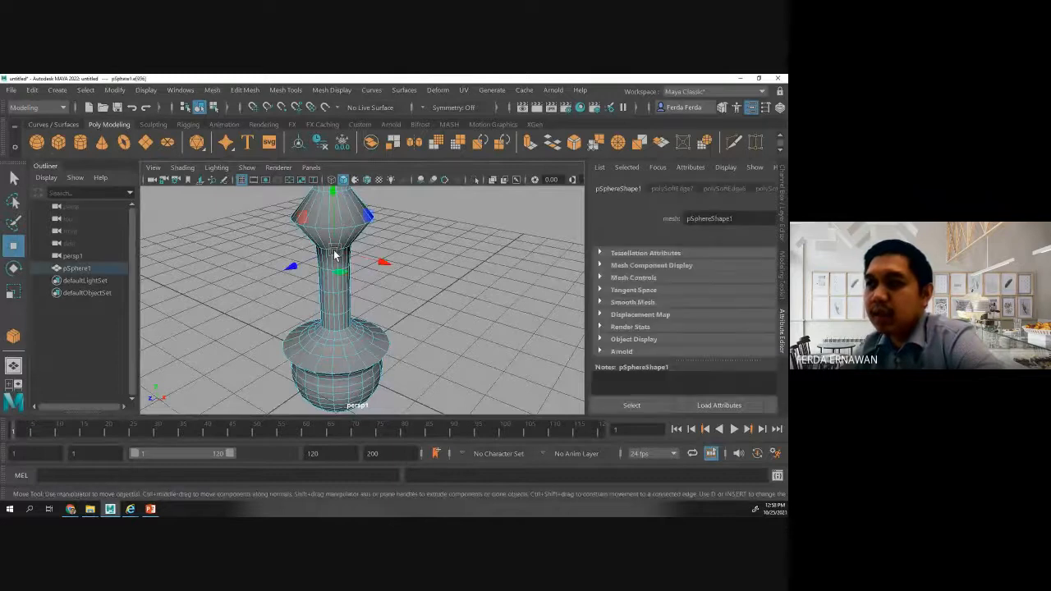
left_click(372, 243)
left_click(333, 247)
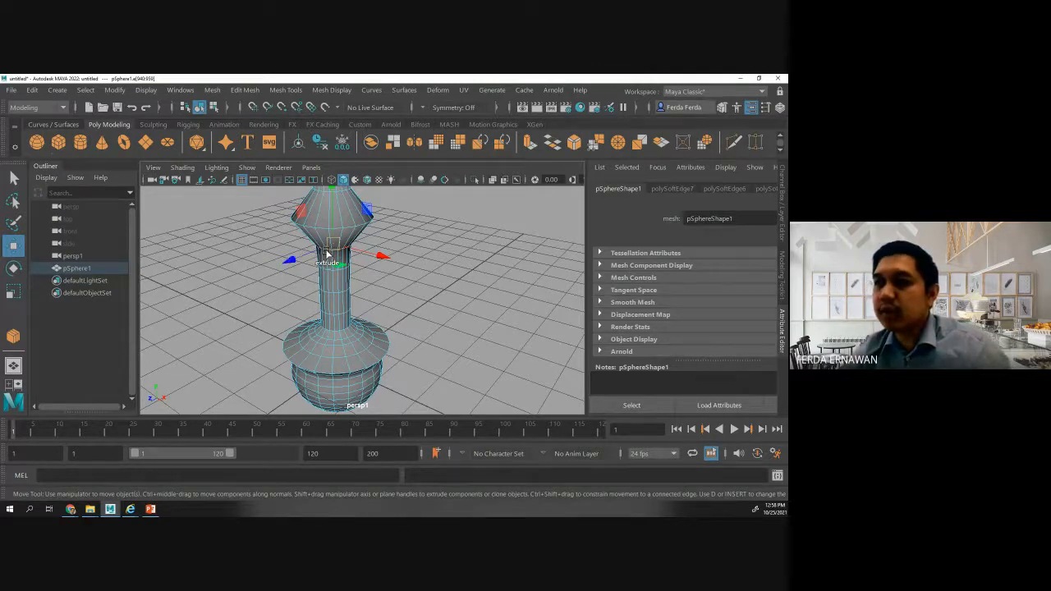
right_click(327, 254, "shift")
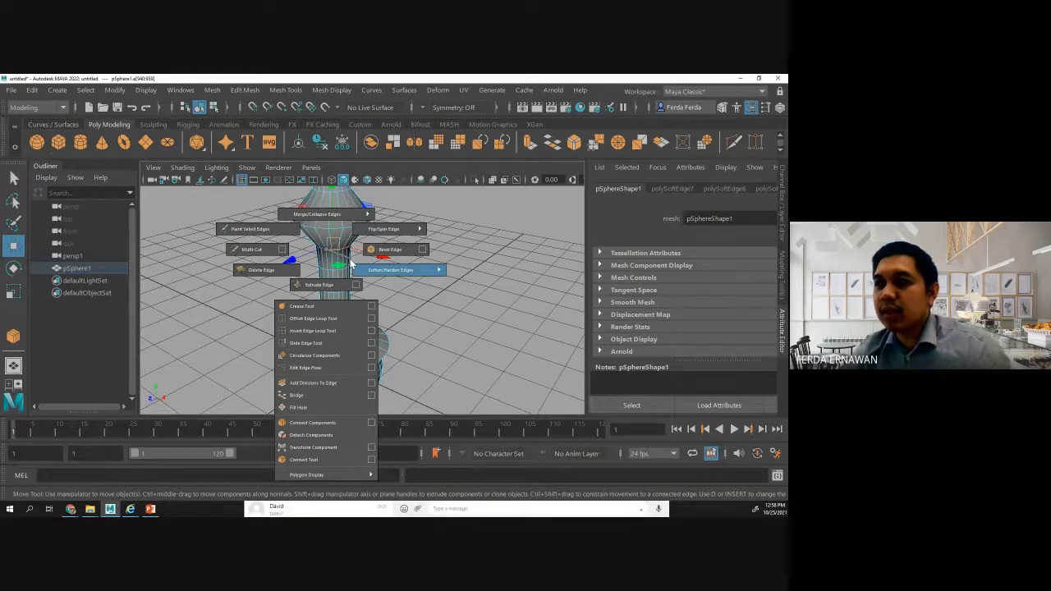
mouse_move(368, 273)
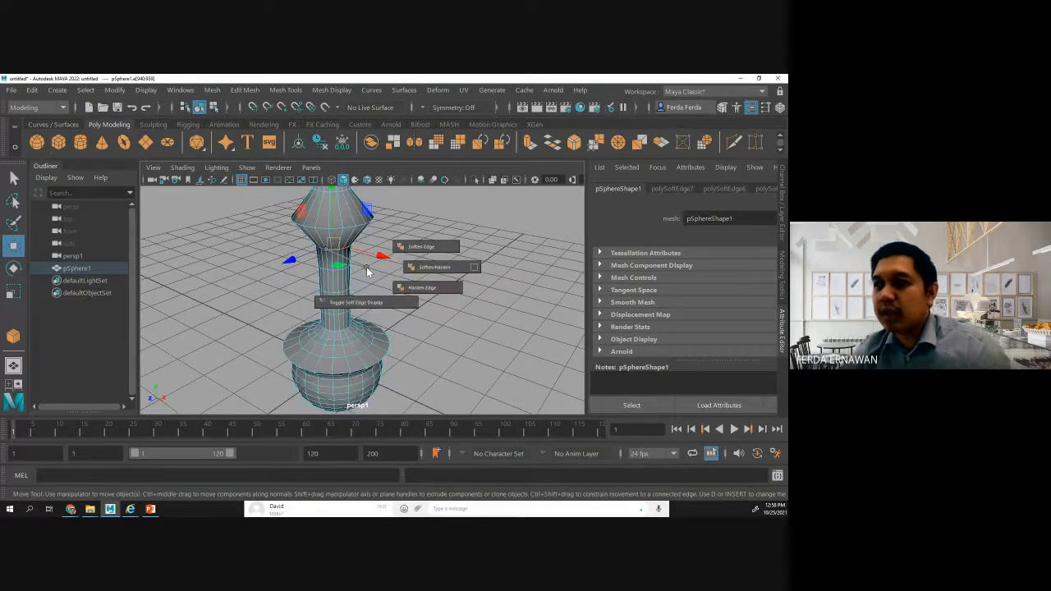
left_click(413, 286)
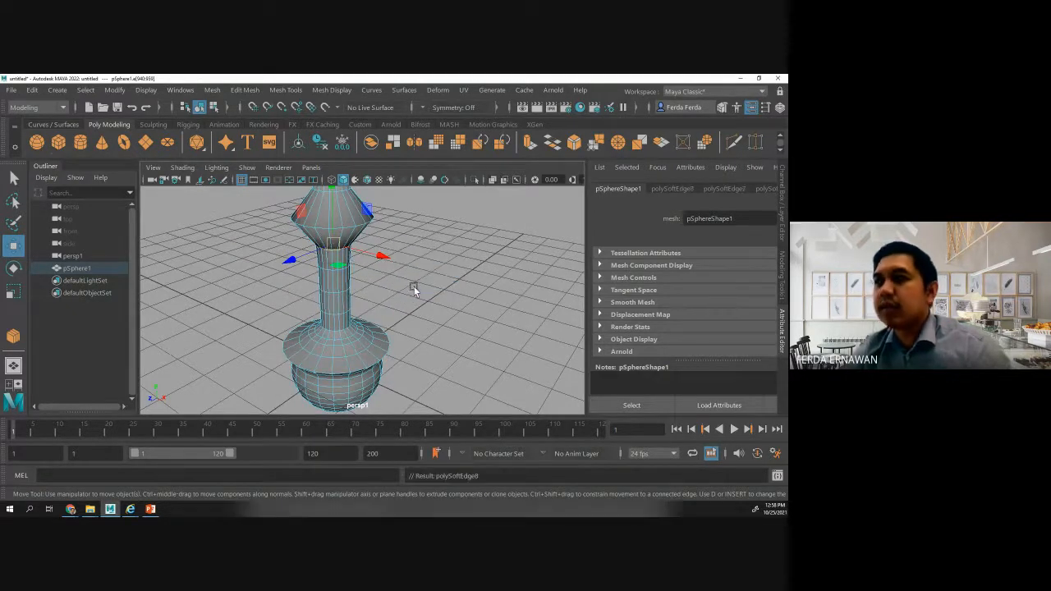
left_click(410, 285)
- Return the column model to object mode with nothing selected
scroll(324, 254, "up", 4)
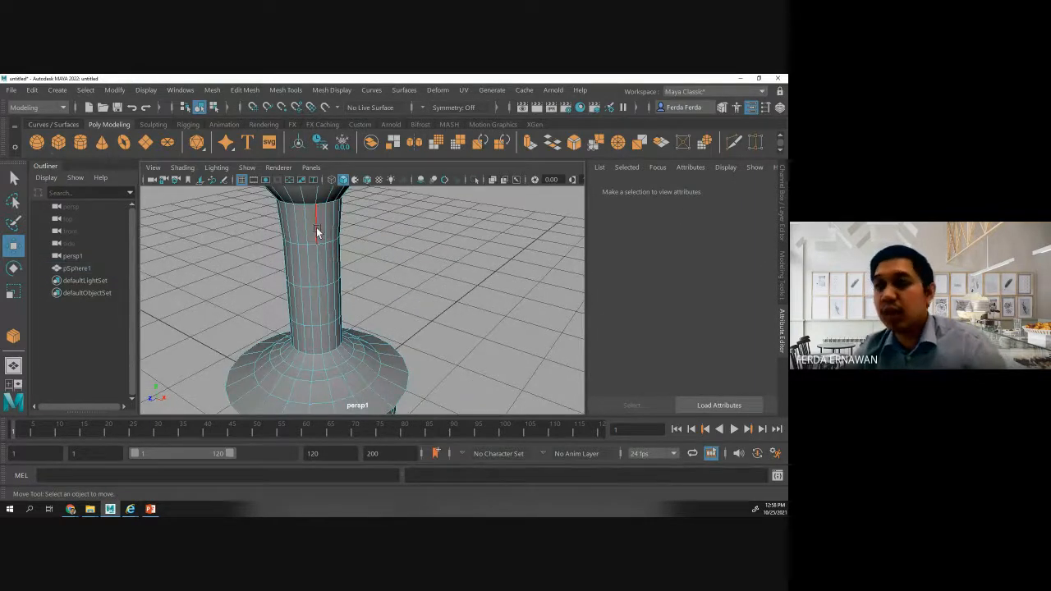
right_click(312, 230)
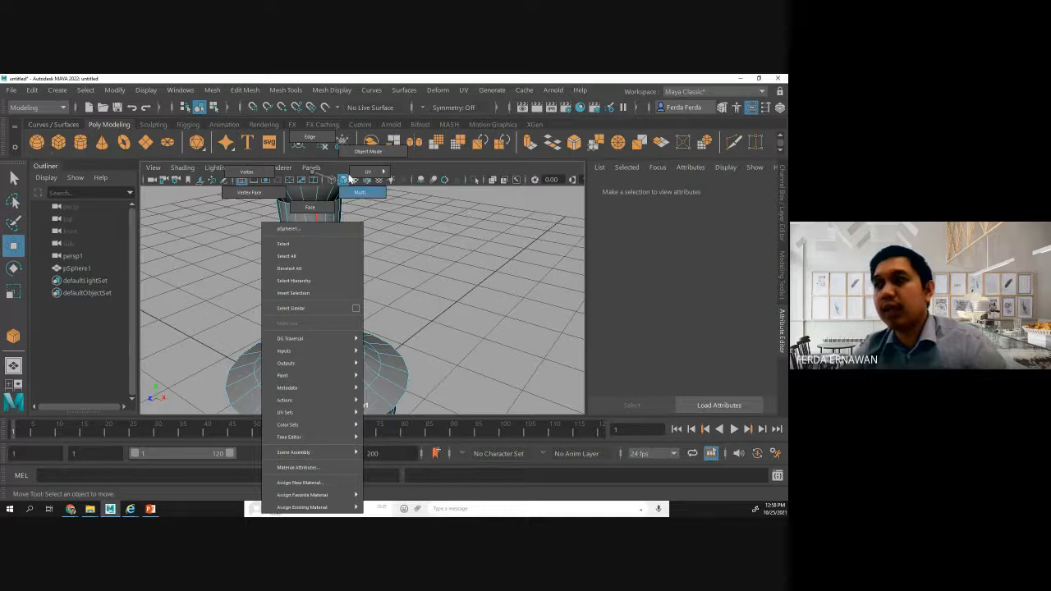
left_click(368, 152)
left_click(366, 215)
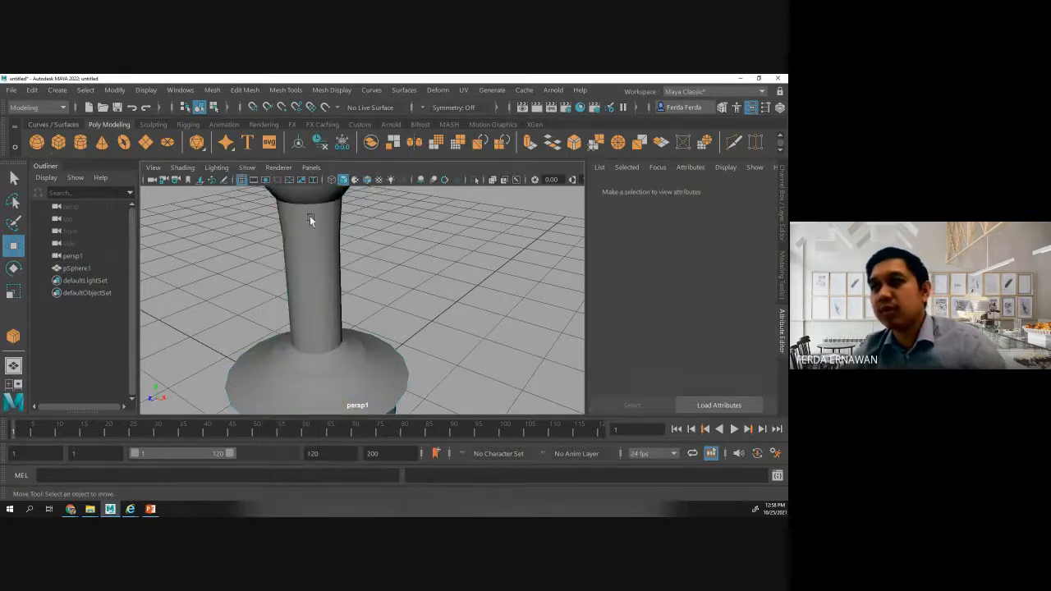
- Examine the soft and hard edge shading on the column, both flares and the rounded base from several angles
mouse_move(306, 205)
left_mouse_down("alt")
mouse_move(293, 222)
mouse_move(324, 206)
mouse_move(320, 191)
left_mouse_up("alt")
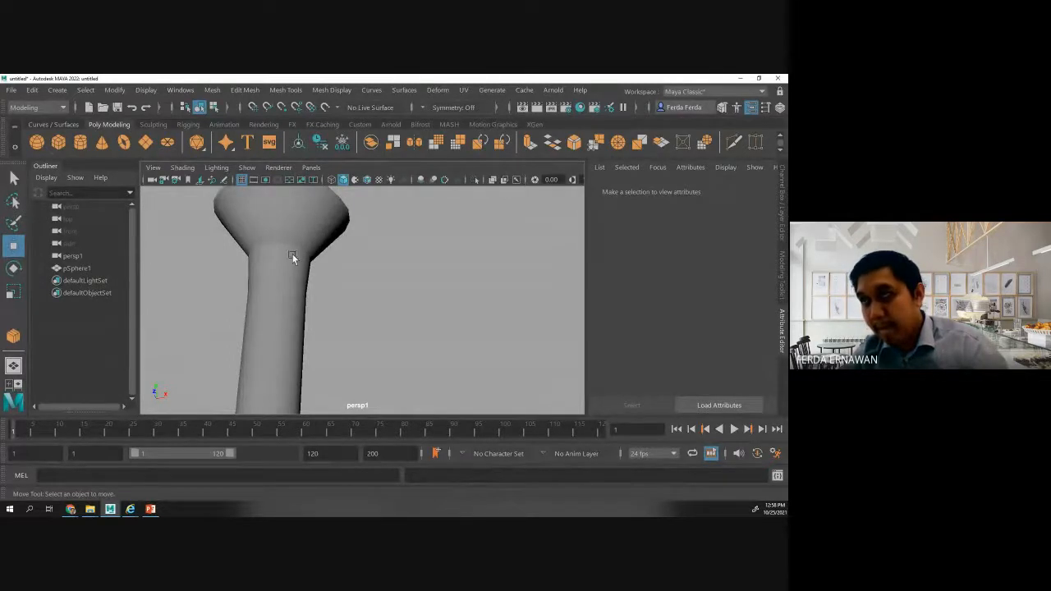
left_click_drag(293, 254, 280, 281, "alt")
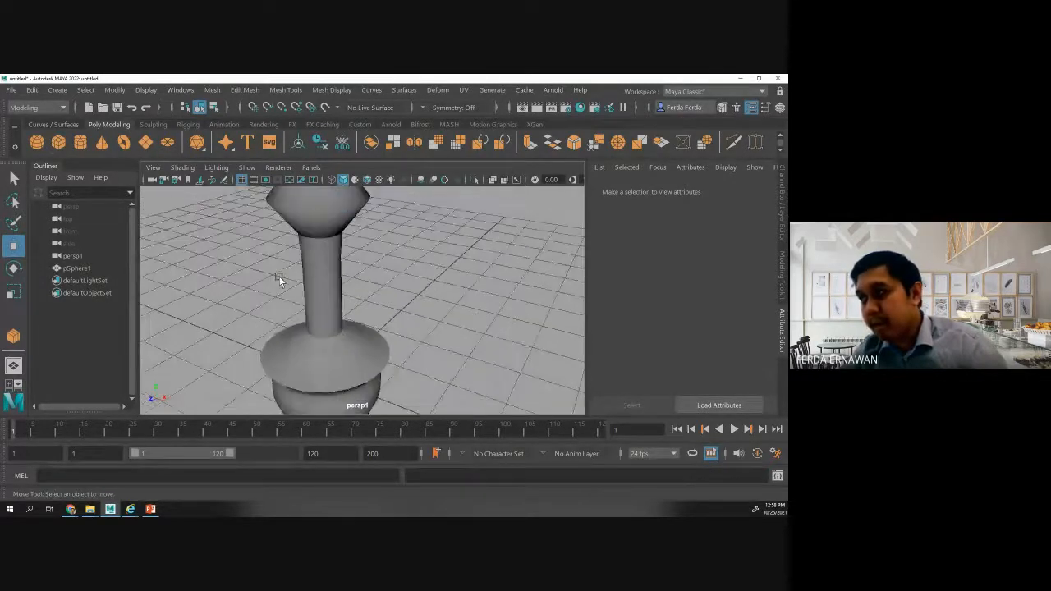
scroll(279, 281, "down", 3)
scroll(280, 278, "up", 1)
scroll(280, 277, "down", 1)
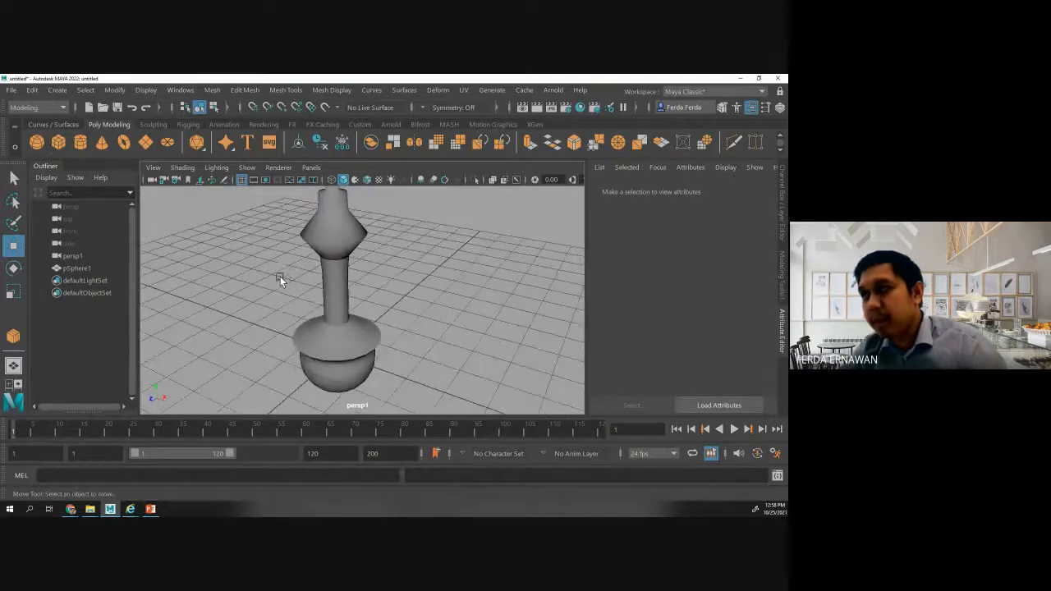
scroll(327, 233, "up", 5)
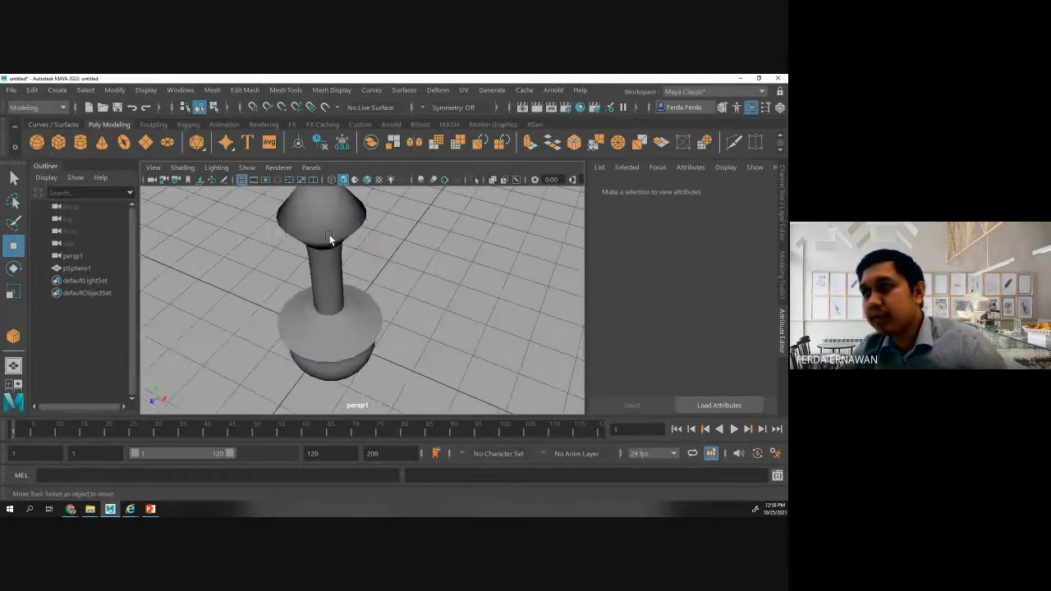
scroll(329, 234, "down", 2)
mouse_move(331, 323)
left_mouse_down("alt")
mouse_move(325, 269)
mouse_move(349, 328)
left_mouse_up("alt")
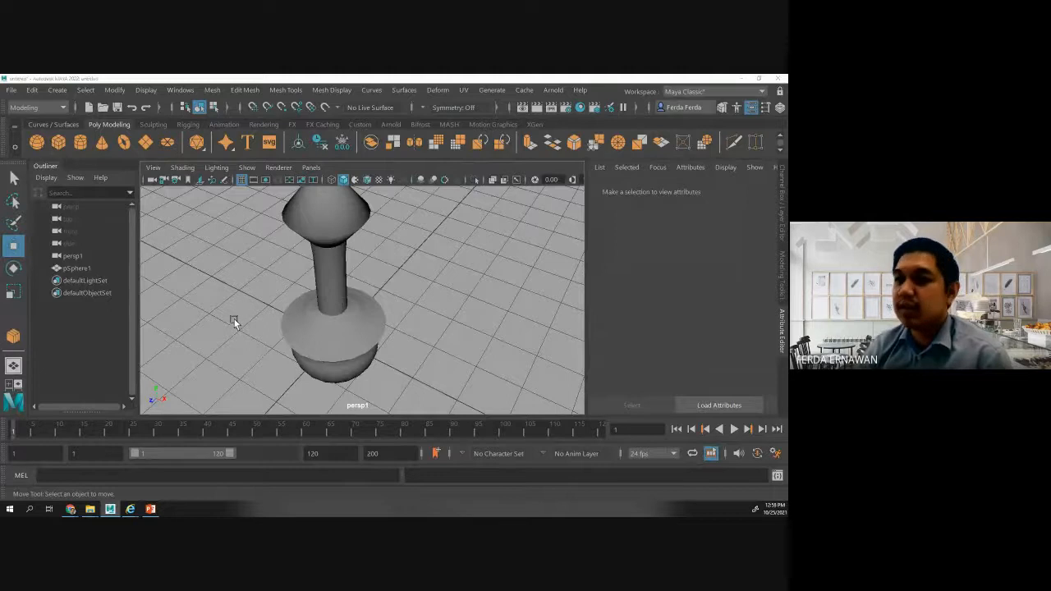
left_click_drag(235, 320, 194, 293, "alt")
scroll(349, 335, "down", 2)
left_click_drag(349, 336, 321, 387, "alt")
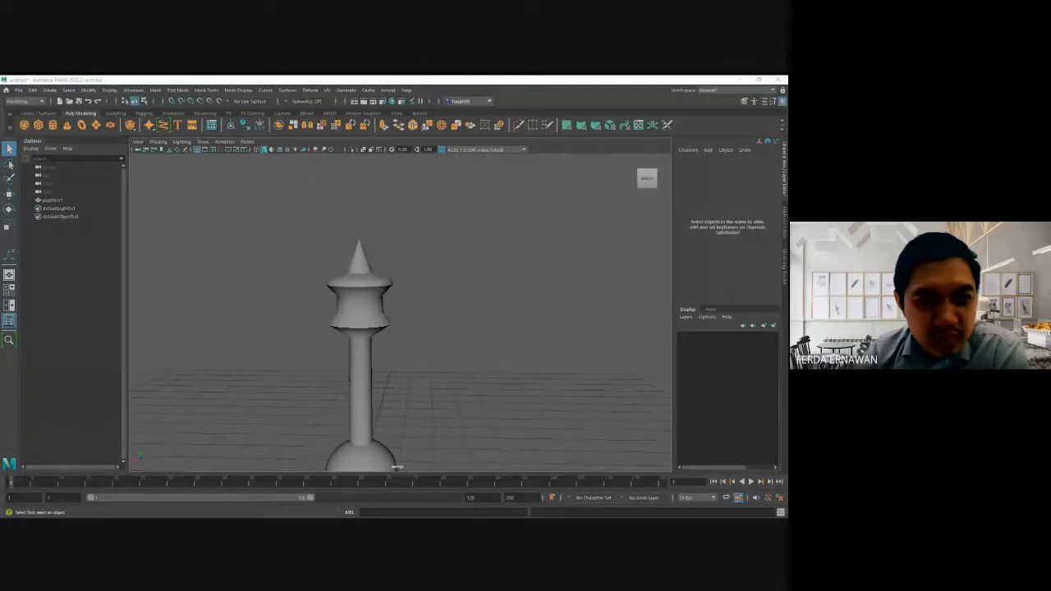
- Examine the shared model's shading from the cone tip and collar down the column to the spherical base
scroll(400, 326, "up", 2)
scroll(400, 326, "up", 4)
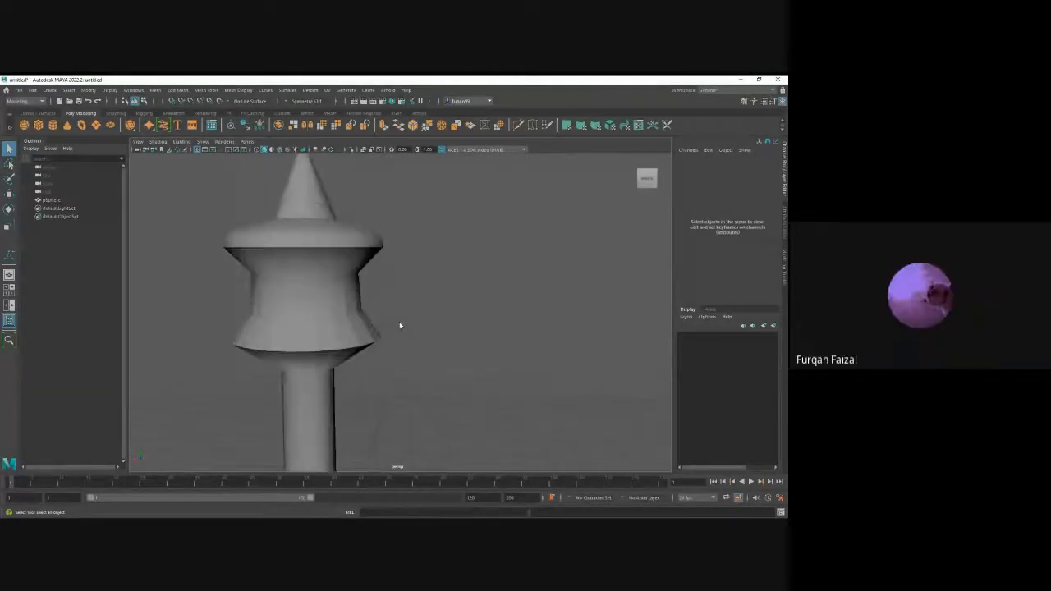
left_click_drag(370, 293, 407, 306, "alt")
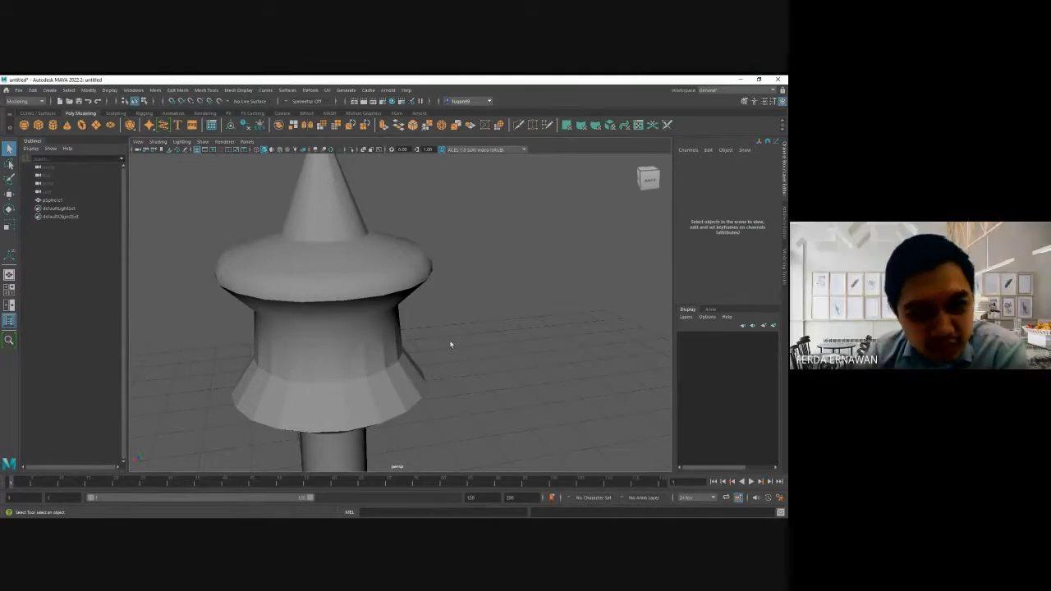
scroll(452, 422, "down", 2)
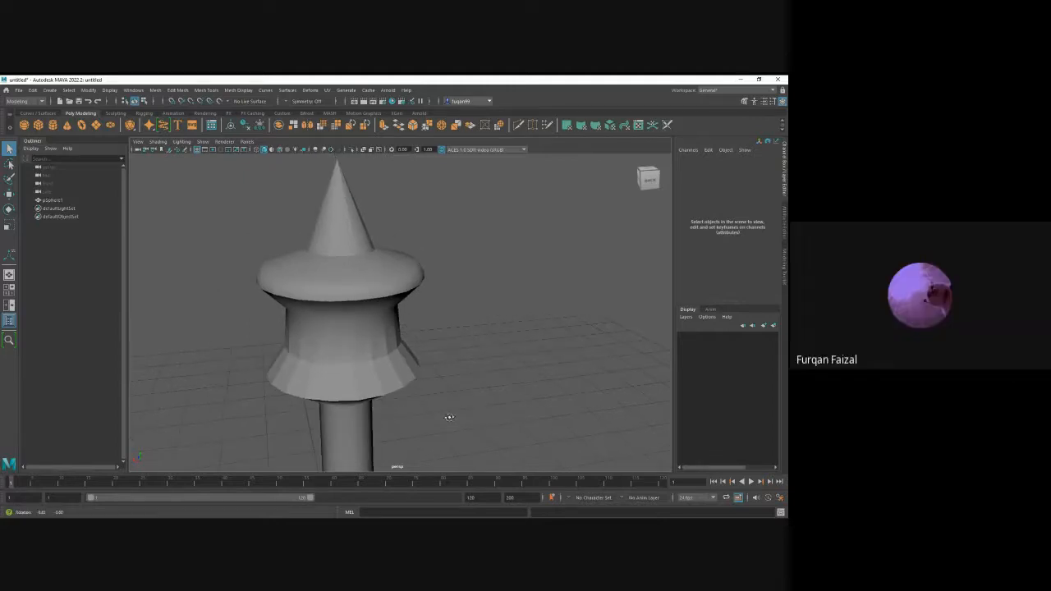
left_click_drag(449, 418, 406, 310, "alt")
scroll(406, 394, "down", 5)
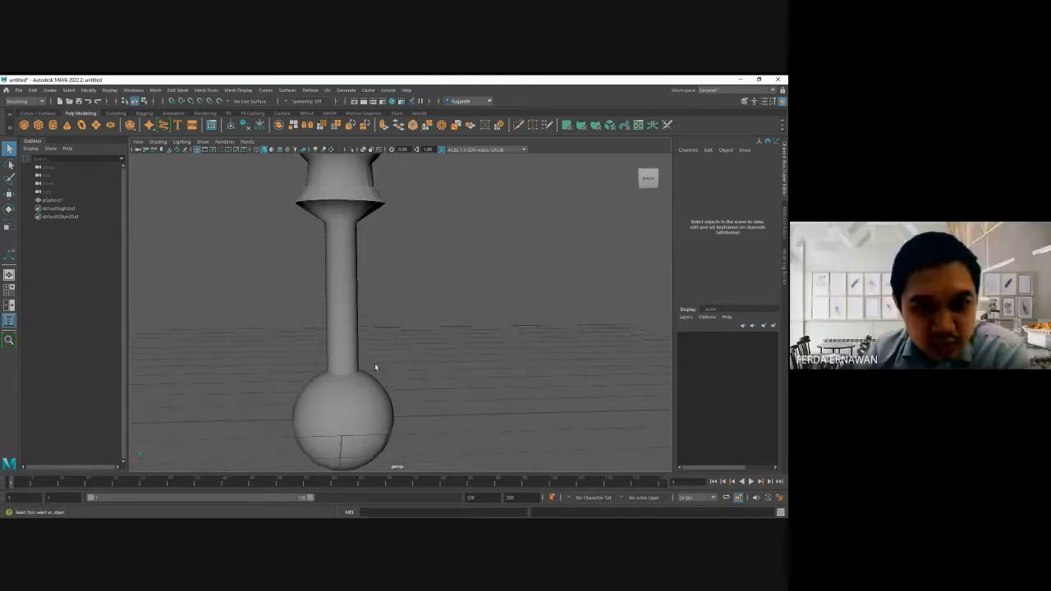
left_click(337, 400)
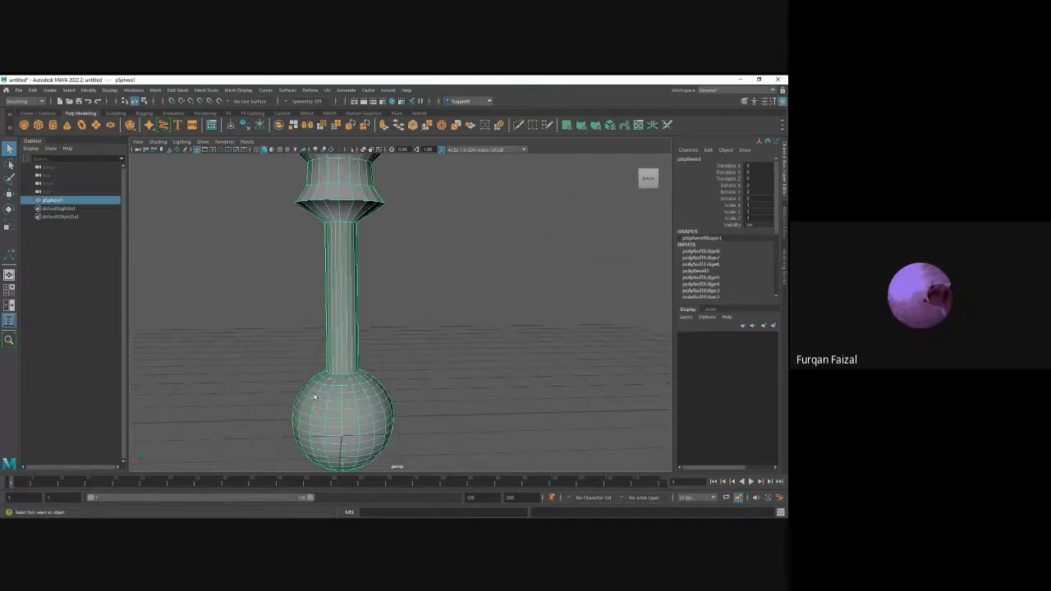
left_click(268, 360)
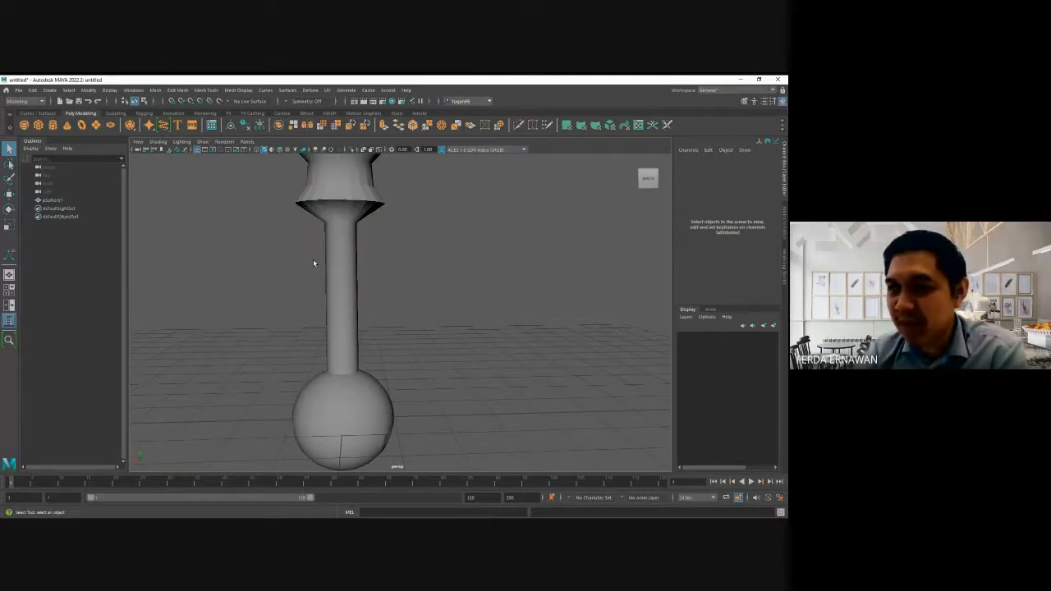
left_click(350, 404)
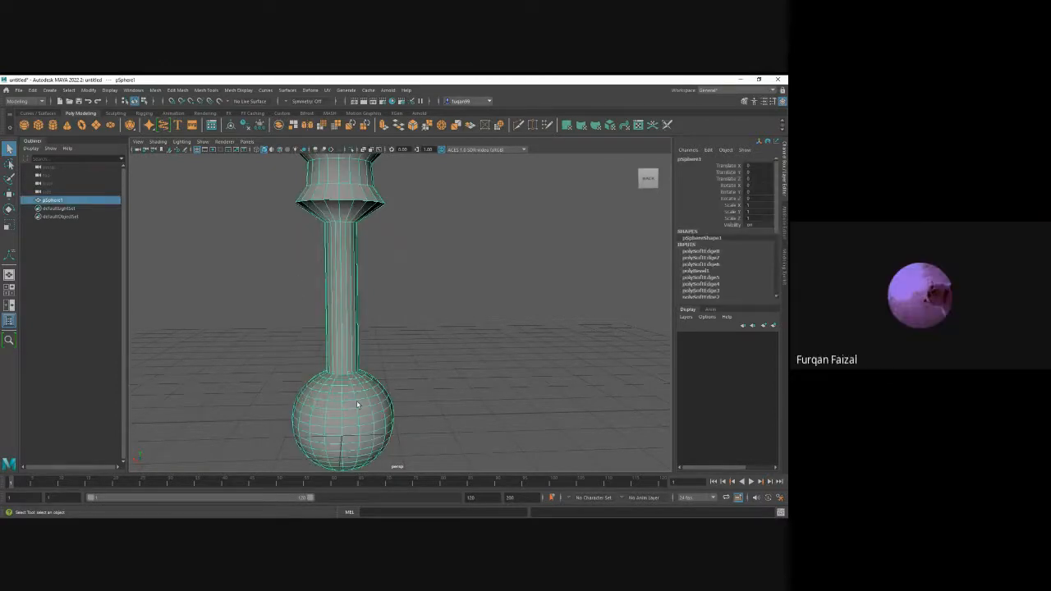
left_click(430, 382)
key("alt+Tab")
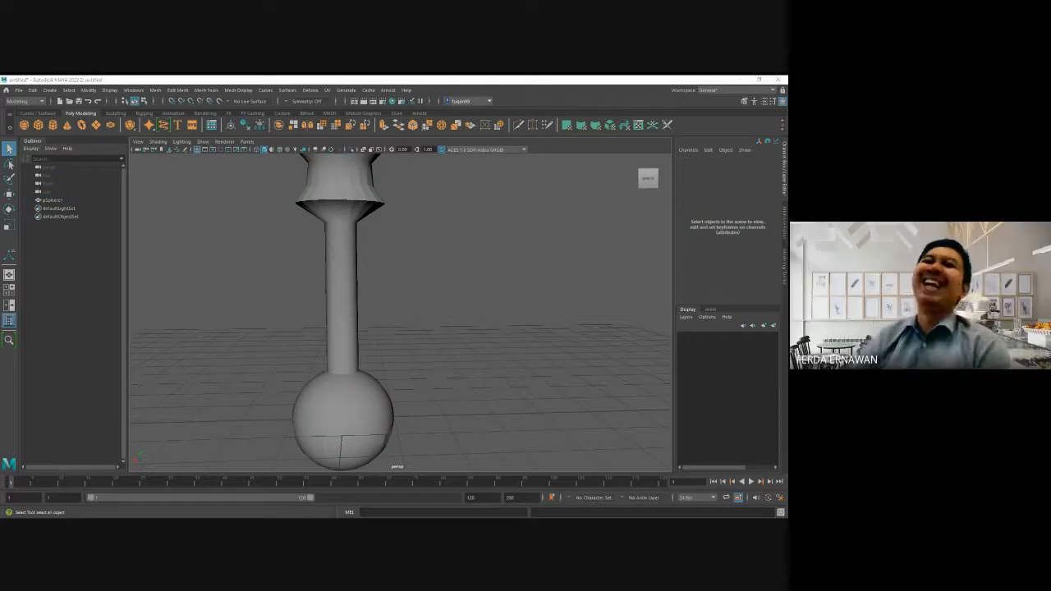
key("alt+Tab")
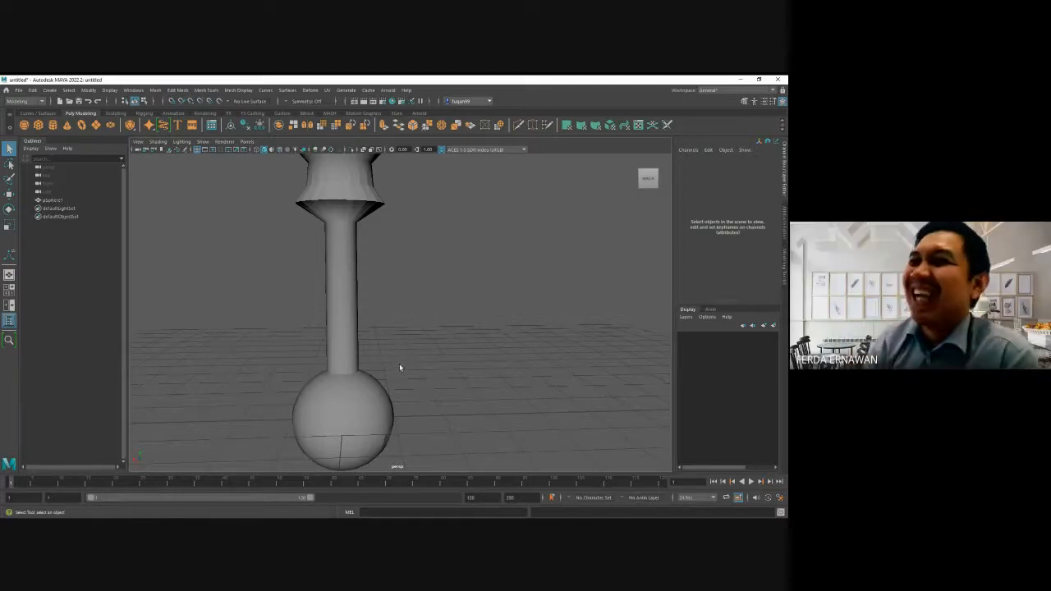
left_click(340, 411)
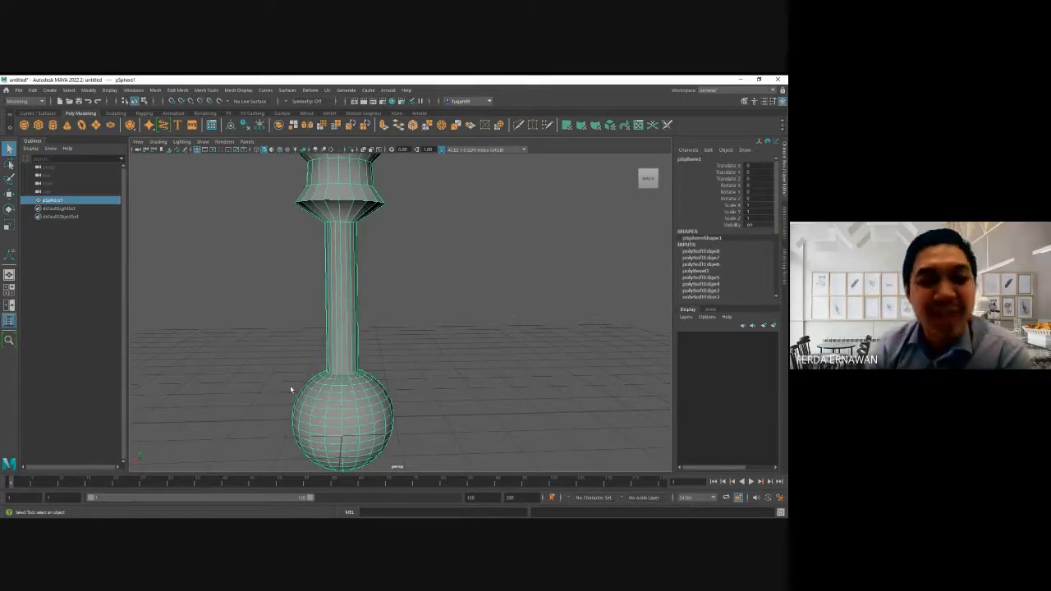
left_click(300, 344)
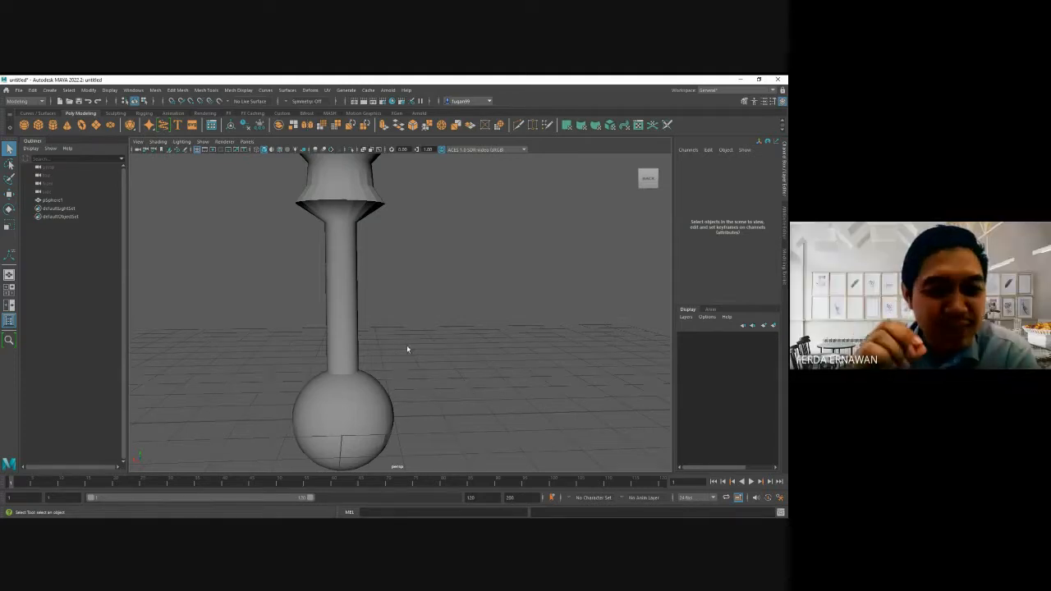
- Select the horizontal edge loop on the base sphere just below the column and scale it outward uniformly into a flared rim
left_click_drag(404, 392, 411, 394, "alt")
left_click(359, 392)
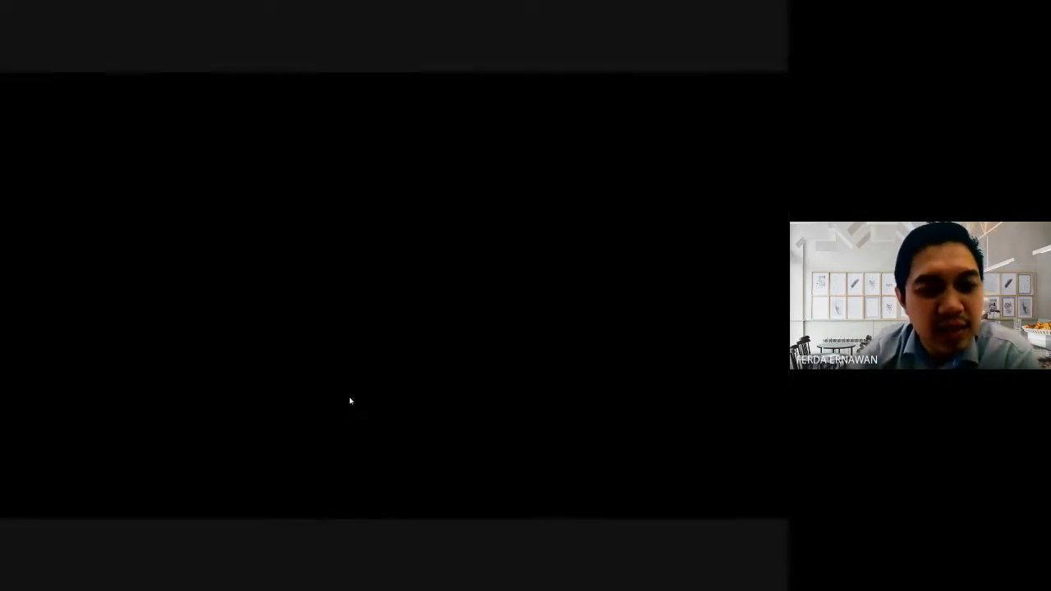
right_click_drag(349, 284, 349, 265)
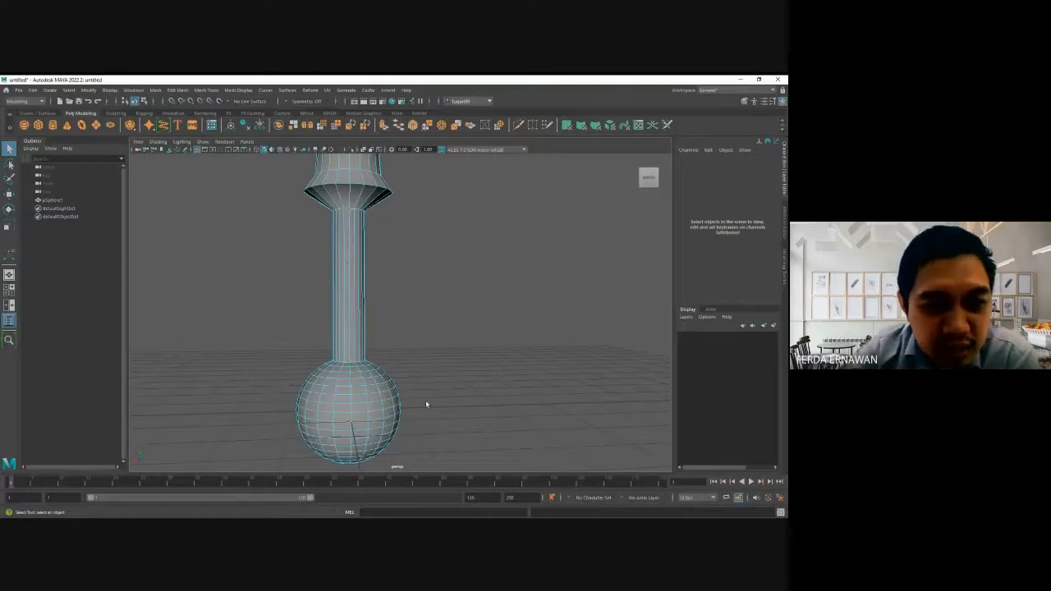
left_click_drag(425, 400, 423, 398, "alt")
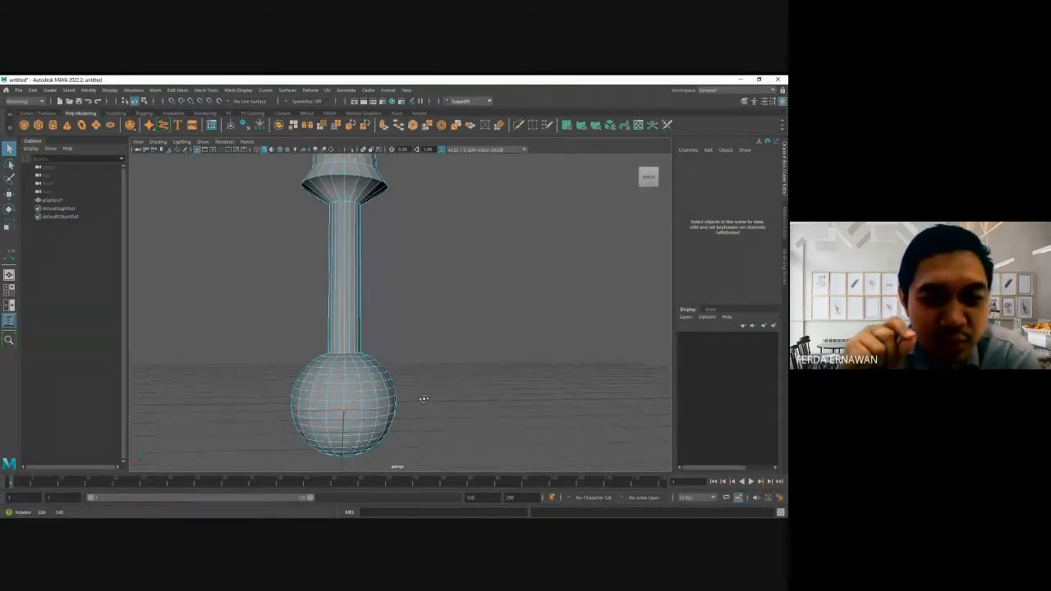
double_click(346, 374)
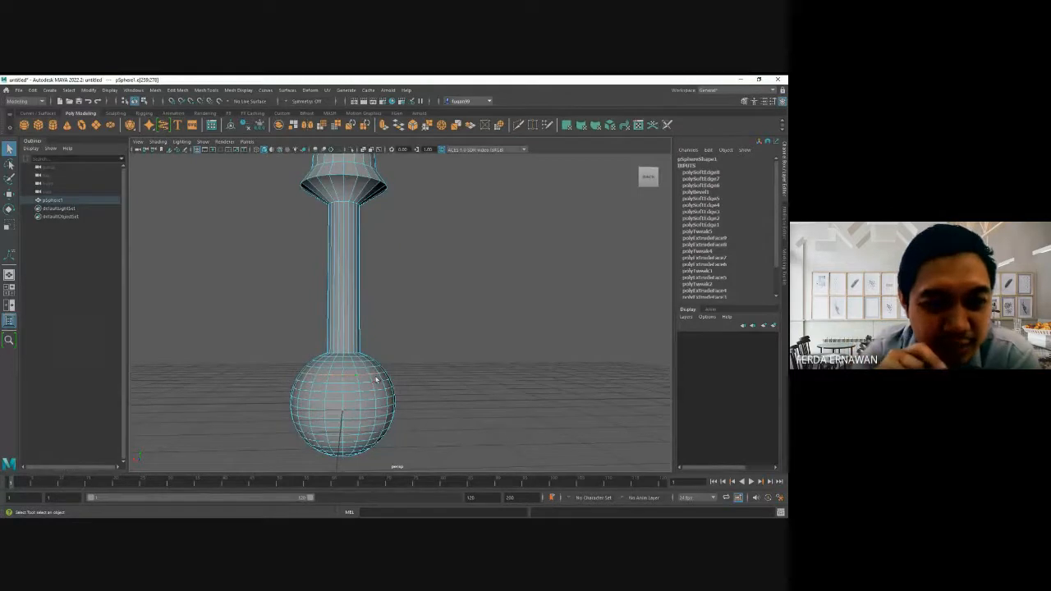
scroll(363, 379, "up", 2)
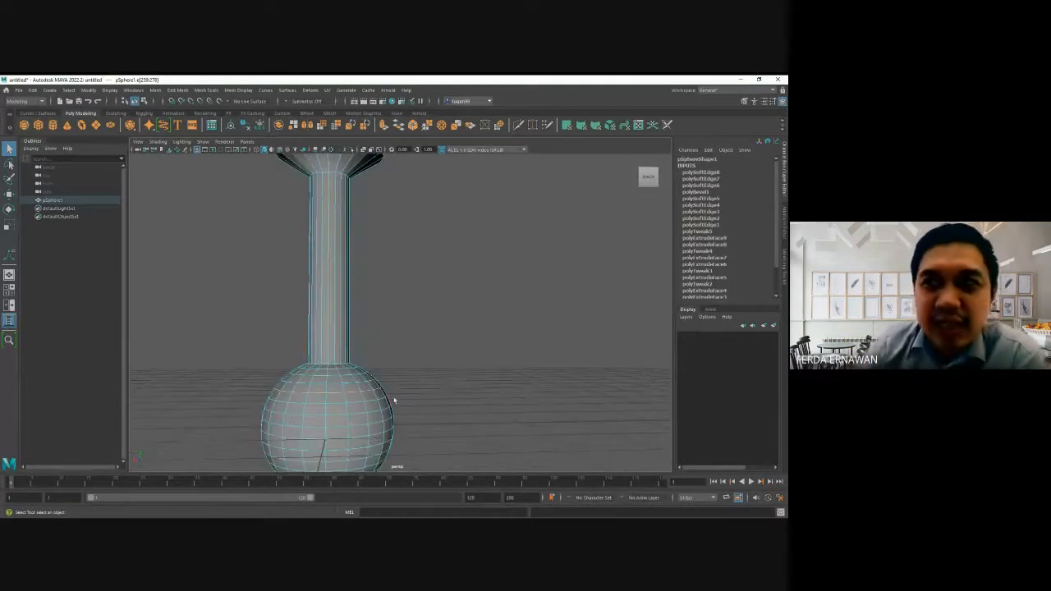
left_click_drag(418, 402, 432, 367, "alt")
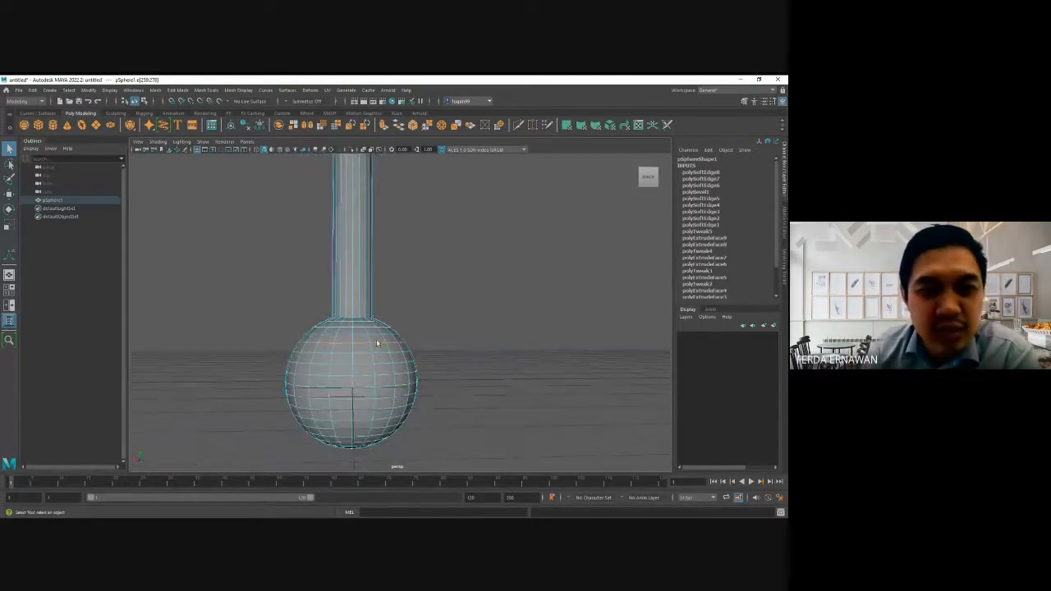
key("r")
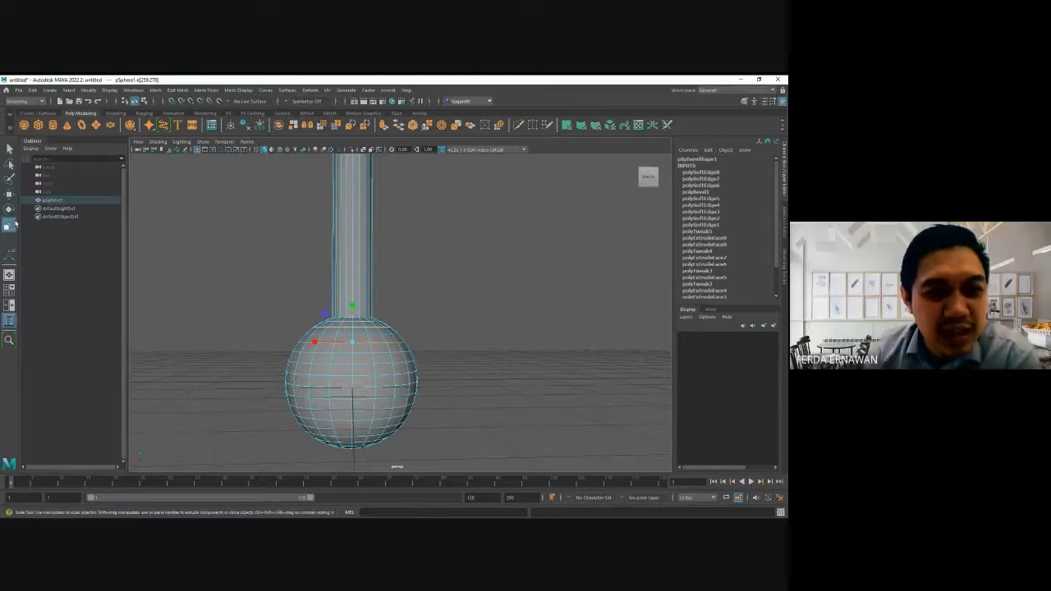
left_click(314, 343)
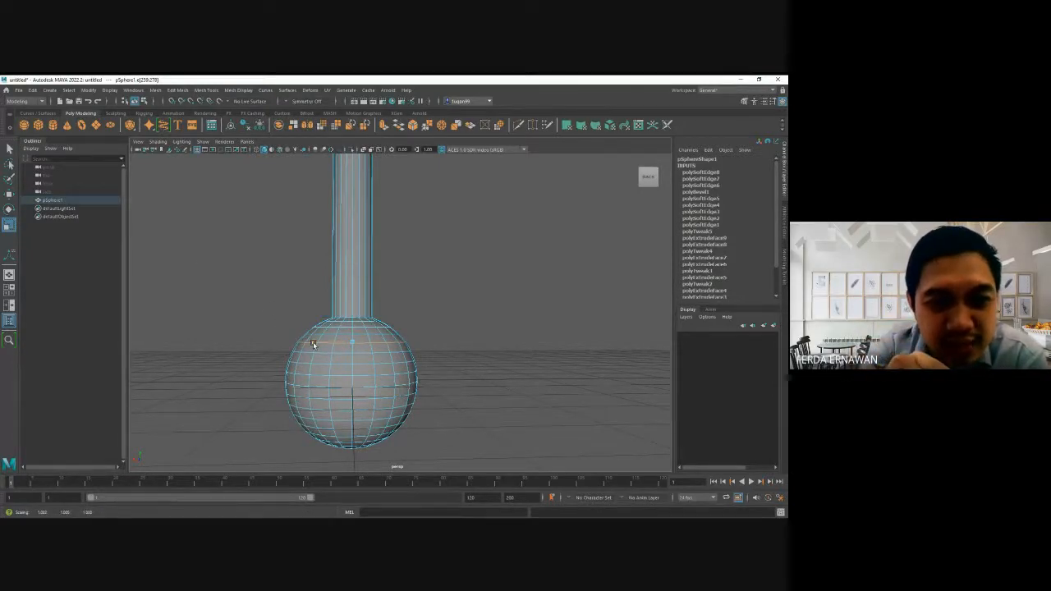
left_click(313, 342)
left_click_drag(348, 343, 391, 342)
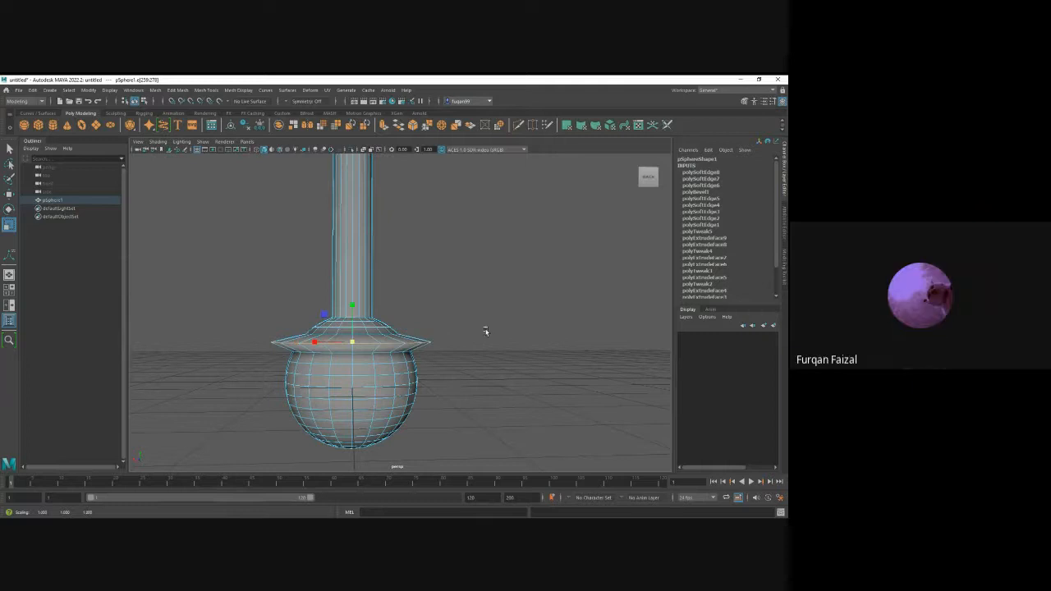
- Select the edge loops directly below and directly above the flared rim together
mouse_move(474, 339)
middle_mouse_down("alt")
mouse_move(458, 345)
mouse_move(466, 334)
middle_mouse_up("alt")
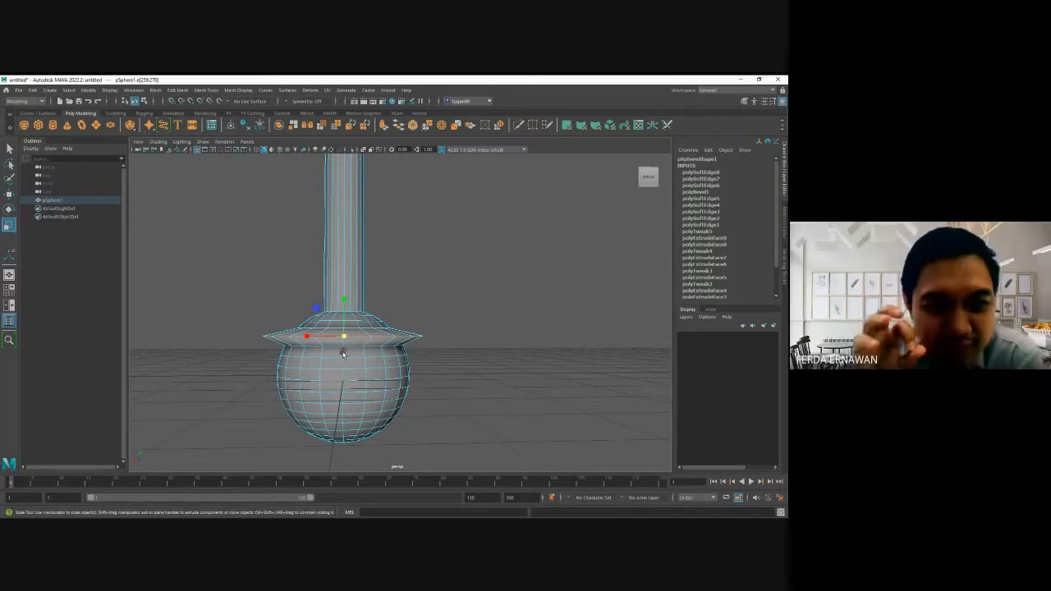
scroll(343, 353, "up", 3)
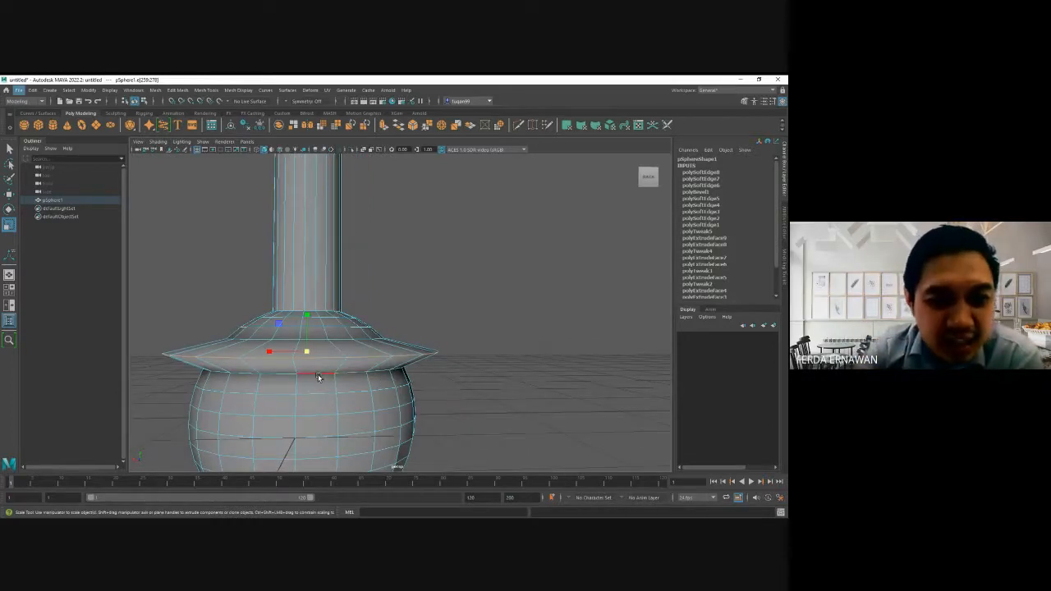
double_click(318, 377)
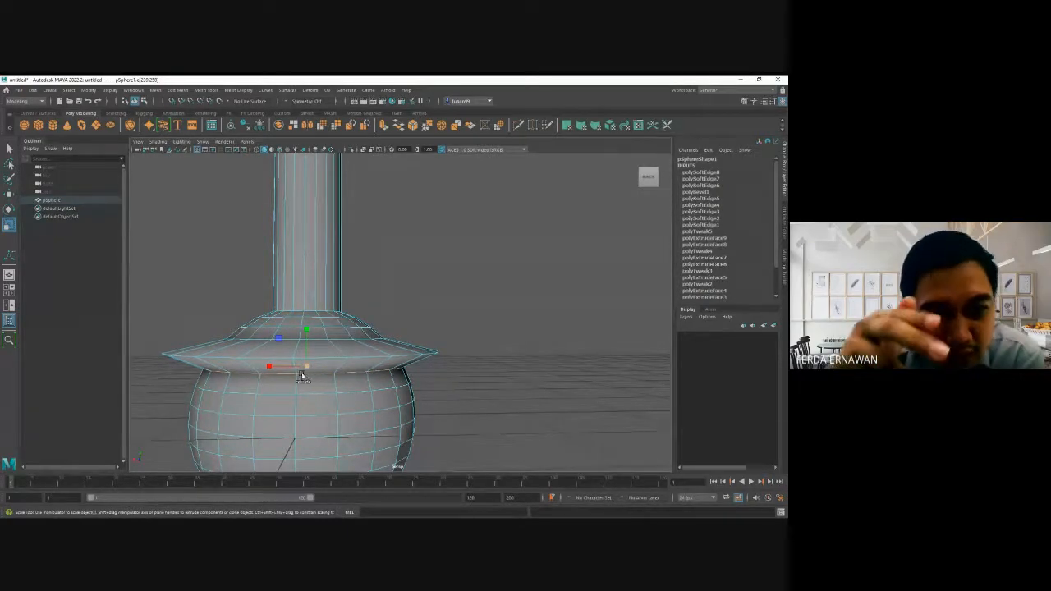
left_click(326, 340, "shift")
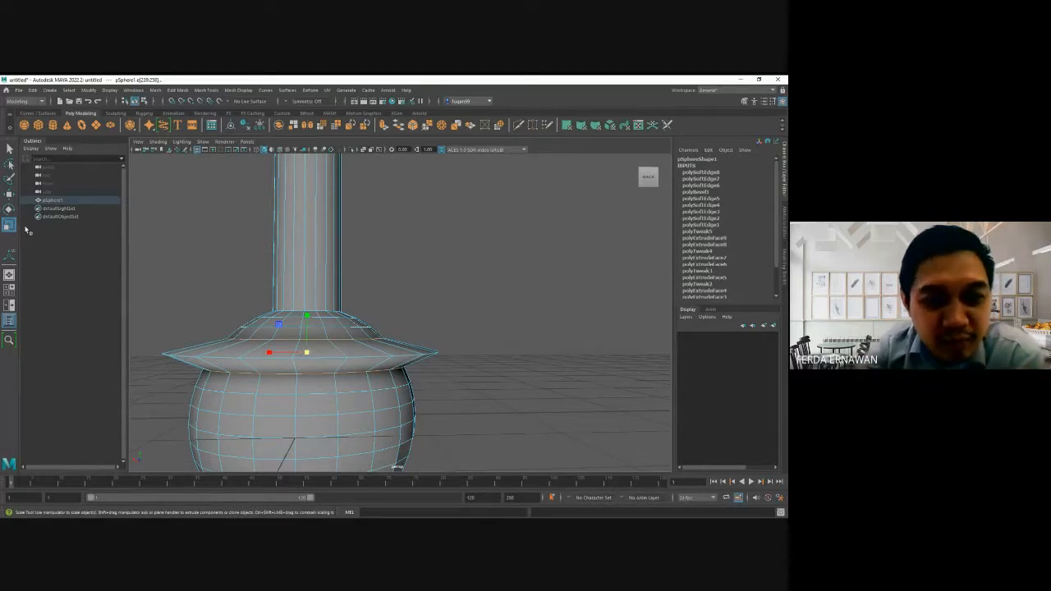
- Try moving the two selected edge loops slightly downward with the Move tool, and undo the move
left_click(9, 194)
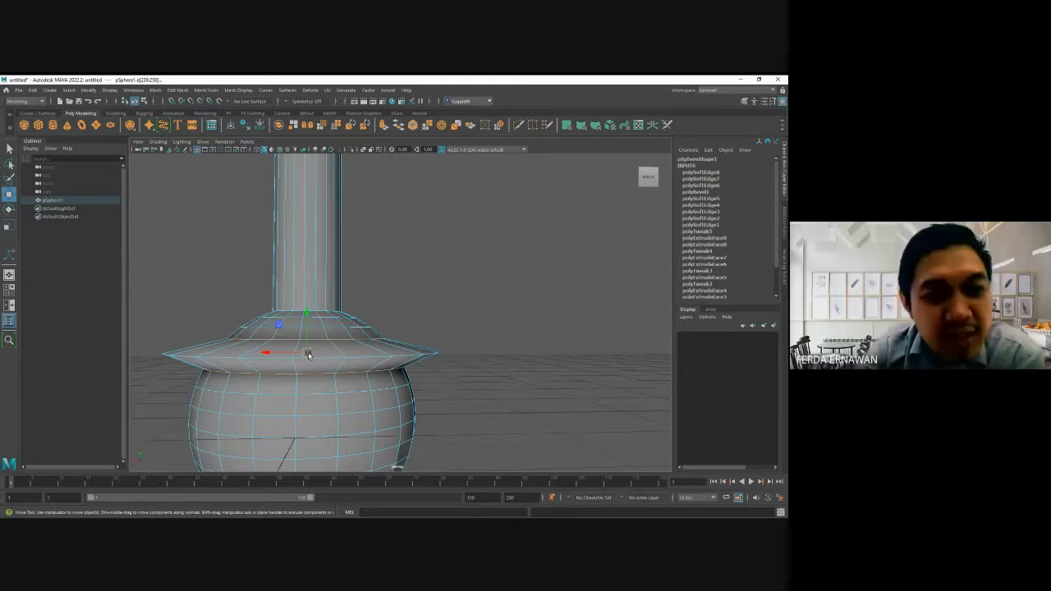
mouse_move(308, 354)
left_mouse_down()
mouse_move(305, 334)
mouse_move(305, 372)
left_mouse_up()
key("ctrl+z")
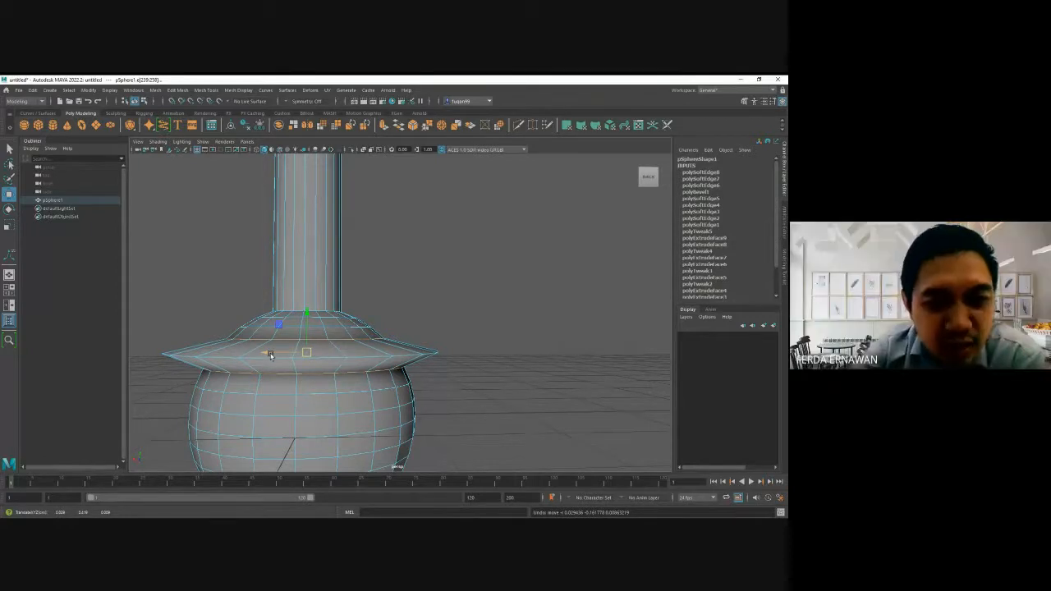
- Try moving the two selected edge loops slightly upward, and undo the move
left_click_drag(306, 312, 307, 307)
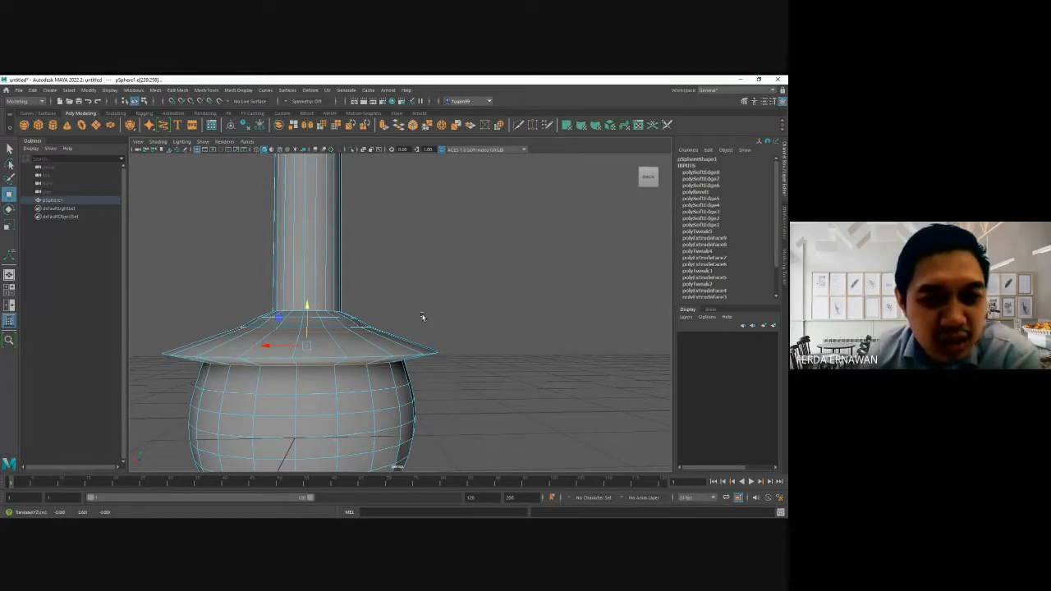
left_click(9, 224)
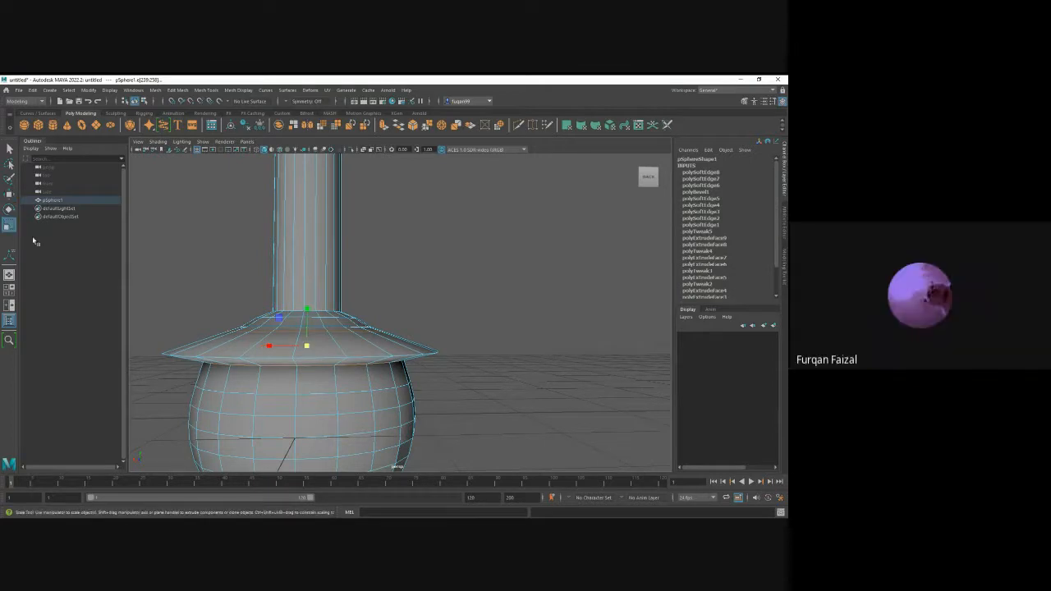
key("ctrl+z")
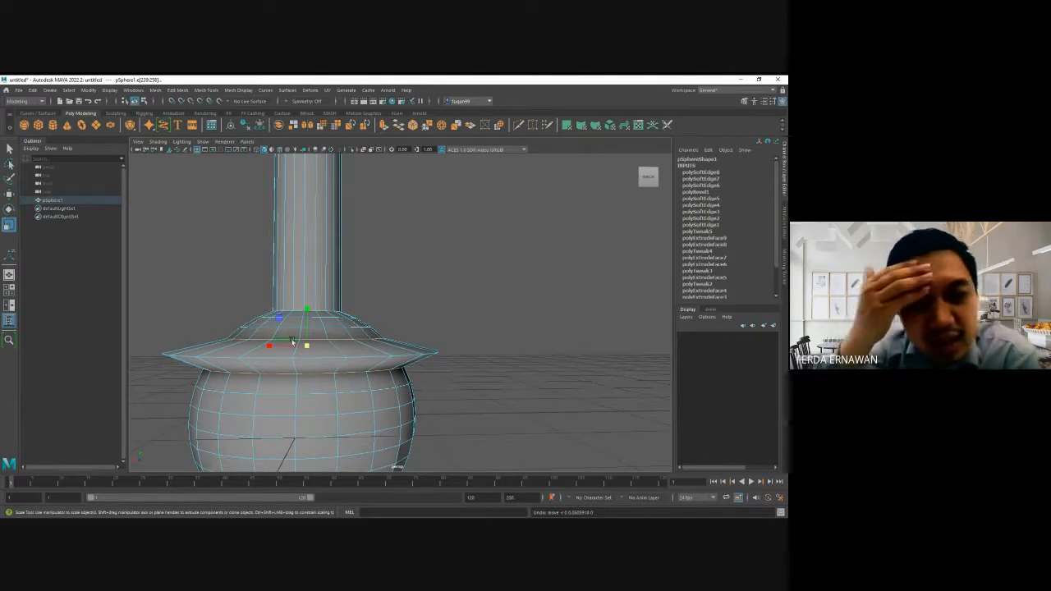
- Scale the two edge loops beside the flared rim uniformly outward, clear the selection, and return the model to object mode
left_click_drag(305, 345, 324, 346)
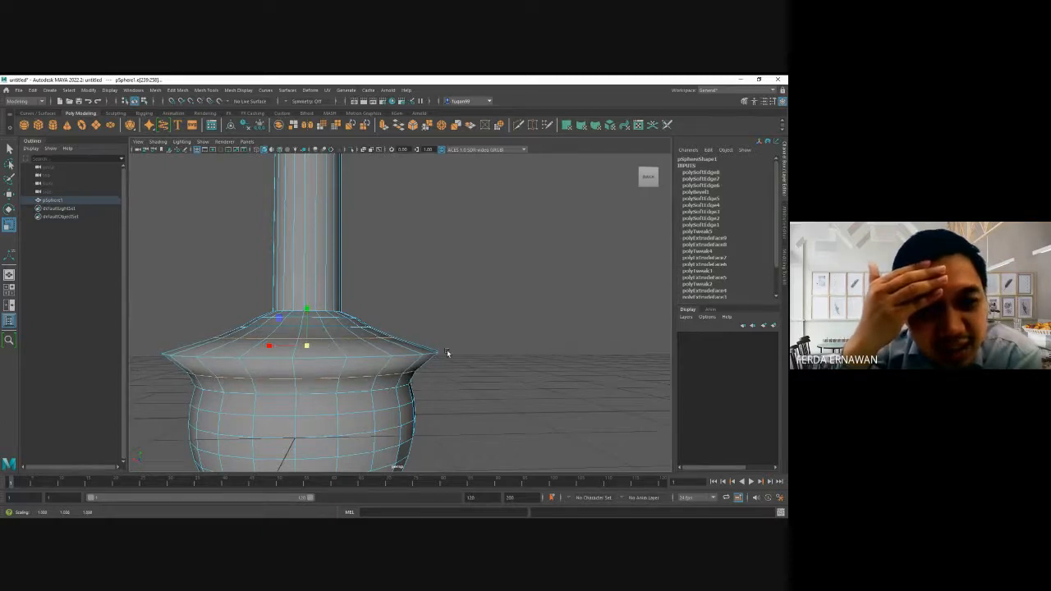
scroll(449, 328, "down", 4)
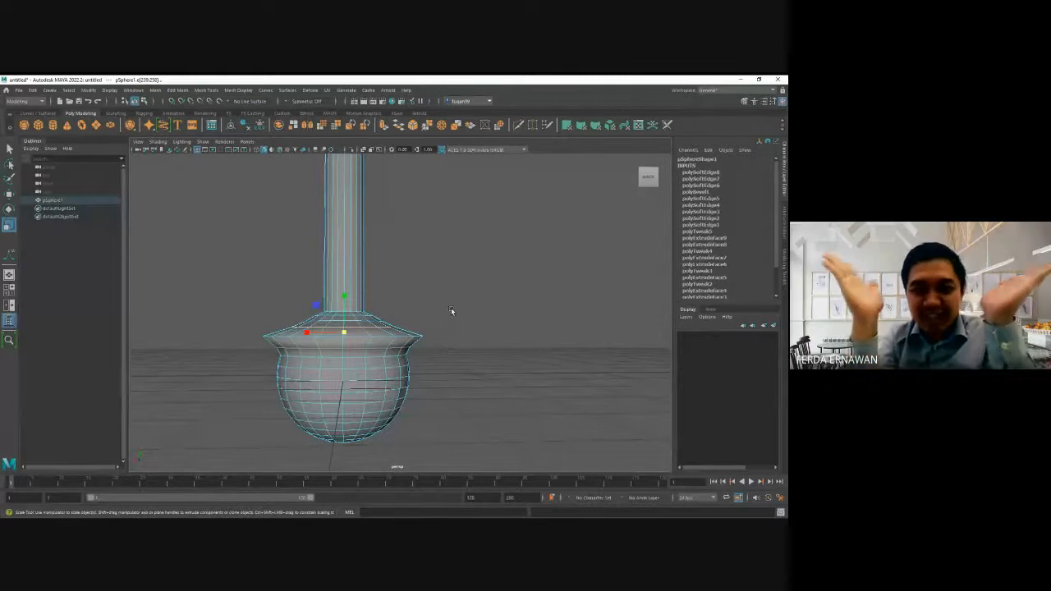
left_click_drag(432, 278, 431, 289, "alt")
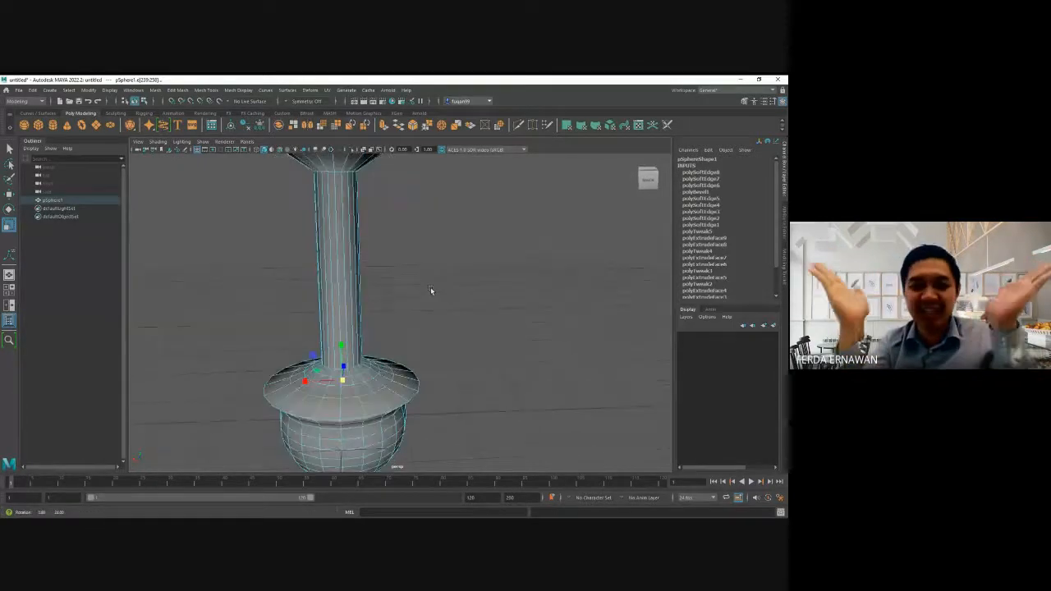
scroll(430, 289, "down", 4)
scroll(430, 290, "down", 3)
left_click(430, 298)
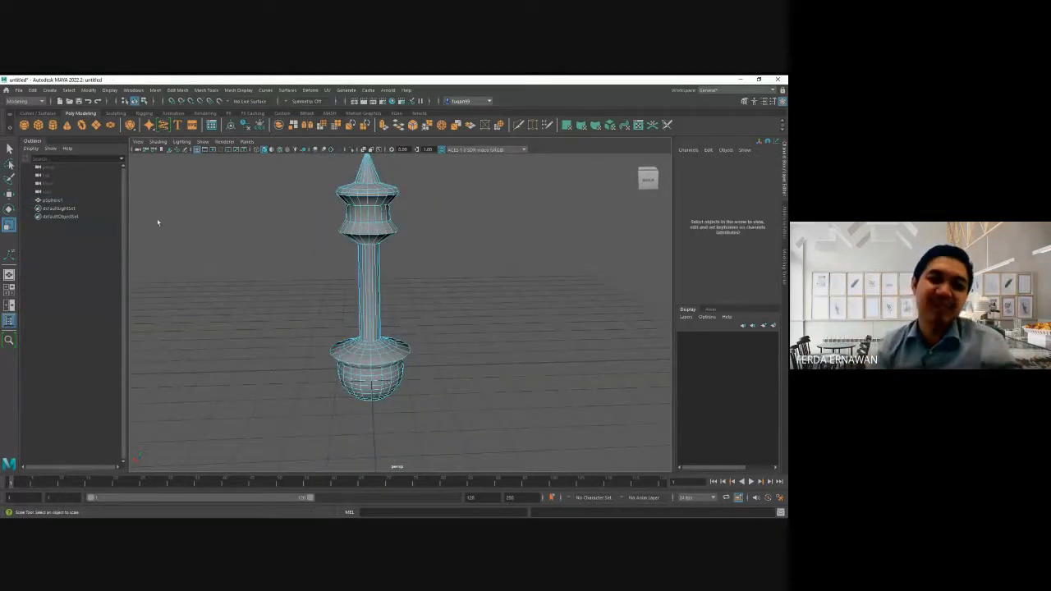
right_click_drag(289, 273, 315, 268)
left_click(463, 289)
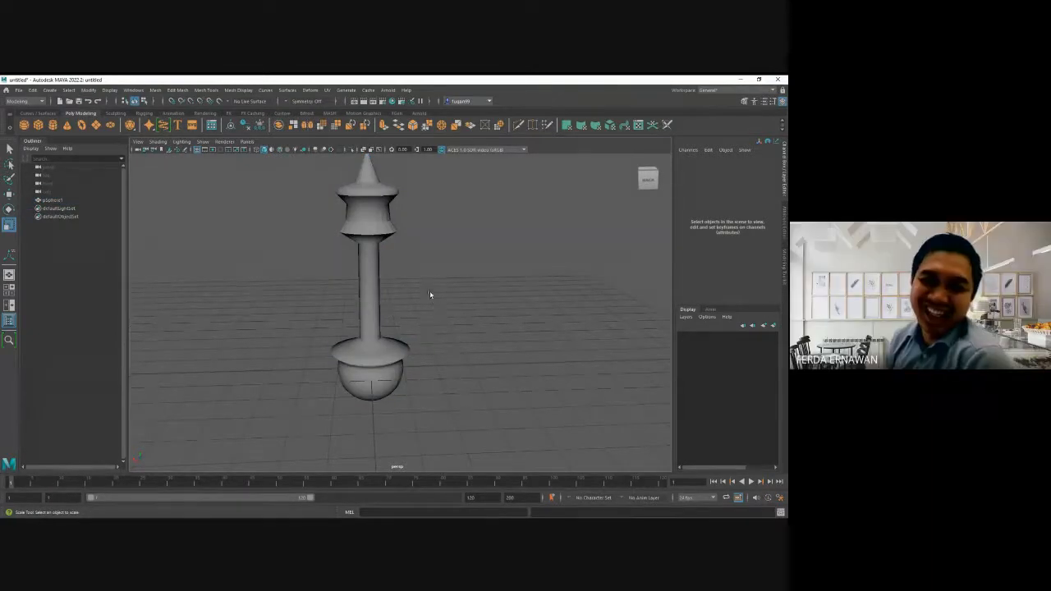
left_click_drag(429, 293, 455, 314, "alt")
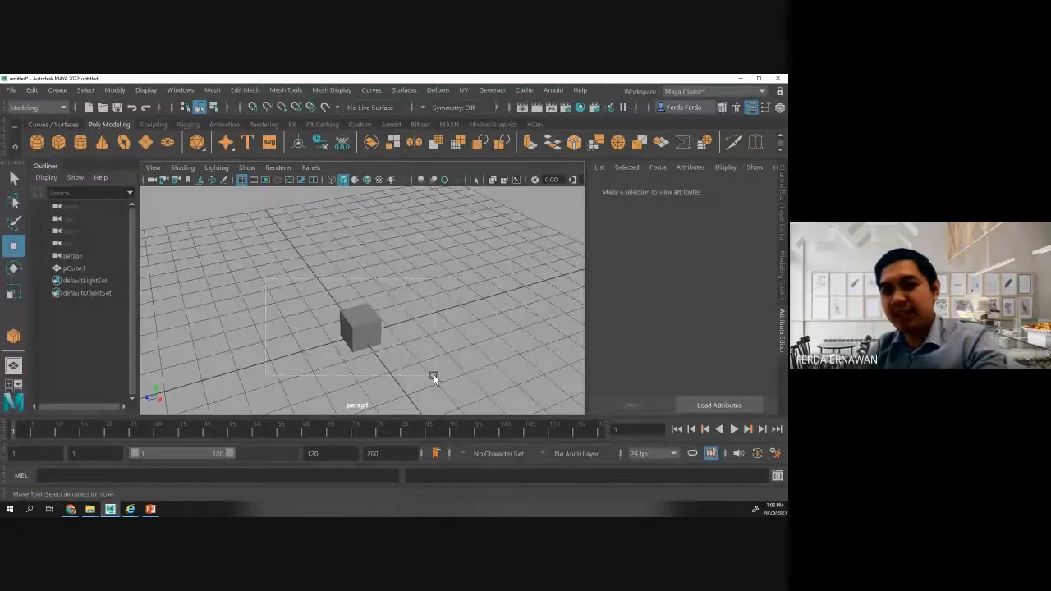
- Delete the existing cube from the scene and create a new polygon cube at the grid origin
mouse_move(434, 374)
left_mouse_down()
mouse_move(422, 321)
mouse_move(430, 374)
left_mouse_up()
key("Delete")
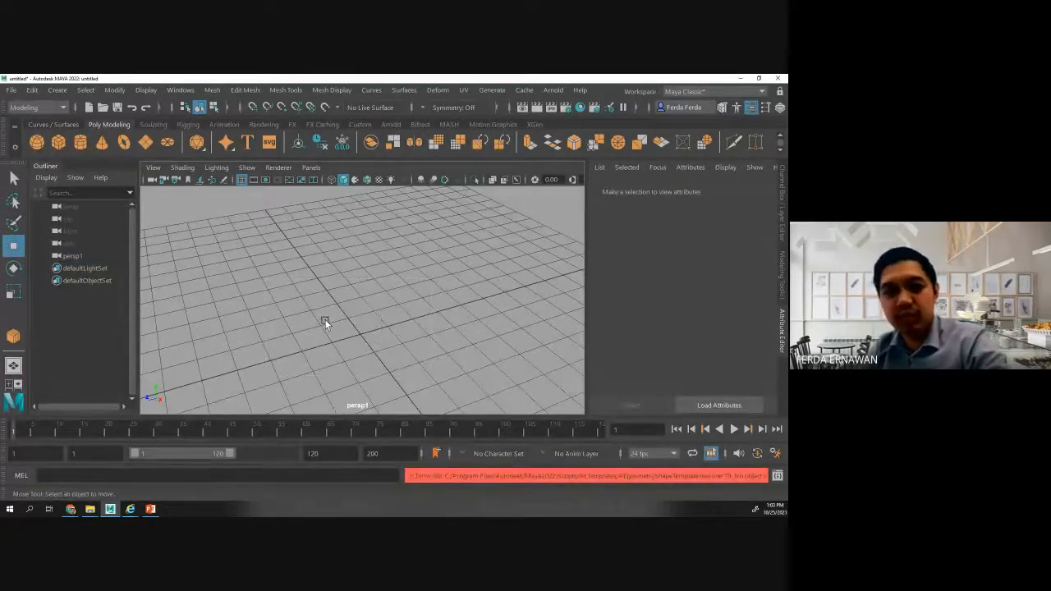
left_click(389, 329)
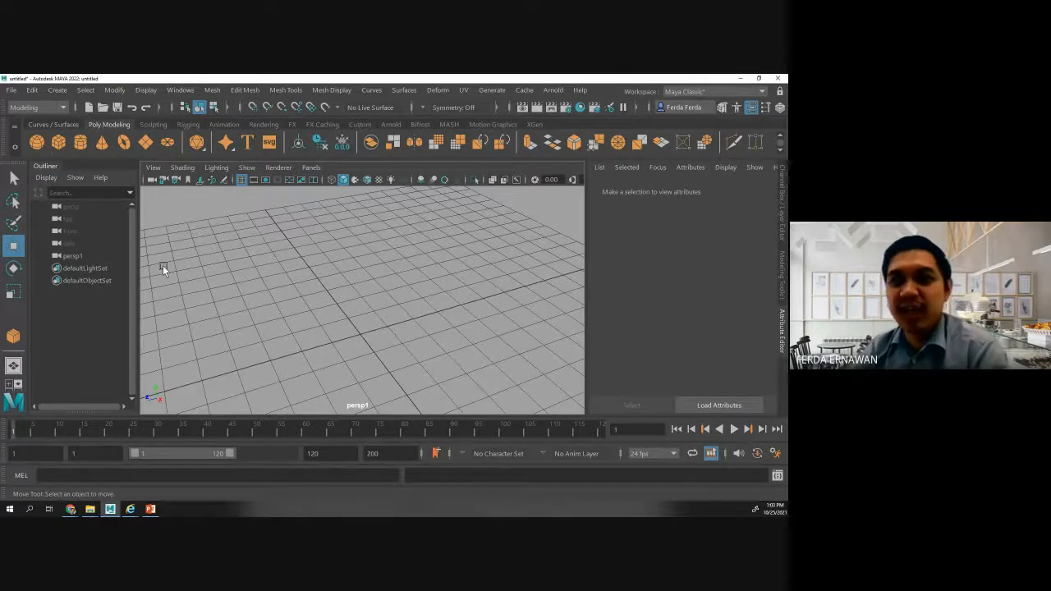
left_click(58, 144)
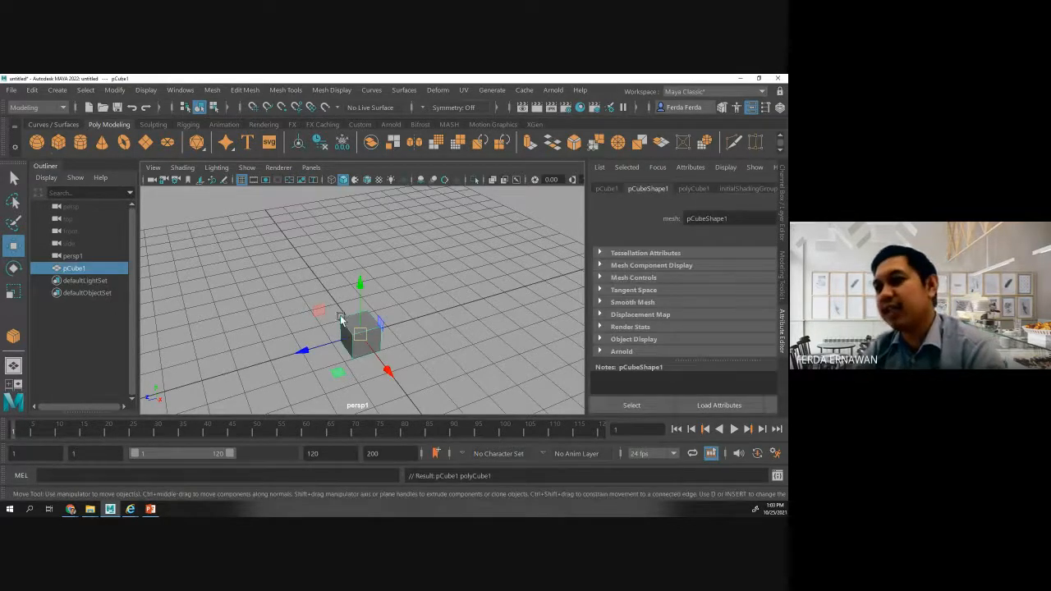
- Flatten the new cube freehand to a Y scale of about 0.49, showing its transform values
left_click(13, 293)
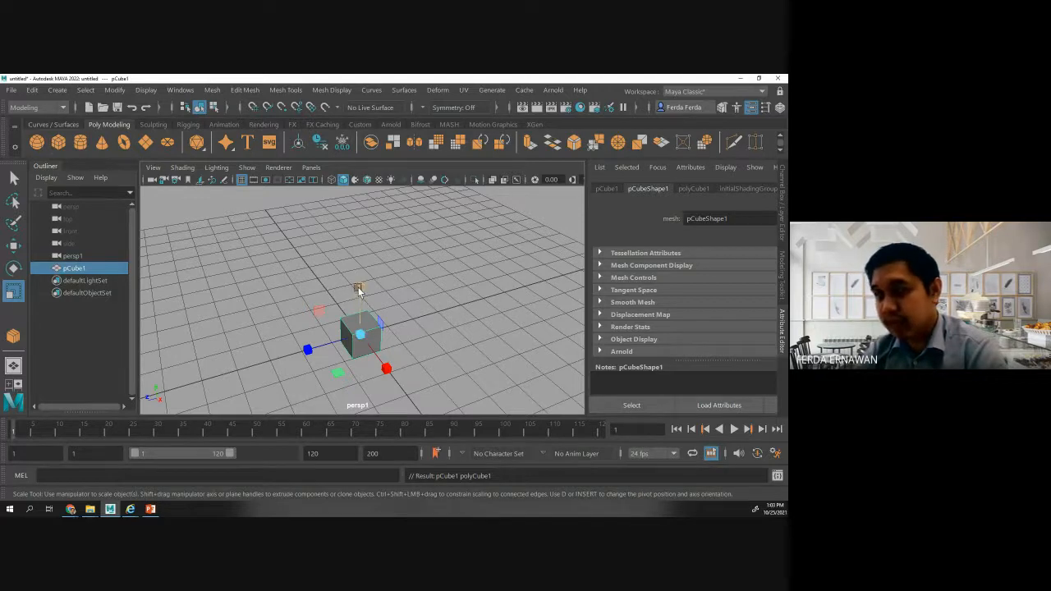
left_click_drag(358, 286, 359, 306)
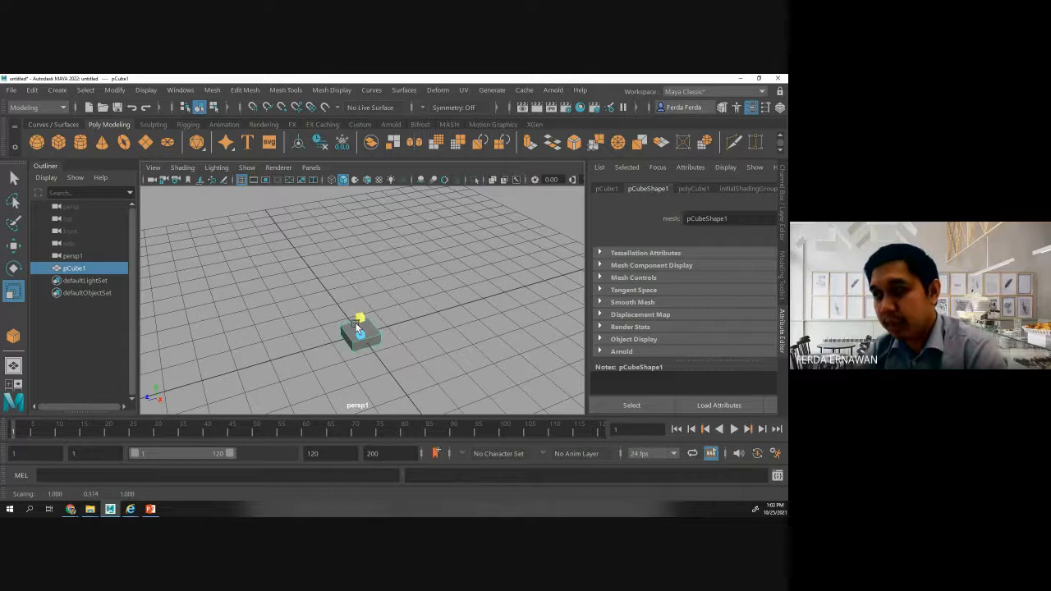
left_click_drag(358, 329, 360, 288)
left_click(783, 198)
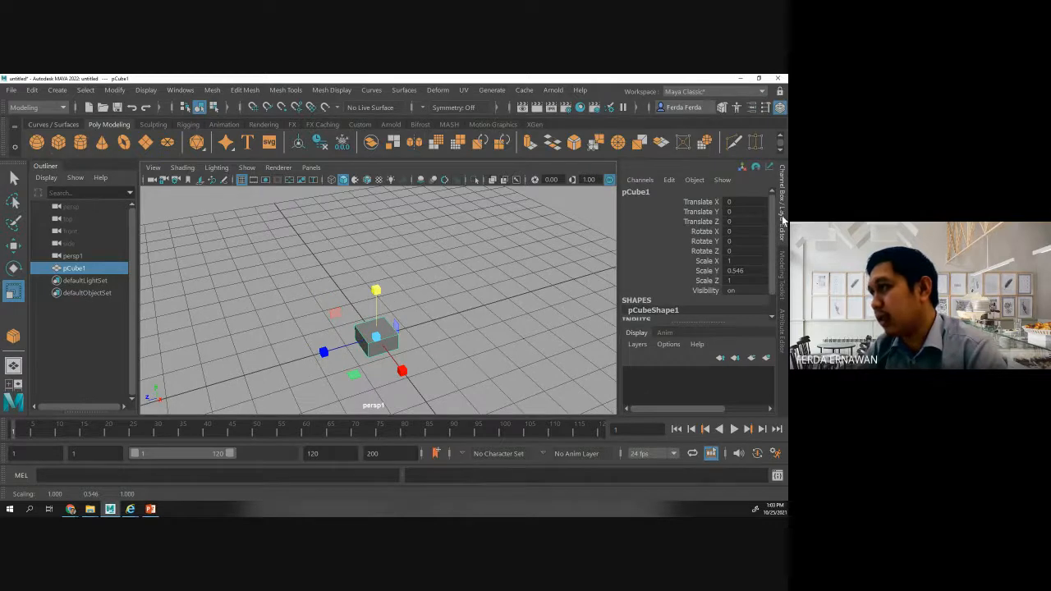
left_click_drag(375, 291, 375, 299)
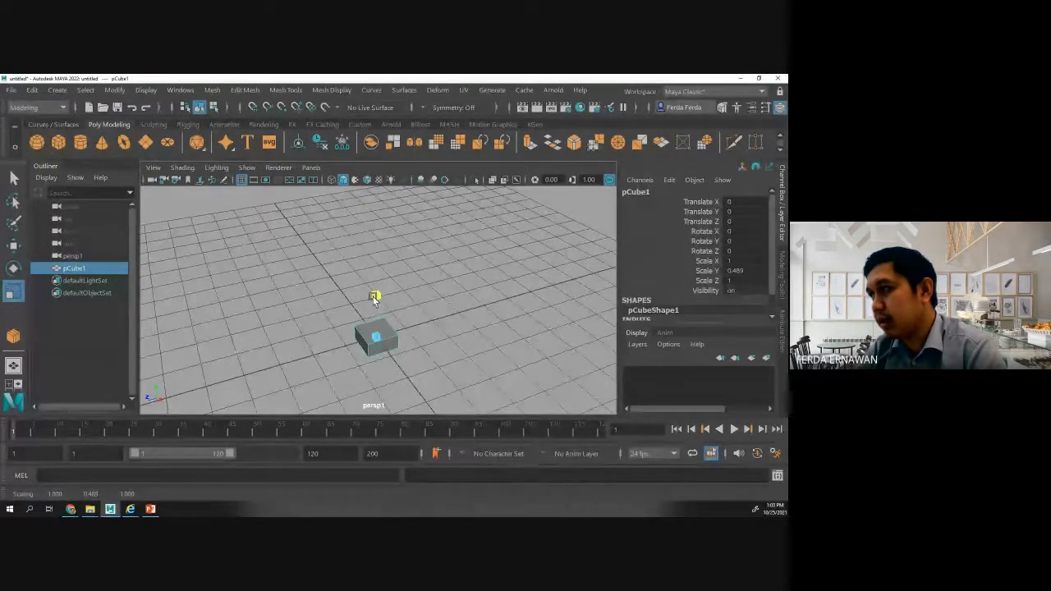
left_click_drag(375, 299, 375, 298)
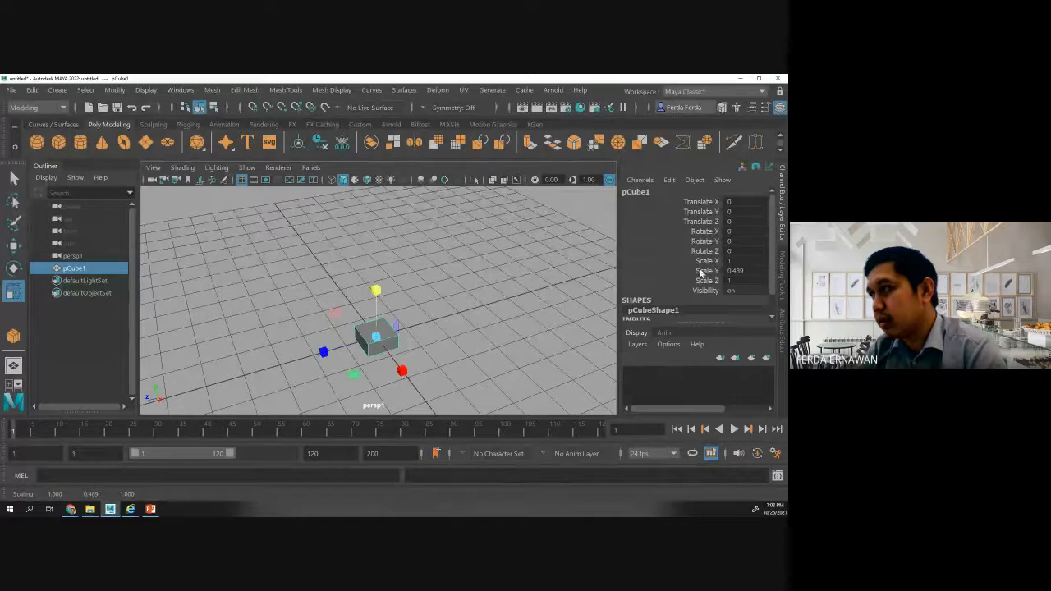
- Set the cube's Scale Y to exactly 0.5
double_click(749, 271)
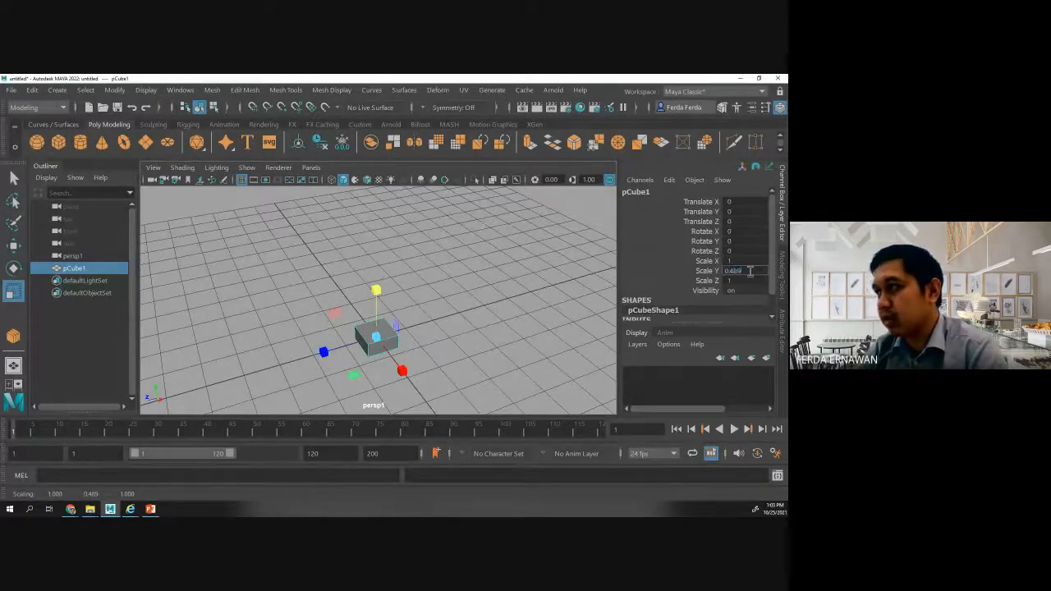
type("0.4")
key("BackSpace")
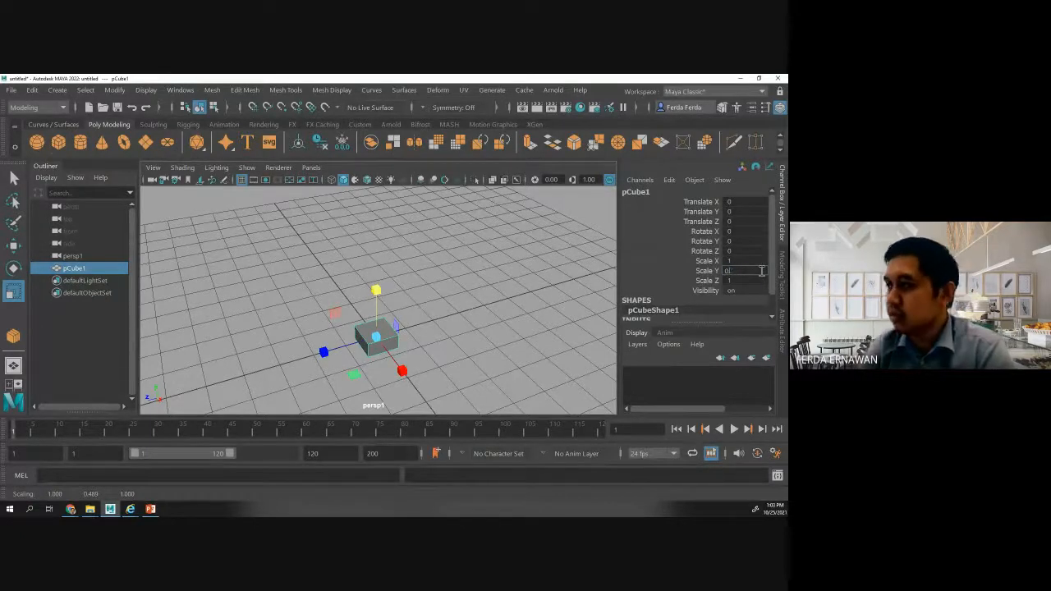
type("5")
key("Return")
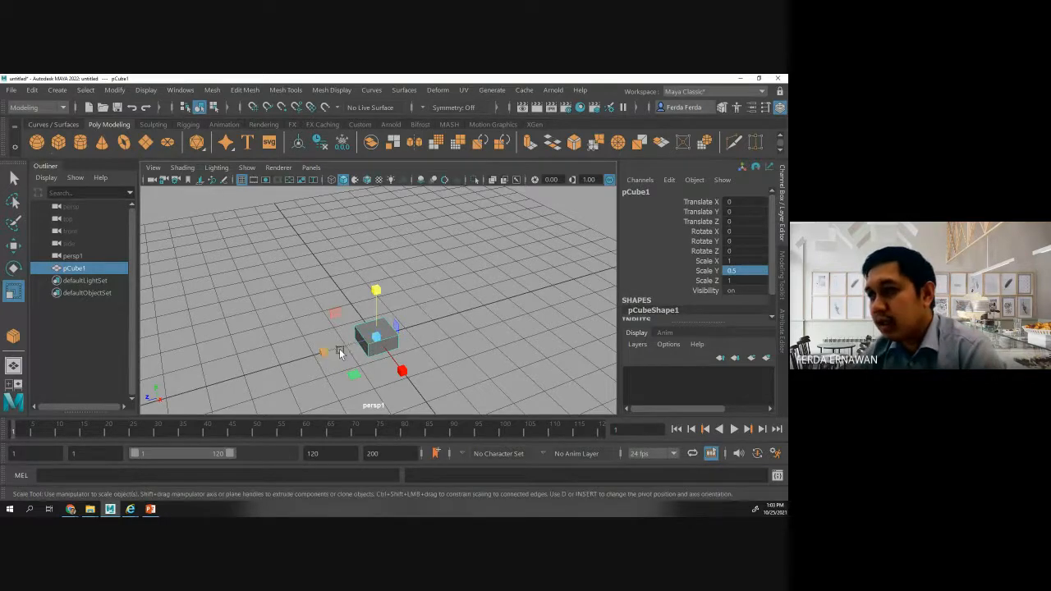
- Stretch the flattened cube along the Z axis and set its Scale Z to 3.8
left_click_drag(328, 351, 169, 390)
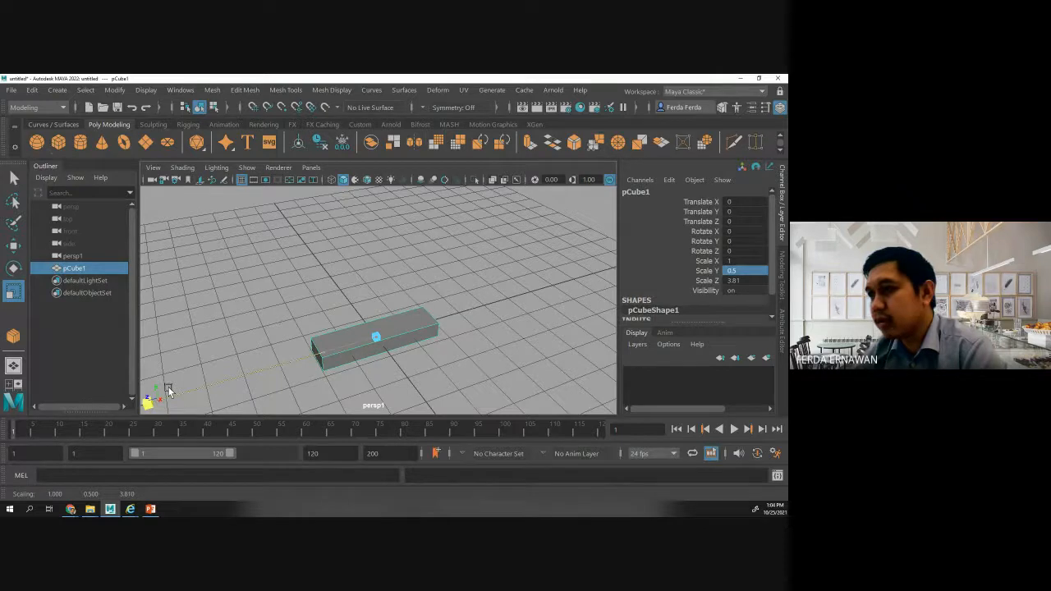
double_click(739, 281)
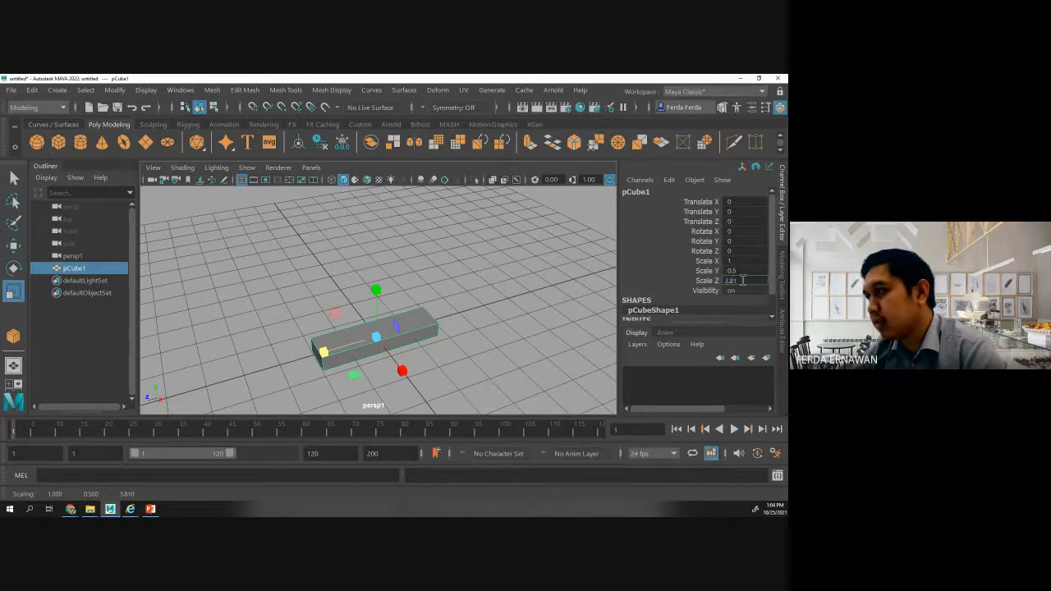
type("3.80")
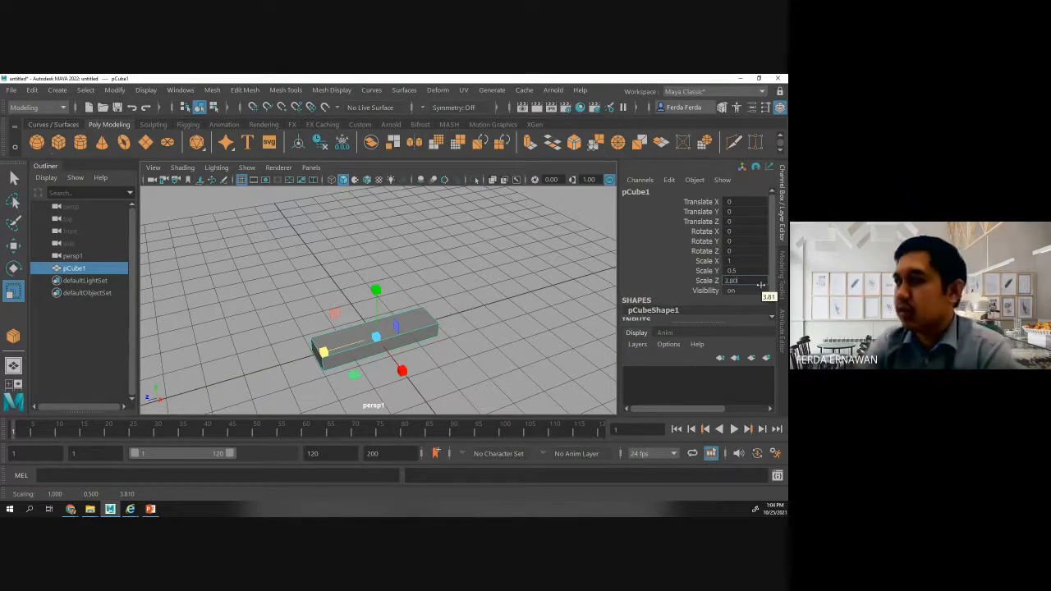
key("Return")
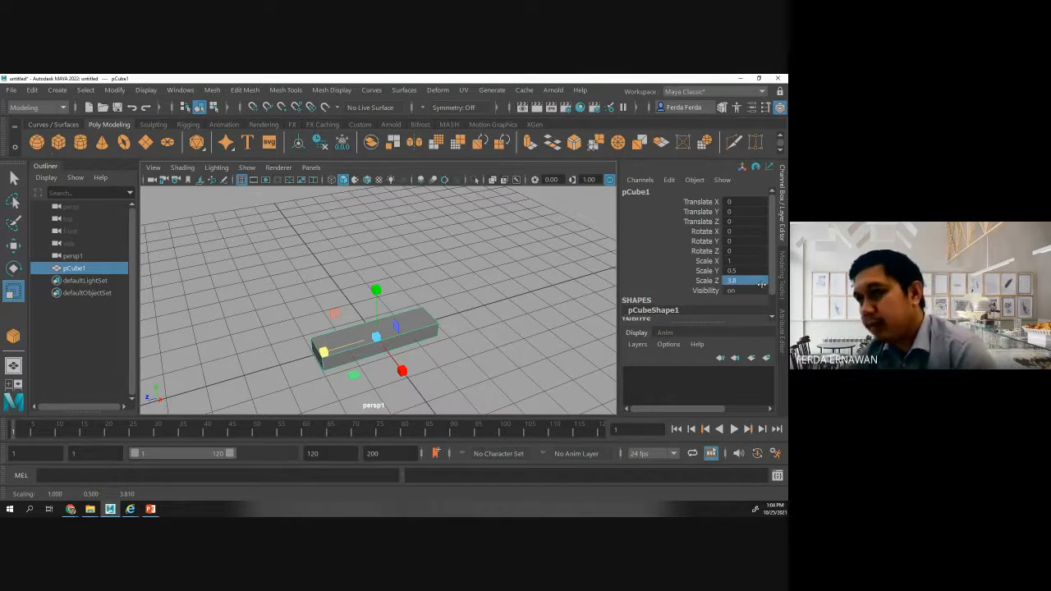
- Widen the block along the X axis and set its Scale X to 2.5
left_click_drag(401, 371, 434, 471)
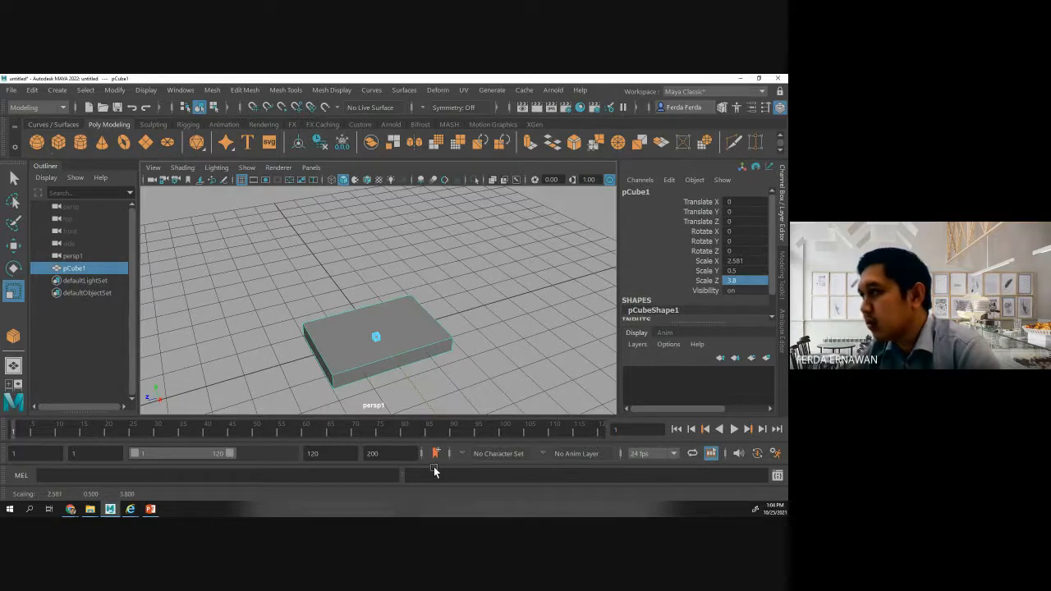
double_click(748, 261)
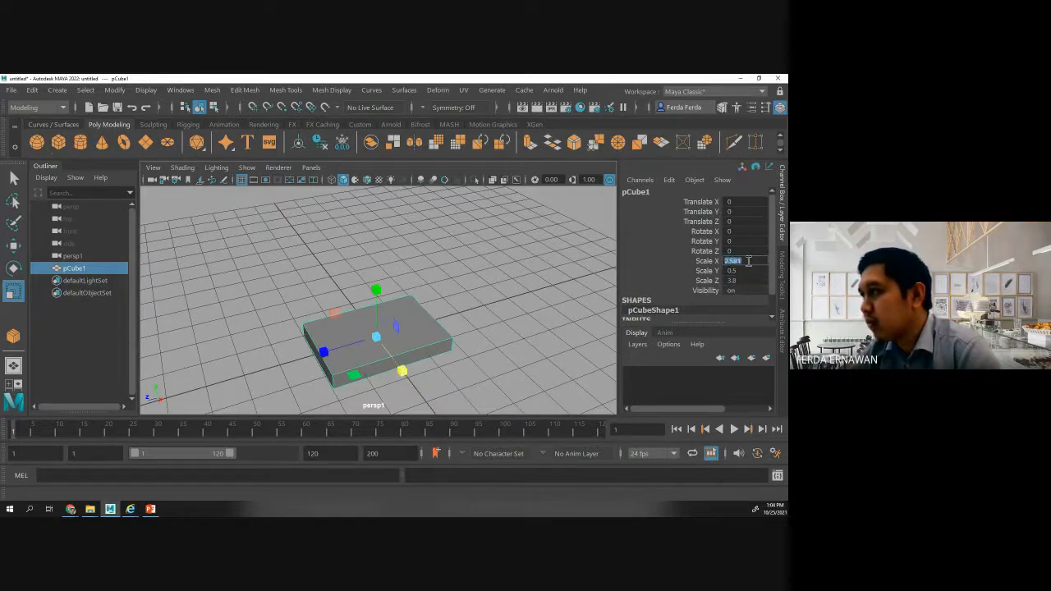
type("2.5")
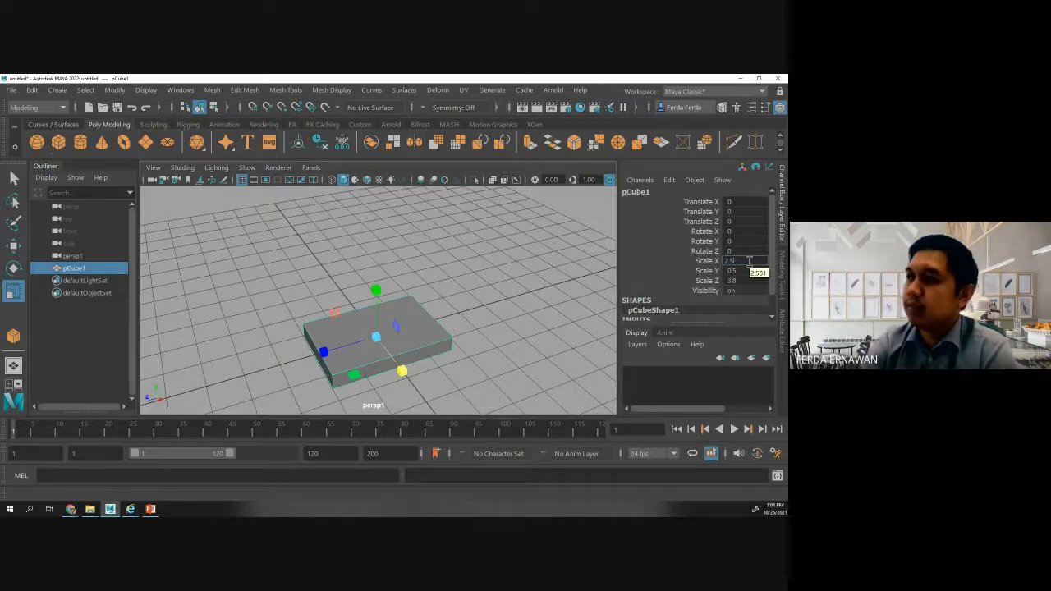
key("Return")
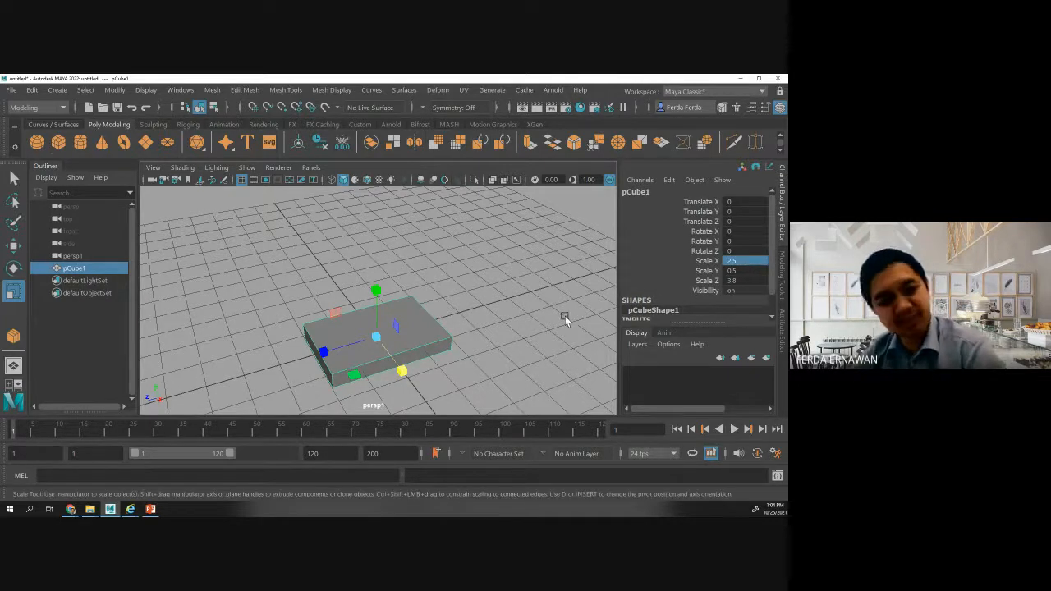
- Switch the flat block to edge mode and select its long edges running along Z with a marquee through its middle
left_click_drag(566, 339, 542, 344, "alt")
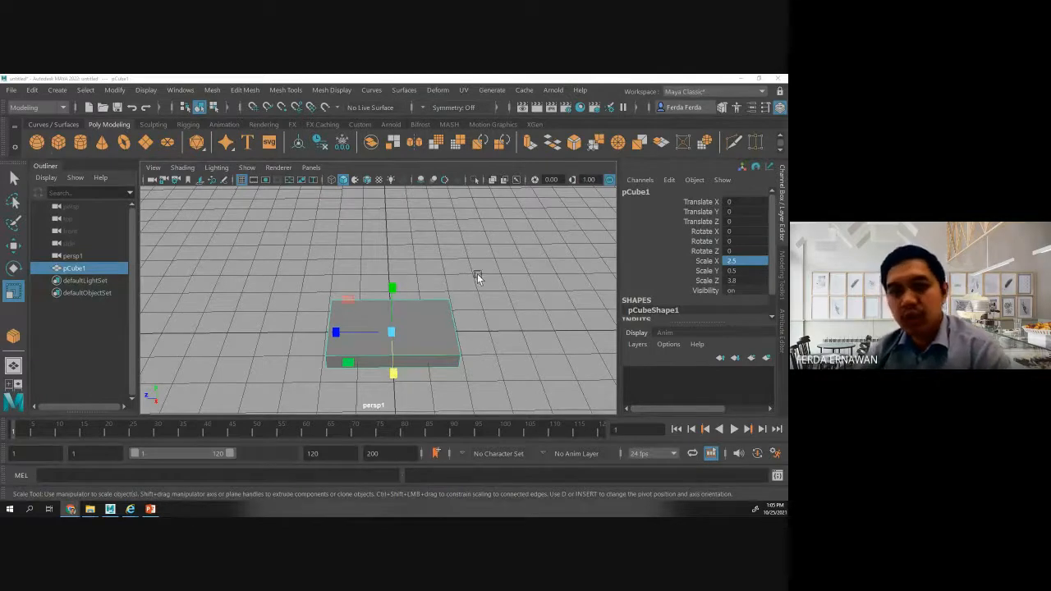
left_click(441, 247)
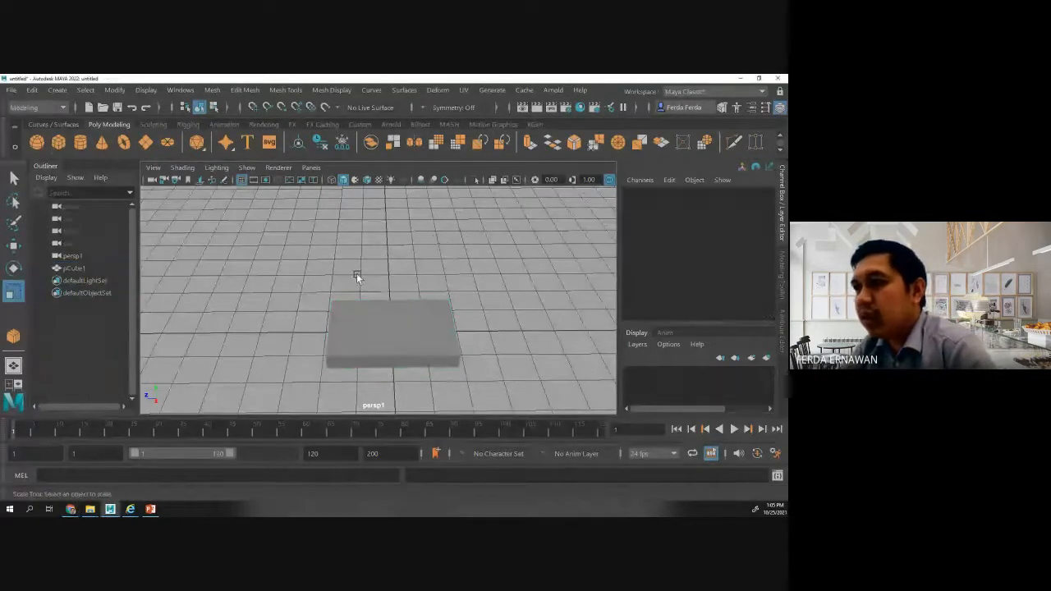
right_click(389, 309)
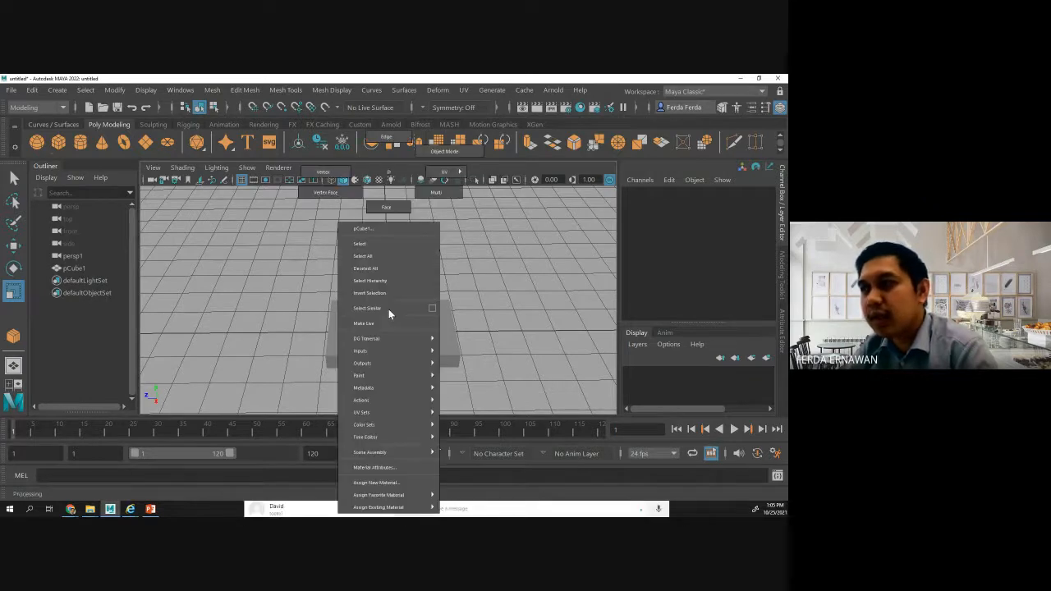
right_click_drag(388, 309, 390, 141)
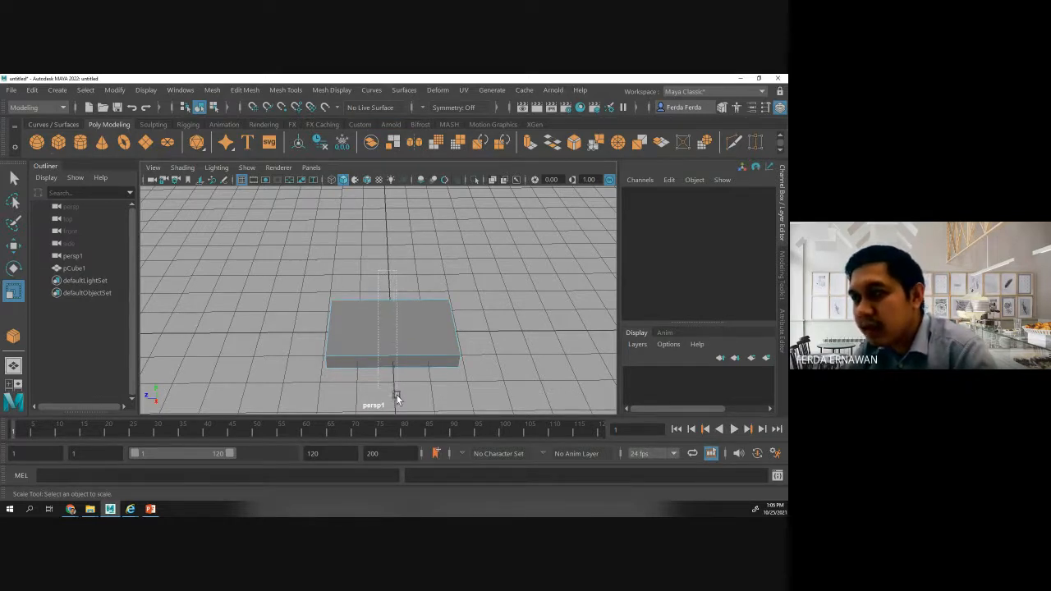
left_click(393, 402)
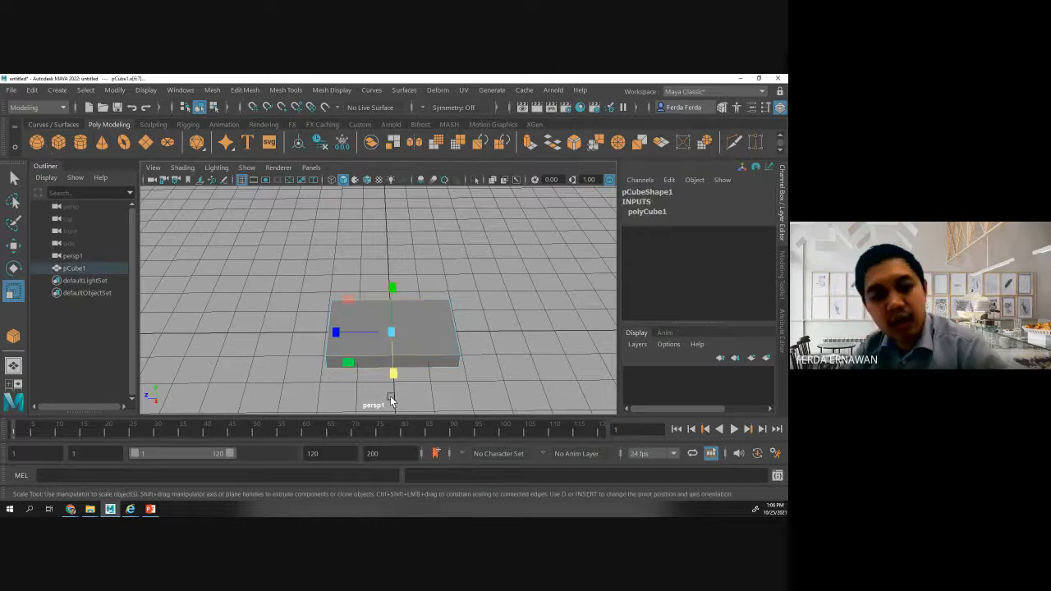
- Connect the block's selected long edges with two segments, adding two edge loops across its length
left_click_drag(406, 372, 315, 372, "alt")
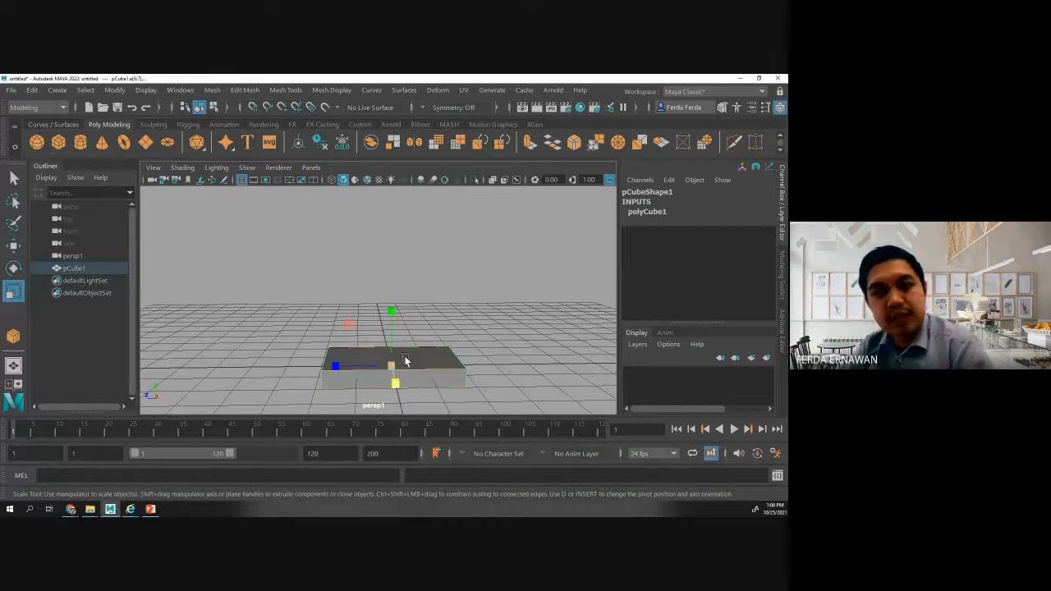
left_click(312, 92)
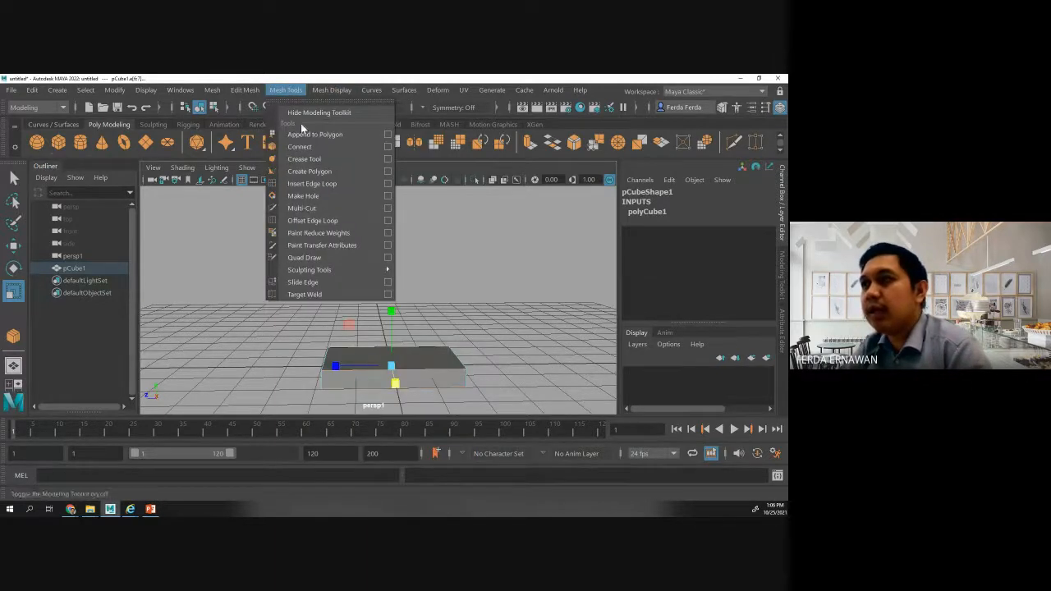
left_click(306, 145)
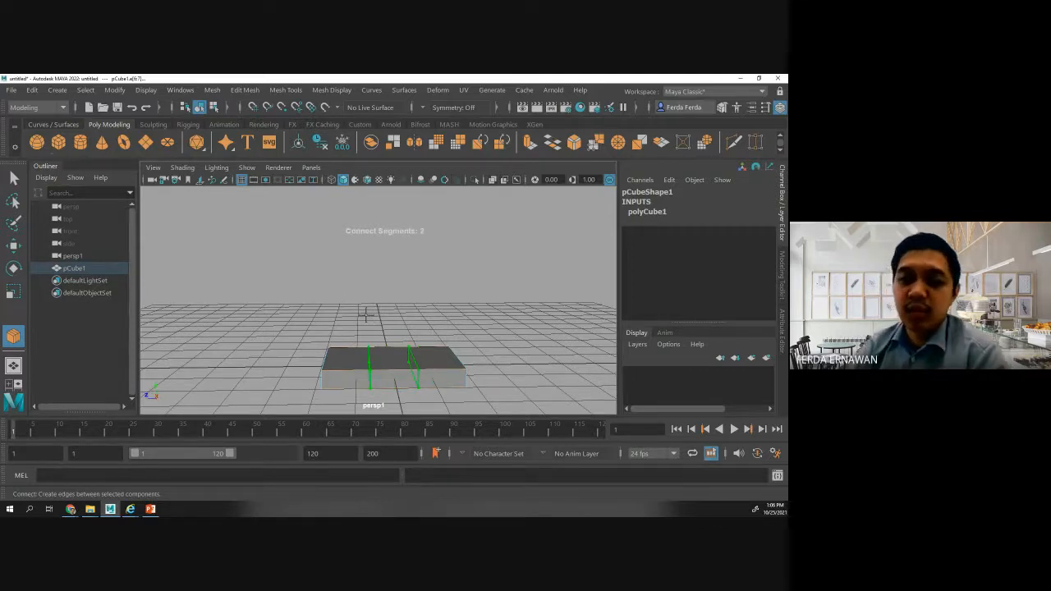
key("r")
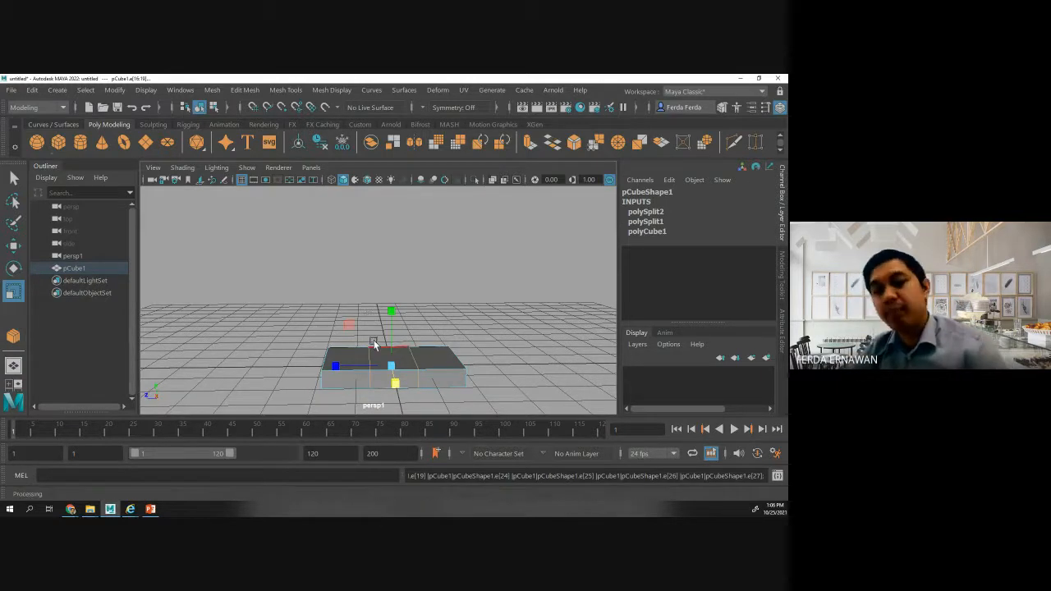
- Select the whole edge loop on the block's negative Z side and move it along Z close to that end
left_click_drag(442, 314, 438, 347, "alt")
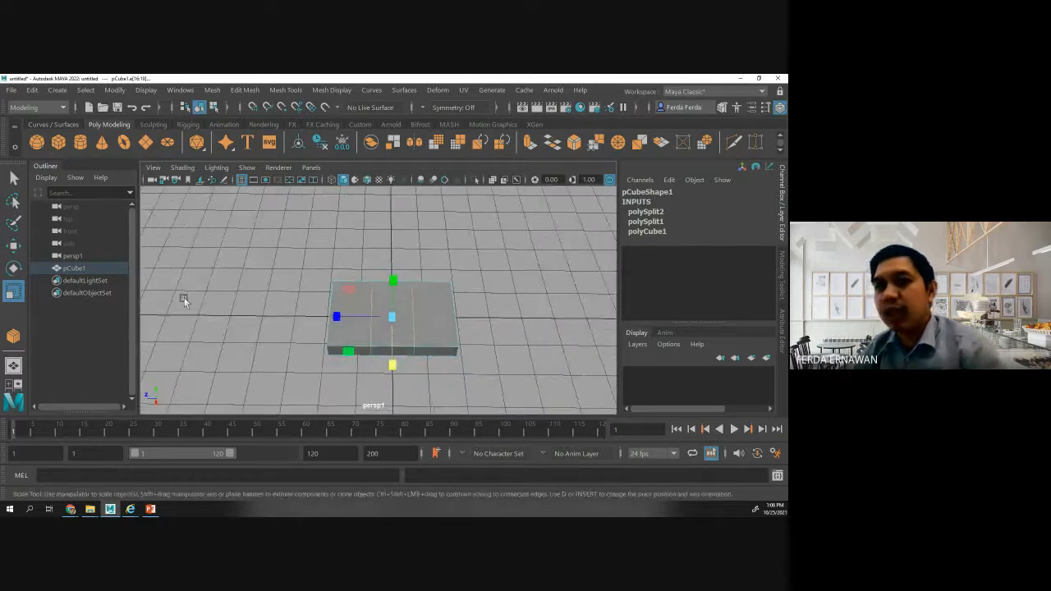
left_click(13, 246)
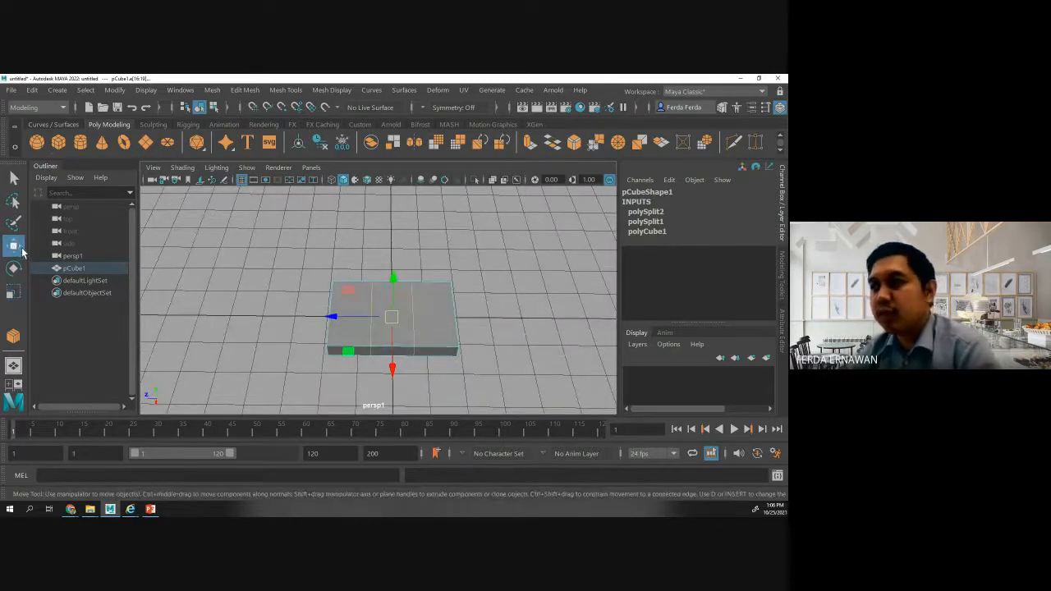
left_click(472, 251)
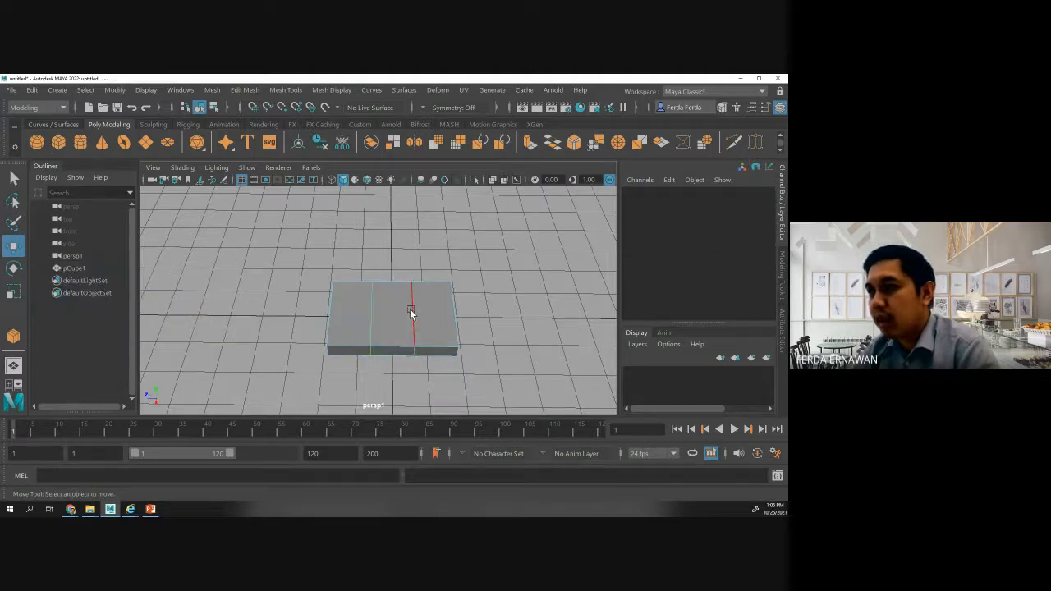
left_click(411, 311)
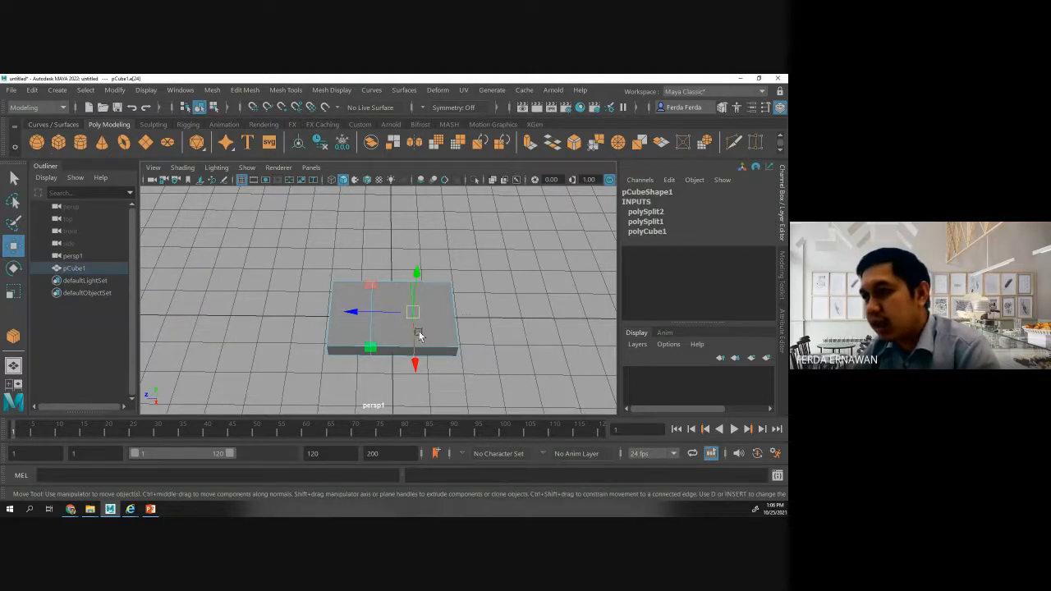
left_click_drag(413, 331, 437, 364)
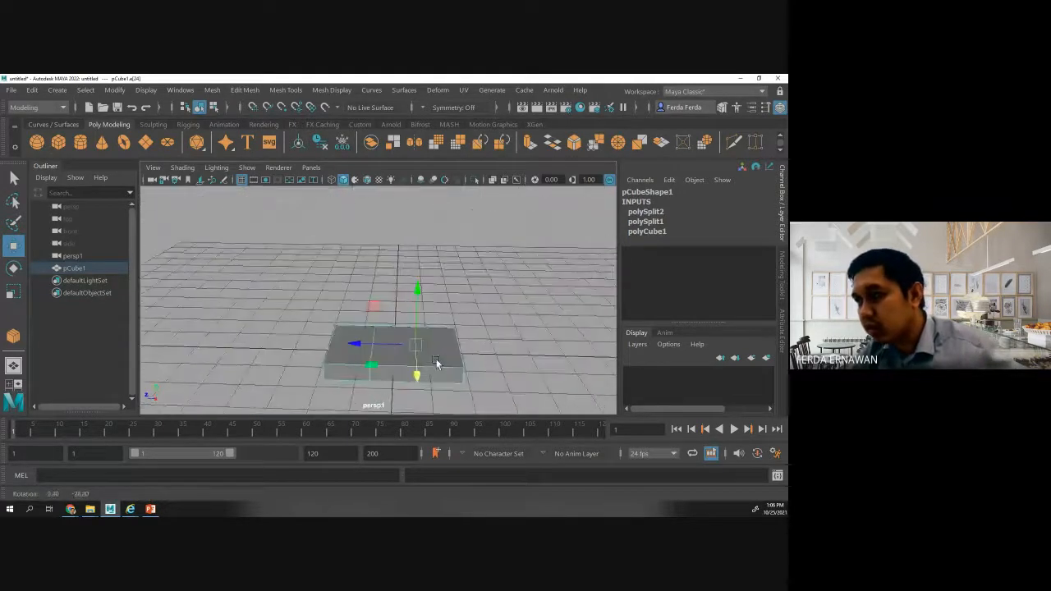
left_click(521, 339)
scroll(430, 362, "up", 2)
scroll(428, 362, "down", 1)
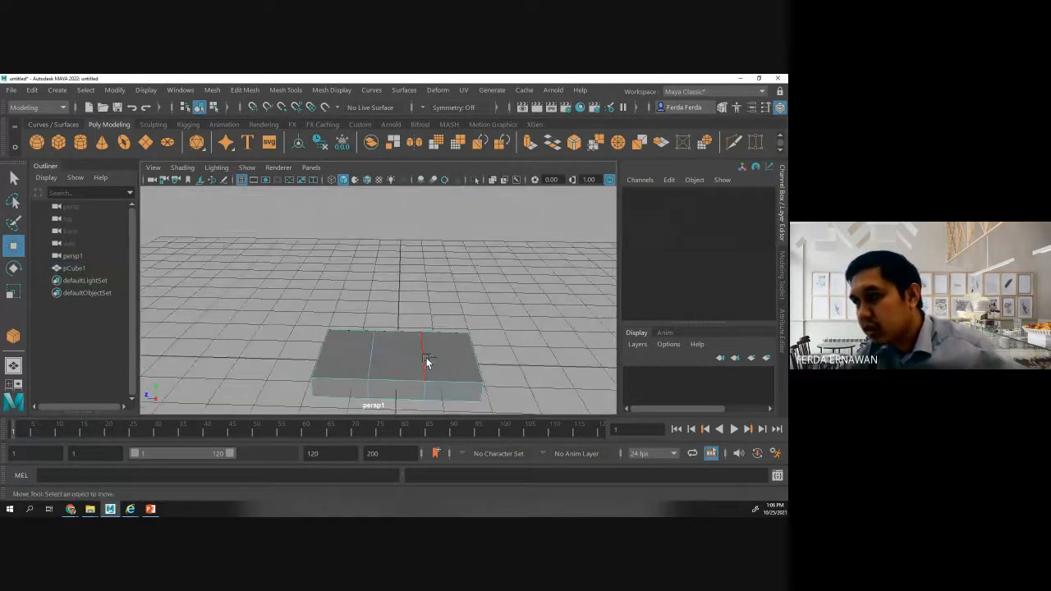
left_click(424, 362)
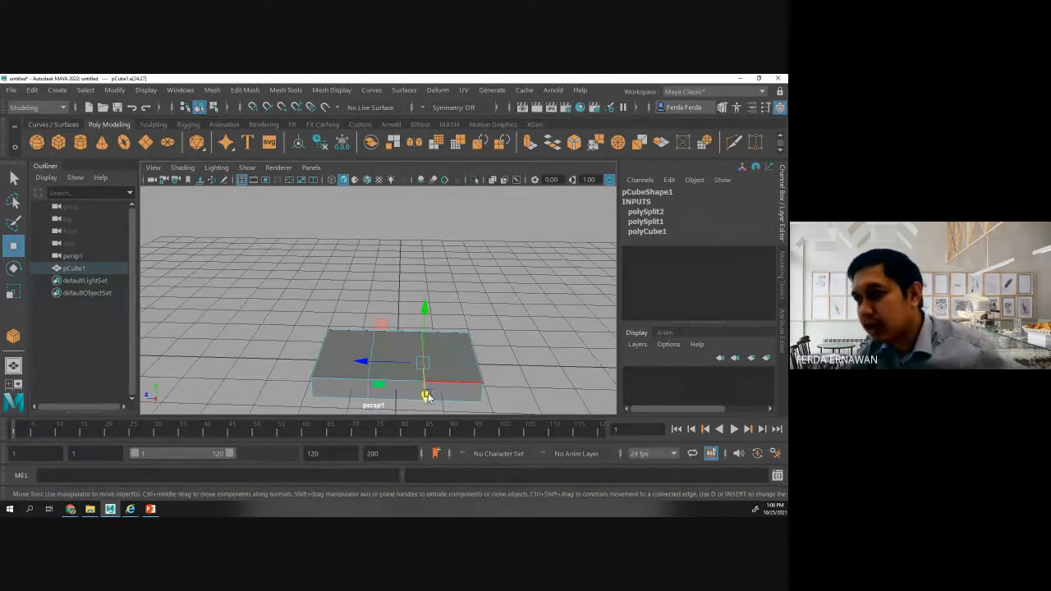
left_click_drag(427, 392, 442, 411, "alt")
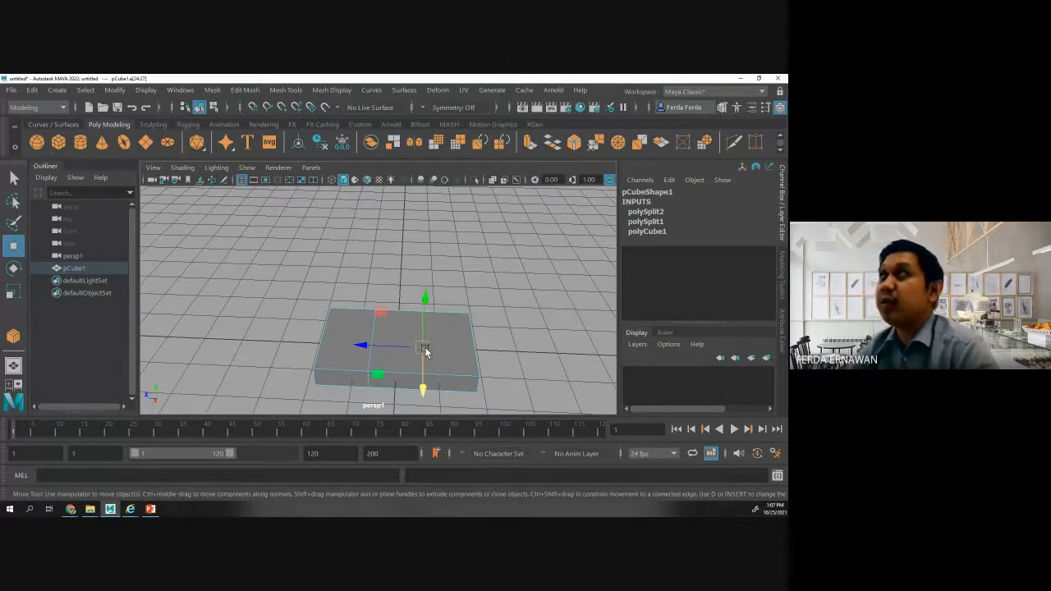
left_click_drag(366, 349, 397, 345)
- Select the whole edge loop on the positive Z side and move it along Z to about 1.56, near that end
left_click(371, 345)
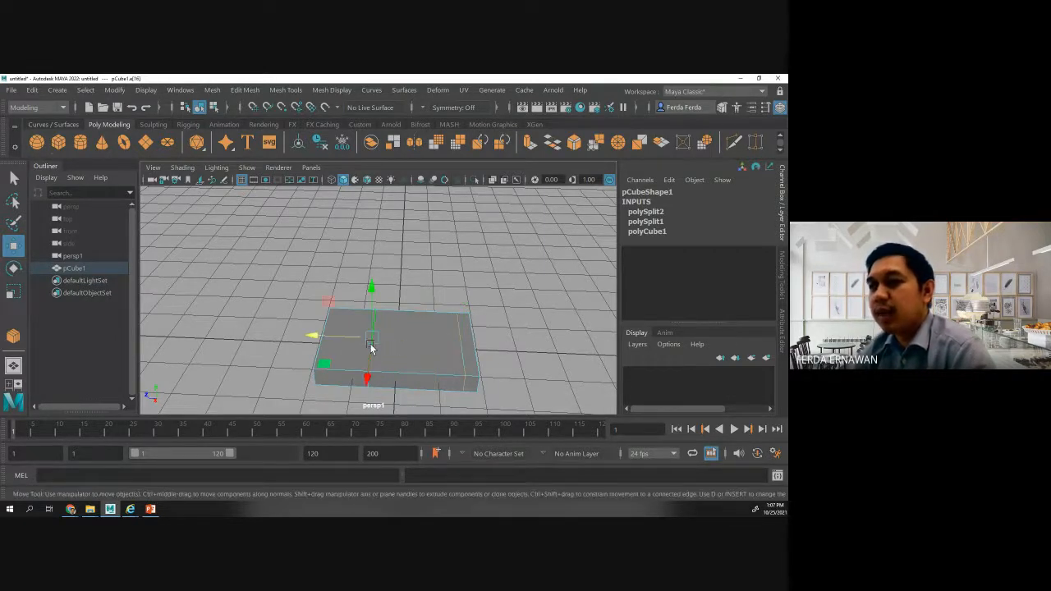
left_click(370, 345)
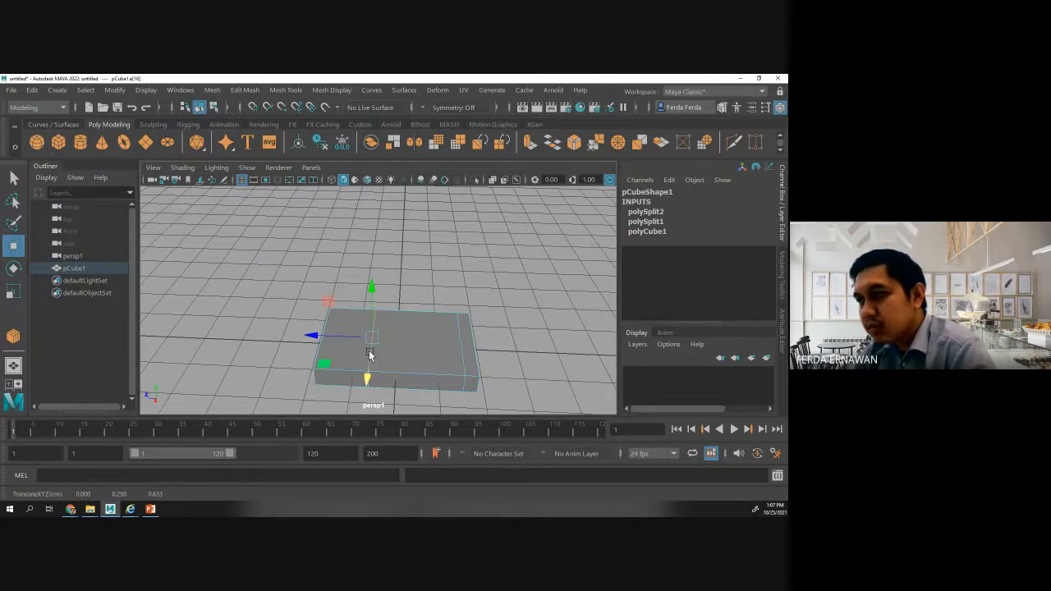
mouse_move(380, 401)
left_mouse_down("alt")
mouse_move(383, 356)
mouse_move(374, 397)
mouse_move(366, 390)
left_mouse_up("alt")
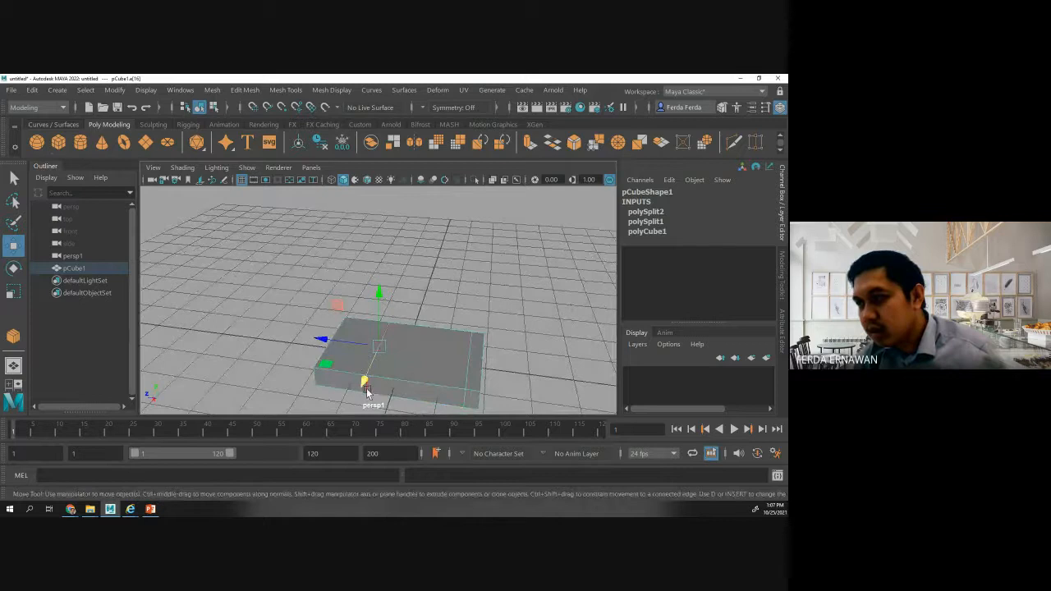
double_click(367, 389)
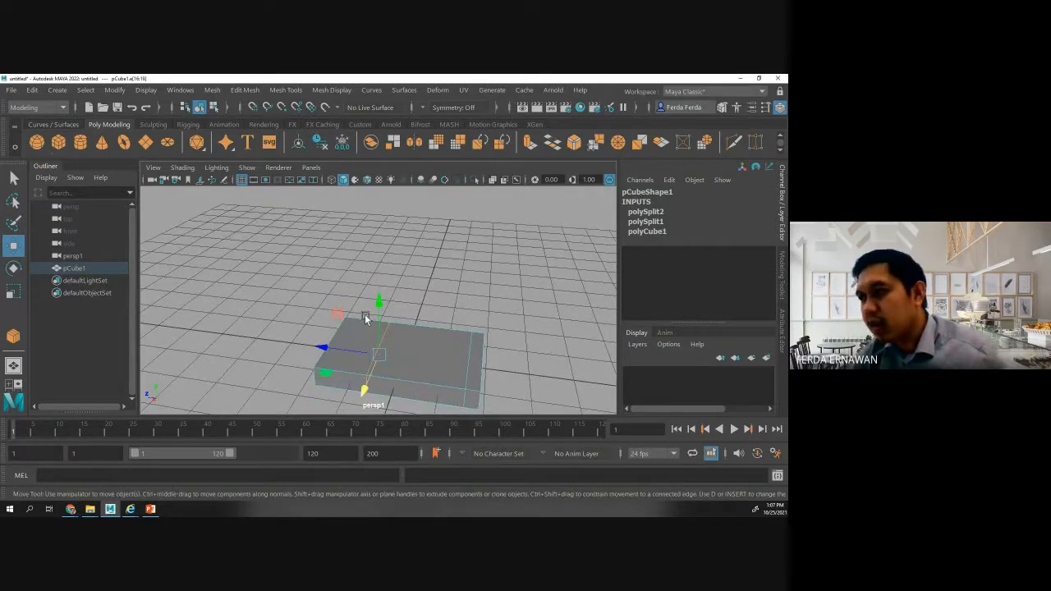
left_click(323, 349)
left_click_drag(323, 348, 289, 343)
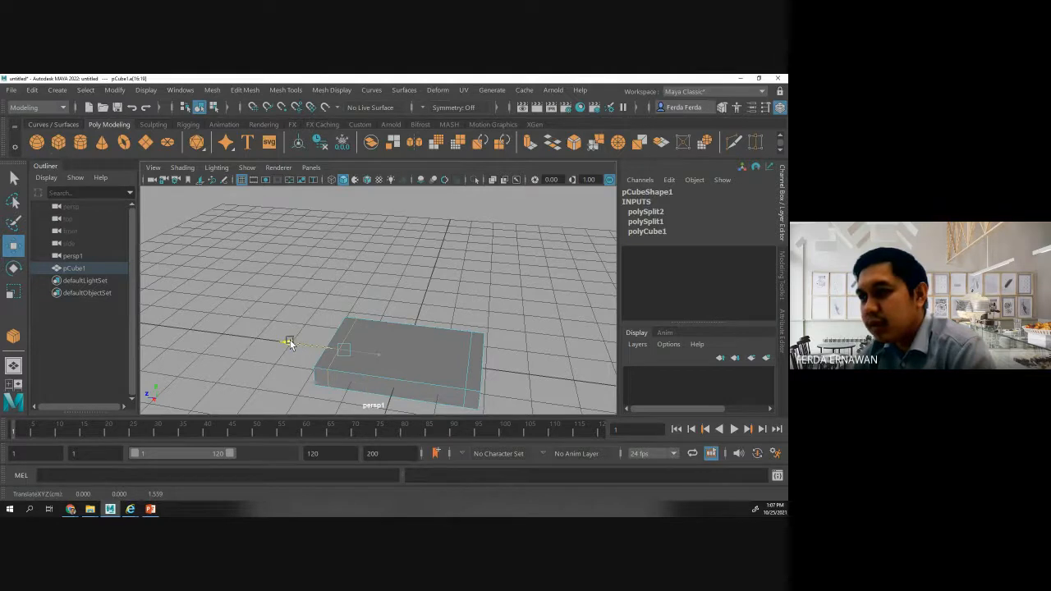
left_click(422, 286)
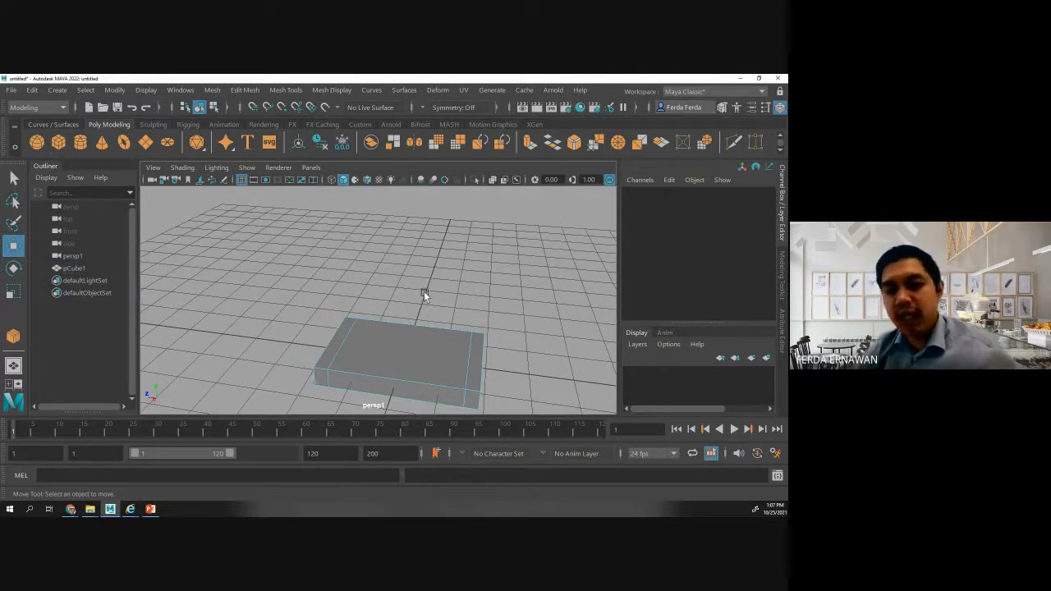
- Marquee-select the block's edges running along X and connect them with two segments, adding two lengthwise edge loops
left_click_drag(521, 369, 437, 361, "alt")
scroll(437, 360, "down", 3)
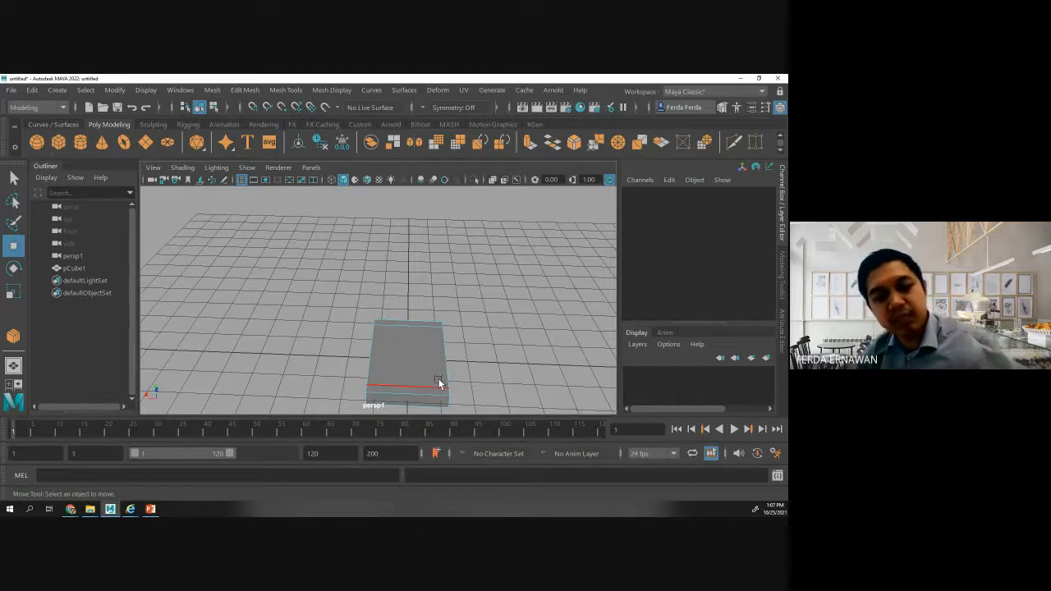
middle_click_drag(436, 383, 429, 320, "alt")
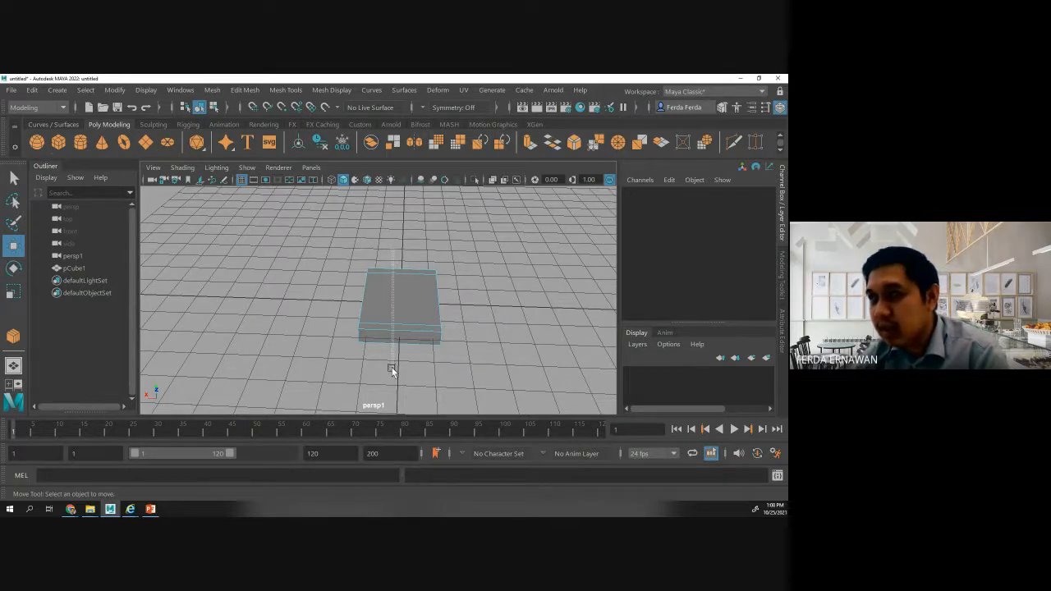
left_click_drag(393, 250, 392, 369)
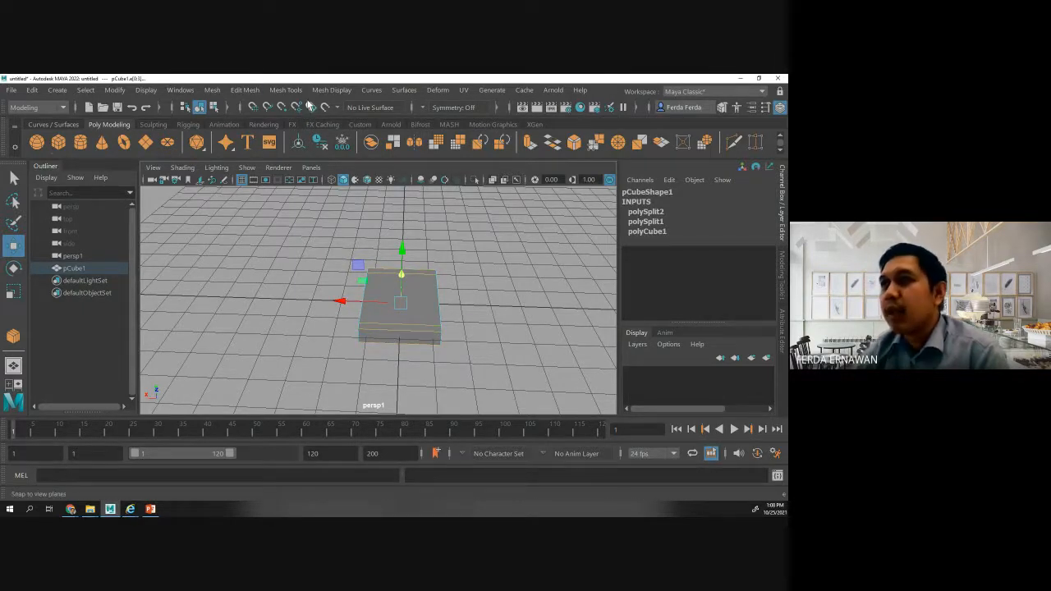
left_click(276, 92)
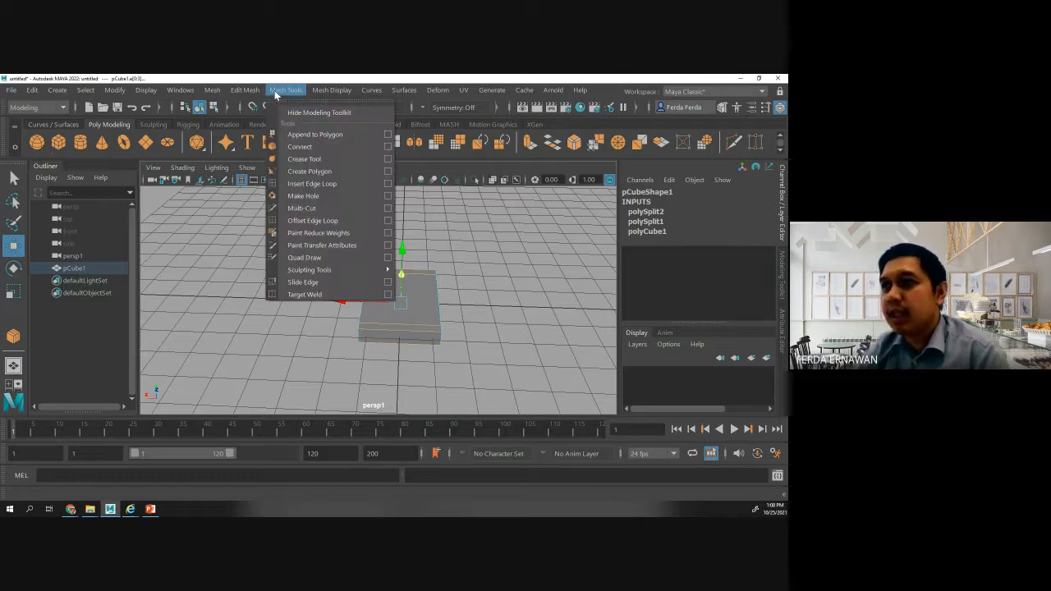
left_click(297, 146)
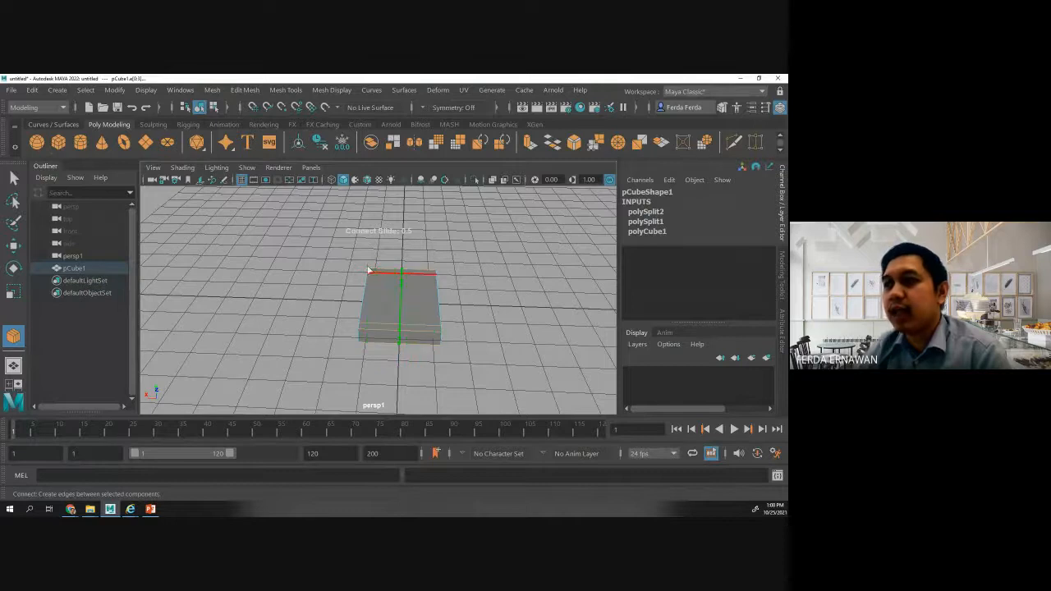
middle_click_drag(539, 269, 393, 268)
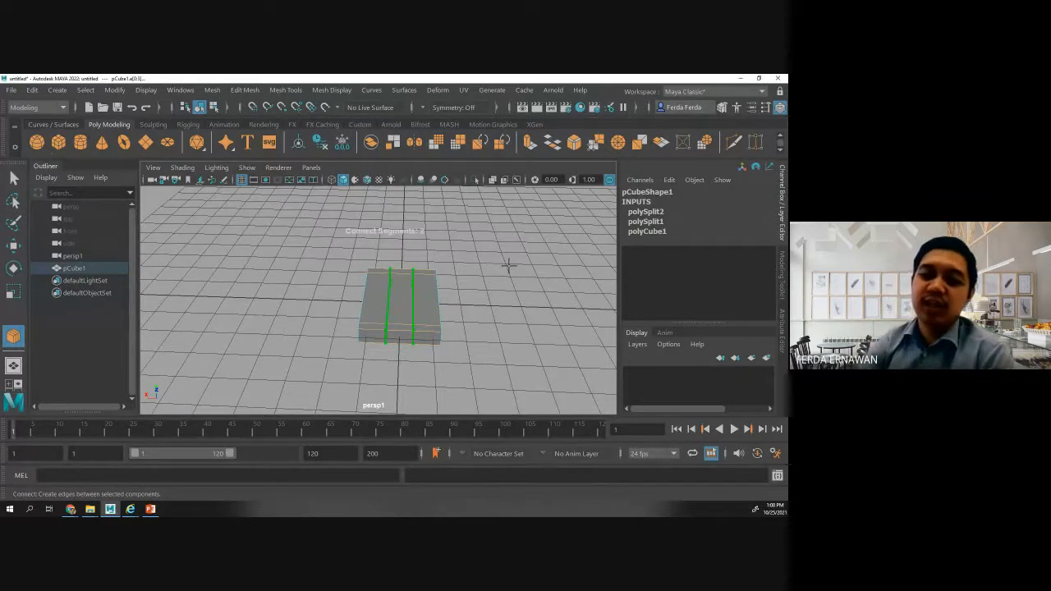
key("w")
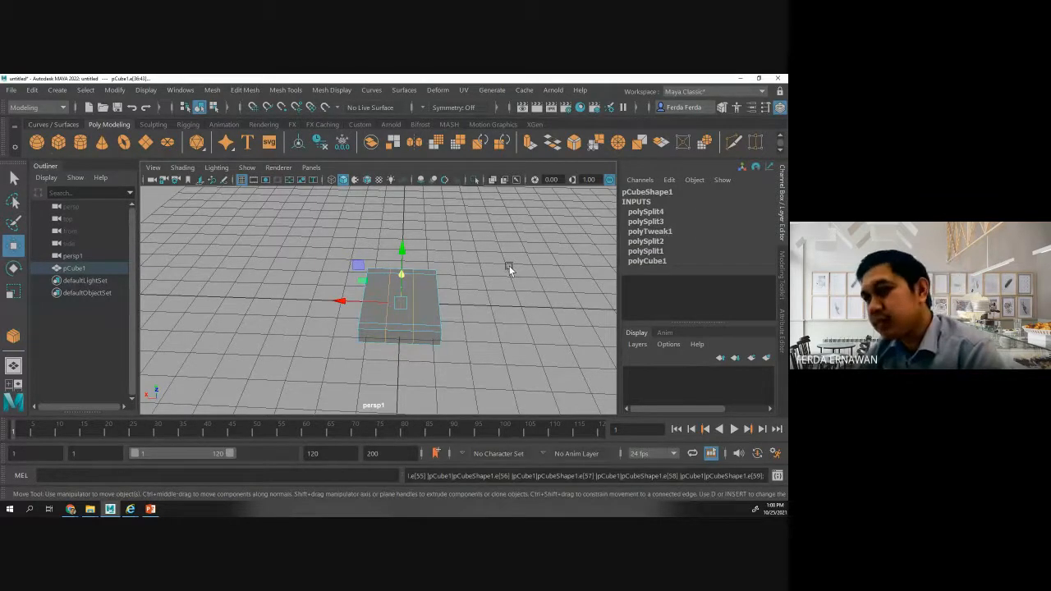
- Select the lengthwise edge loop on the positive X side and move it along X to about 0.91, near the block's side
left_click(345, 245)
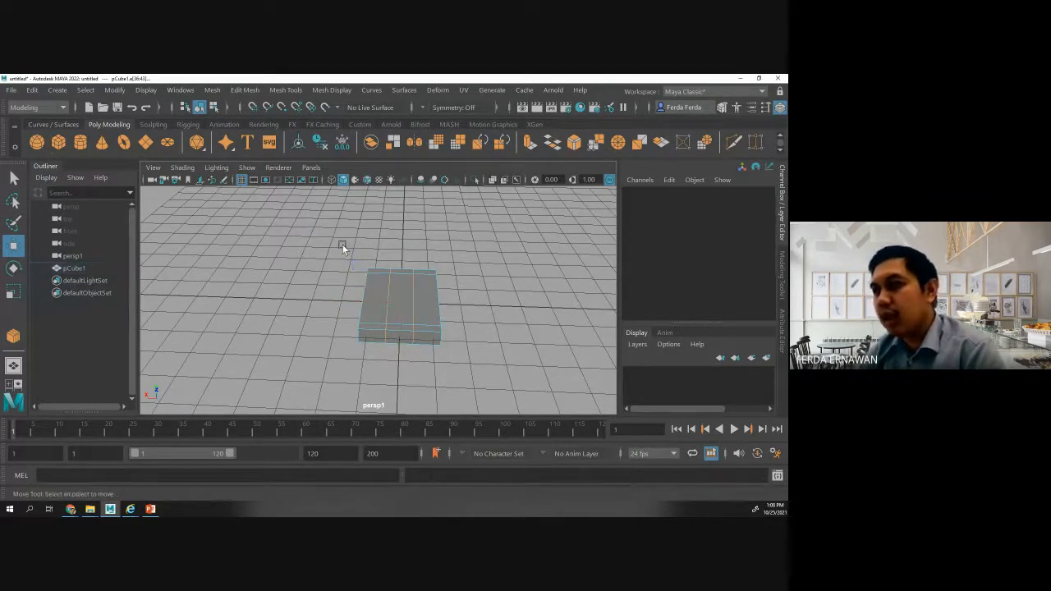
left_click(385, 332)
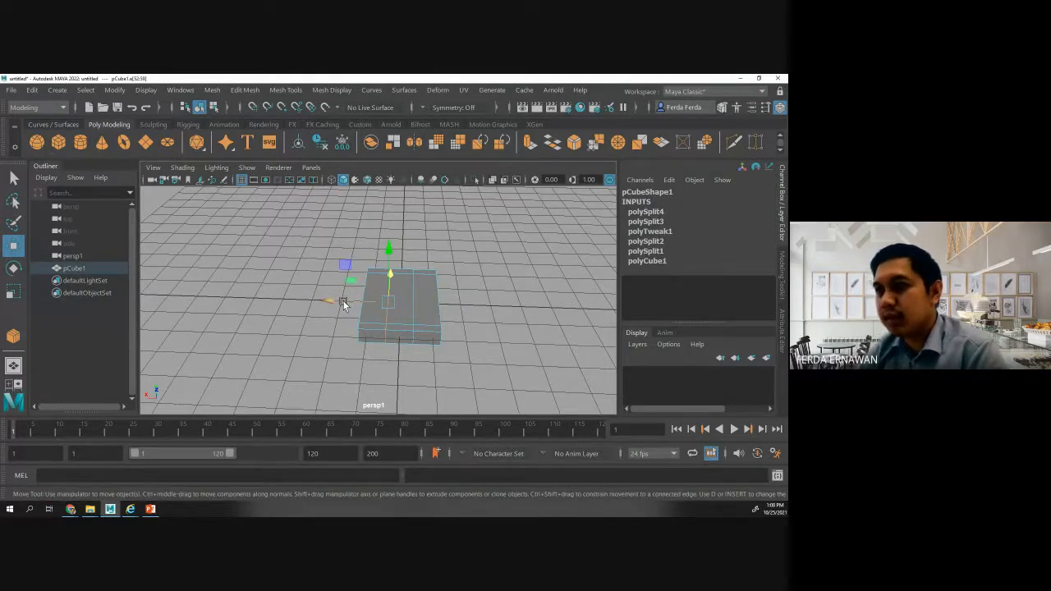
left_click_drag(344, 305, 316, 302)
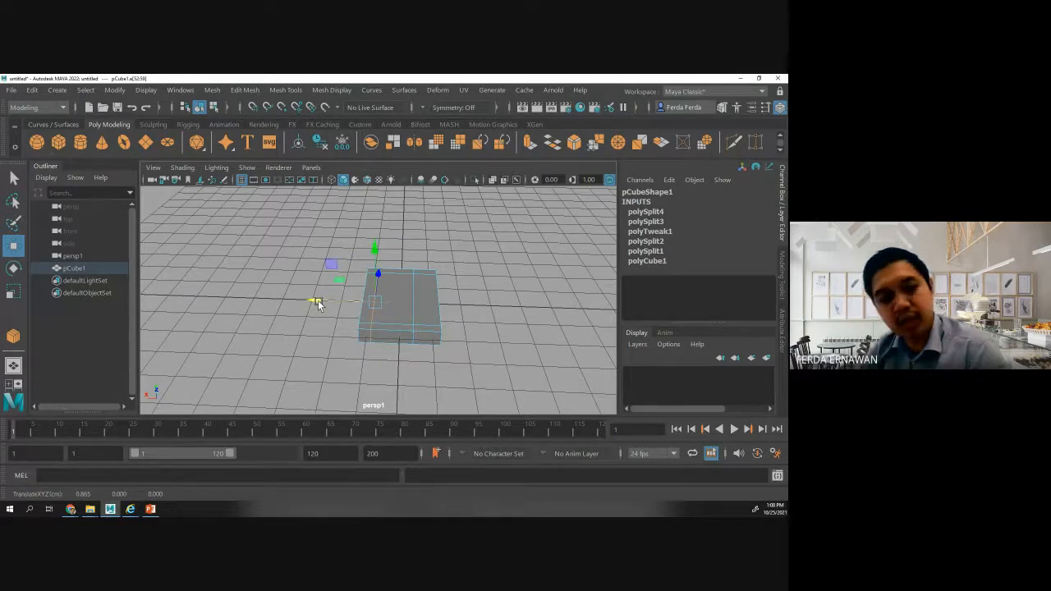
mouse_move(350, 355)
left_mouse_down("alt")
mouse_move(349, 376)
mouse_move(348, 361)
left_mouse_up("alt")
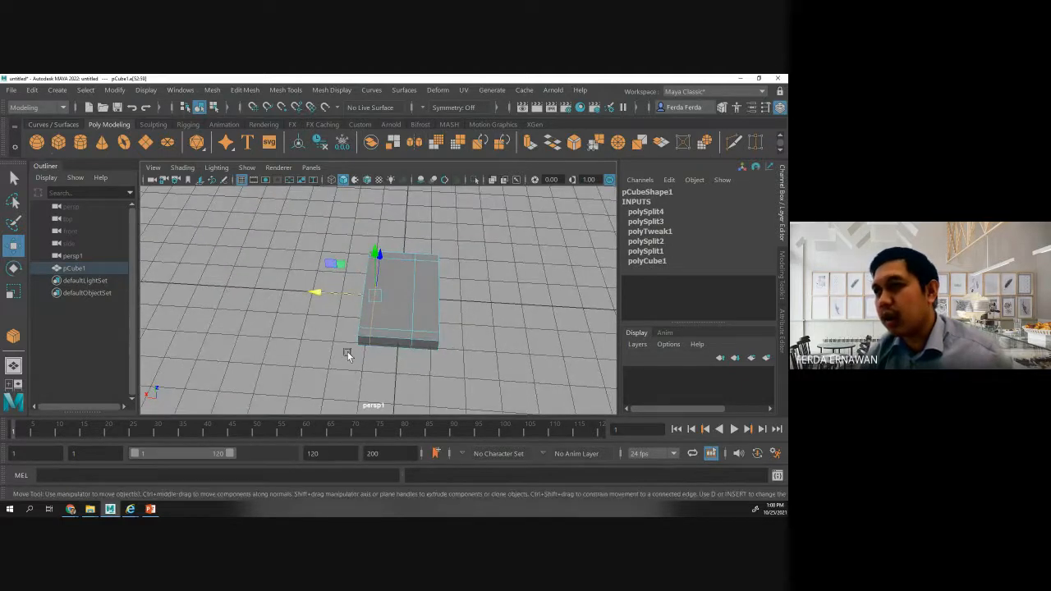
left_click_drag(335, 294, 332, 295)
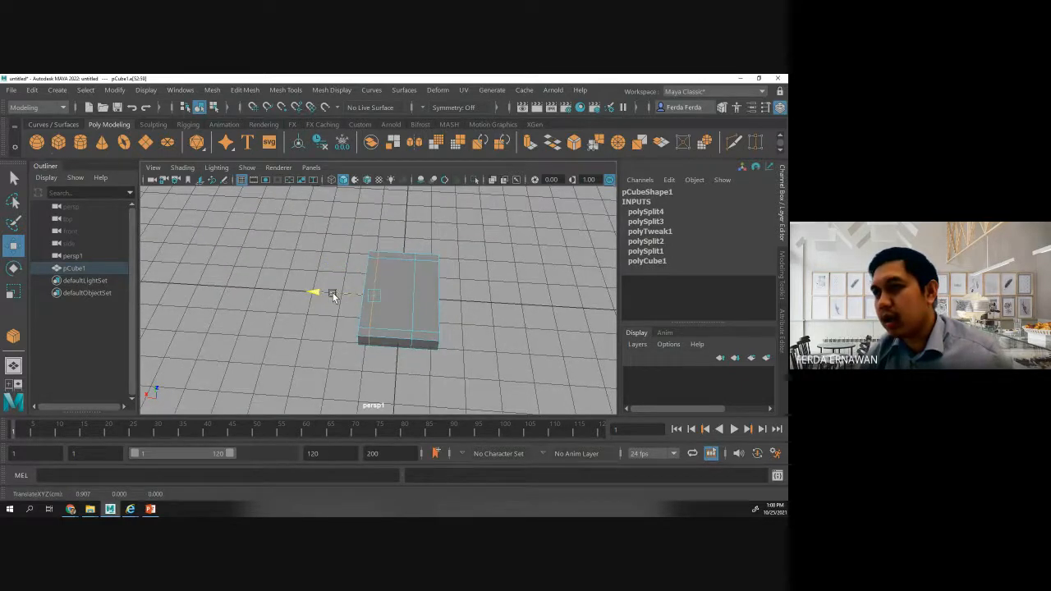
- Move the other lengthwise edge loop along X close to the block's negative X side, fine-tune its position, and clear the selection
left_click(412, 302)
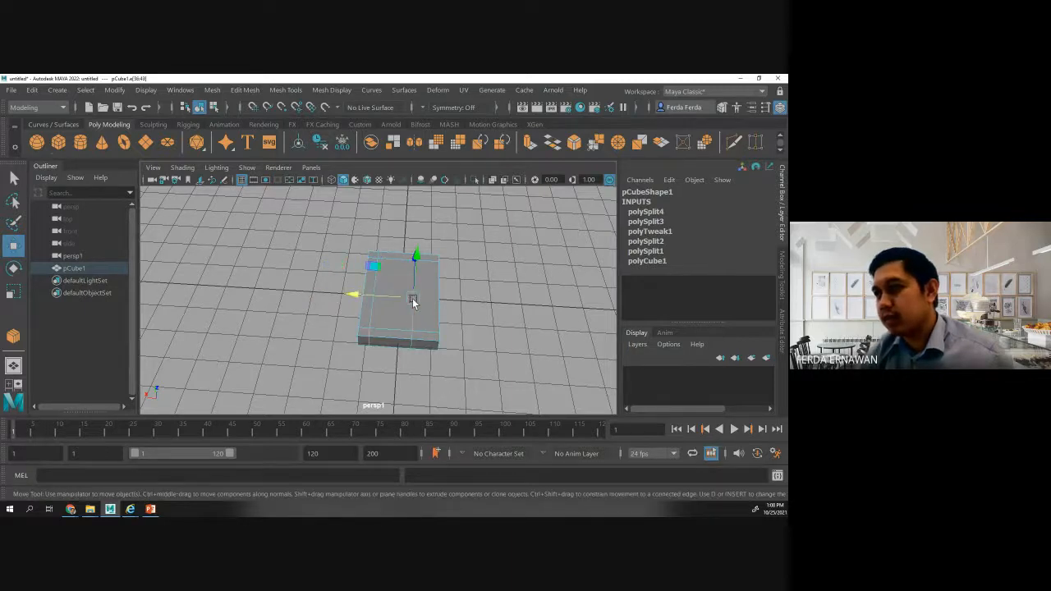
left_click_drag(381, 292, 392, 298)
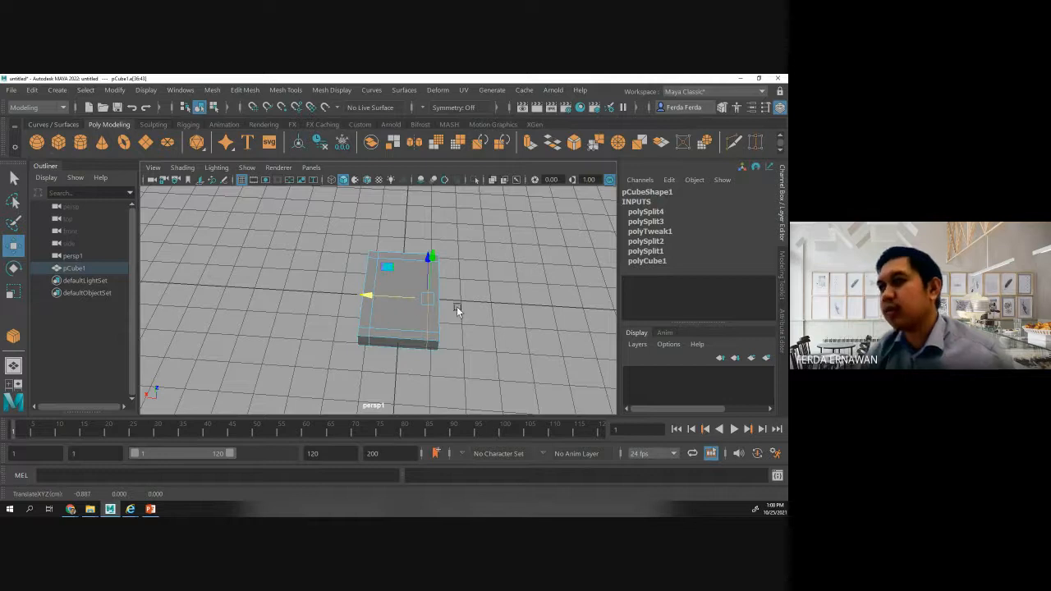
left_click(456, 308)
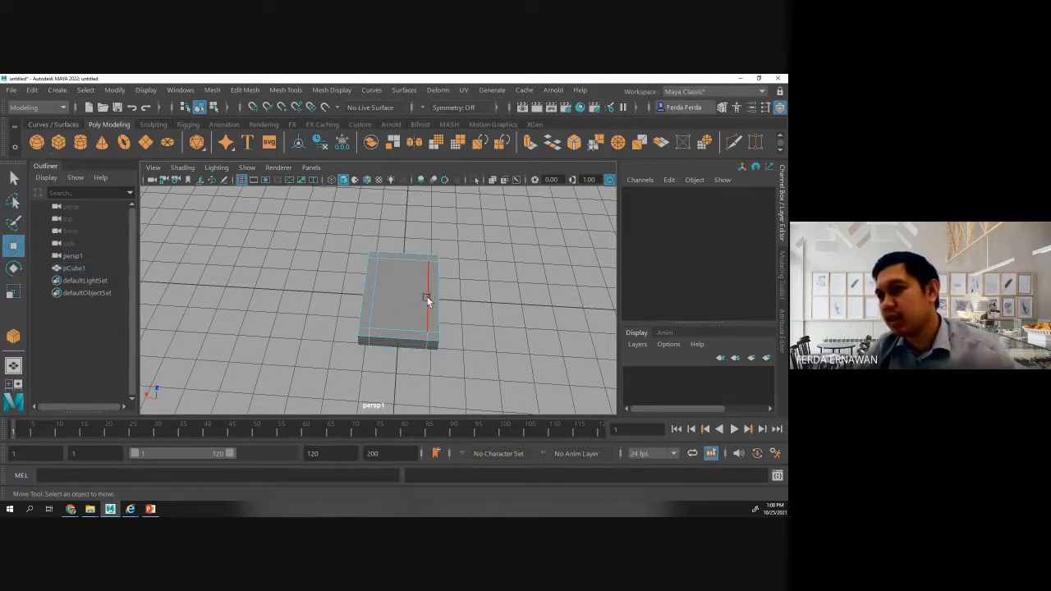
left_click(428, 301)
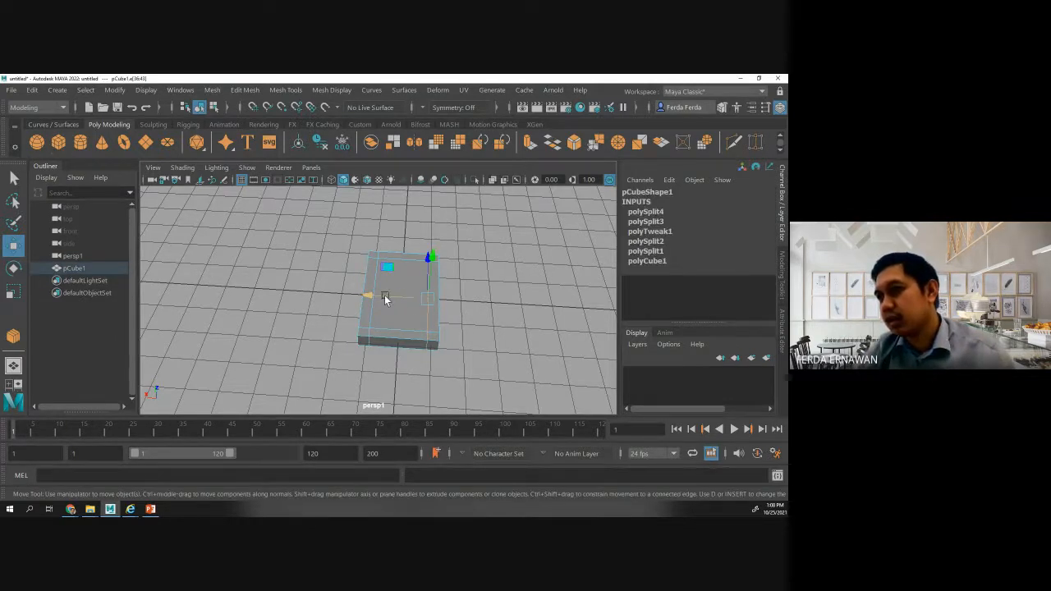
left_click_drag(386, 300, 389, 298)
left_click(454, 296)
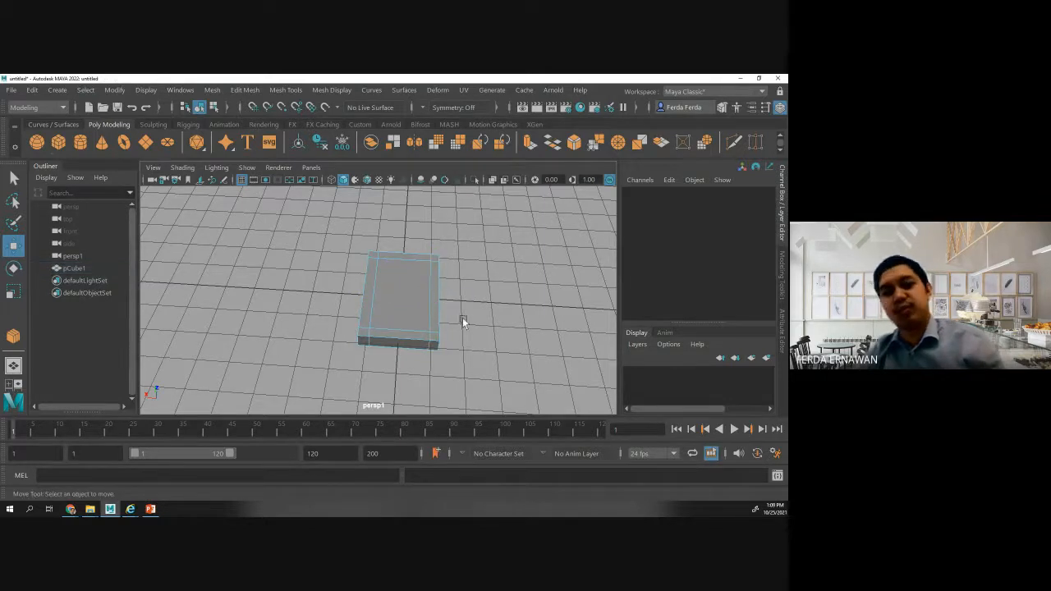
- Switch to the student's shared Maya scene and examine the flat block's edge loops from several angles
mouse_move(387, 361)
left_mouse_down("alt")
mouse_move(403, 342)
mouse_move(367, 329)
mouse_move(318, 339)
mouse_move(390, 351)
left_mouse_up("alt")
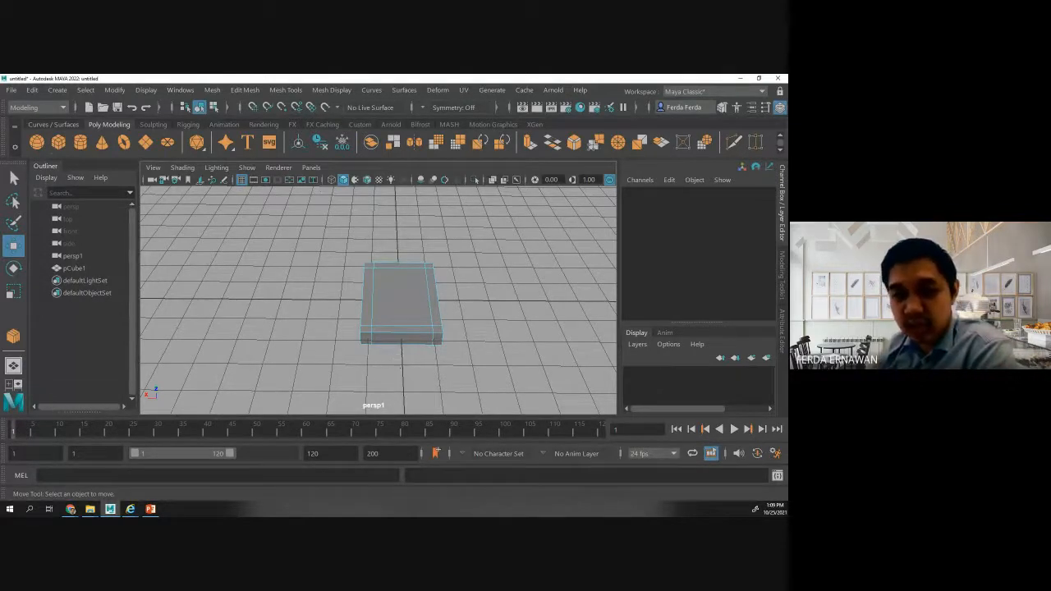
left_click(71, 509)
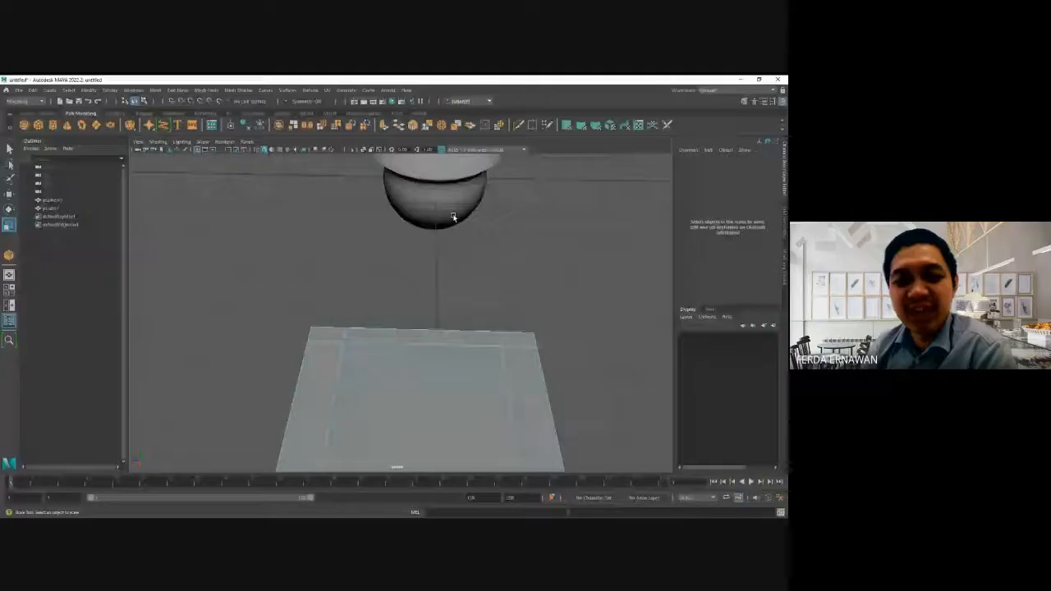
left_click(455, 342)
scroll(548, 347, "down", 2)
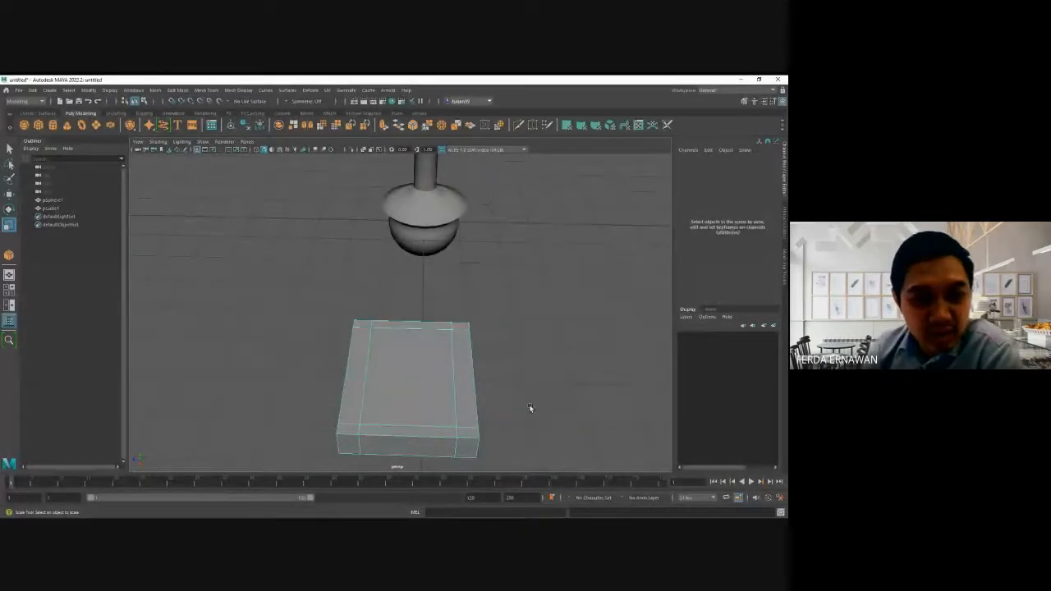
left_click_drag(518, 407, 485, 401, "alt")
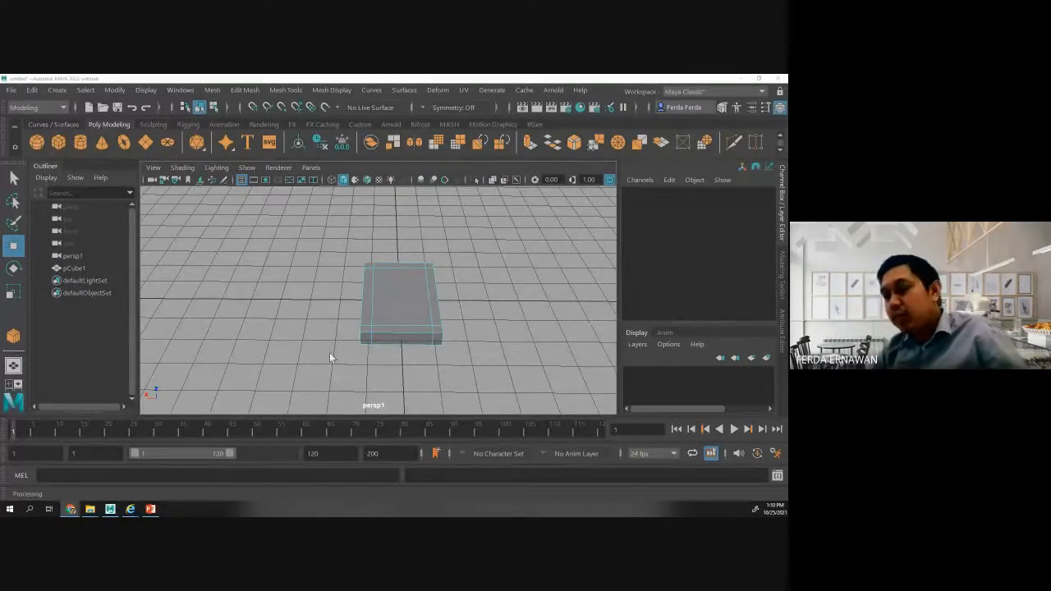
- Back in the demonstration scene, switch the block to face selection and select the four small corner faces on its underside
left_click_drag(329, 353, 239, 352, "alt")
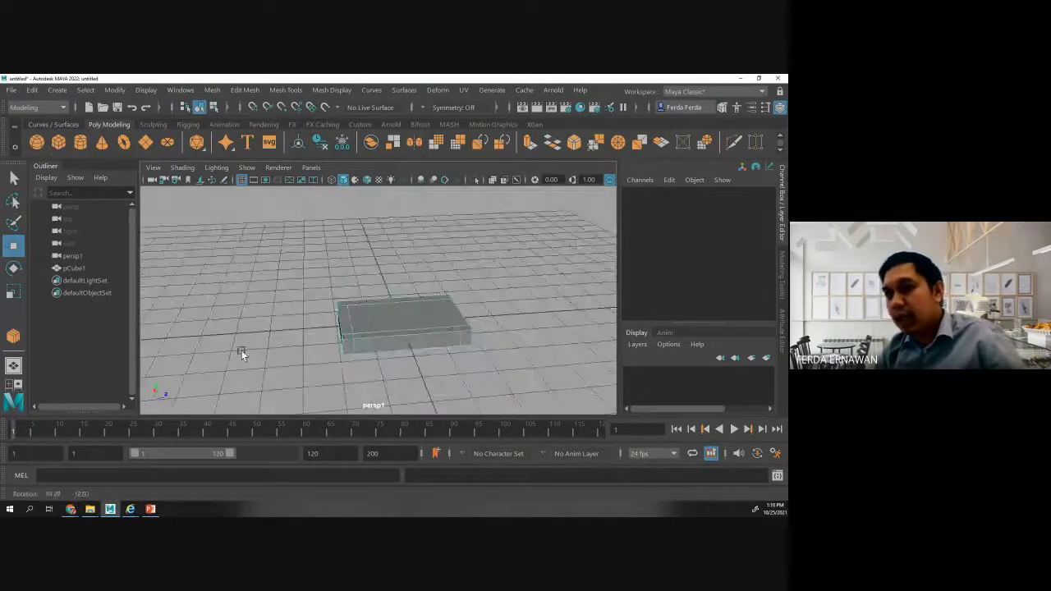
left_click_drag(357, 374, 386, 297, "alt")
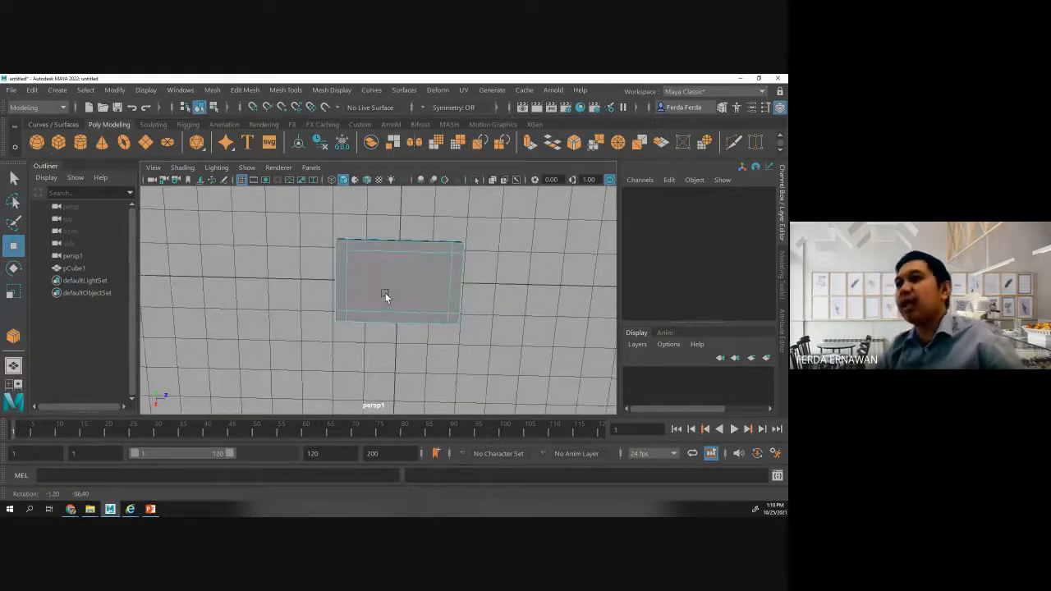
right_click(341, 244)
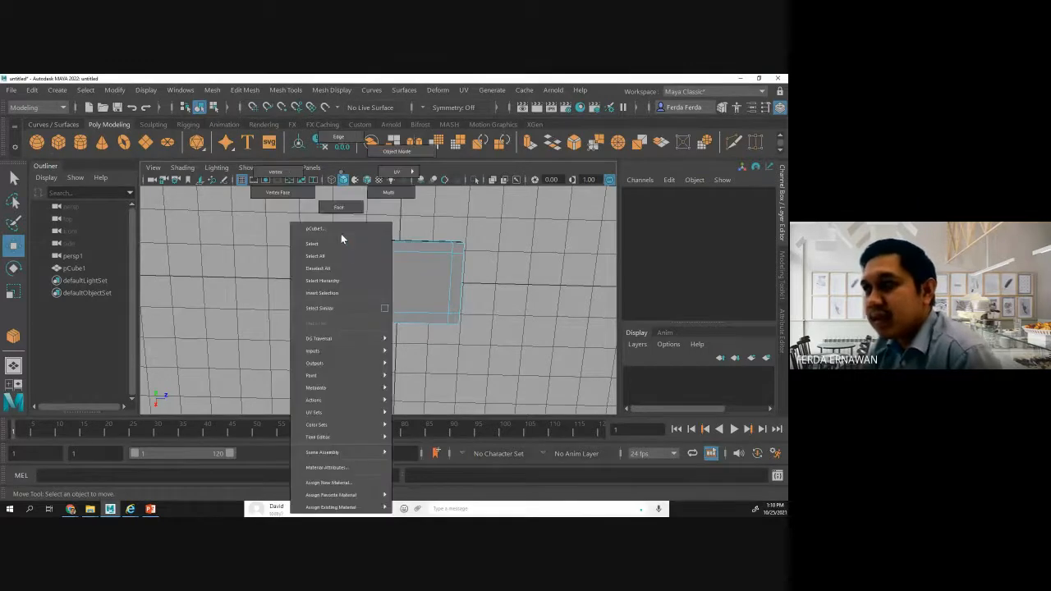
left_click(340, 208)
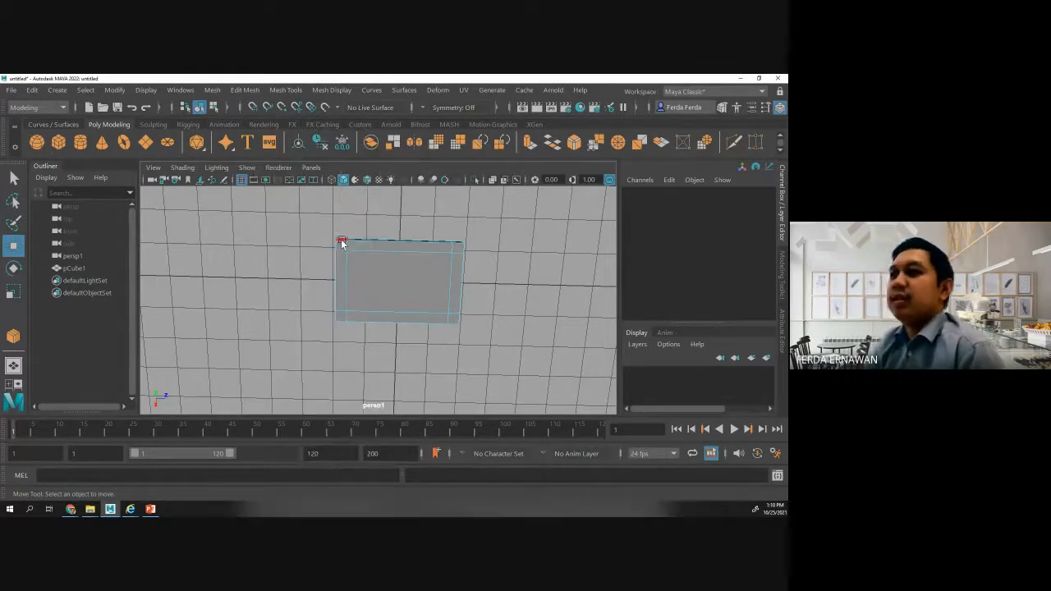
left_click(342, 244)
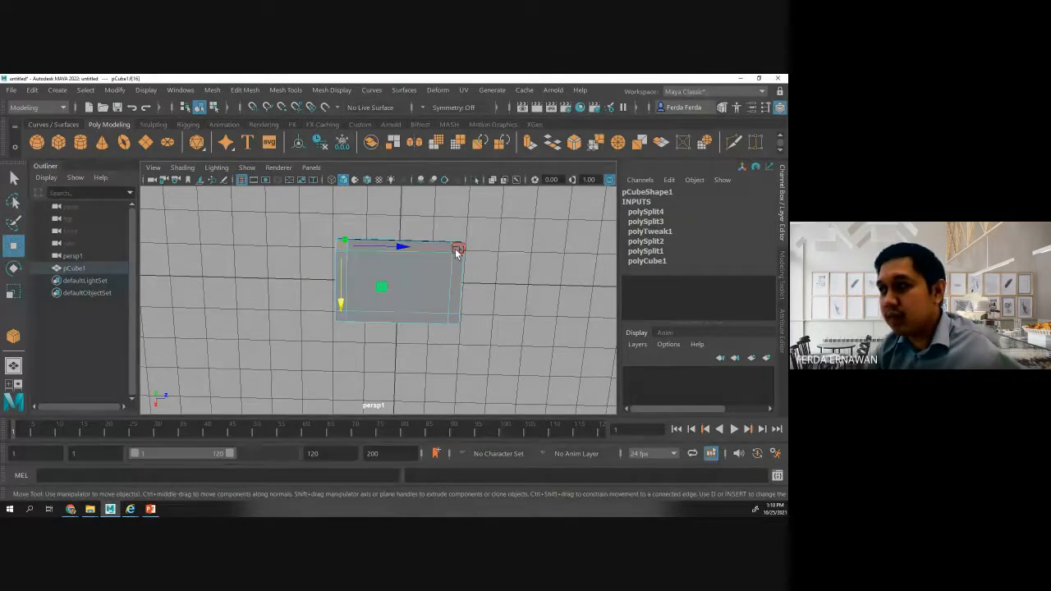
left_click(460, 287)
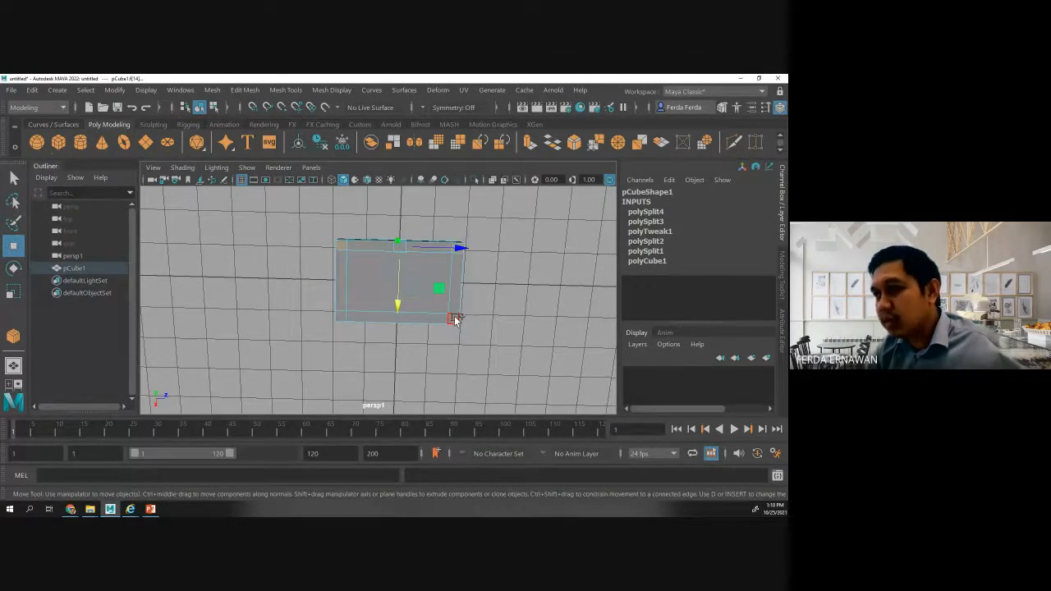
left_click(340, 315)
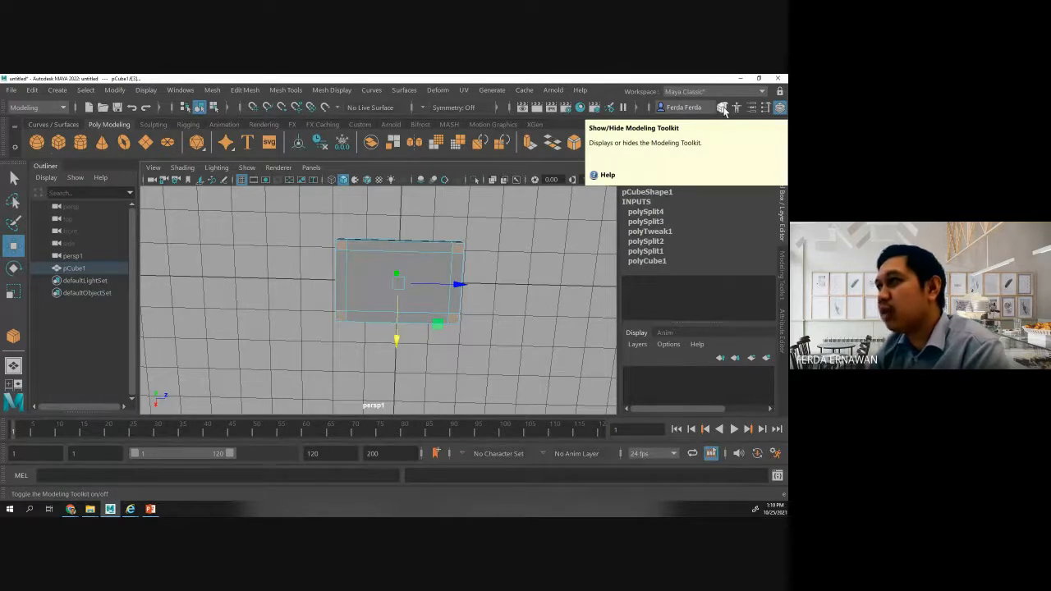
- Extrude the four underside corner faces into legs with Thickness 1.4 and Local Translate Z about 0.222, and clear the selection
left_click(723, 109)
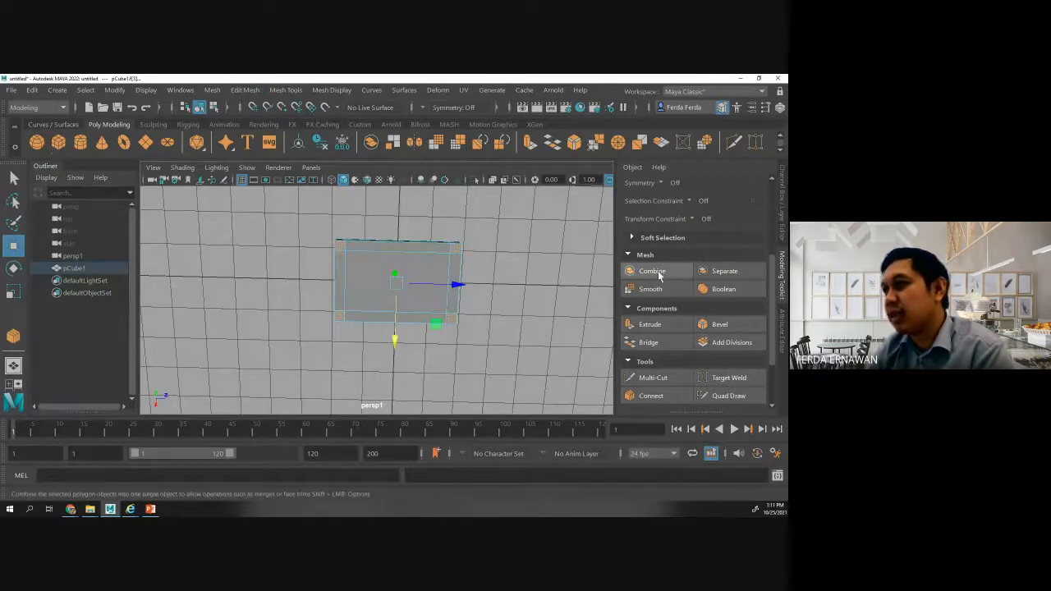
left_click(649, 325)
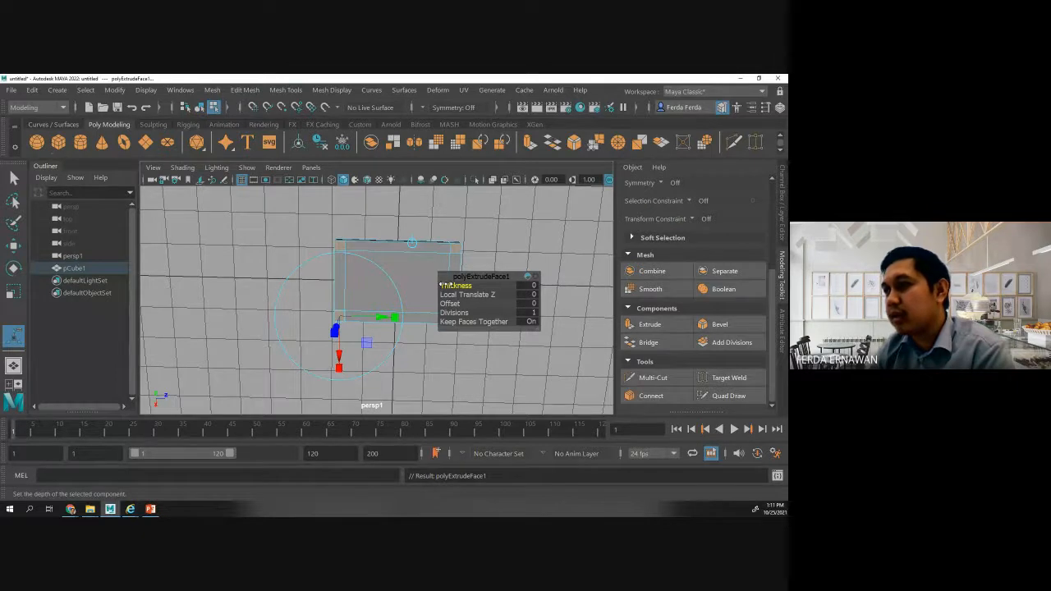
left_click_drag(442, 285, 455, 286)
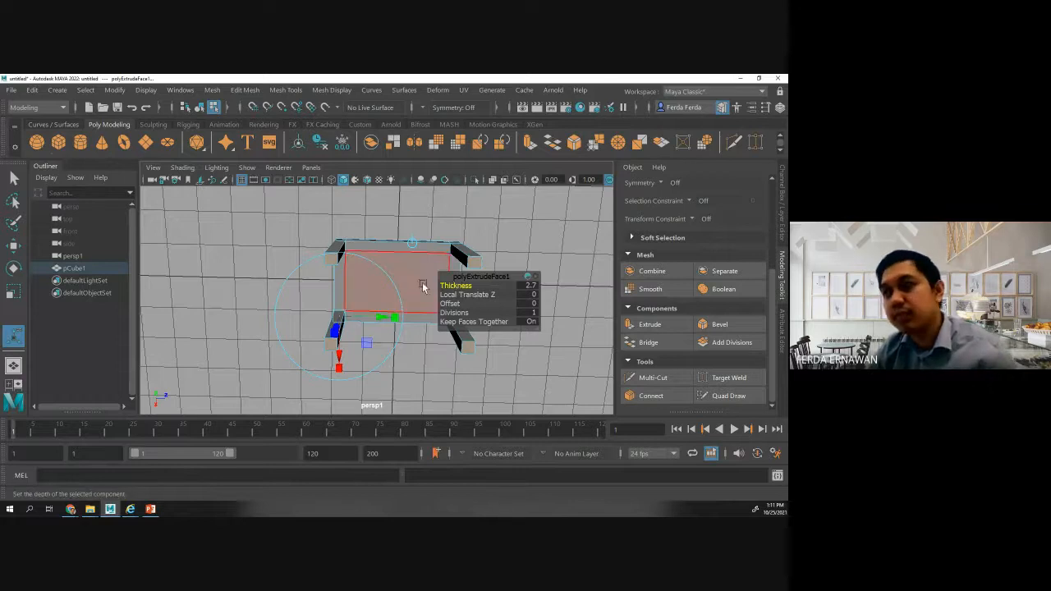
left_click_drag(423, 285, 467, 285, "alt")
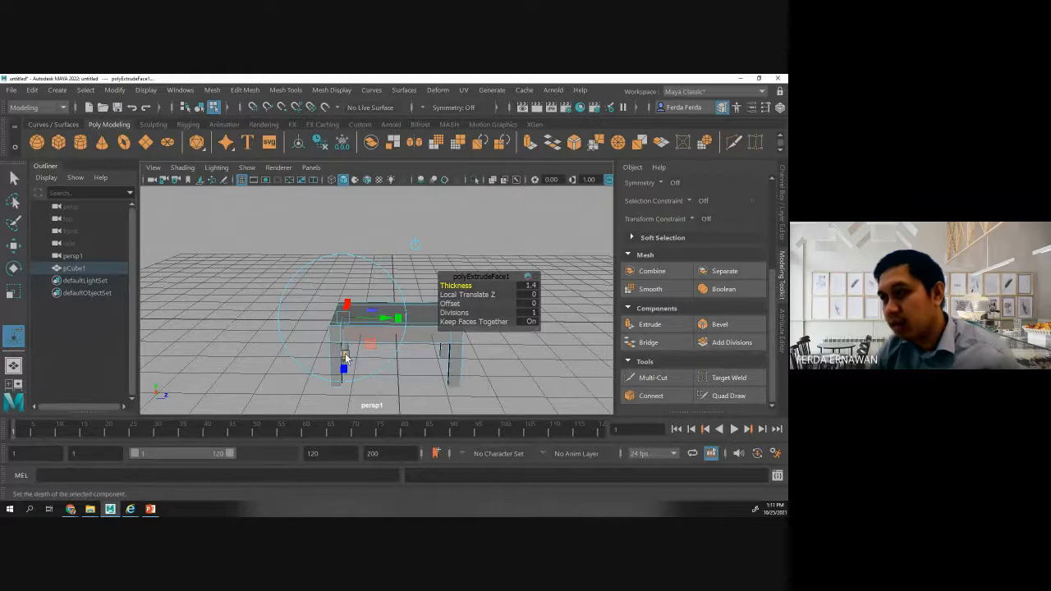
mouse_move(345, 357)
left_mouse_down()
mouse_move(349, 388)
mouse_move(343, 342)
mouse_move(345, 387)
mouse_move(343, 348)
mouse_move(358, 363)
left_mouse_up()
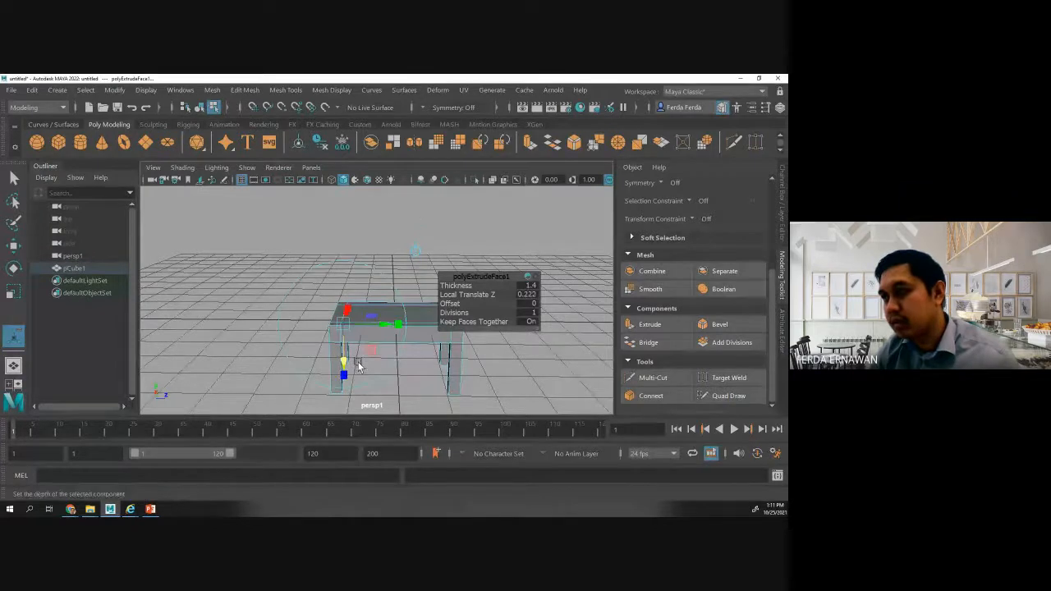
left_click(489, 356)
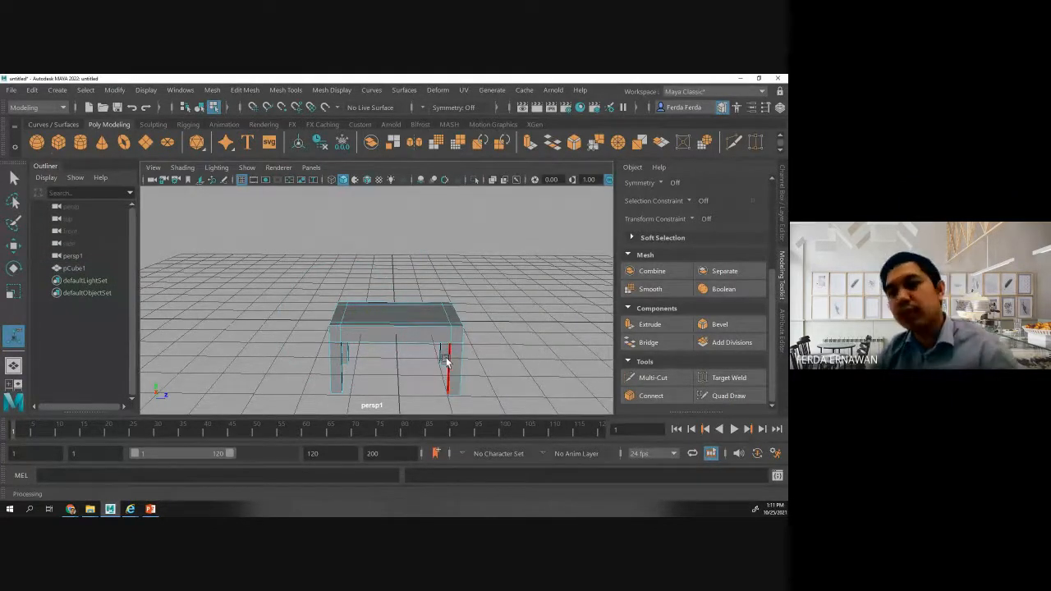
- Select the four small corner faces on the block's upper side
left_click_drag(374, 369, 423, 365, "alt")
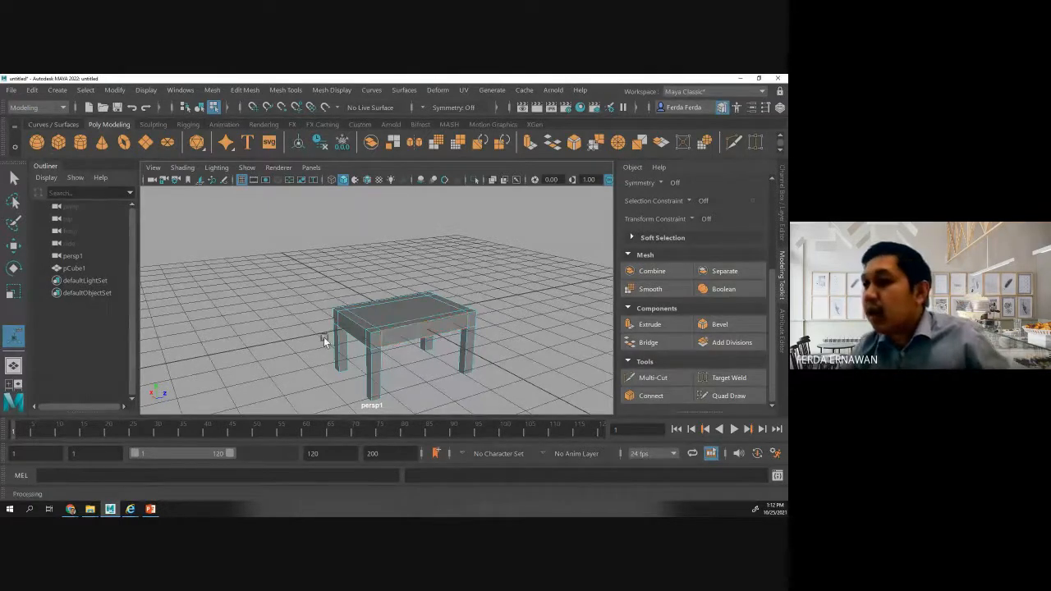
mouse_move(458, 316)
left_mouse_down("alt")
mouse_move(490, 301)
mouse_move(477, 314)
mouse_move(441, 312)
mouse_move(464, 319)
left_mouse_up("alt")
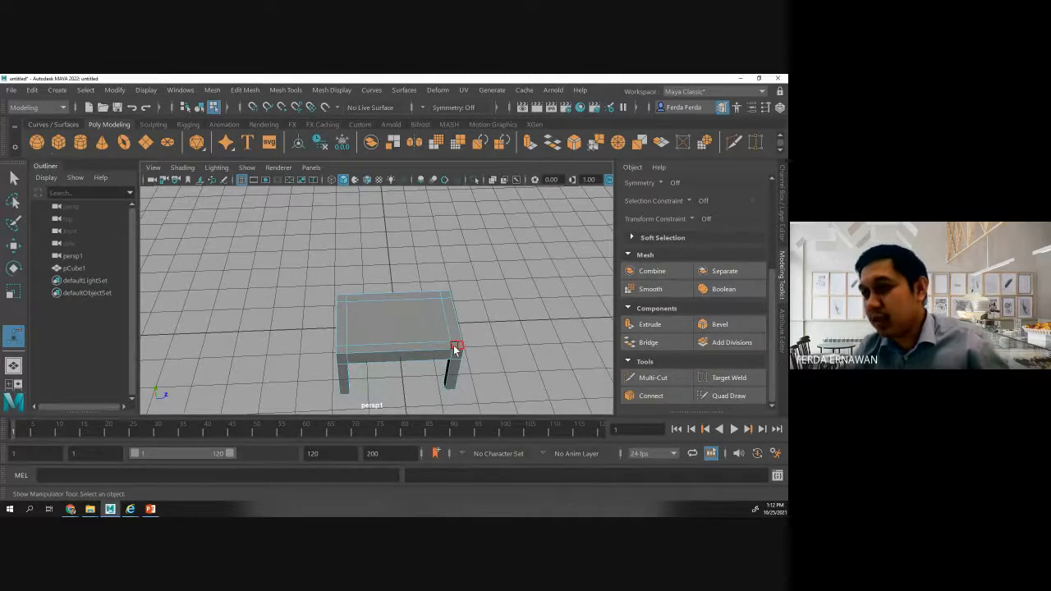
left_click(458, 346)
left_click(486, 340)
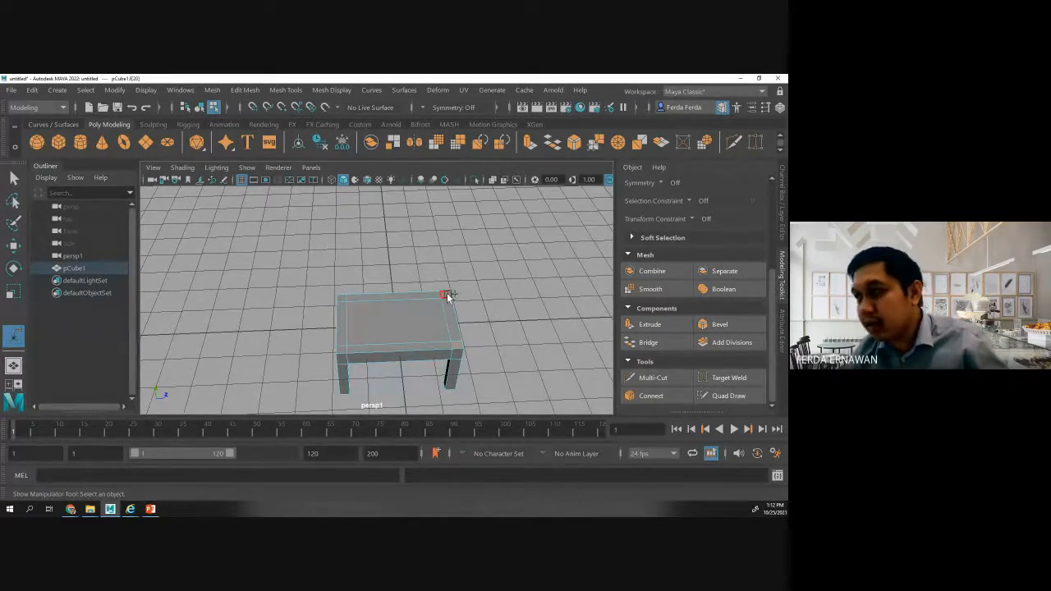
left_click(447, 296)
left_click(342, 300)
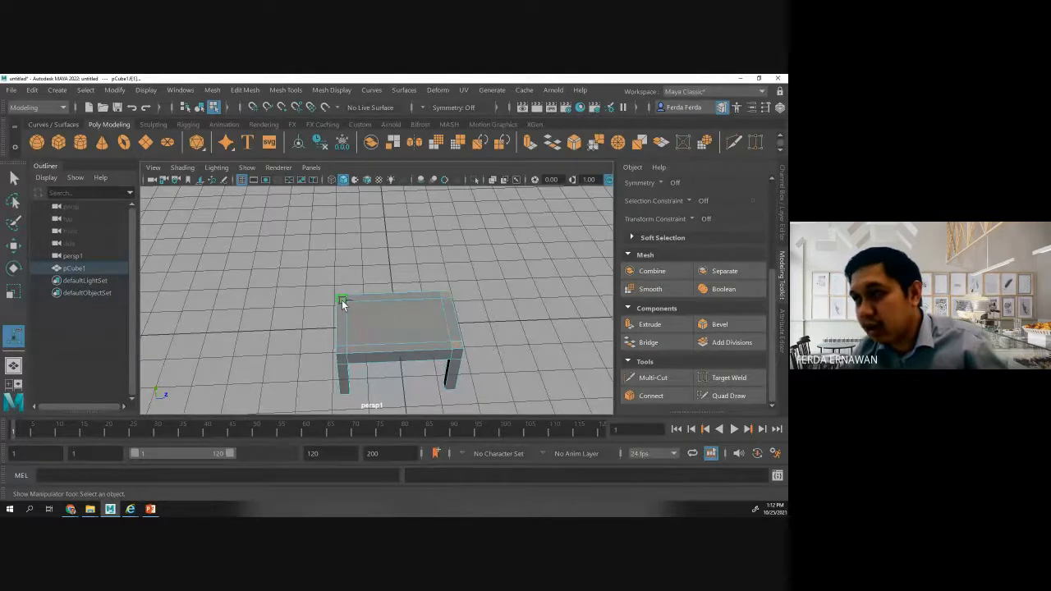
left_click(342, 353, "shift")
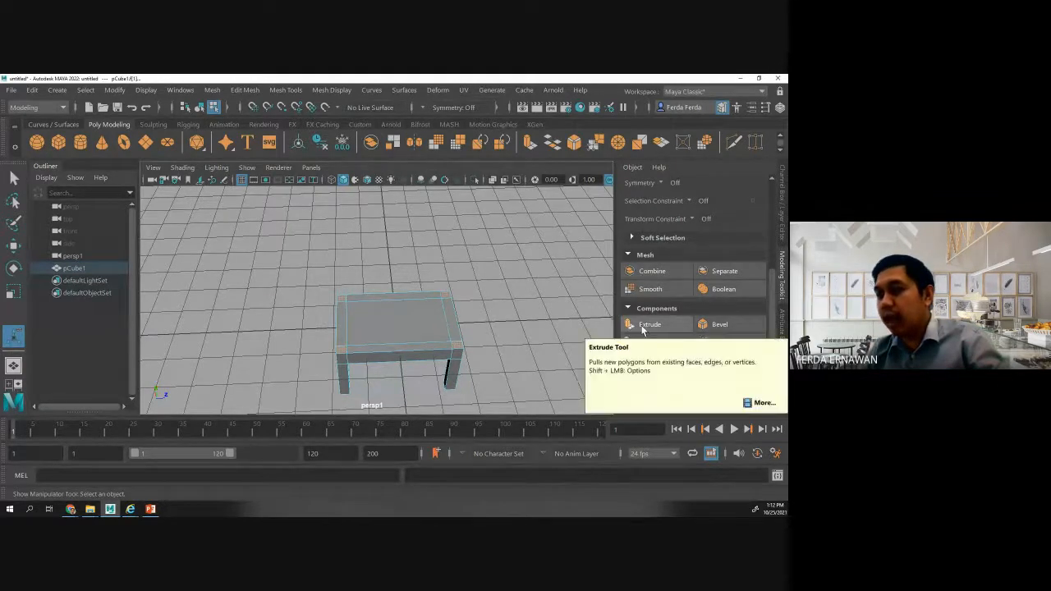
- Extrude the four upper corner faces upward by about 0.563 in Local Translate Z, moving the extrude settings clear of the model
left_click_drag(533, 353, 530, 335, "alt")
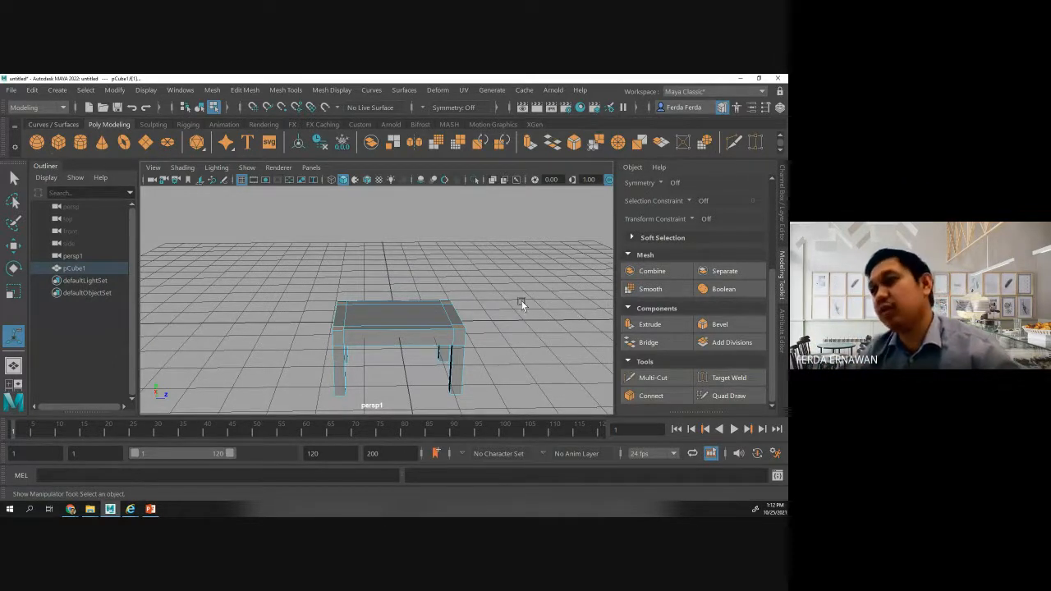
key("ctrl+e")
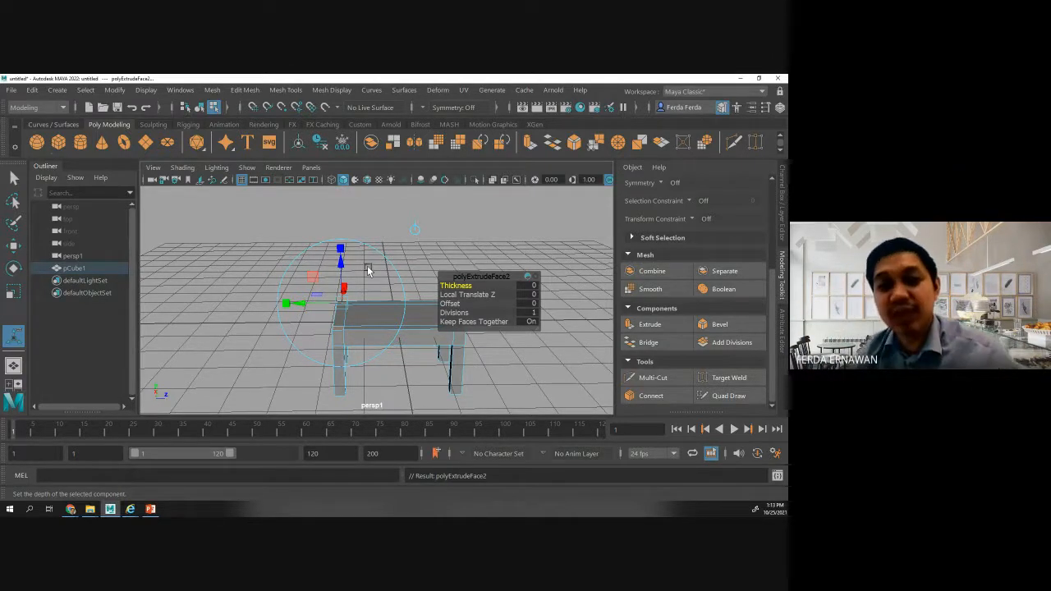
left_click_drag(343, 266, 343, 249)
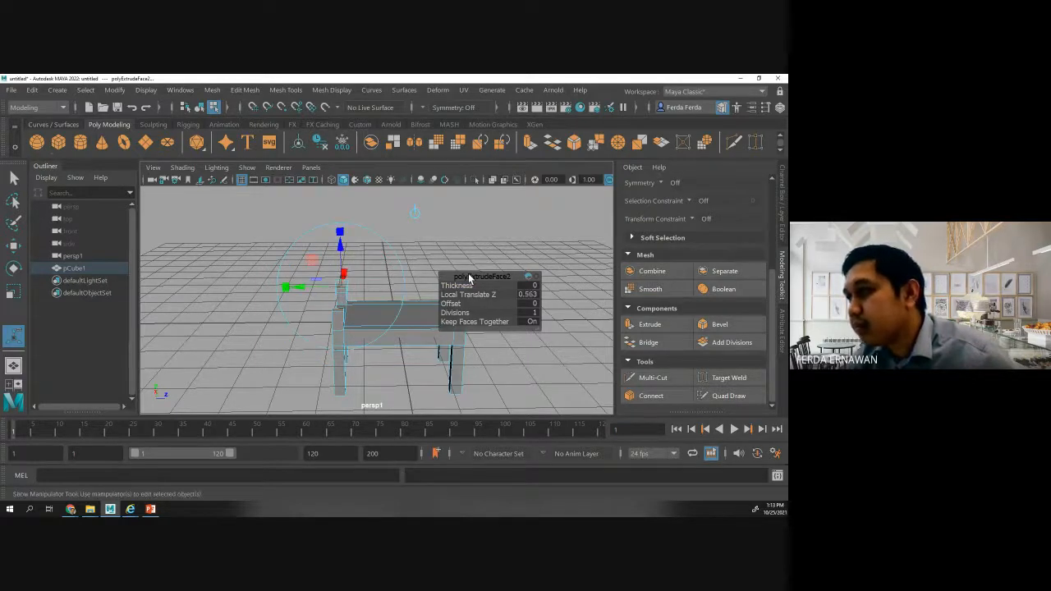
left_click_drag(469, 276, 530, 247)
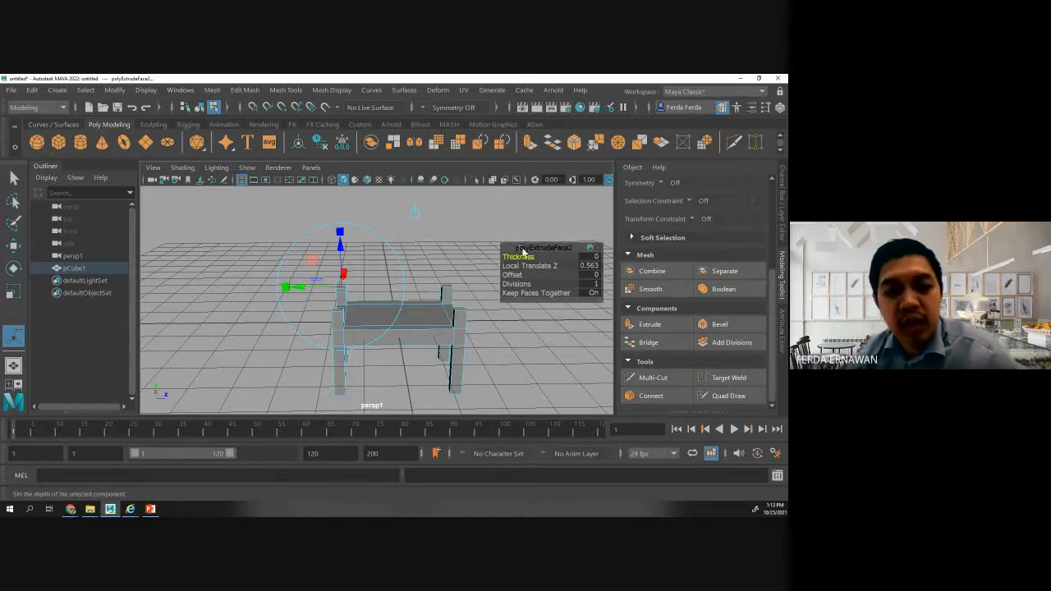
- Extrude the four post ends upward again with Local Translate Z about 0.717, and clear the selection
key("ctrl+e")
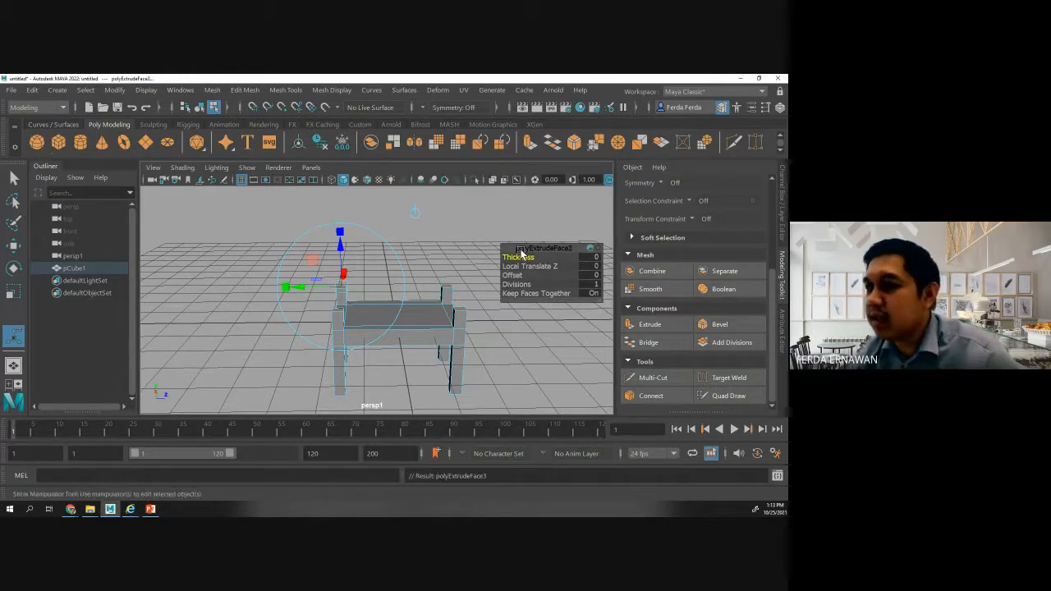
left_click_drag(341, 244, 342, 226)
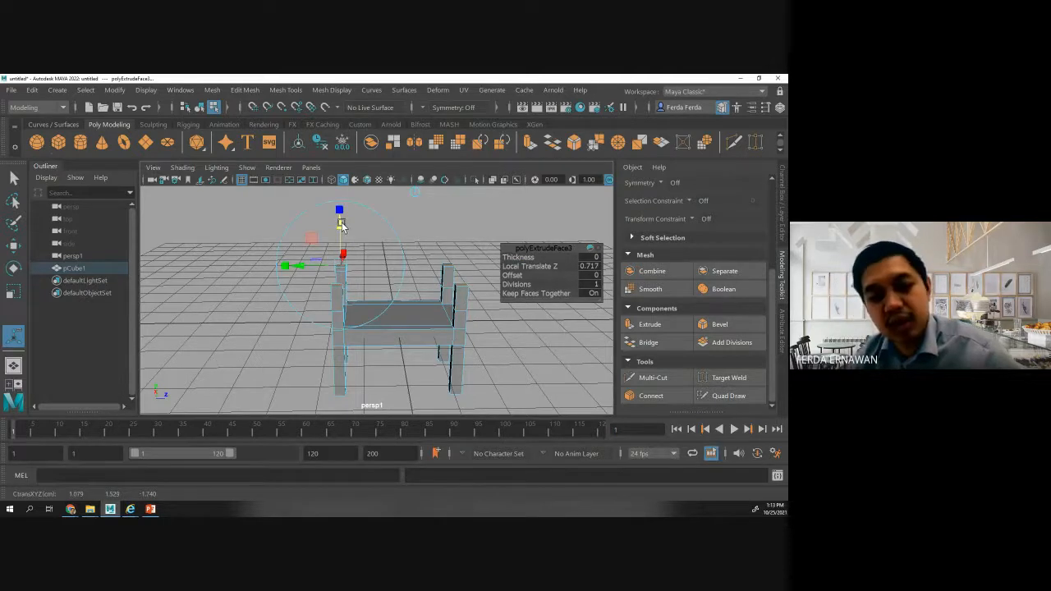
left_click(444, 239)
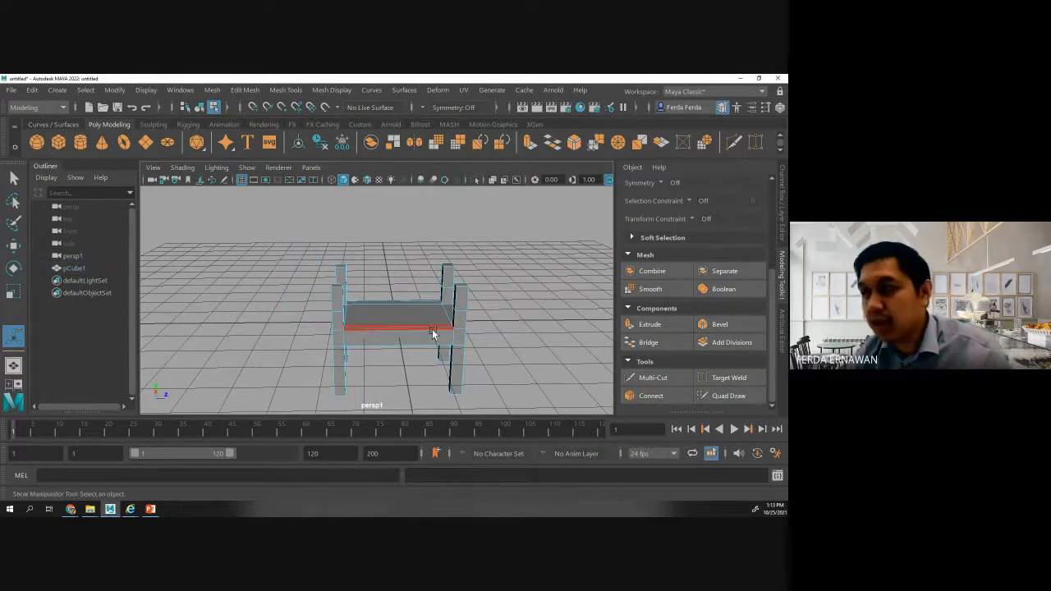
- Select the top faces of the two rear posts and extrude them upward with Local Translate Z about 1.937
left_click_drag(499, 326, 499, 340, "alt")
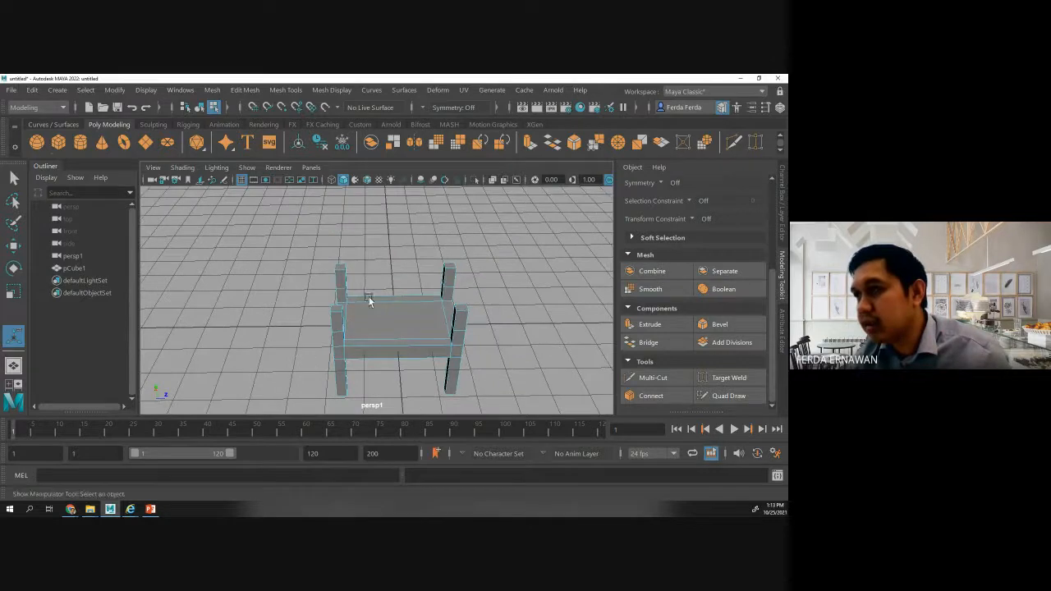
left_click(338, 270)
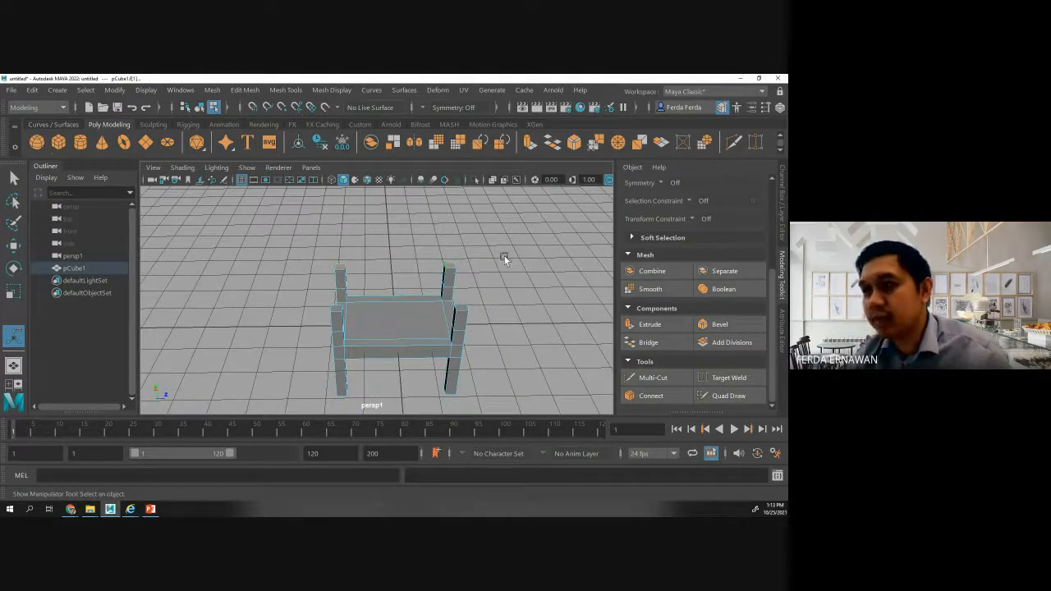
key("ctrl+e")
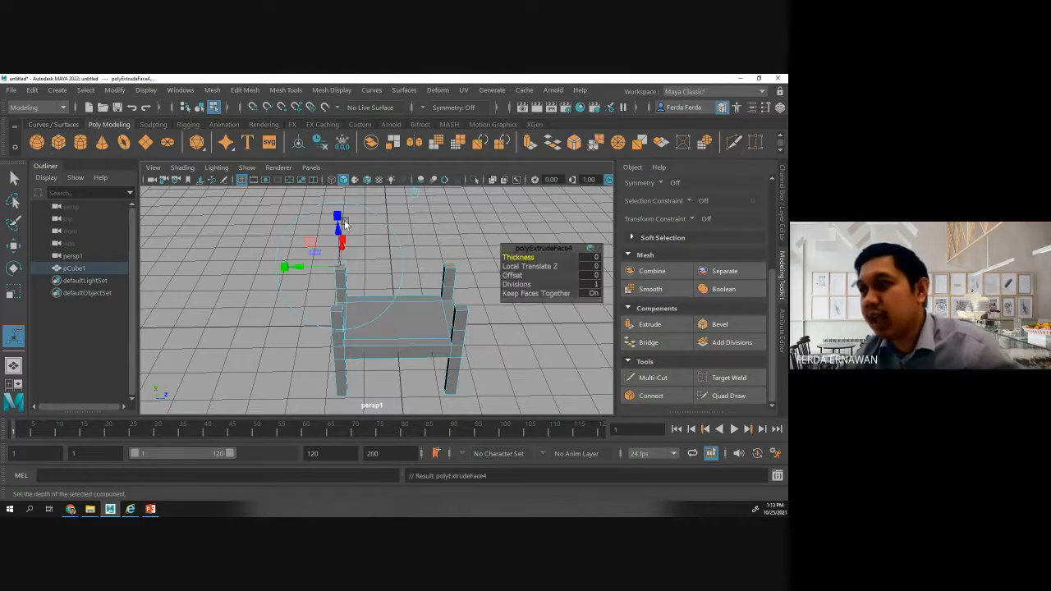
left_click_drag(336, 228, 331, 168)
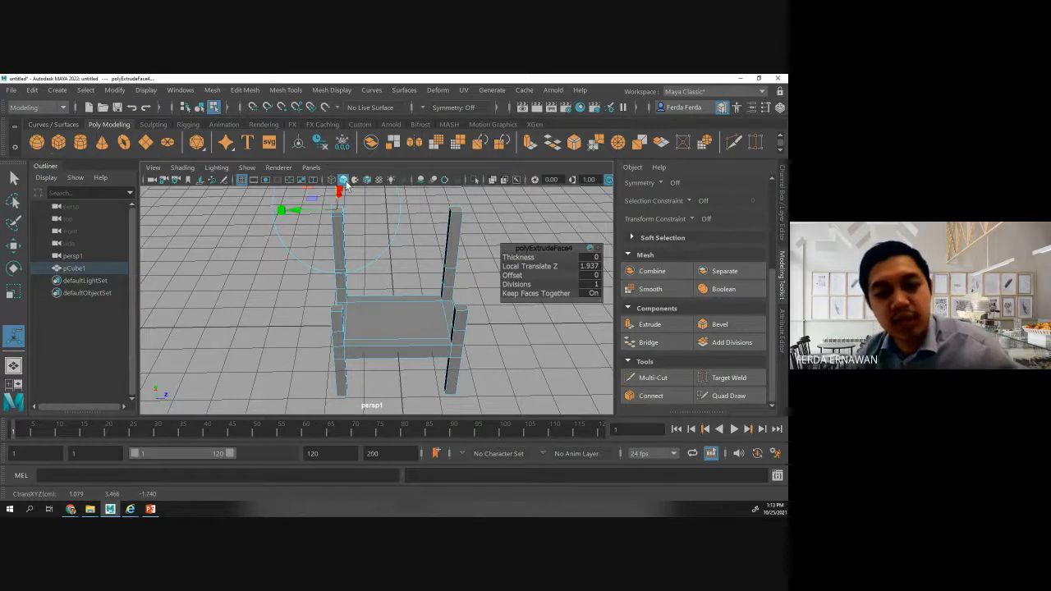
- Extrude the two rear posts' top faces once more with Local Translate Z about 0.413
key("ctrl+e")
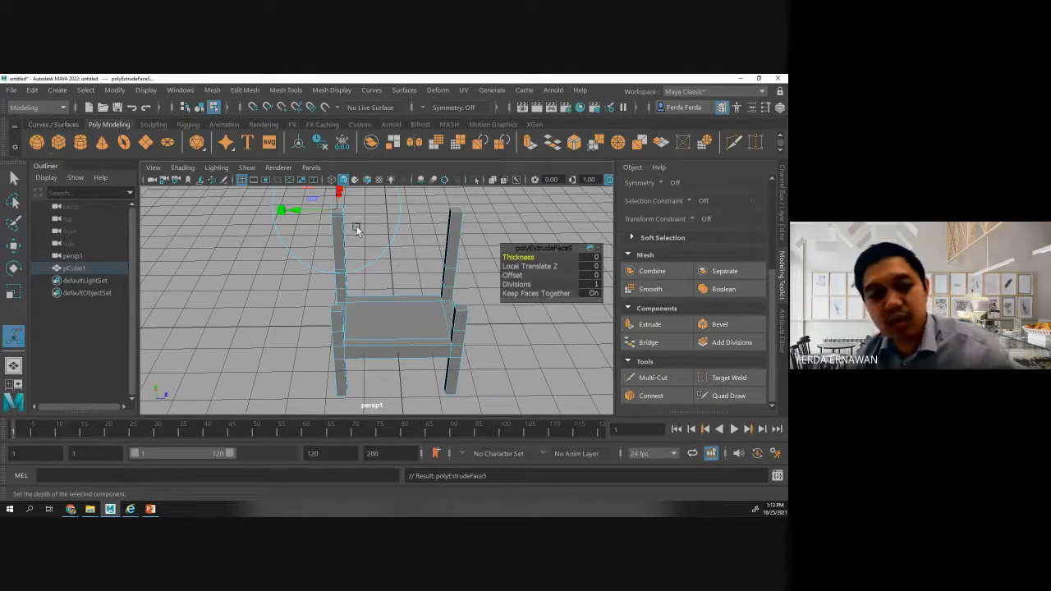
scroll(356, 227, "down", 2)
left_click_drag(347, 206, 344, 183)
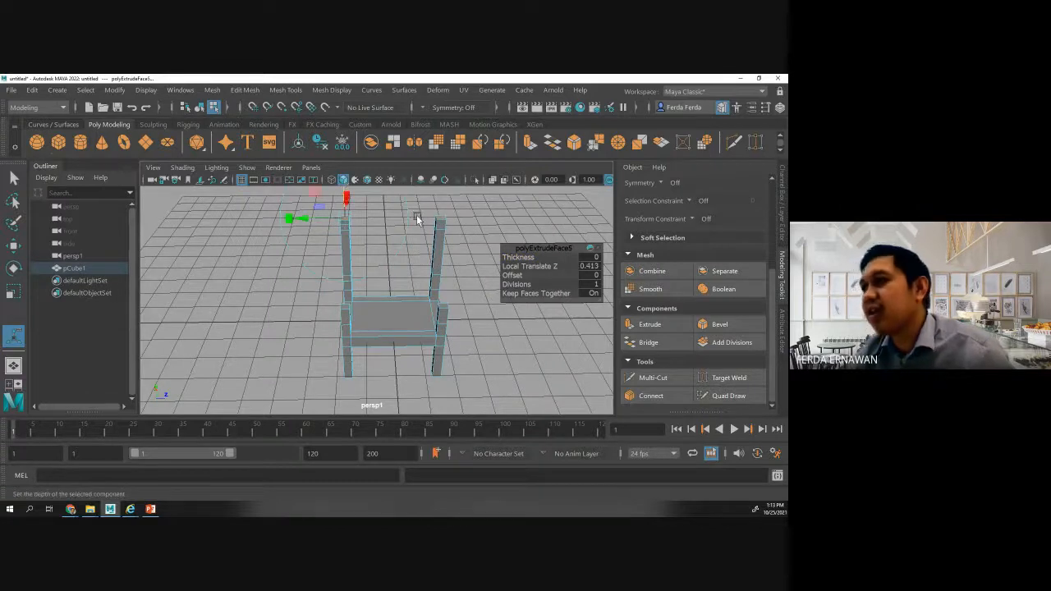
- Delete the two faces that face each other on the rear posts, just above the seat
left_click(460, 259)
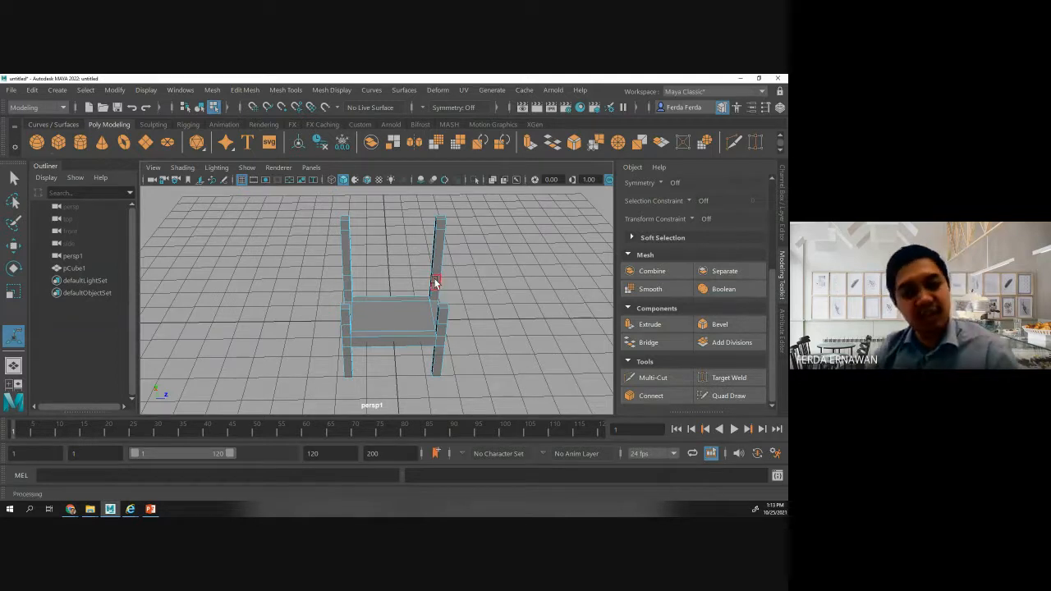
left_click_drag(318, 320, 347, 313, "alt")
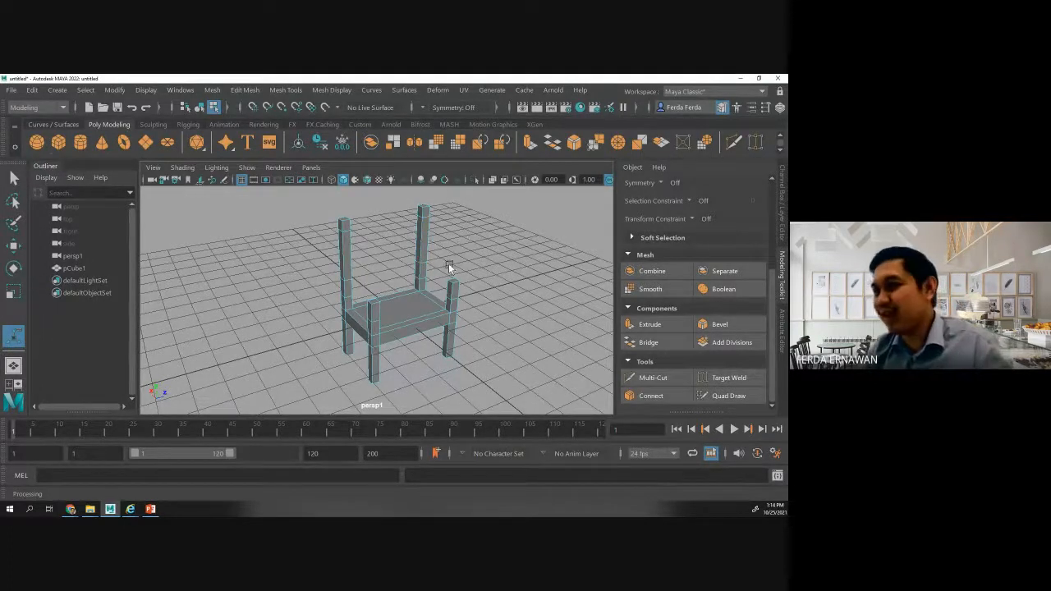
left_click_drag(331, 276, 227, 275, "alt")
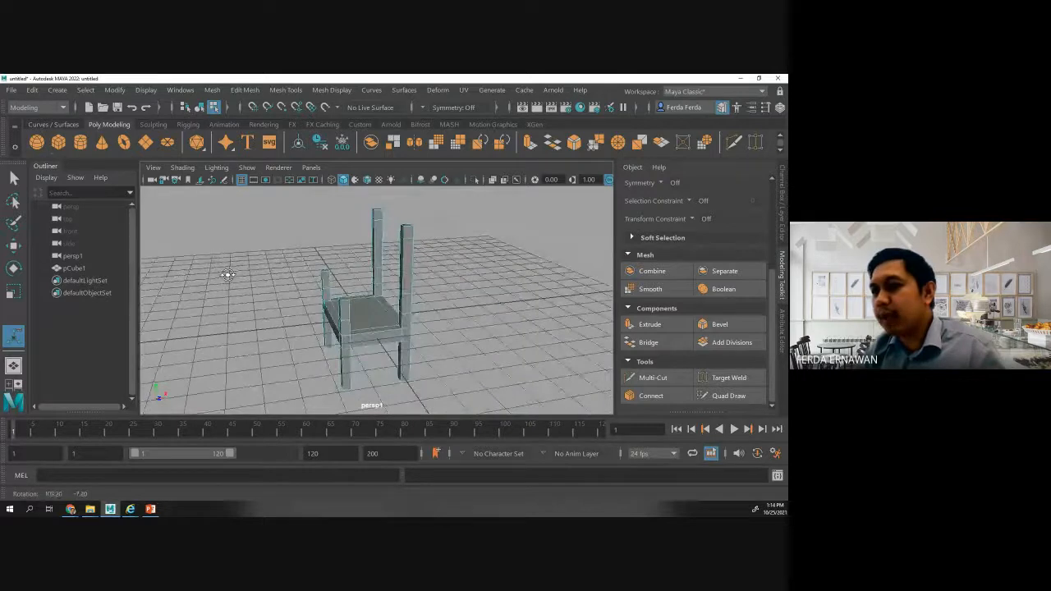
left_click(377, 278)
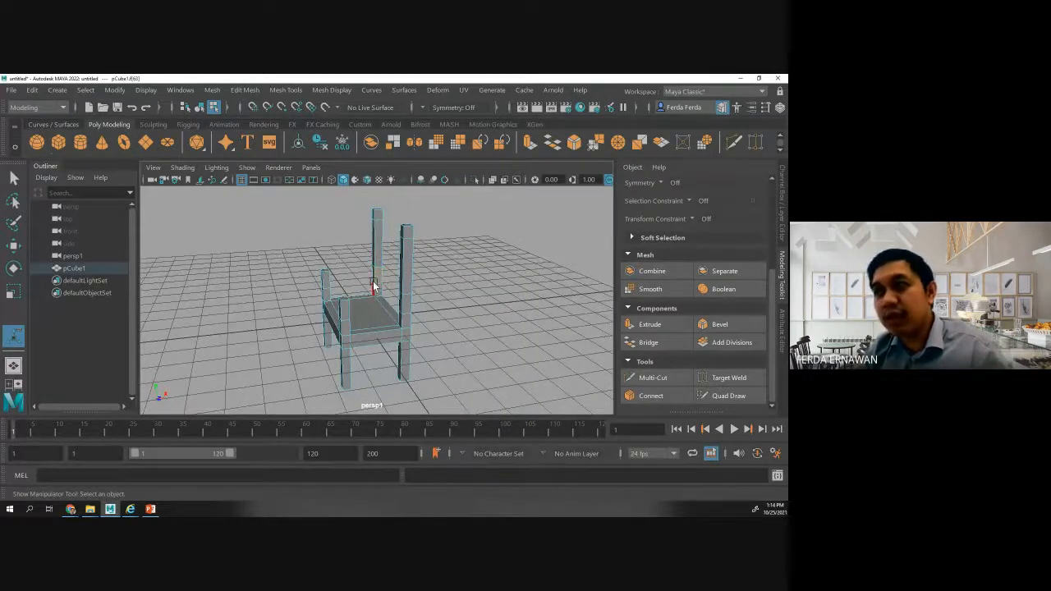
key("Delete")
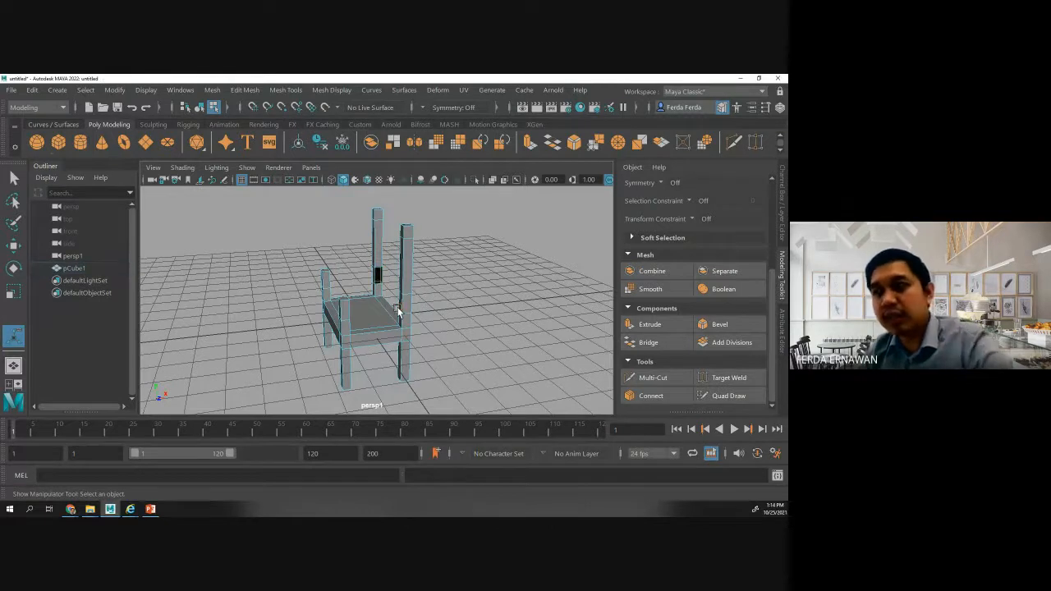
left_click_drag(372, 286, 483, 300, "alt")
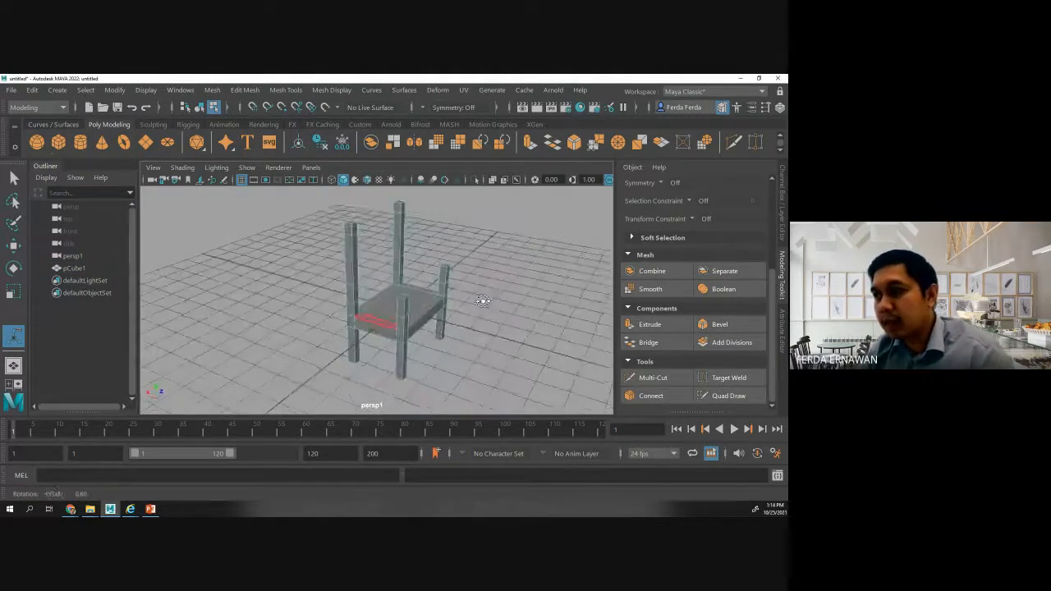
left_click(397, 265)
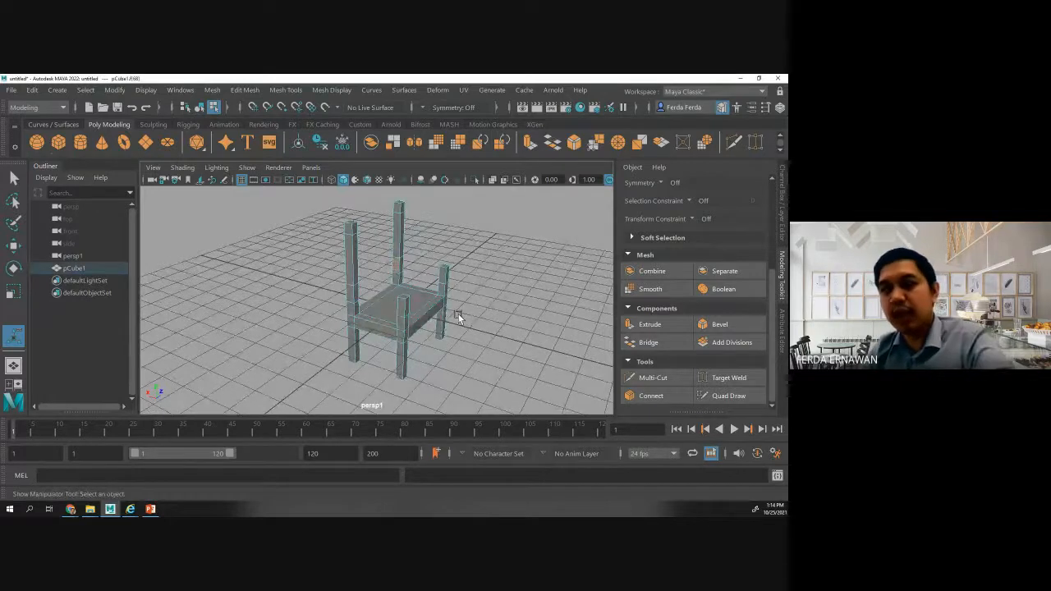
key("Delete")
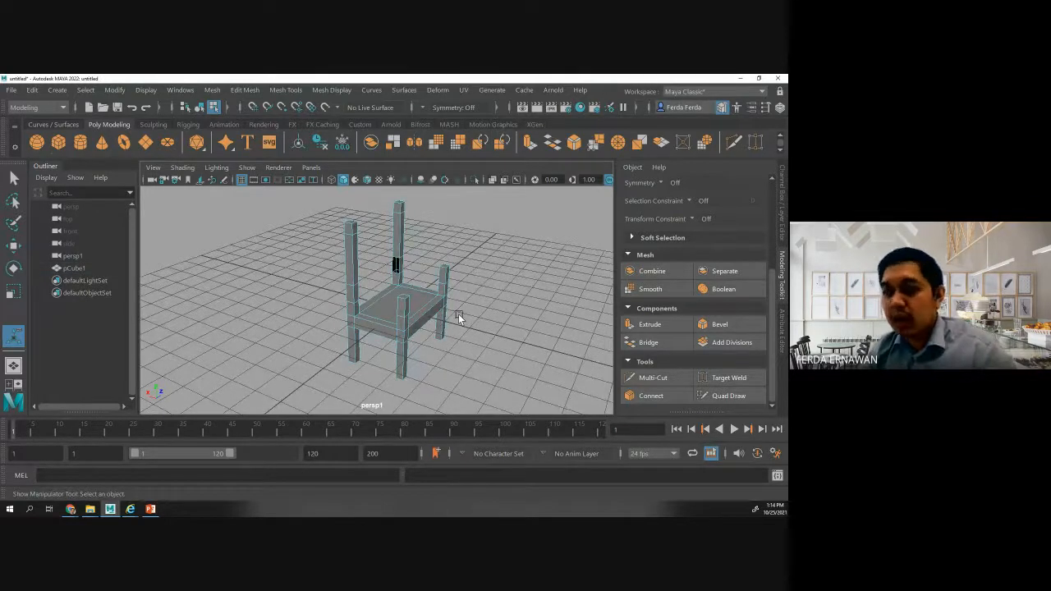
- Bridge the border edges of the two rear-post openings into a lower back rail, and move the bridge settings clear of the chair
left_click_drag(465, 318, 345, 323, "alt")
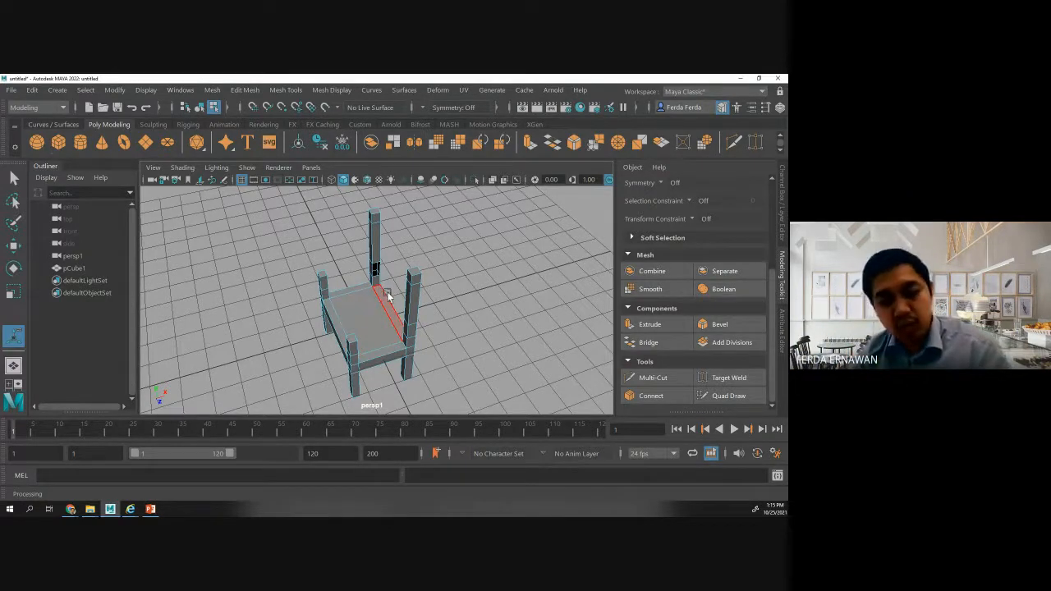
scroll(378, 319, "up", 3)
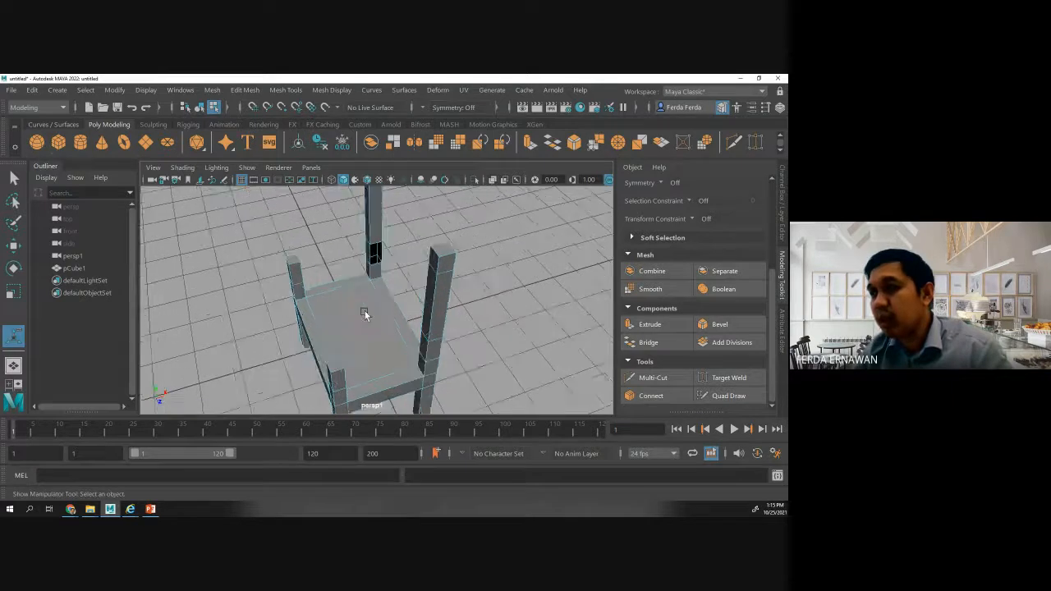
left_click_drag(359, 317, 318, 312, "alt")
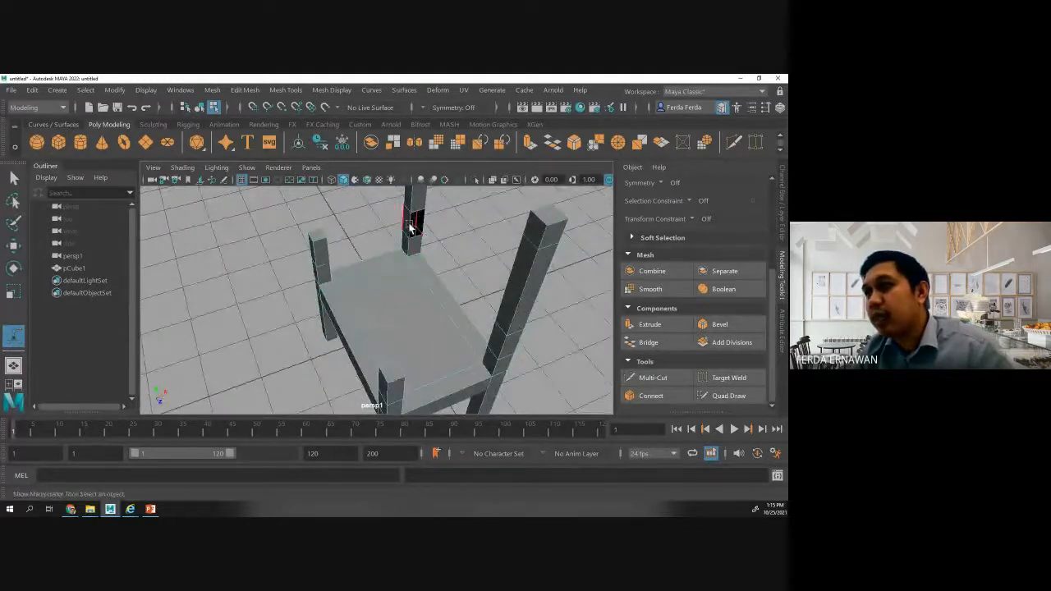
right_click(419, 198)
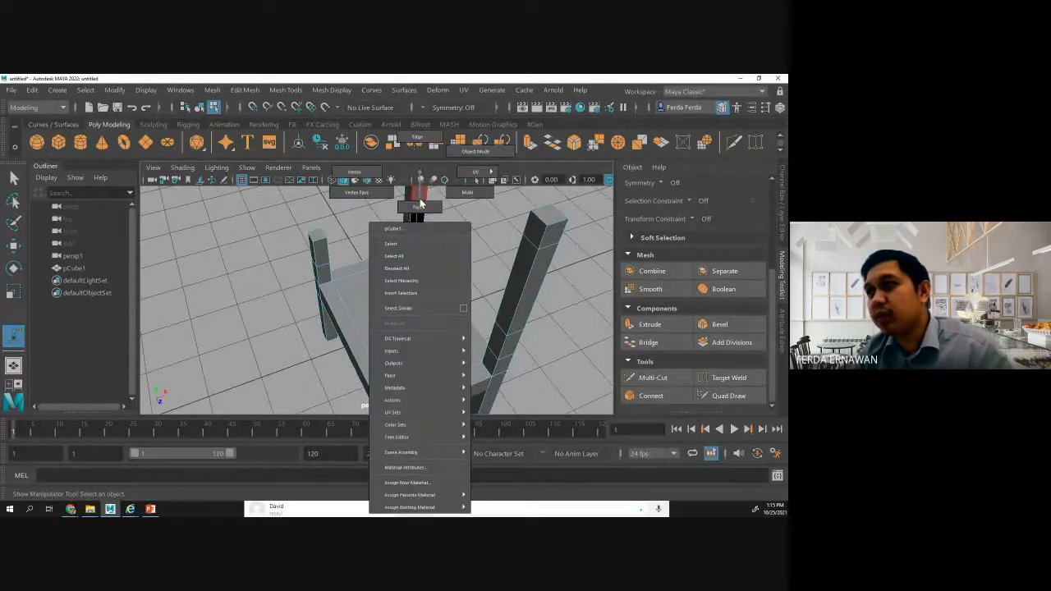
left_click(418, 139)
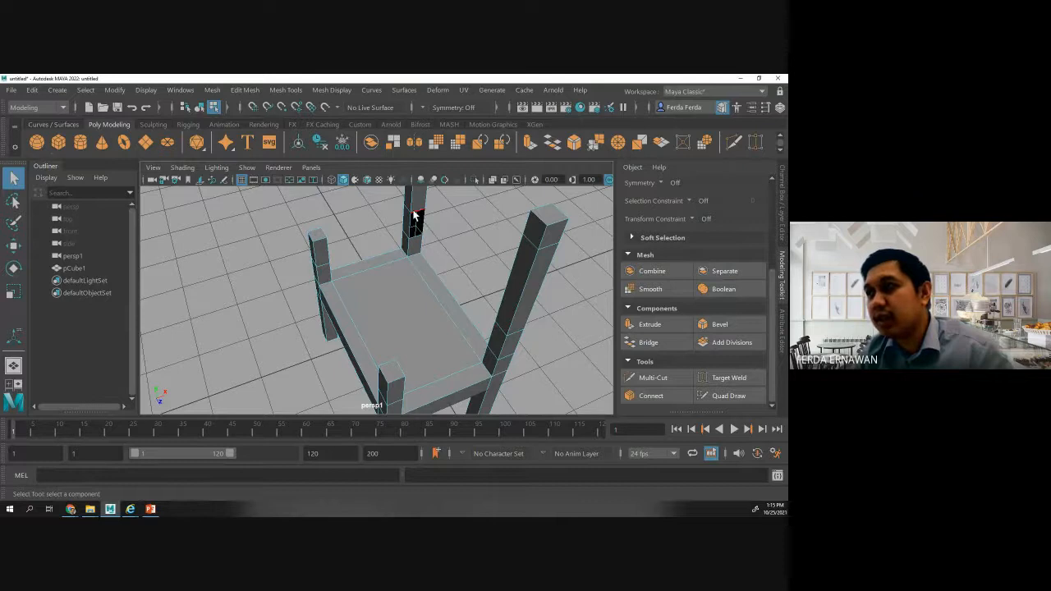
left_click(415, 216)
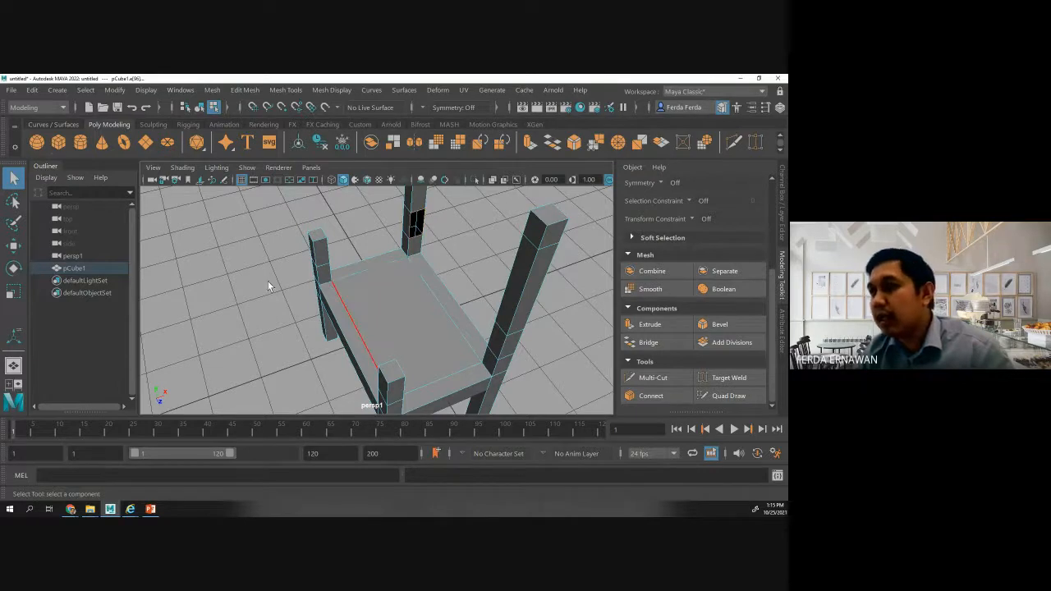
left_click_drag(268, 285, 345, 290, "alt")
middle_click_drag(423, 267, 479, 319, "alt")
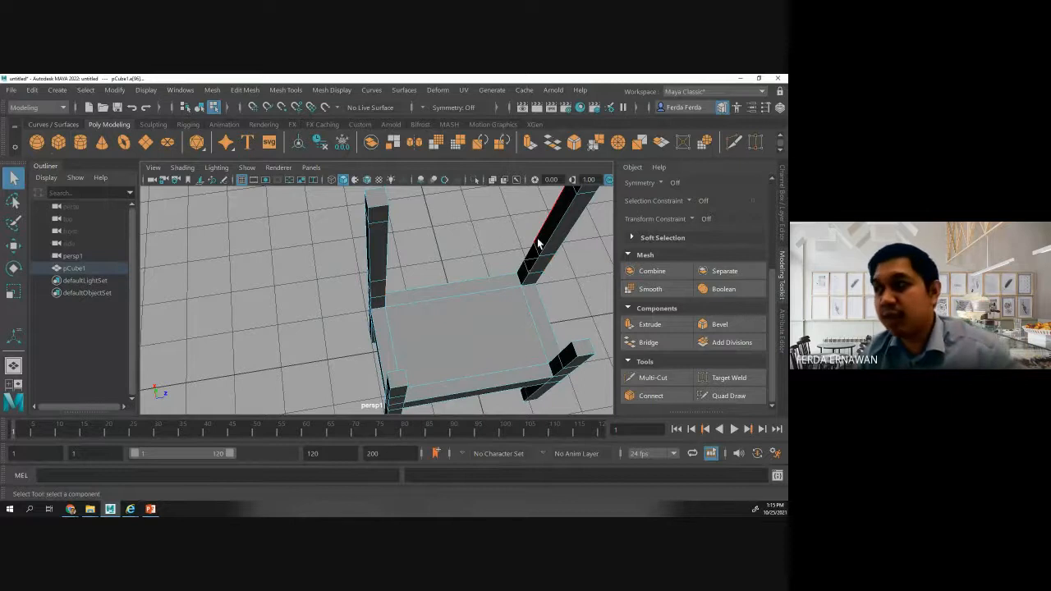
mouse_move(518, 279)
left_mouse_down("alt")
mouse_move(512, 295)
mouse_move(414, 294)
mouse_move(403, 347)
mouse_move(465, 331)
mouse_move(507, 267)
left_mouse_up("alt")
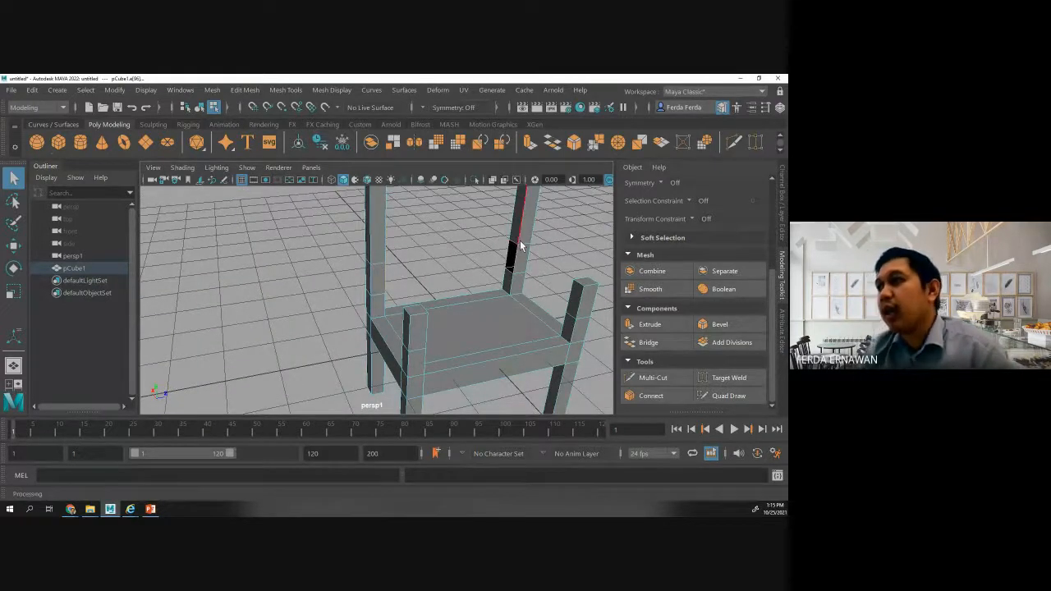
left_click(649, 343)
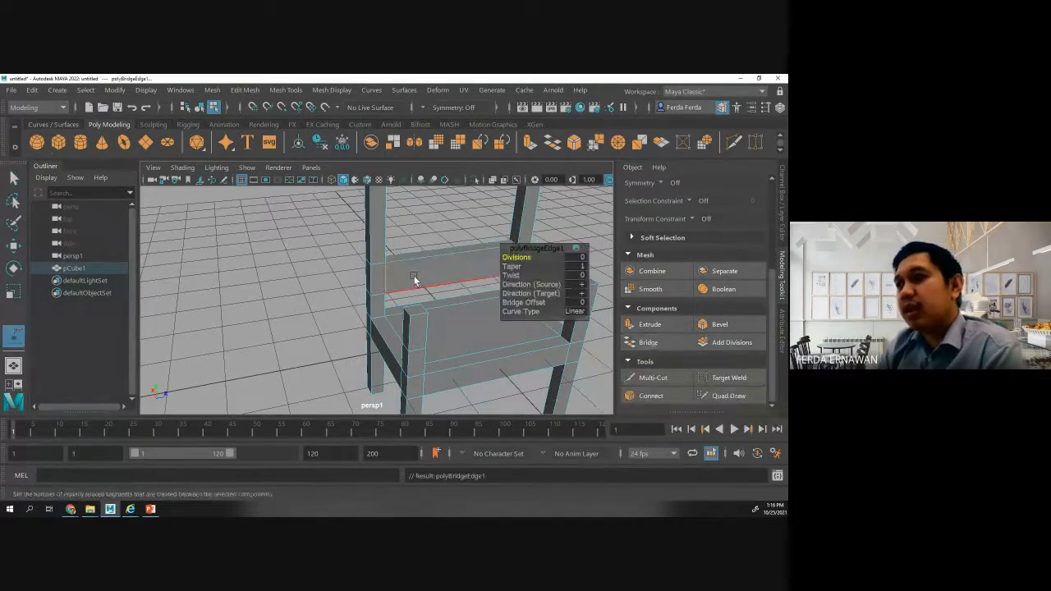
left_click_drag(534, 248, 210, 248)
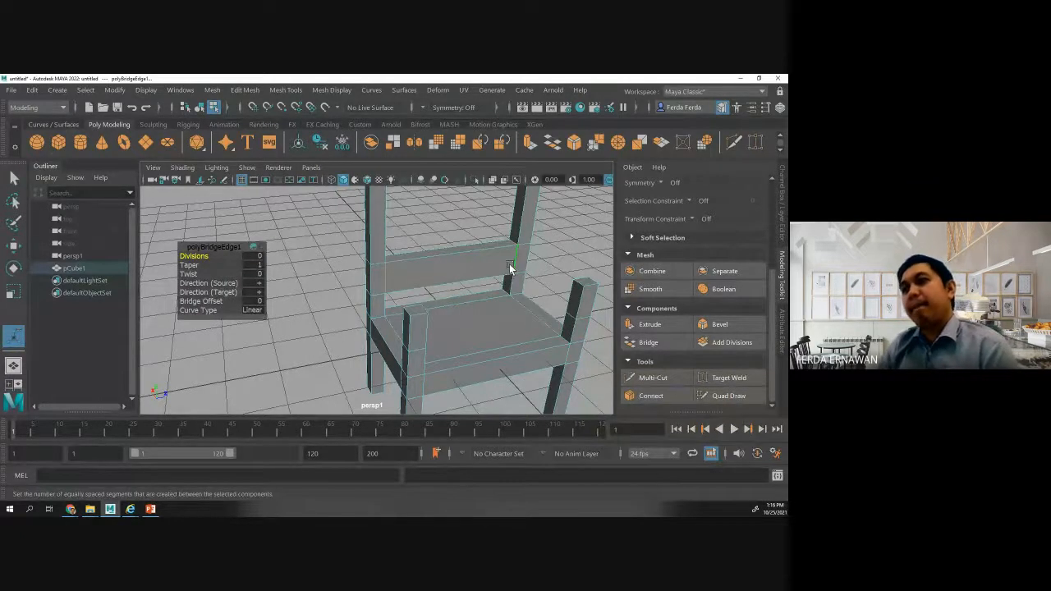
- Delete the facing faces of the front arm post and the rear post on one side of the chair, at armrest height
left_click_drag(319, 254, 185, 294, "alt")
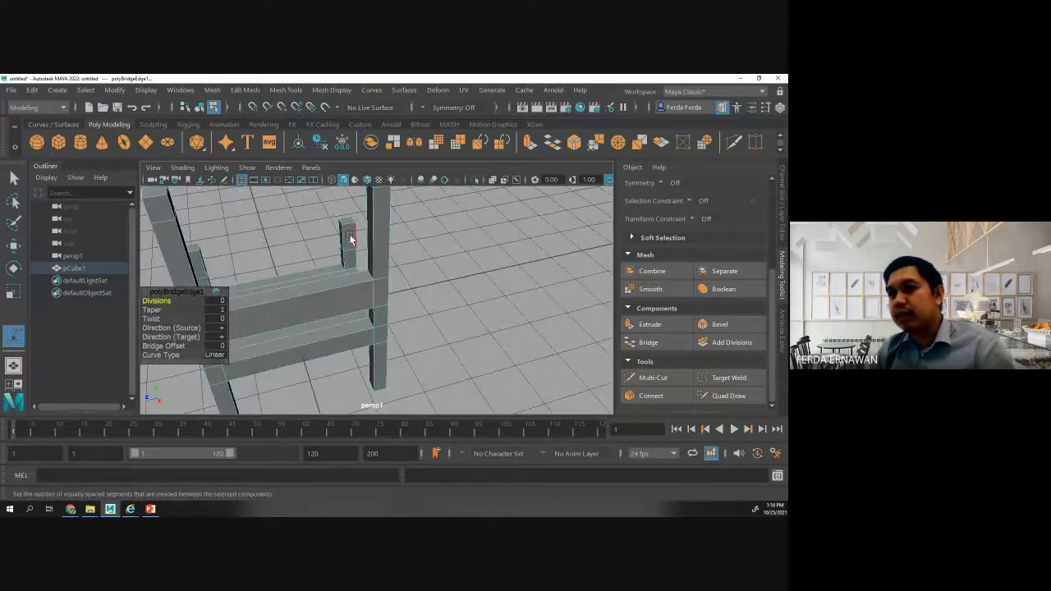
right_click_drag(350, 235, 351, 208)
left_click(348, 241)
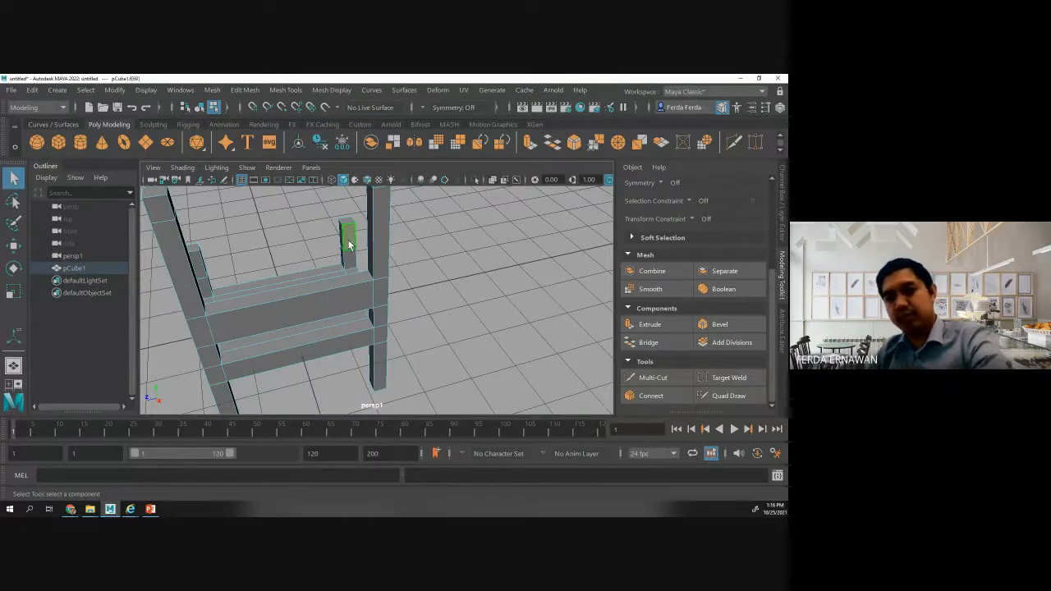
key("Delete")
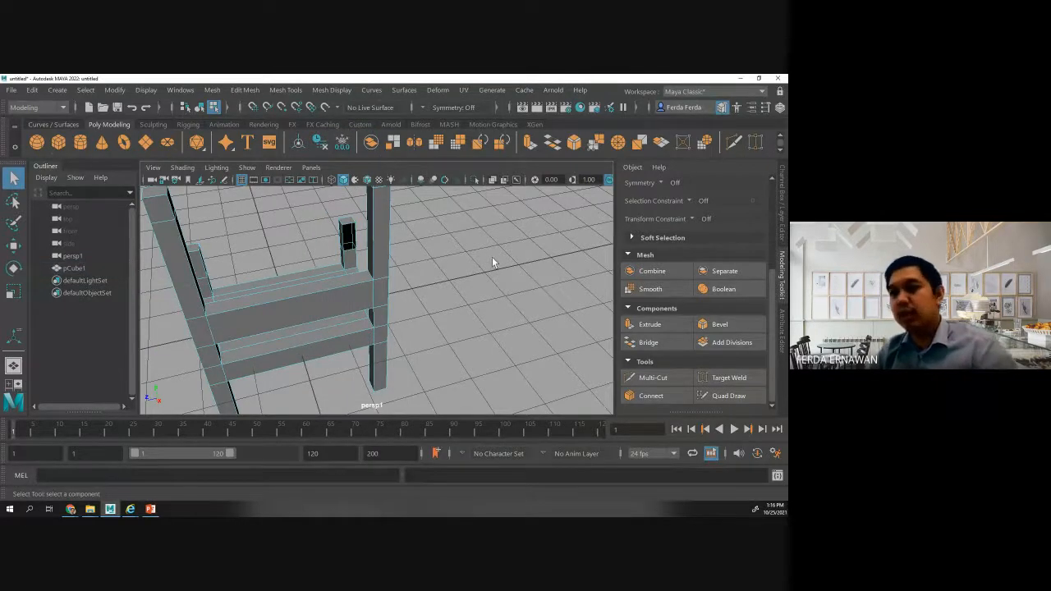
left_click_drag(492, 261, 366, 263, "alt")
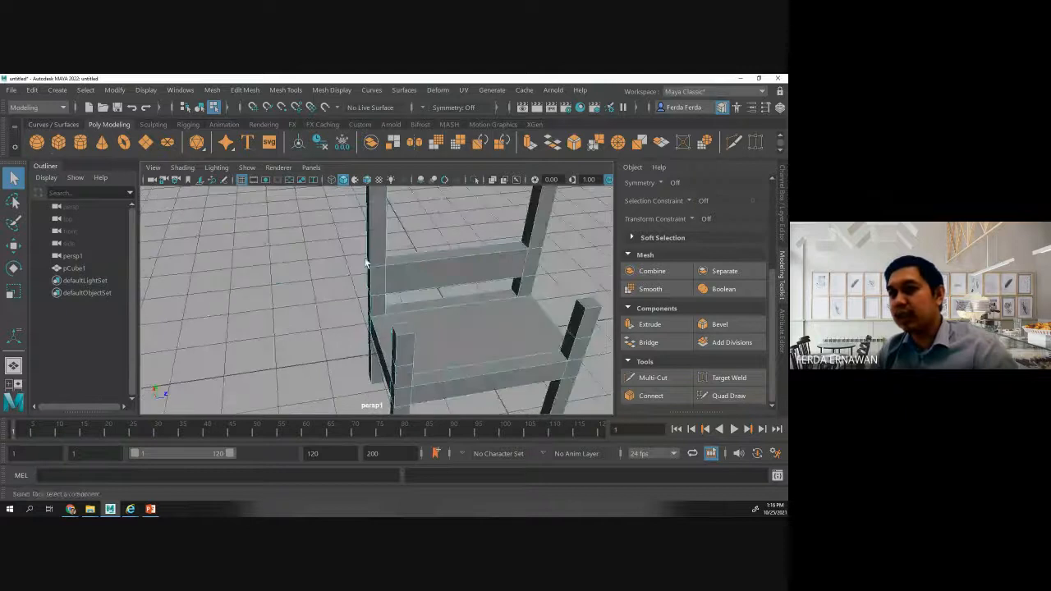
left_click(378, 279)
key("Delete")
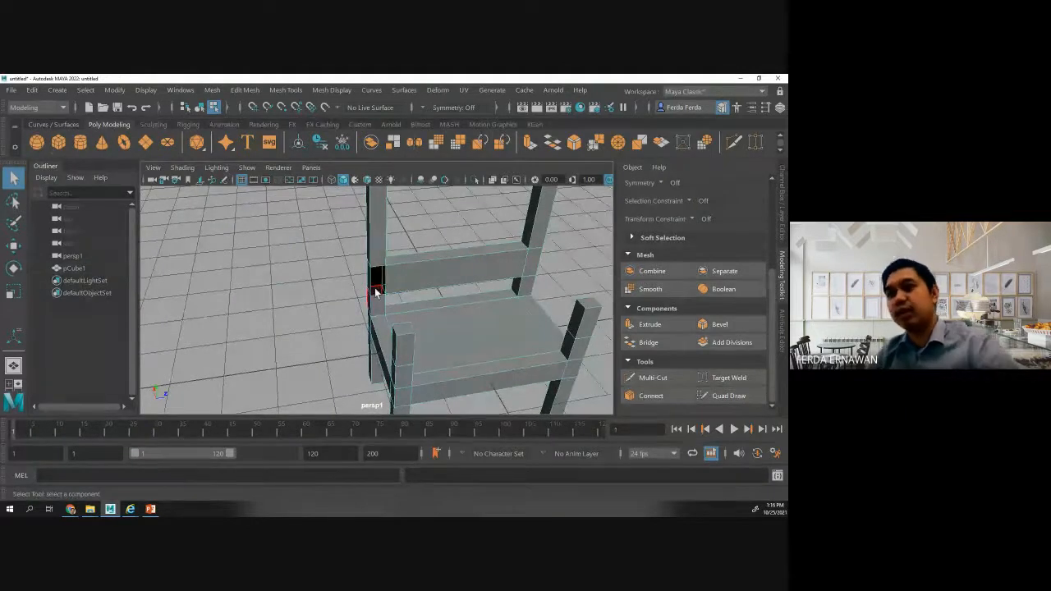
- Select the border edges of the front and rear post openings on that side and bridge them into an armrest
right_click(376, 280)
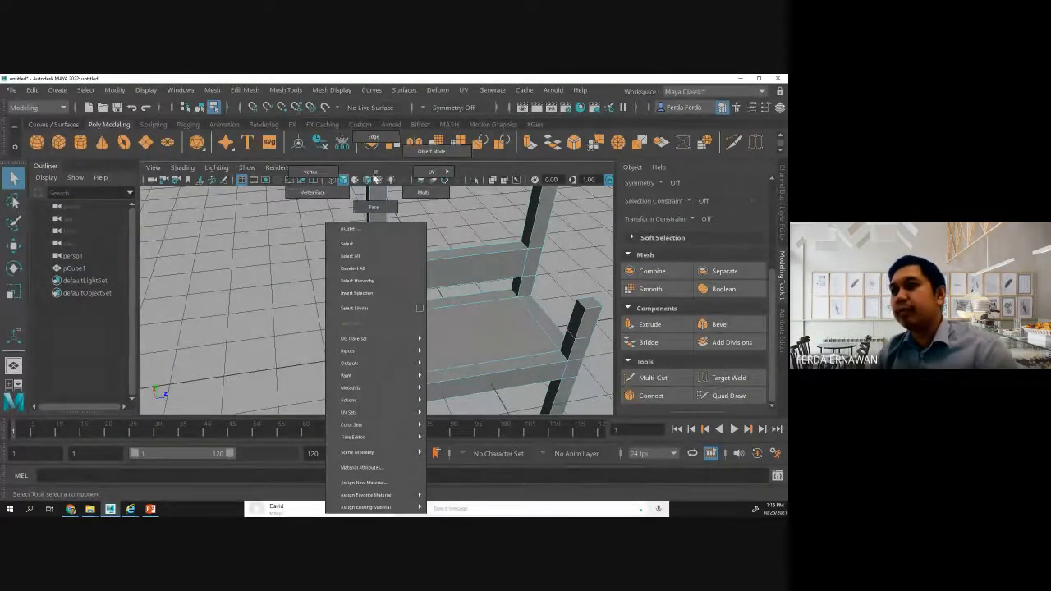
right_click_drag(374, 175, 376, 137)
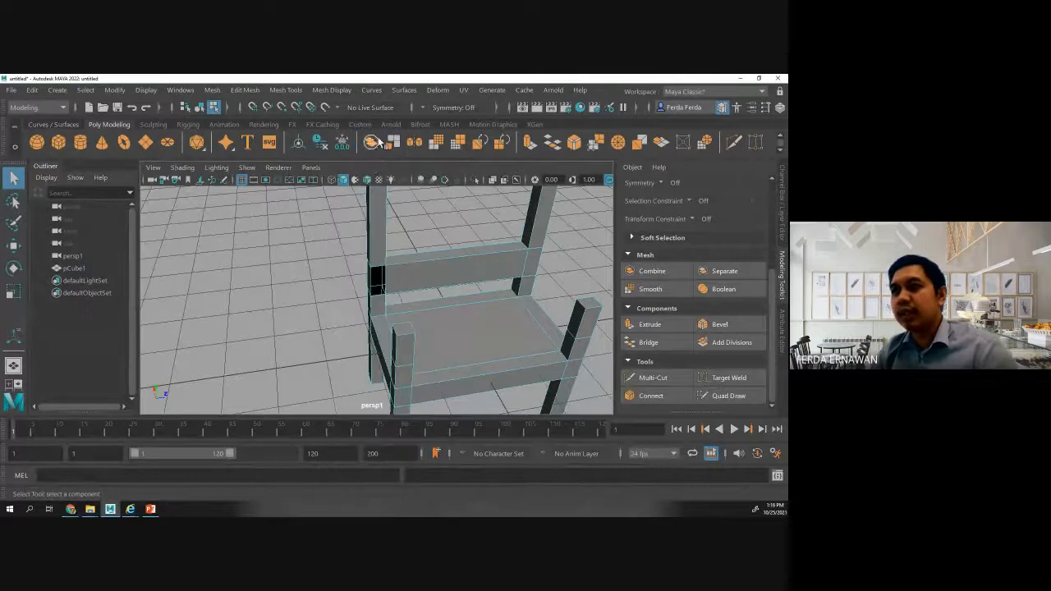
left_click(379, 263)
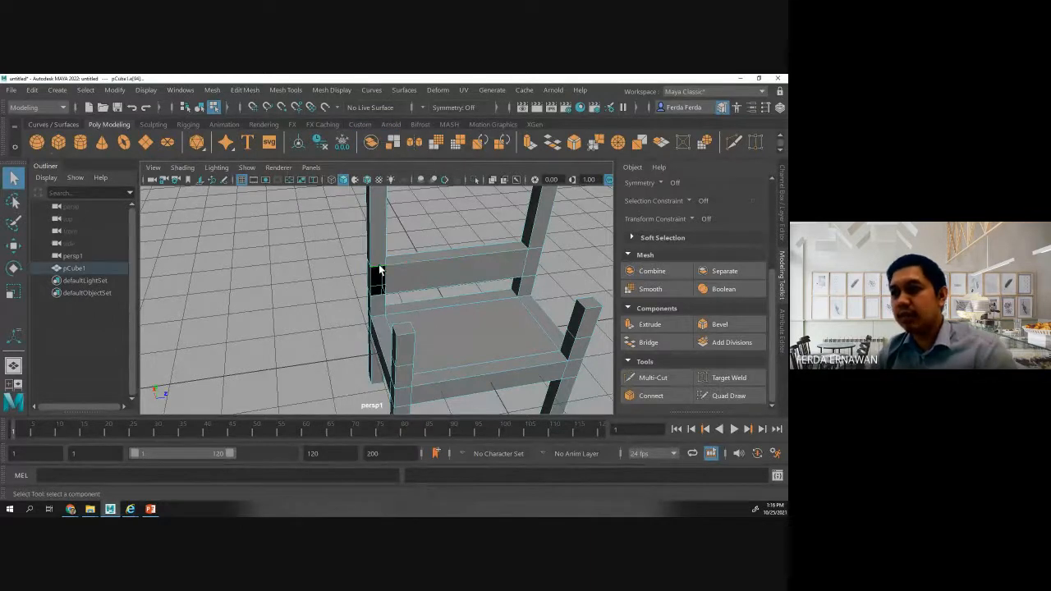
left_click_drag(323, 323, 423, 330)
left_click(312, 310)
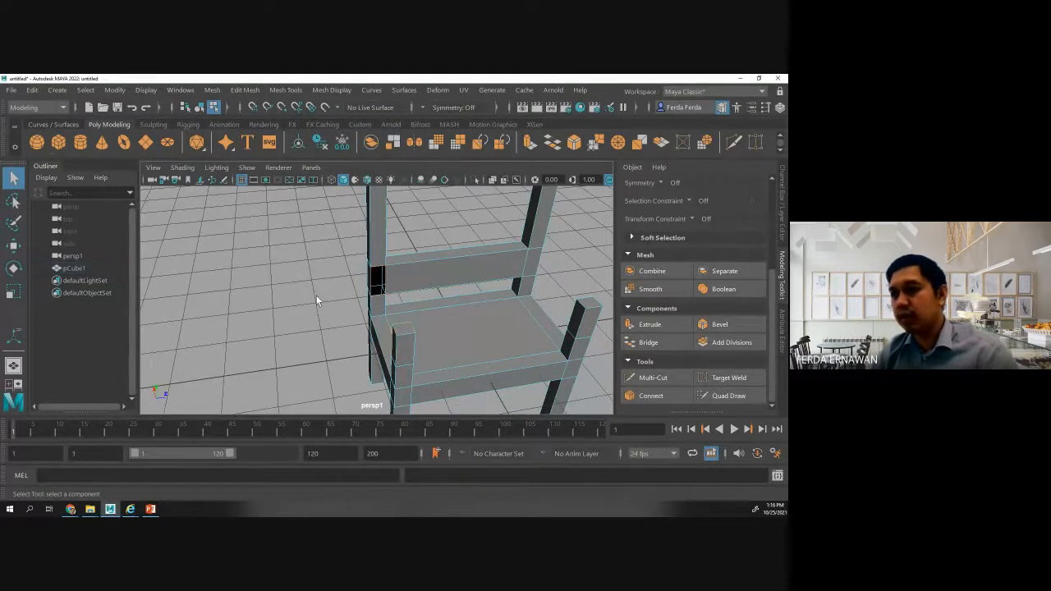
left_click(379, 269)
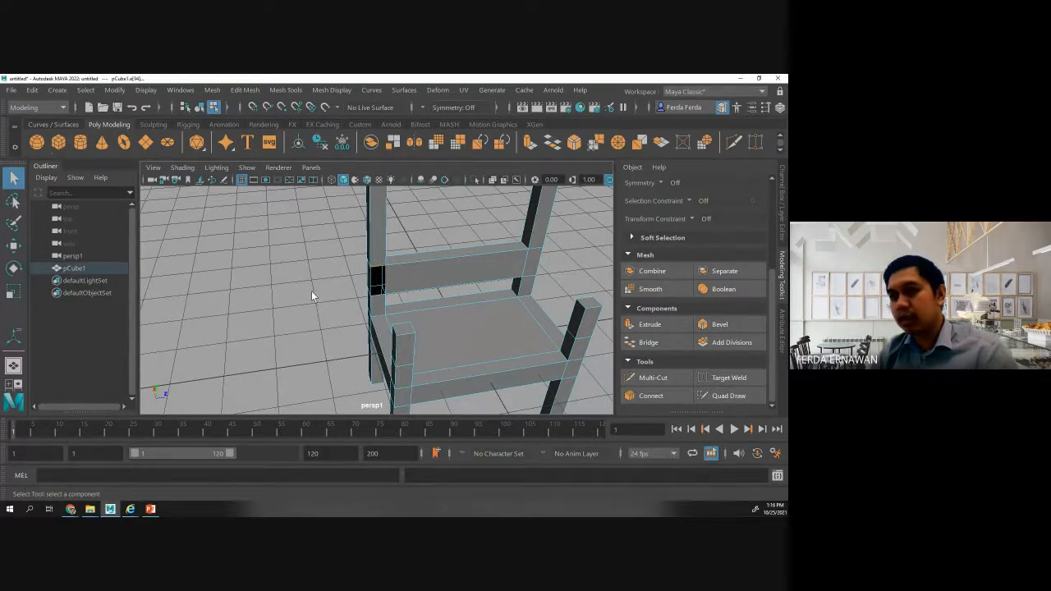
left_click_drag(324, 311, 441, 305, "alt")
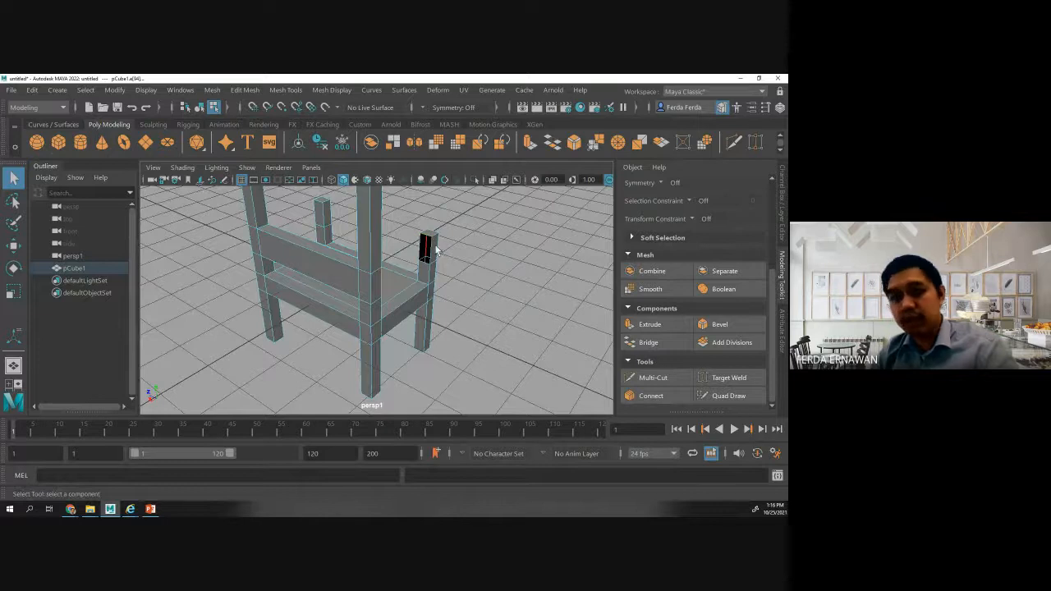
left_click(648, 342)
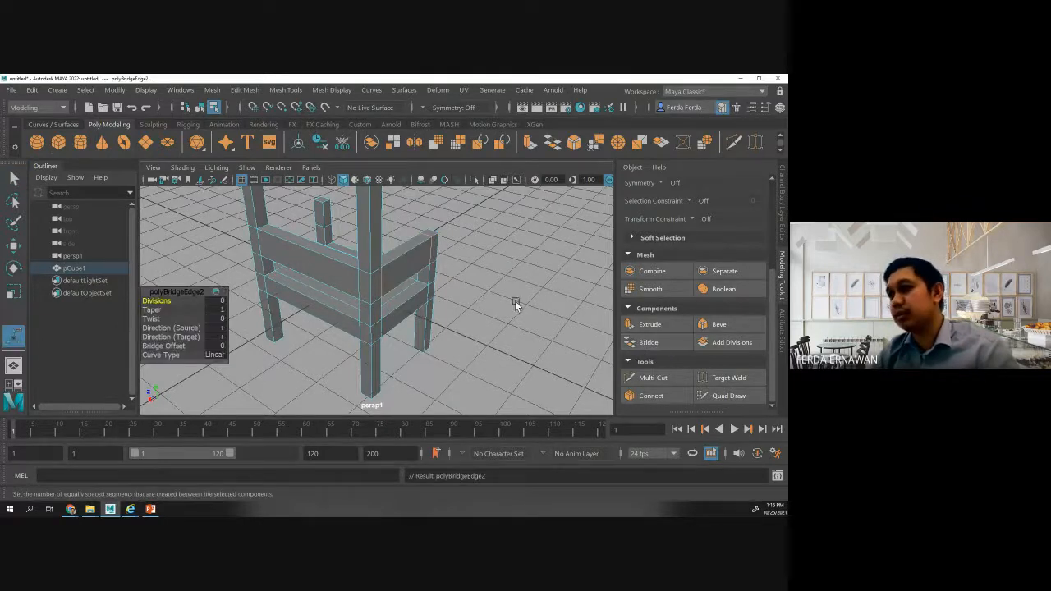
- Delete the facing faces of the rear post and the front arm post on the opposite side of the chair
left_click_drag(510, 302, 525, 270, "alt")
right_click_drag(527, 266, 518, 220)
left_click(518, 209)
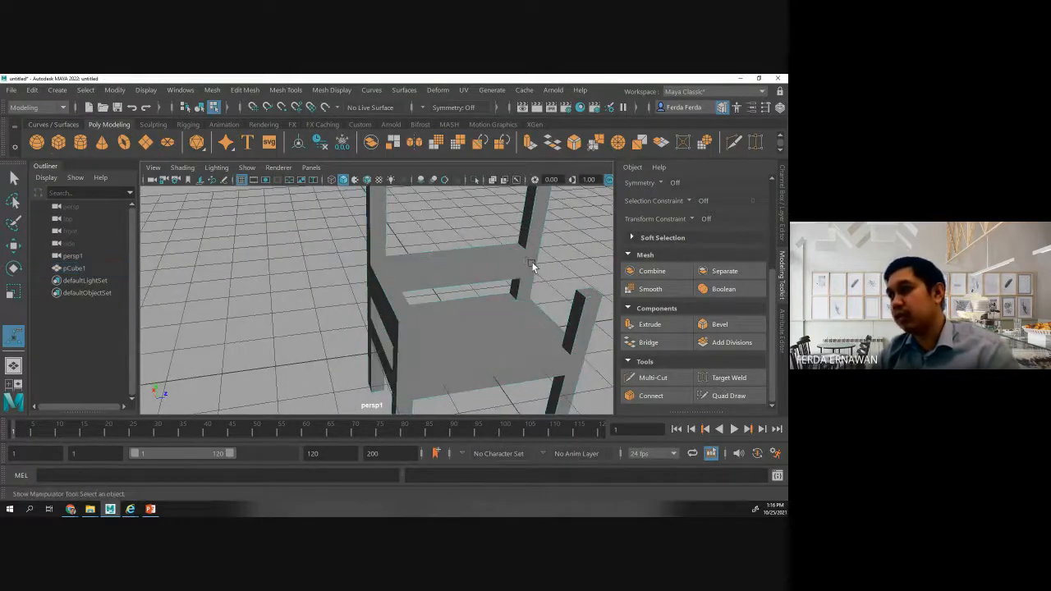
left_click(525, 262)
right_click_drag(528, 263, 525, 208)
left_click(528, 263)
key("Delete")
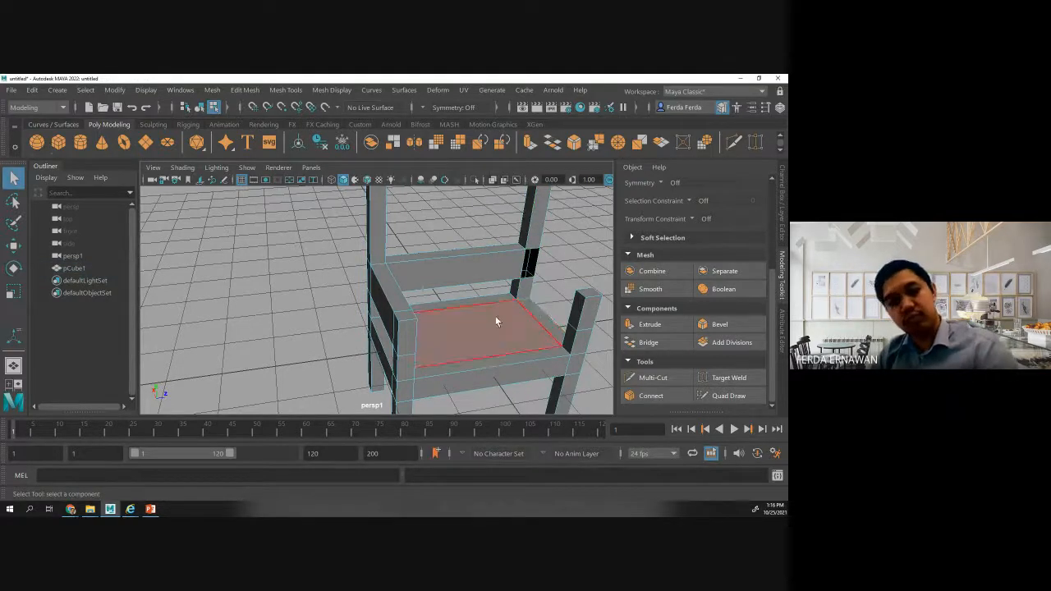
left_click_drag(552, 315, 382, 302, "alt")
left_click(230, 249)
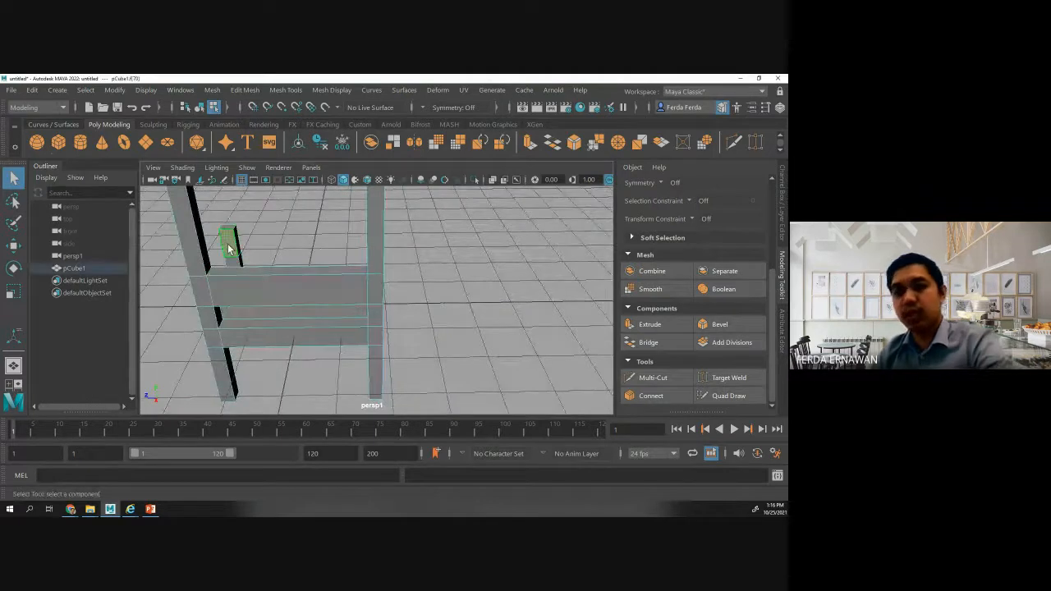
key("Delete")
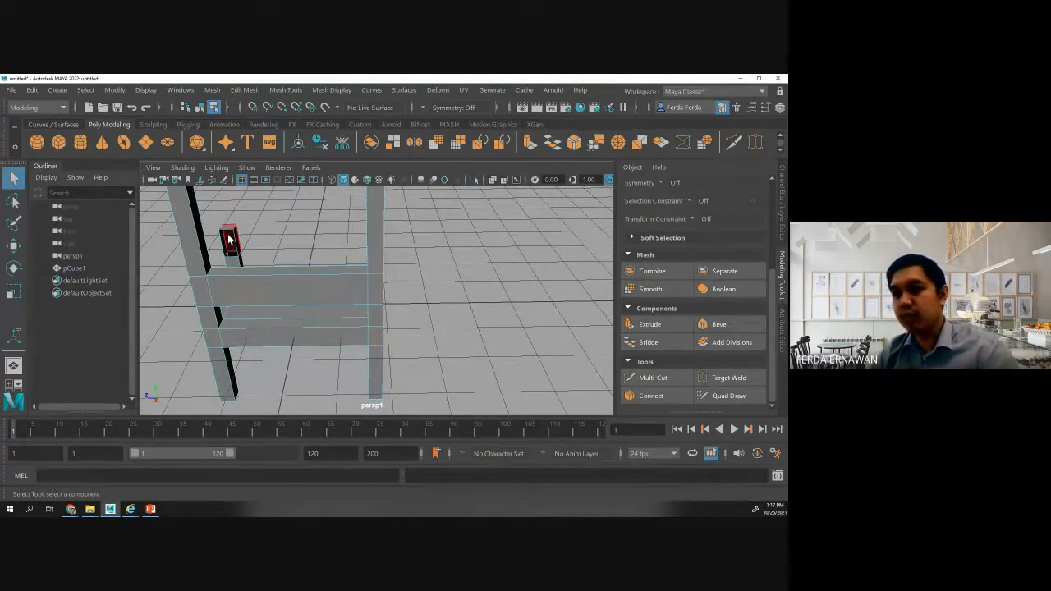
- Select the border edges of the front and rear post openings on the chair's opposite side and bridge them into the second armrest
right_click_drag(228, 236, 226, 138)
left_click(228, 233)
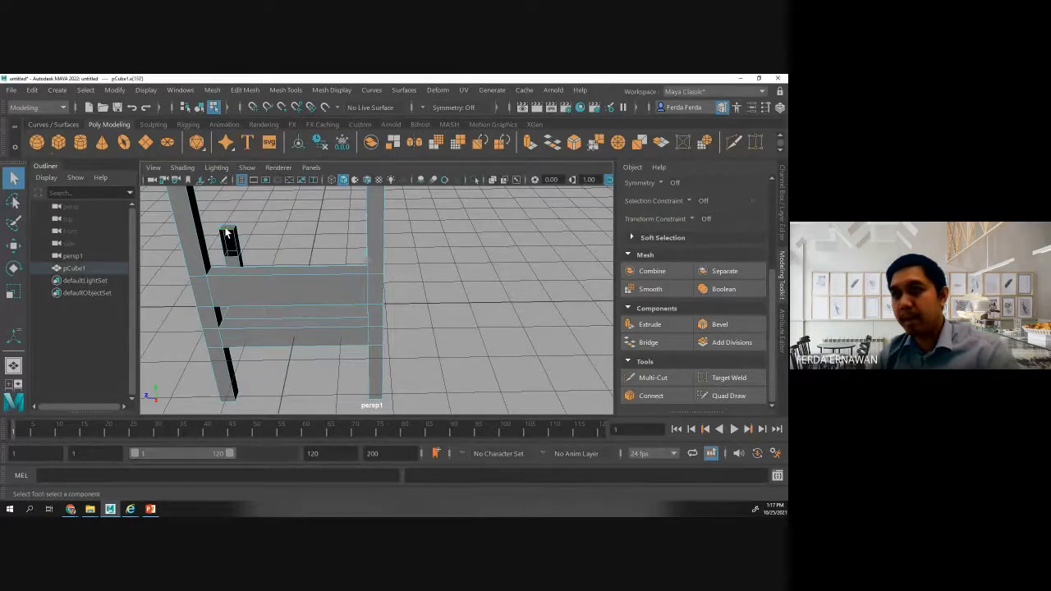
left_click_drag(209, 279, 305, 280, "alt")
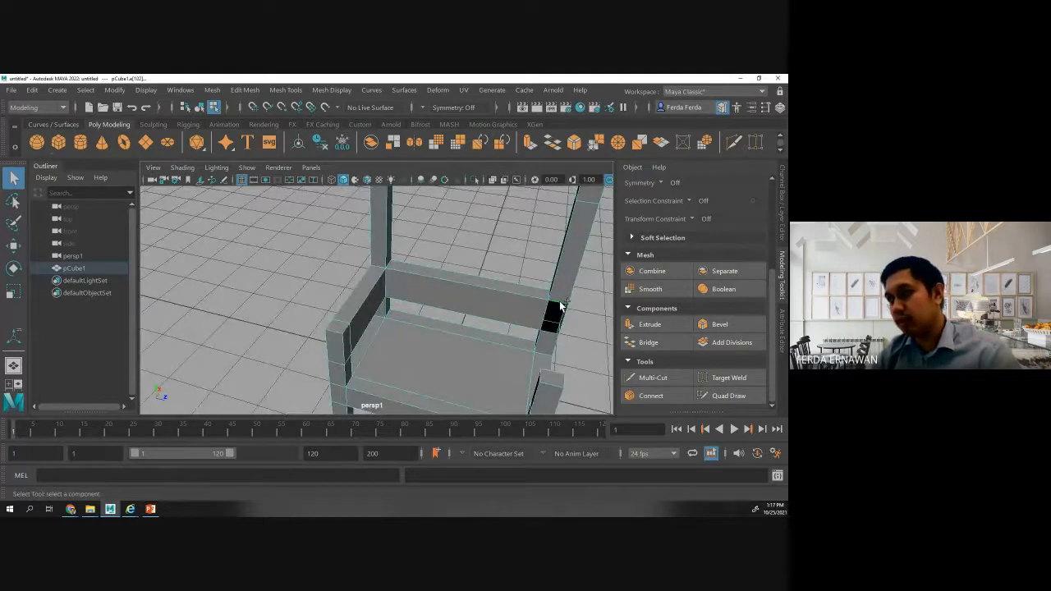
left_click(648, 342)
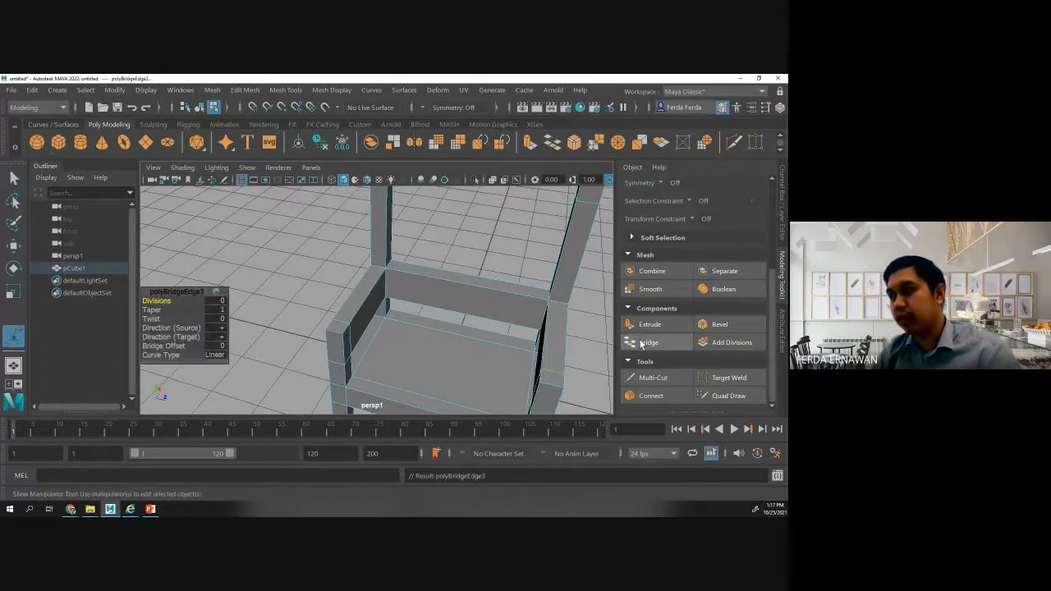
left_click_drag(467, 359, 485, 343, "alt")
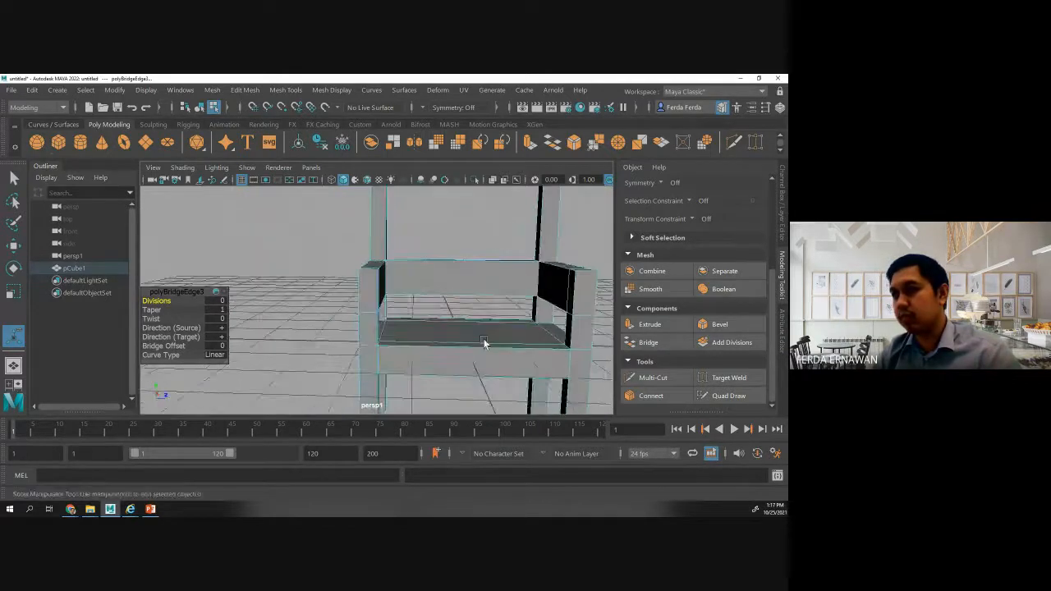
- Delete the facing faces at the upper ends of the two rear posts
scroll(483, 336, "down", 4)
left_click_drag(439, 251, 385, 225, "alt")
left_click(382, 216)
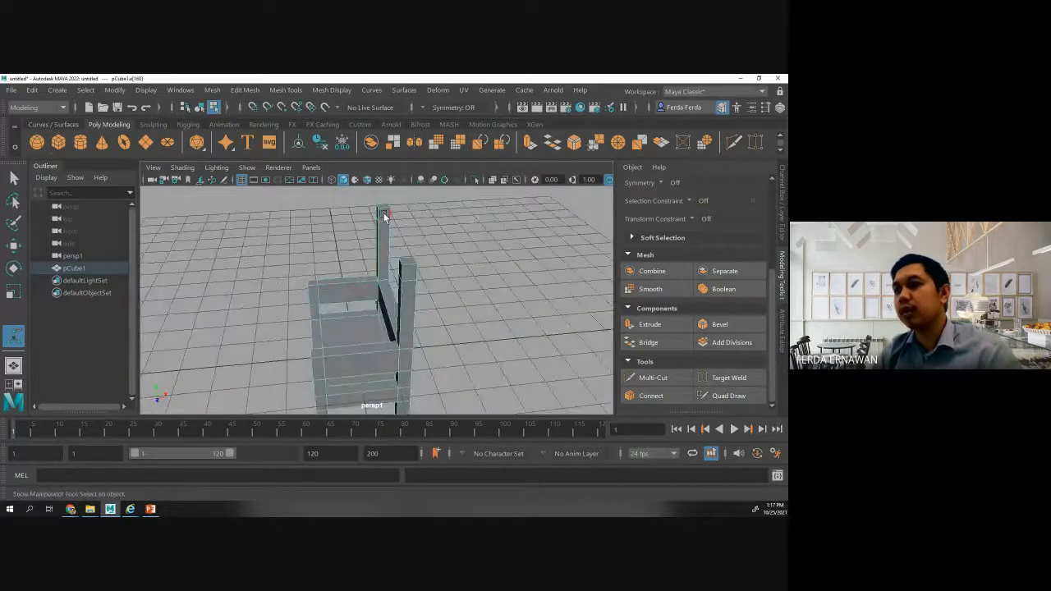
right_click_drag(382, 216, 384, 208)
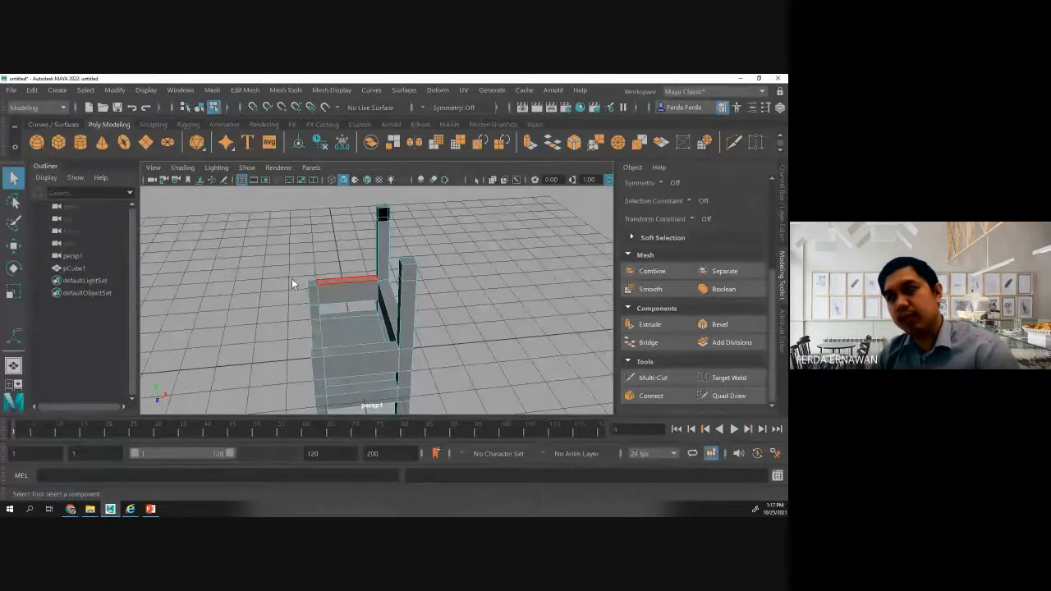
left_click_drag(293, 281, 489, 207, "alt")
left_click(465, 198)
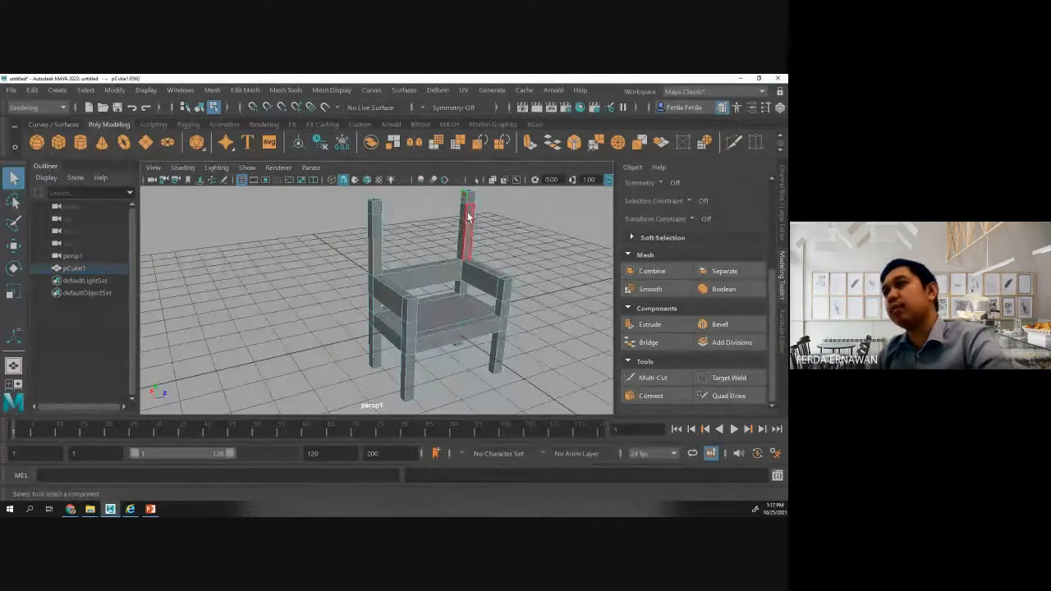
key("Delete")
- Select the border edges of the openings at the rear posts' upper ends and bridge them into a top back rail
left_click_drag(484, 223, 380, 240, "alt")
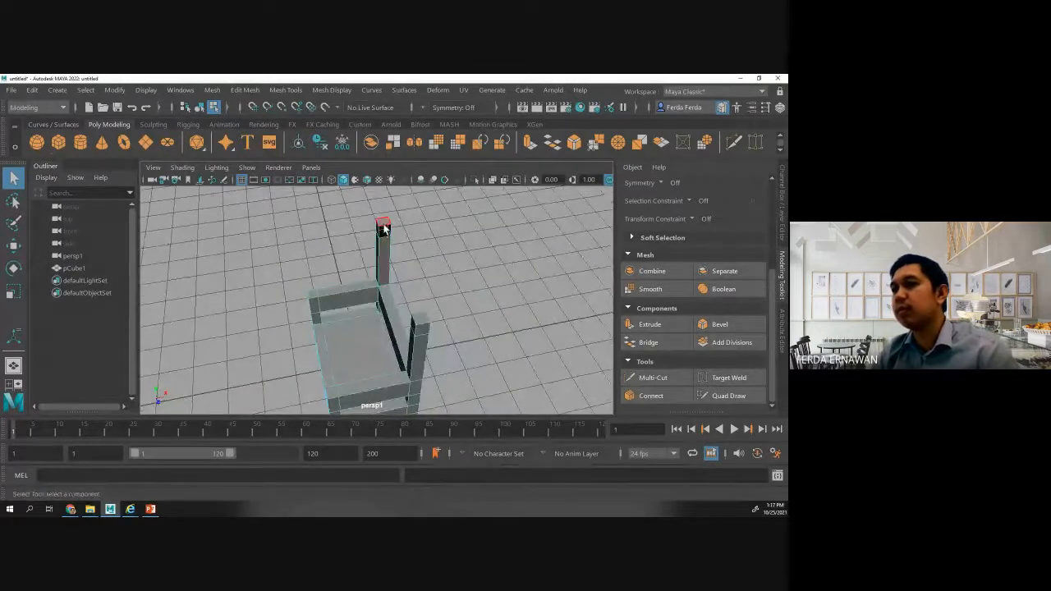
right_click_drag(383, 235, 380, 142)
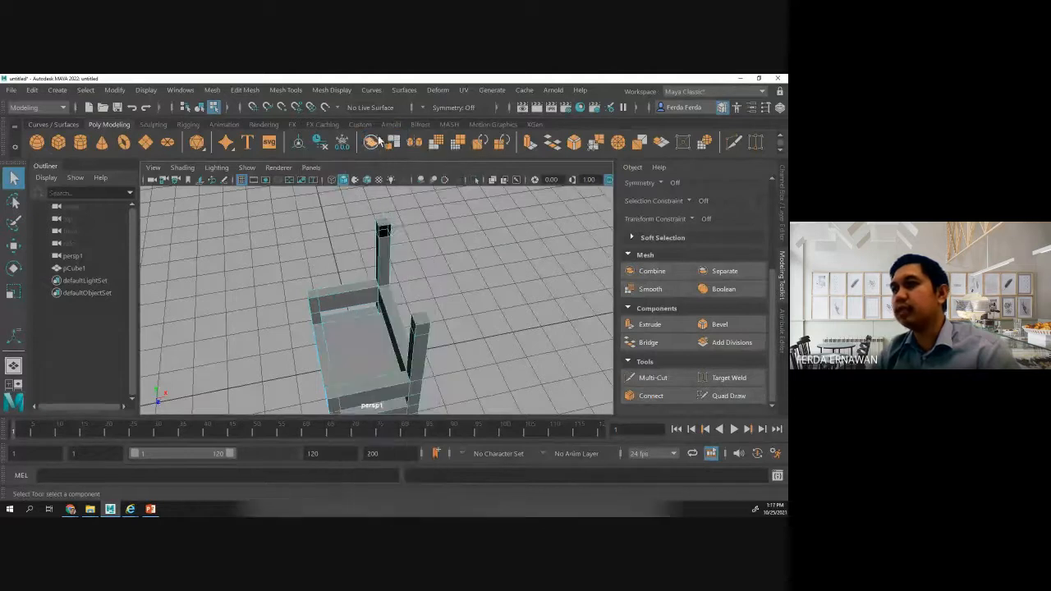
left_click(384, 230)
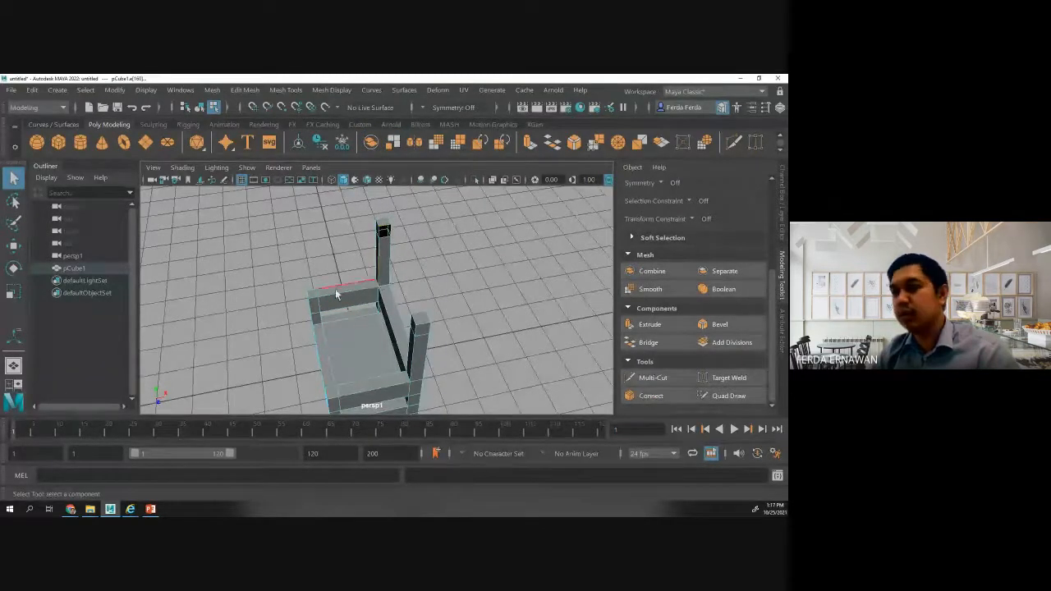
left_click_drag(335, 295, 436, 283, "alt")
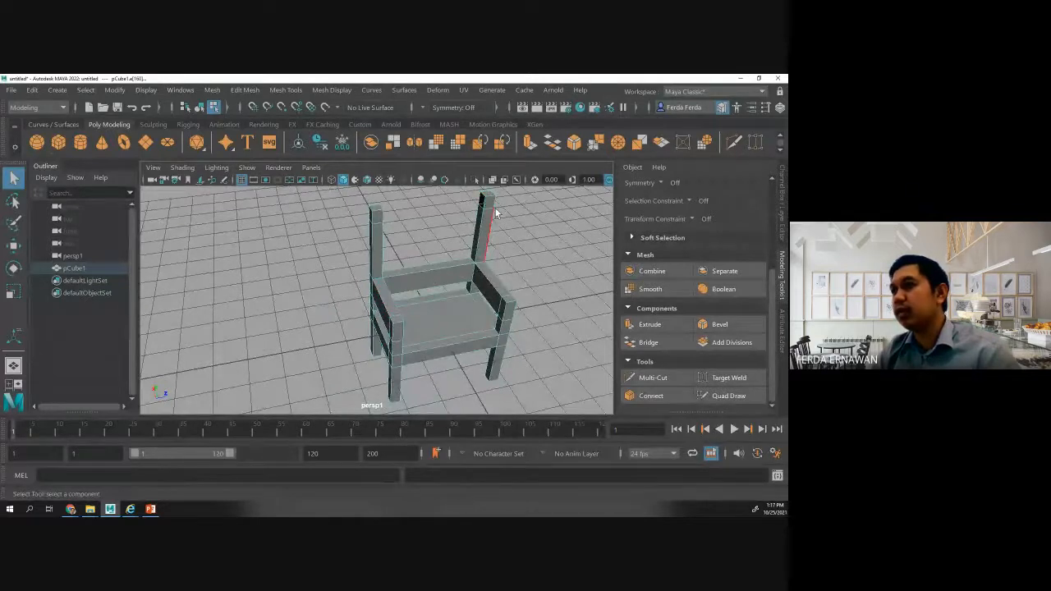
left_click(648, 342)
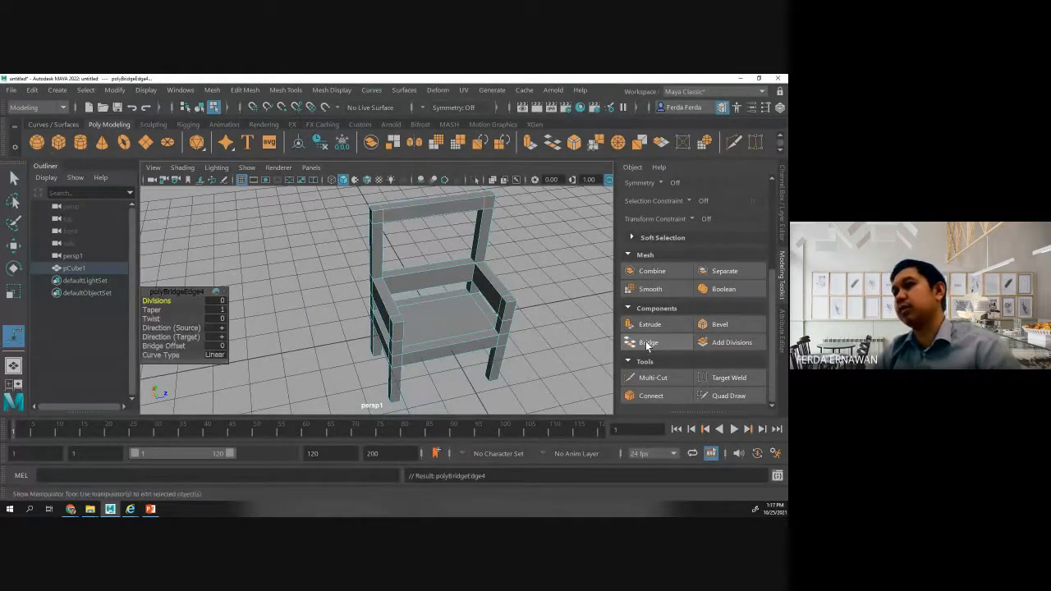
left_click(555, 289)
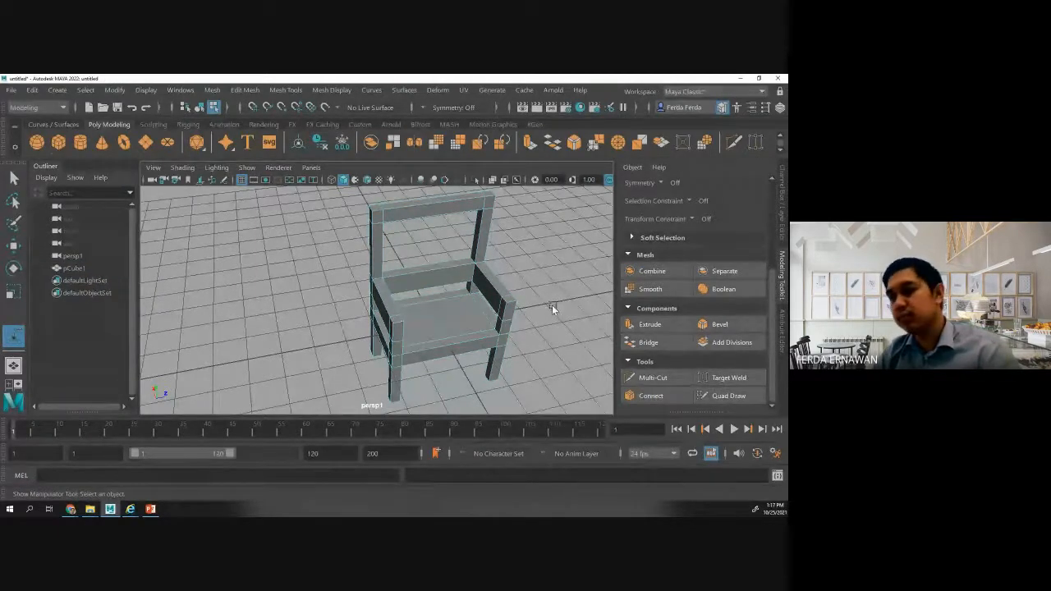
left_click_drag(552, 305, 512, 303, "alt")
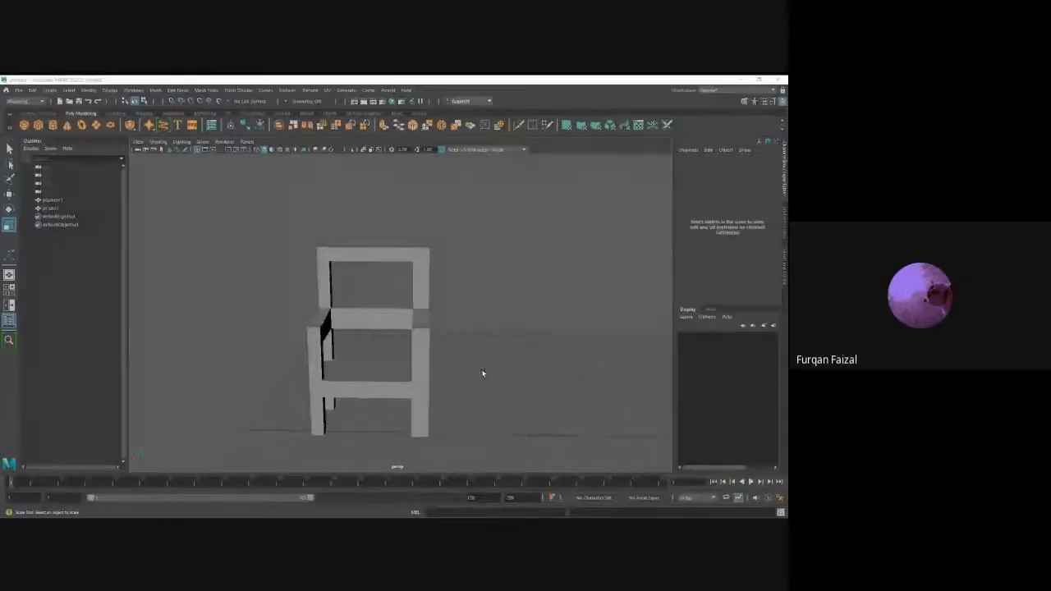
- Examine the shared chair models from several angles, checking their legs, armrests and backrests
mouse_move(484, 371)
left_mouse_down("alt")
mouse_move(436, 374)
mouse_move(468, 373)
left_mouse_up("alt")
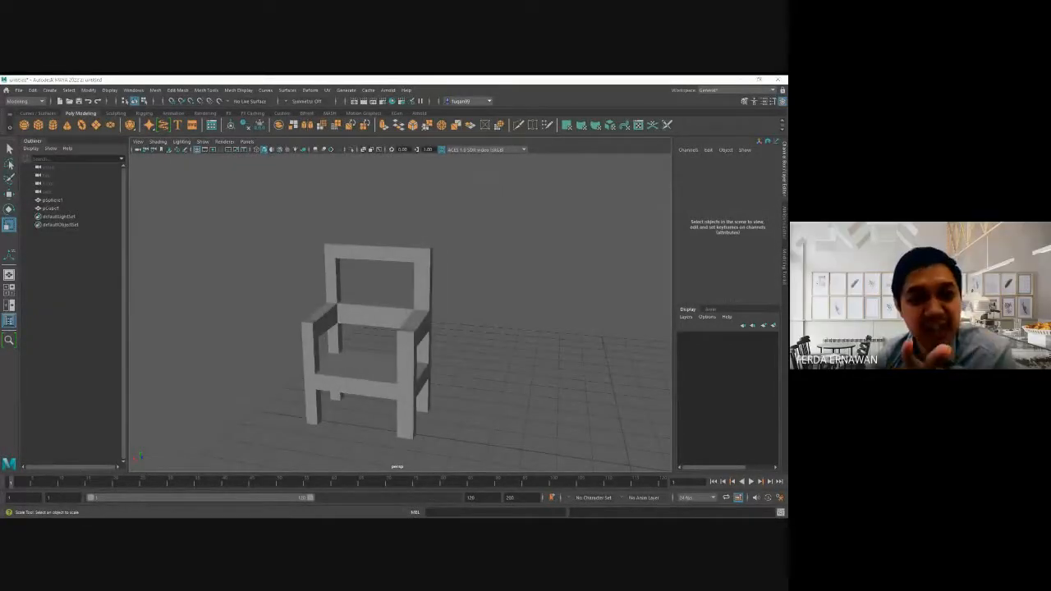
left_click_drag(479, 364, 449, 359, "alt")
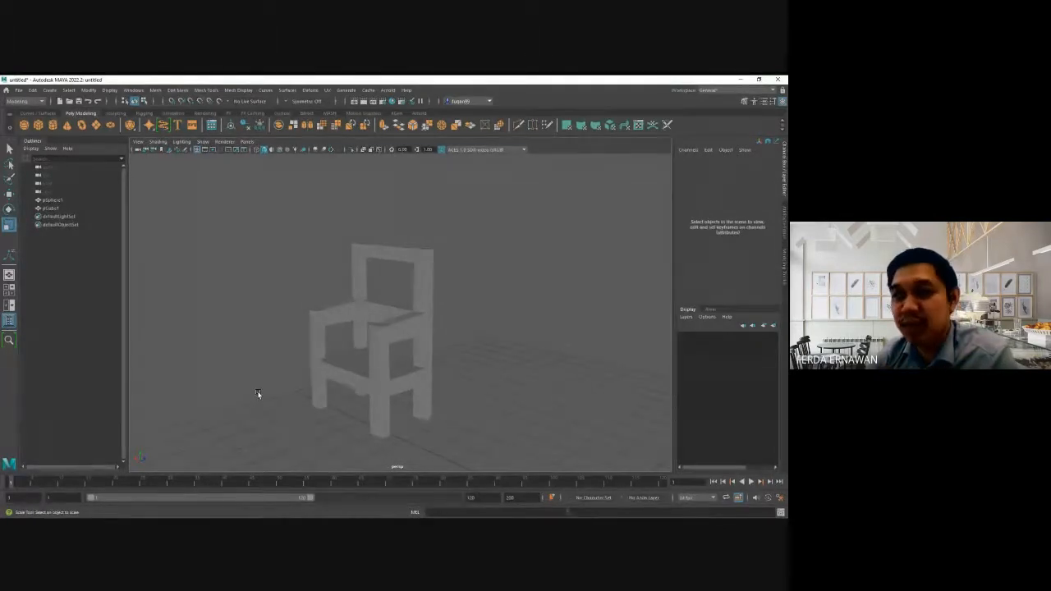
left_click_drag(249, 392, 332, 393, "alt")
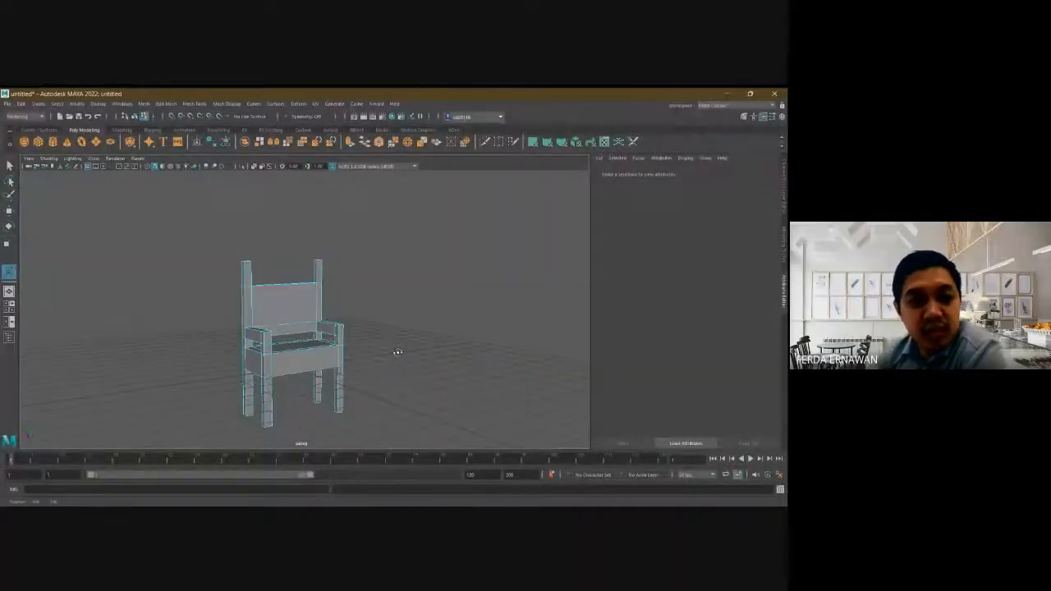
left_click_drag(398, 353, 385, 356, "alt")
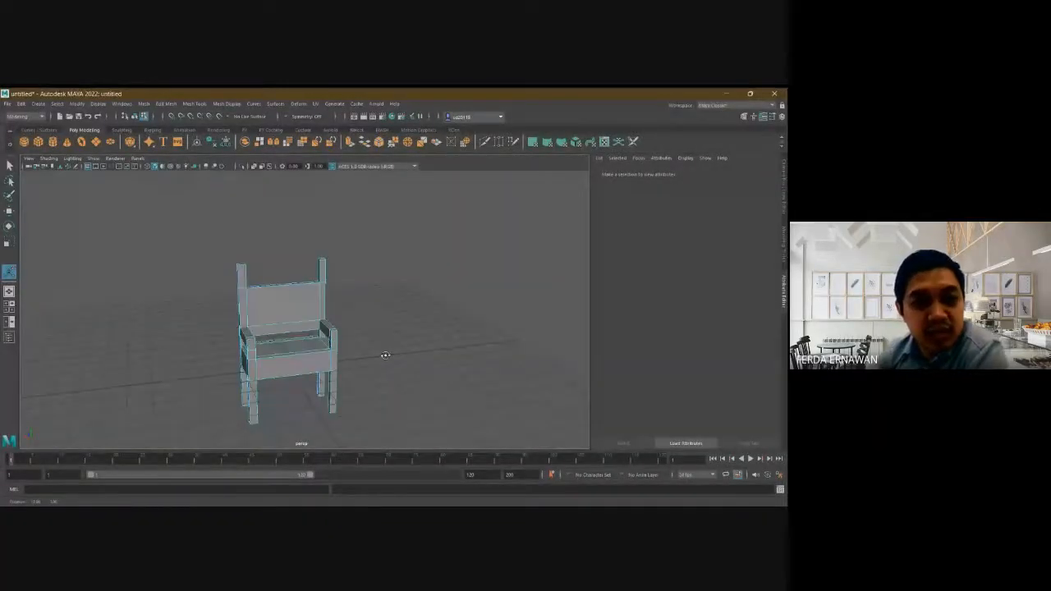
middle_click_drag(386, 357, 445, 300, "alt")
scroll(446, 308, "up", 4)
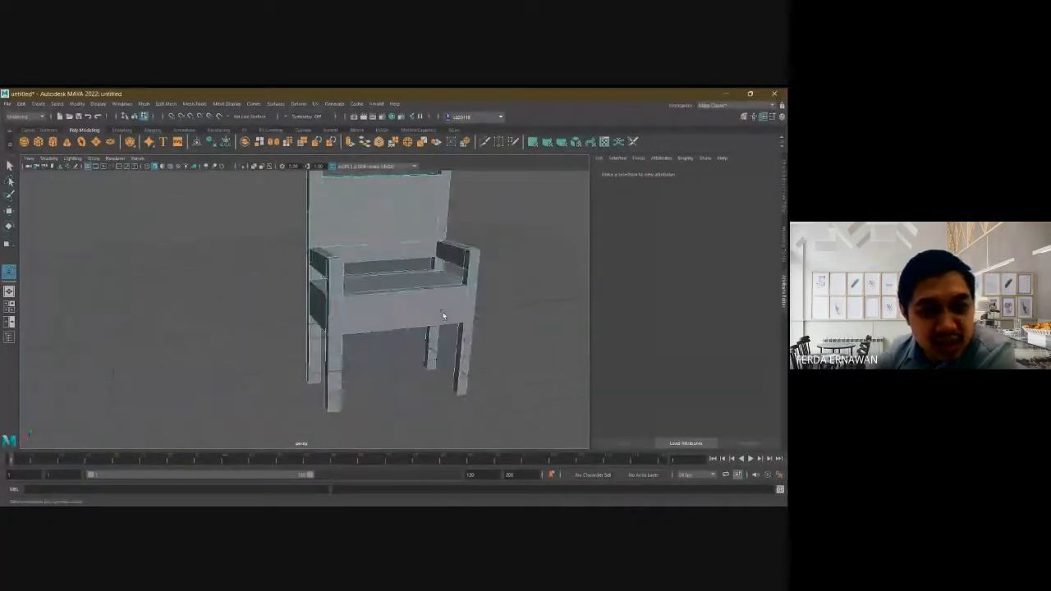
middle_click_drag(516, 277, 460, 322, "alt")
scroll(460, 321, "down", 2)
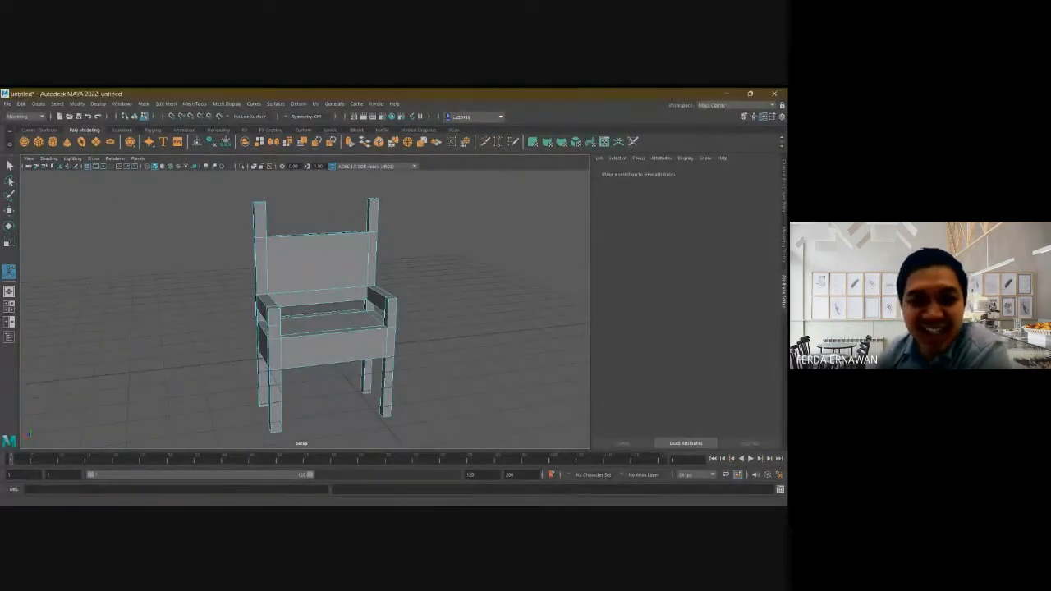
- Return the chair with the solid back panel to object mode and clear the selection
left_click(522, 336)
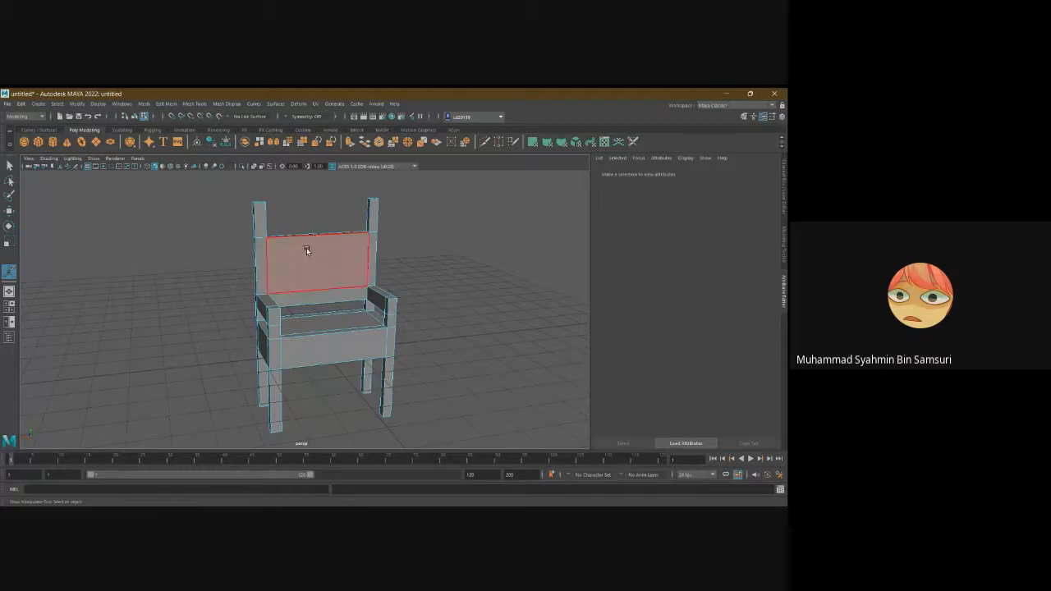
left_click_drag(449, 277, 415, 282, "alt")
right_click_drag(330, 245, 368, 232)
left_click(446, 290)
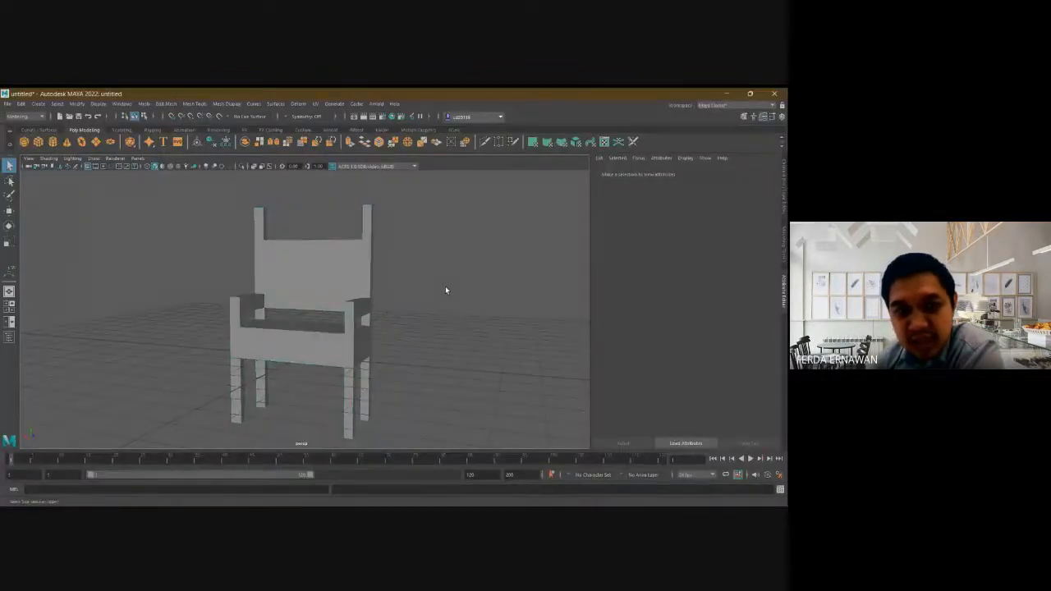
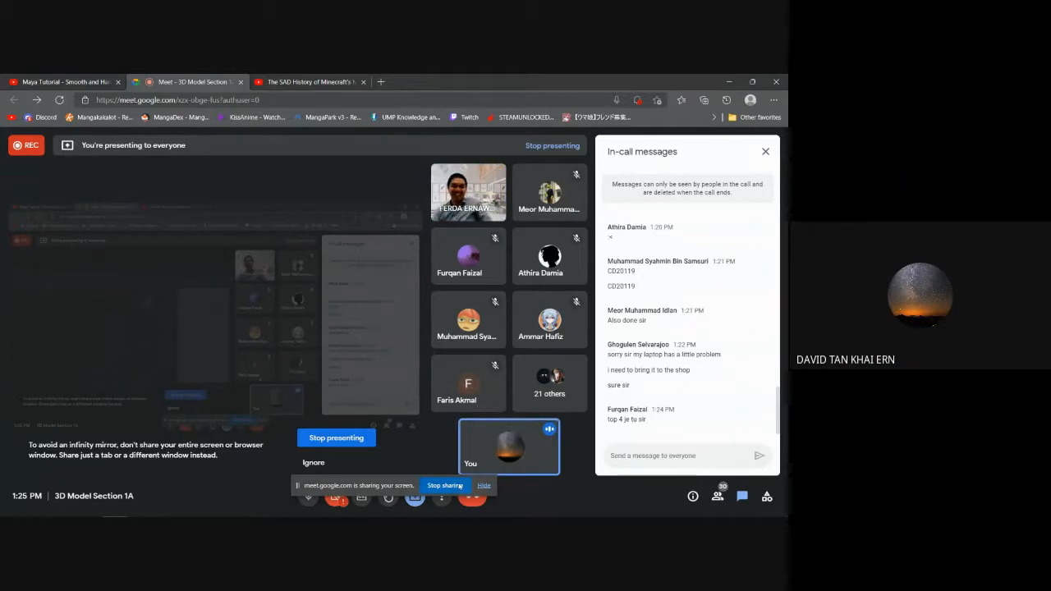
- Stop sharing the screen in the Google Meet call
left_click(461, 486)
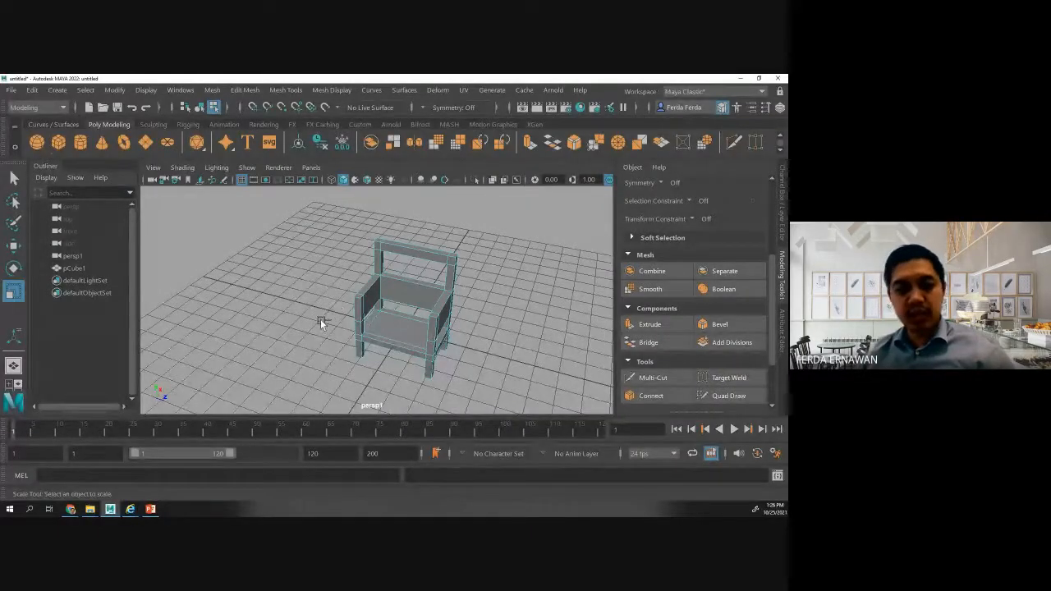
- Examine the chair's edge structure in wireframe display, and return to shaded display
mouse_move(313, 322)
left_mouse_down("alt")
mouse_move(337, 321)
mouse_move(309, 325)
left_mouse_up("alt")
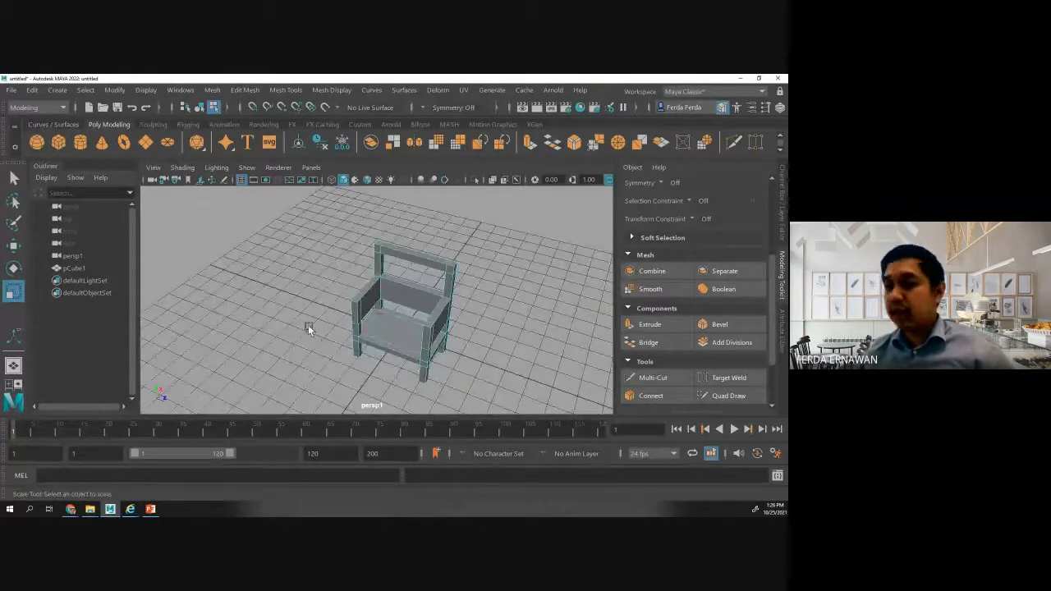
key("4")
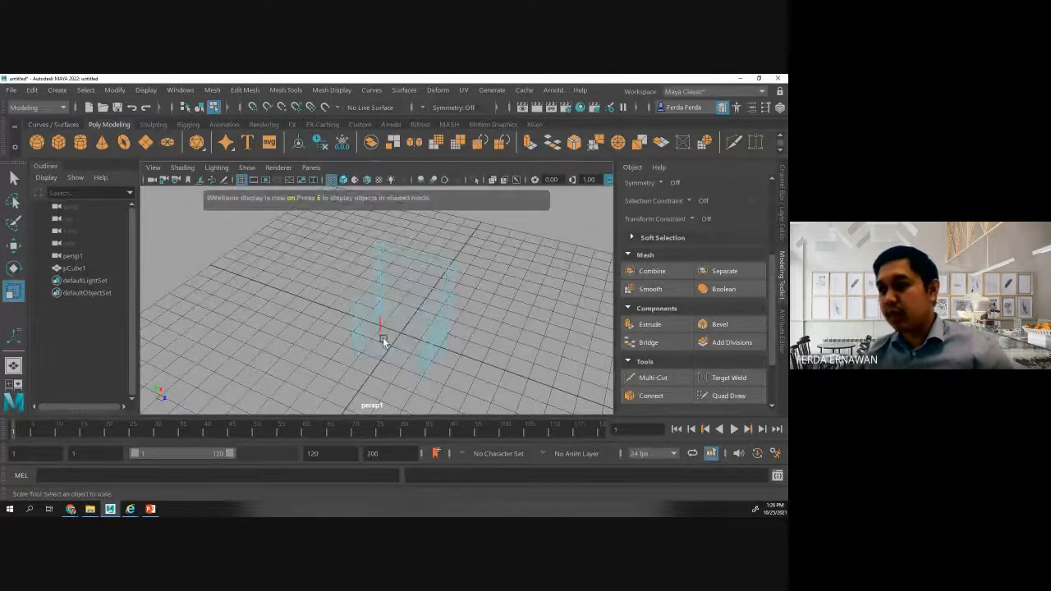
left_click_drag(355, 363, 446, 320, "alt")
scroll(455, 313, "up", 3)
key("r")
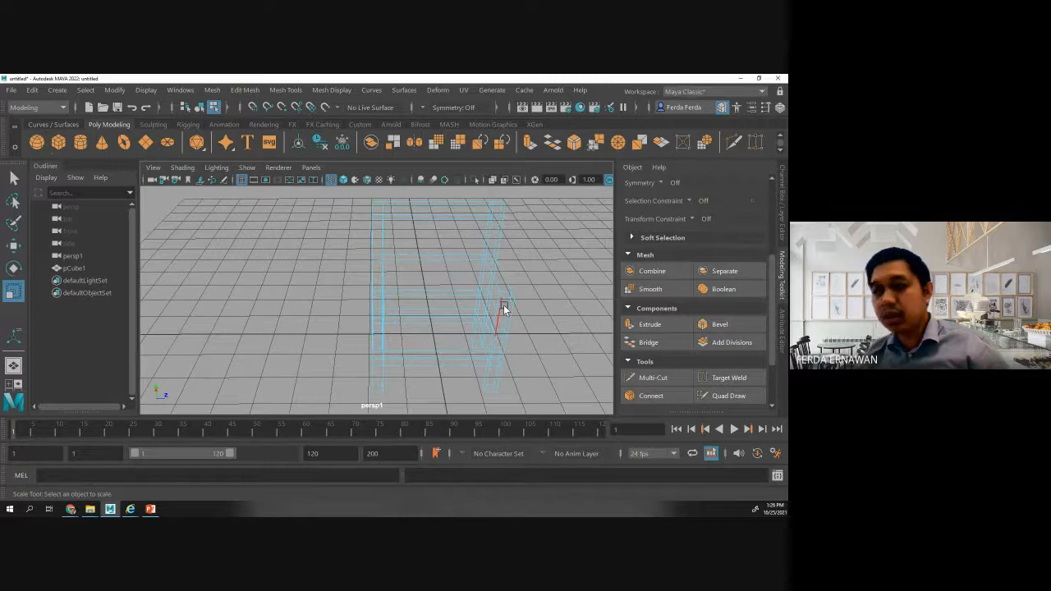
key("4")
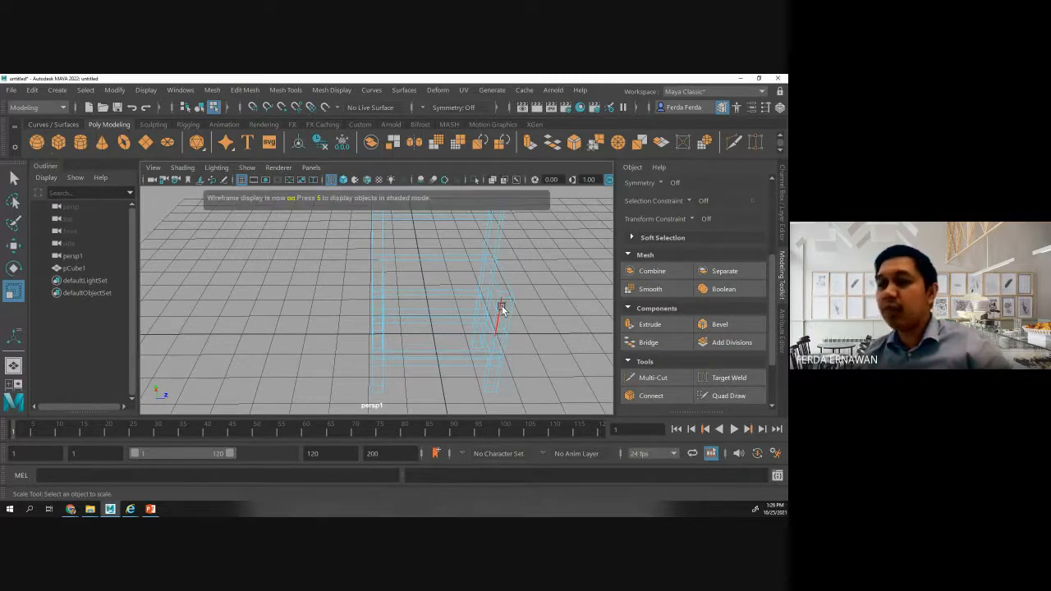
key("5")
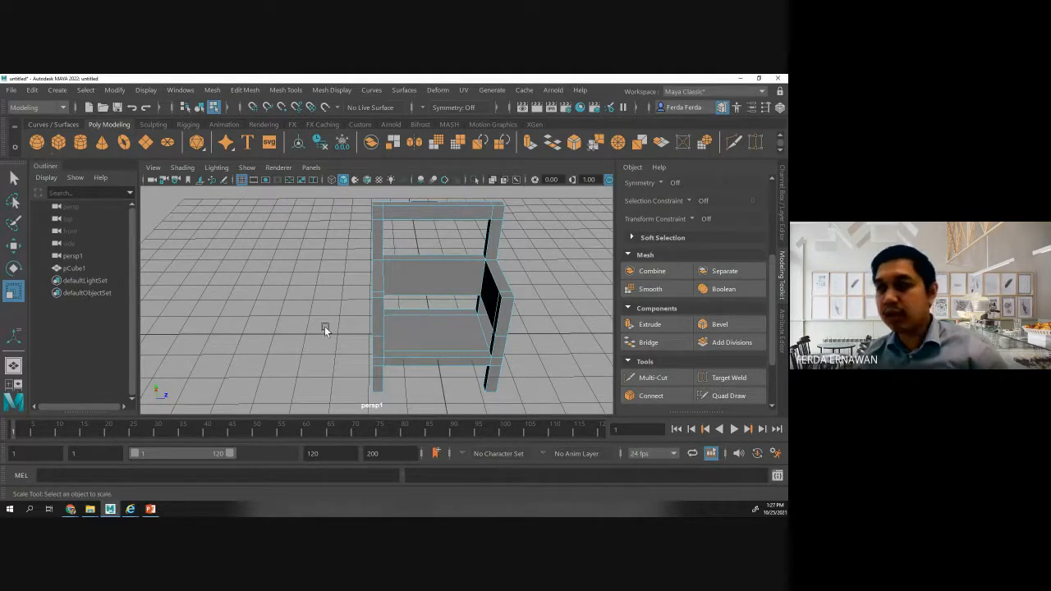
- In the side view, select the edges across the lower back rail and armrests, scale them vertically to about 0.38, and return to the perspective view
key("space")
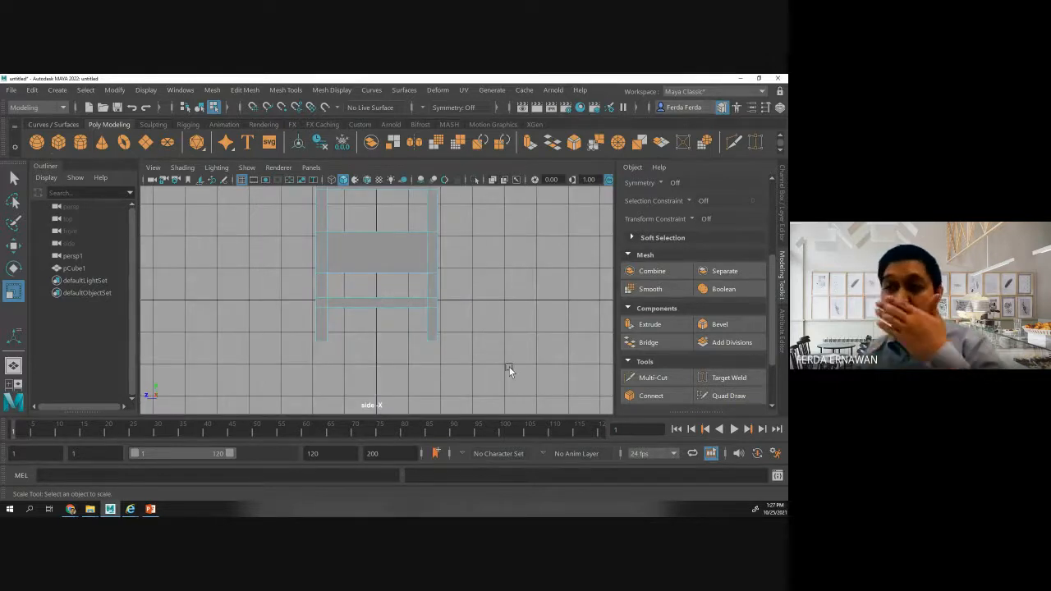
scroll(506, 343, "down", 2)
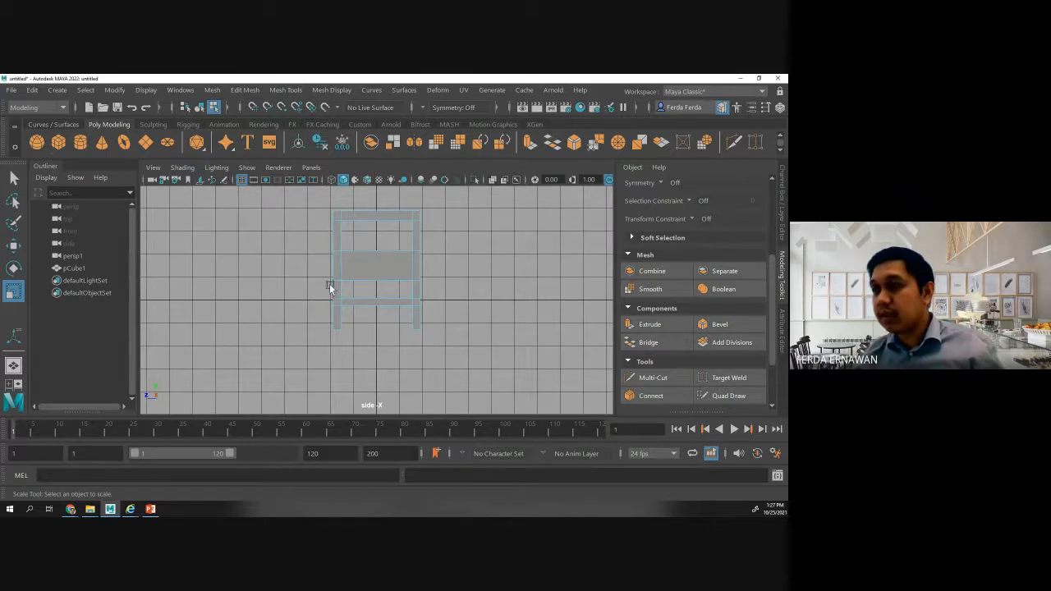
left_click_drag(307, 273, 450, 269)
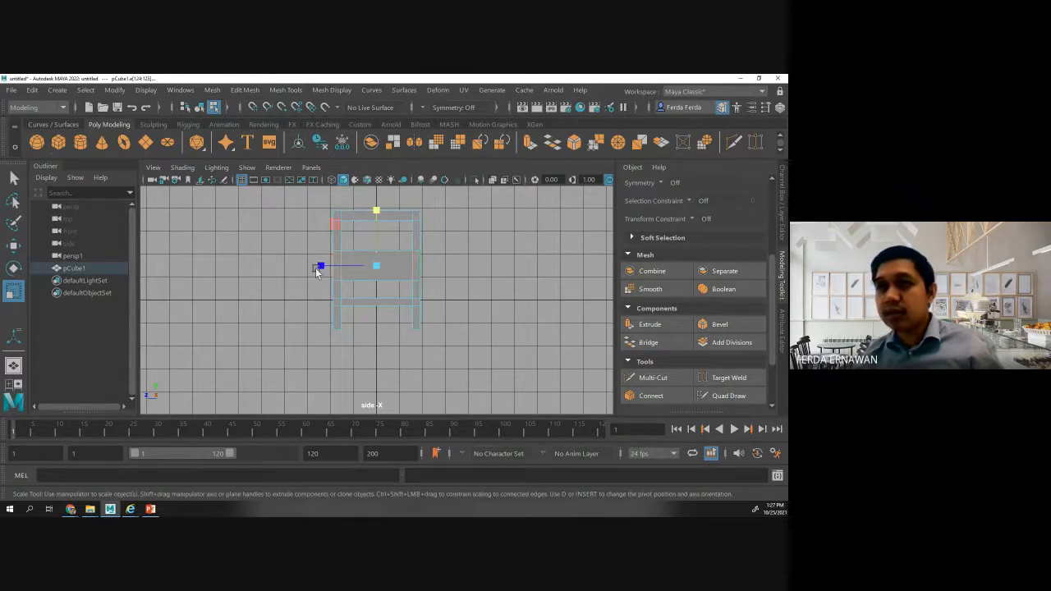
left_click_drag(376, 211, 378, 221)
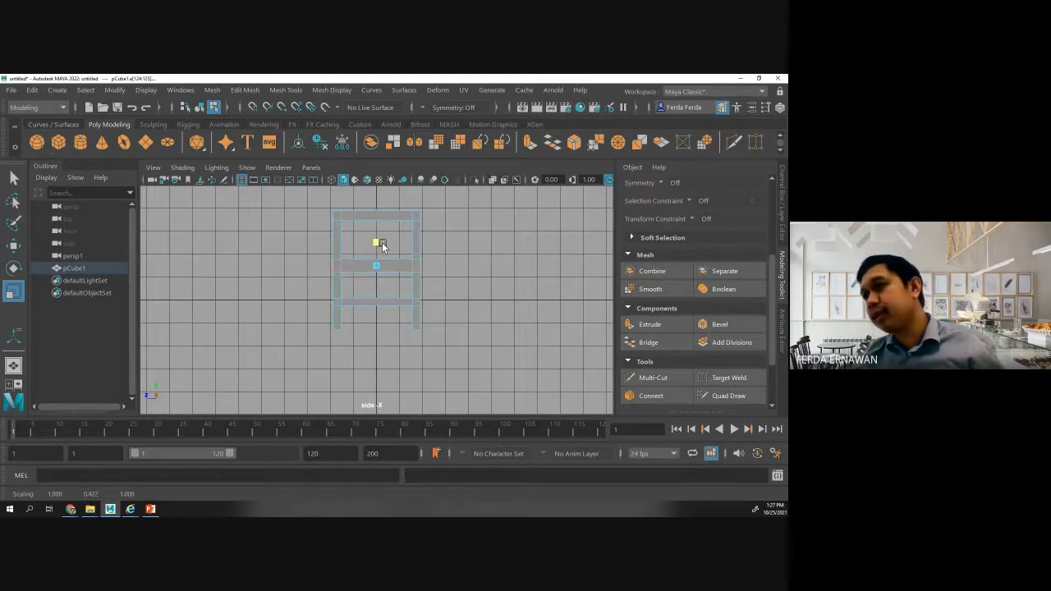
left_click_drag(382, 243, 382, 247)
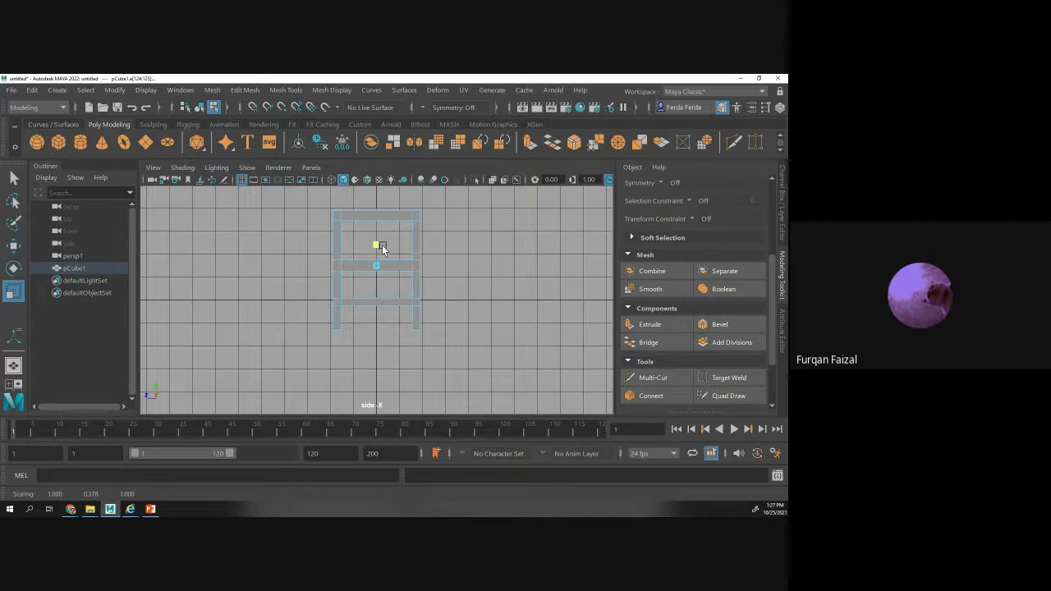
left_click_drag(382, 246, 382, 247)
key("space")
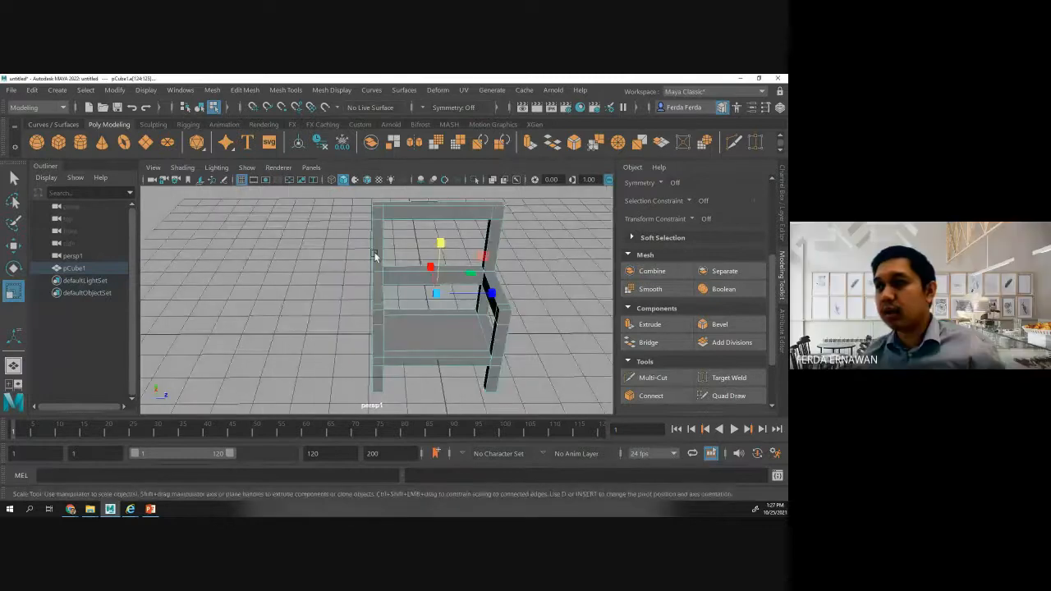
- Clear the selection, inspect the chair's rails and armrests in wireframe from several angles, and restore the shaded display
left_click(288, 305)
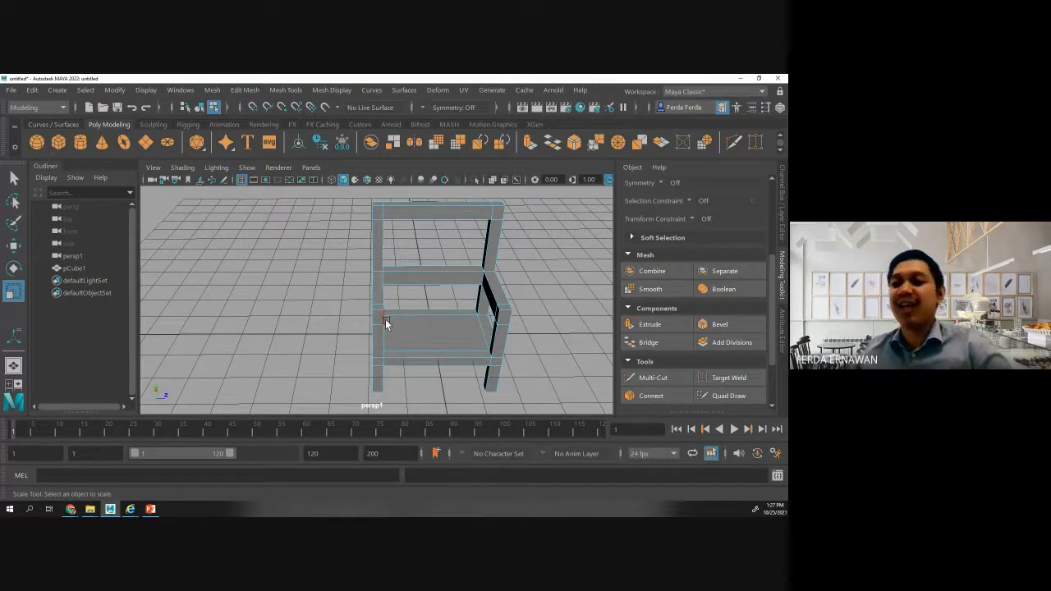
key("4")
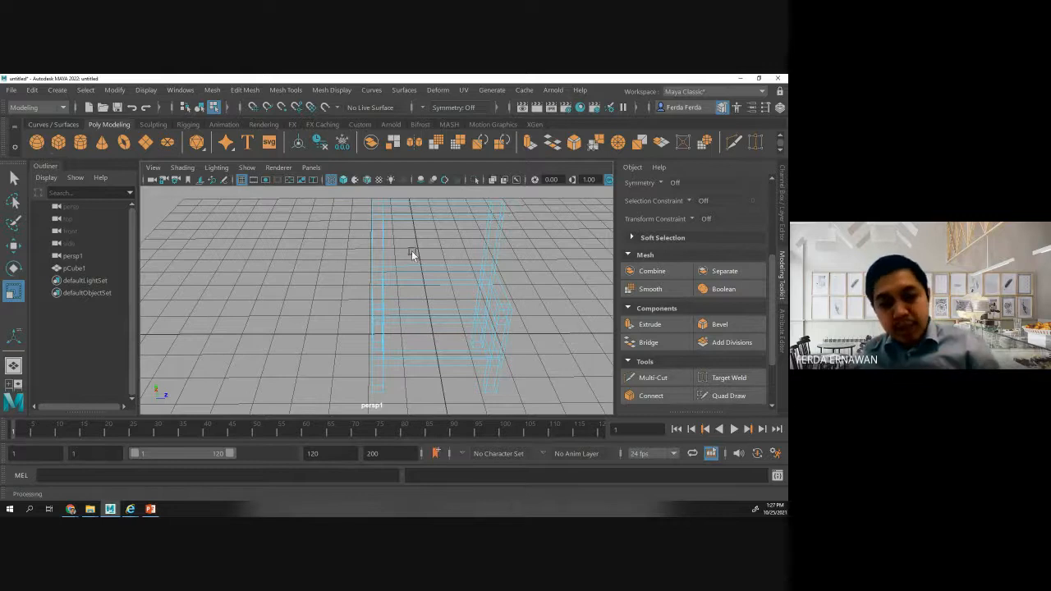
left_click_drag(535, 320, 475, 309, "alt")
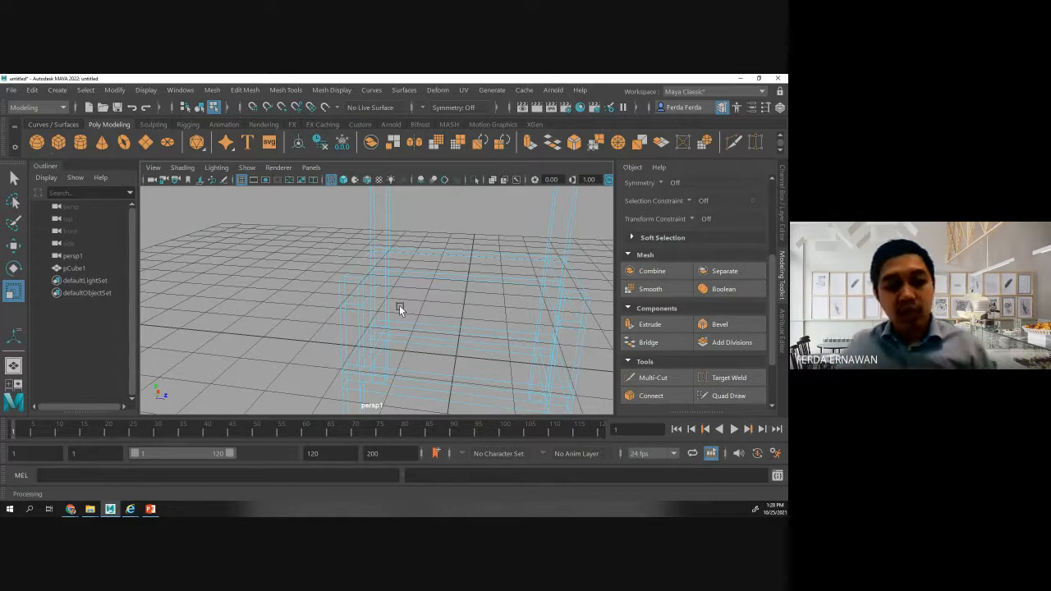
left_click_drag(422, 282, 444, 274, "alt")
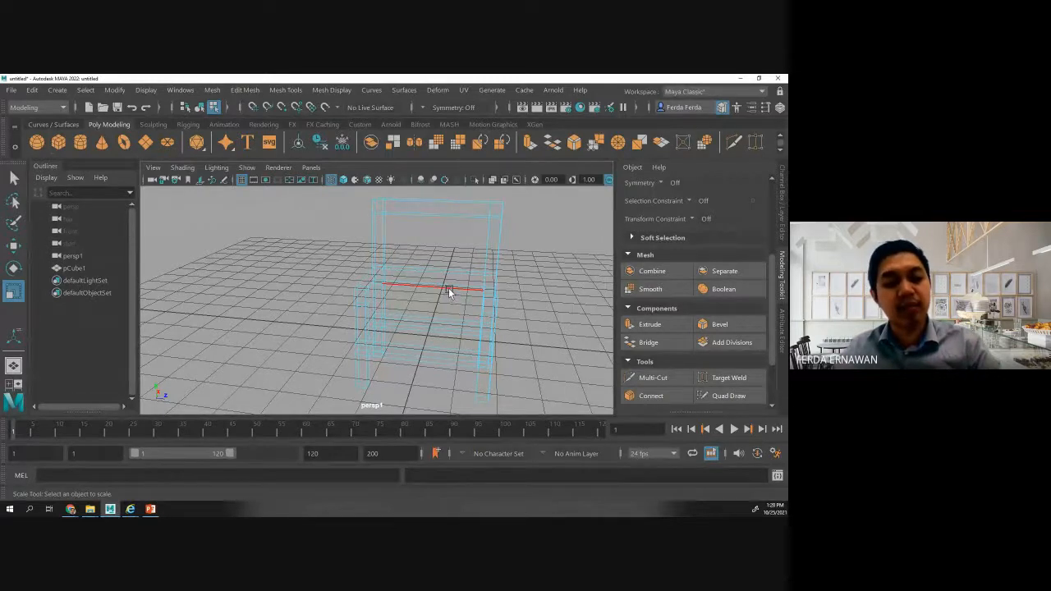
key("5")
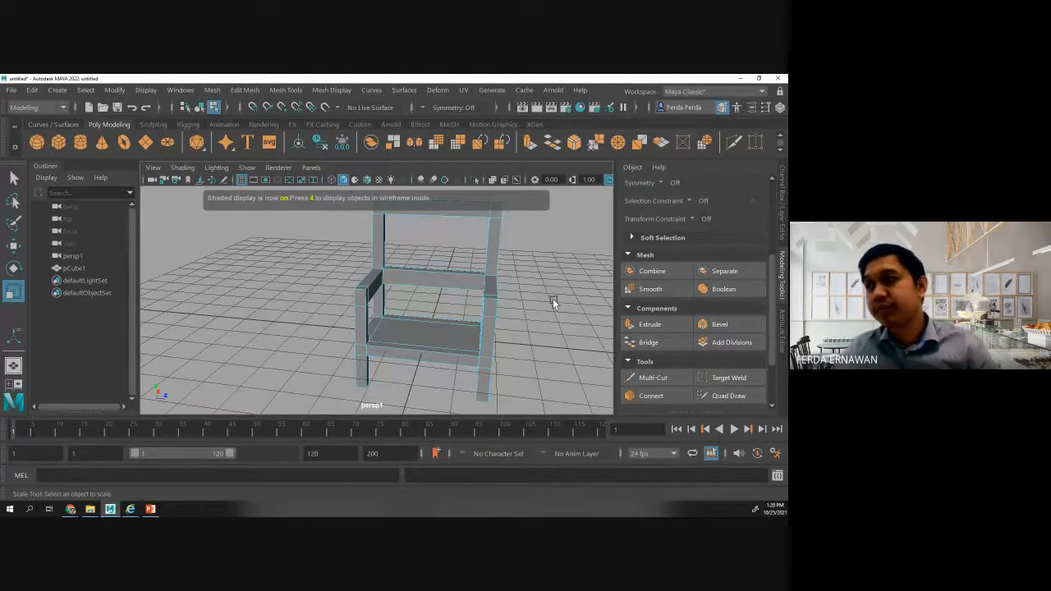
mouse_move(472, 291)
left_mouse_down("alt")
mouse_move(328, 286)
mouse_move(315, 298)
mouse_move(321, 291)
left_mouse_up("alt")
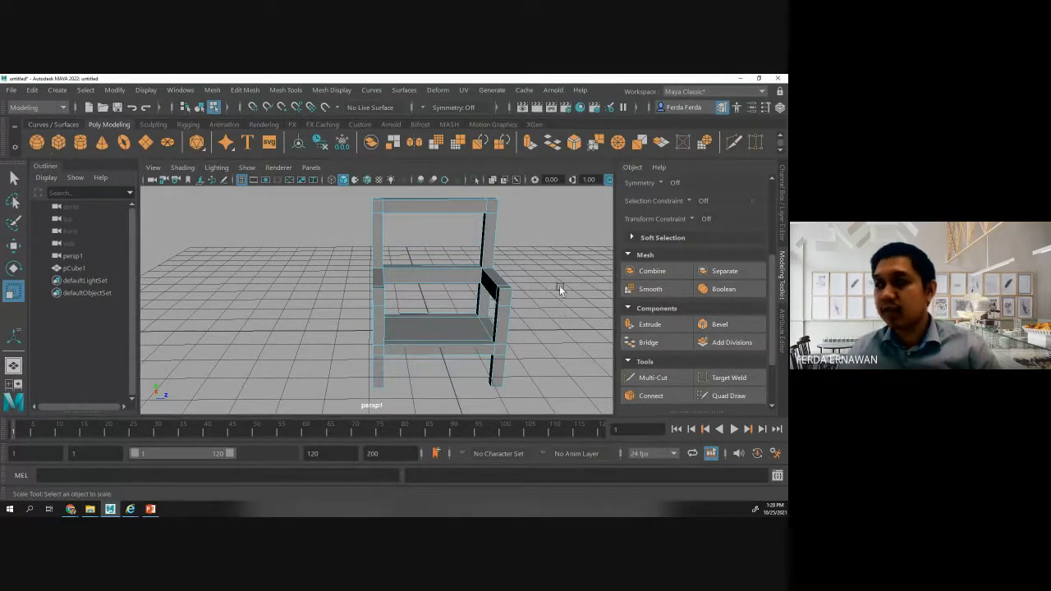
- In the side view, select the edges across the lower back rail and armrests and scale them down vertically
key("space")
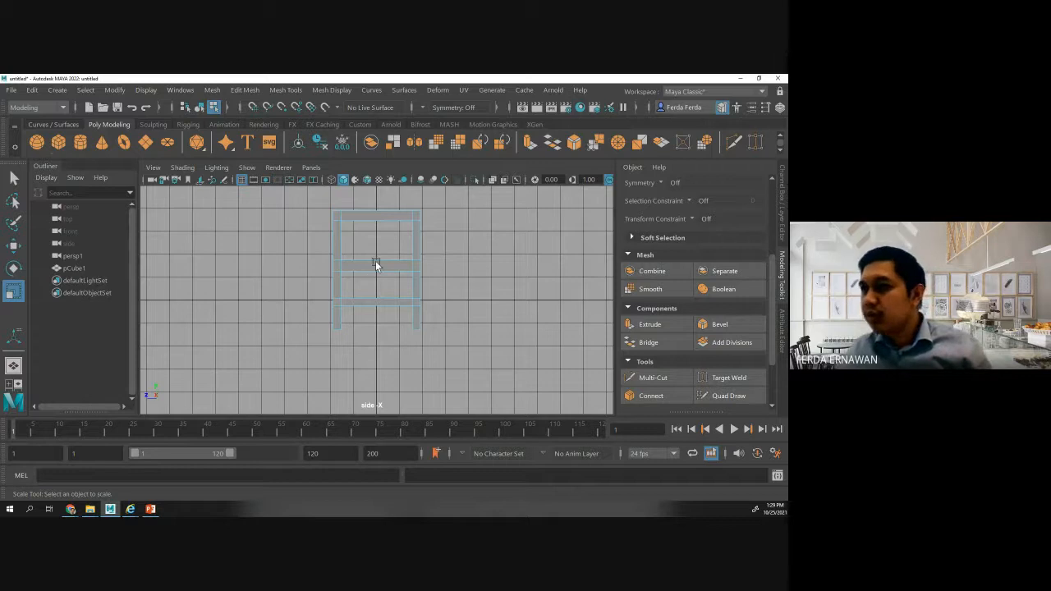
left_click_drag(314, 266, 442, 265)
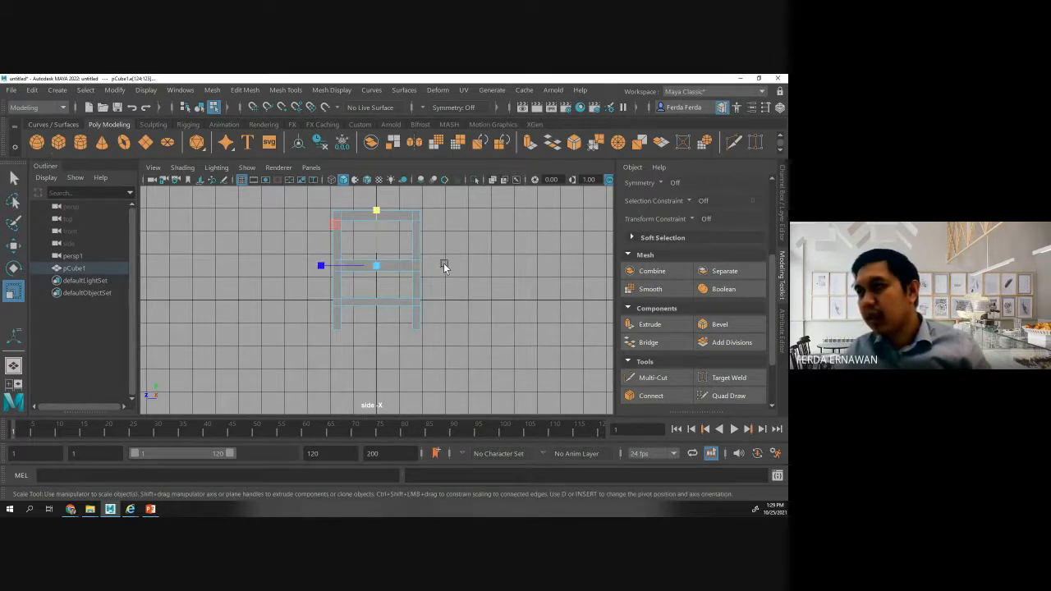
left_click(12, 294)
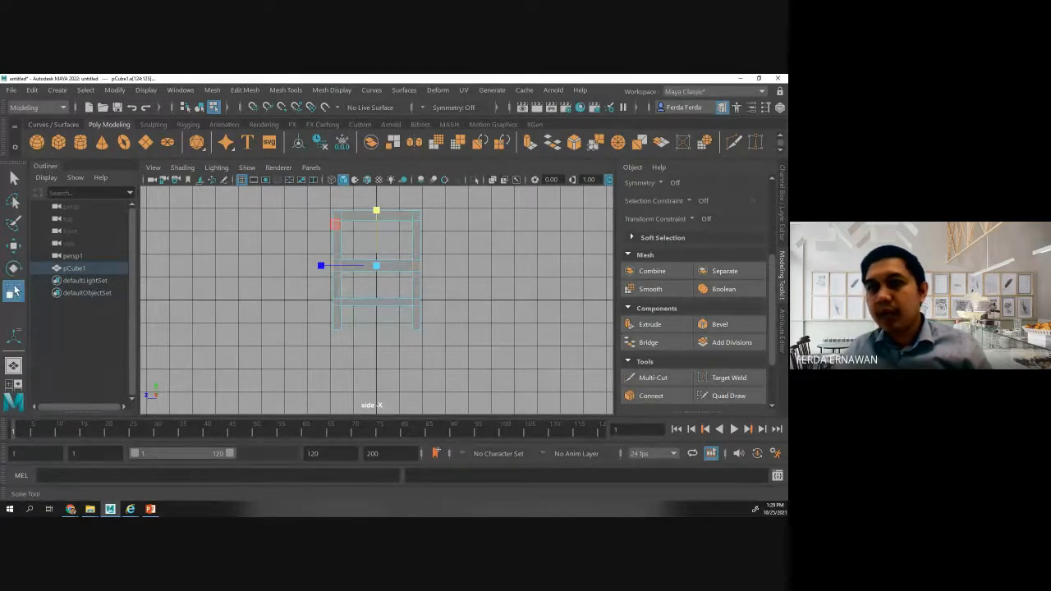
left_click_drag(378, 215, 377, 224)
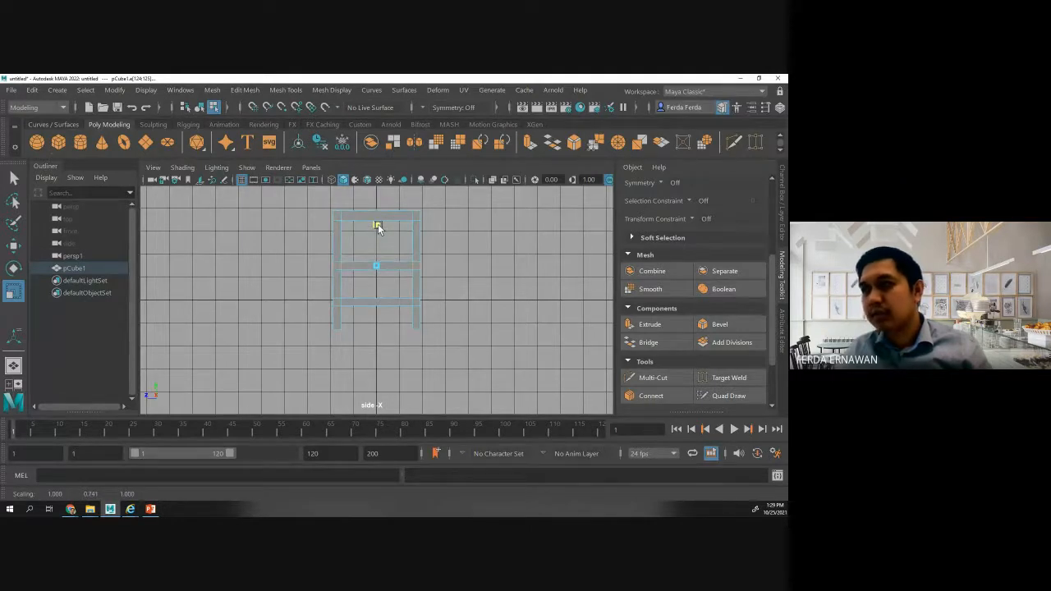
left_click_drag(378, 224, 381, 229)
- Try to move the edges across the seat frame up about 0.19 in the side view, undo the move, and clear the selection
left_click_drag(313, 302, 426, 299)
left_click(14, 247)
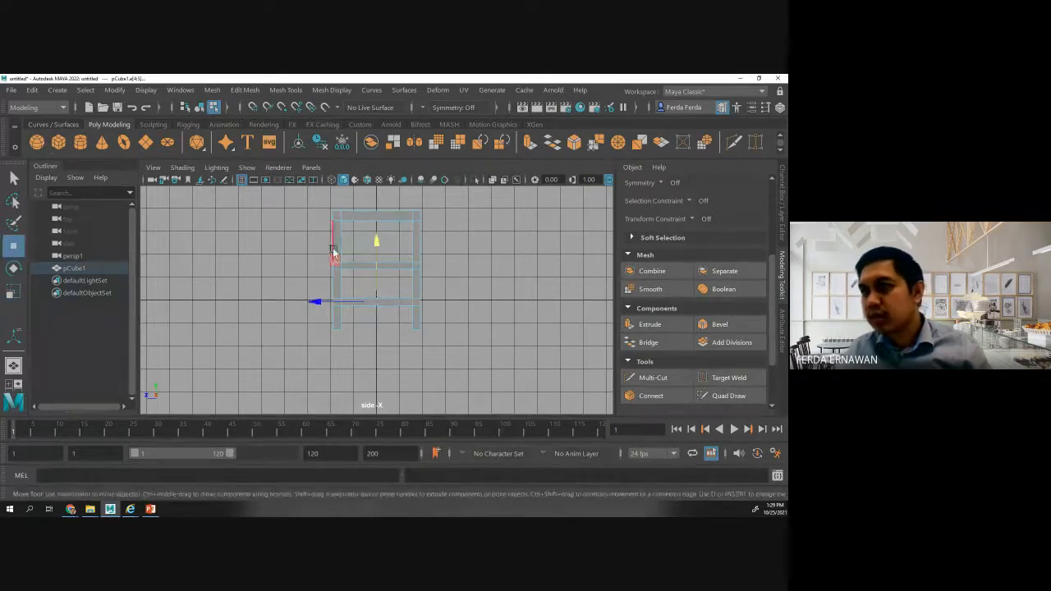
left_click_drag(376, 240, 375, 235)
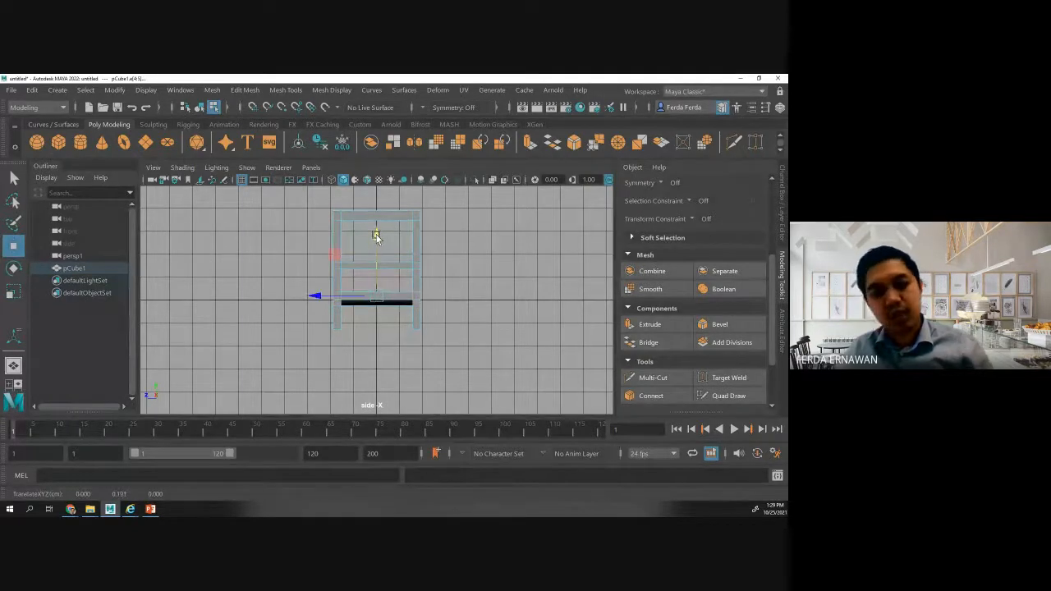
key("ctrl+z")
left_click(434, 303)
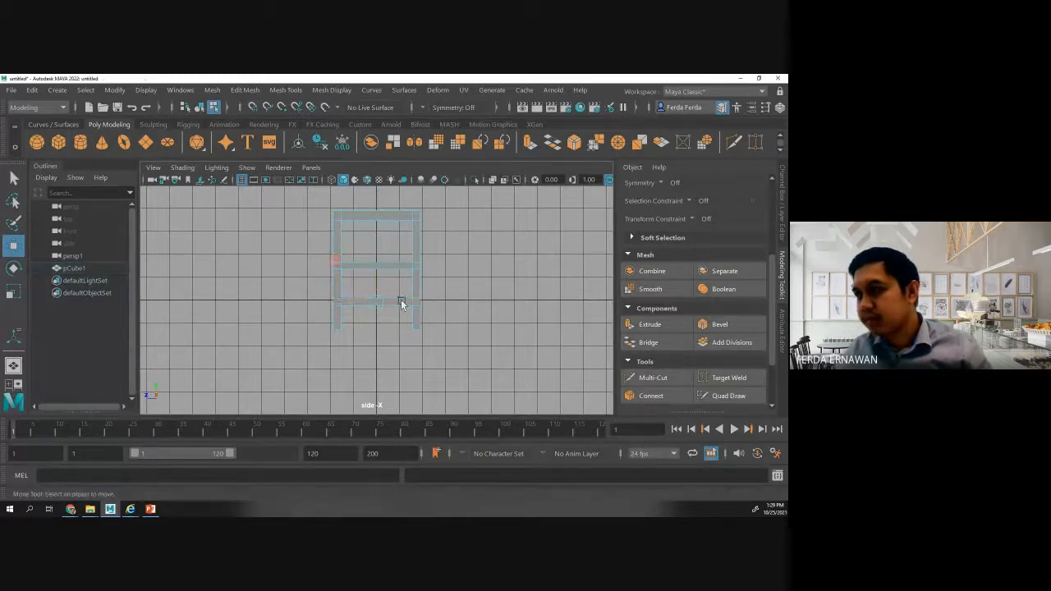
left_click(392, 324)
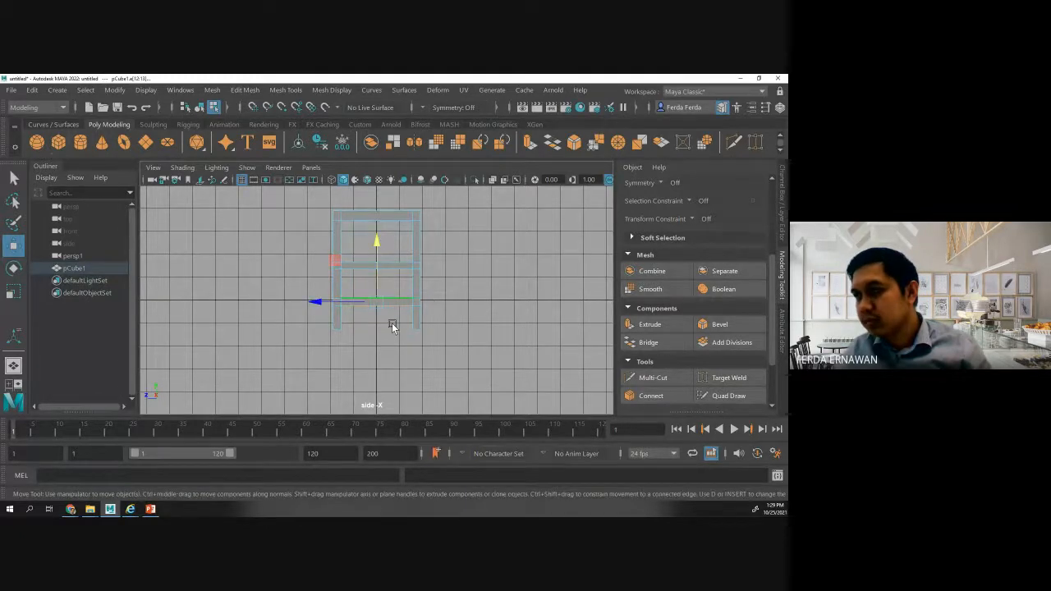
left_click(471, 292)
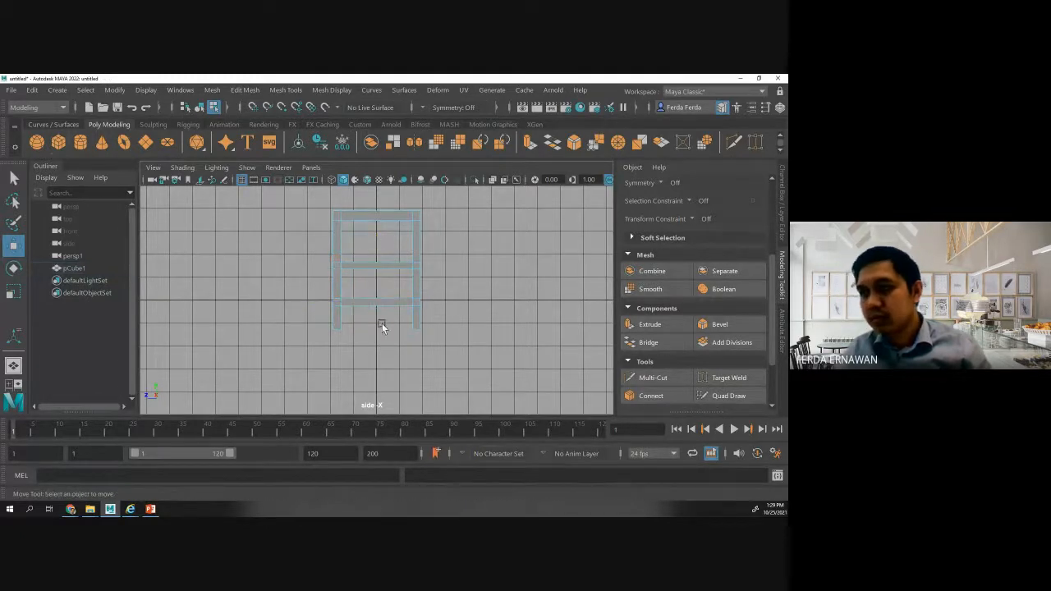
left_click(376, 233)
- Select the edges across the top back rail, scale them down vertically, and return to the perspective view with nothing selected
left_click(286, 211)
left_click_drag(425, 214, 452, 217)
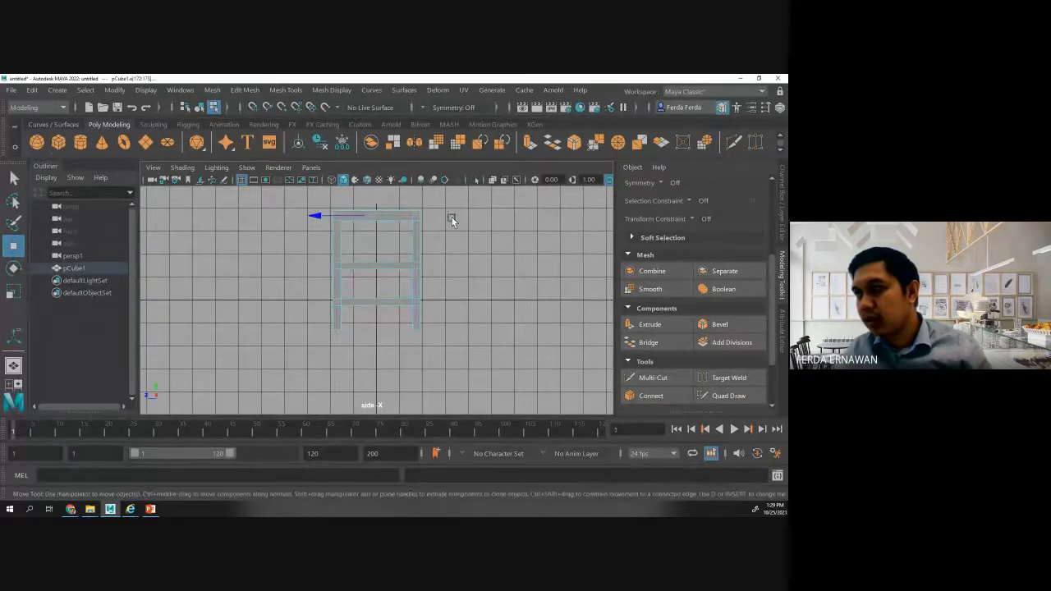
left_click(20, 291)
scroll(403, 251, "down", 2)
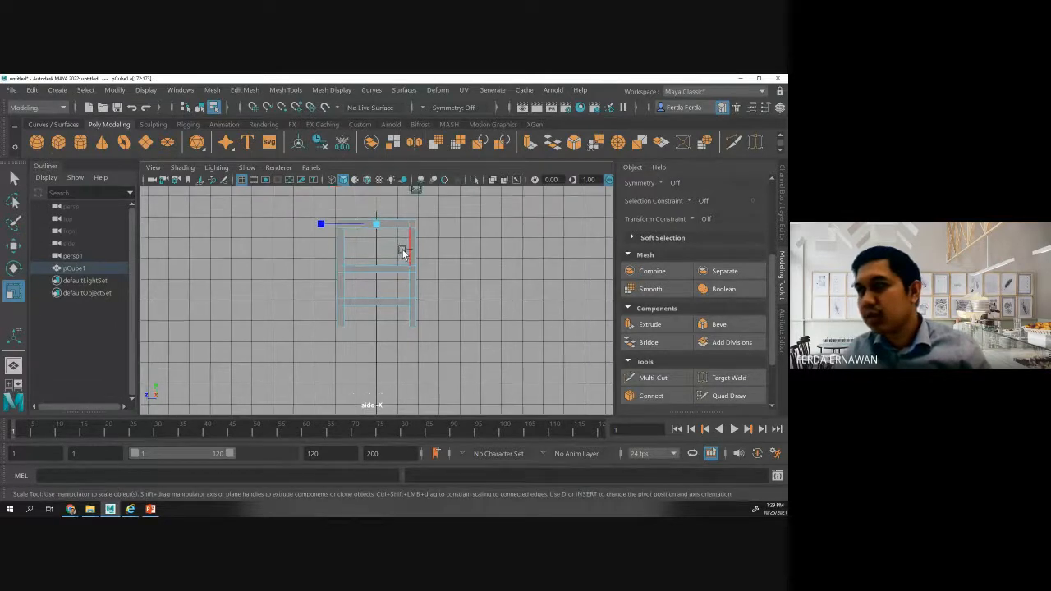
left_click_drag(375, 193, 378, 219)
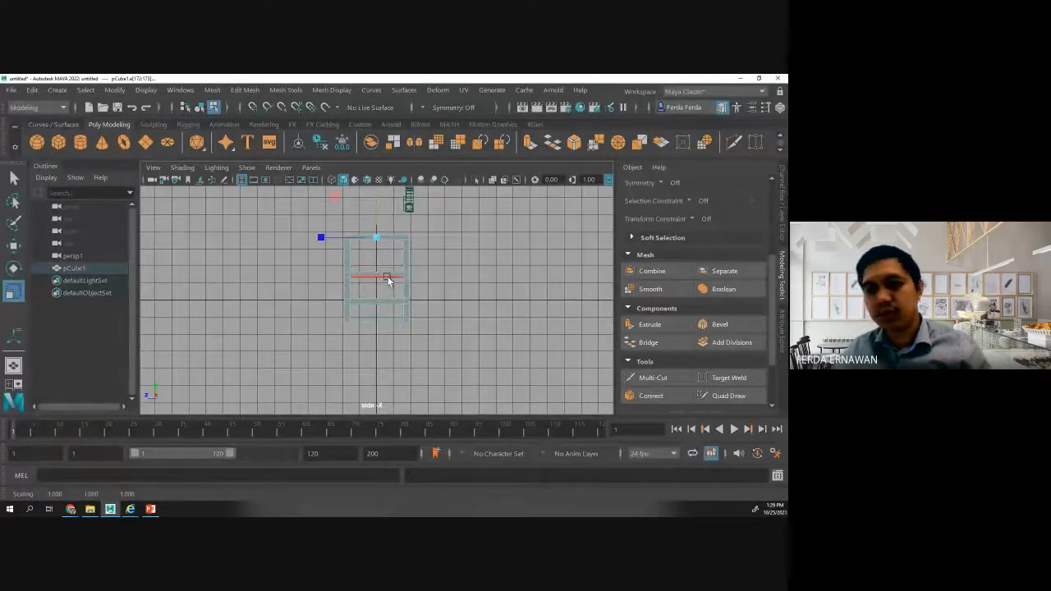
scroll(388, 283, "up", 4)
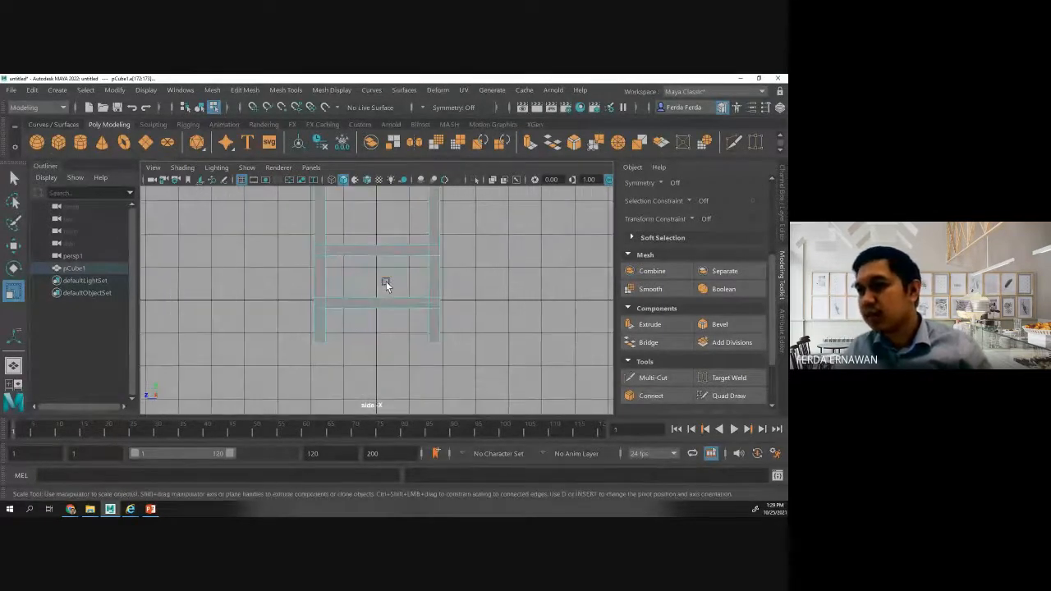
left_click(361, 337)
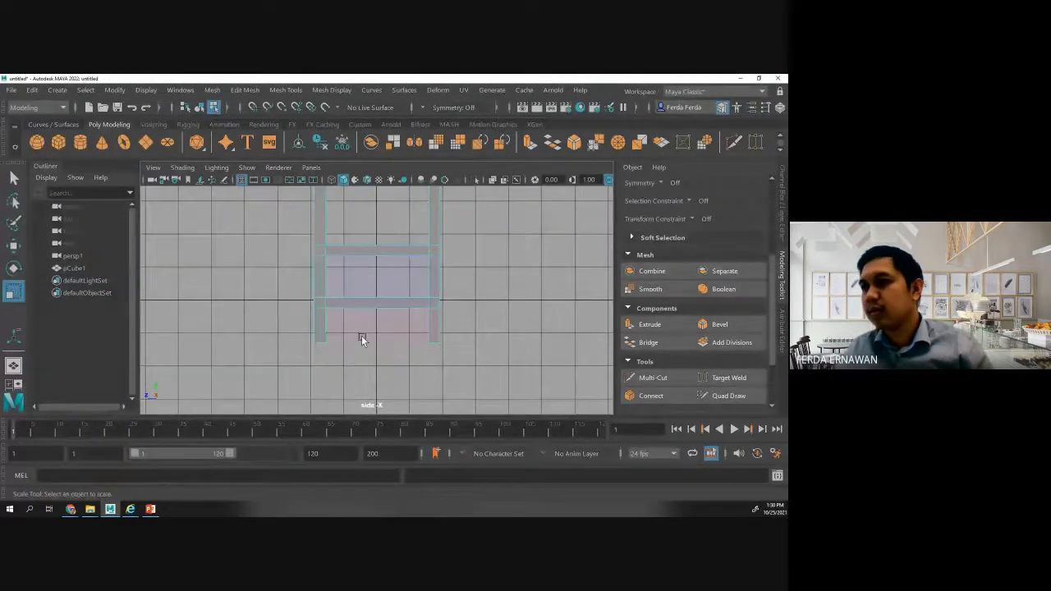
key("space")
key("space")
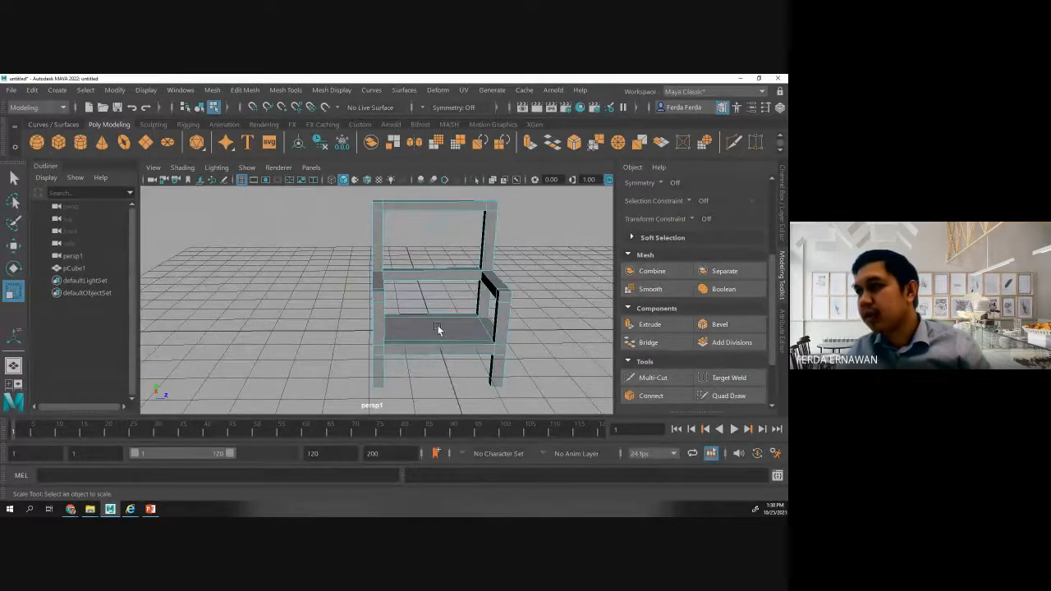
- Examine the chair's seat and frame from a low front angle and from underneath
left_click_drag(497, 336, 529, 326, "alt")
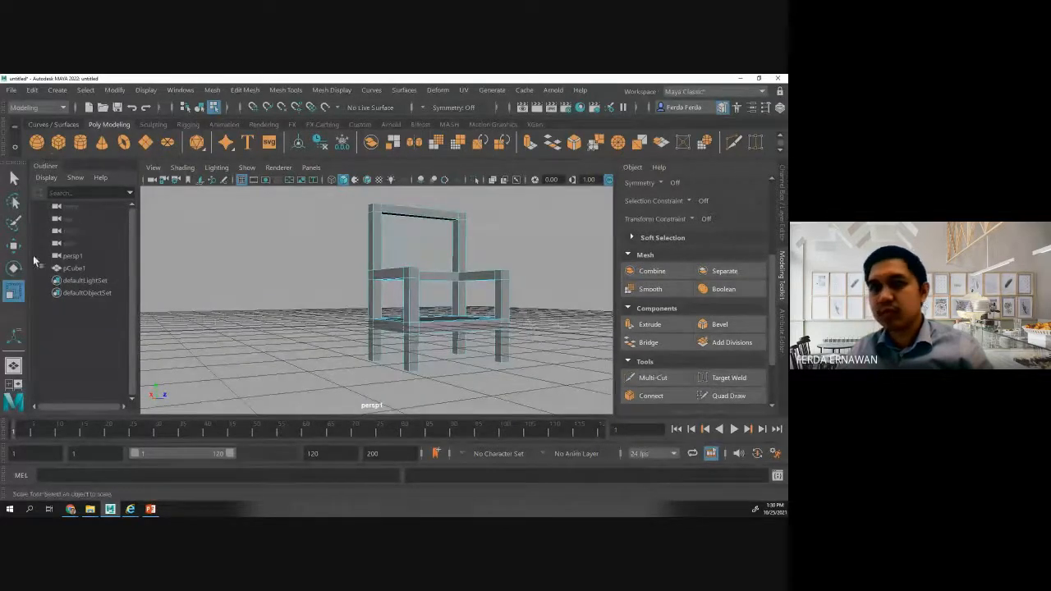
left_click_drag(354, 318, 538, 326)
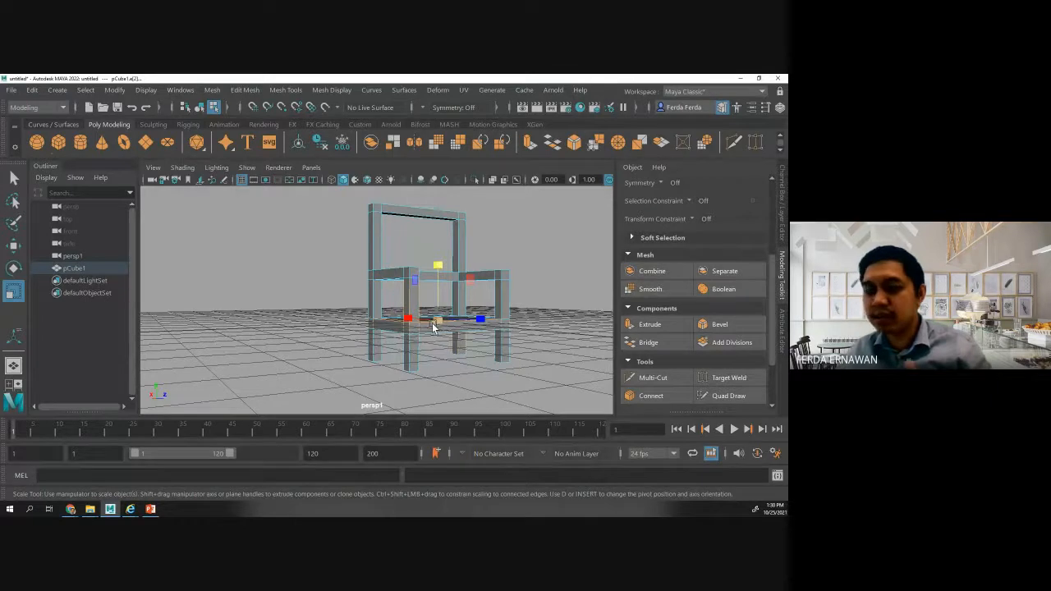
left_click(528, 315)
left_click_drag(528, 314, 447, 326, "alt")
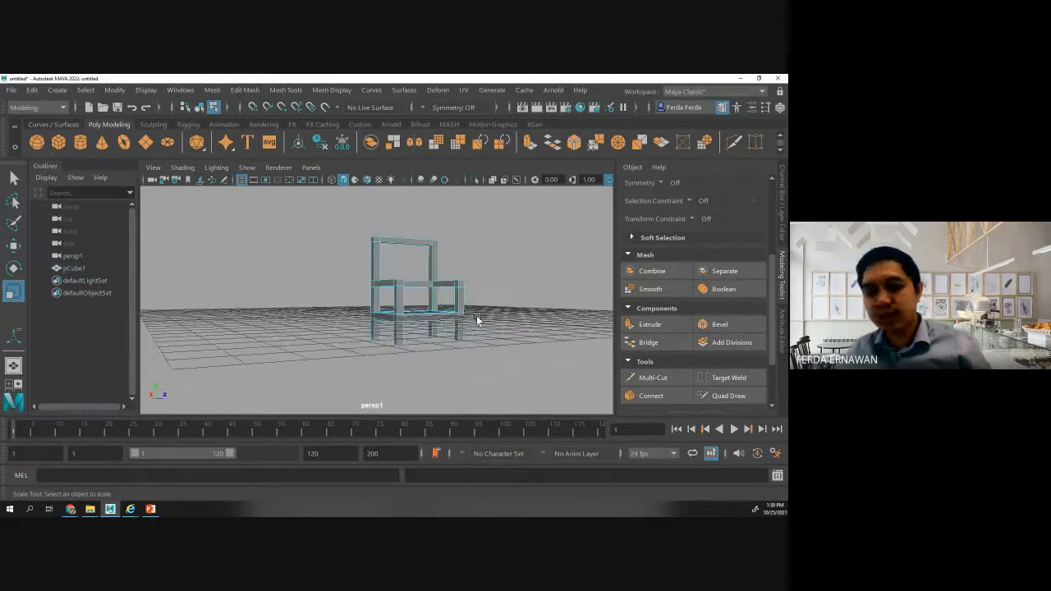
left_click_drag(500, 303, 479, 271, "alt")
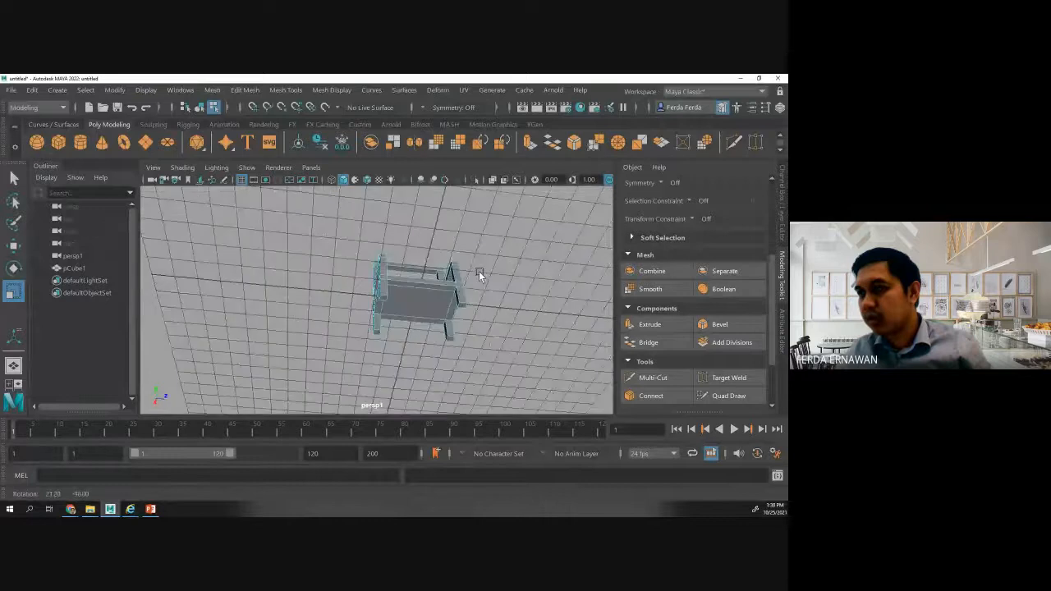
- In the front view, select the seat's faces, try to move them up about 0.42, undo the move, and clear the selection
right_click(382, 298)
left_click(382, 206)
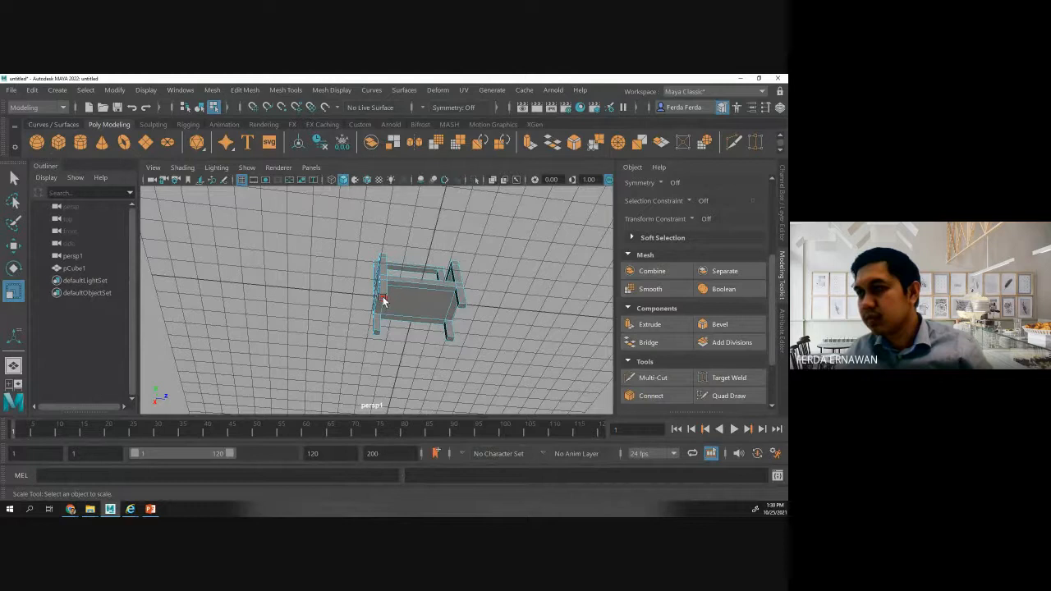
key("space")
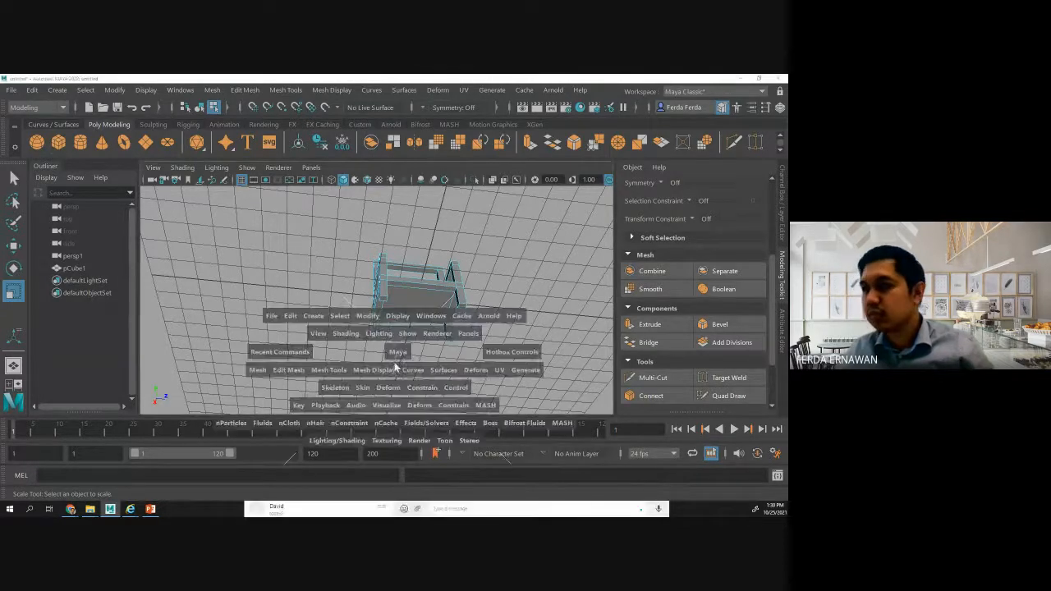
left_click_drag(397, 350, 402, 339)
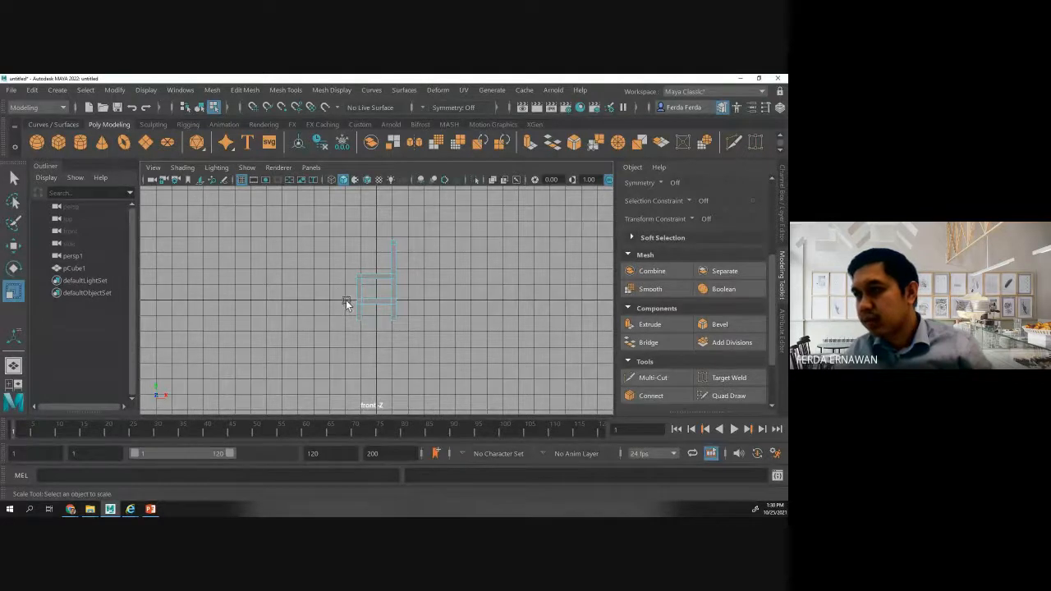
left_click(405, 304)
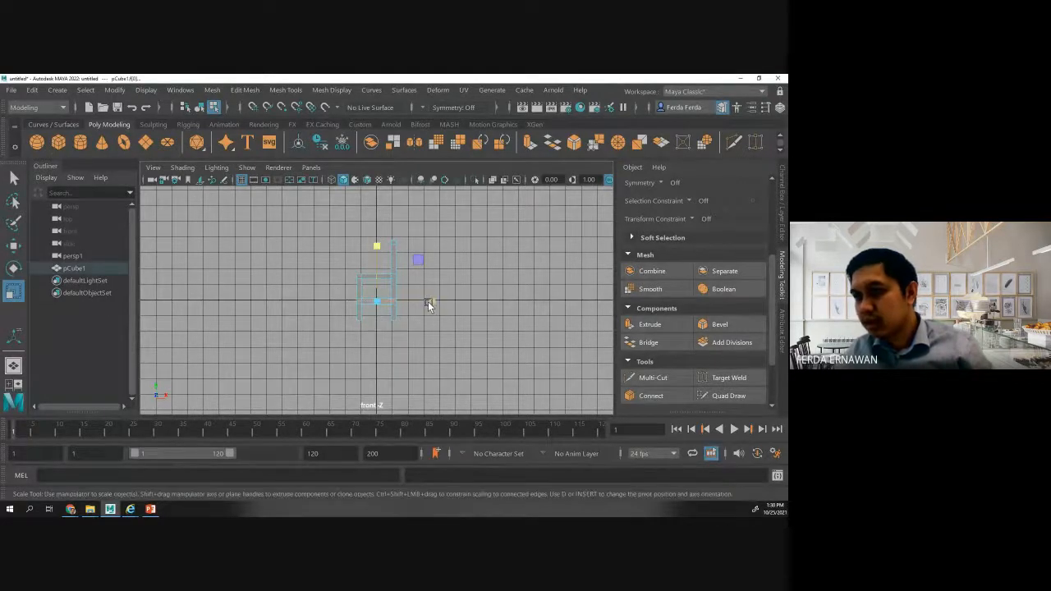
left_click(13, 245)
left_click_drag(376, 233, 376, 235)
key("ctrl+z")
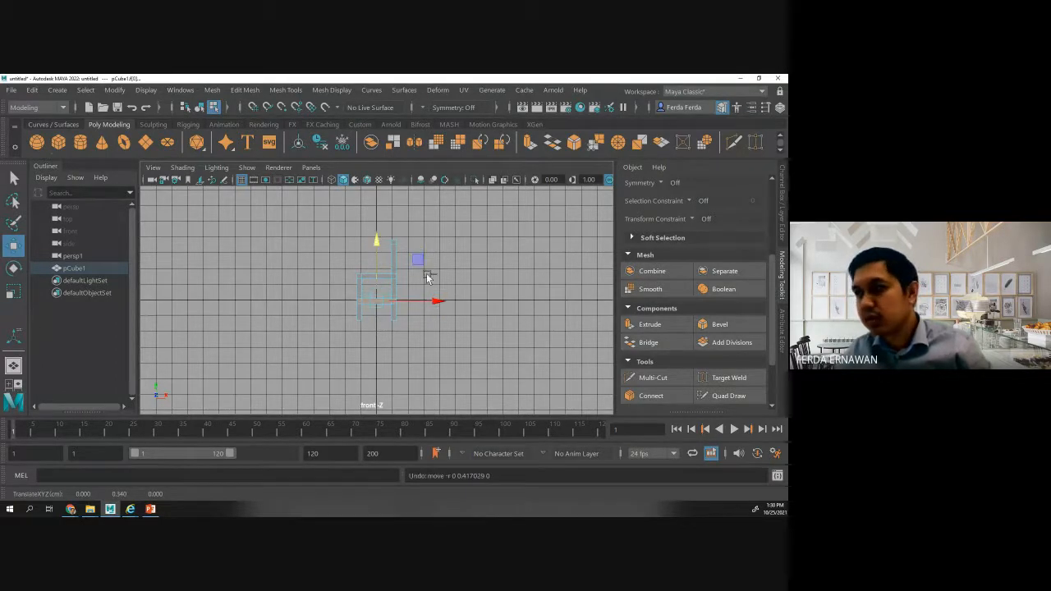
left_click(419, 322)
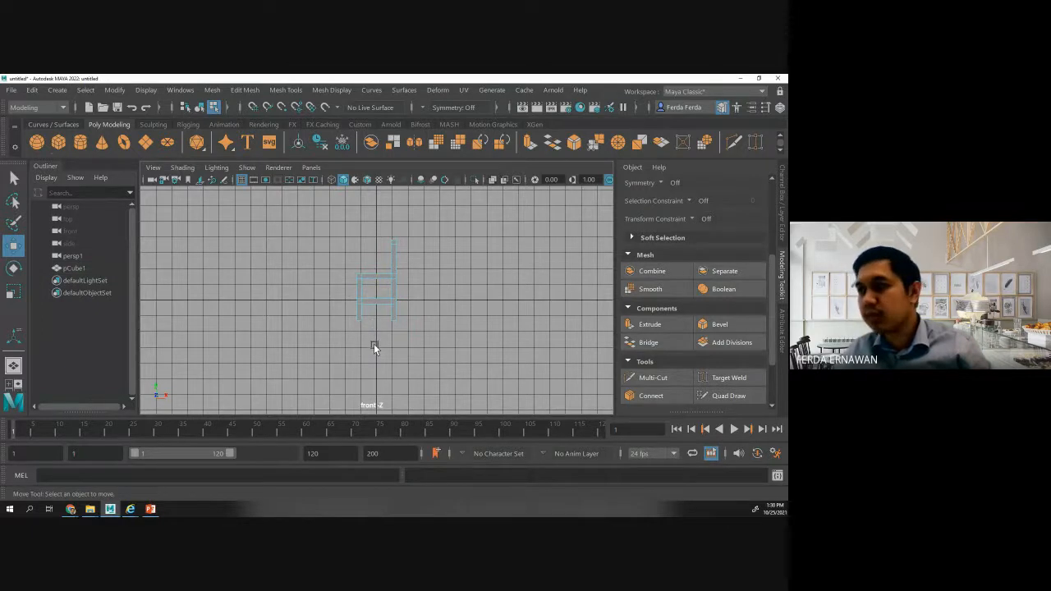
- In the side view, switch to edge selection, try to move the seat frame's edges up about 0.2, and undo the move
key("space")
key("space")
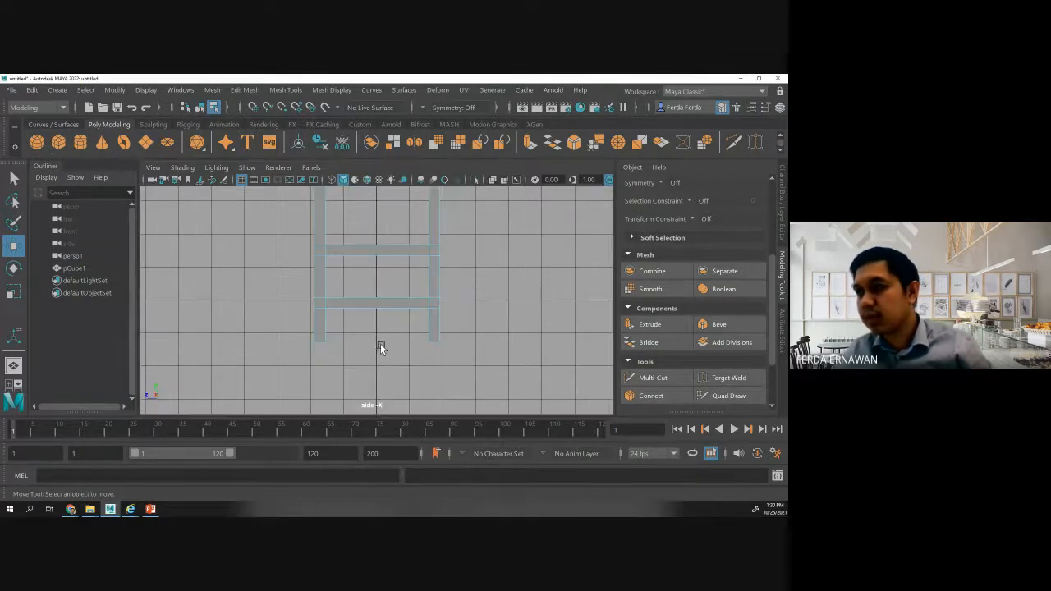
right_click_drag(340, 250, 341, 141)
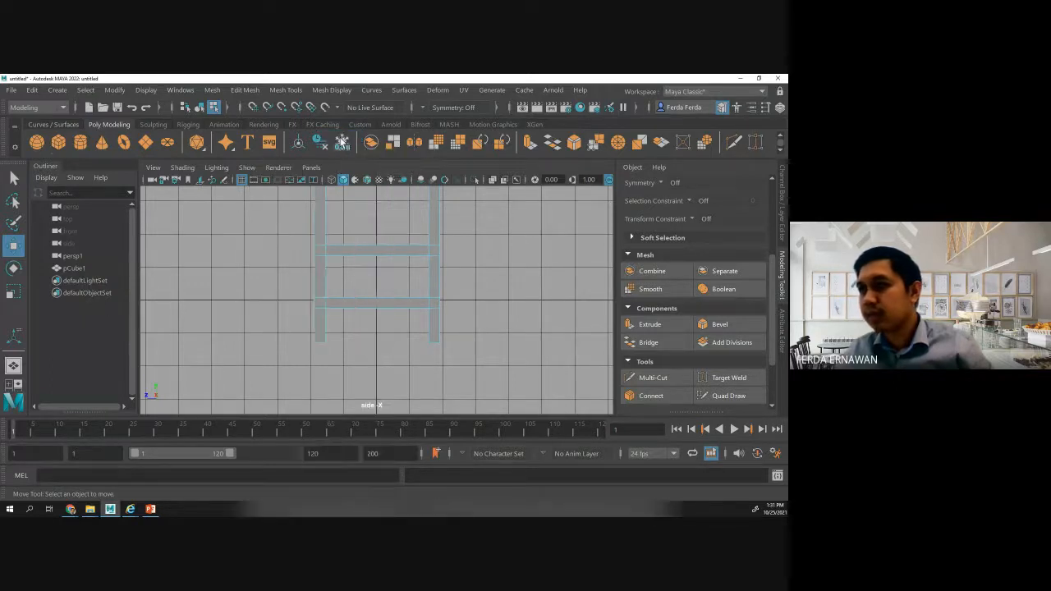
left_click_drag(305, 302, 449, 300)
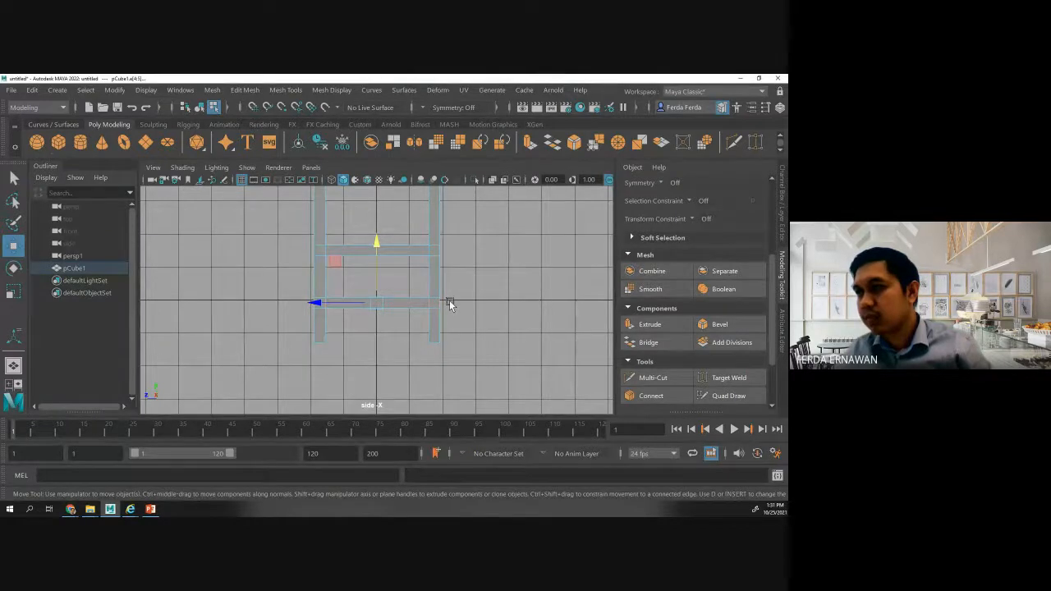
left_click_drag(378, 243, 378, 236)
key("ctrl+z")
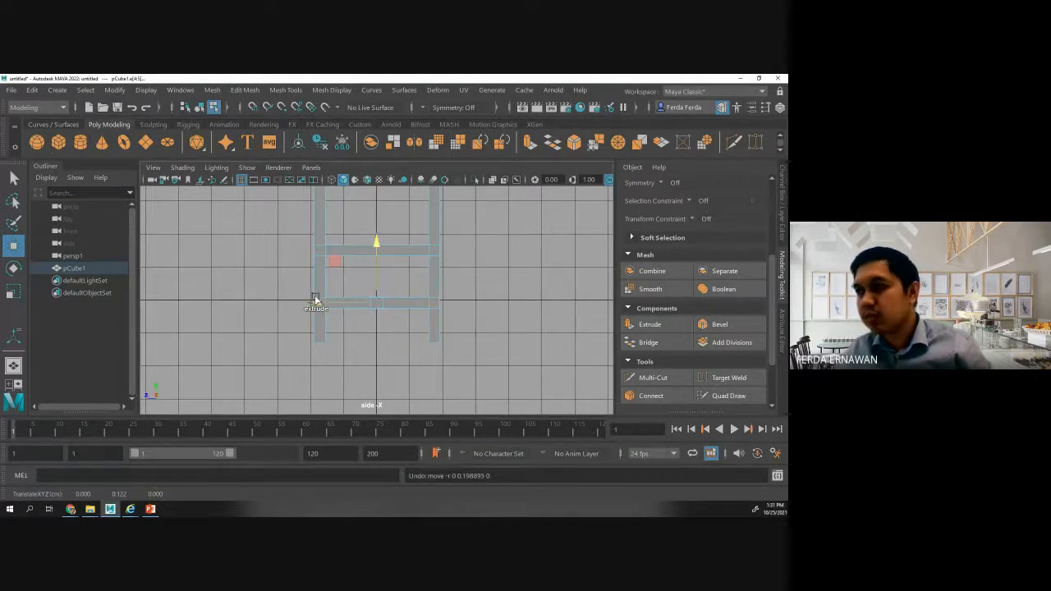
- In the side view, select the seat frame's edges, try to move them up about 0.12, and undo the move
left_click_drag(320, 301, 336, 301, "shift")
left_click(344, 306, "shift")
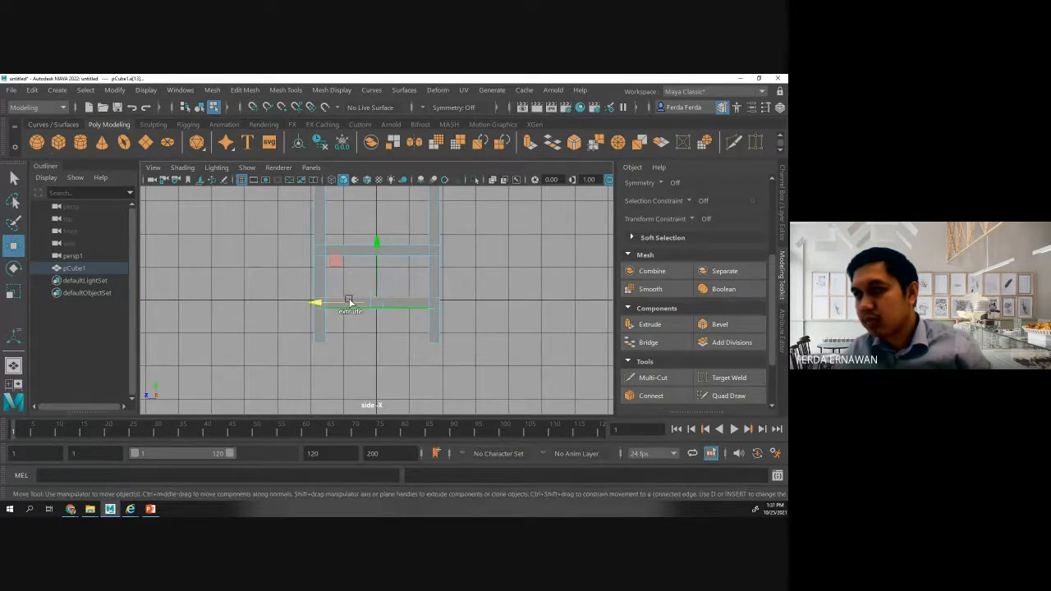
left_click(435, 297, "shift")
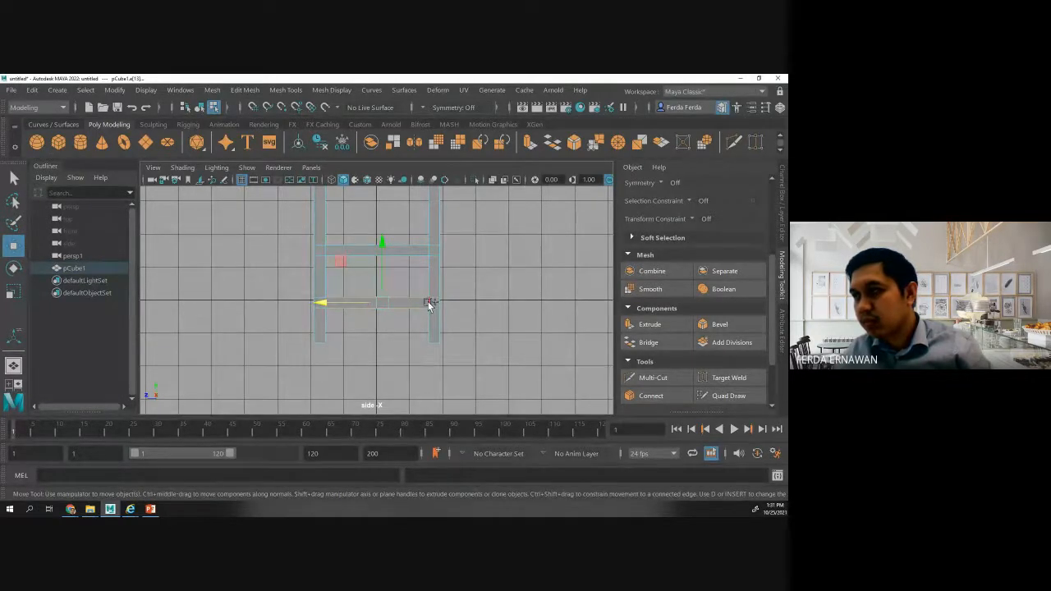
left_click(441, 303, "shift")
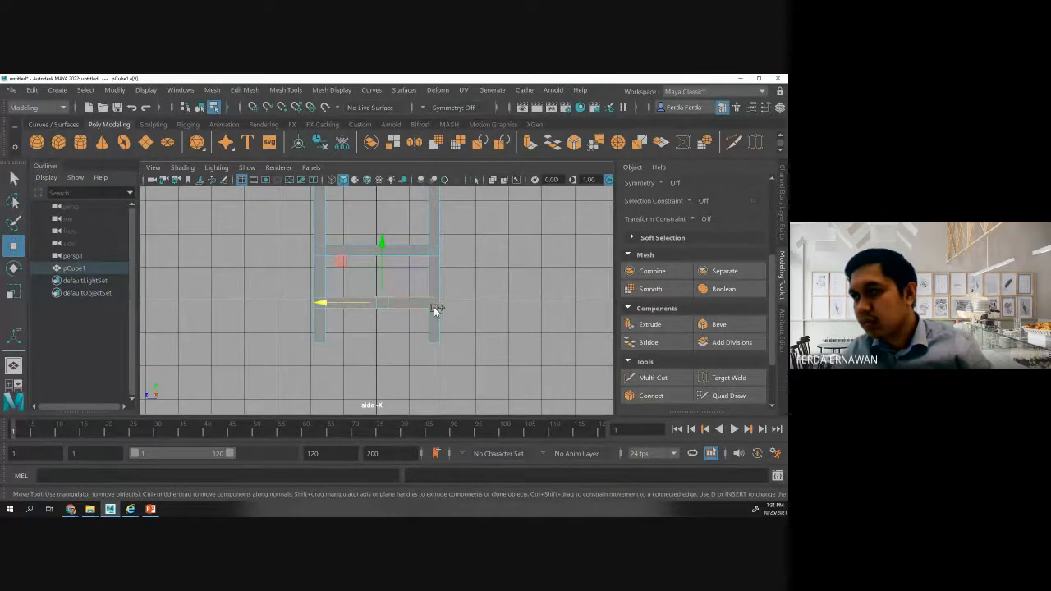
left_click_drag(320, 302, 301, 303, "shift")
scroll(319, 300, "up", 2)
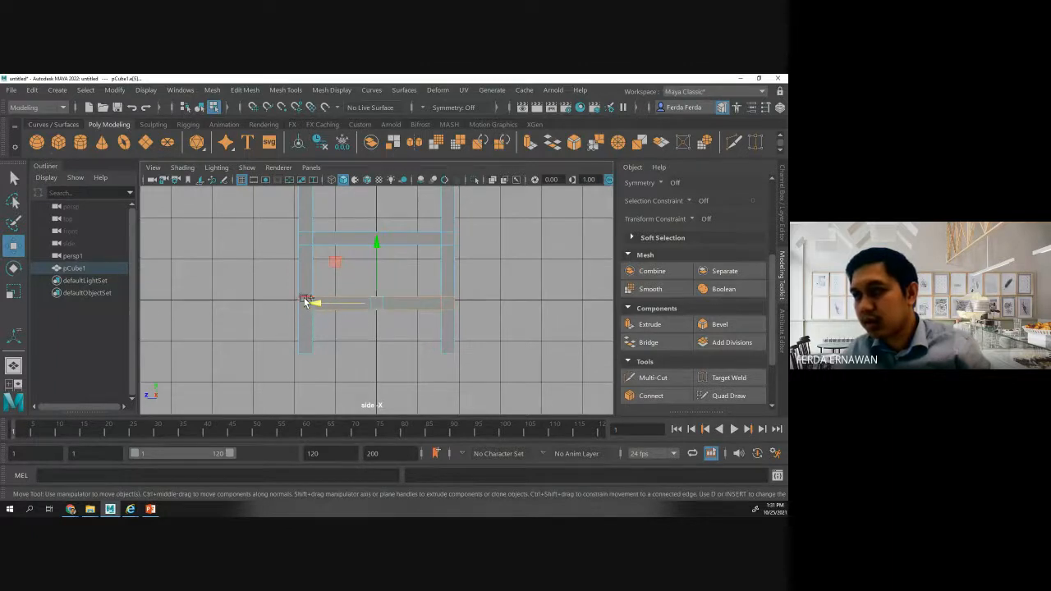
left_click_drag(376, 247, 376, 240)
key("ctrl+z")
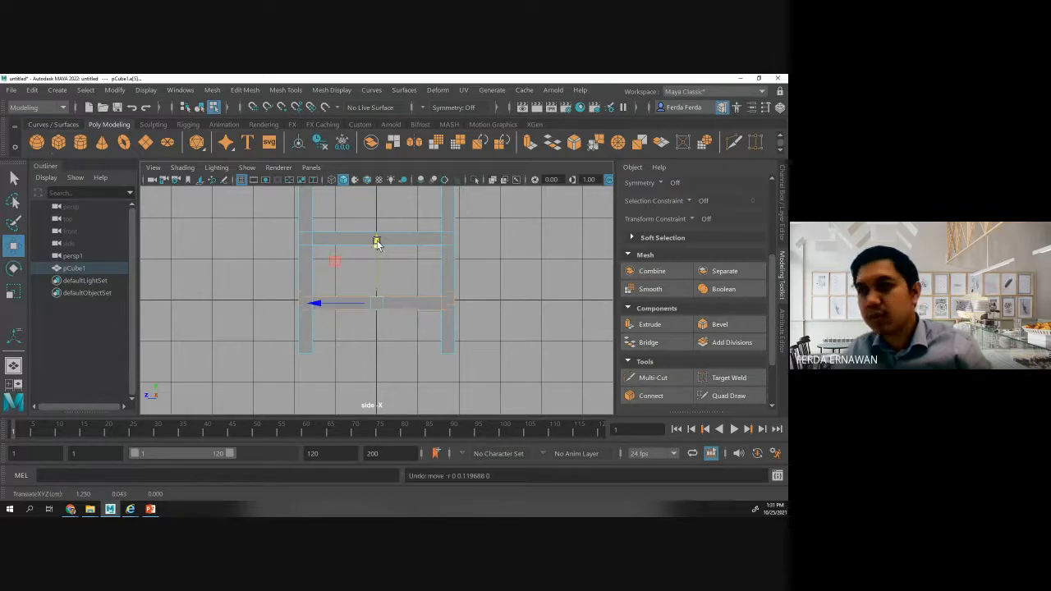
- Try to scale the seat frame's selected edges vertically in the side view, and clear the selection
left_click(13, 291)
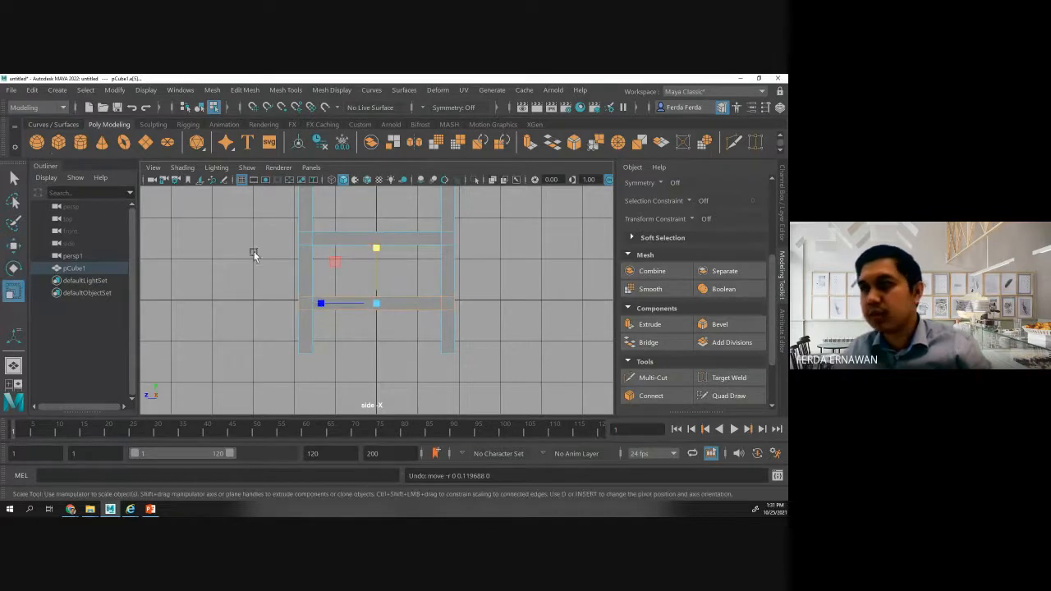
left_click_drag(377, 247, 377, 244)
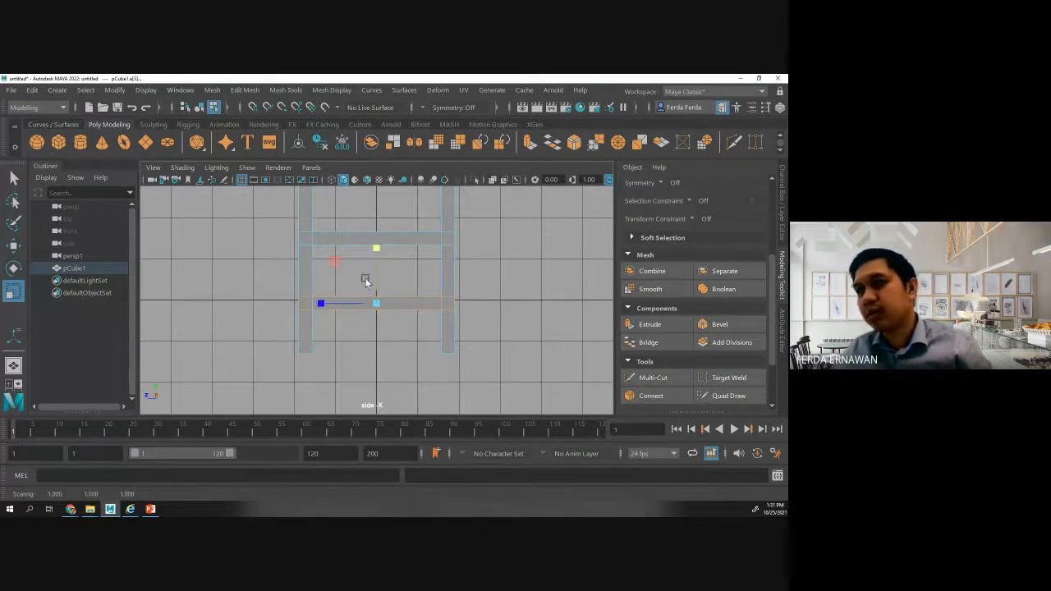
left_click(372, 375)
key("space")
key("space")
left_click_drag(348, 364, 316, 353, "alt")
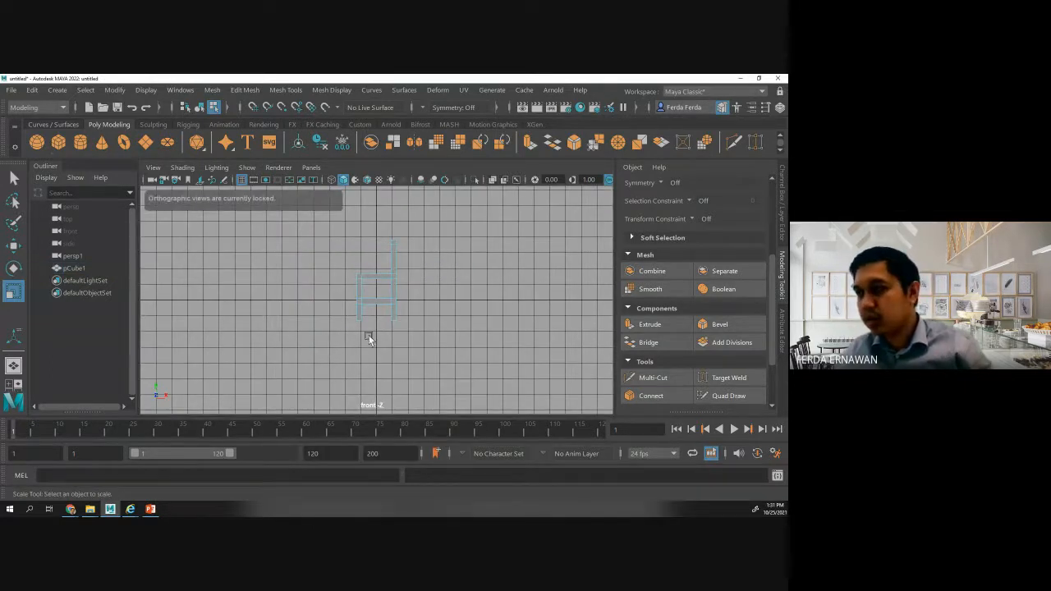
key("space")
key("space")
key("space")
key("space")
key("space")
key("space")
key("space")
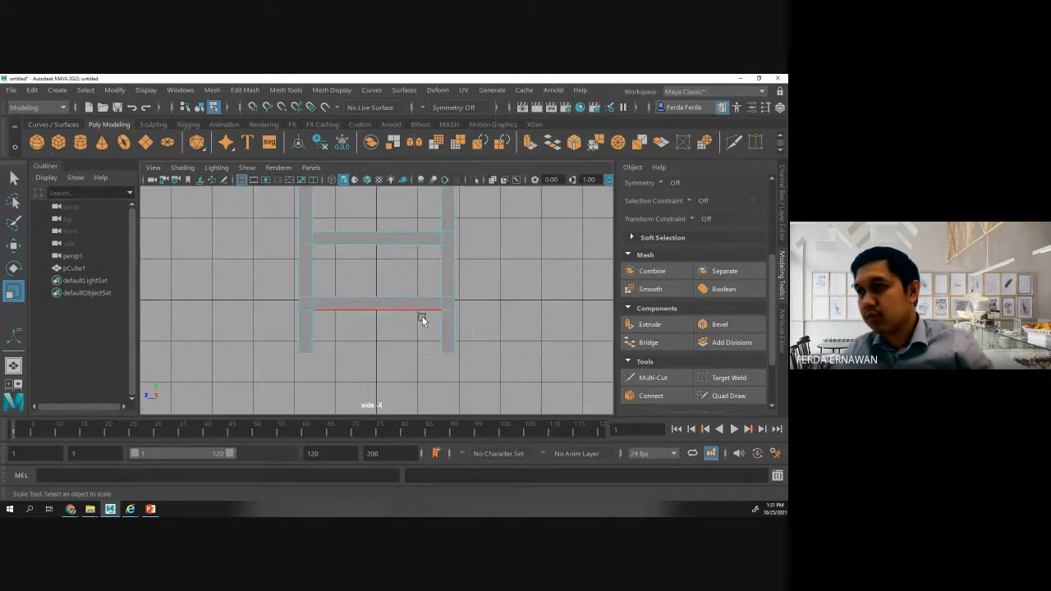
key("space")
key("space")
left_click(243, 180)
left_click(254, 181)
left_click(242, 180)
scroll(314, 295, "up", 3)
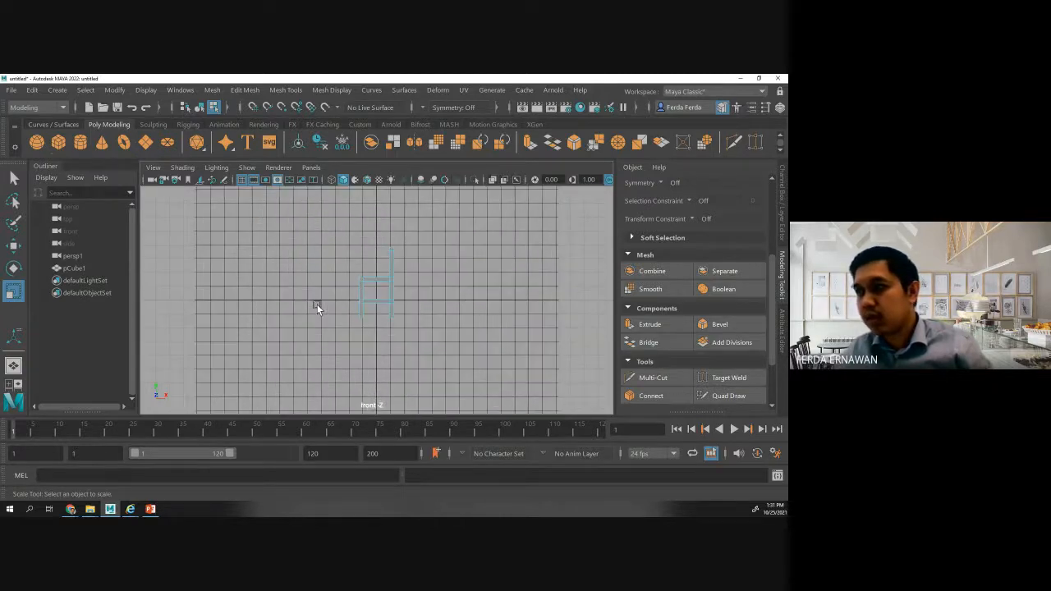
- Try to get back to the perspective view through the persp camera in the Outliner, leaving its name as it is
left_click(70, 206)
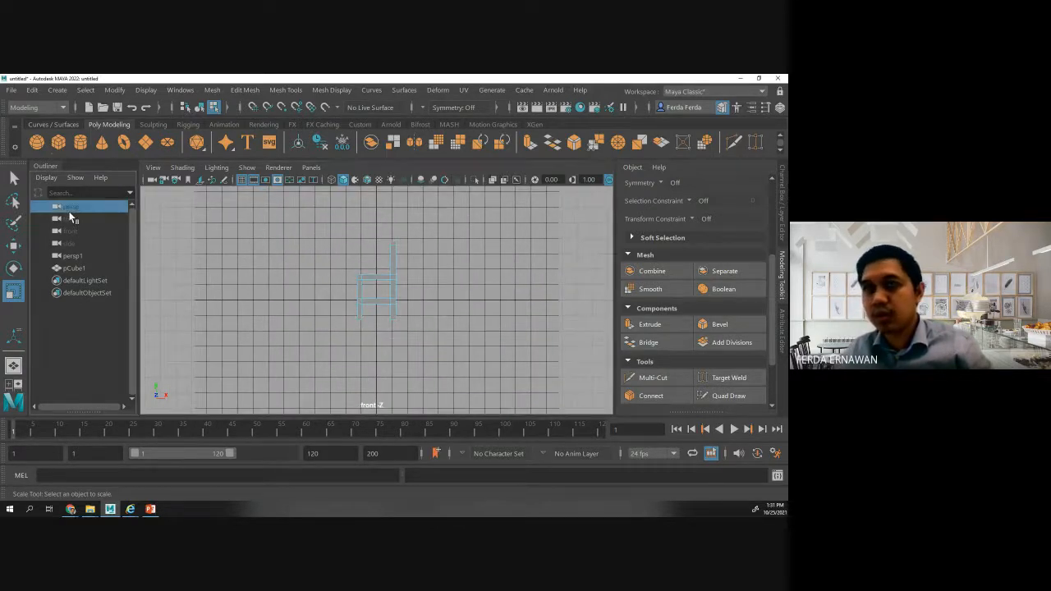
double_click(70, 207)
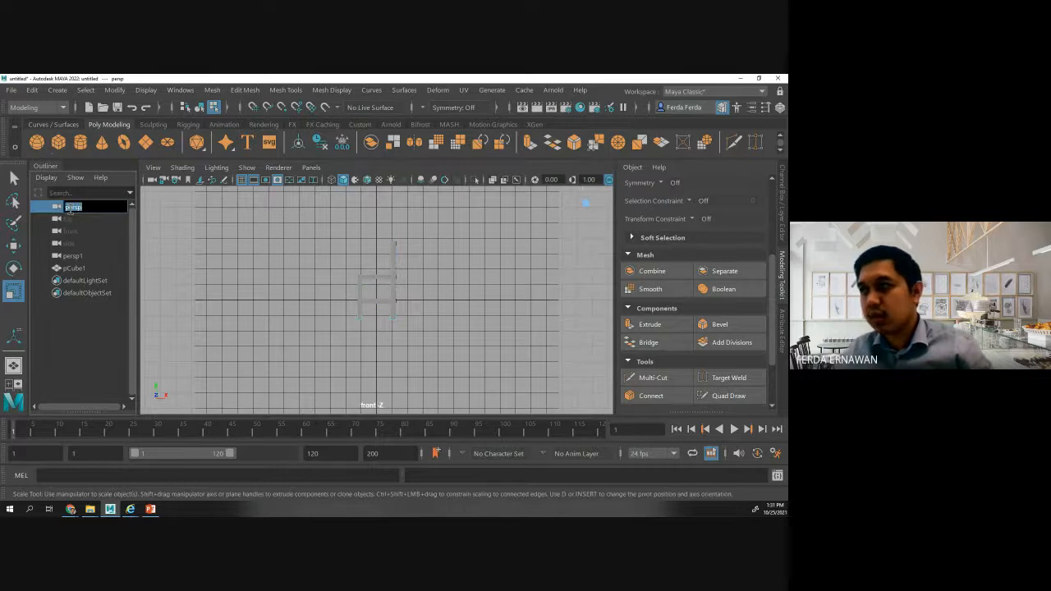
left_click(189, 239)
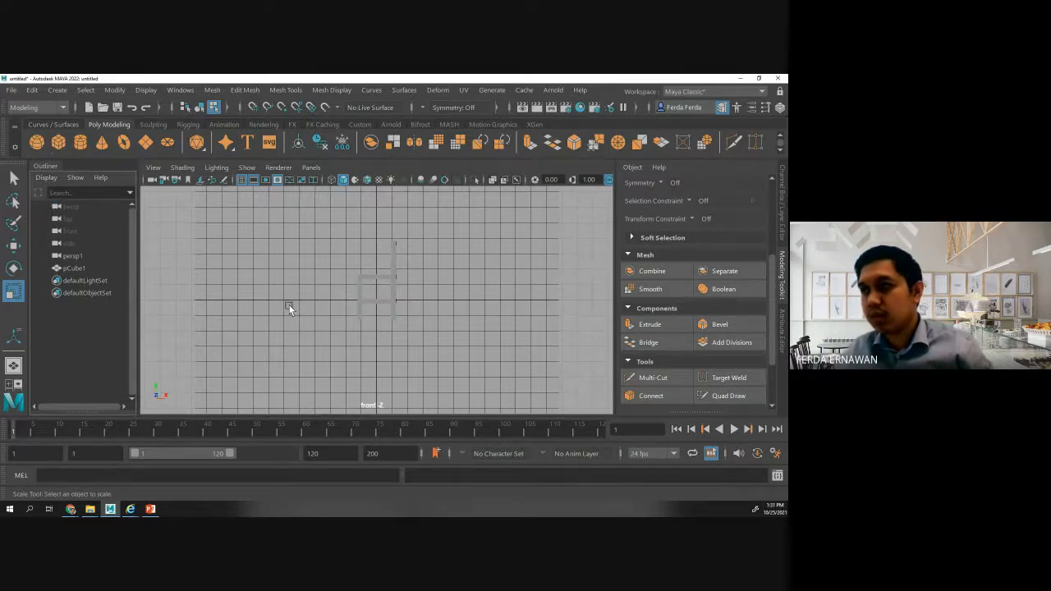
key("space")
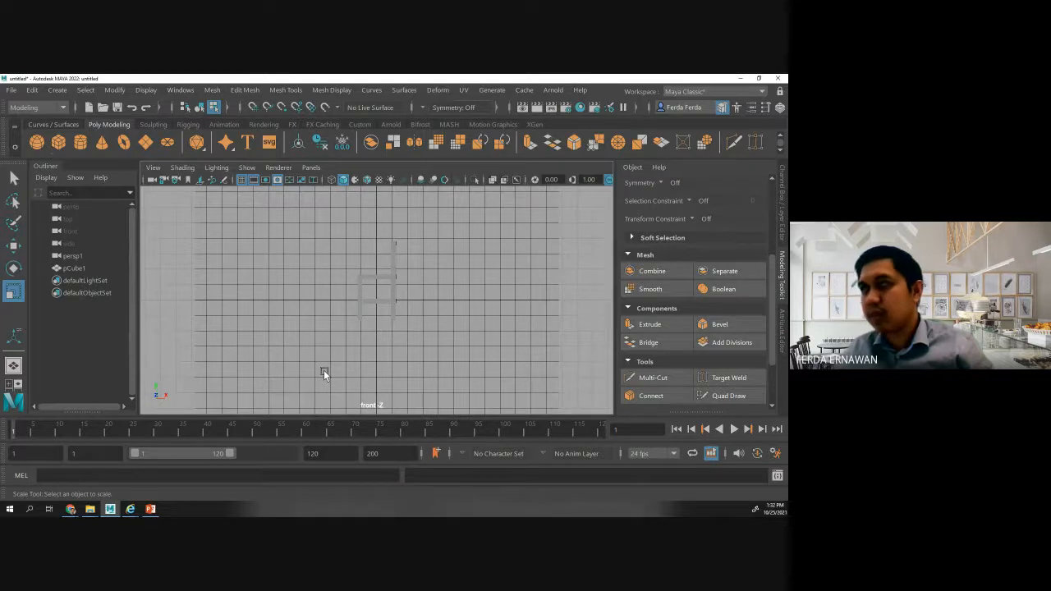
- Switch the workspace to Modeling - Standard and view the chair in the front and side views
left_click(713, 91)
left_click(723, 121)
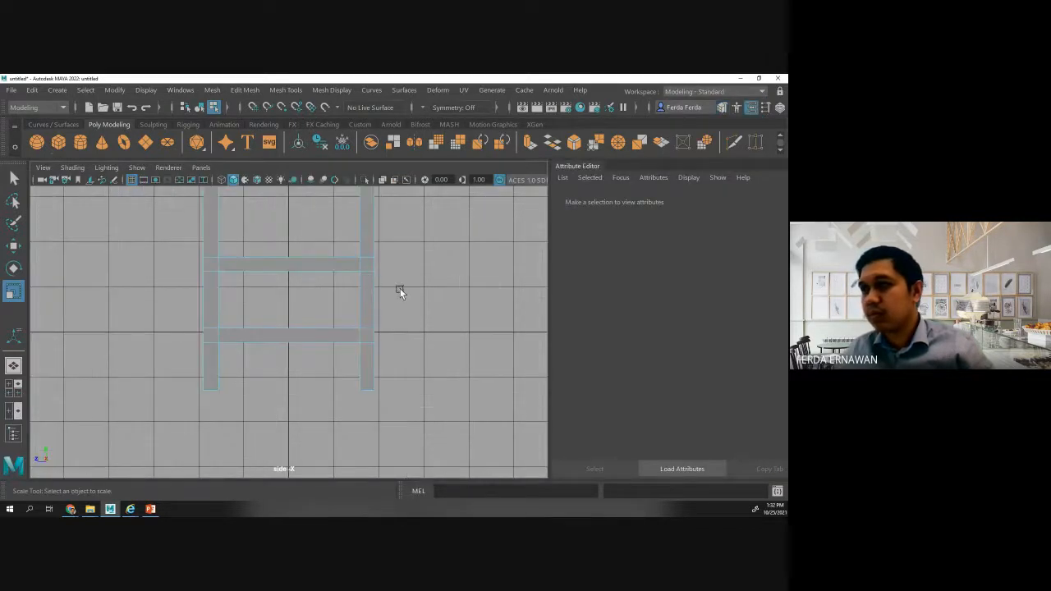
key("space")
key("space")
key("space")
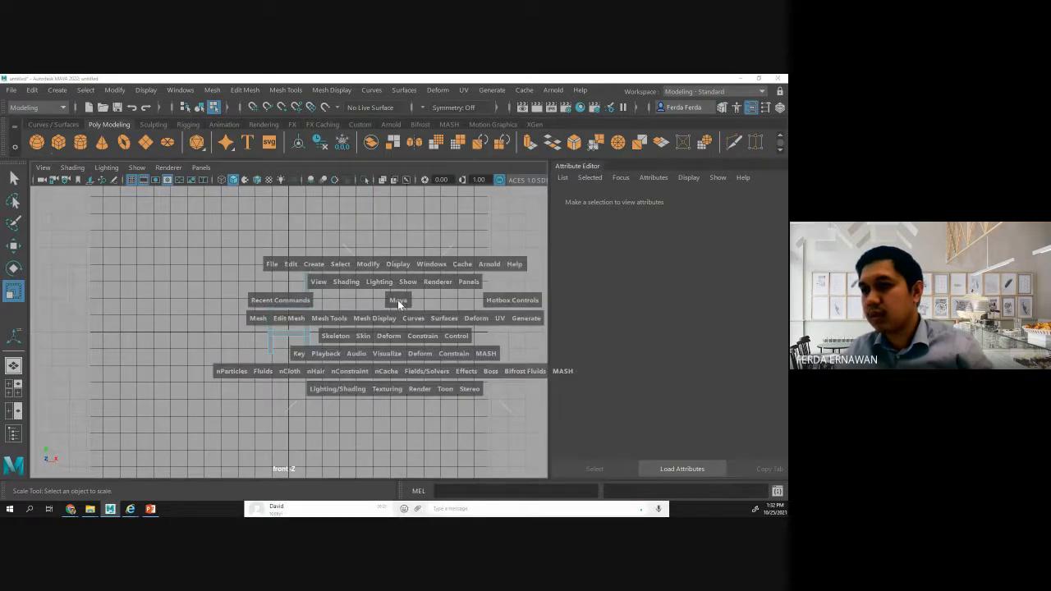
key("space")
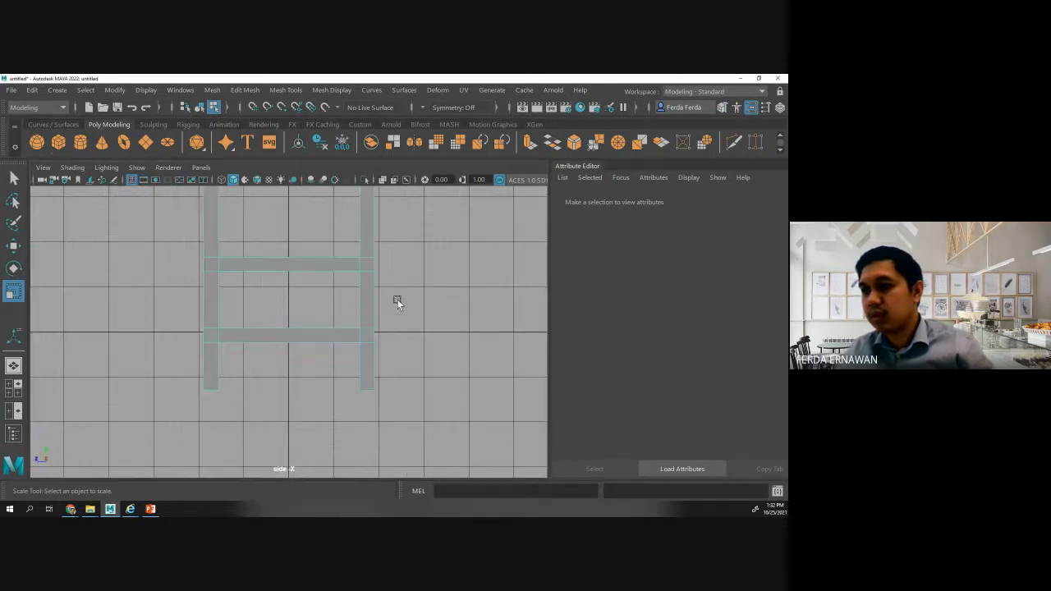
scroll(398, 304, "down", 3)
key("space")
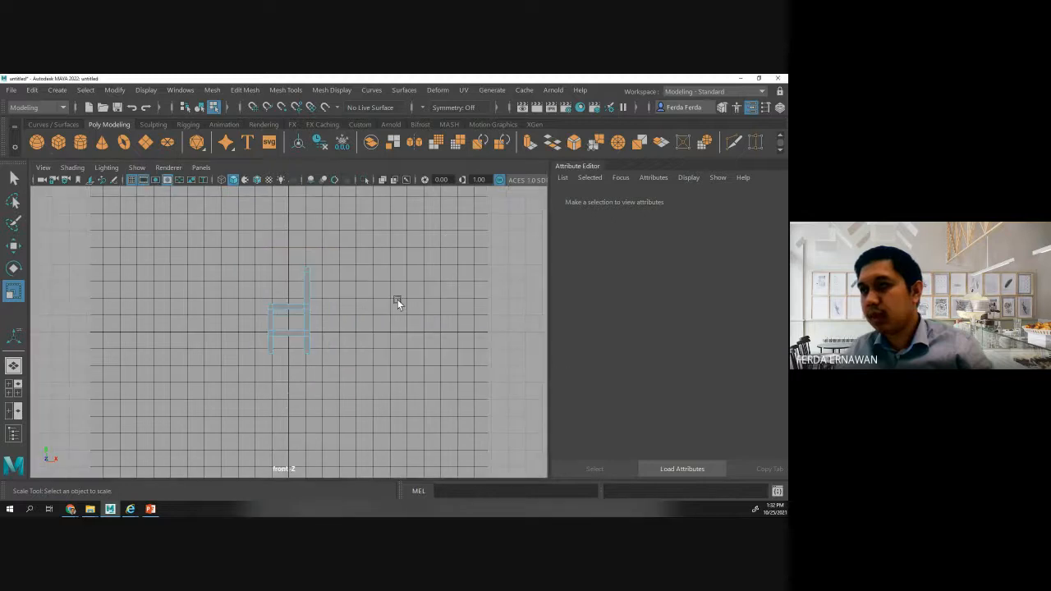
key("space")
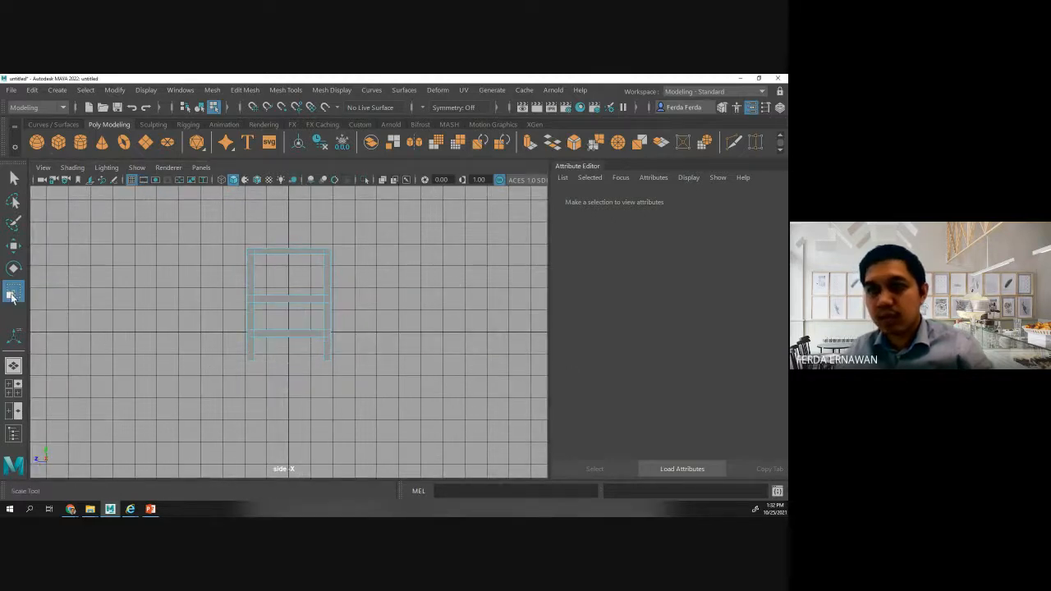
- Show the four-view layout and maximize the perspective view
left_click(12, 338)
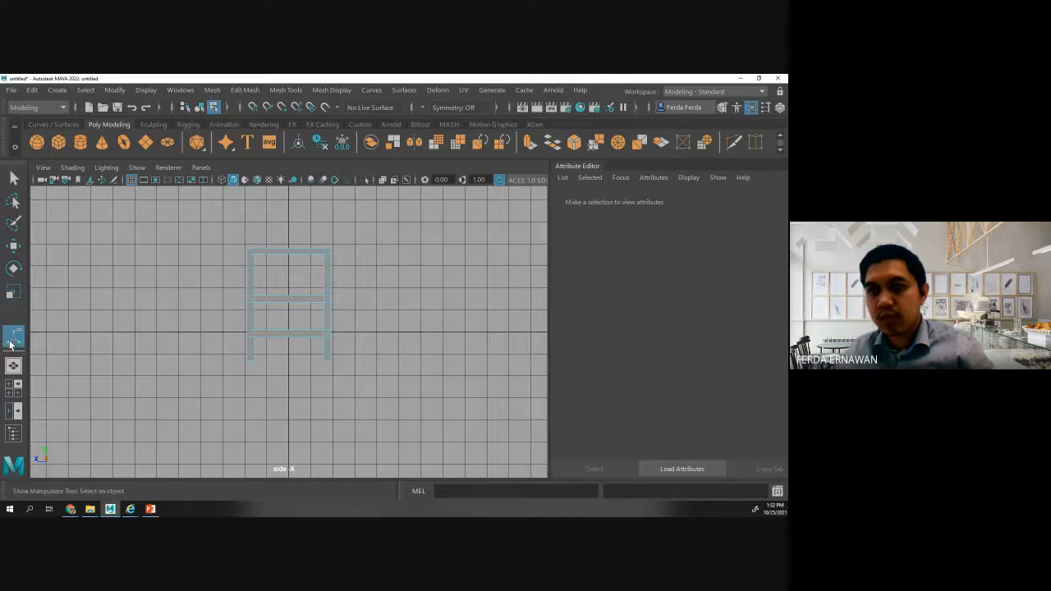
left_click(13, 388)
left_click(340, 257)
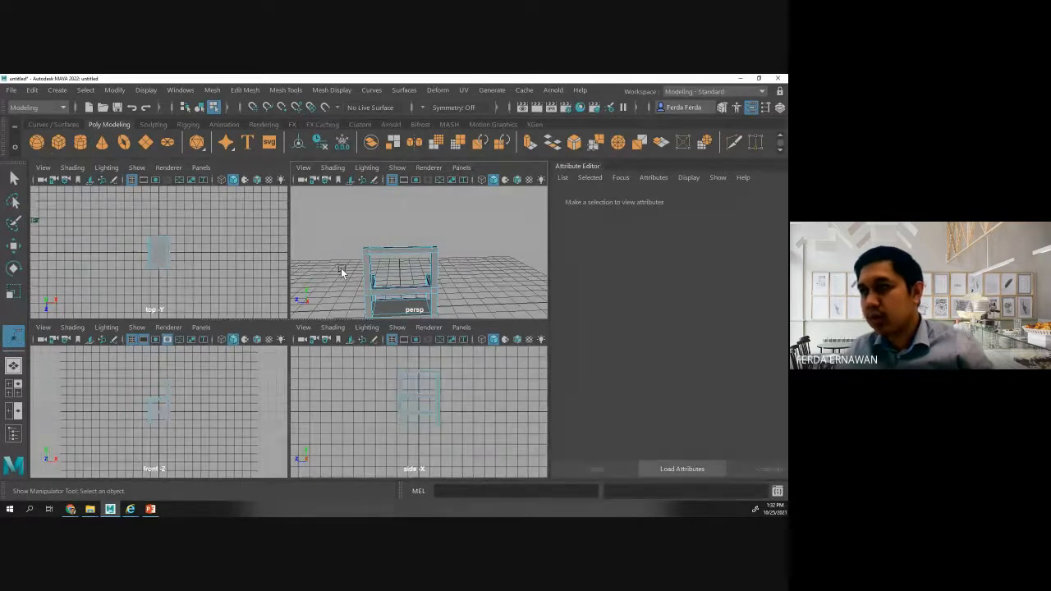
key("space")
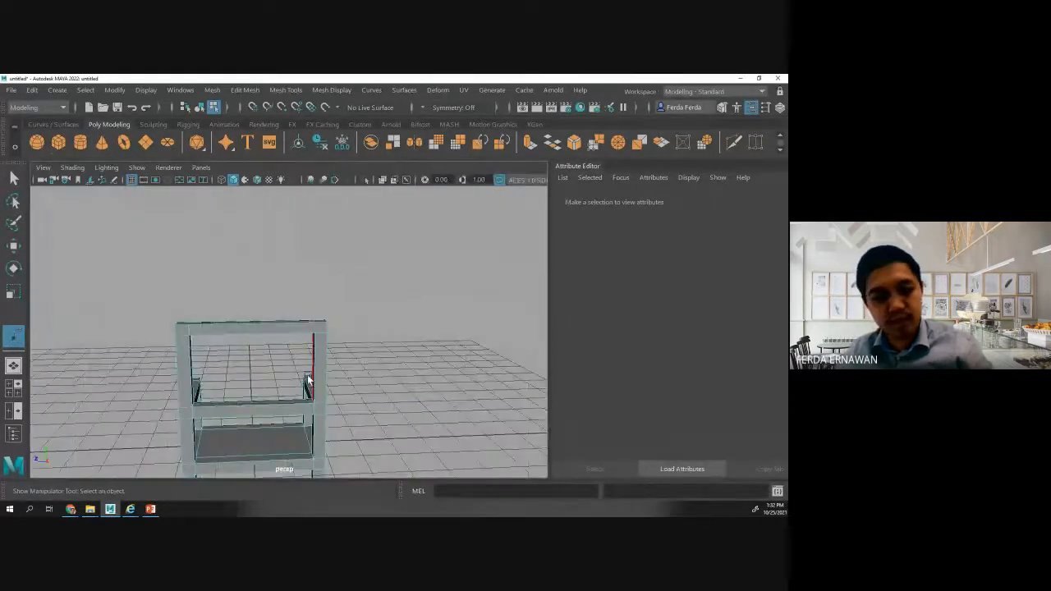
- View the chair from underneath and select the bottom faces of its four legs in face mode
left_click_drag(157, 377, 217, 386, "alt")
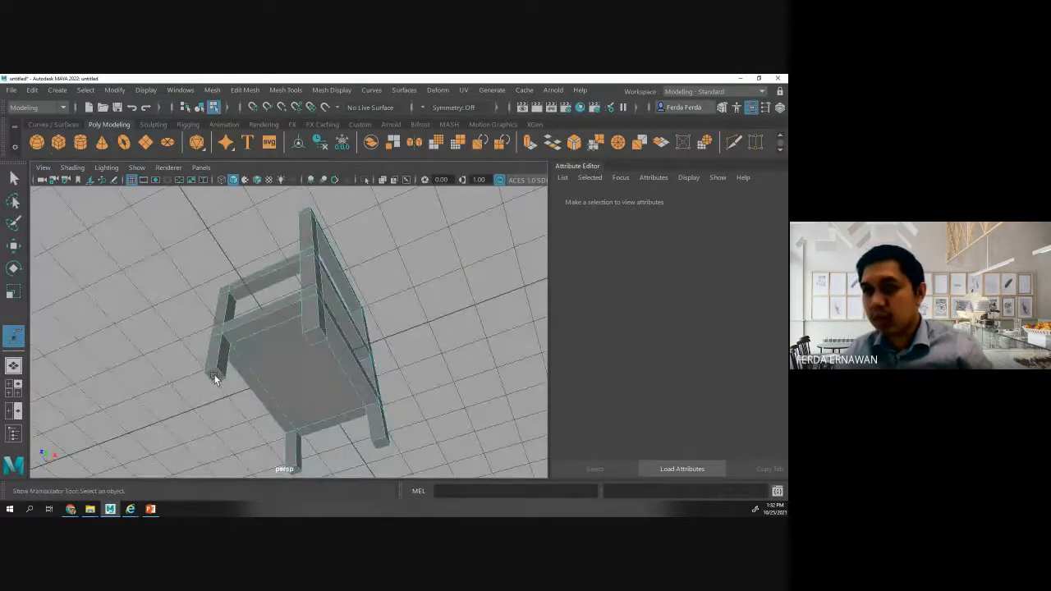
left_click(213, 374)
right_click_drag(214, 374, 216, 210)
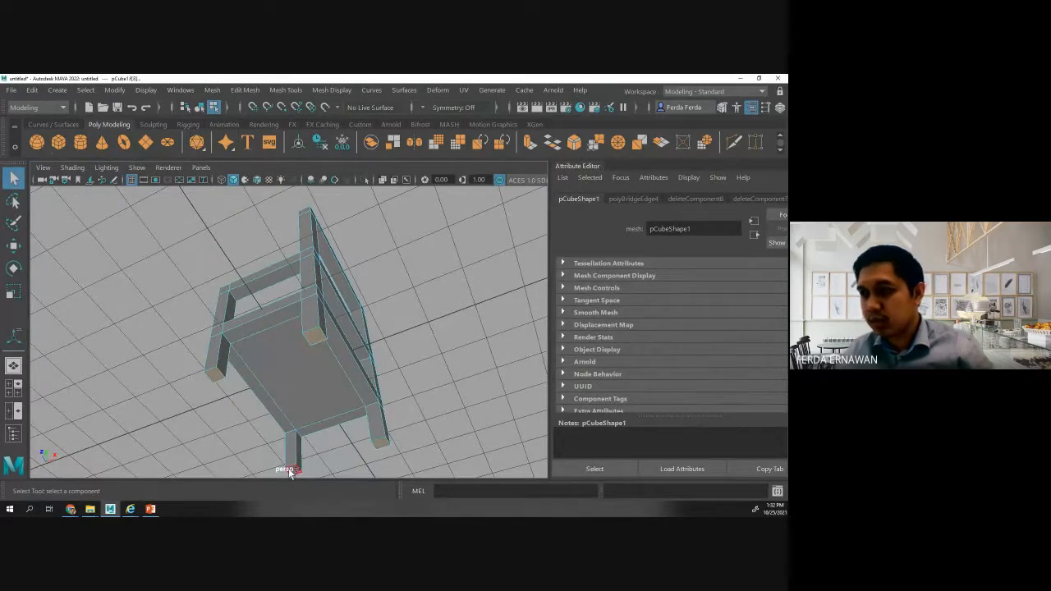
- Show the Modeling Toolkit, extrude the leg bottoms with a Local Translate Z of about 0.448, and clear the selection
left_click_drag(206, 415, 289, 461, "alt")
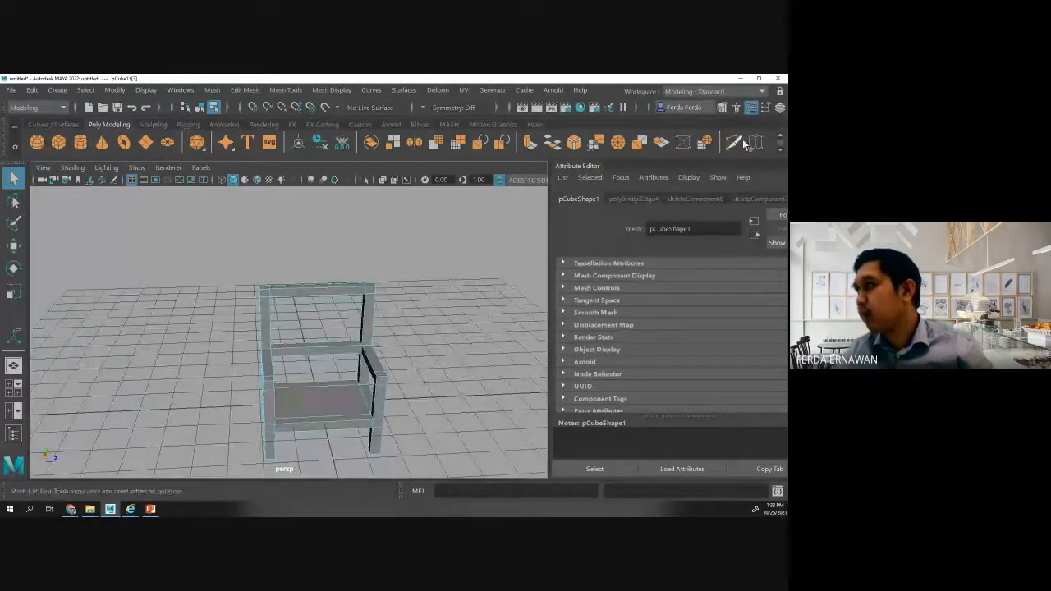
left_click(722, 107)
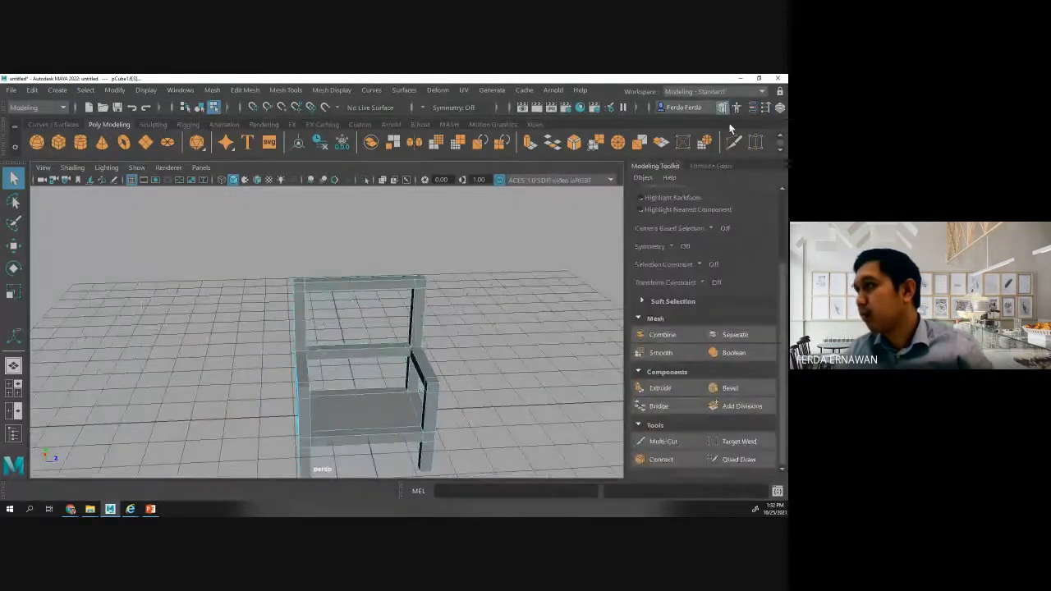
left_click(660, 391)
left_click(302, 470)
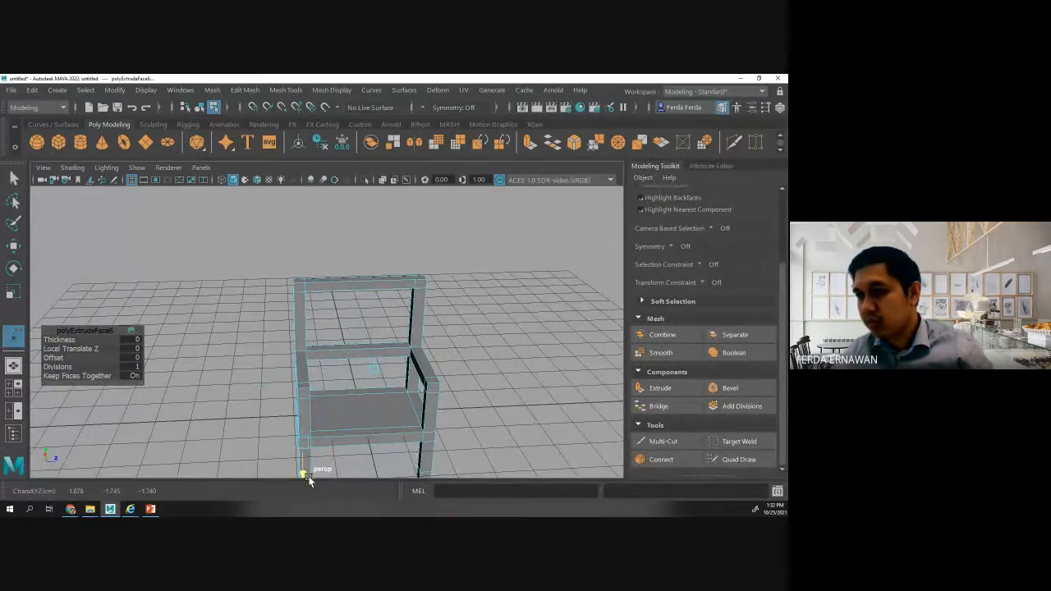
left_click_drag(308, 480, 513, 438)
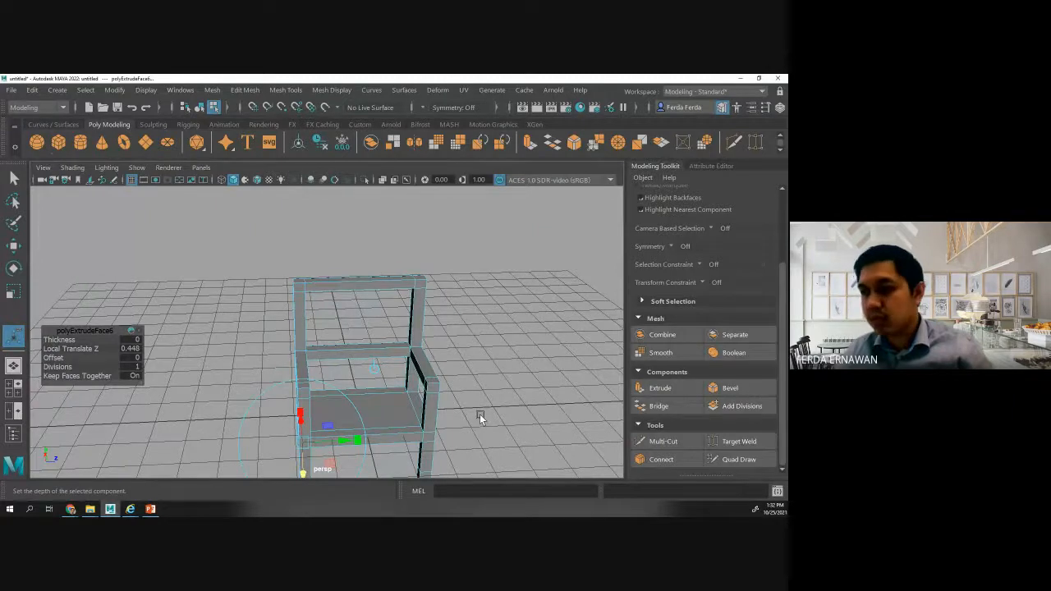
left_click(481, 418)
- Examine the chair's back, armrests, seat frame and lengthened legs from the front and from the side
scroll(481, 418, "down", 1)
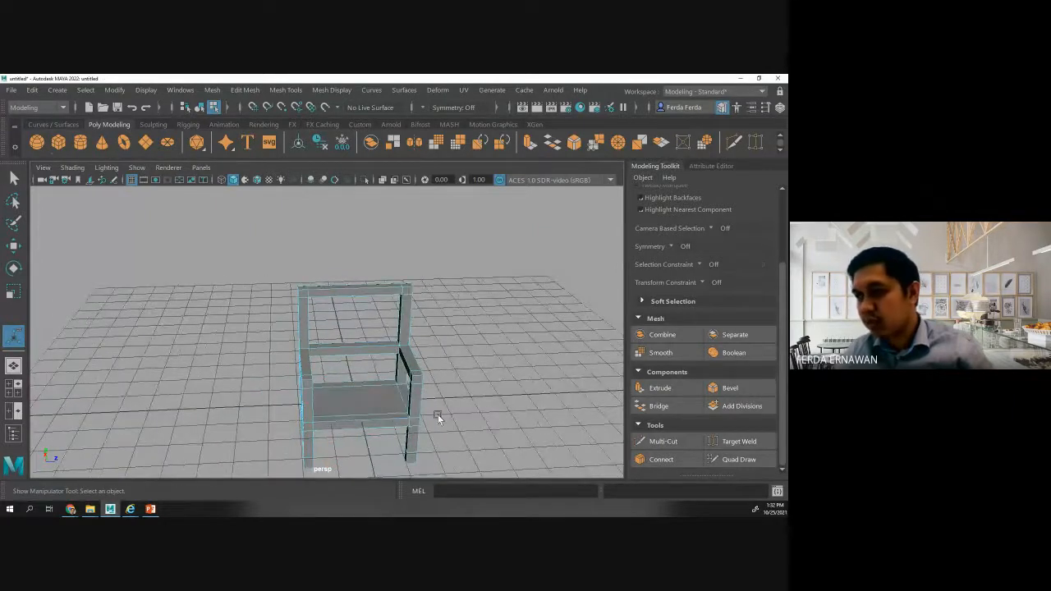
left_click_drag(480, 418, 368, 426, "alt")
scroll(368, 428, "up", 3)
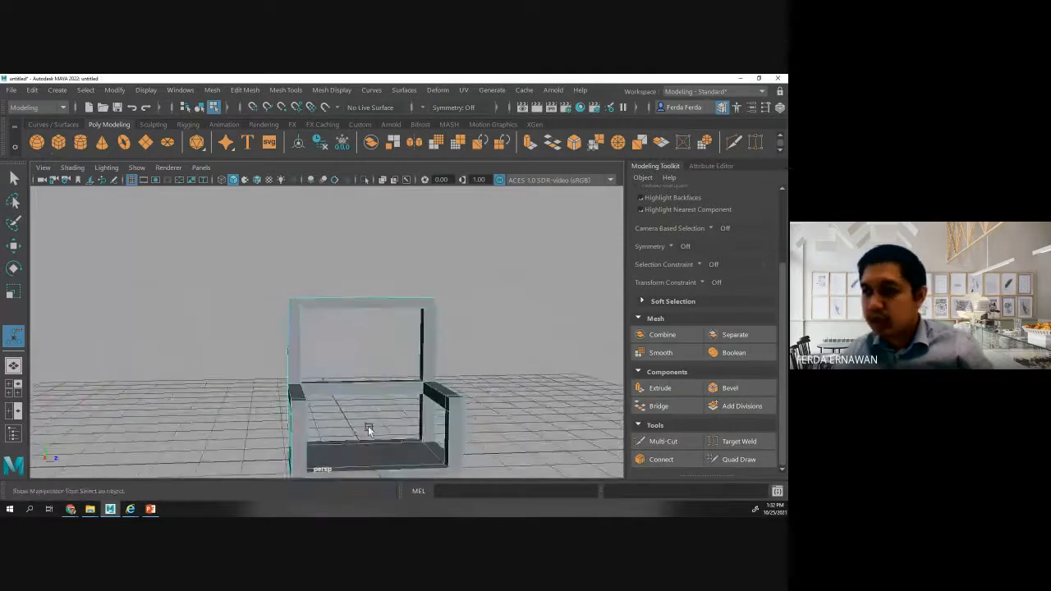
scroll(368, 426, "up", 1)
scroll(366, 420, "down", 2)
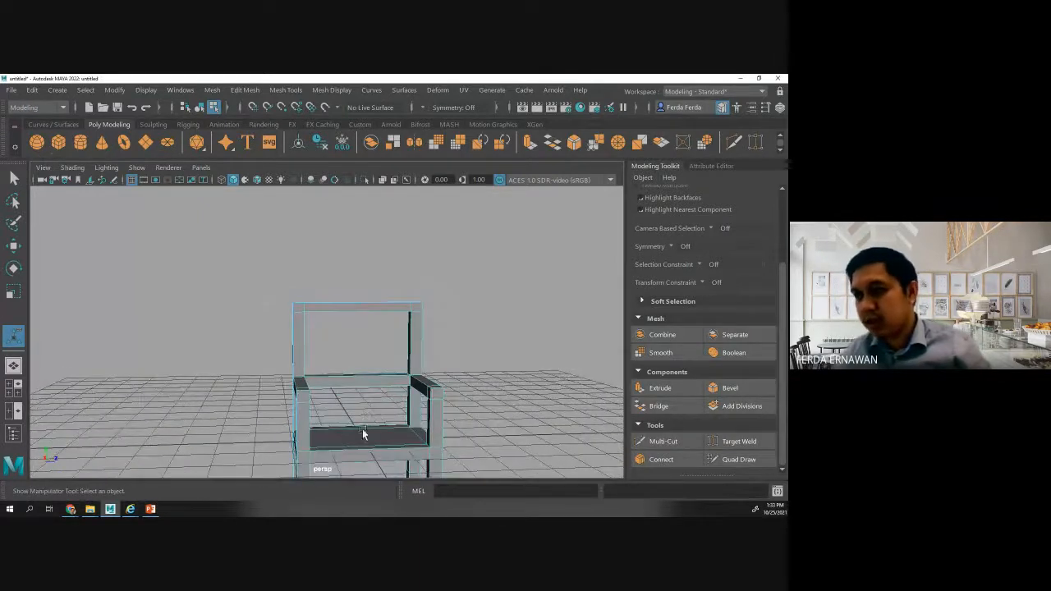
scroll(367, 456, "up", 1)
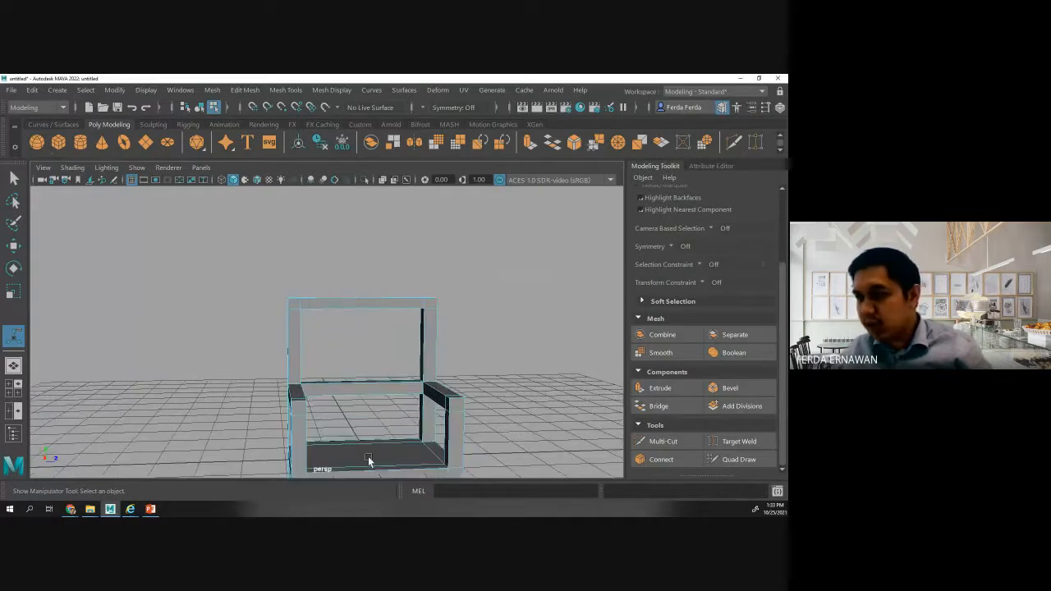
left_click_drag(370, 438, 244, 407, "alt")
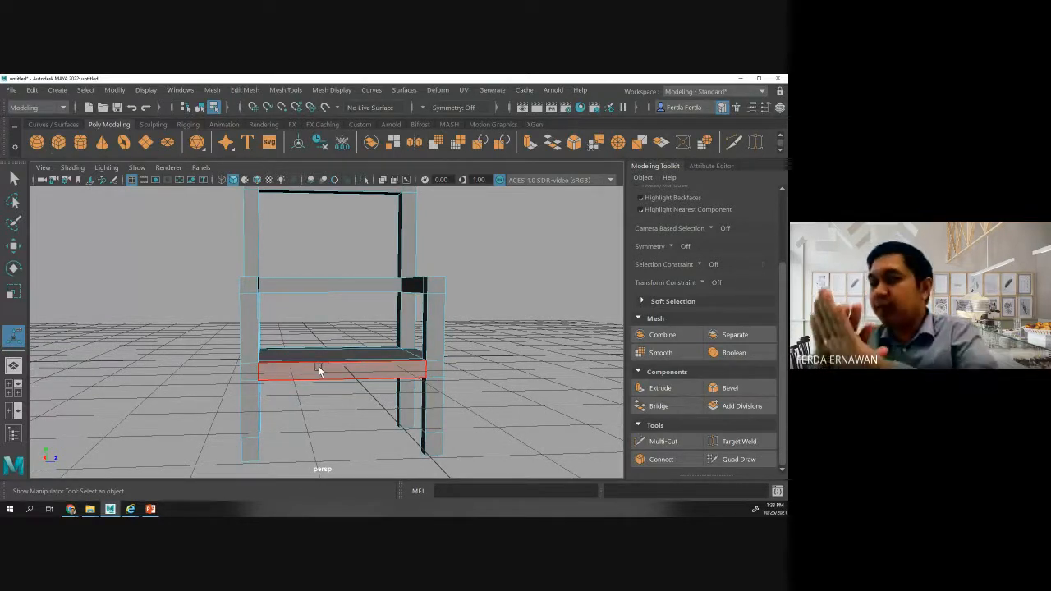
left_click_drag(216, 387, 265, 397, "alt")
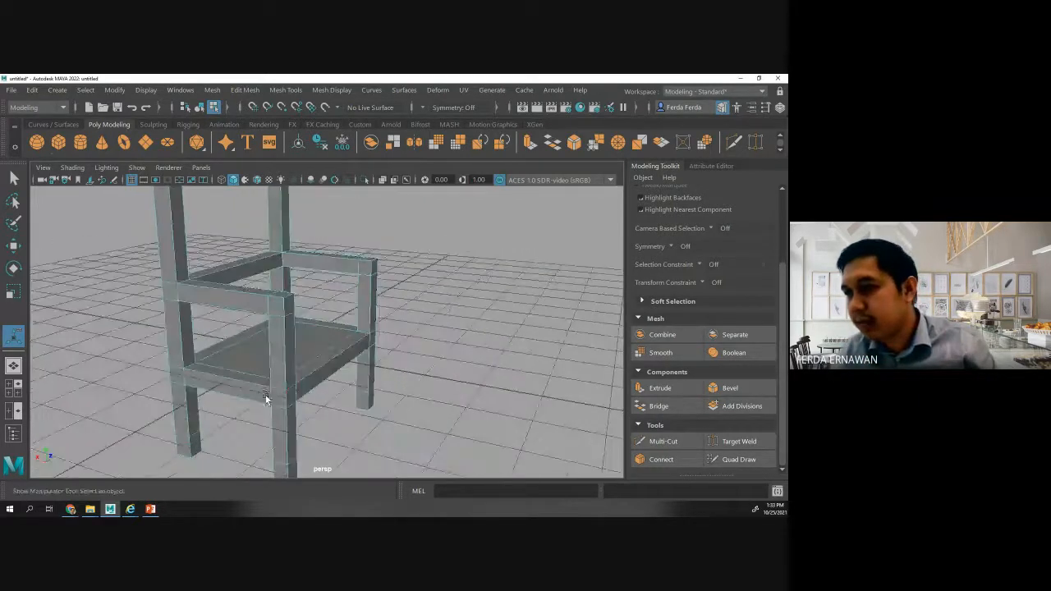
left_click(292, 400)
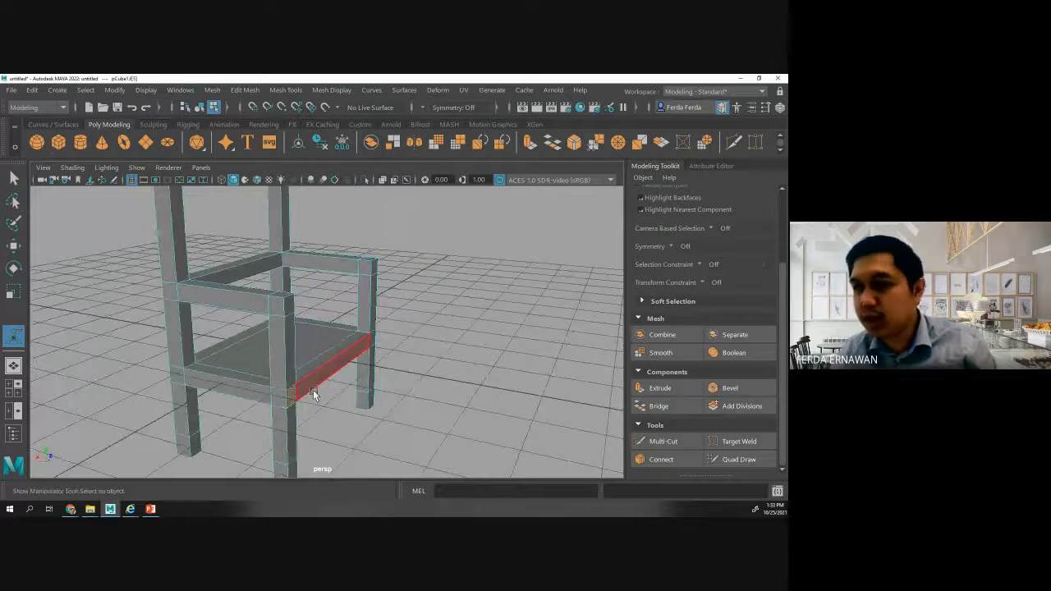
- Extrude the front faces of the seat frame with a Local Translate Z of about 0.123 and clear the selection
left_click(311, 393)
left_click(376, 342, "shift")
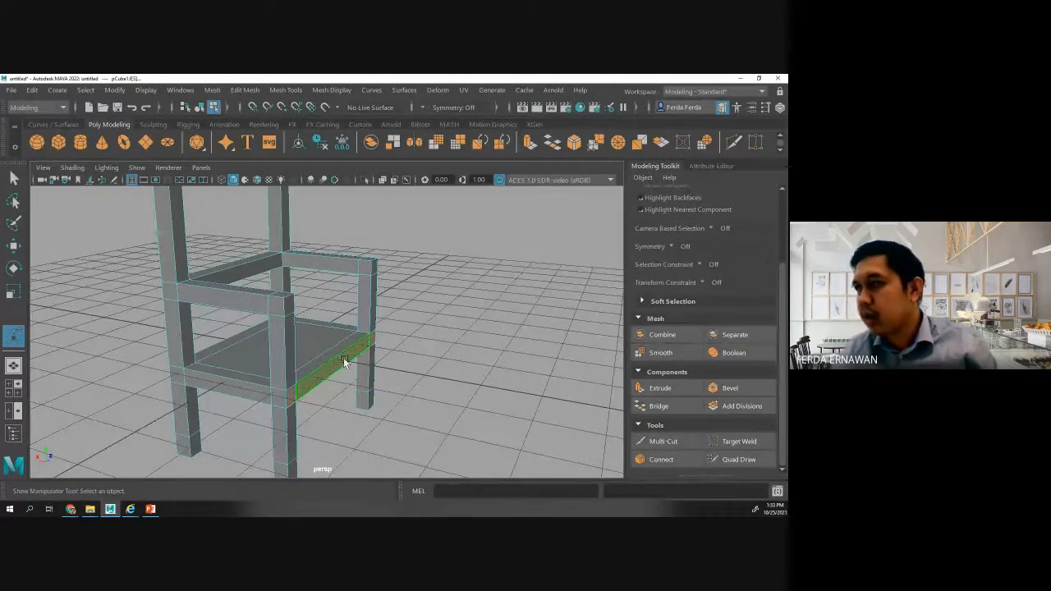
left_click(661, 388)
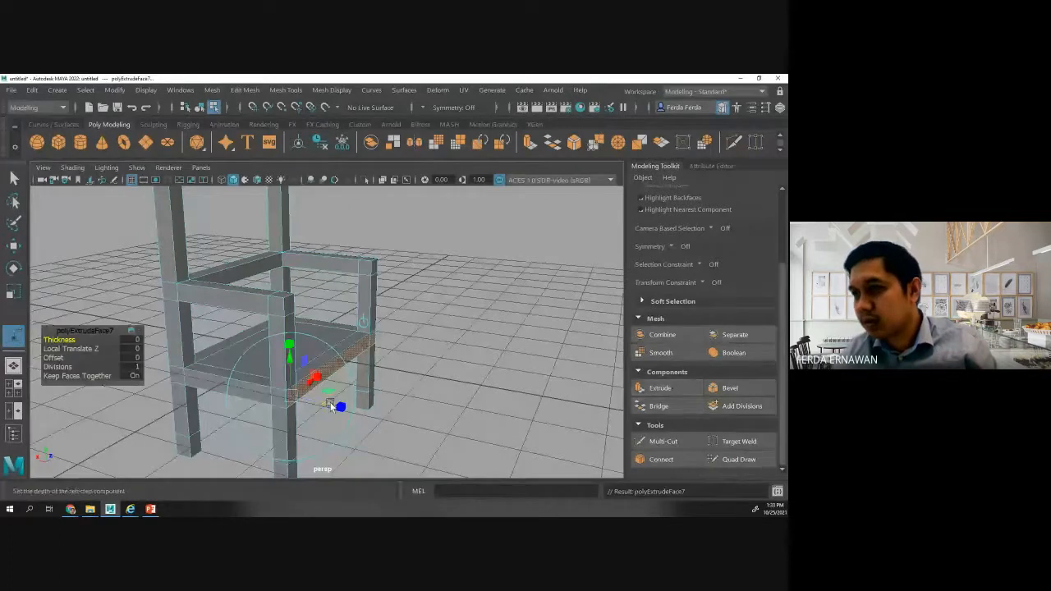
left_click_drag(332, 405, 335, 408)
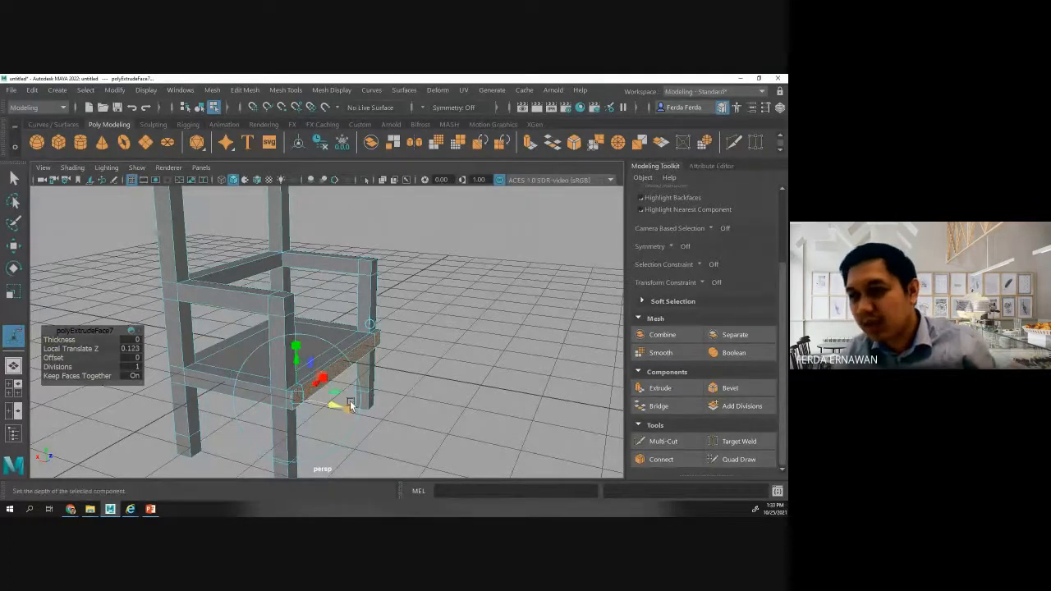
left_click(414, 391)
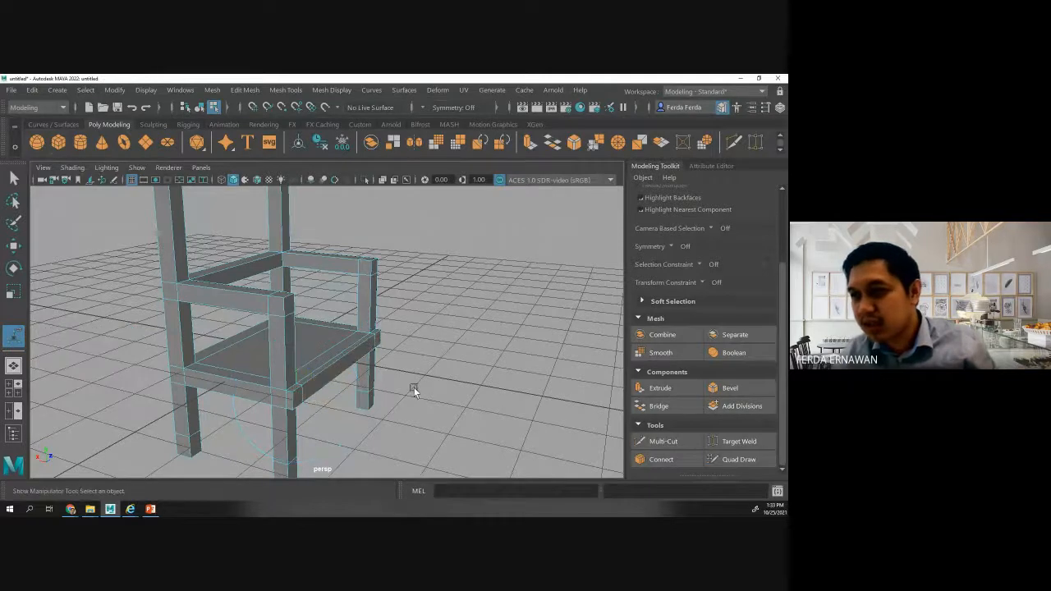
- Extrude the front end faces of both armrests slightly forward beyond the front posts and clear the selection
left_click(290, 305)
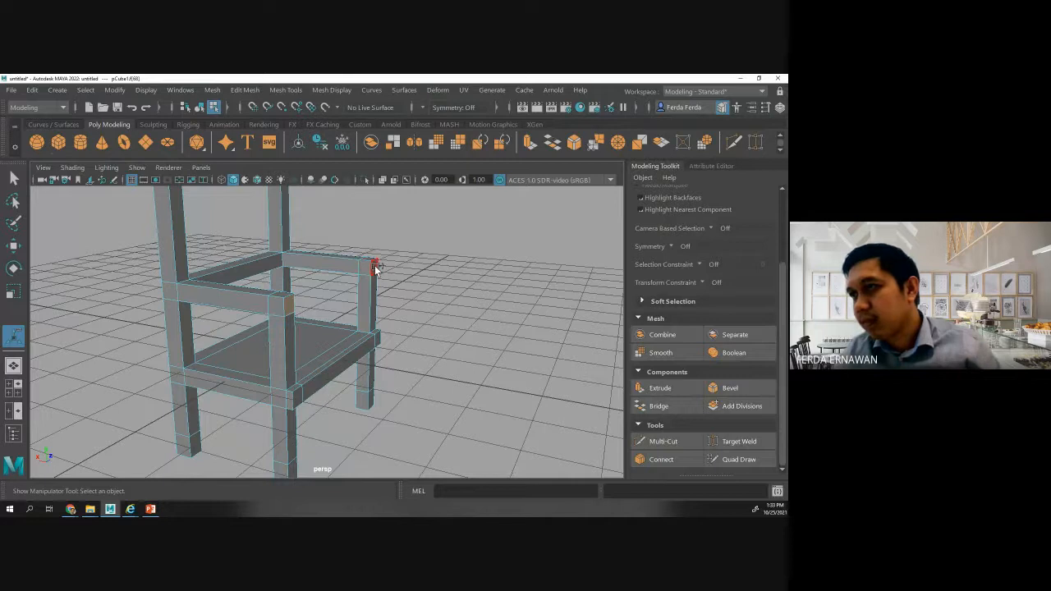
left_click(661, 389)
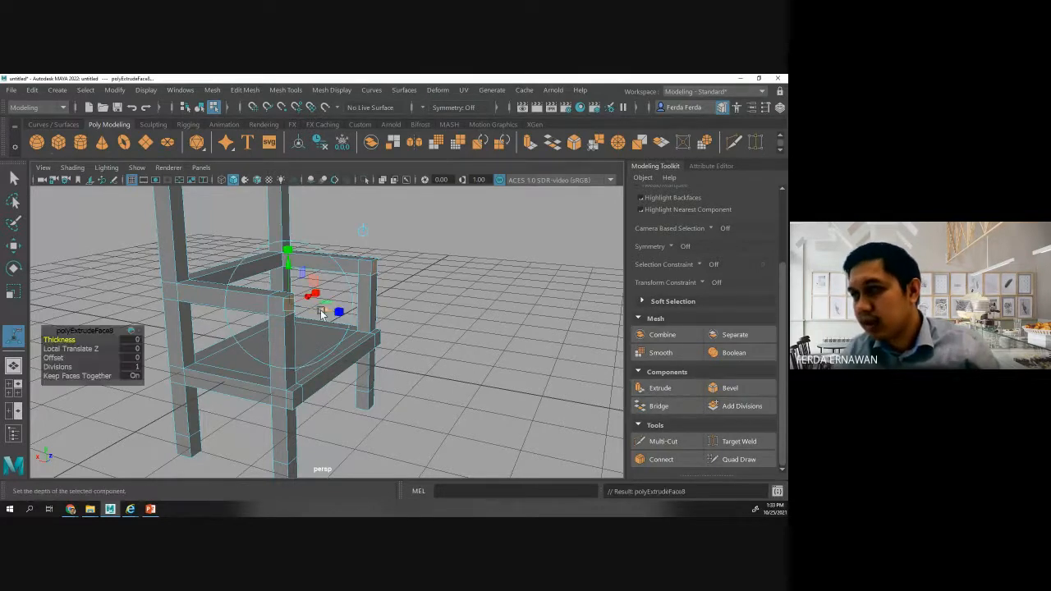
left_click_drag(326, 313, 332, 316)
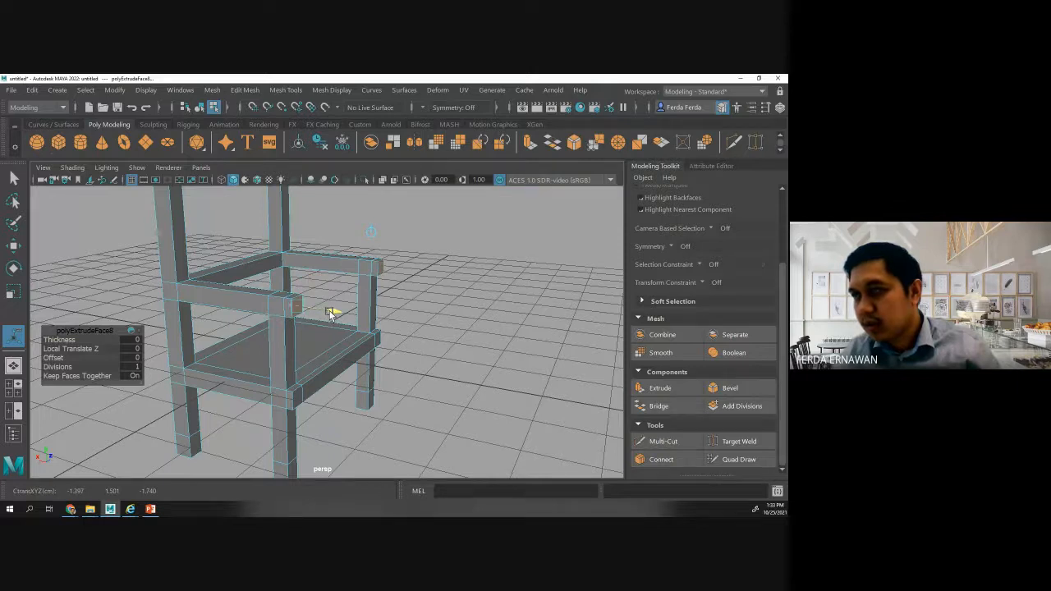
left_click(418, 354)
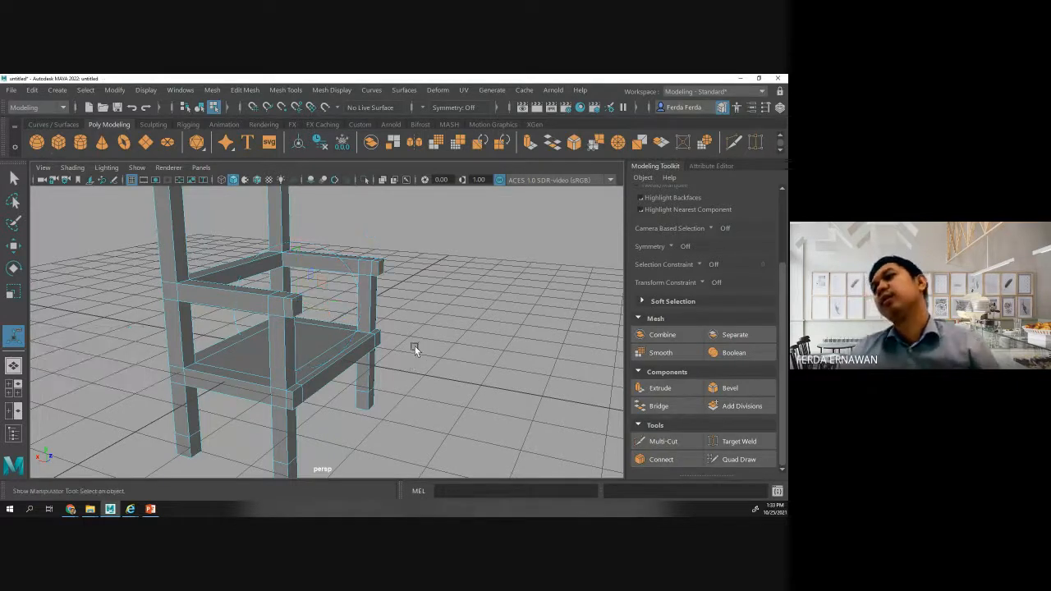
- Bevel the front end face of one armrest with a Fraction of 0.5
left_click_drag(443, 321, 379, 328, "alt")
left_click(379, 328)
left_click(443, 295)
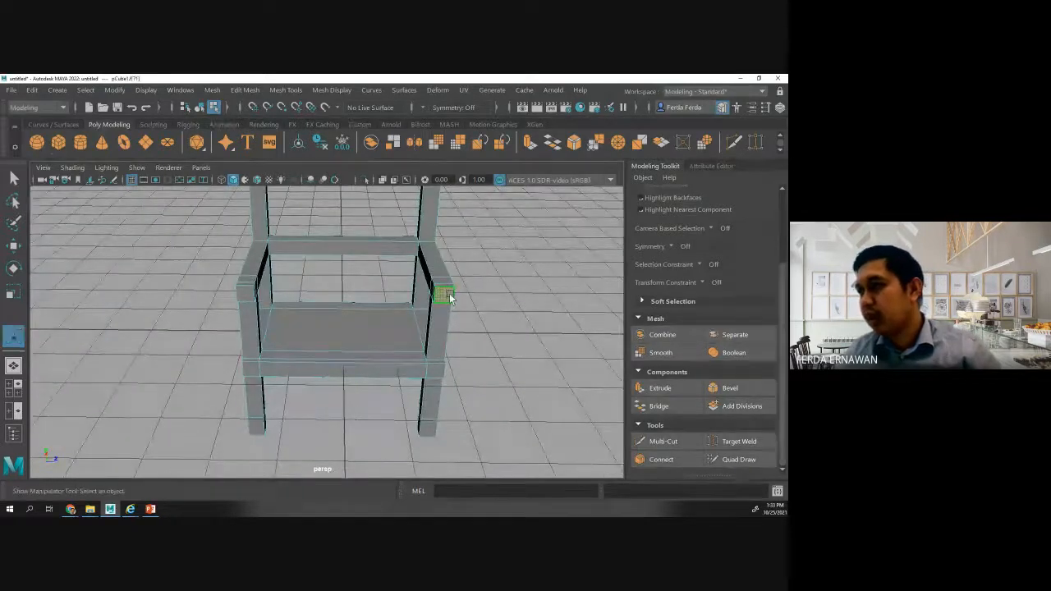
left_click(734, 389)
scroll(505, 333, "up", 4)
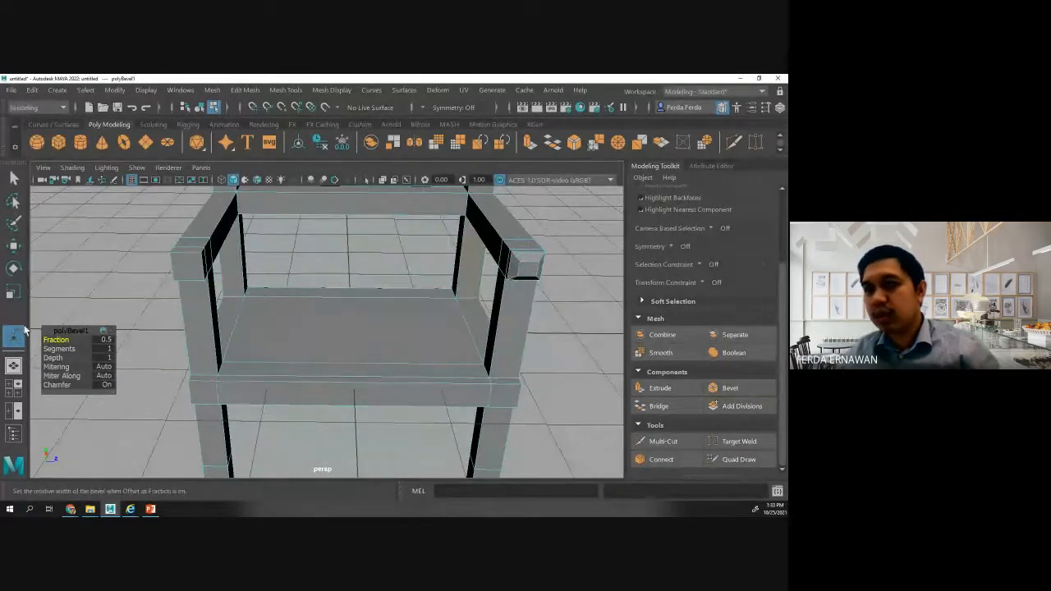
left_click_drag(53, 341, 55, 341)
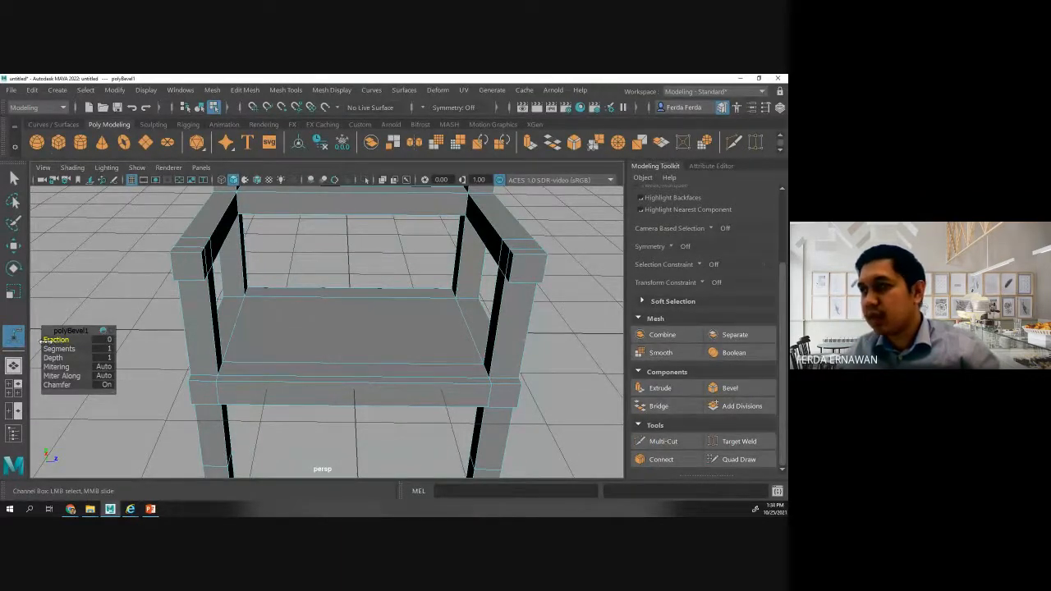
left_click_drag(49, 343, 53, 343)
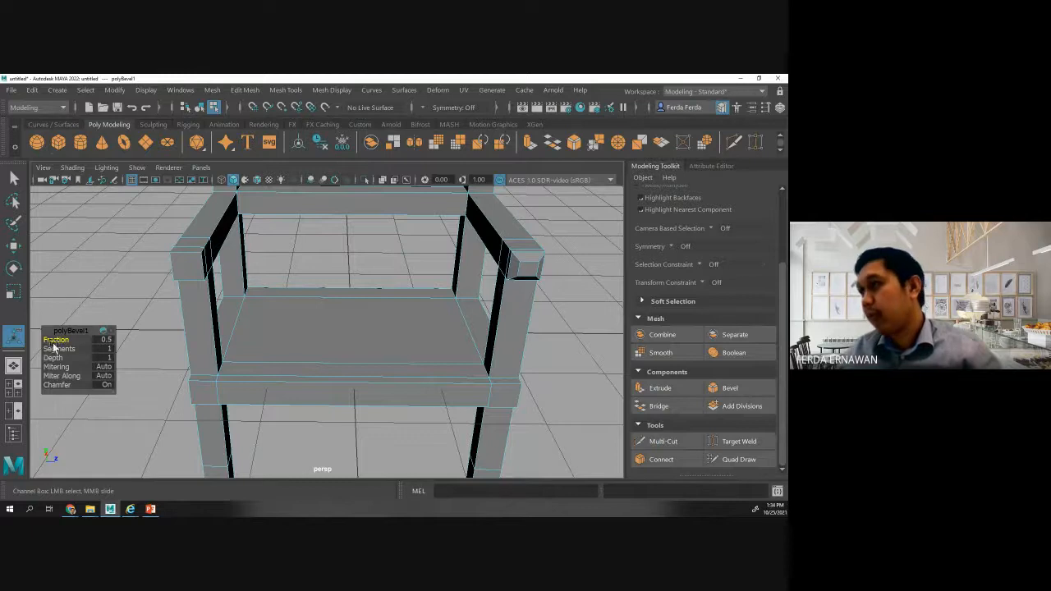
- Set the armrest bevel's Segments to 4 and clear the selection
left_click_drag(559, 281, 483, 287, "alt")
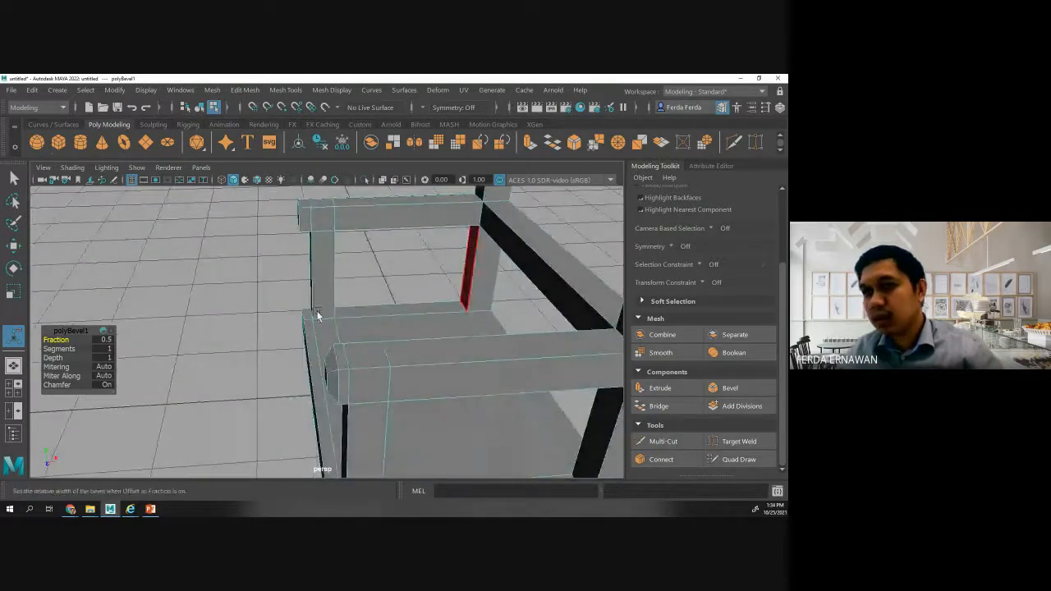
left_click_drag(58, 339, 57, 339)
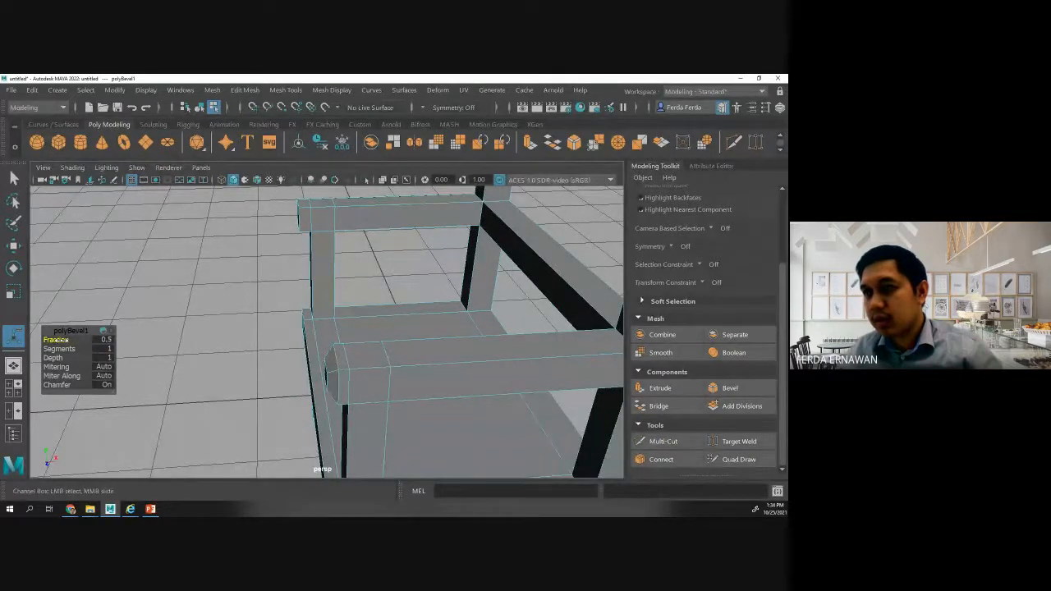
left_click_drag(59, 348, 67, 349)
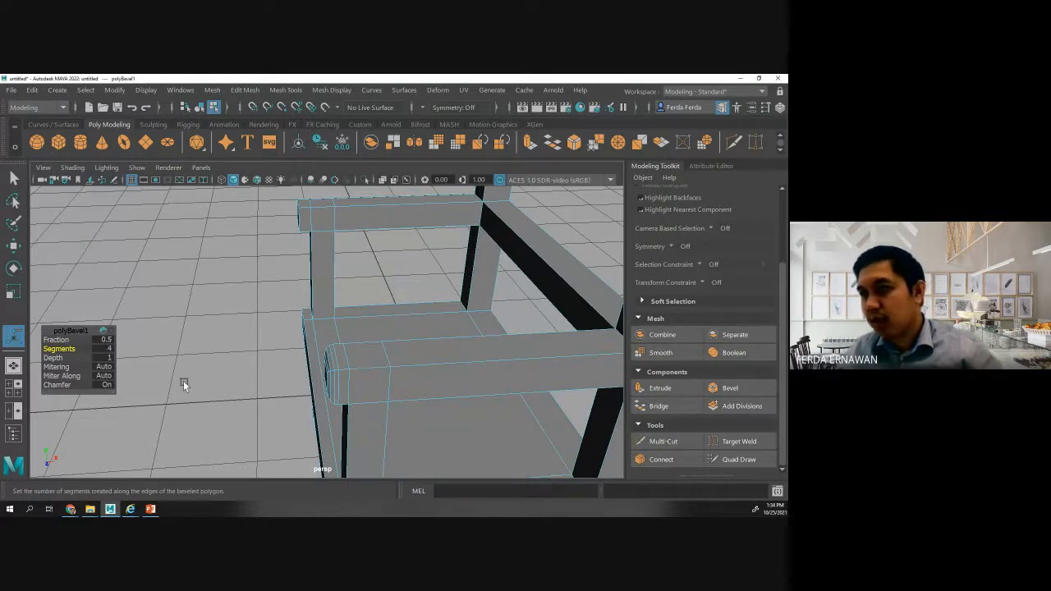
left_click(222, 396)
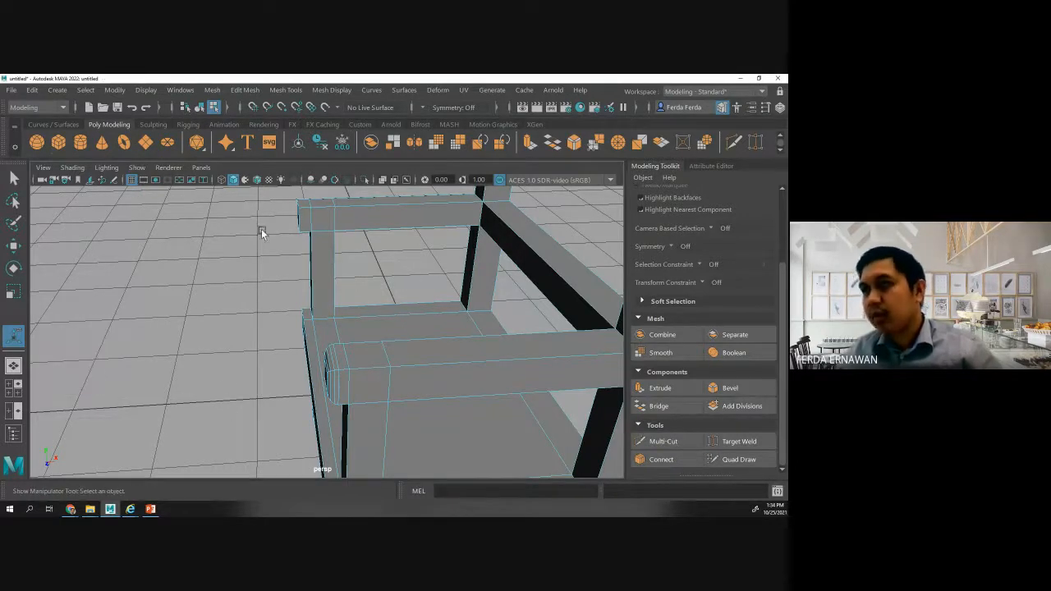
- Bevel the other armrest's front end face with a Fraction of 0.5 and 4 Segments, and clear the selection
left_click_drag(238, 267, 341, 281, "alt")
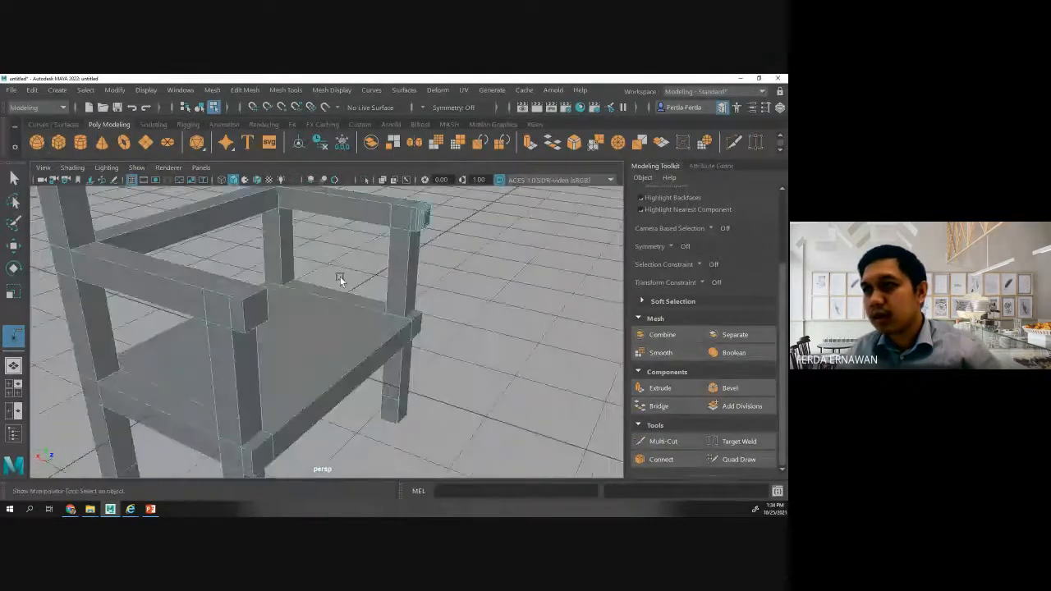
left_click(255, 313)
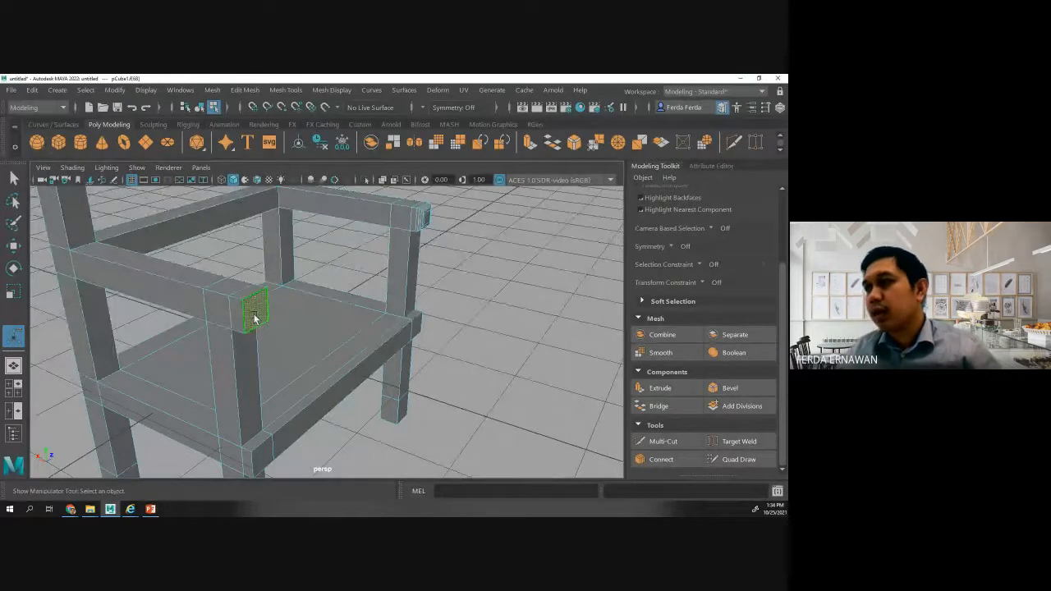
left_click(728, 388)
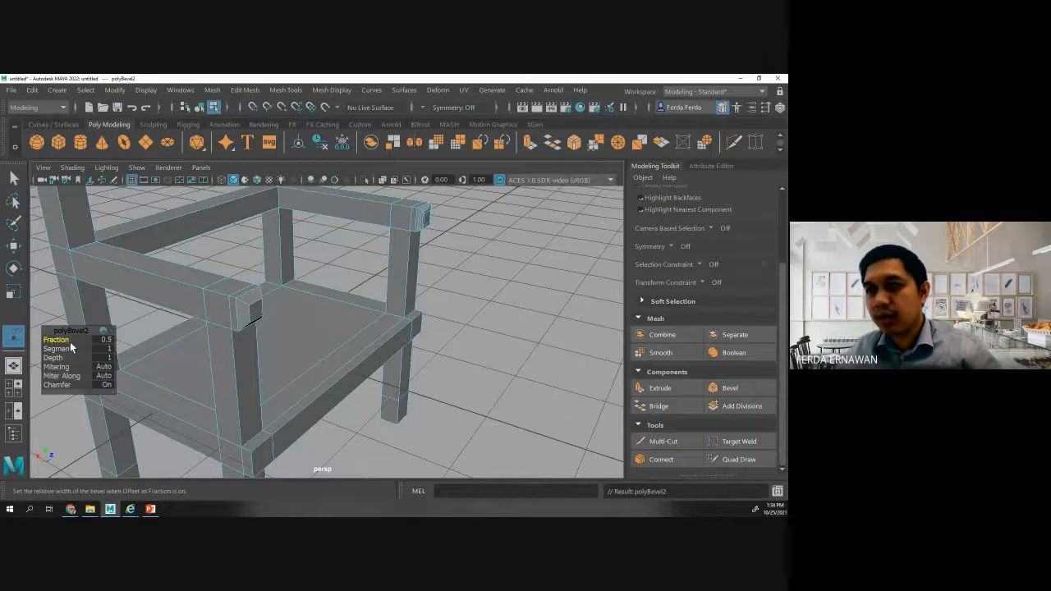
left_click_drag(63, 350, 74, 349)
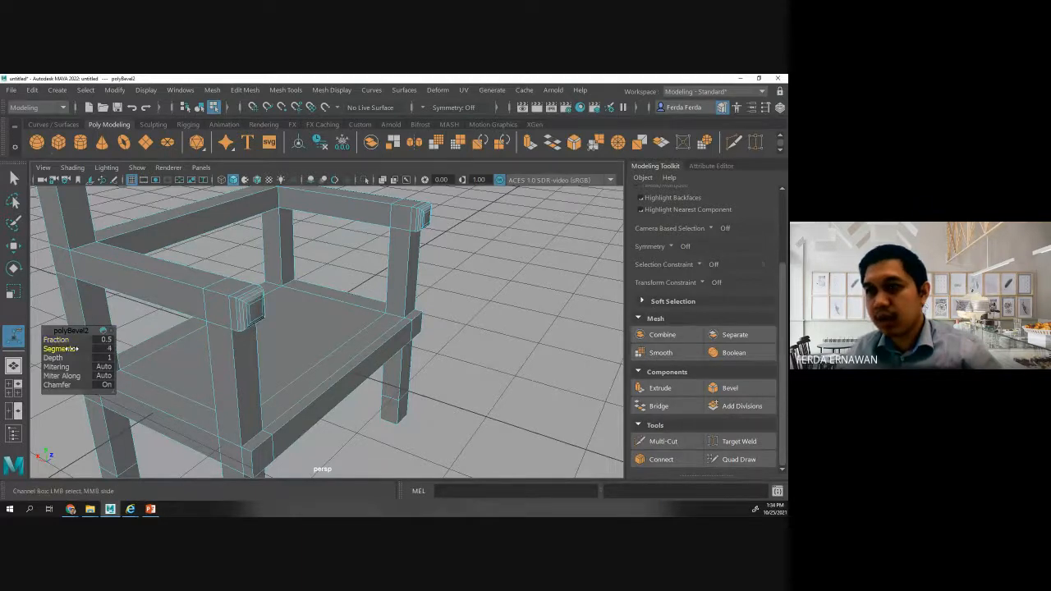
left_click(462, 288)
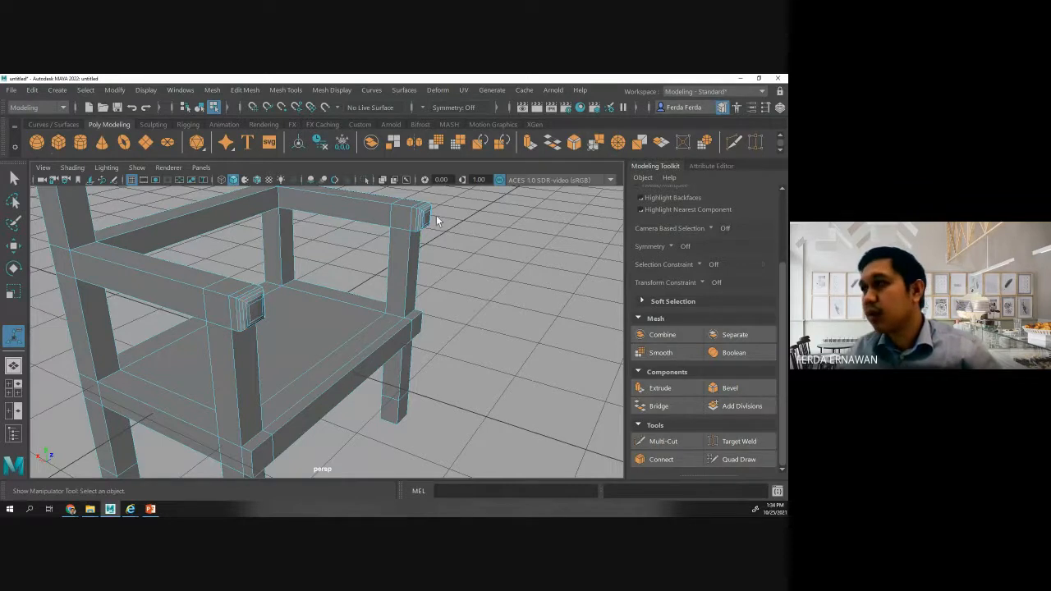
- Select the chair in object mode and show its construction history in the Maya Classic workspace
right_click_drag(340, 210, 411, 150)
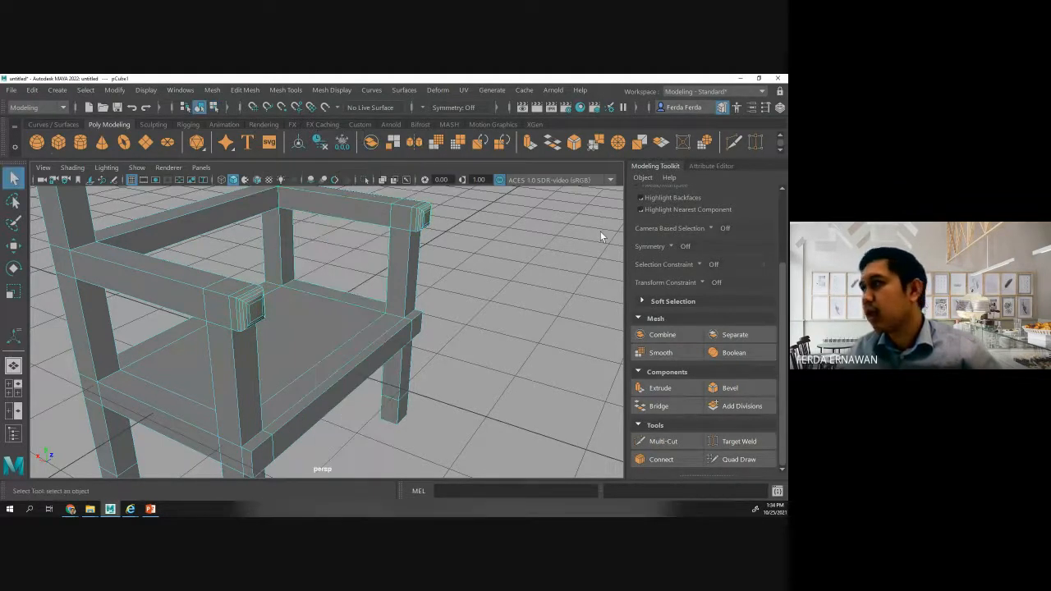
left_click(711, 166)
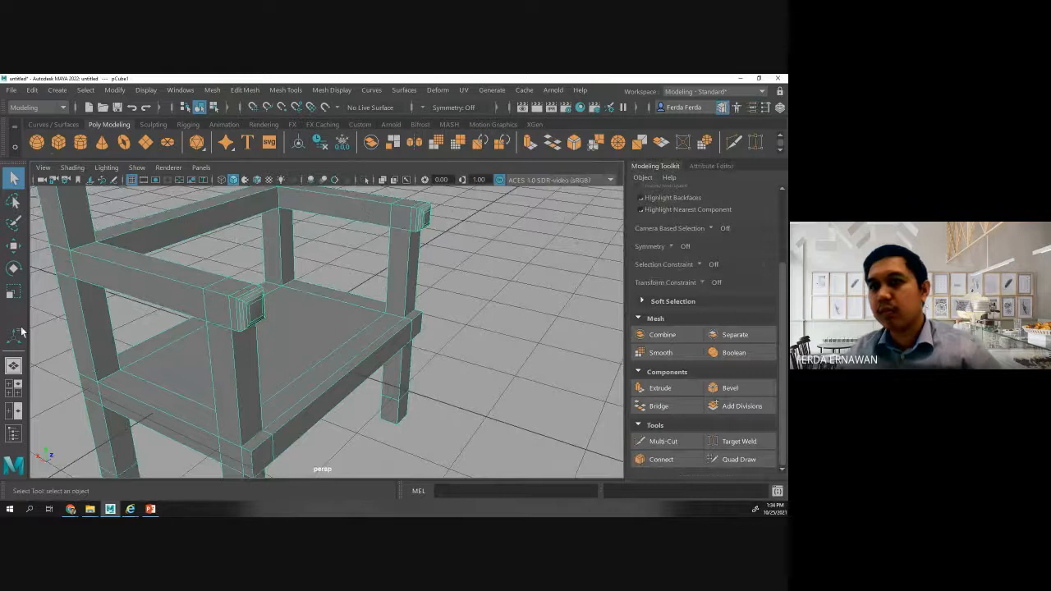
left_click(736, 91)
left_click(704, 109)
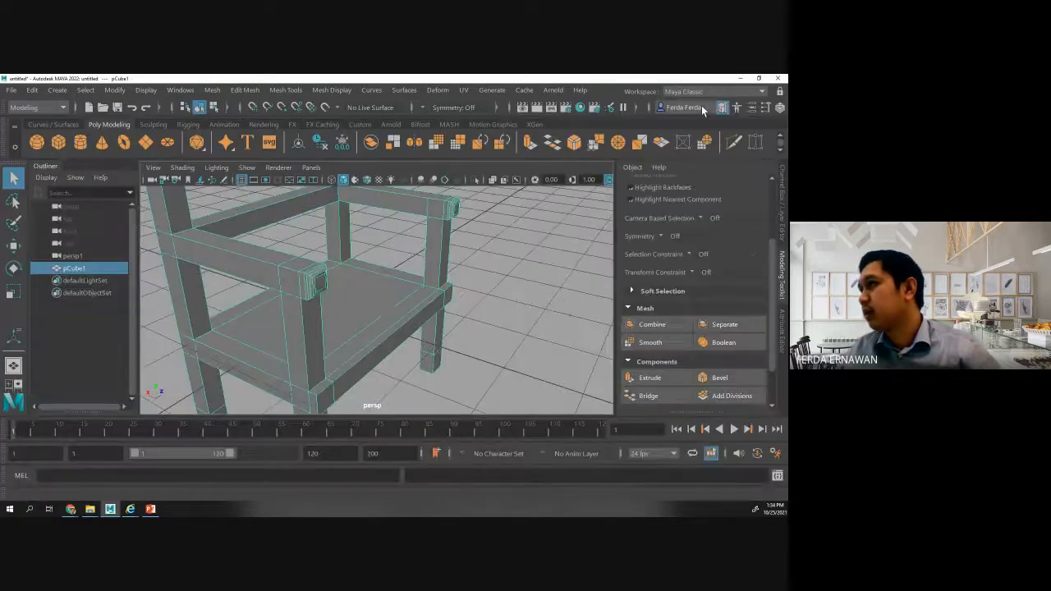
left_click(783, 197)
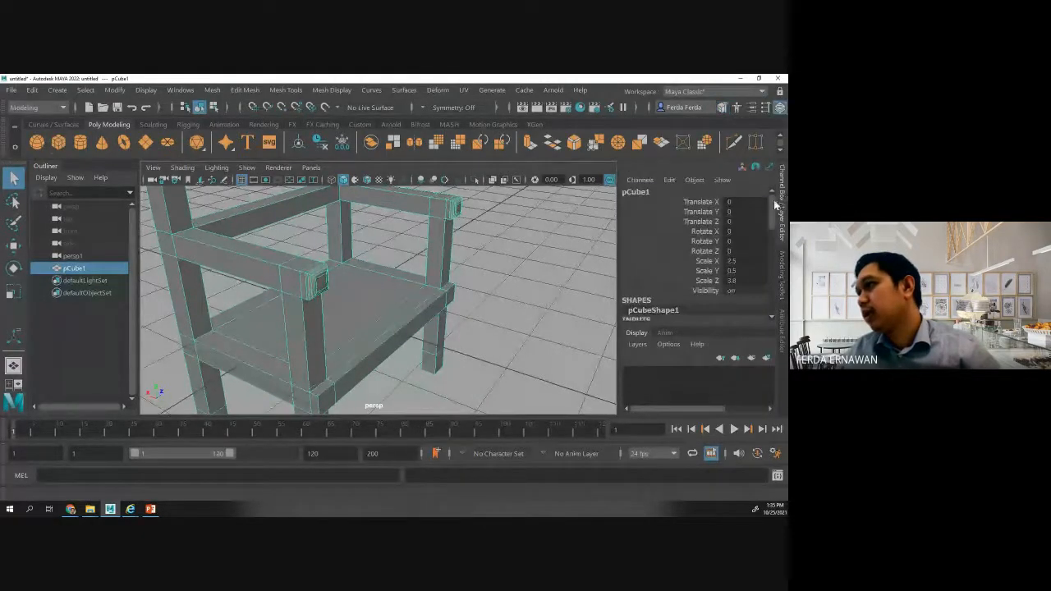
scroll(661, 281, "down", 3)
scroll(663, 285, "up", 1)
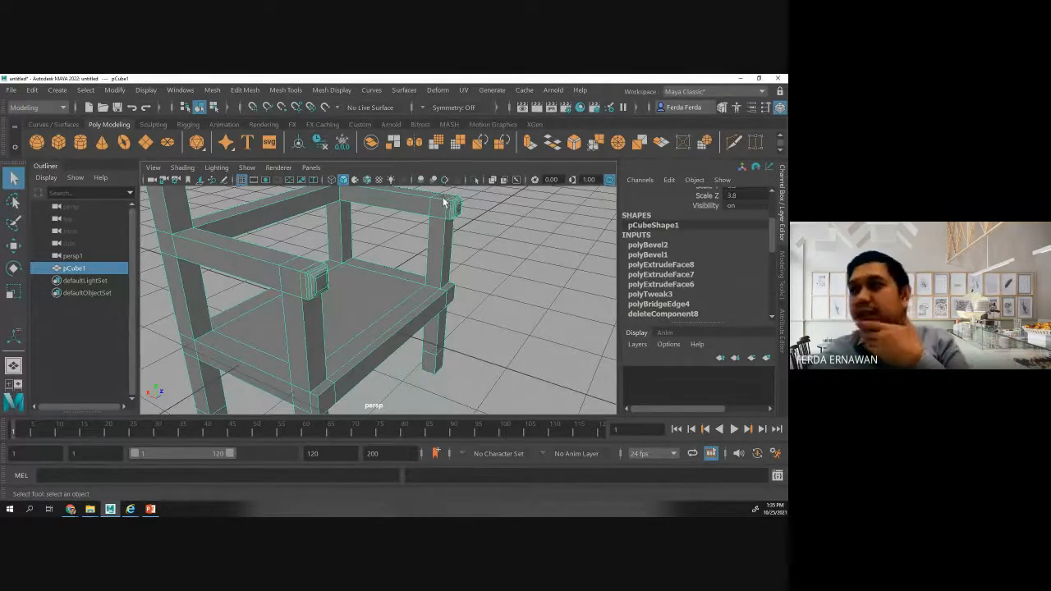
- Try a Fraction of 1 on the polyBevel1 history node and set it back to 0.5
left_click(645, 254)
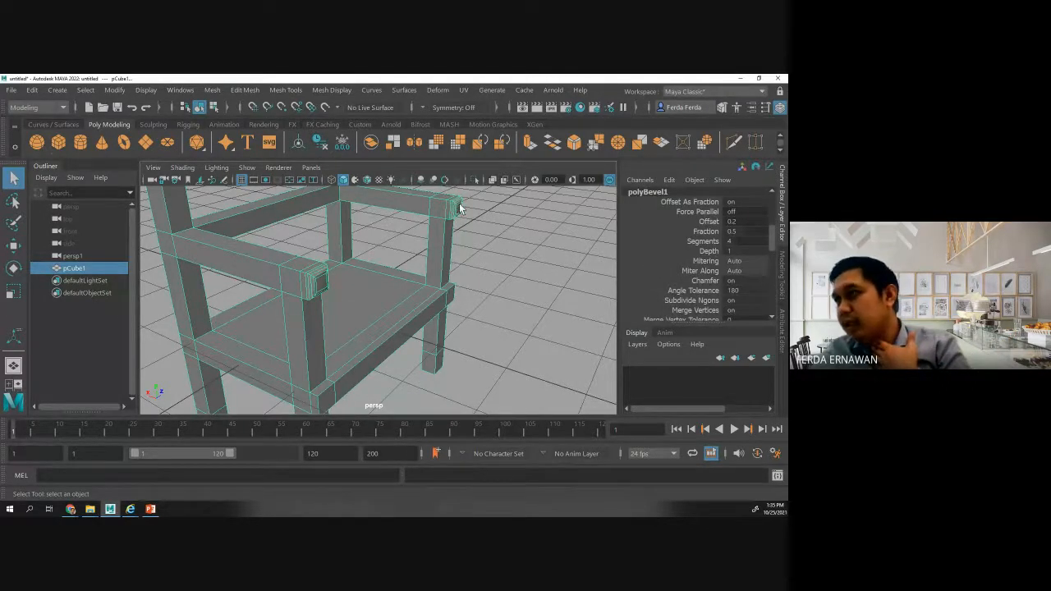
double_click(735, 232)
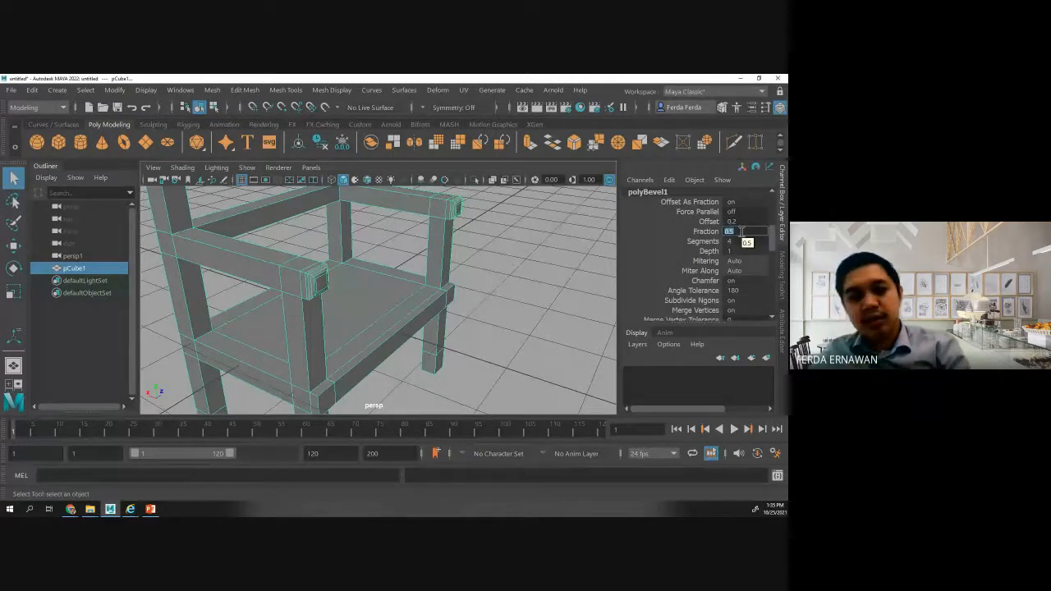
type("1")
key("Return")
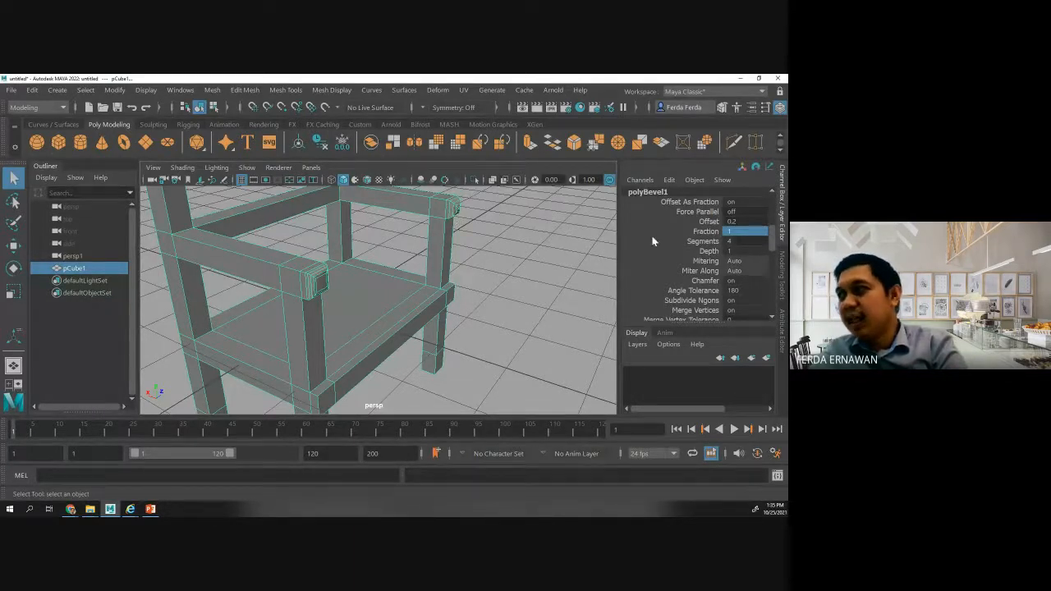
double_click(739, 232)
type("0")
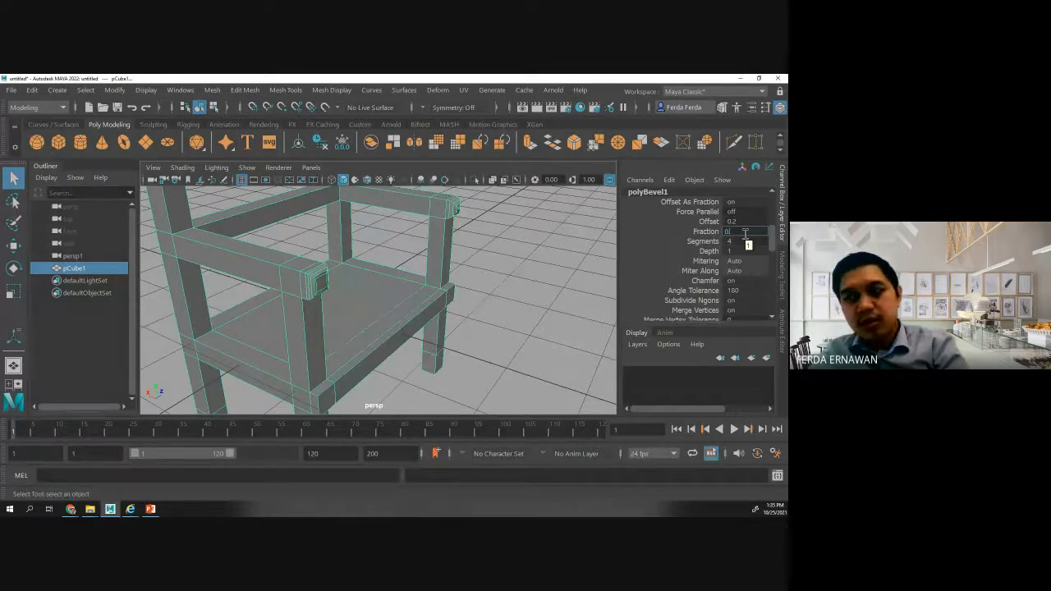
type(".5")
key("Return")
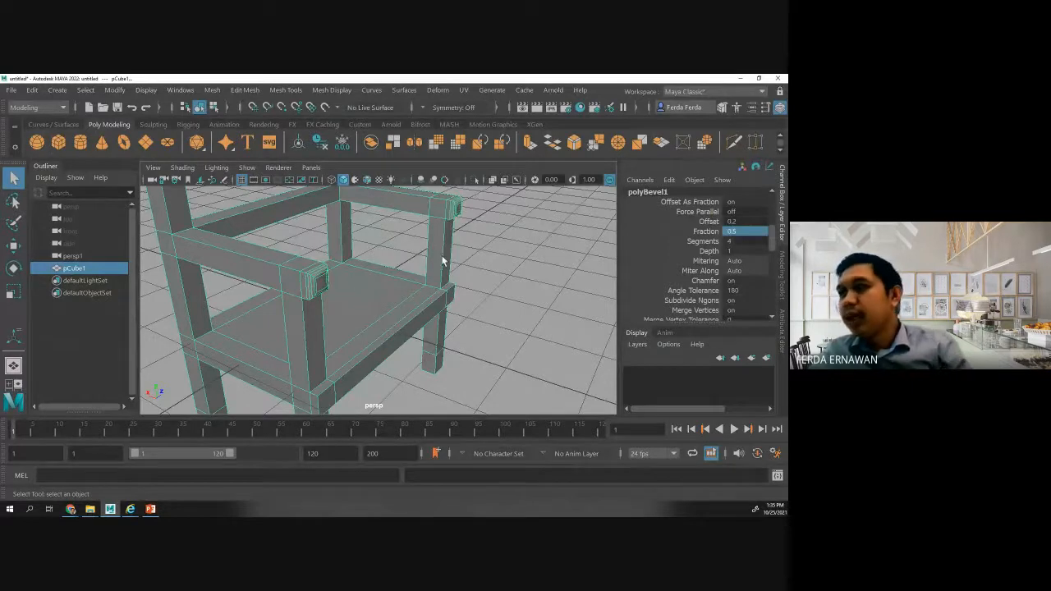
- Clear the selection and examine the rounded armrest ends up close and the whole chair from a distance
left_click(487, 237)
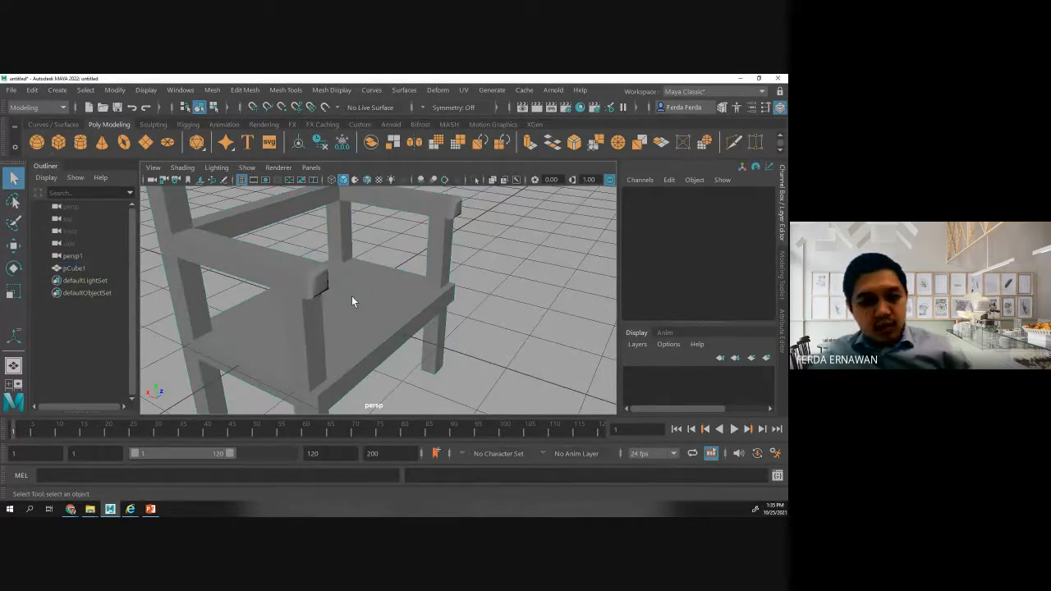
left_click_drag(294, 326, 306, 297, "alt")
scroll(334, 311, "up", 5)
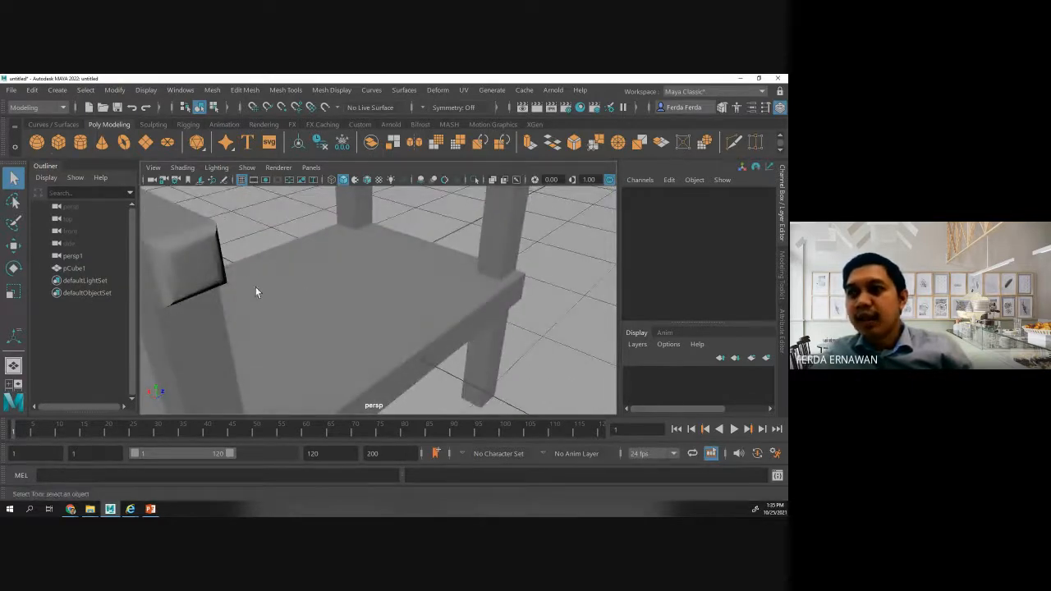
mouse_move(167, 263)
left_mouse_down("alt")
mouse_move(200, 251)
mouse_move(178, 251)
mouse_move(169, 268)
left_mouse_up("alt")
left_click_drag(506, 245, 458, 257, "alt")
left_click_drag(583, 265, 451, 224, "alt")
scroll(471, 222, "down", 5)
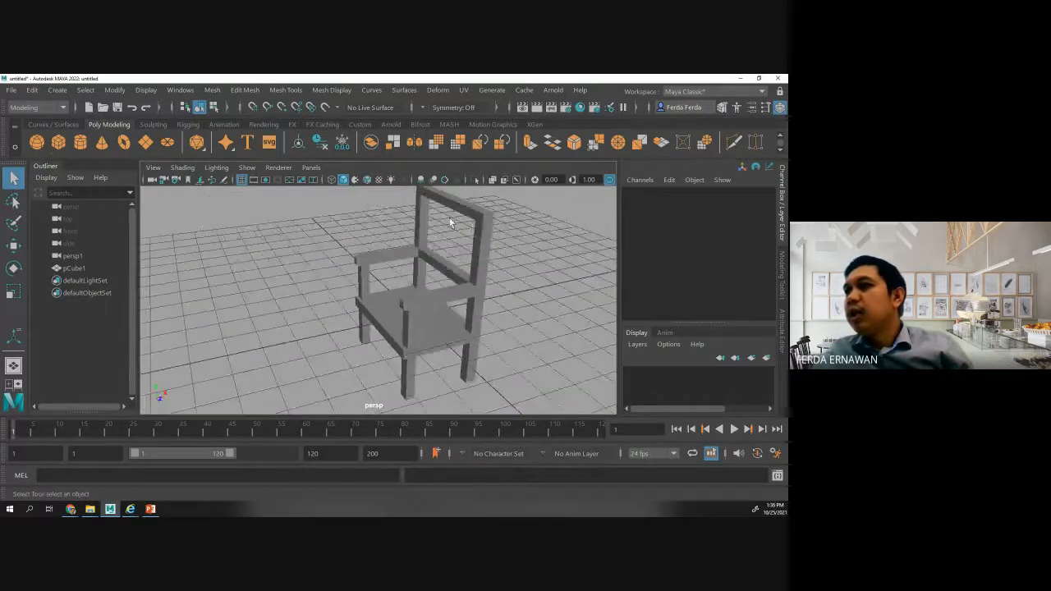
- Connect the lengthwise edges of the backrest's top rail with 2 segments, dividing it into three parts, and clear the selection
left_click_drag(431, 246, 500, 237, "alt")
right_click_drag(378, 200, 379, 137)
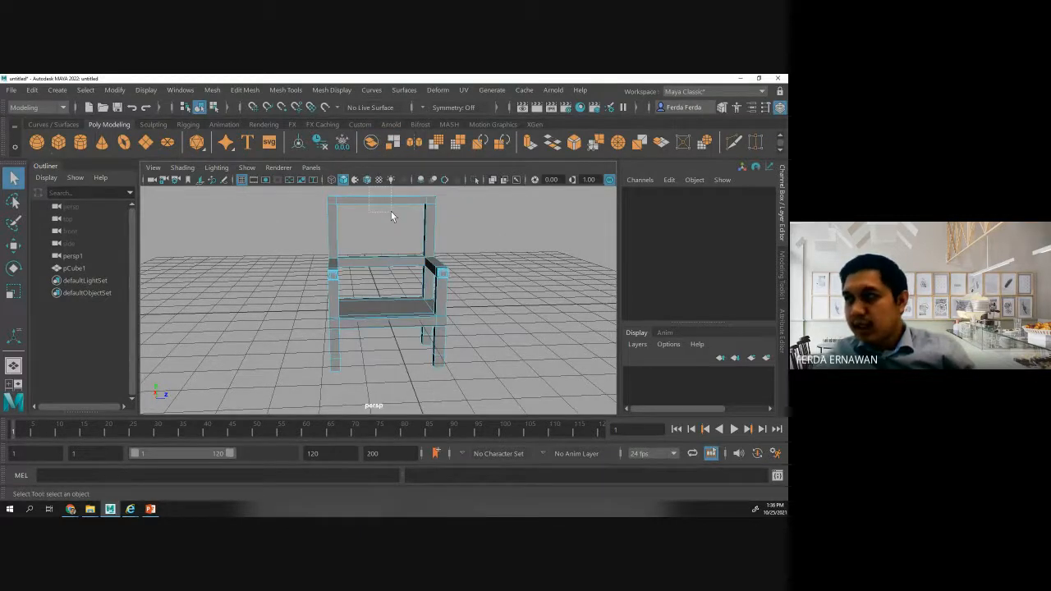
left_click_drag(391, 211, 391, 210)
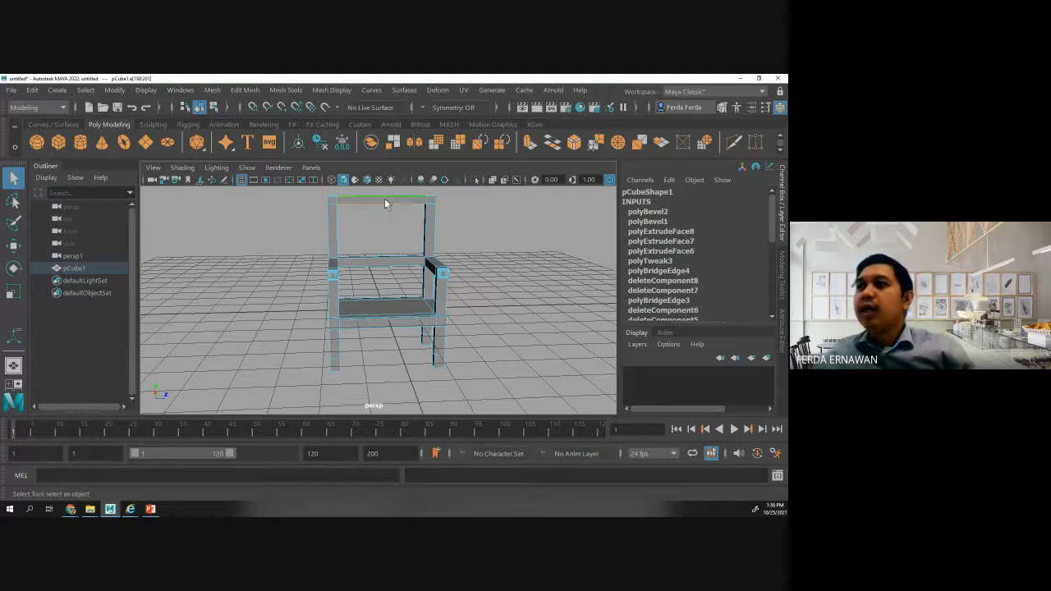
left_click(726, 110)
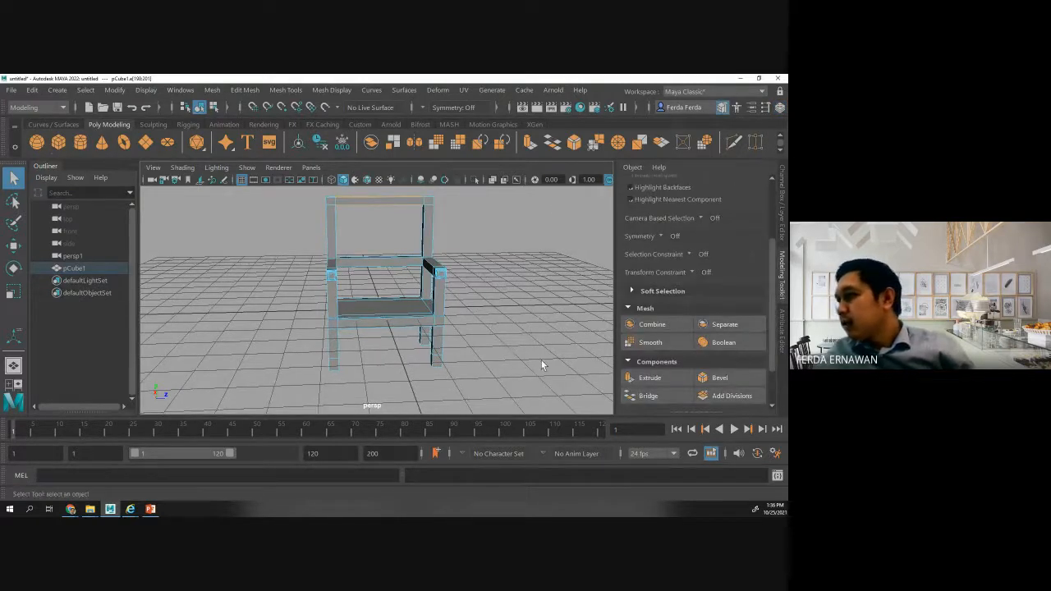
left_click(302, 90)
left_click(300, 146)
left_click(393, 200)
left_click(393, 201)
scroll(379, 210, "down", 2)
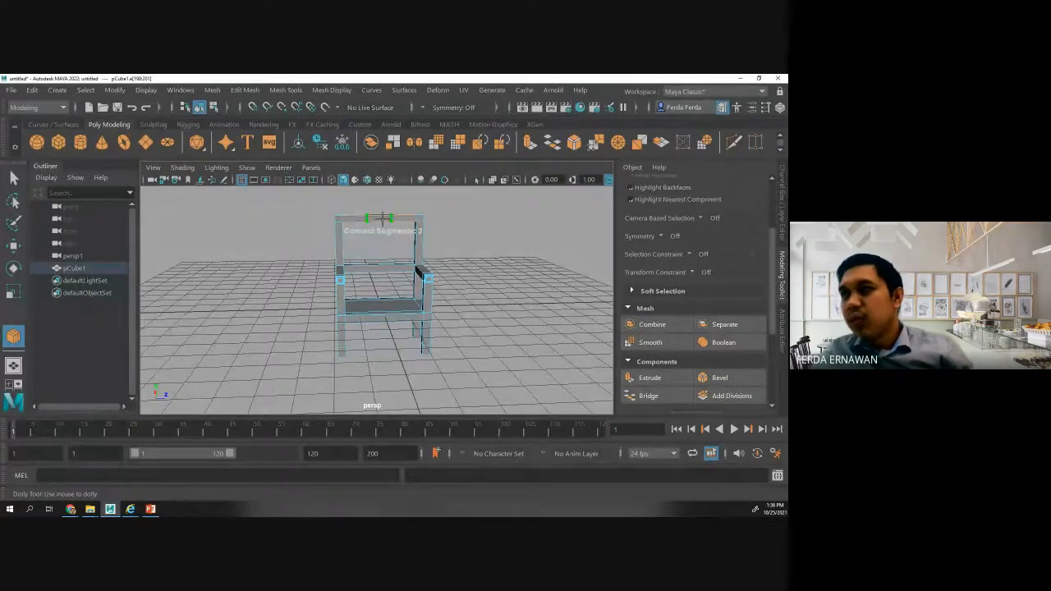
left_click(462, 223)
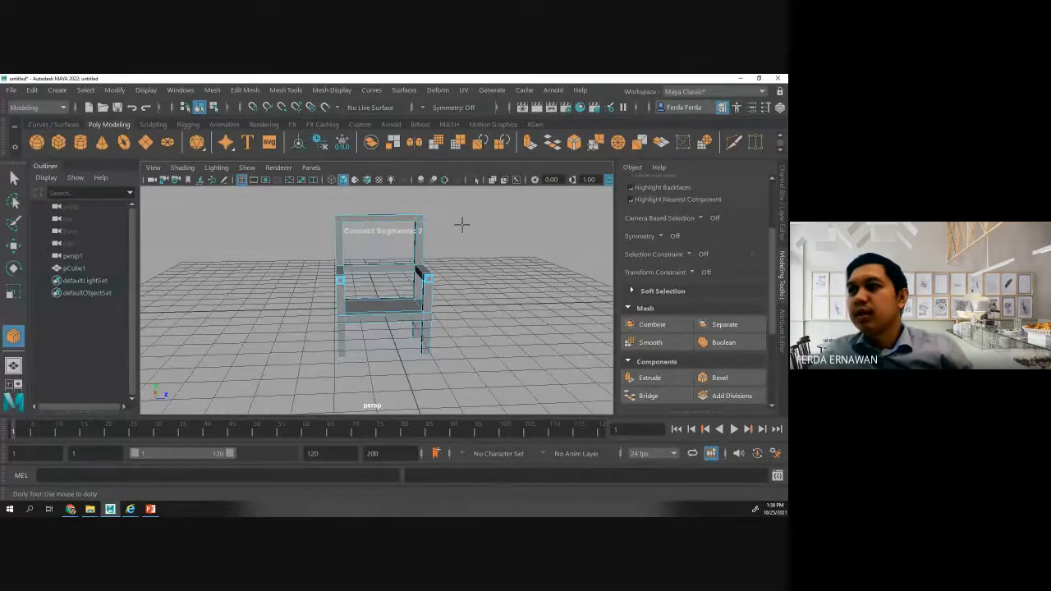
left_click(376, 221)
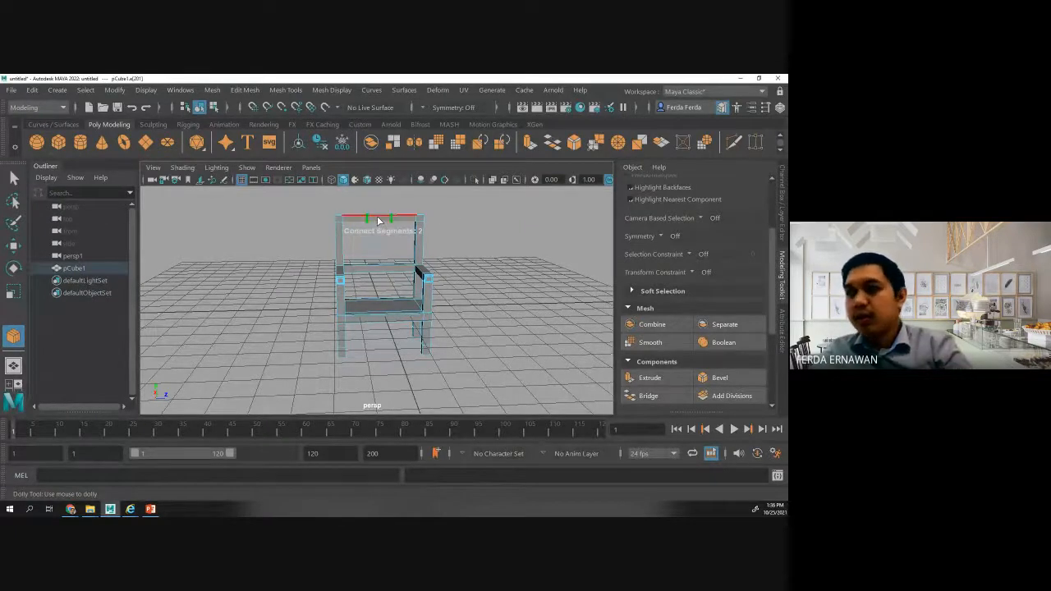
key("q")
left_click(479, 230)
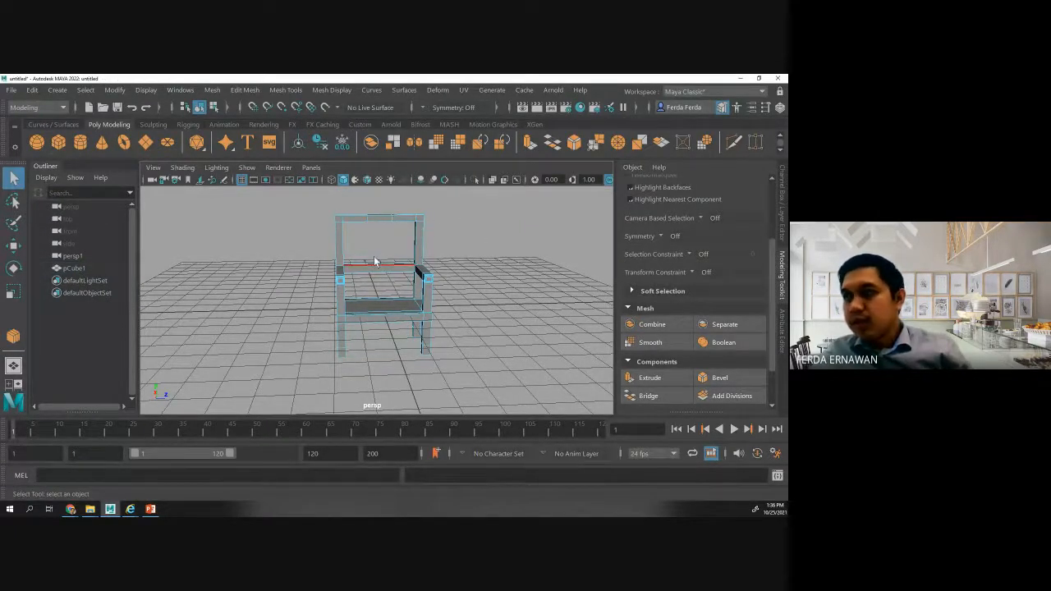
- Connect the lengthwise edges of the backrest's lower rail with 2 segments and clear the selection
mouse_move(377, 240)
left_mouse_down("alt")
mouse_move(364, 249)
mouse_move(366, 276)
mouse_move(380, 253)
left_mouse_up("alt")
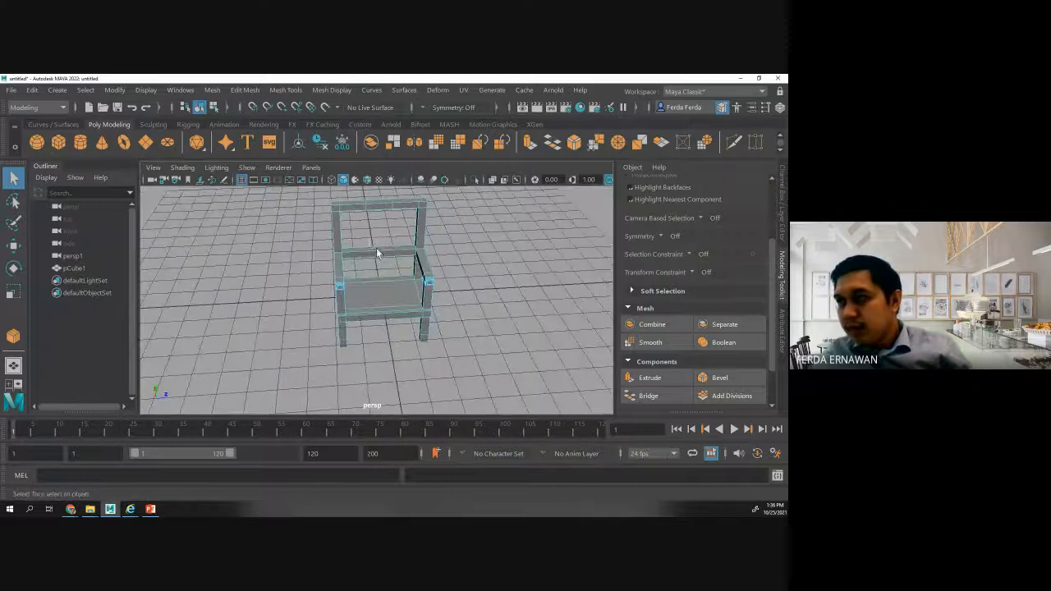
left_click(386, 268)
right_click_drag(378, 258, 384, 144)
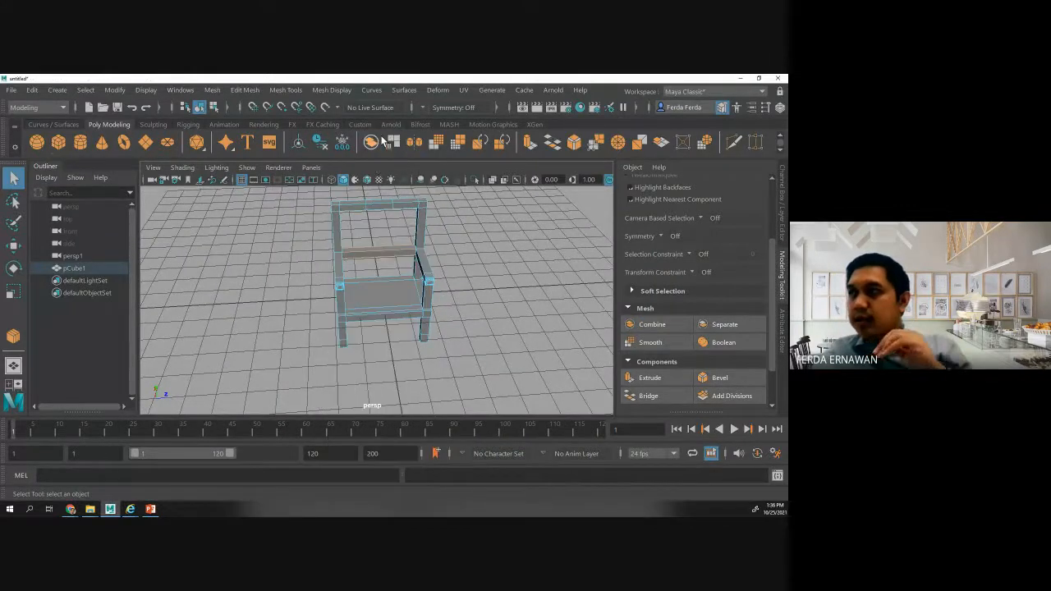
left_click(287, 90)
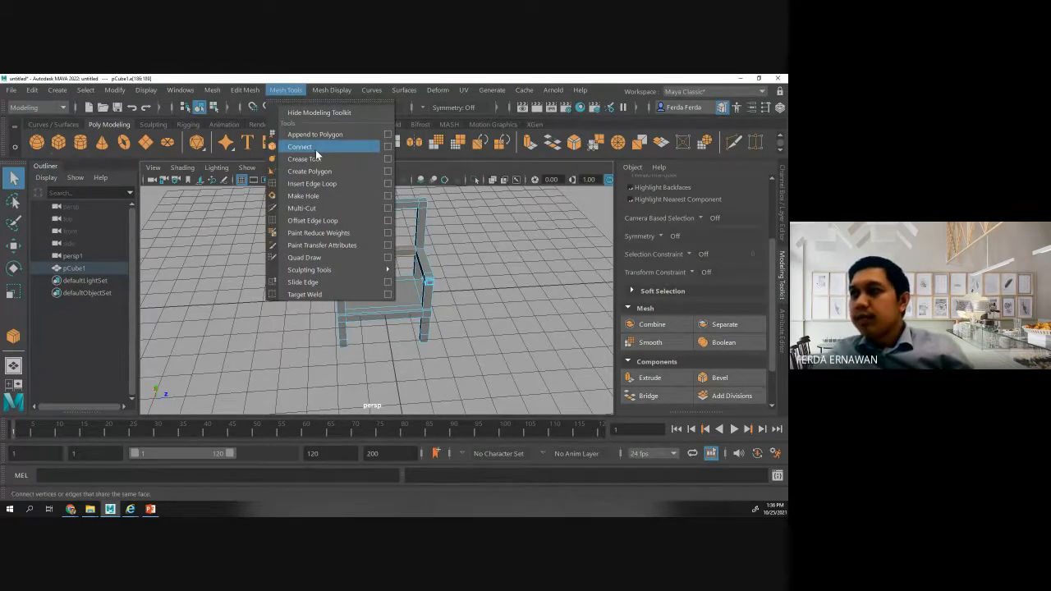
left_click(315, 149)
left_click(388, 253)
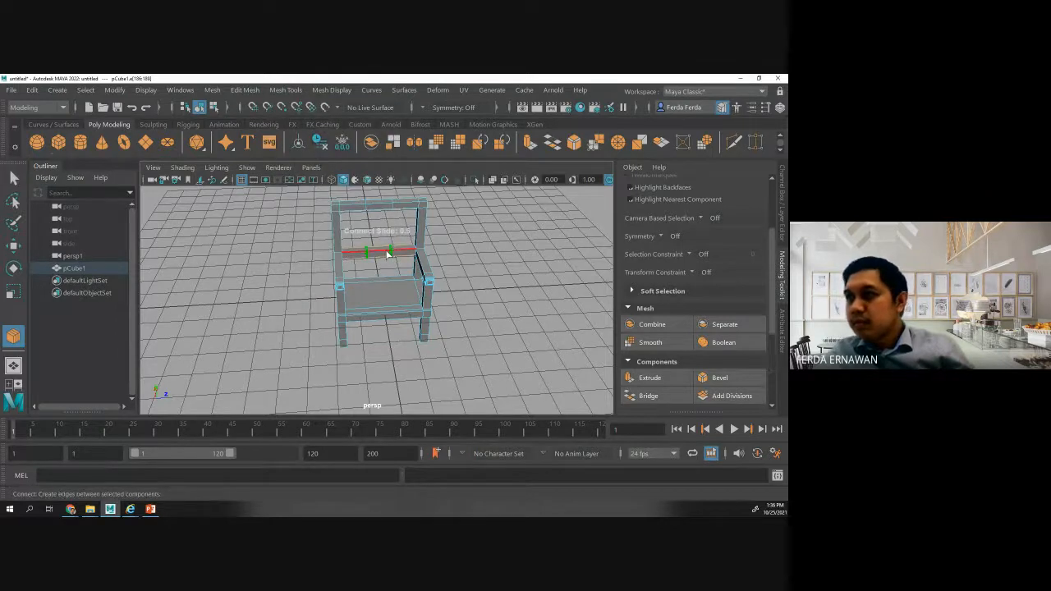
key("q")
left_click(483, 254)
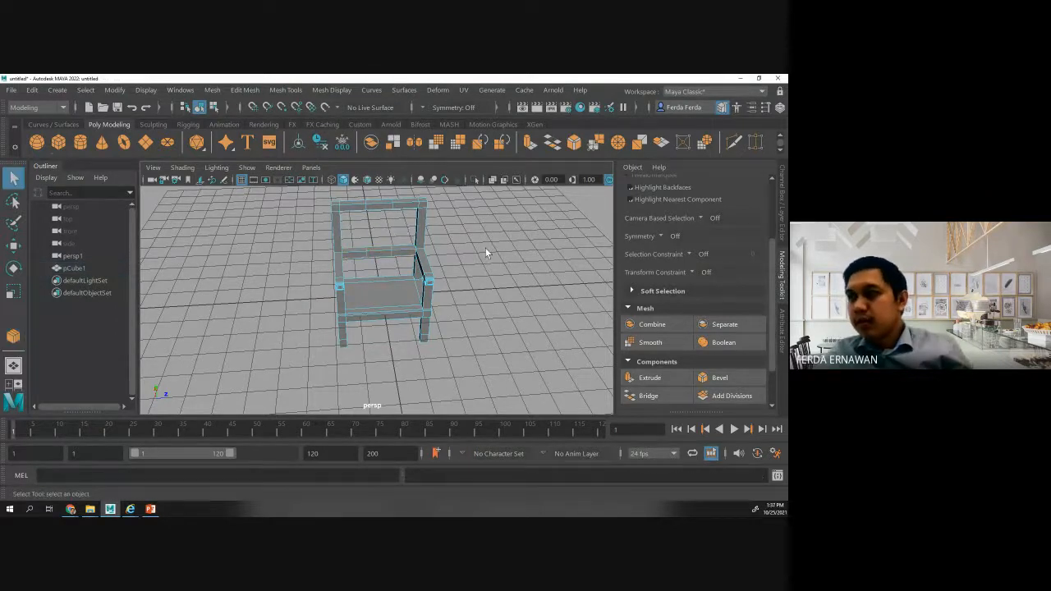
- Delete the middle face on top of the backrest's lower rail
left_click_drag(323, 265, 494, 260, "alt")
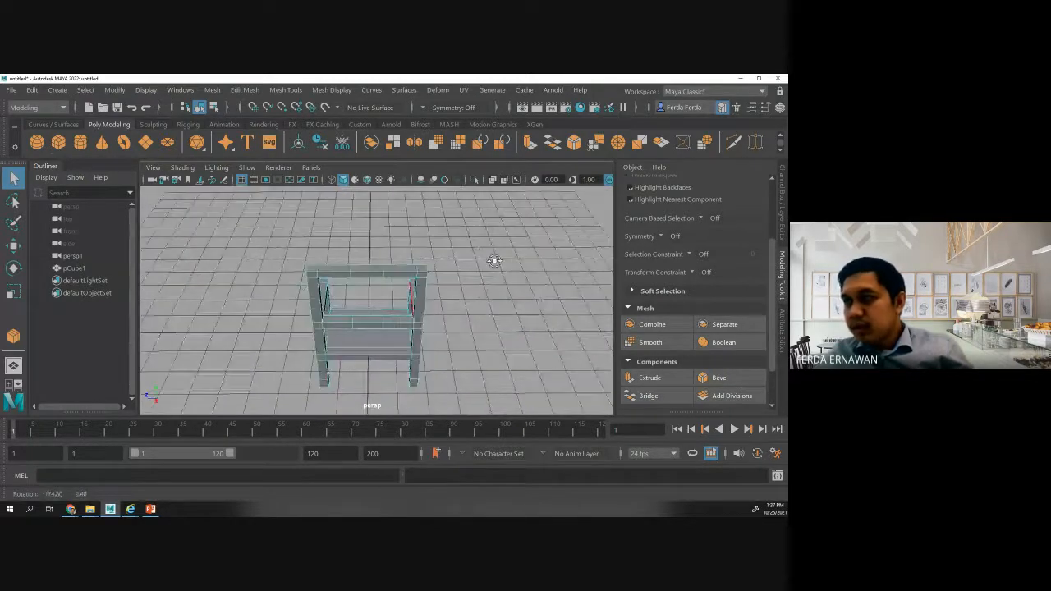
left_click(370, 319)
right_click(370, 324)
right_click_drag(370, 324, 371, 209)
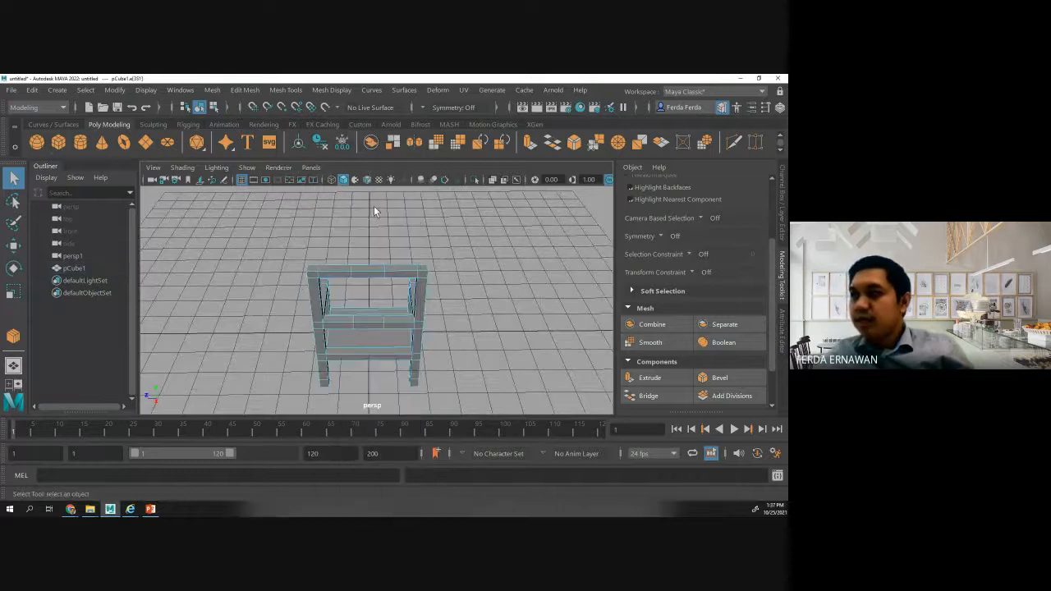
left_click(370, 321)
key("Delete")
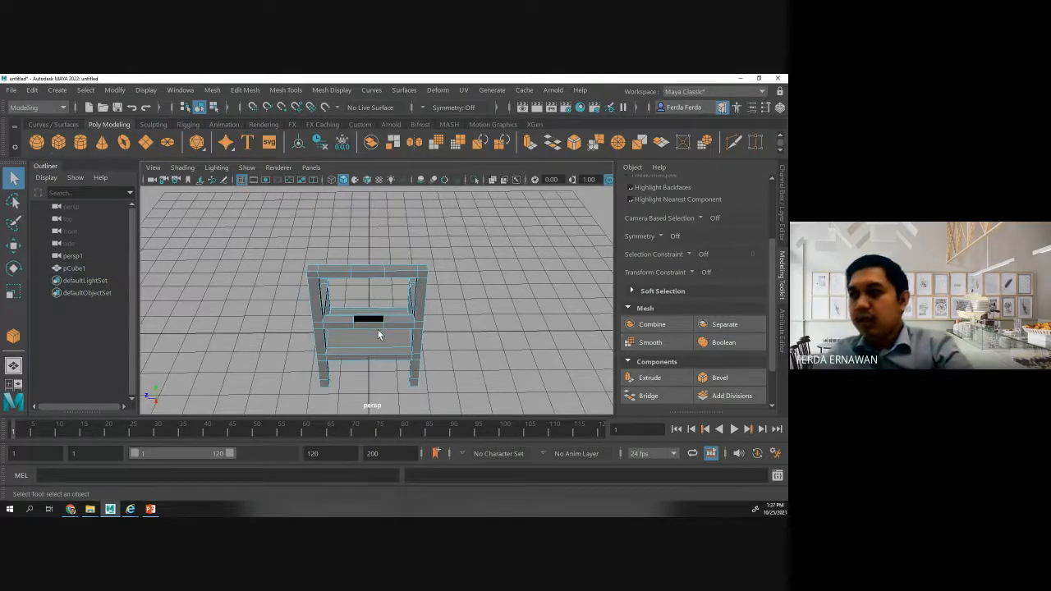
- Delete the top rail's middle underside face and bridge the border edges of both rail openings into a central back slat
left_click_drag(367, 344, 354, 295, "alt")
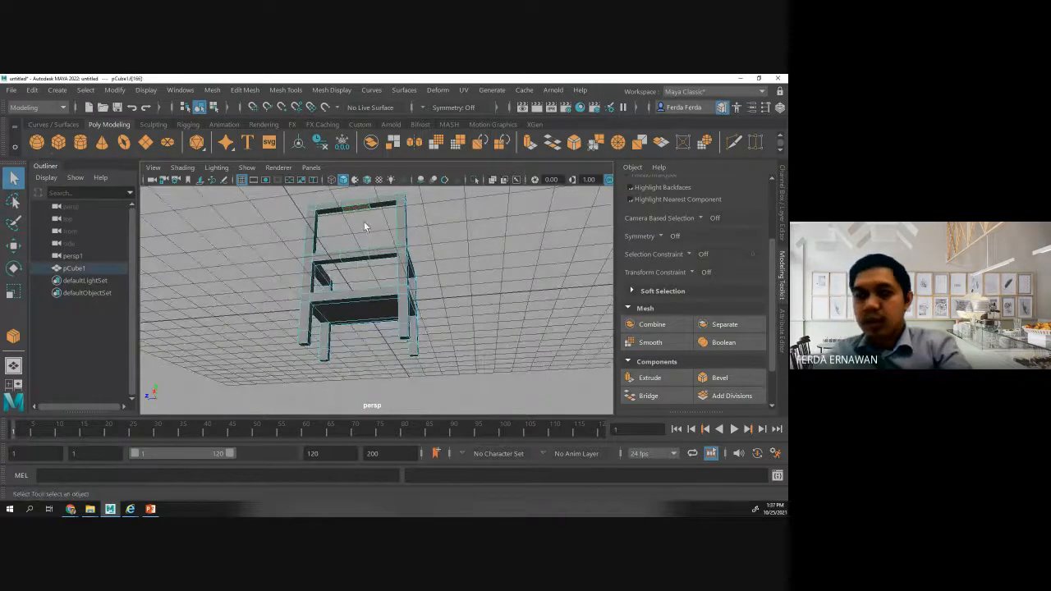
right_click_drag(356, 214, 357, 141)
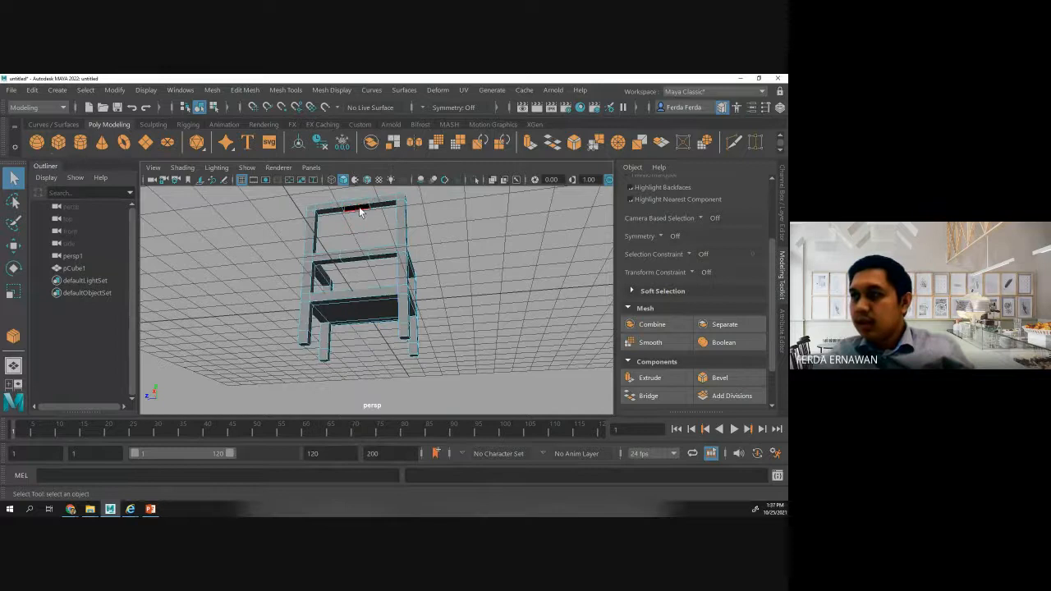
left_click(361, 211)
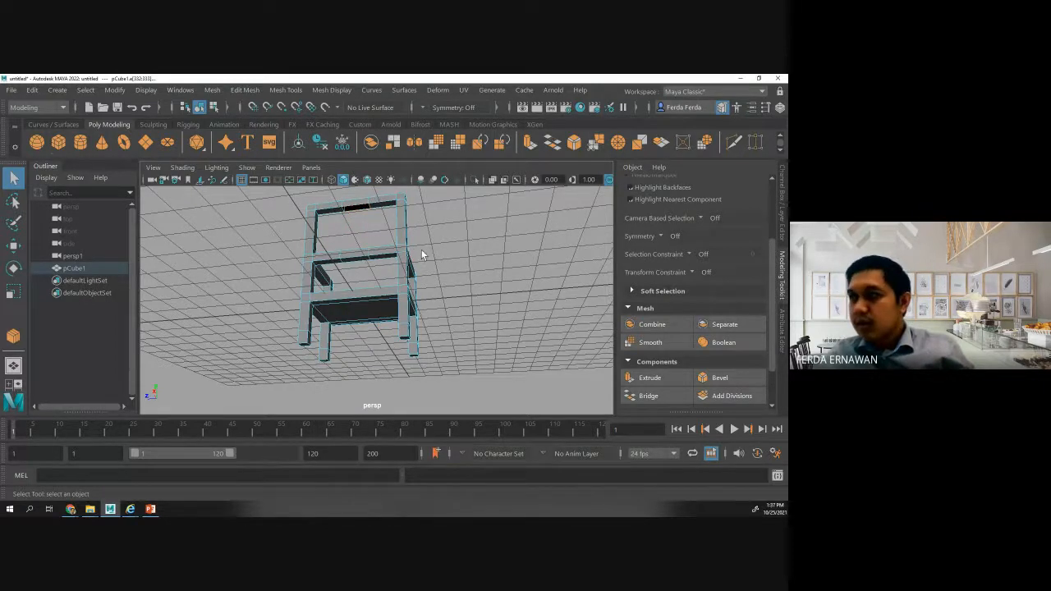
left_click_drag(422, 255, 382, 328, "alt")
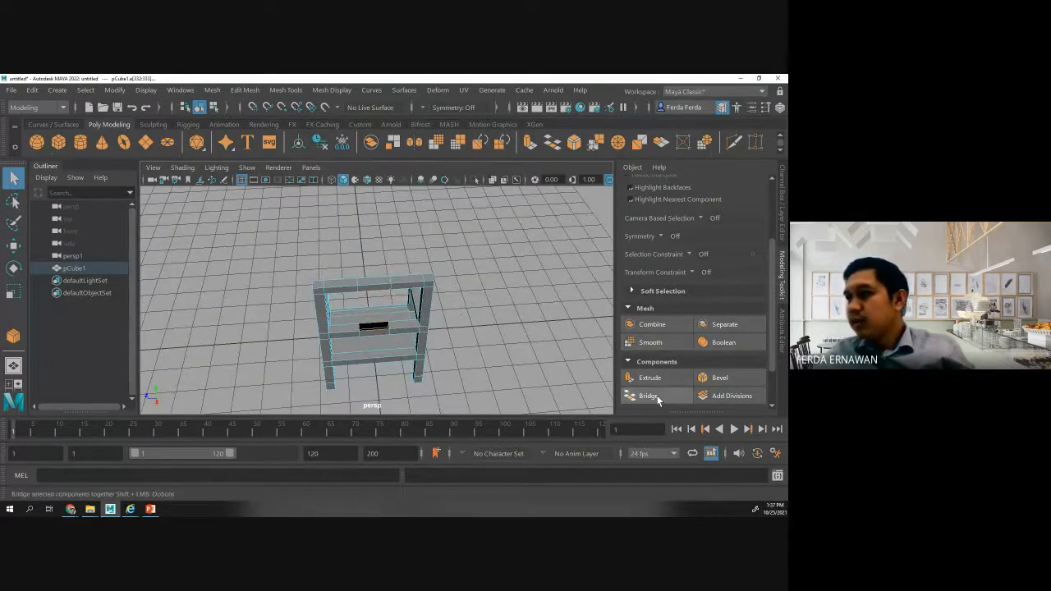
left_click(649, 396)
- Clear the selection and examine the chair's back slat, seat front and armrest ends from several sides and distances
left_click_drag(490, 322, 376, 310, "alt")
scroll(373, 302, "up", 5)
left_click_drag(257, 310, 341, 308, "alt")
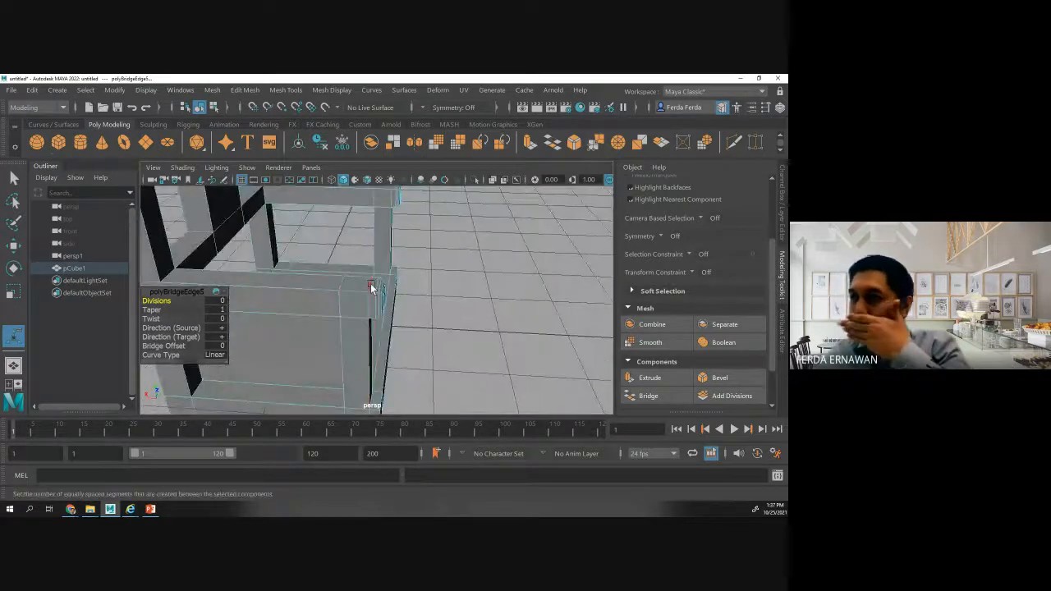
right_click_drag(308, 366, 282, 352, "alt")
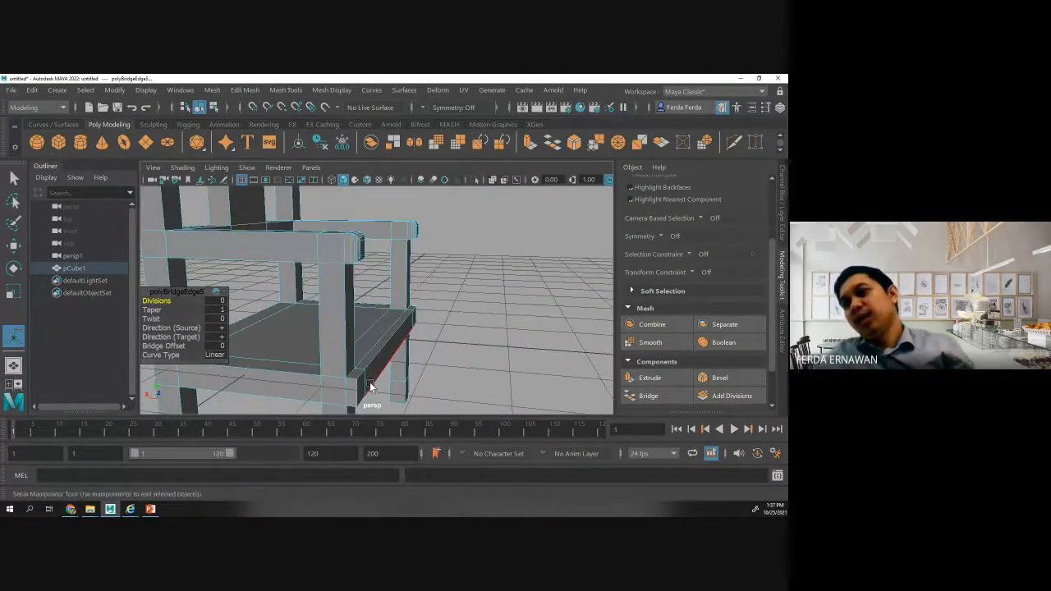
left_click(398, 385)
left_click(470, 359)
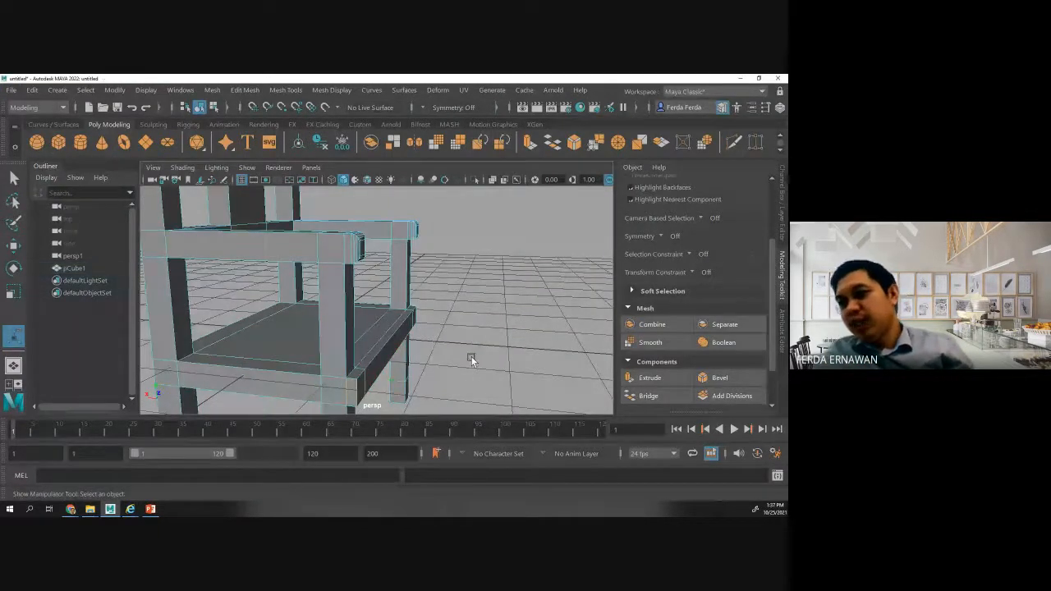
left_click_drag(443, 364, 383, 373, "alt")
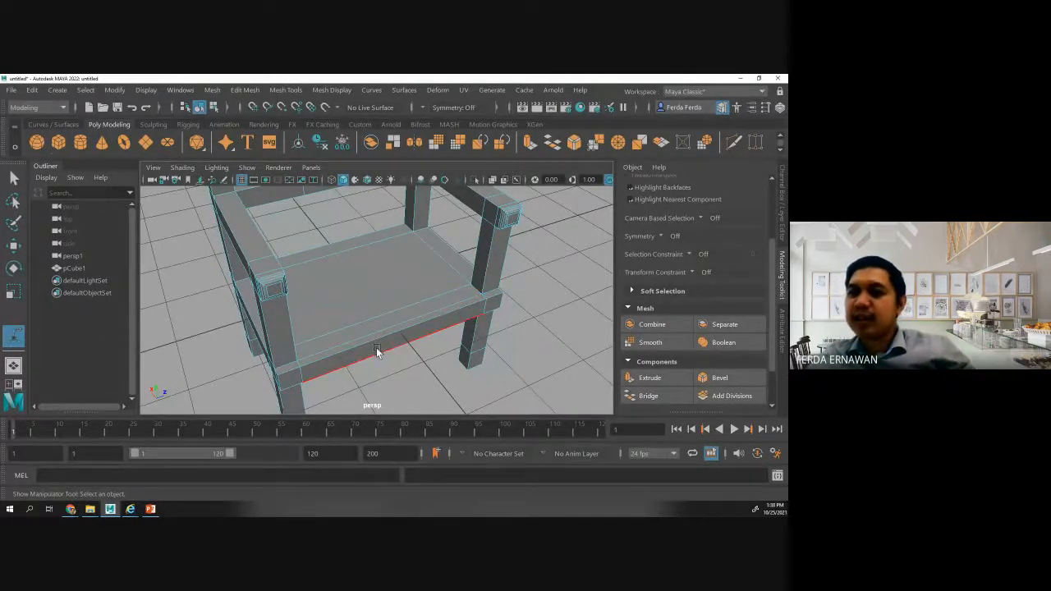
left_click_drag(282, 380, 209, 375, "alt")
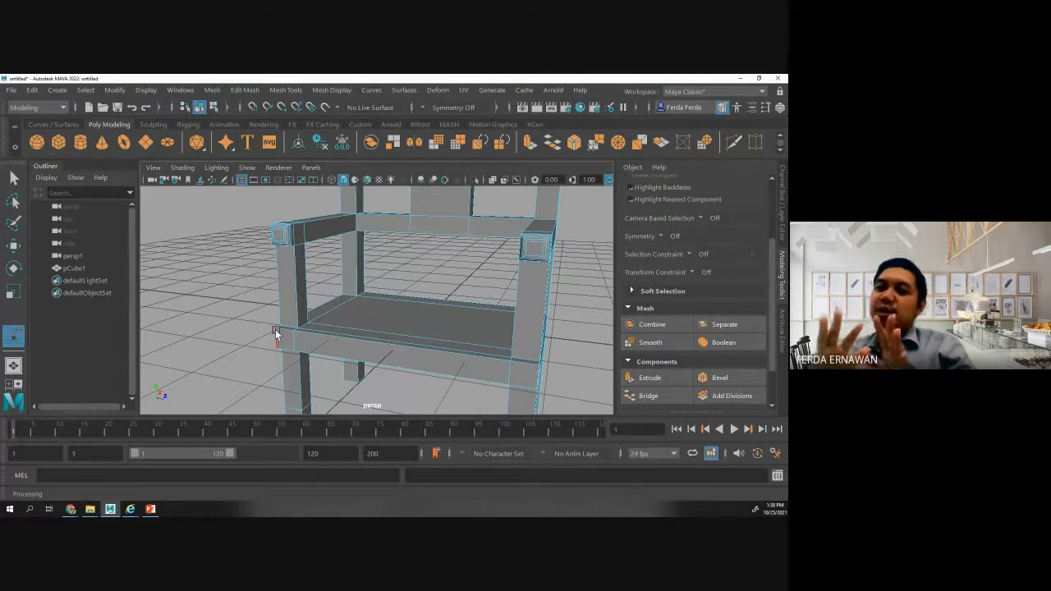
left_click_drag(263, 351, 411, 294, "alt")
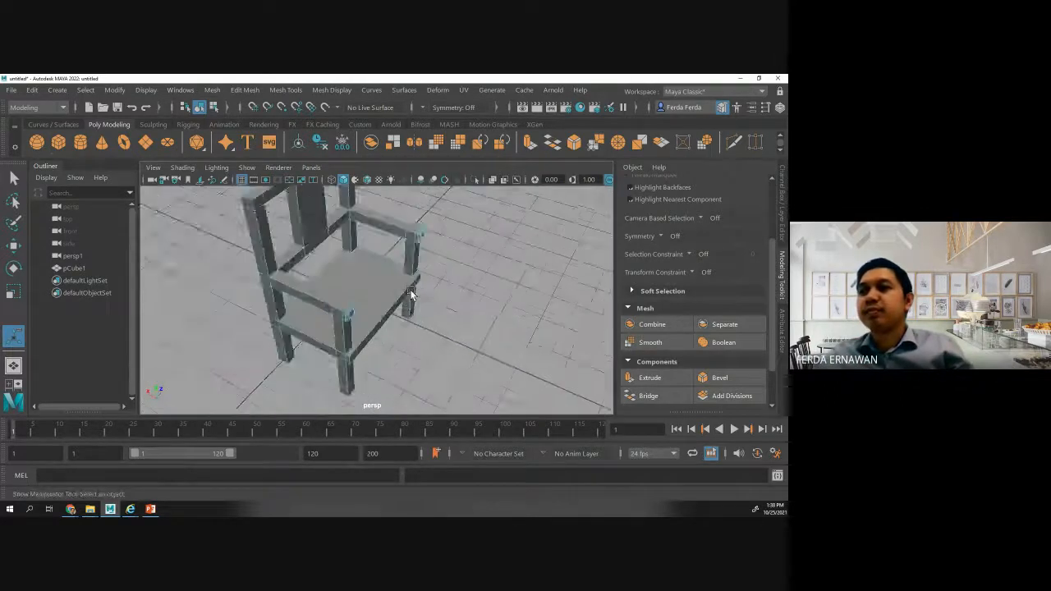
scroll(411, 294, "down", 3)
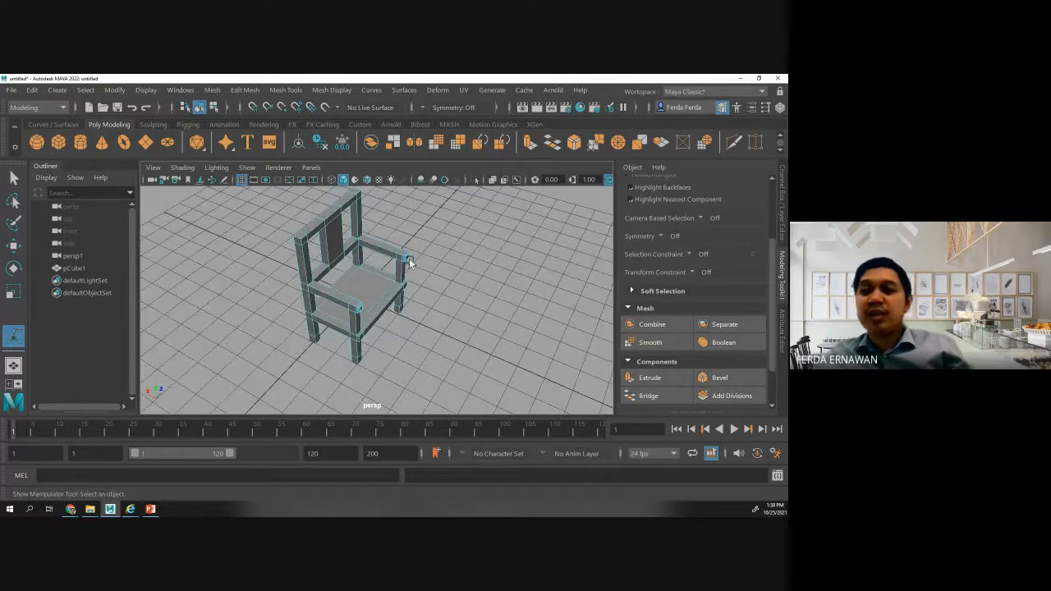
scroll(412, 264, "up", 3)
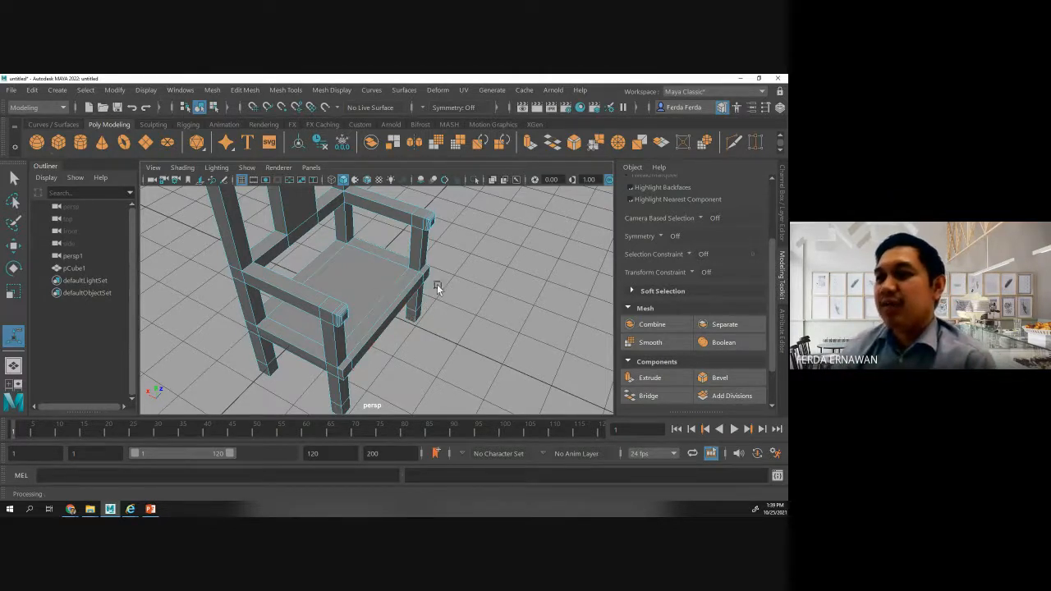
right_click_drag(443, 319, 417, 313, "alt")
left_click_drag(417, 313, 365, 304, "alt")
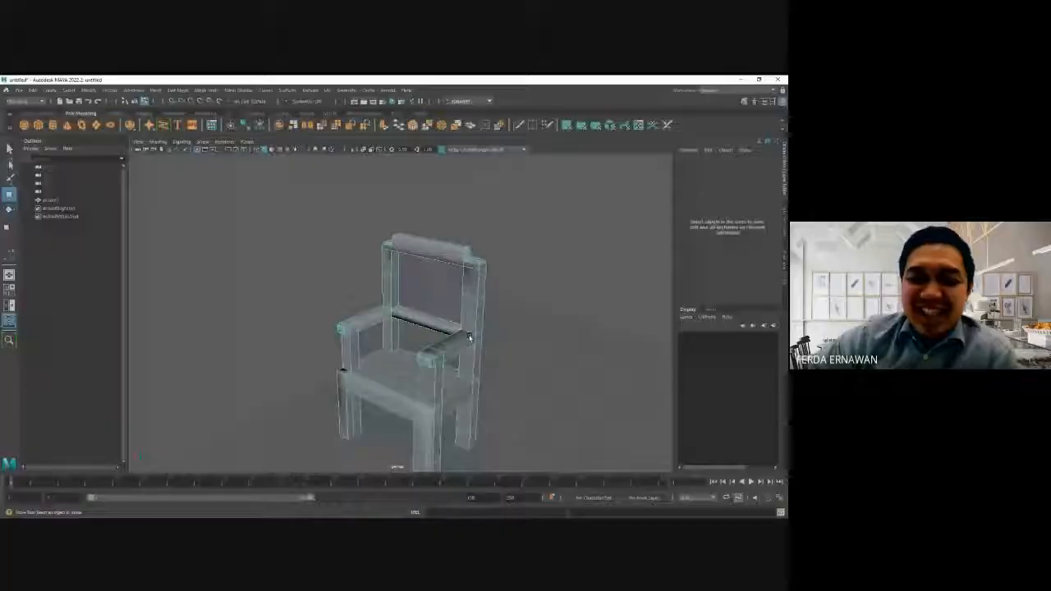
- Show the student's chair in object mode and examine its back rails, armrest ends and seat front from several angles
left_click_drag(524, 398, 549, 380, "alt")
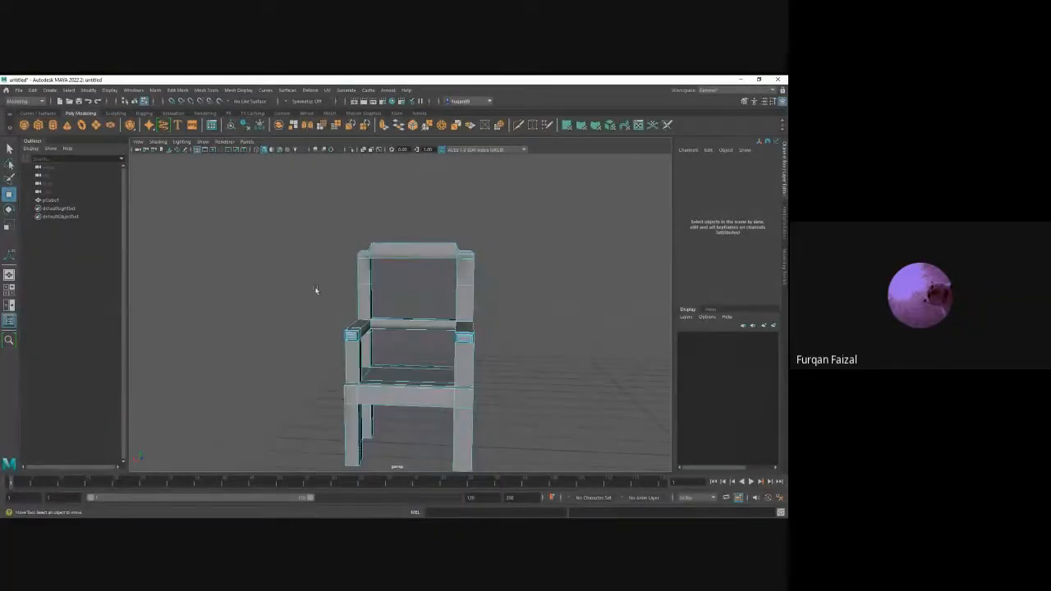
left_click_drag(322, 321, 301, 348, "alt")
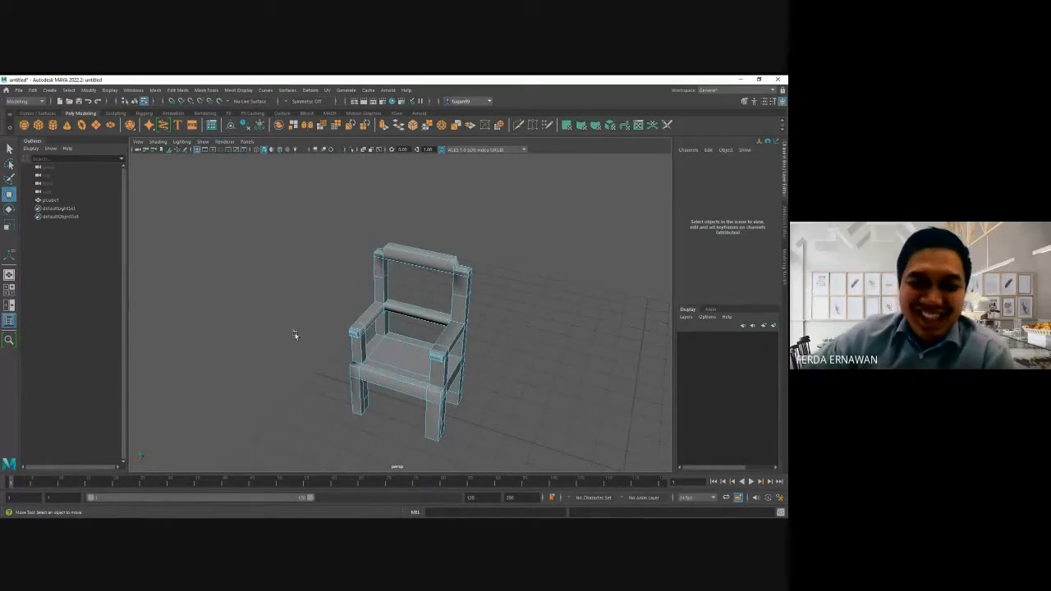
left_click(8, 149)
left_click(7, 149)
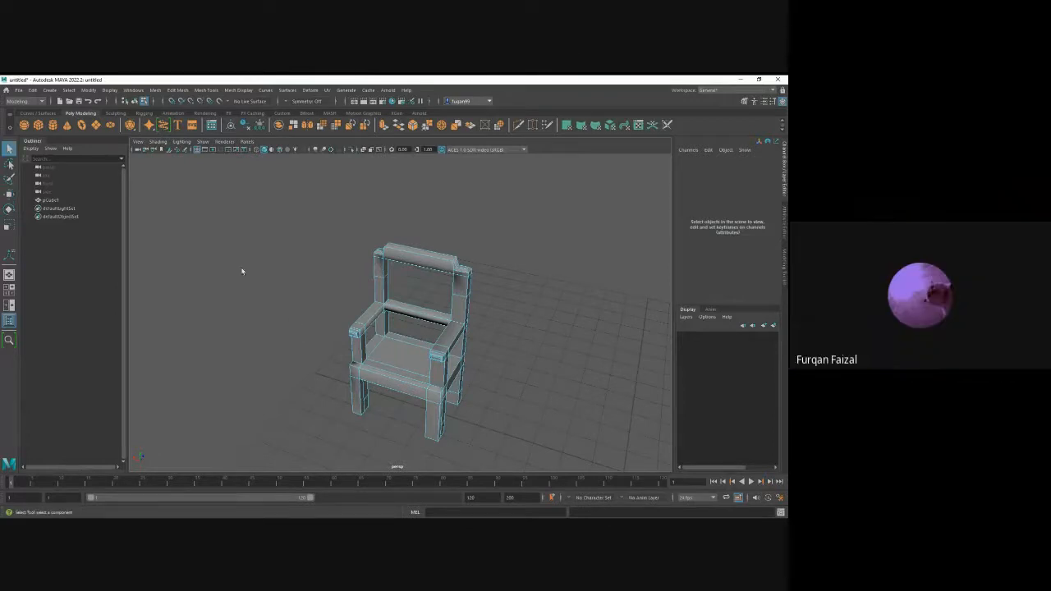
left_click(396, 259)
right_click_drag(230, 235, 251, 229)
left_click(252, 230)
scroll(518, 374, "up", 2)
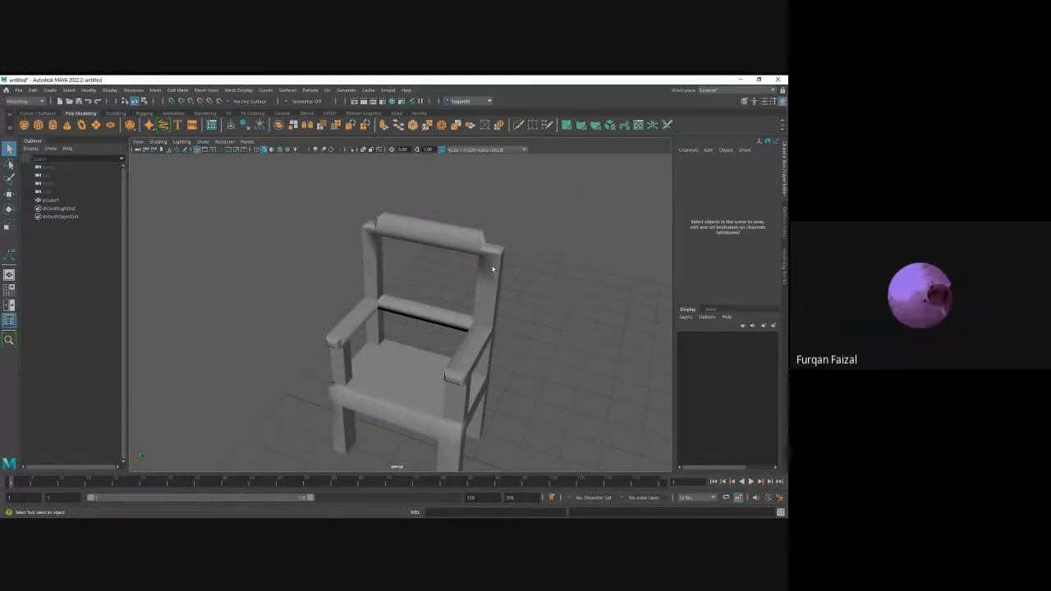
scroll(419, 321, "up", 3)
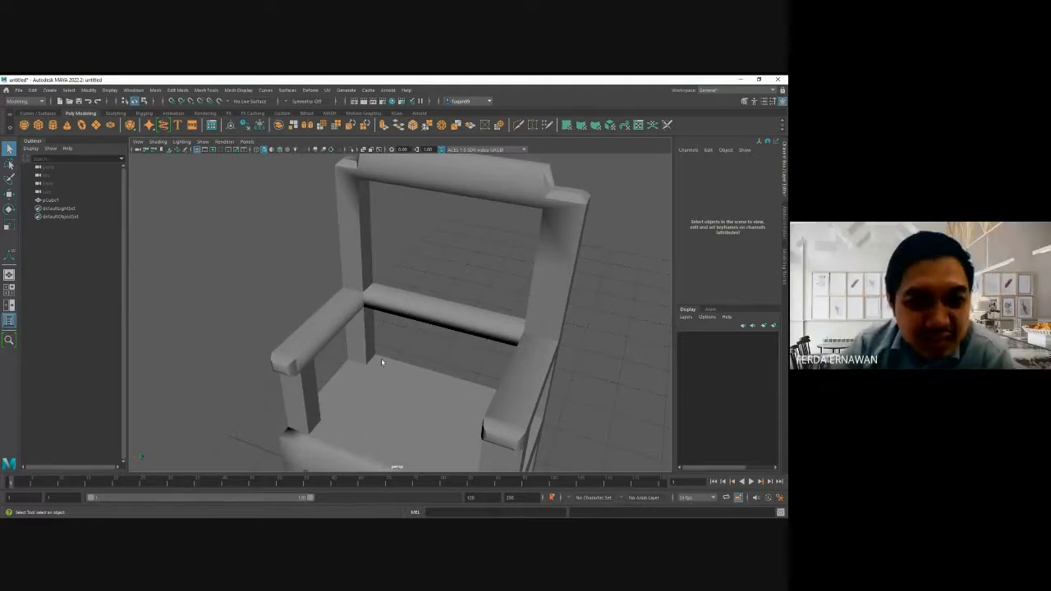
left_click_drag(335, 450, 387, 367, "alt")
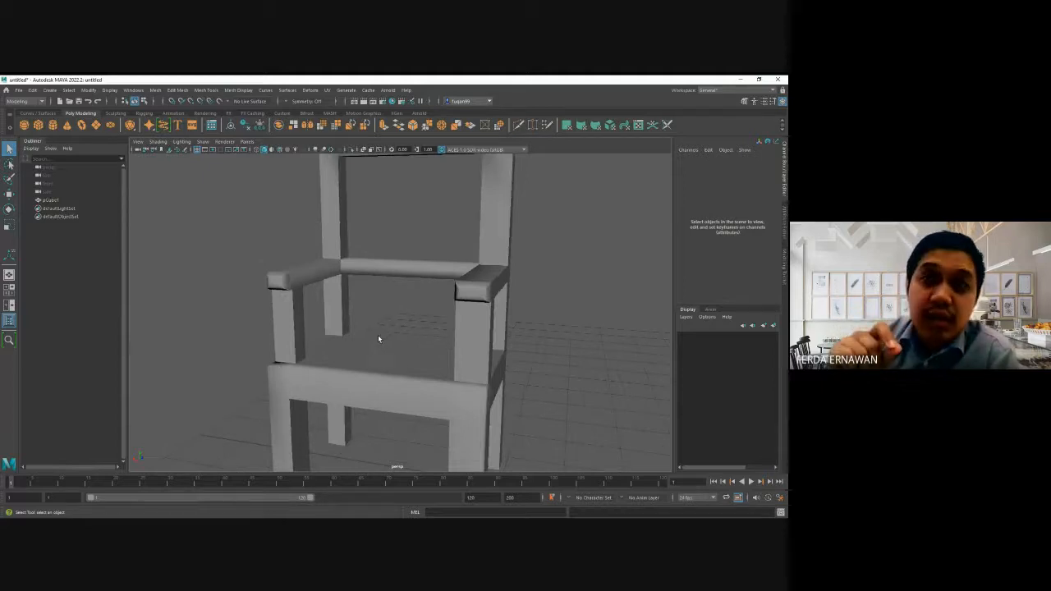
left_click_drag(392, 312, 408, 333, "alt")
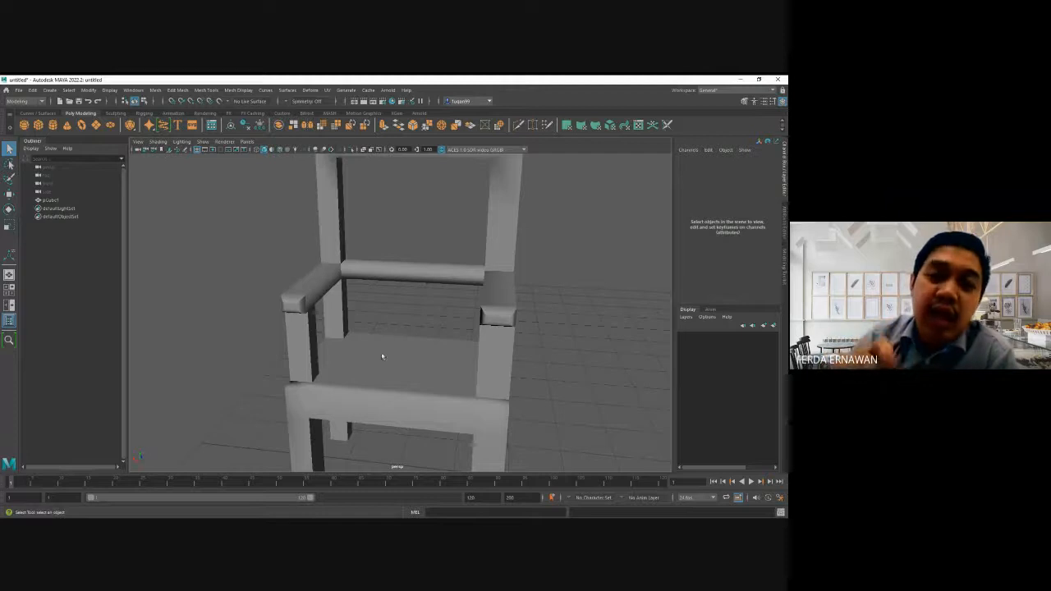
- Try to soften the vertical edges of the backrest post above the armrest
left_click(357, 395)
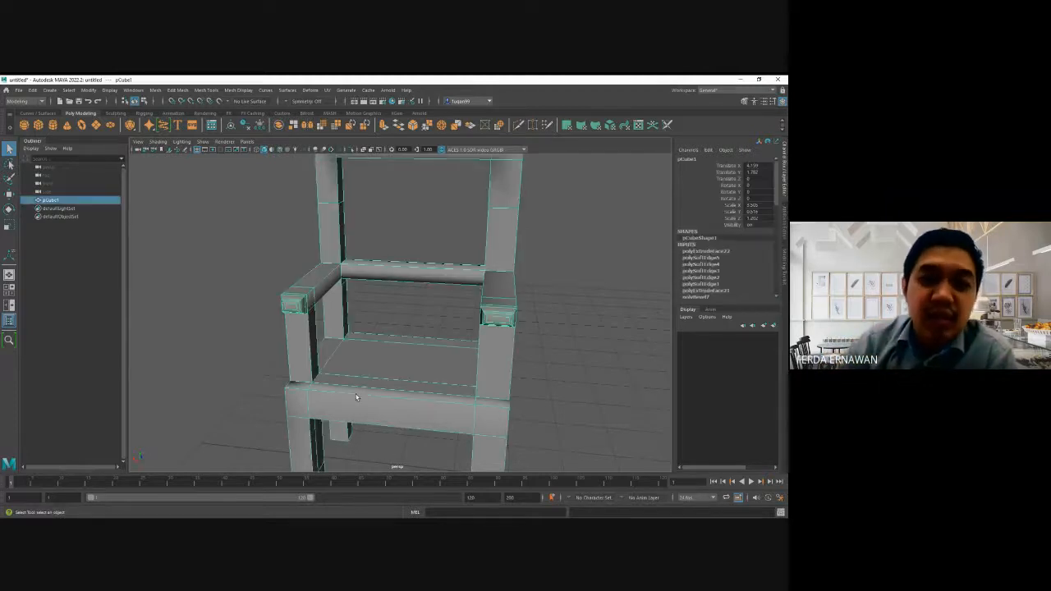
left_click(185, 338)
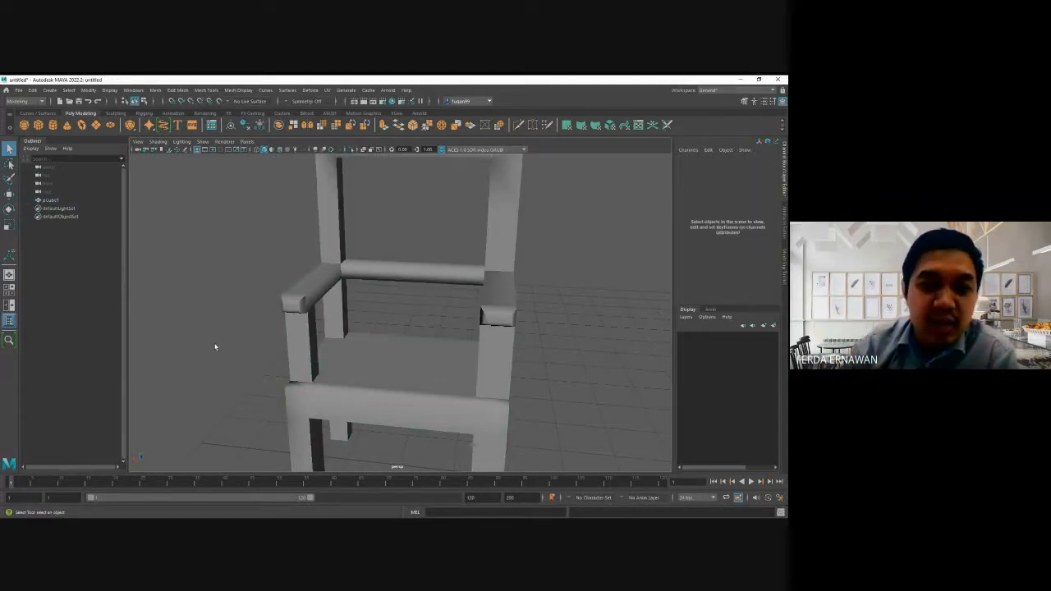
left_click_drag(405, 304, 368, 313, "alt")
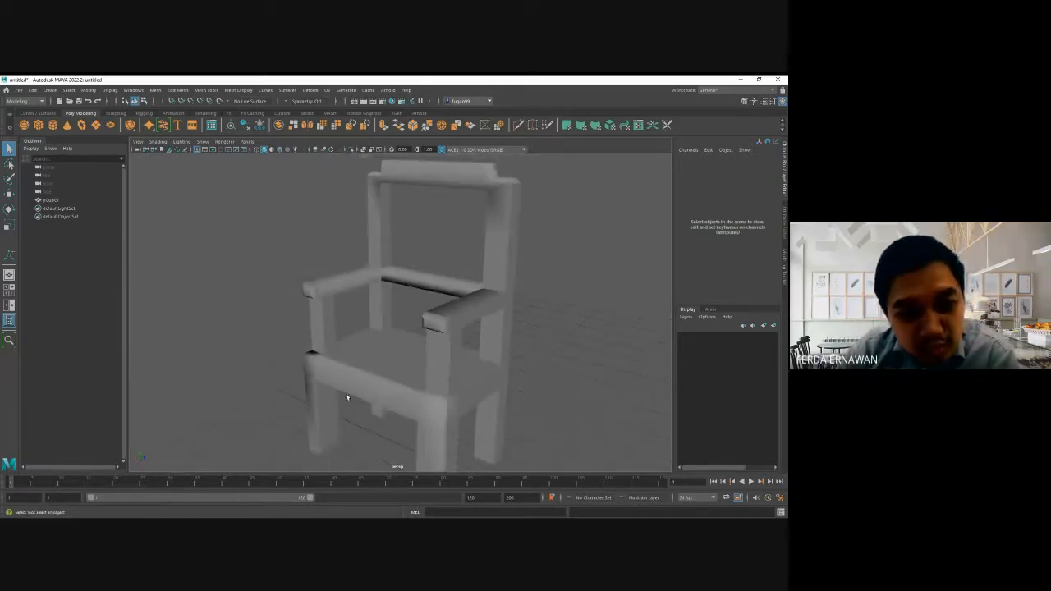
left_click_drag(250, 352, 266, 311, "alt")
left_click(443, 258)
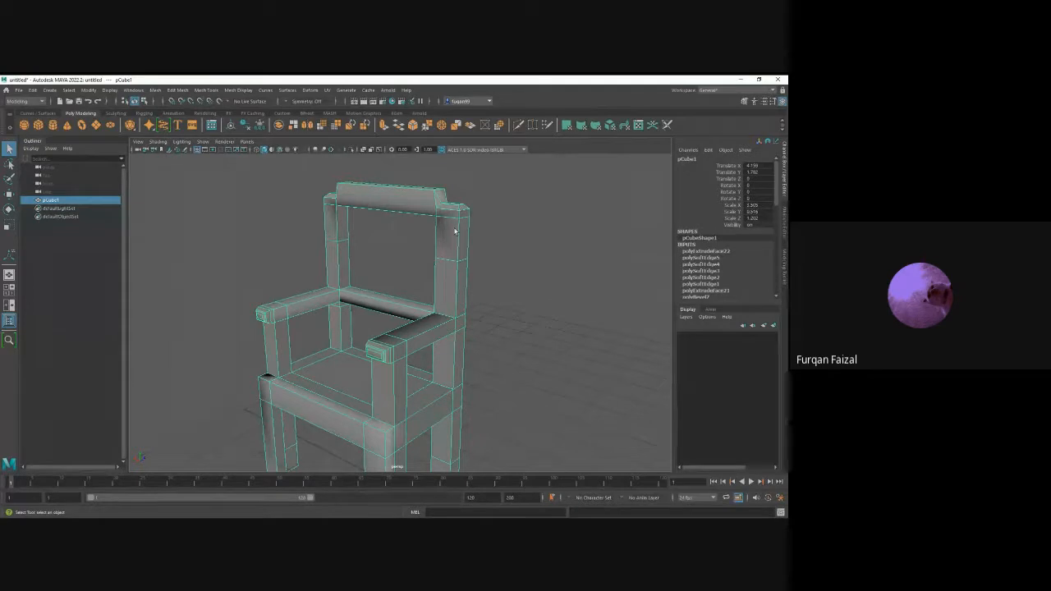
right_click_drag(457, 275, 462, 244)
left_click(460, 281)
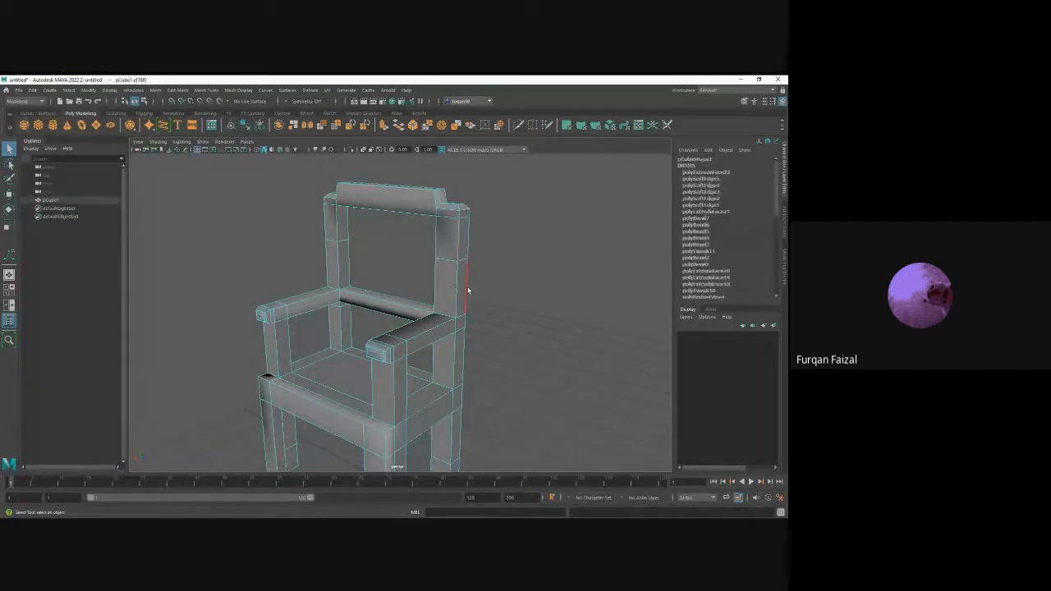
left_click(508, 284)
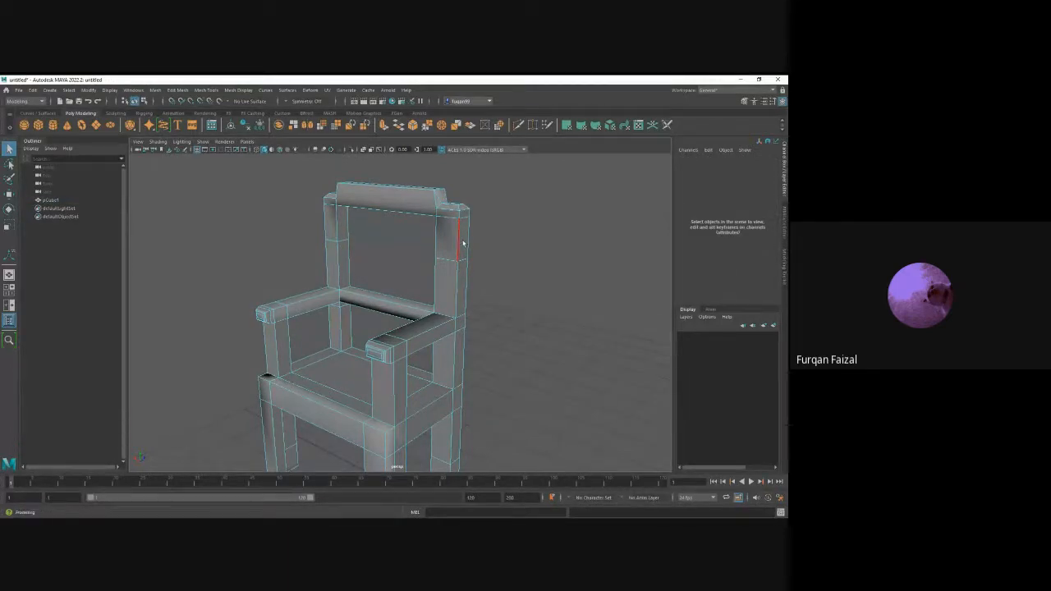
left_click(460, 243)
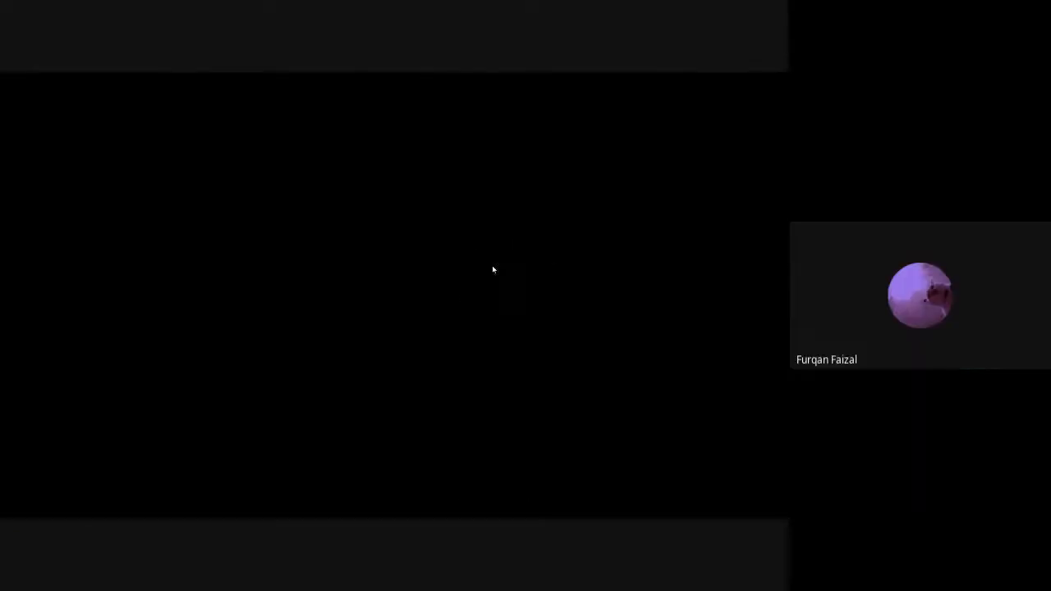
right_click(491, 270)
right_click_drag(483, 262, 552, 273, "shift")
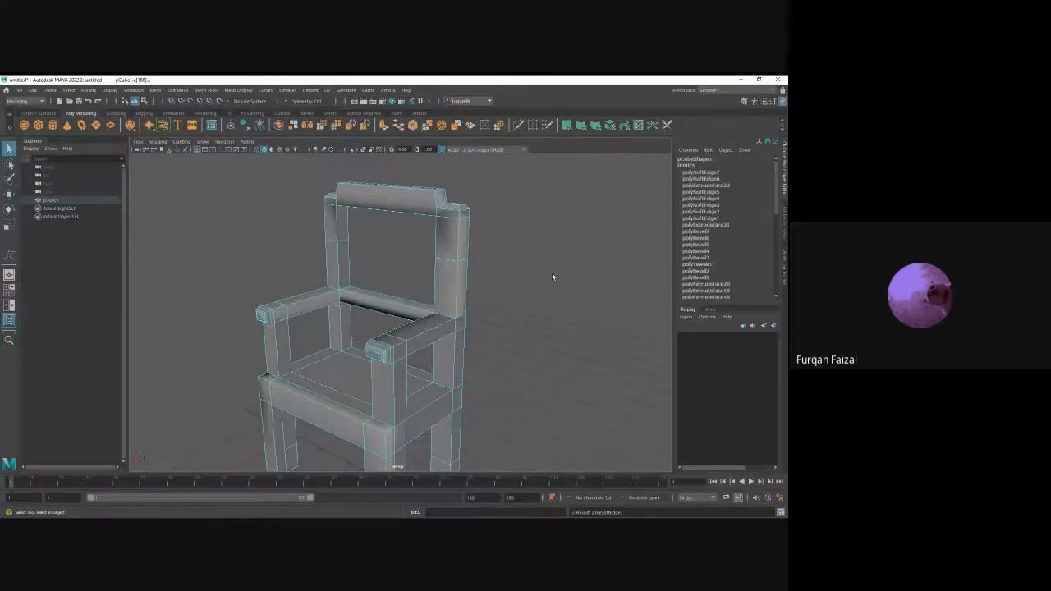
key("ctrl+z")
left_click(502, 294)
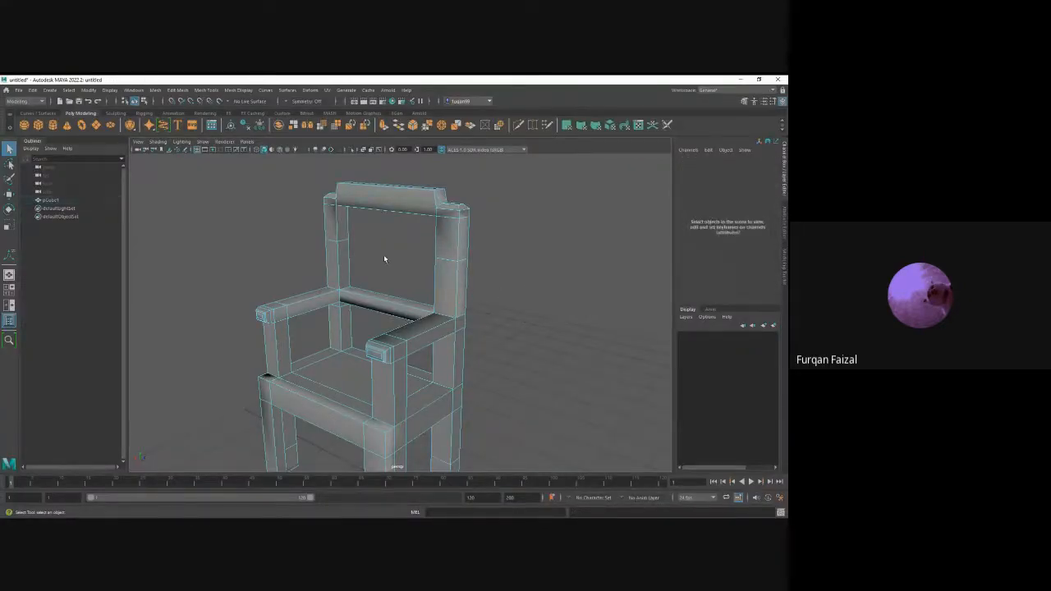
- Examine the whole chair with its component edges shown from the front and at an angle
scroll(386, 261, "down", 2)
scroll(498, 354, "down", 1)
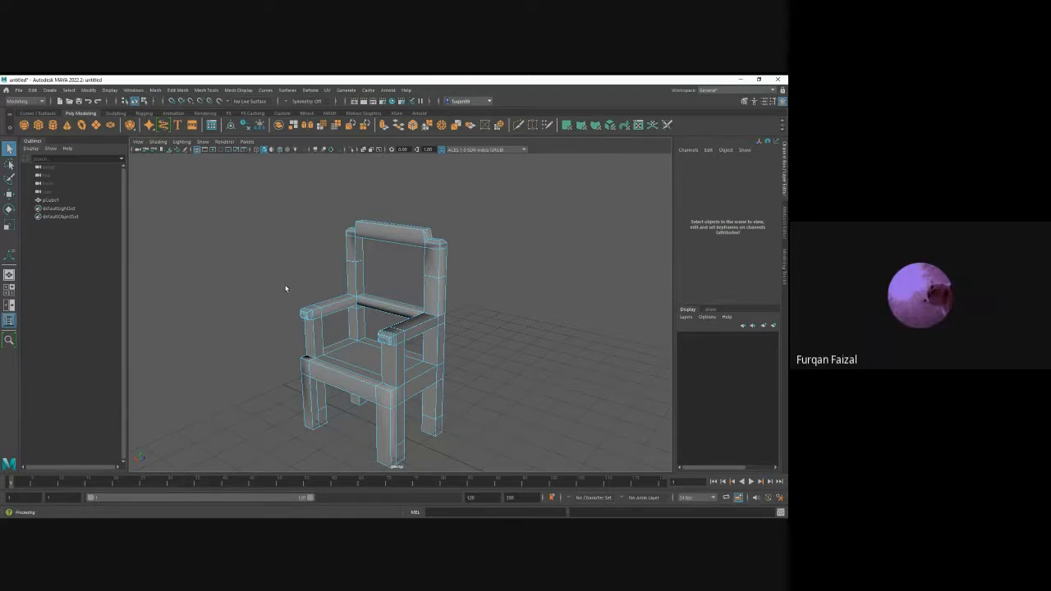
mouse_move(267, 293)
left_mouse_down("alt")
mouse_move(327, 304)
mouse_move(257, 294)
left_mouse_up("alt")
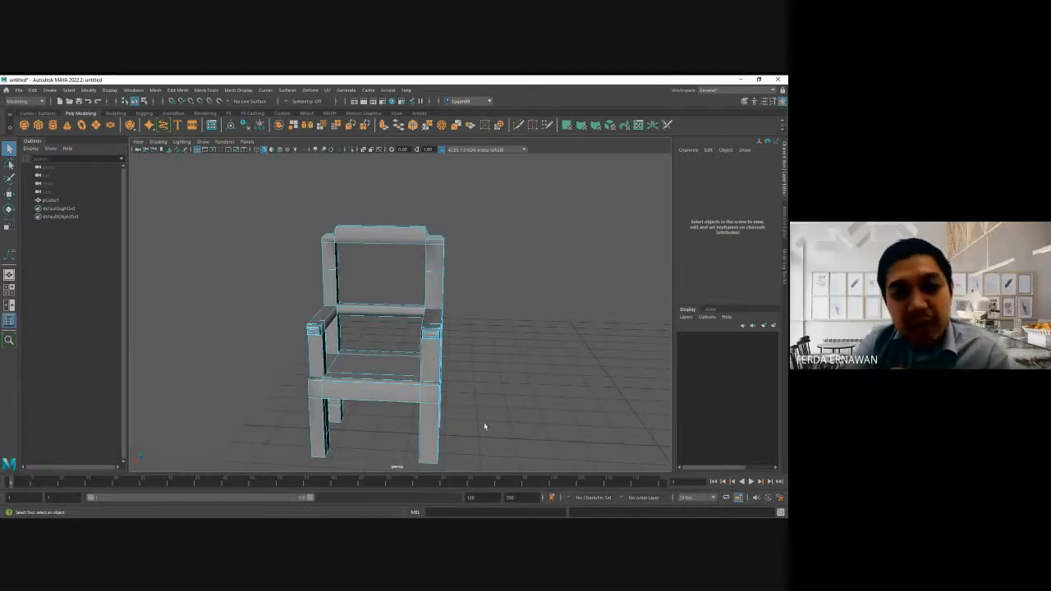
left_click_drag(472, 449, 465, 425, "alt")
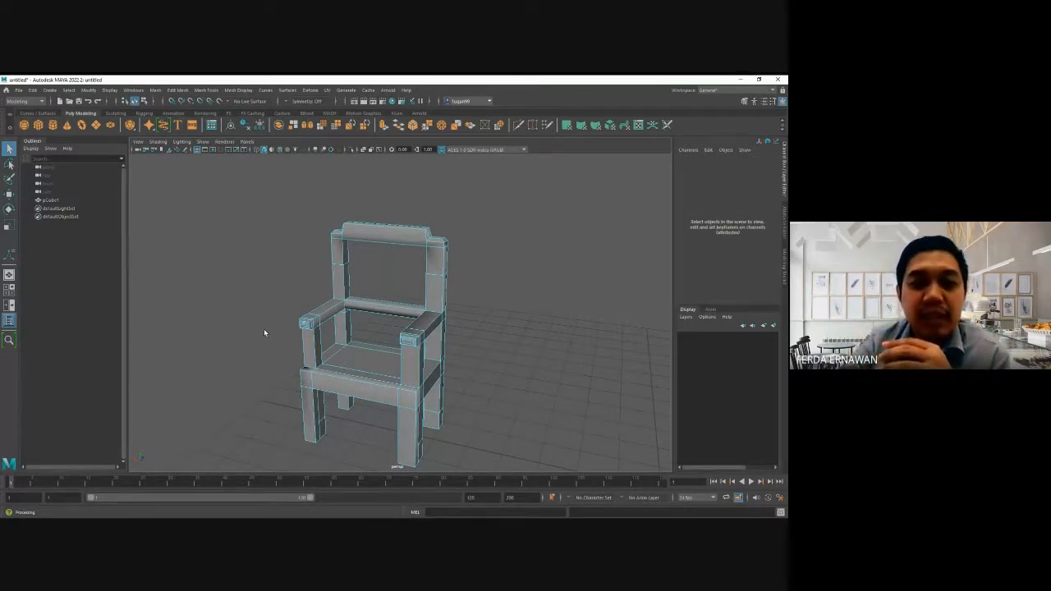
left_click_drag(238, 343, 261, 331, "alt")
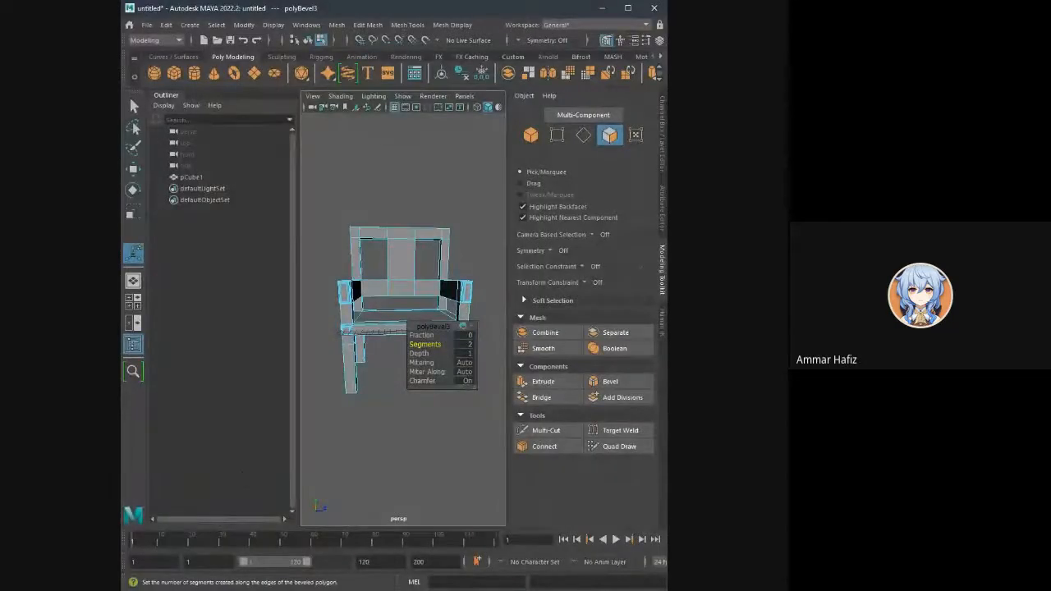
- Clear the selection on the other student's chair and examine its bevelled armrest ends, seat corners and backrest from several sides
left_click(484, 367)
left_click_drag(448, 417, 370, 425, "alt")
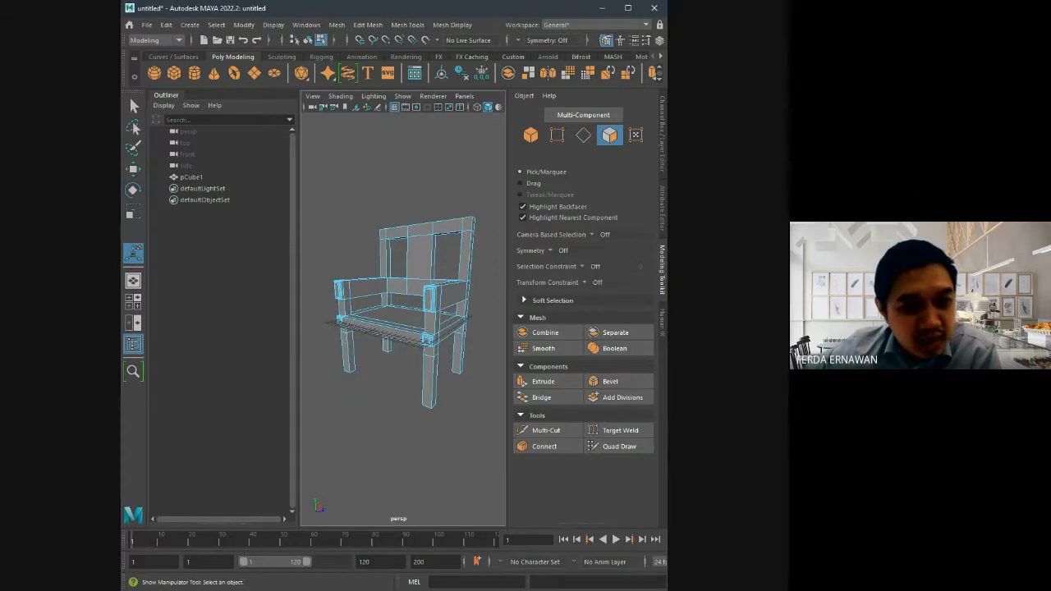
scroll(441, 387, "up", 5)
left_click_drag(387, 465, 358, 467, "alt")
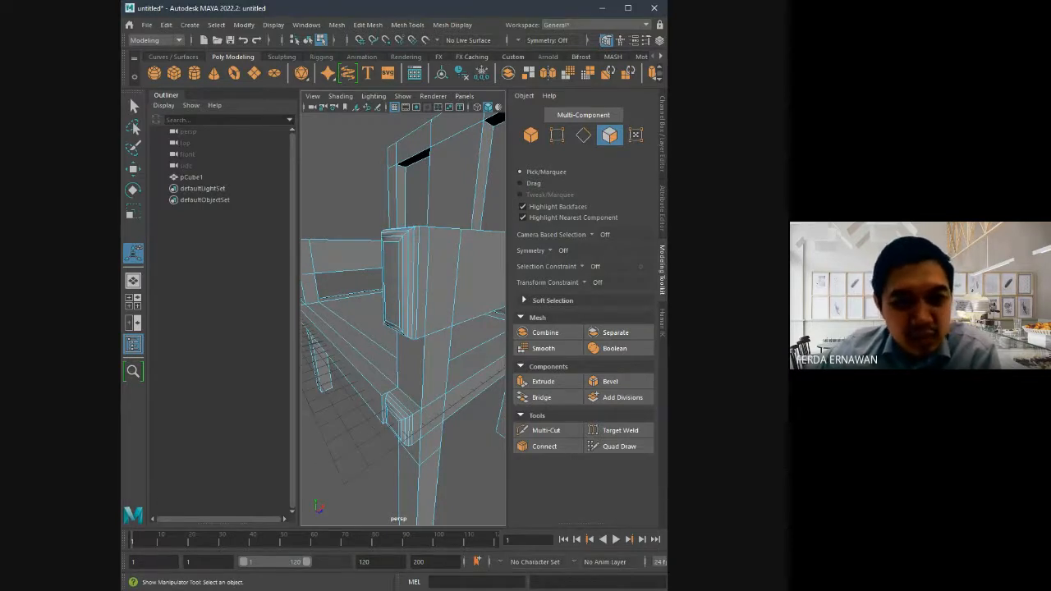
left_click_drag(359, 468, 491, 476, "alt")
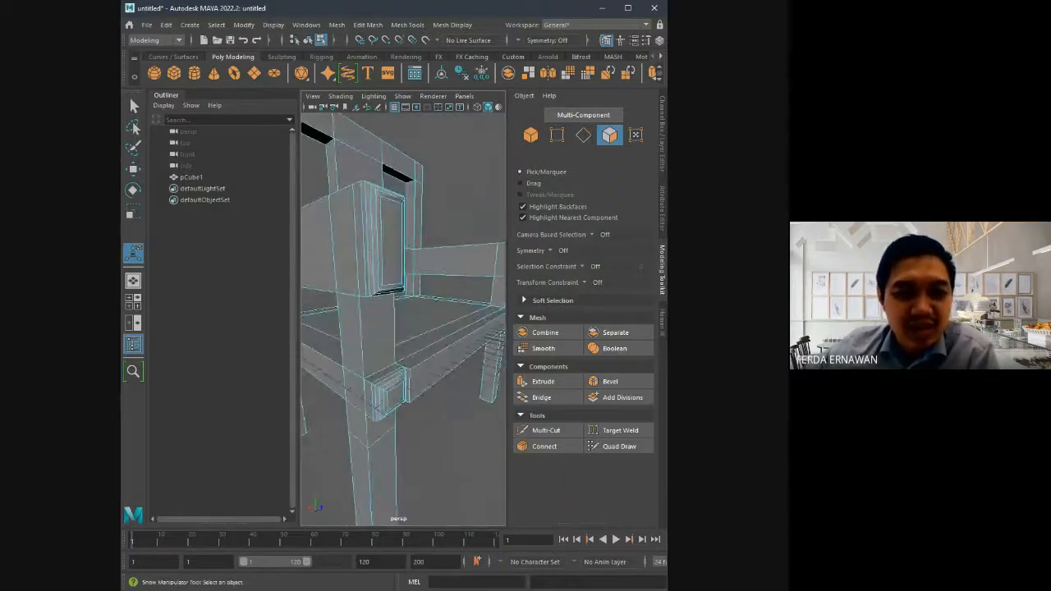
left_click(448, 298)
left_click(422, 174)
left_click_drag(440, 170, 325, 237, "alt")
scroll(480, 166, "down", 5)
left_click_drag(467, 226, 458, 207, "alt")
left_click(413, 192)
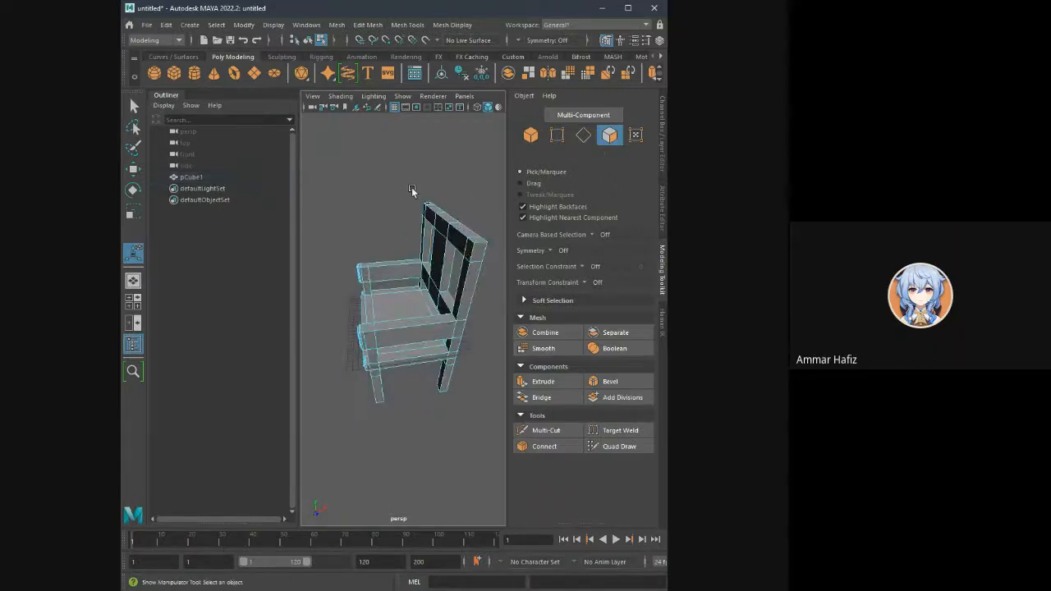